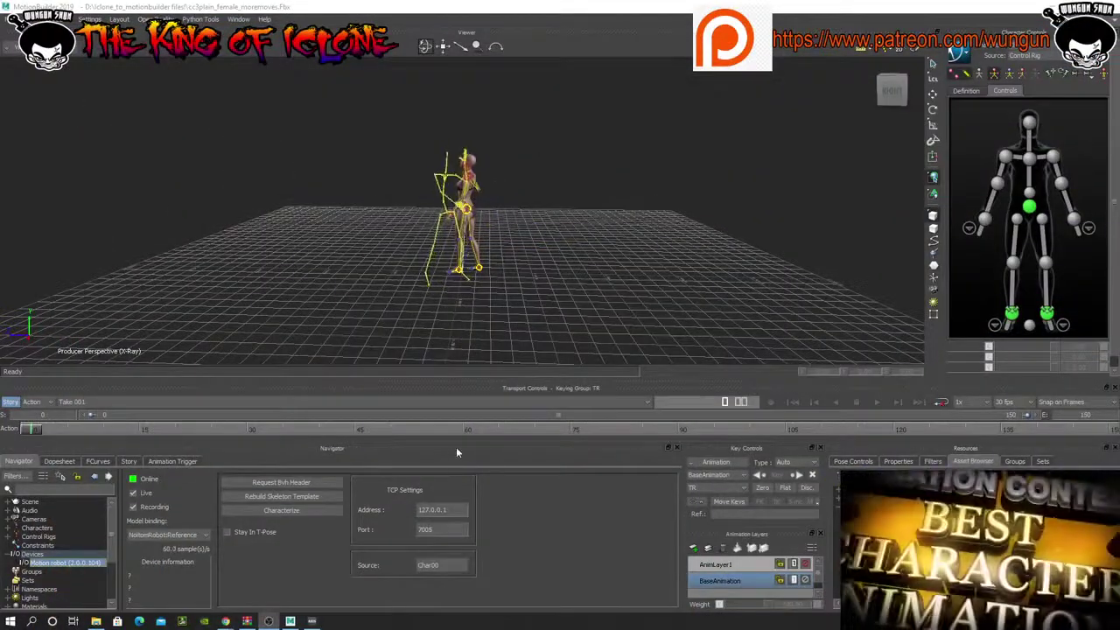
- Set the character's source to NoitomRobot so it follows the streamed motion, and frame the character closer in the viewer
left_click(1021, 55)
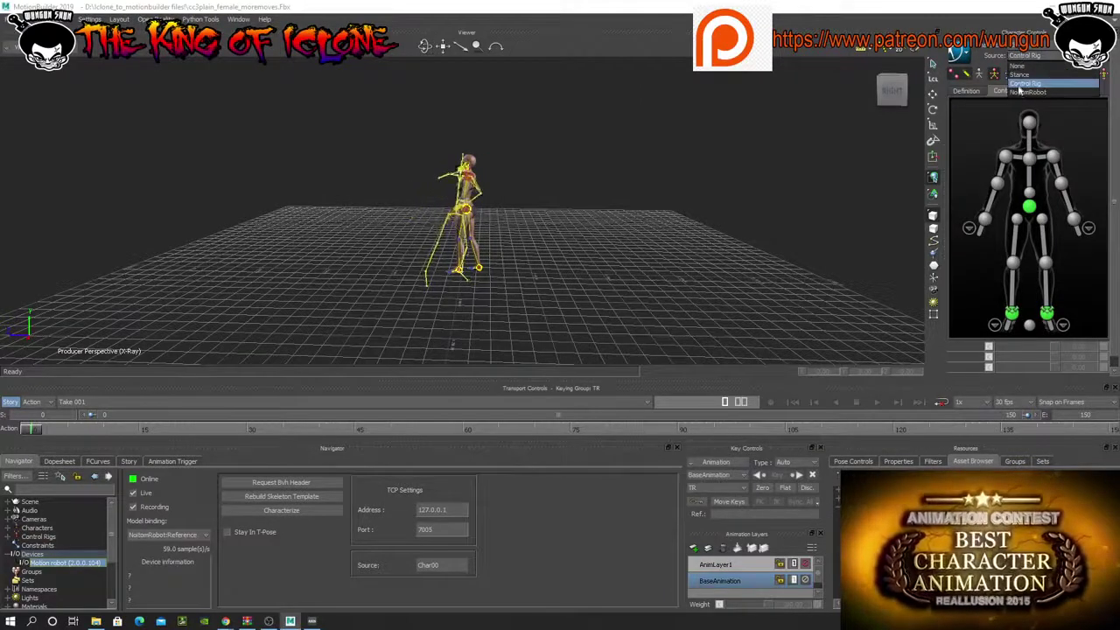
left_click(1021, 92)
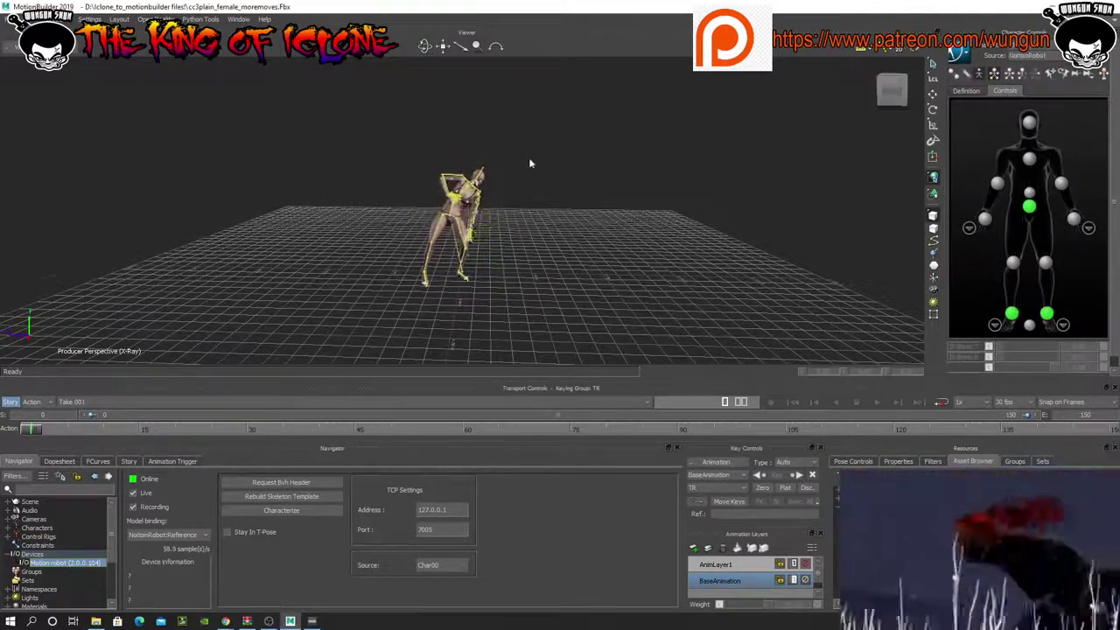
scroll(529, 166, "up", 5)
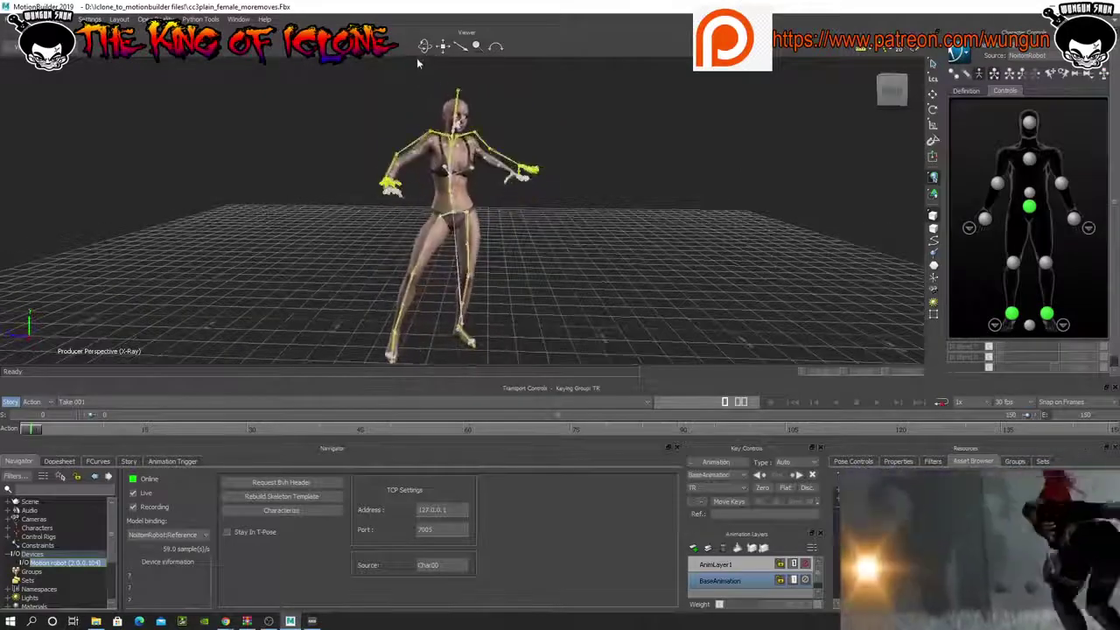
left_click_drag(425, 48, 392, 48)
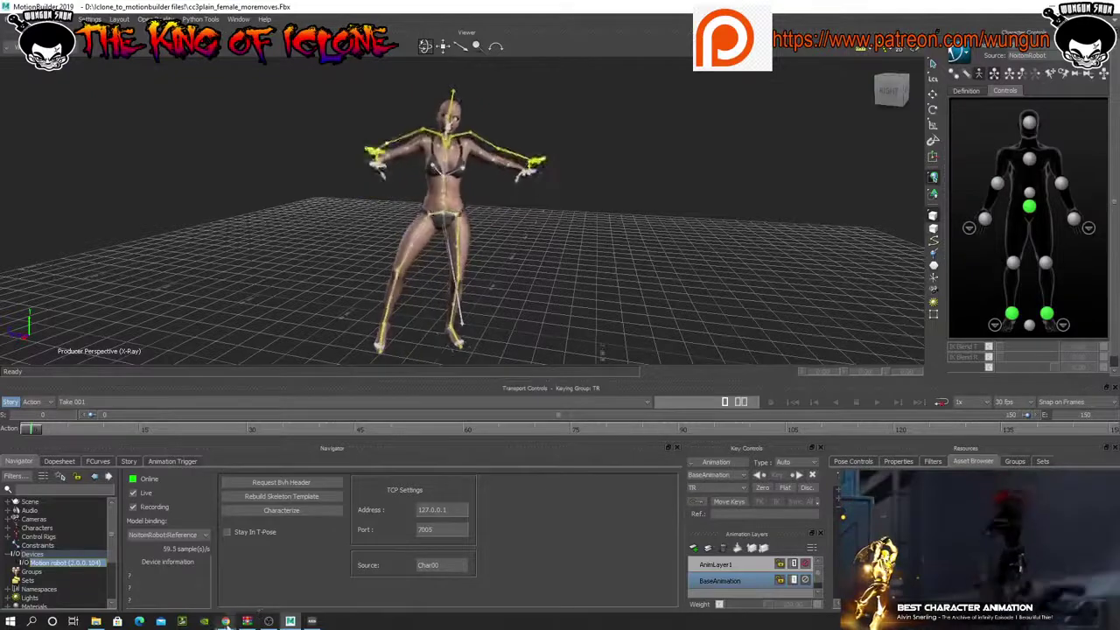
mouse_move(225, 623)
left_click(215, 604)
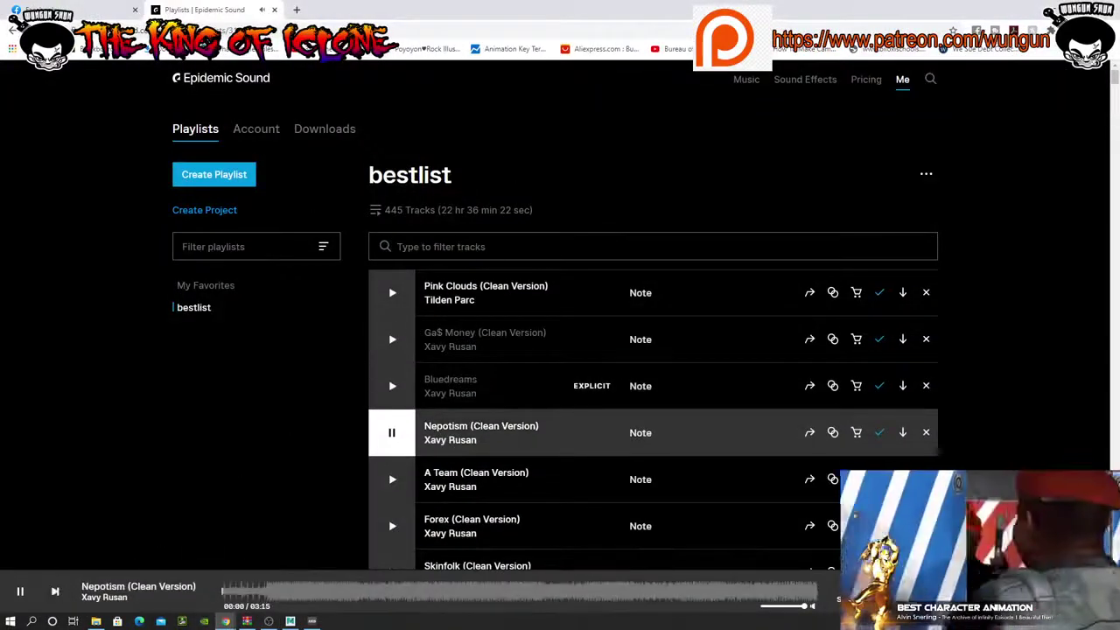
left_click_drag(441, 6, 0, 180)
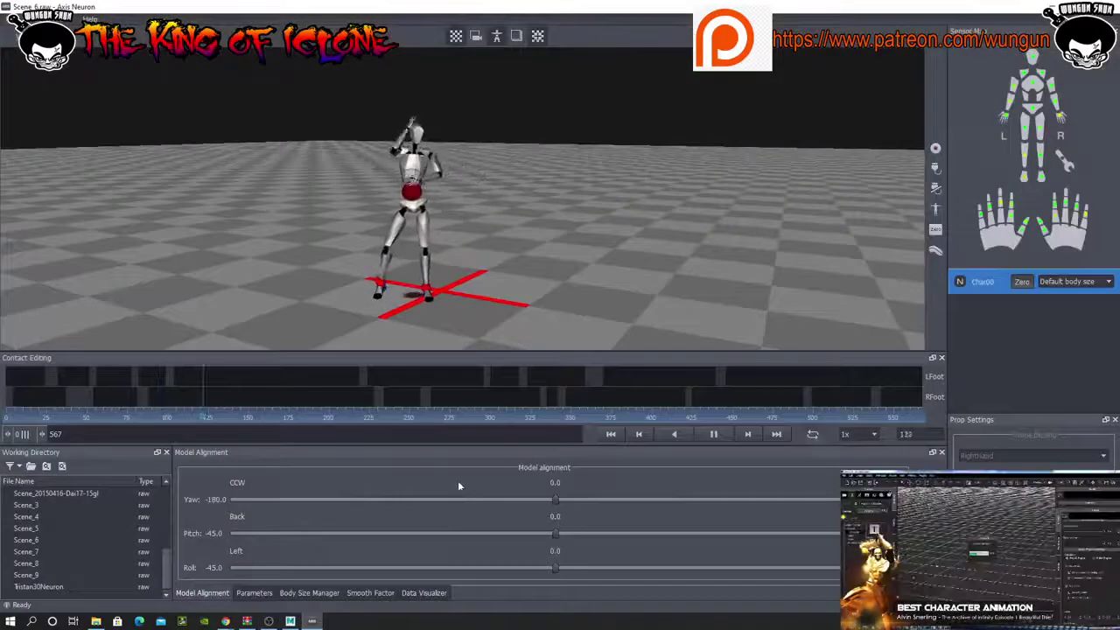
- Stop the Scene_6.raw playback in Axis Neuron and rewind it to the start of the timeline
left_click_drag(348, 5, 830, 124)
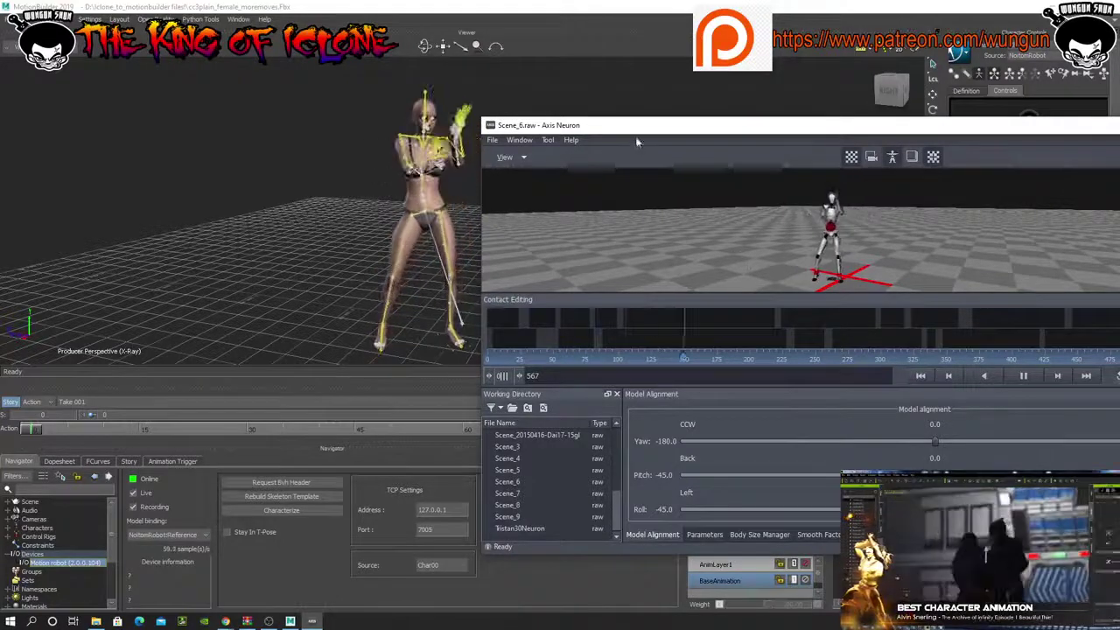
left_click_drag(635, 127, 391, 116)
double_click(391, 116)
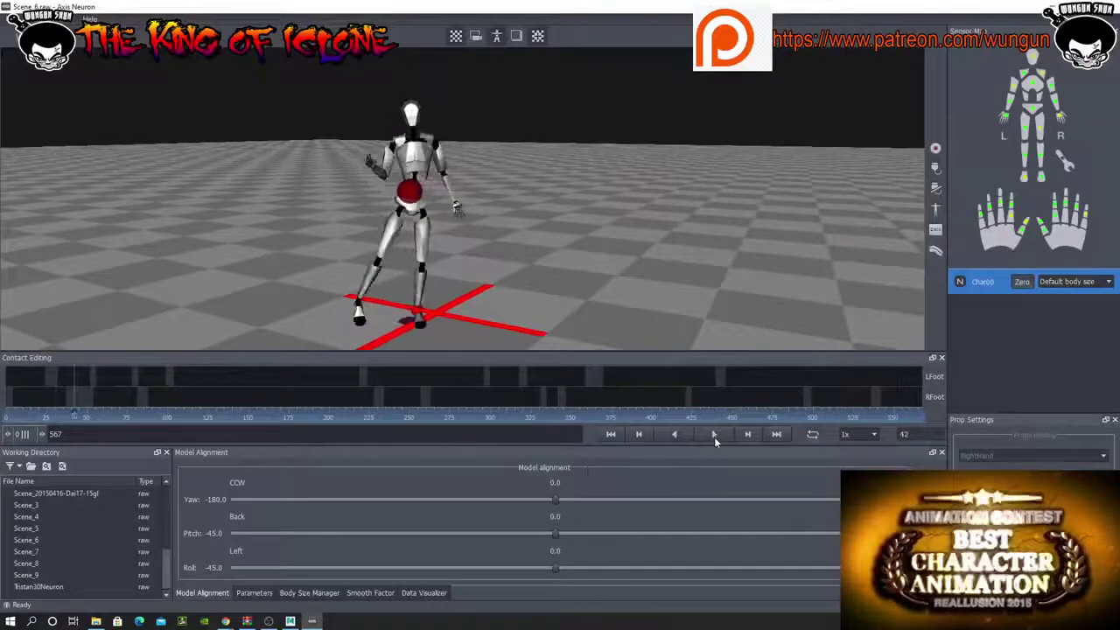
left_click_drag(75, 416, 5, 416)
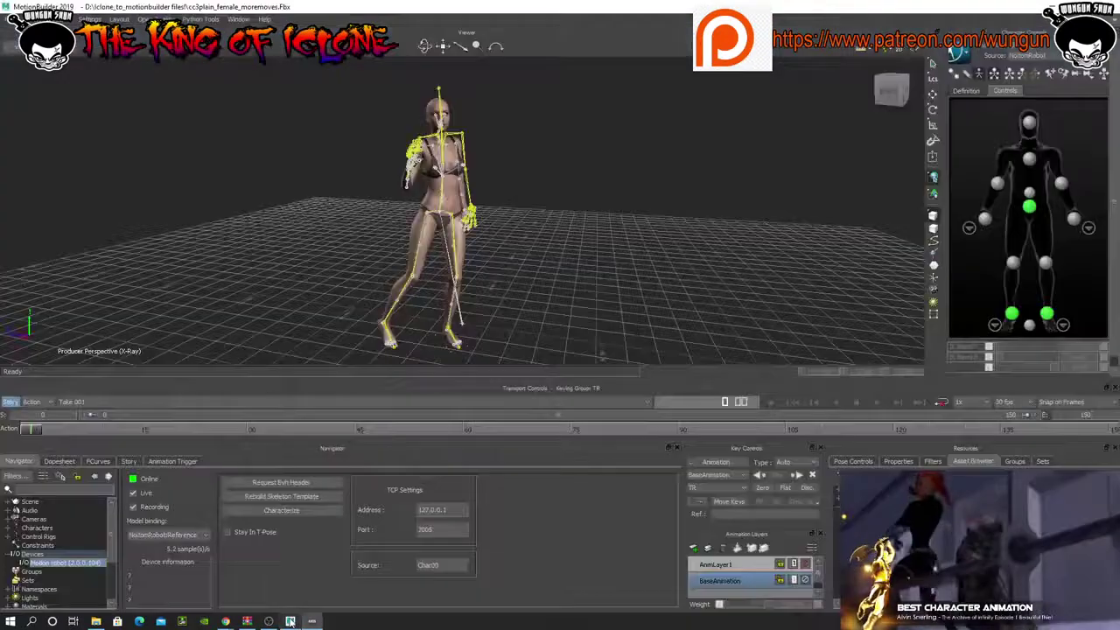
- Record the Axis Neuron stream in MotionBuilder, overwriting Take 001, with the Axis Neuron window moved out of the way, and stop the recording
left_click(770, 402)
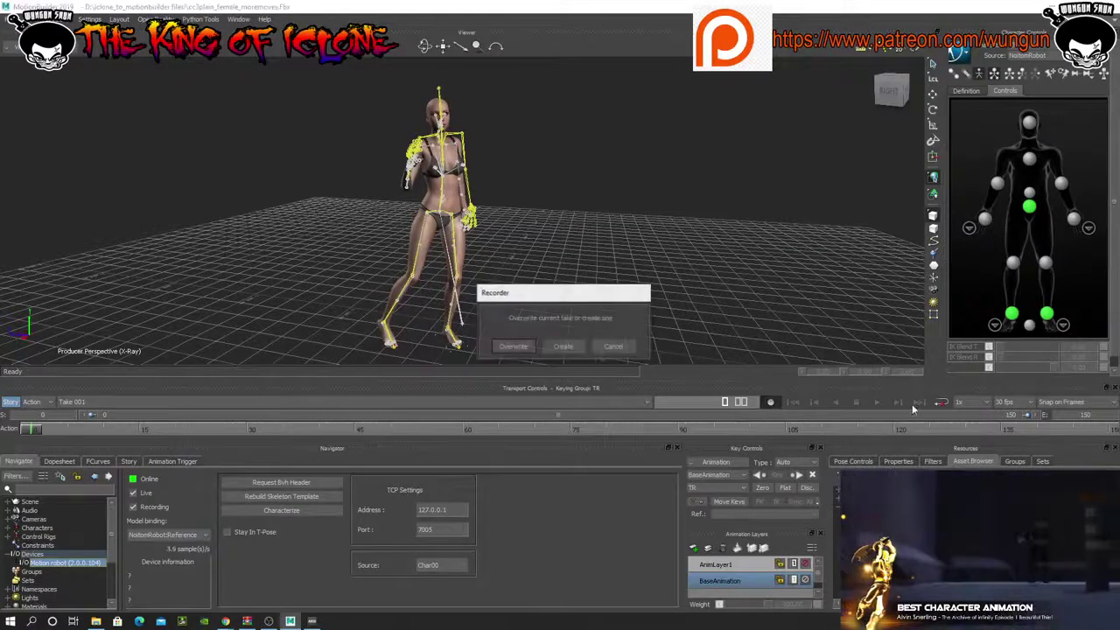
left_click(515, 347)
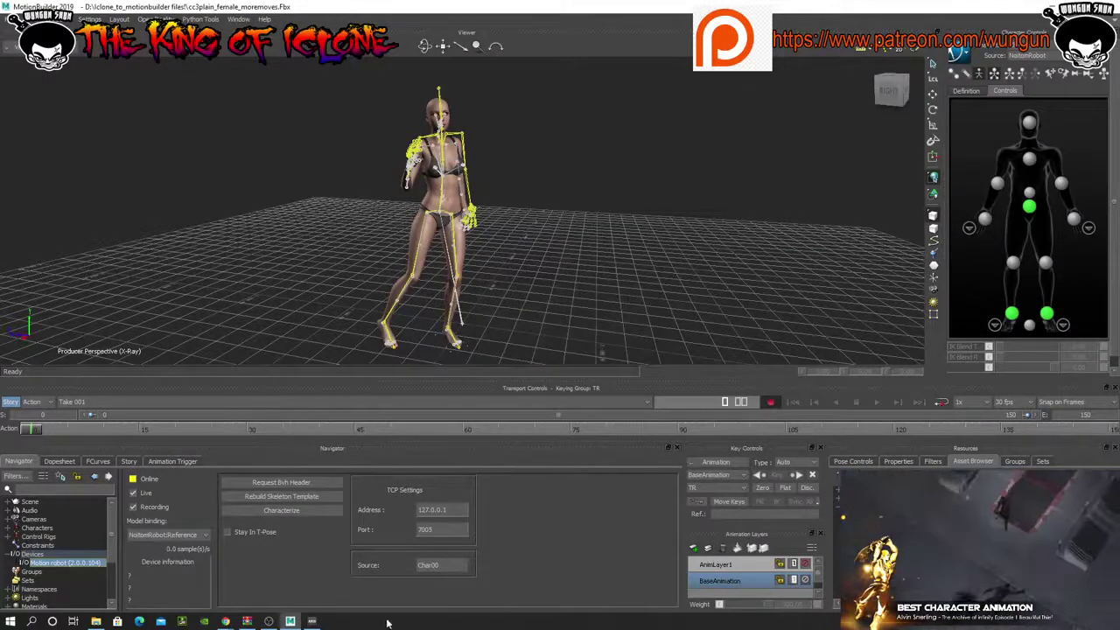
left_click(312, 621)
left_click_drag(473, 9, 224, 313)
left_click_drag(726, 308, 0, 96)
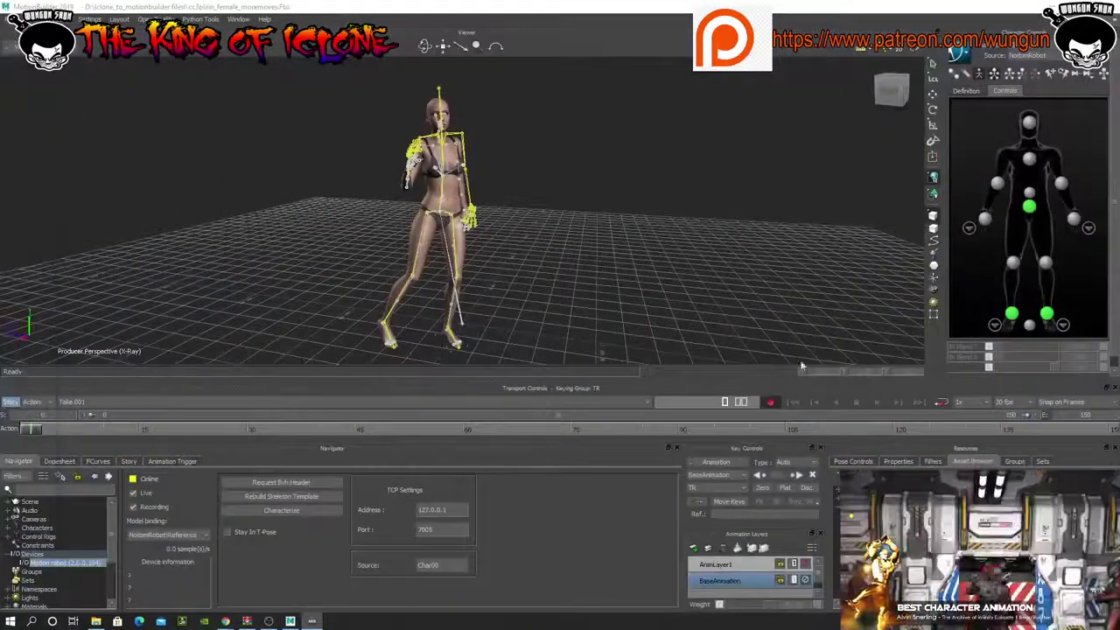
left_click(876, 403)
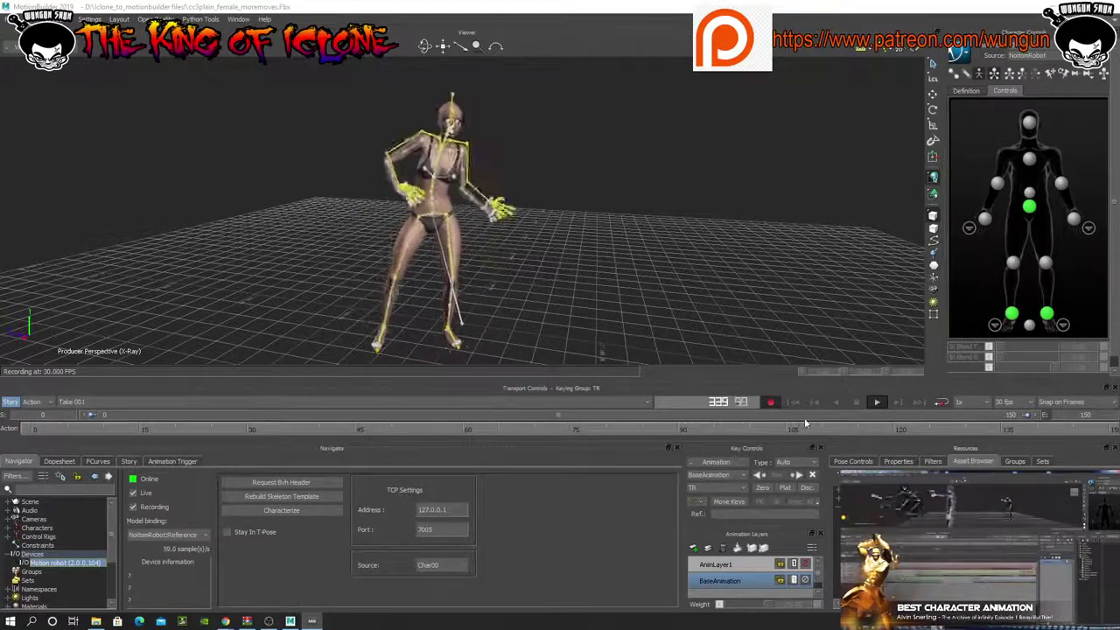
left_click(857, 402)
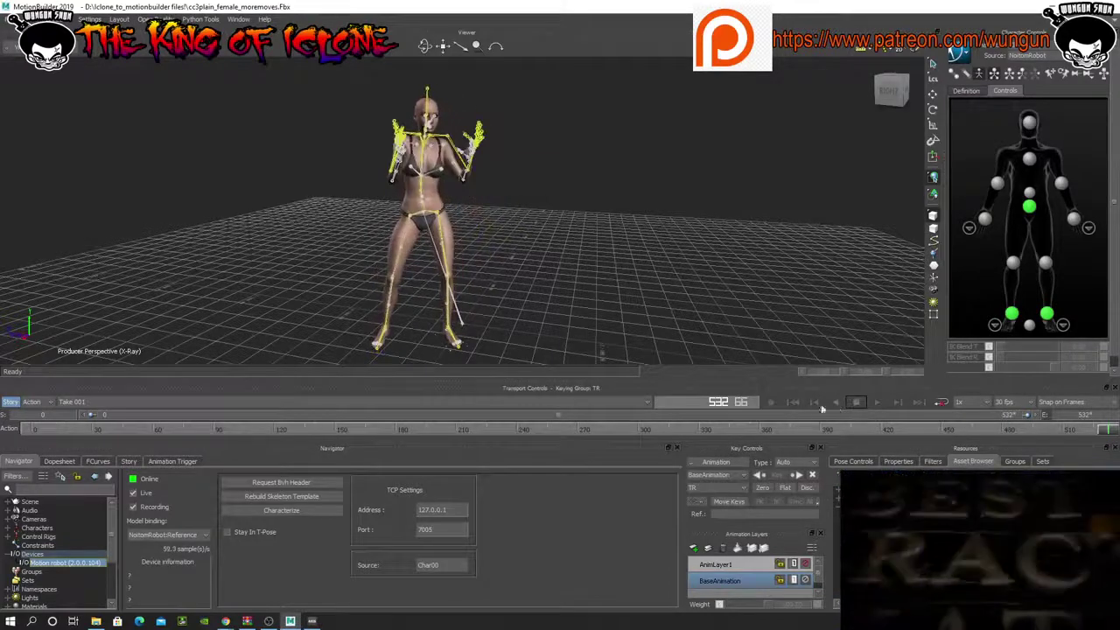
- Record the streamed motion again, overwriting Take 001, stop the recording, and minimize the Axis Neuron window
left_click(770, 401)
left_click(504, 346)
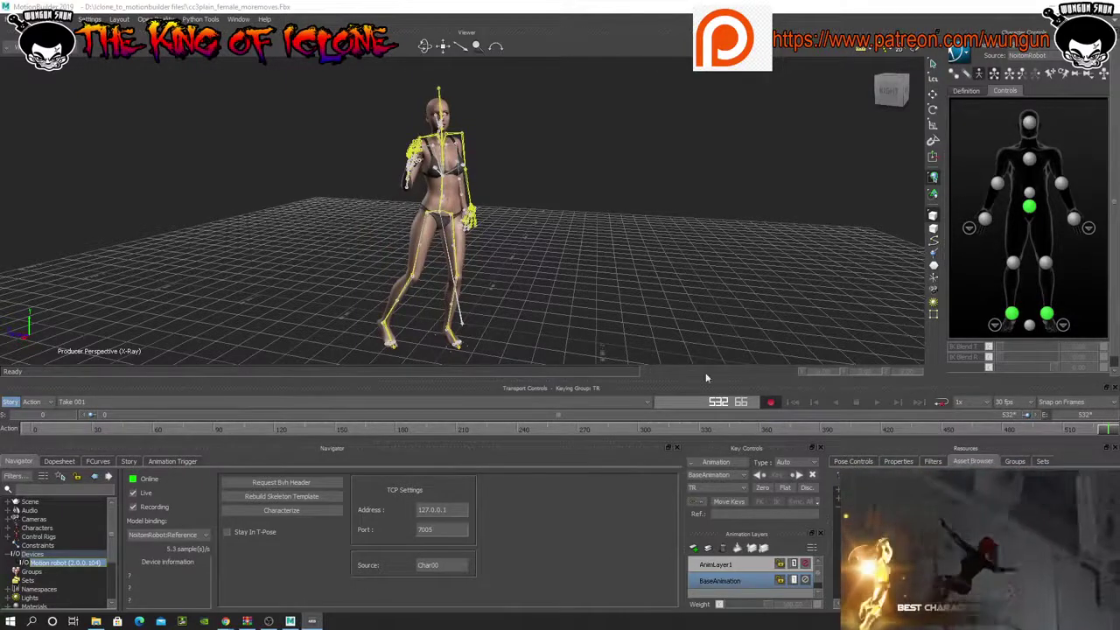
left_click(877, 402)
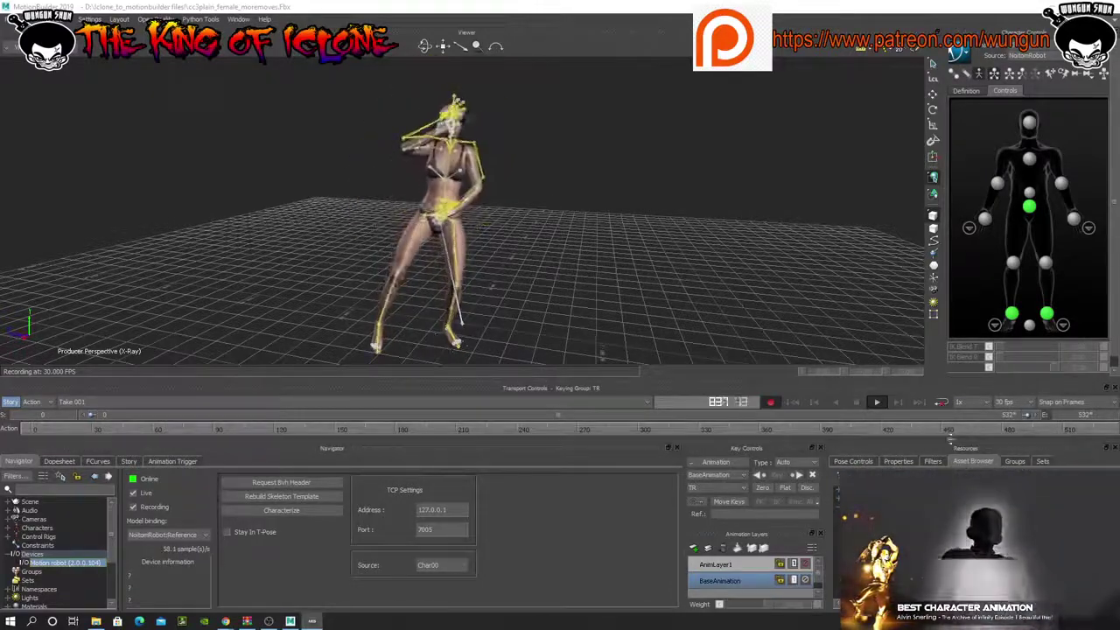
left_click(858, 403)
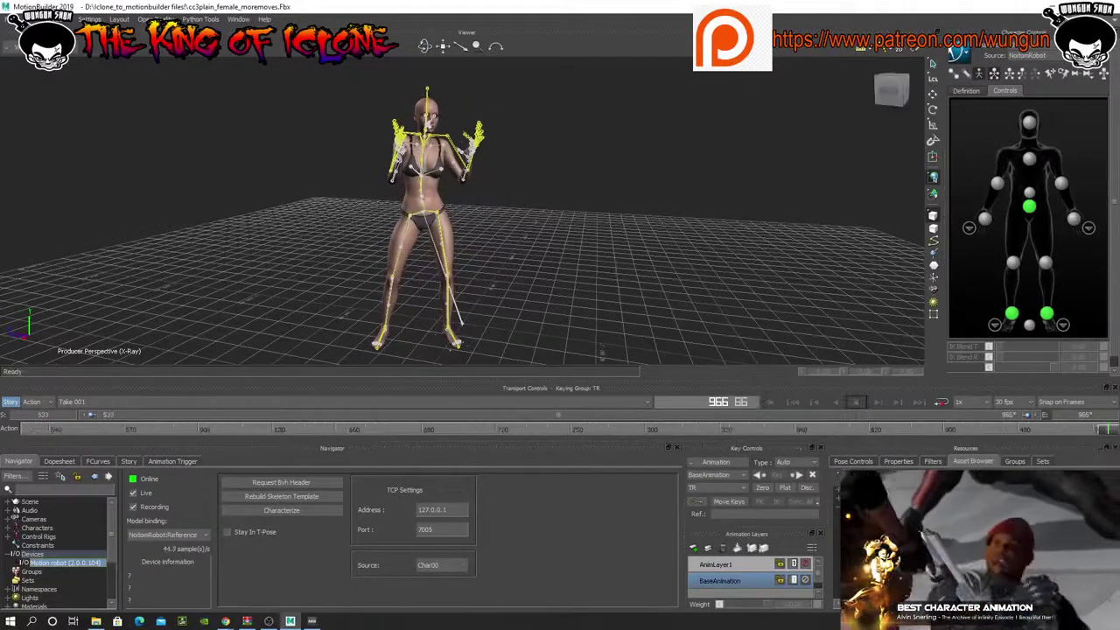
left_click_drag(0, 145, 682, 139)
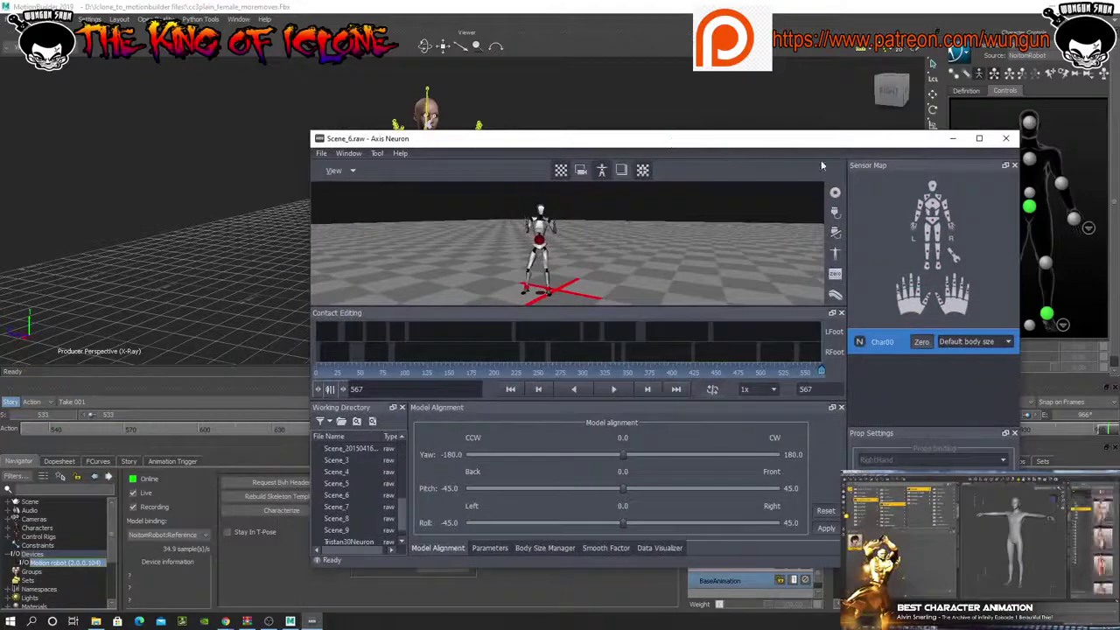
left_click(954, 140)
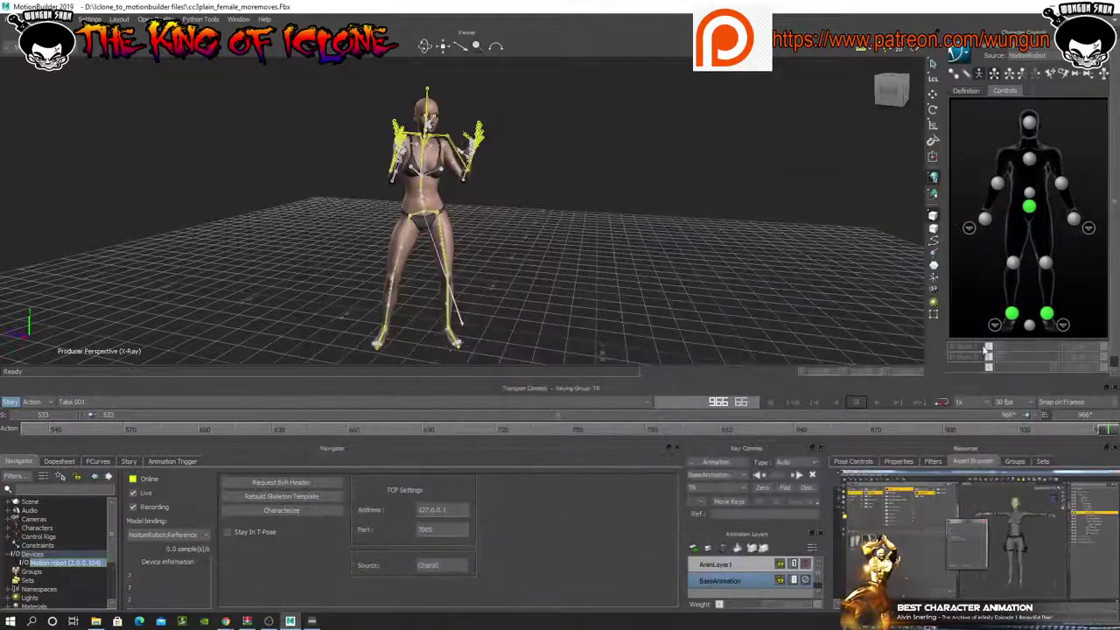
- Take the Motion robot device offline and set the start frame of Take 001 to 653
mouse_move(1104, 430)
left_mouse_down()
mouse_move(421, 450)
mouse_move(1107, 432)
left_mouse_up()
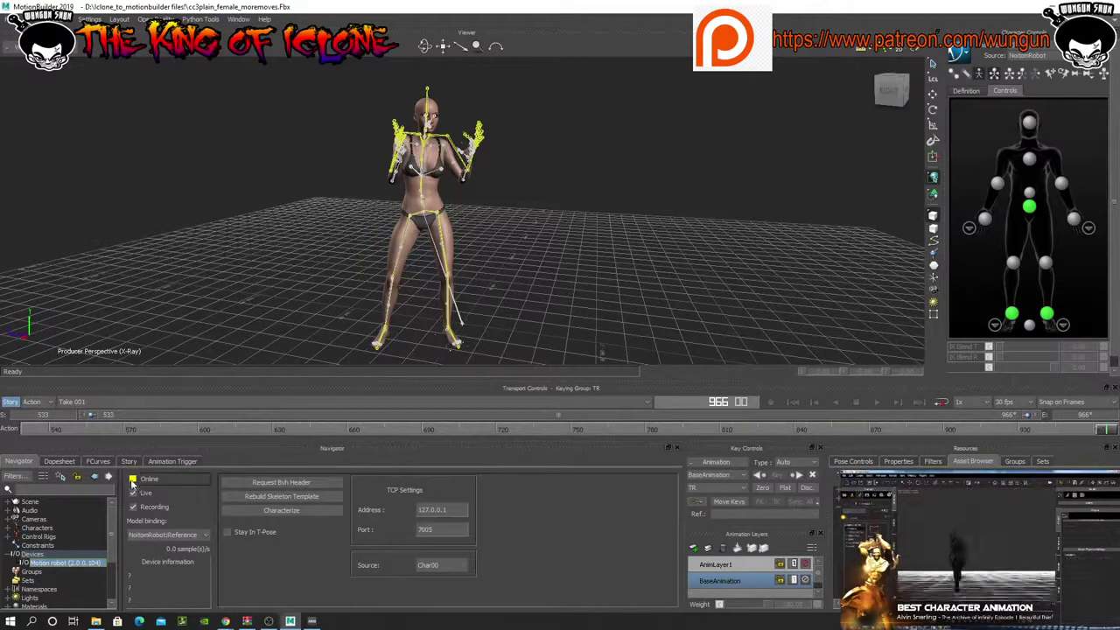
left_click_drag(1107, 430, 36, 423)
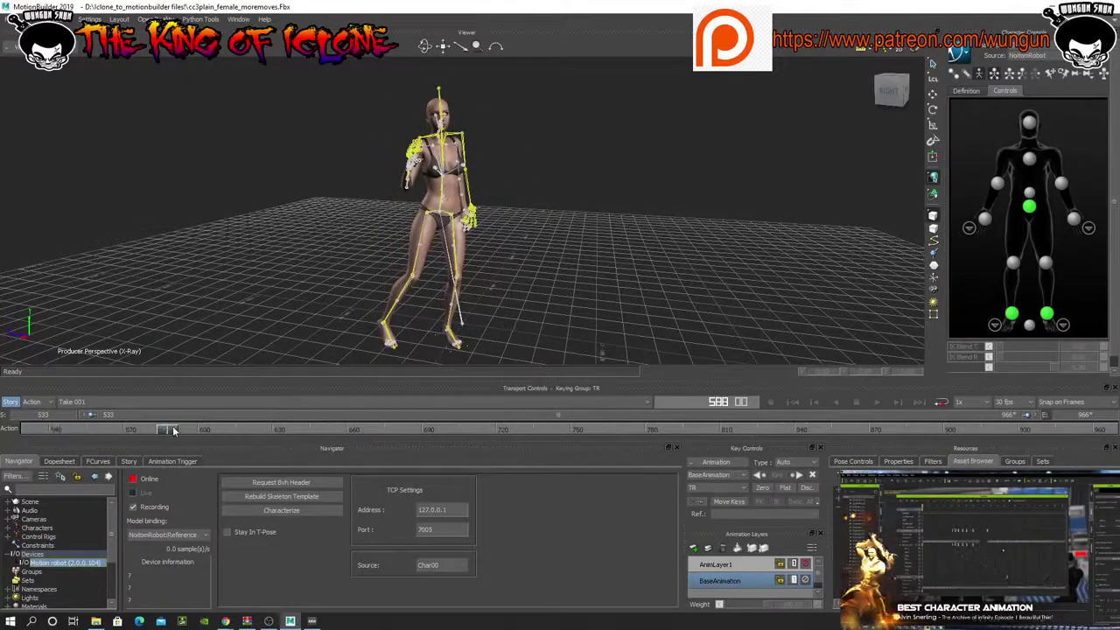
mouse_move(269, 433)
left_mouse_down()
mouse_move(341, 430)
mouse_move(329, 431)
left_mouse_up()
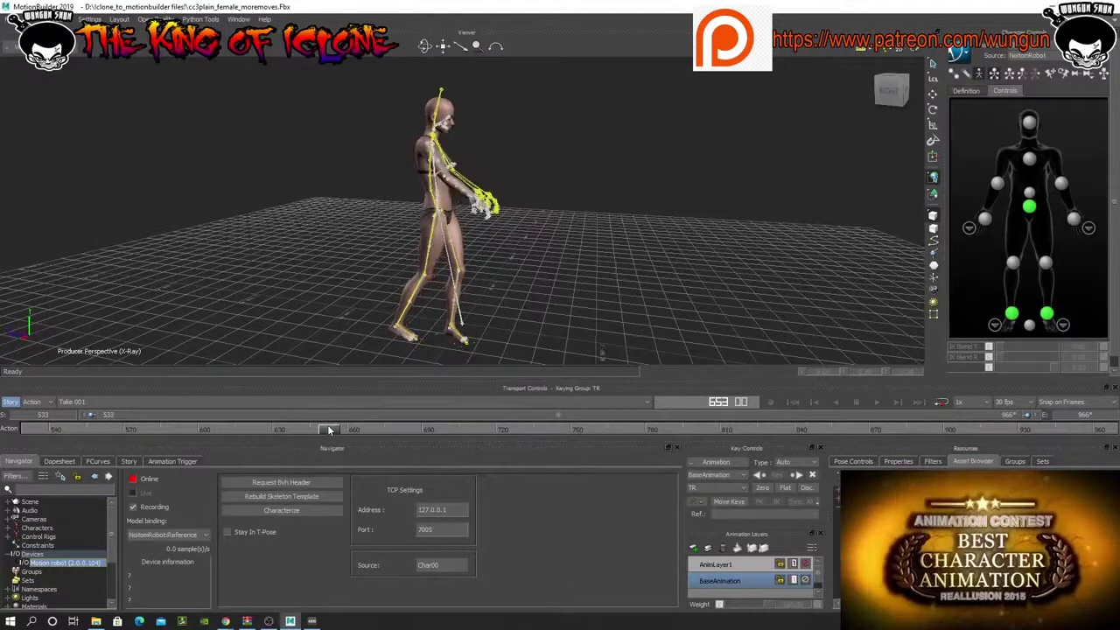
double_click(45, 418)
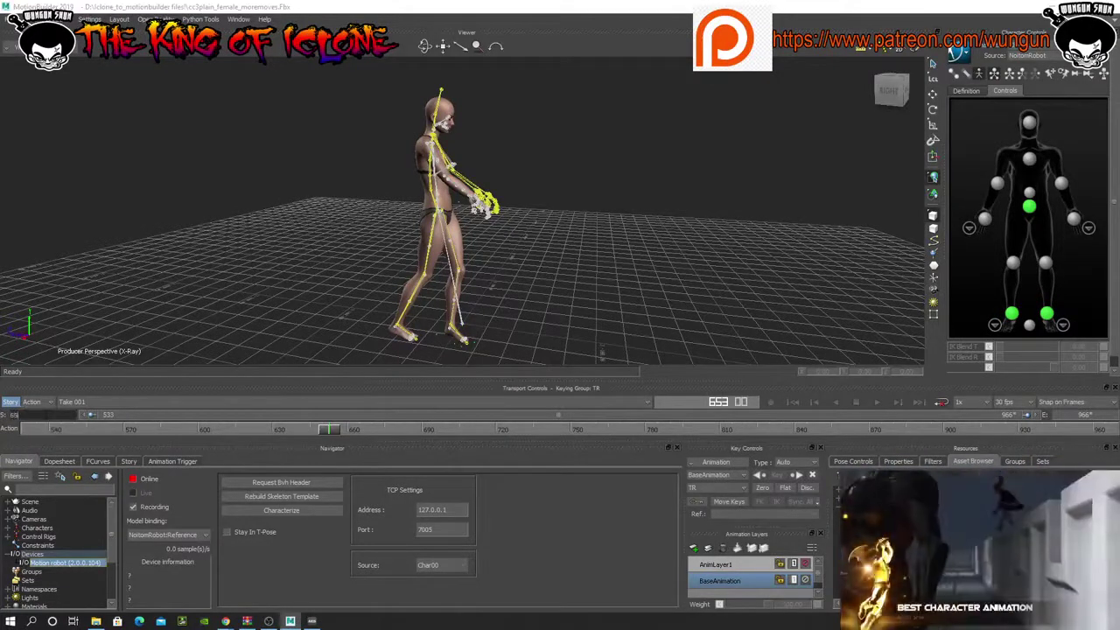
key("Return")
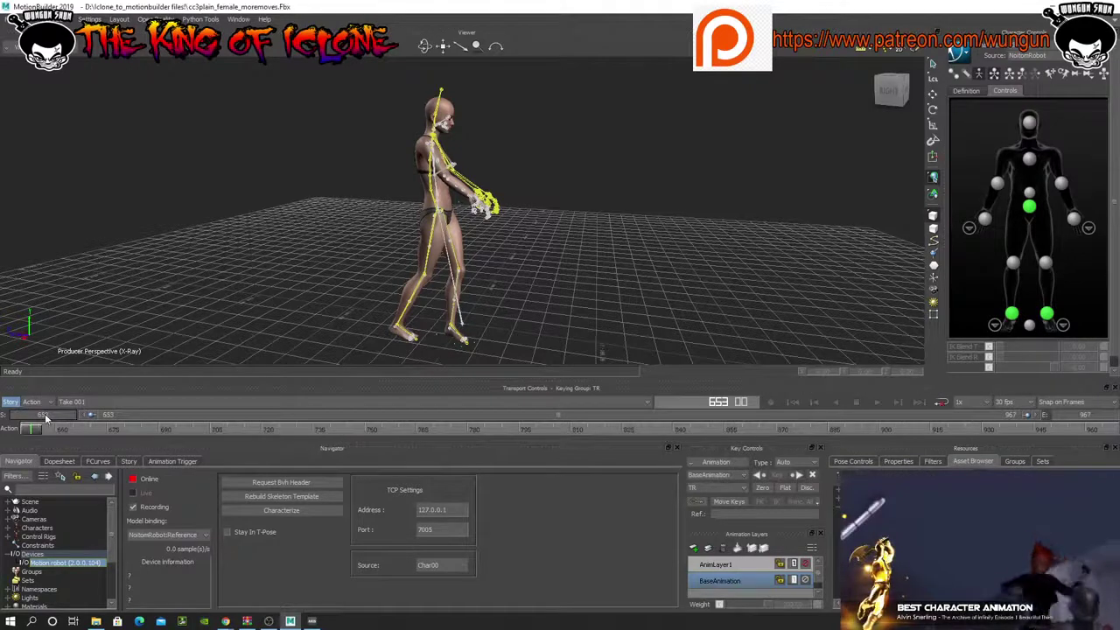
- Play back the trimmed take with the viewer displaying models only, and stop near its end
left_click(876, 402)
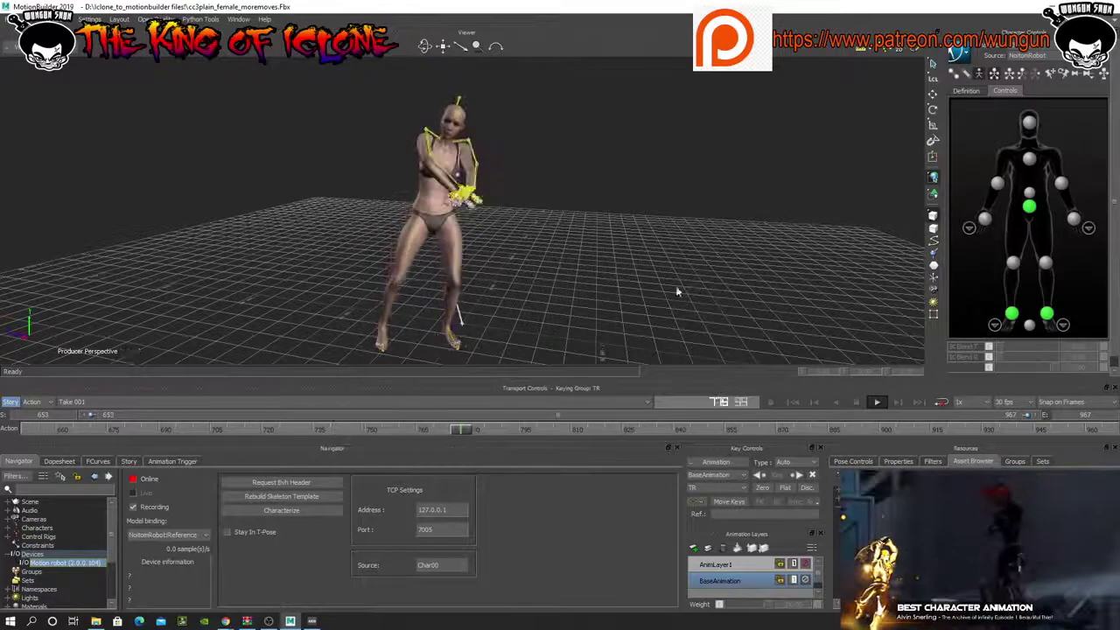
key("ctrl+a")
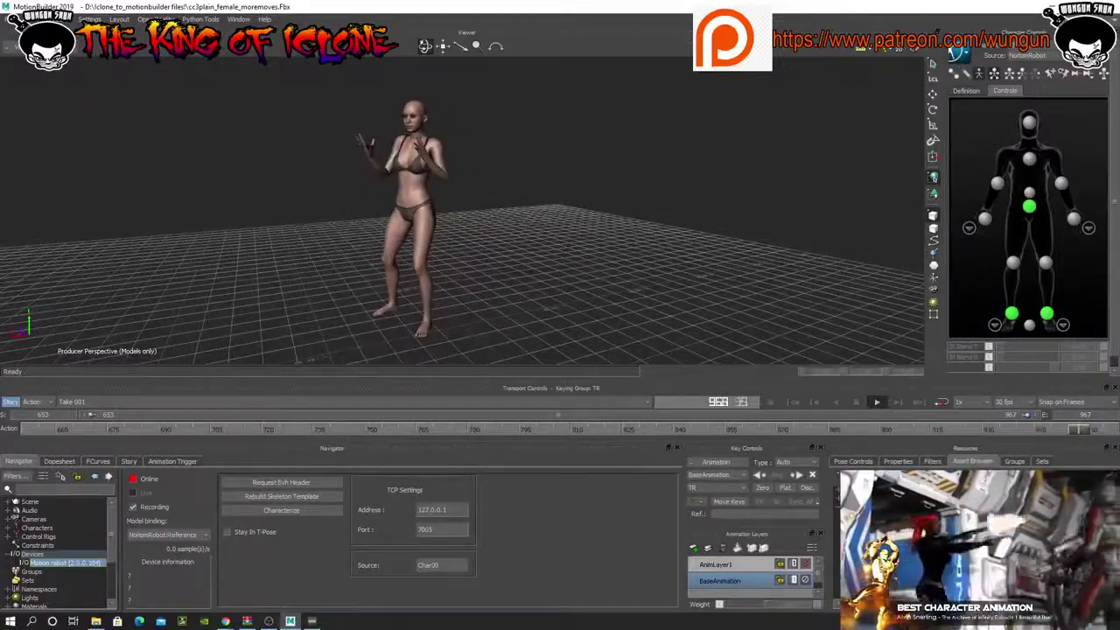
left_click(1058, 433)
- Set the end frame of Take 001 to 936 and return the playhead to the start of the take
left_click_drag(1058, 433, 1001, 435)
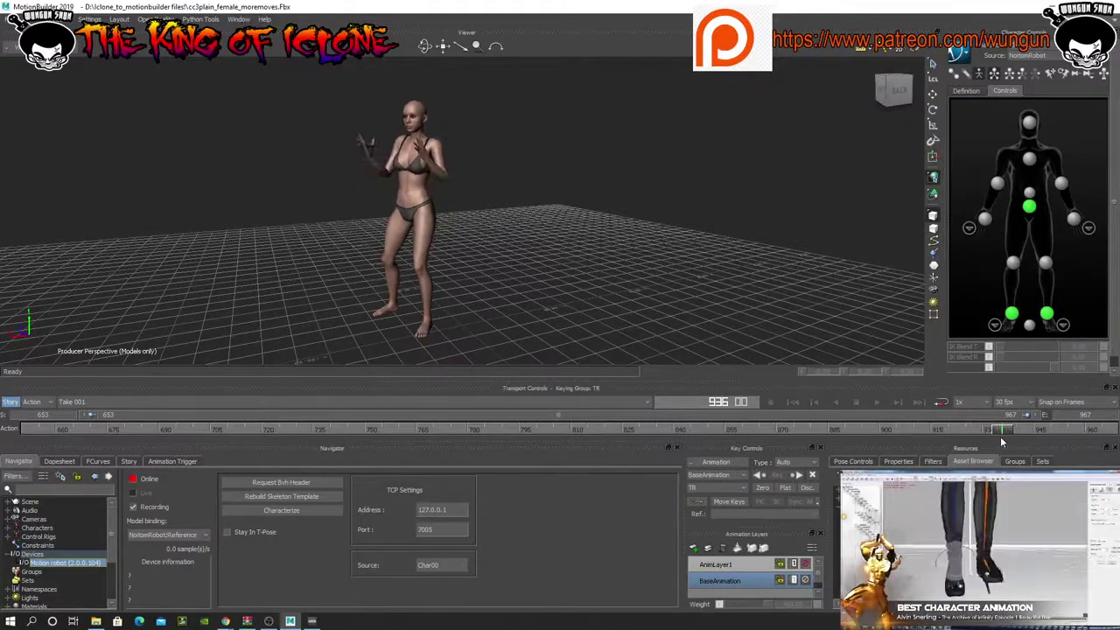
double_click(1088, 419)
key("BackSpace")
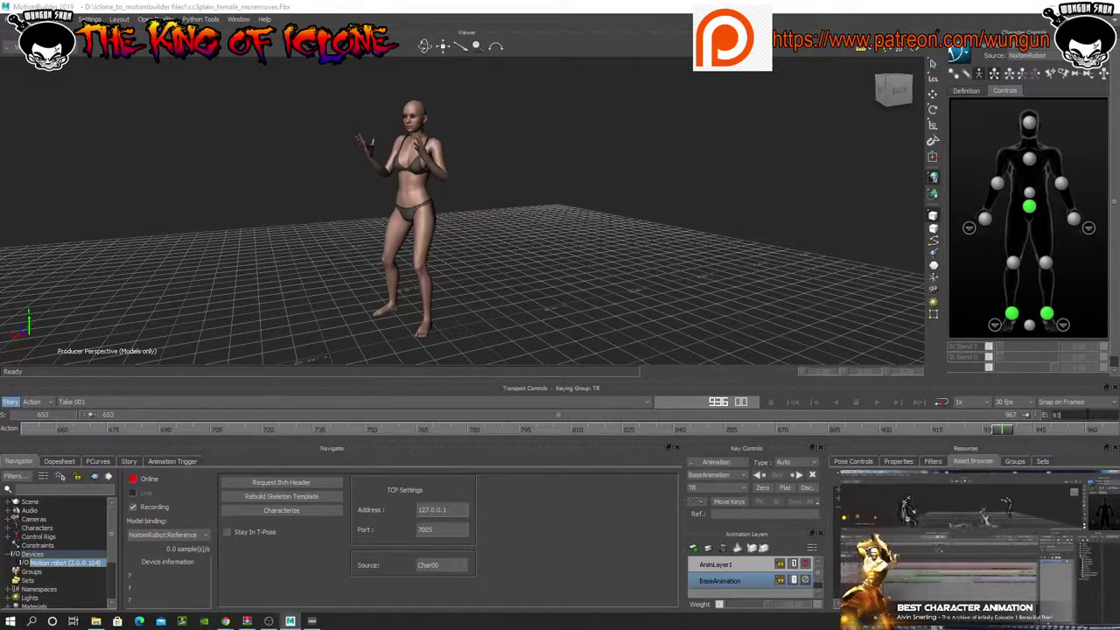
type("936")
key("Return")
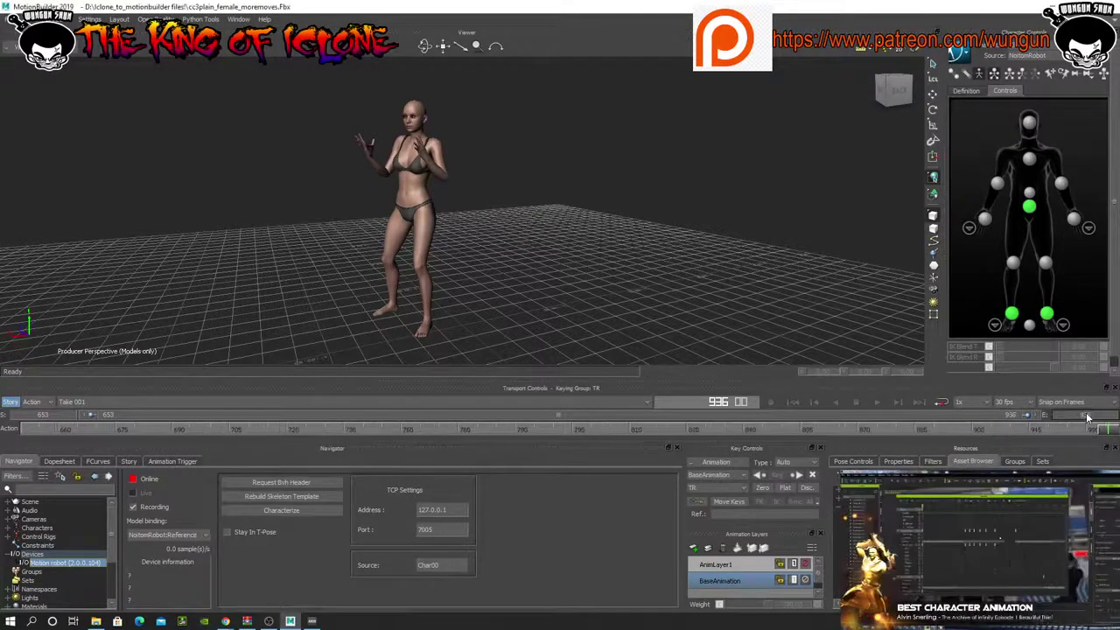
left_click_drag(1113, 432, 31, 432)
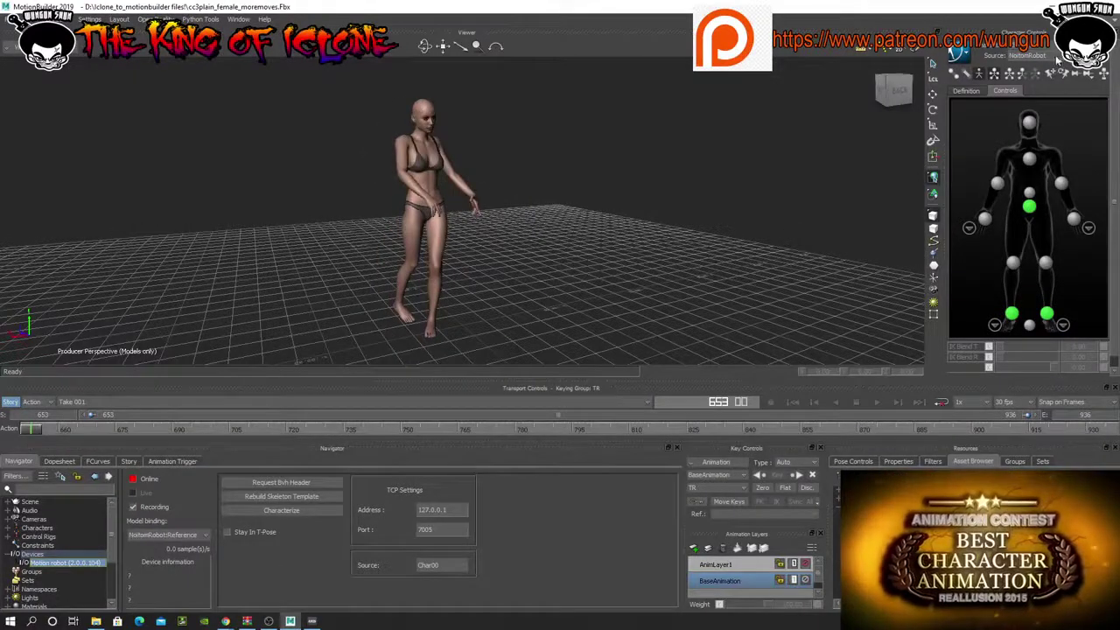
left_click(1055, 59)
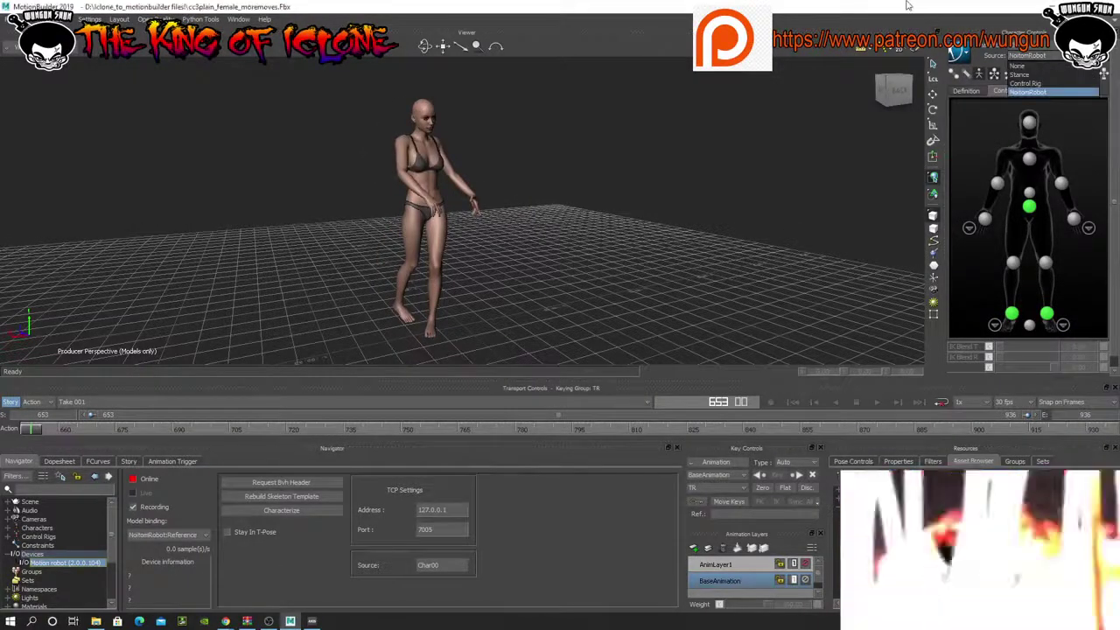
left_click(1028, 91)
- Create a new take, Take 002, without copying the data from the current take
left_click(130, 402)
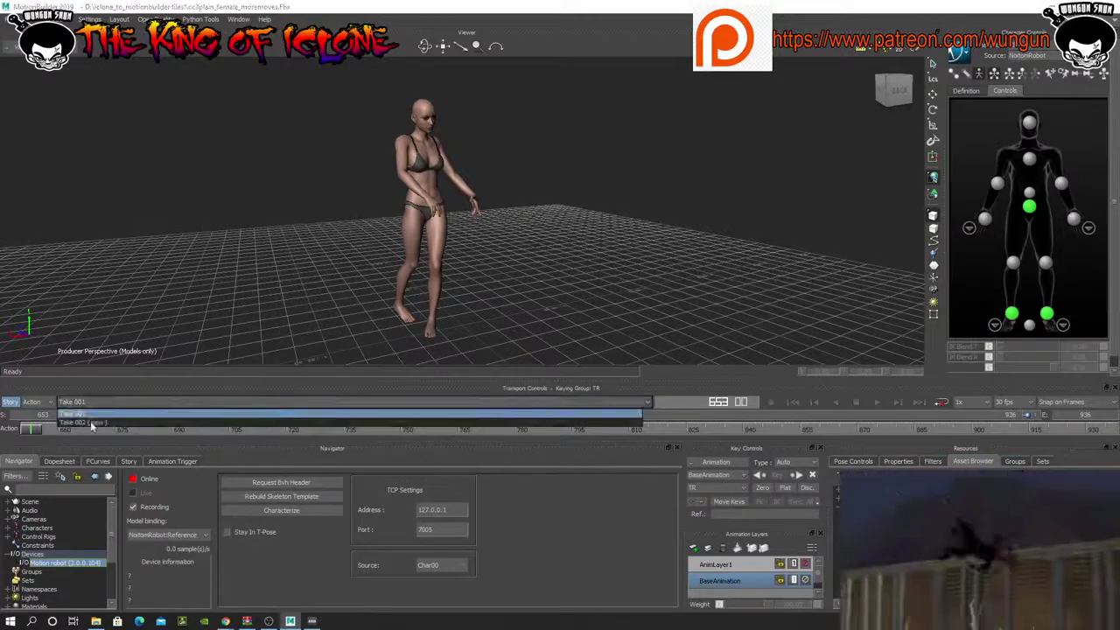
left_click(85, 423)
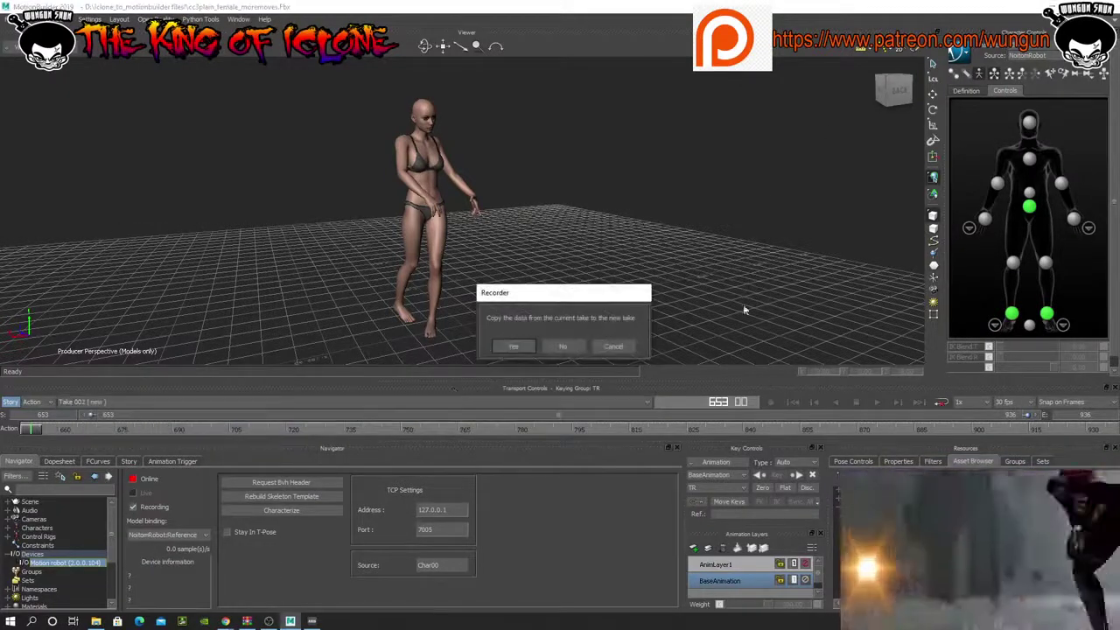
left_click(577, 349)
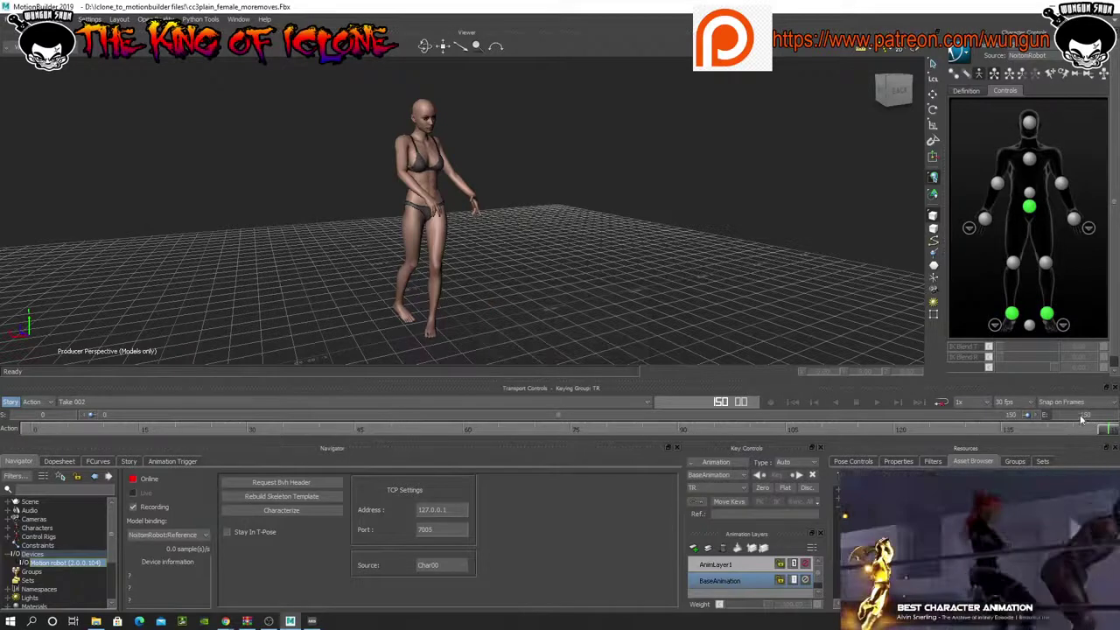
- Set the end frame of Take 002 to 4 and return the playhead to the start
double_click(1081, 417)
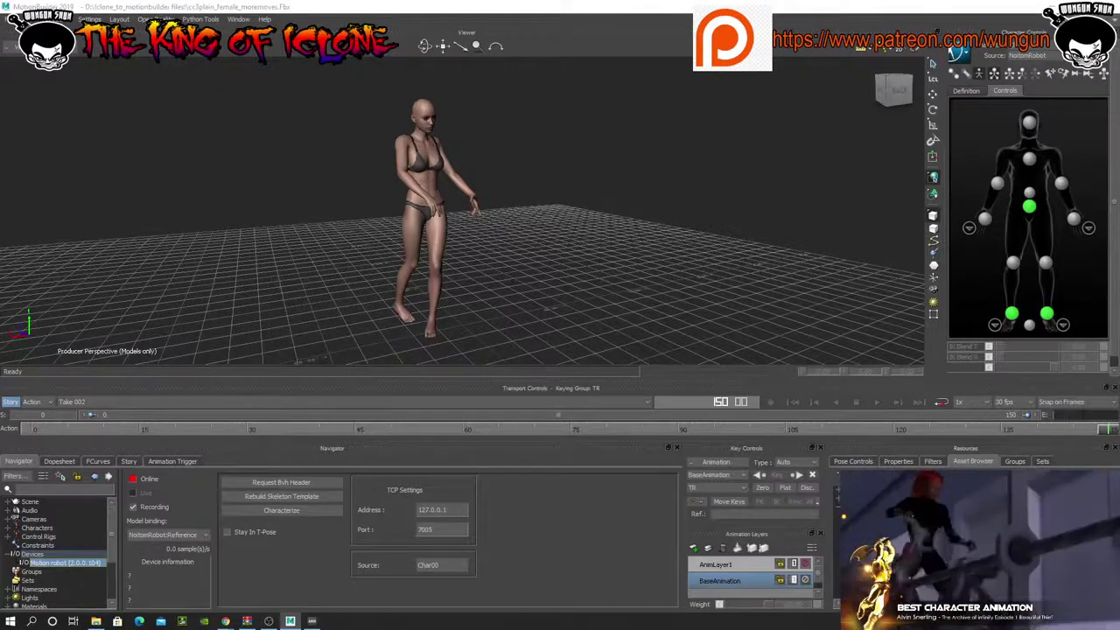
type("400")
key("Return")
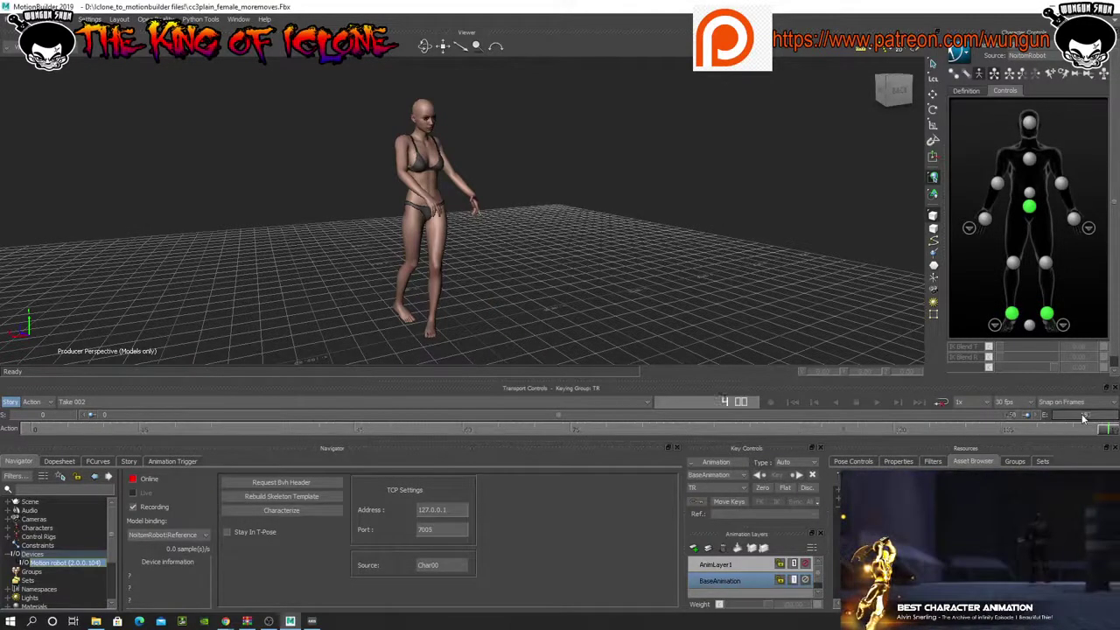
left_click_drag(1106, 429, 570, 429)
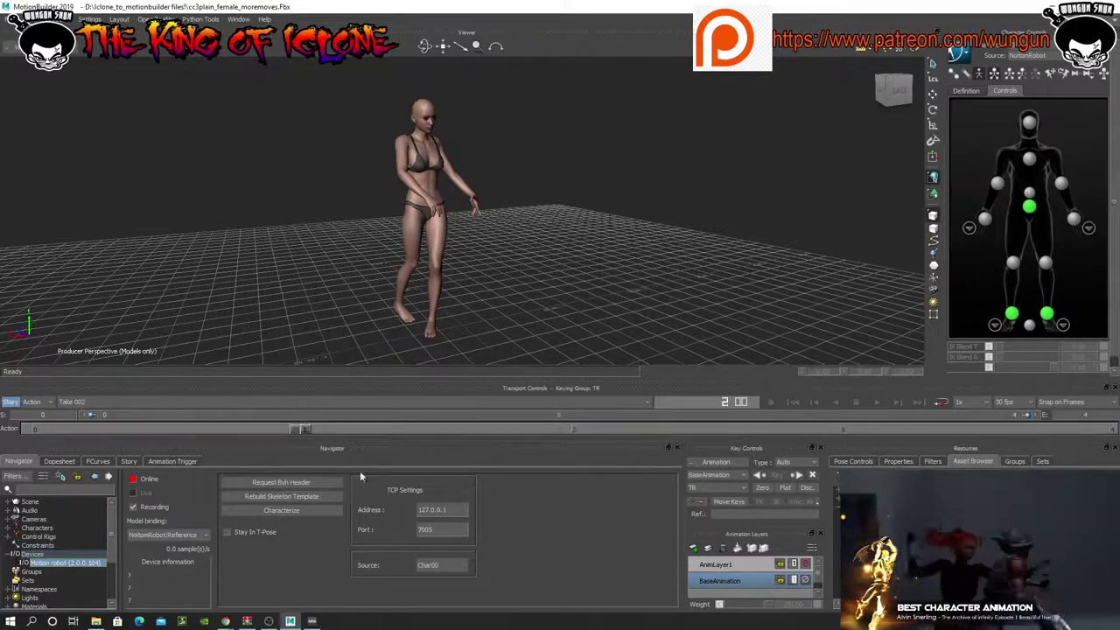
- Set the character's input source to Stance and view the T-posed character from the front
left_click(1026, 56)
left_click(1018, 76)
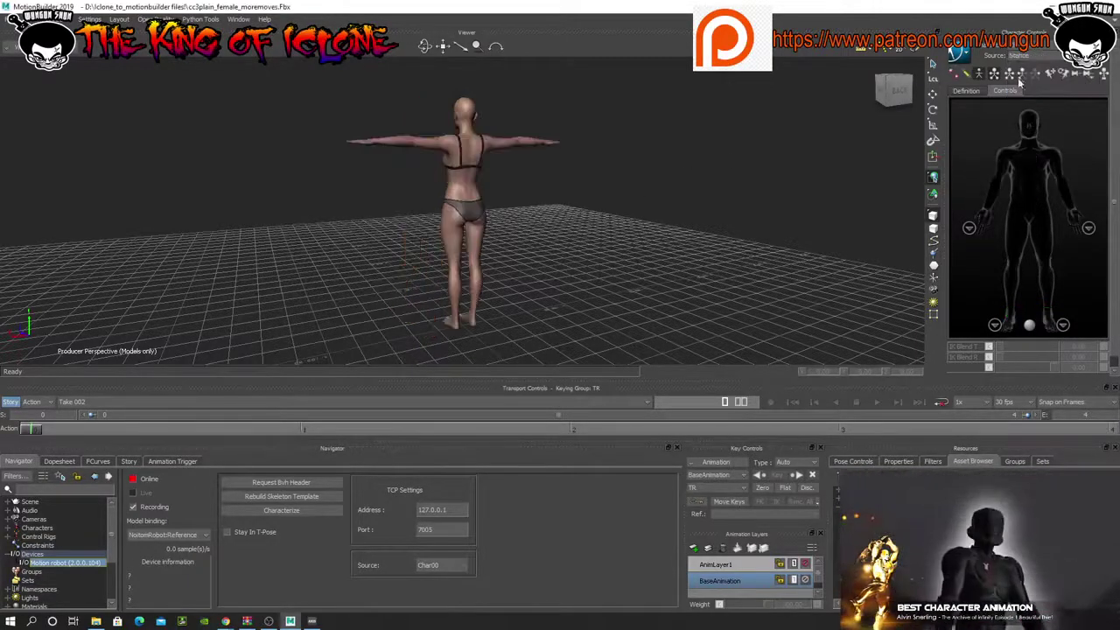
left_click_drag(426, 50, 552, 51)
scroll(446, 104, "up", 3)
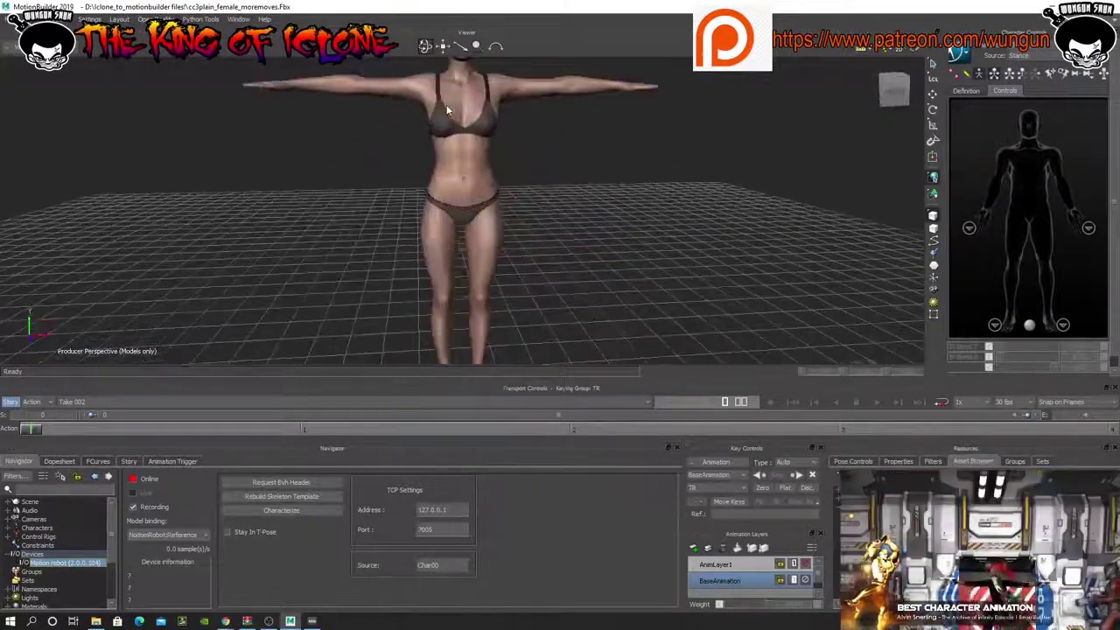
scroll(447, 104, "down", 2)
left_click_drag(444, 47, 415, 46)
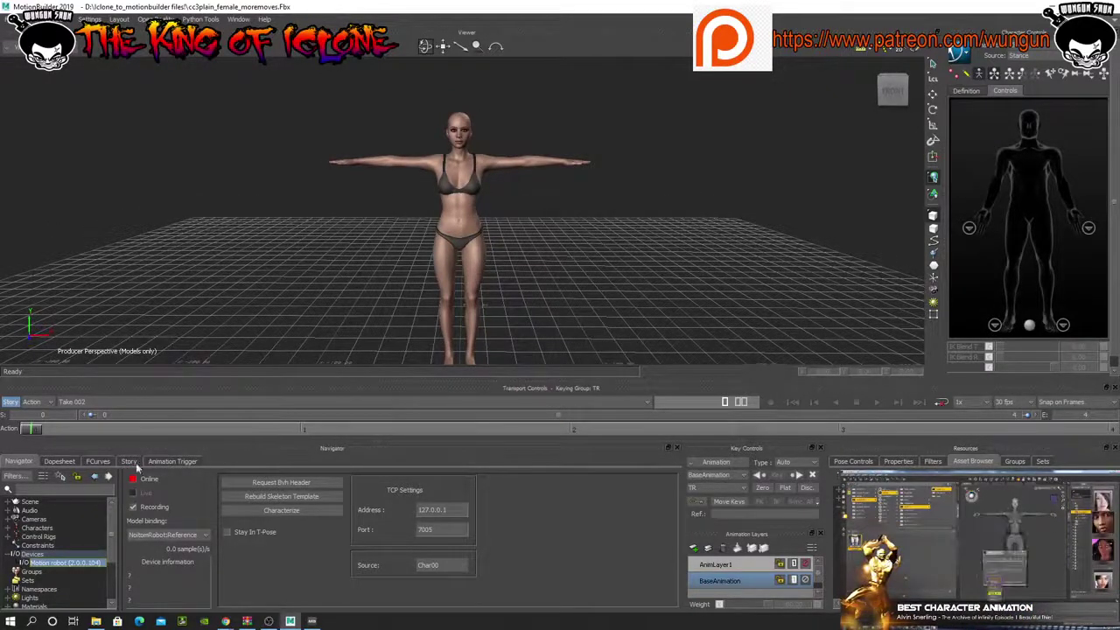
- Select the CC_Base_Hip bone under CC_Base_BoneRoot together with all of its branches in the scene hierarchy
left_click(14, 503)
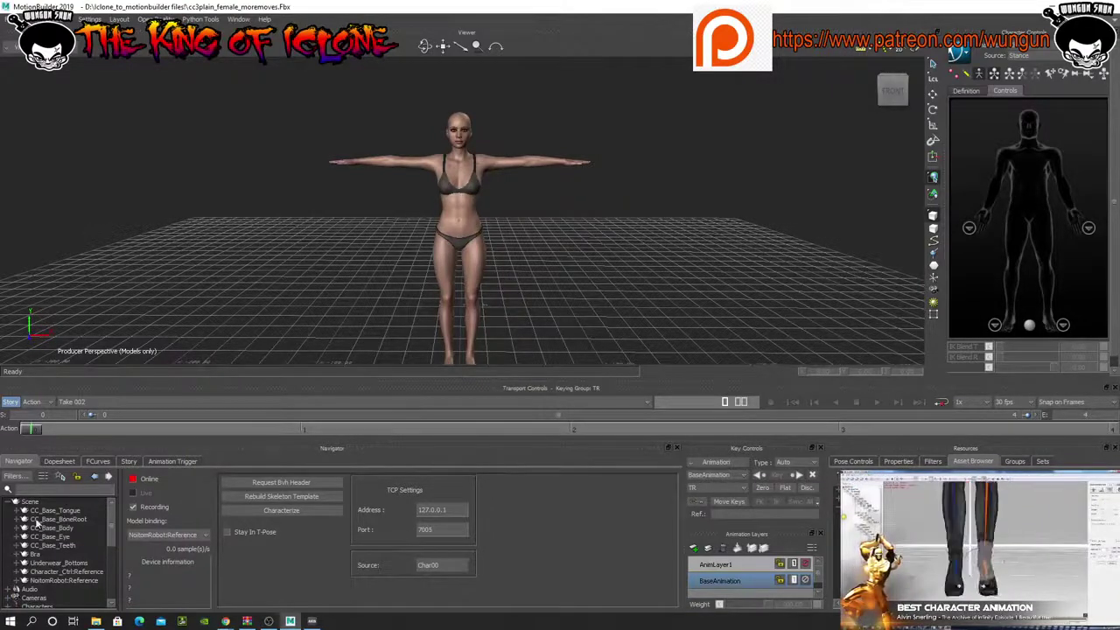
left_click(24, 520)
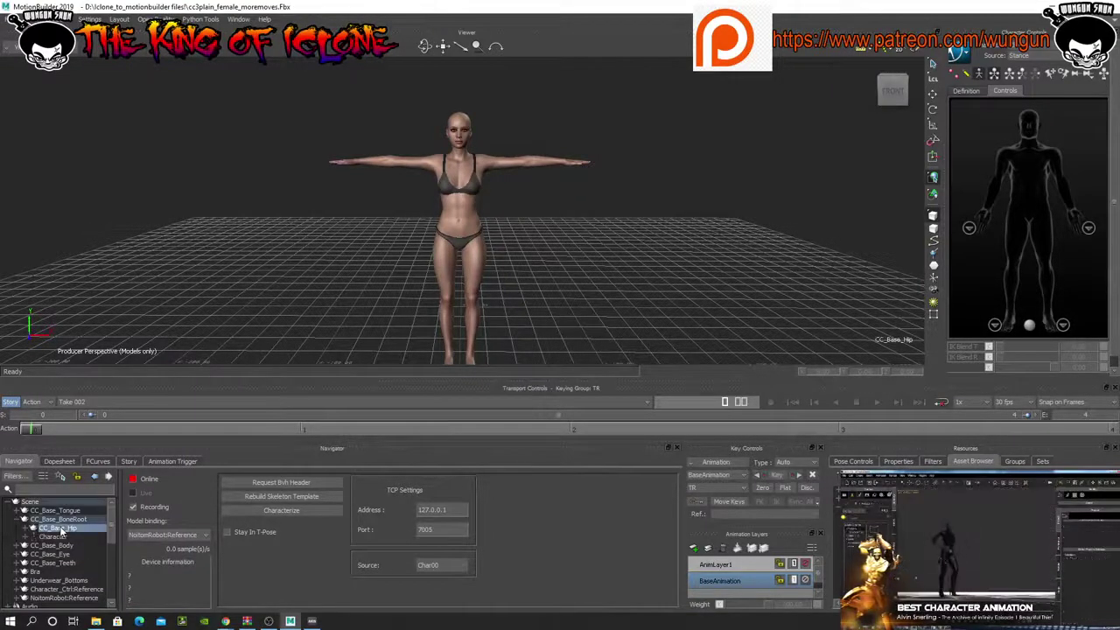
right_click(59, 529)
left_click(102, 515)
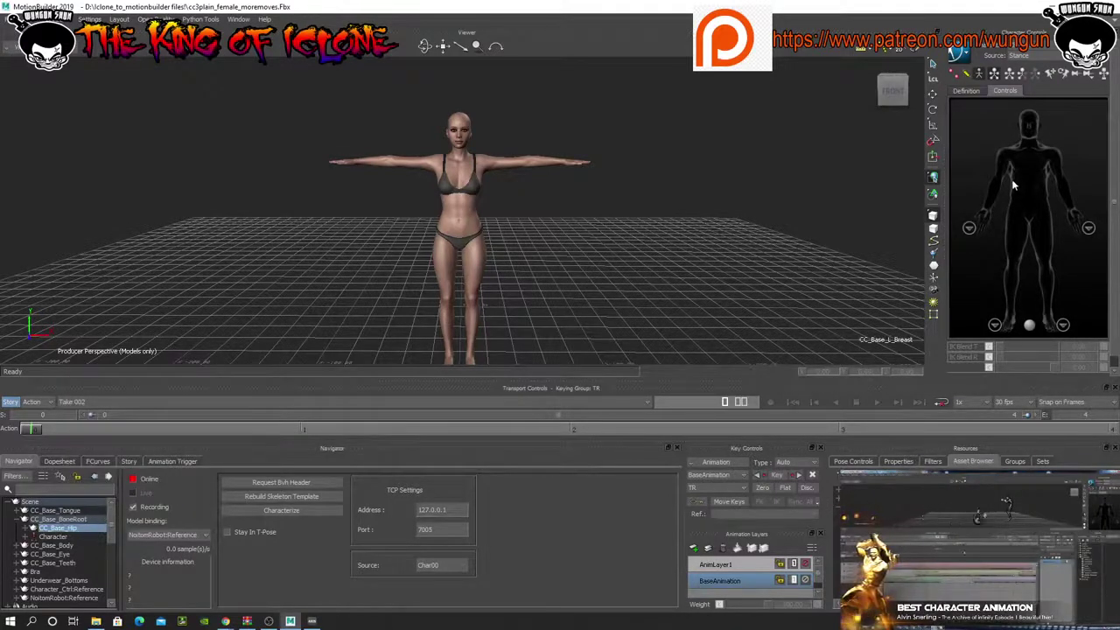
- Try to bake the stance to the control rig, and set the character's source back to Stance
left_click(963, 54)
mouse_move(976, 115)
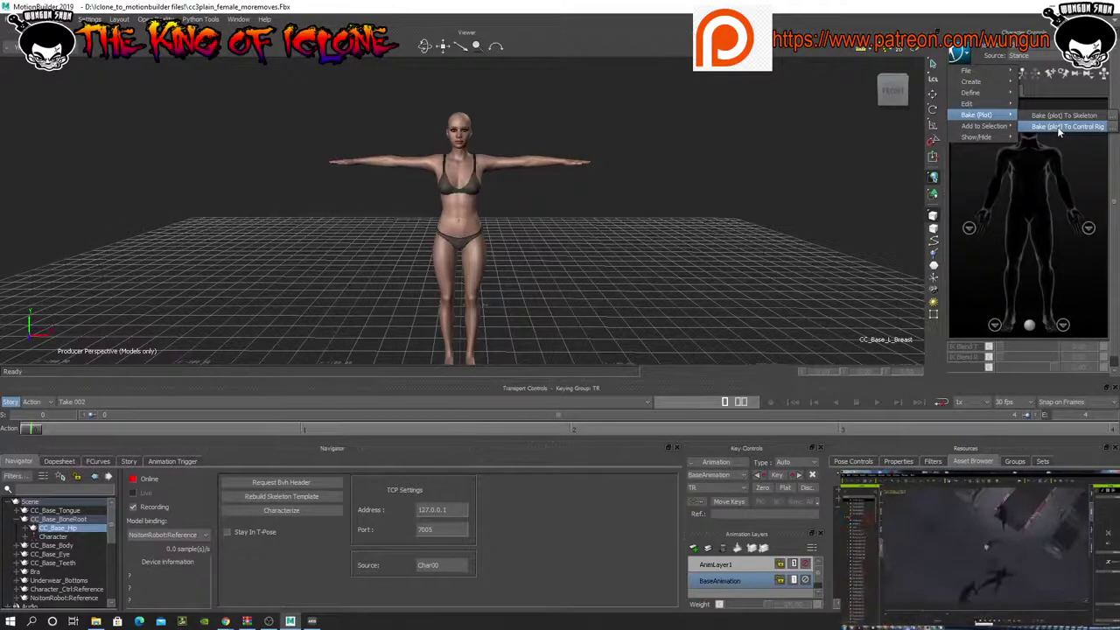
left_click(1059, 127)
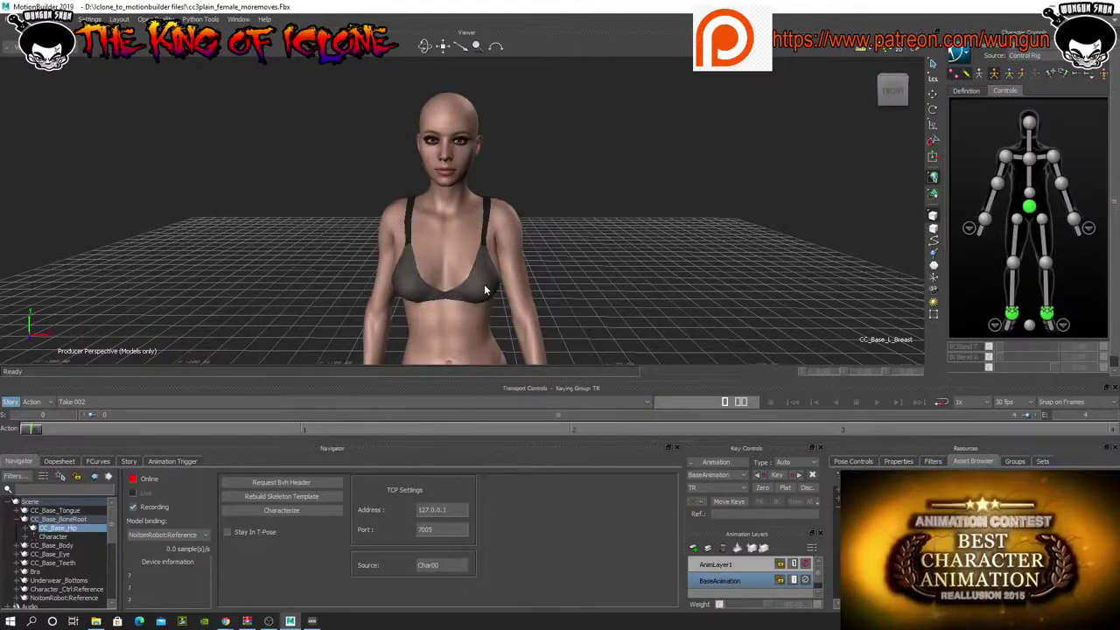
scroll(761, 220, "down", 3)
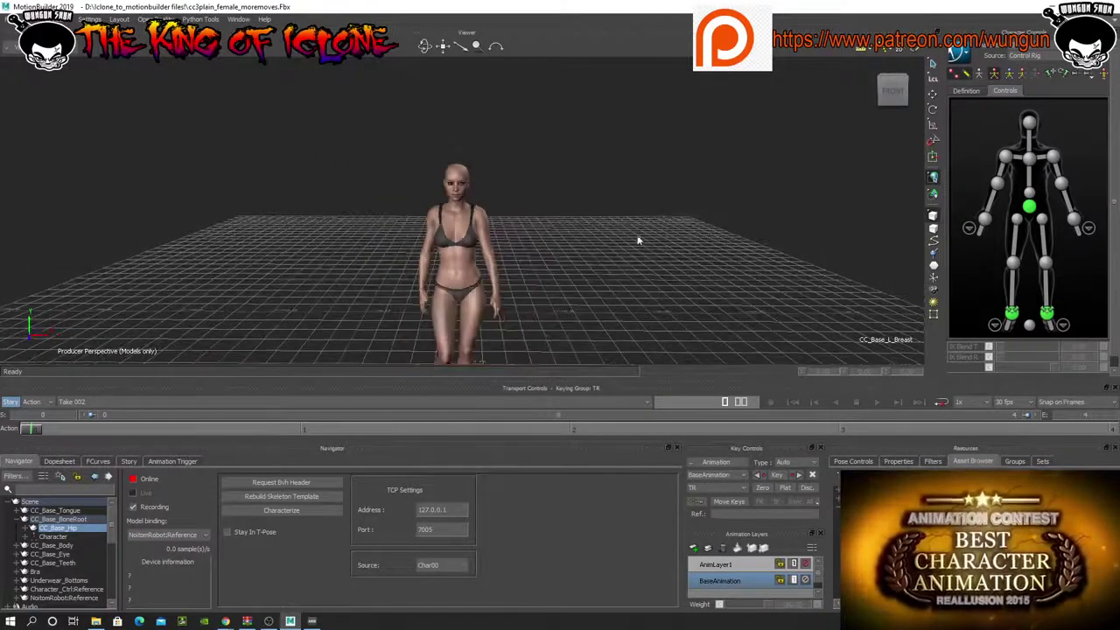
left_click(1043, 56)
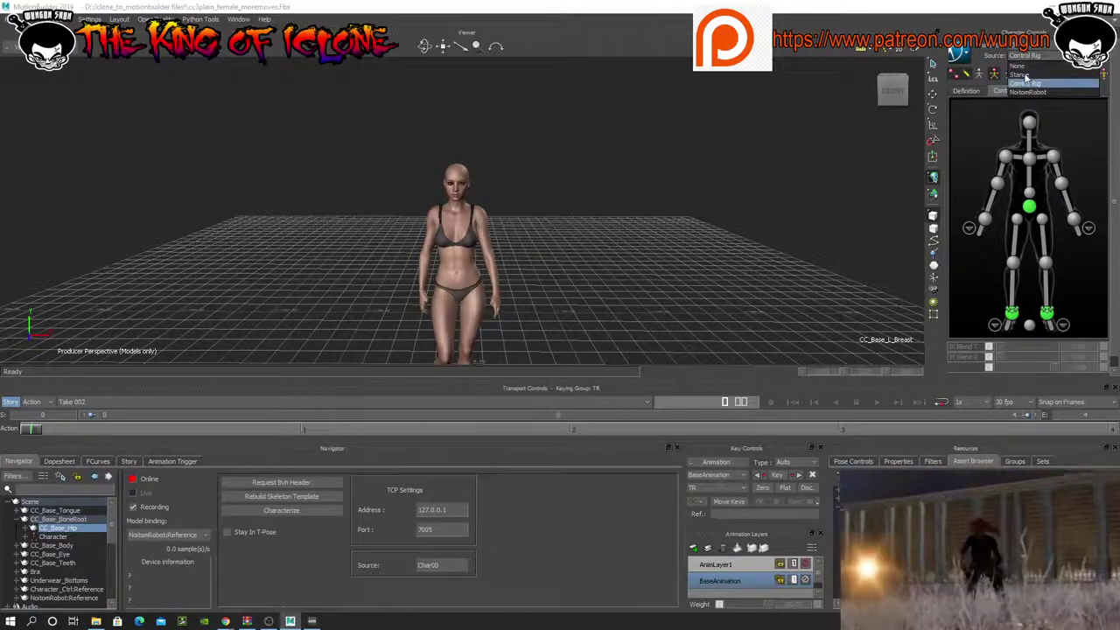
left_click(1019, 75)
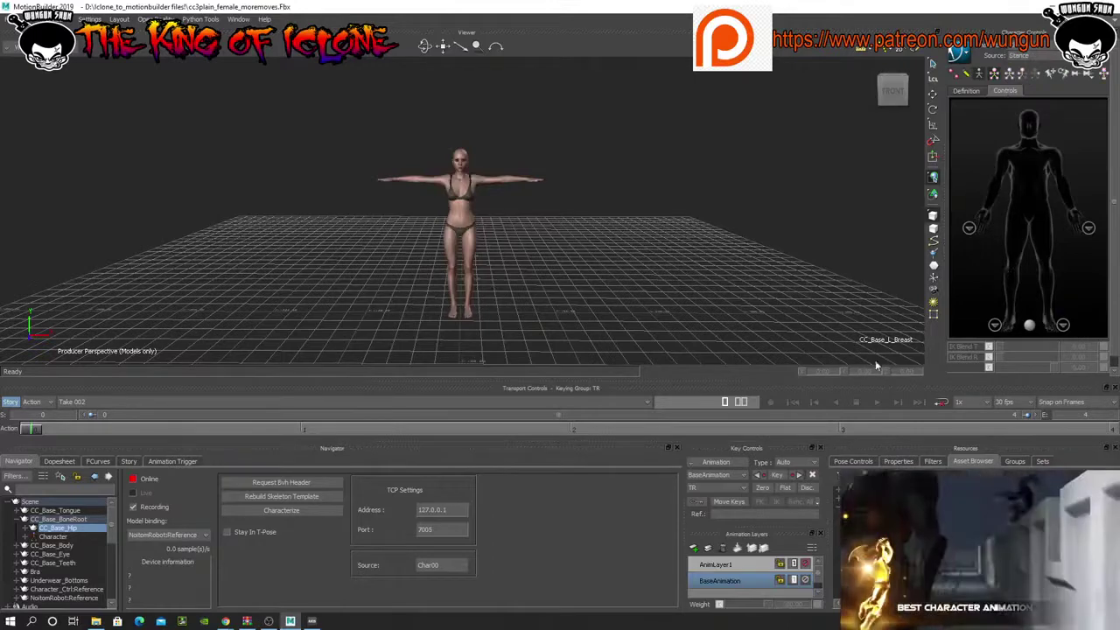
- Plot all properties of the selected hip bone hierarchy in Take 002
left_click(700, 462)
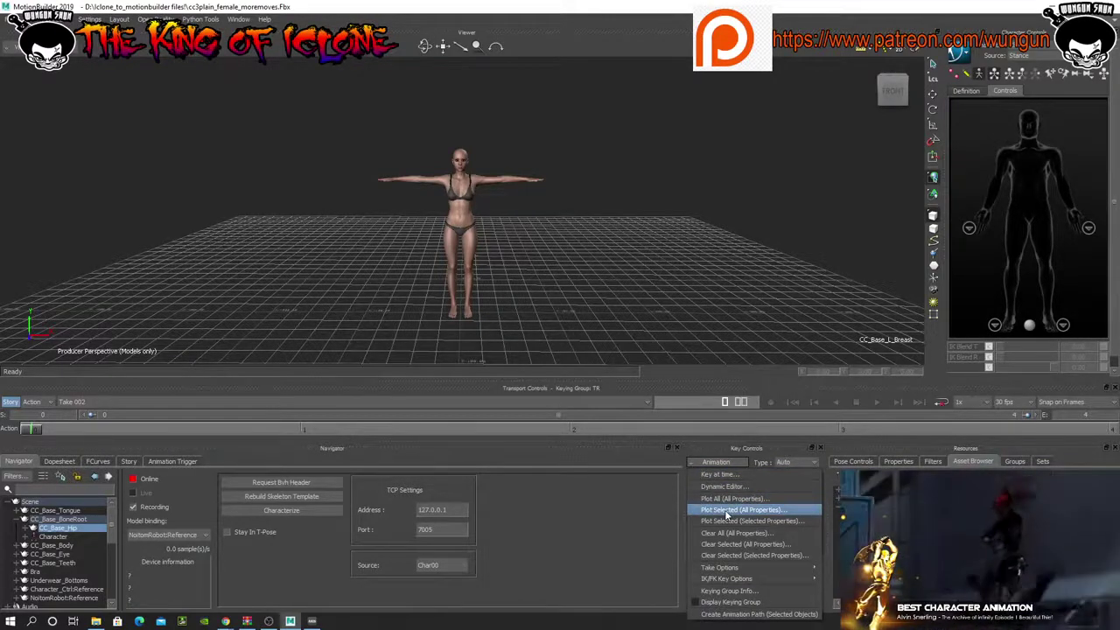
left_click(726, 511)
left_click(577, 445)
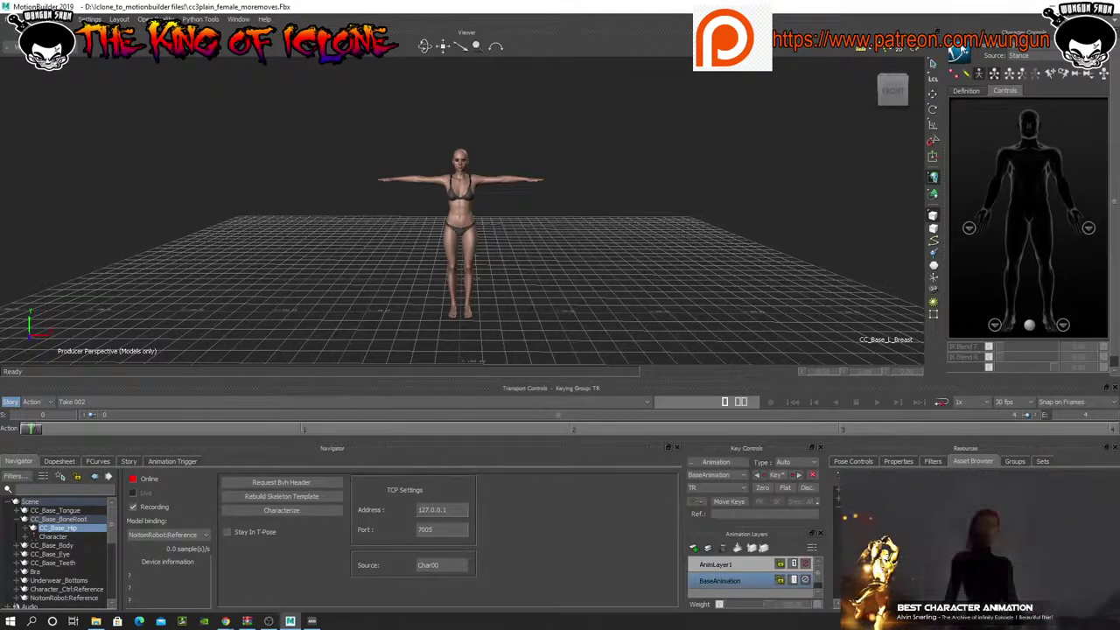
- Bake the plotted T-pose to the control rig and frame the character's upper body
left_click(959, 53)
mouse_move(1007, 115)
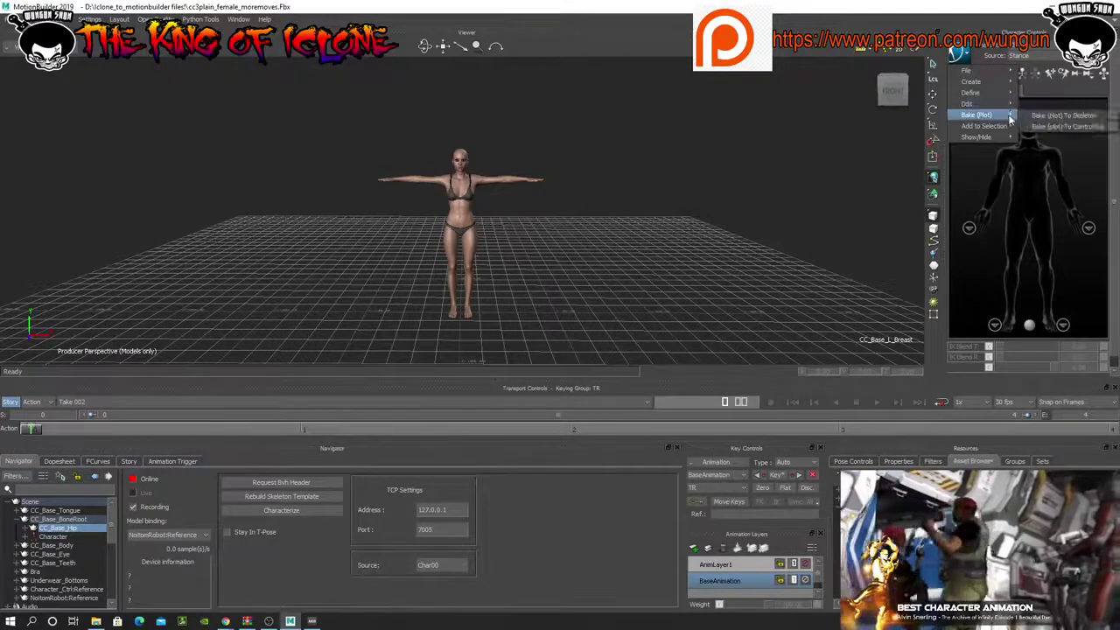
left_click(1058, 127)
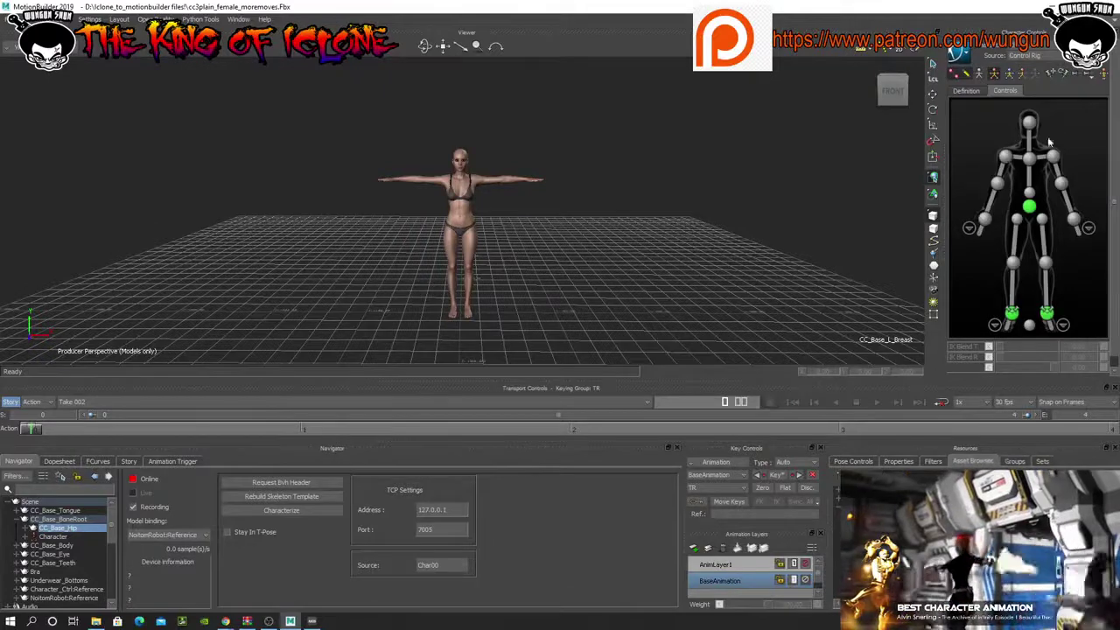
scroll(503, 226, "up", 5)
scroll(485, 192, "down", 3)
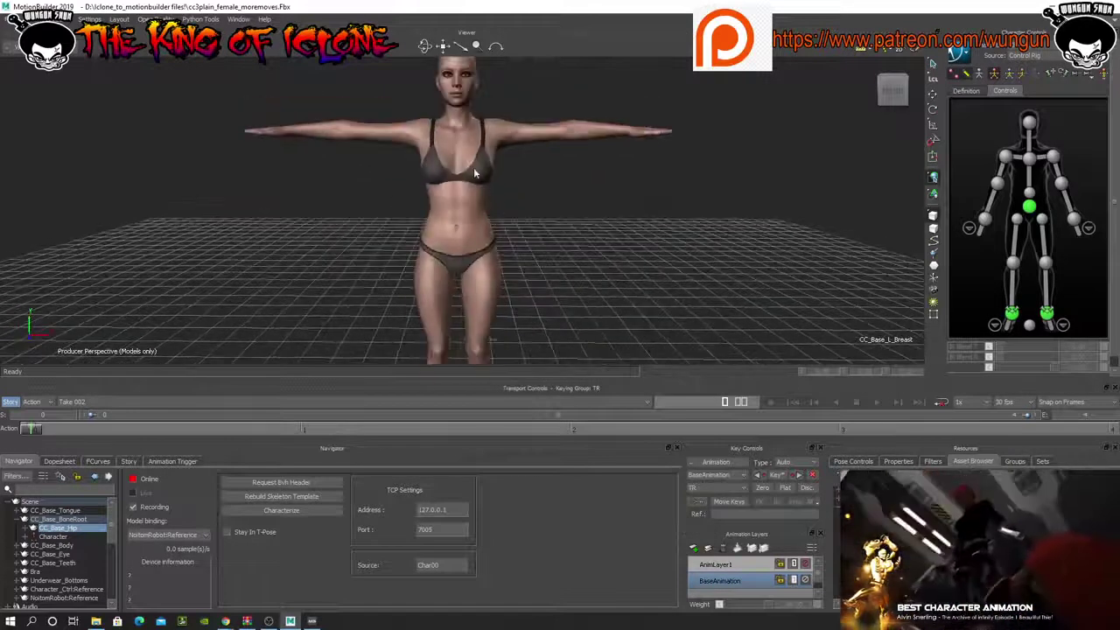
left_click_drag(443, 47, 367, 73)
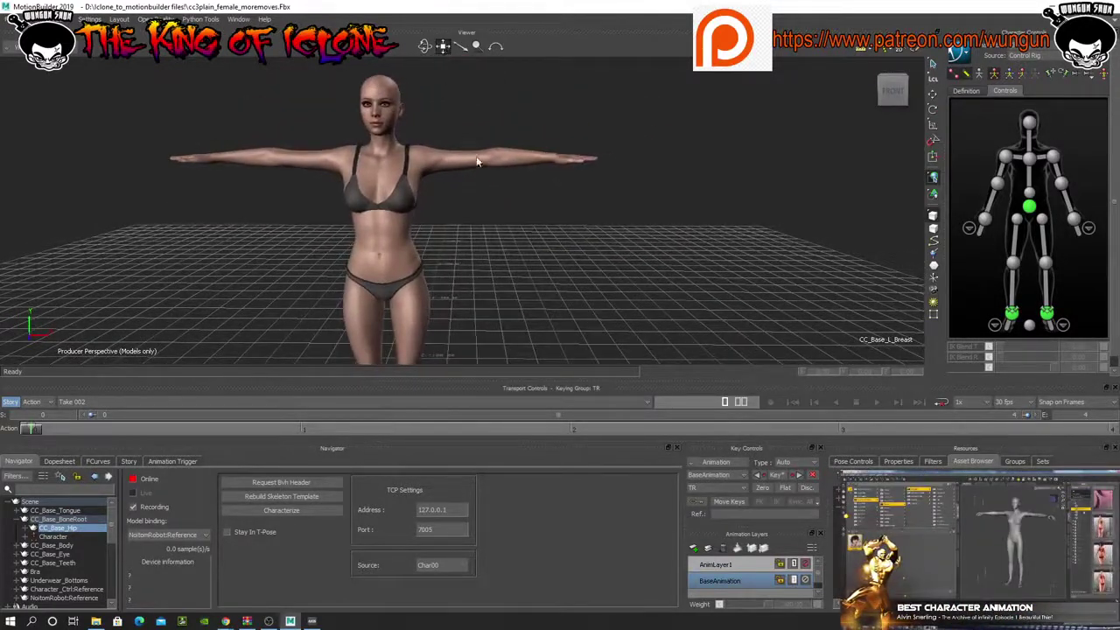
left_click(1090, 228)
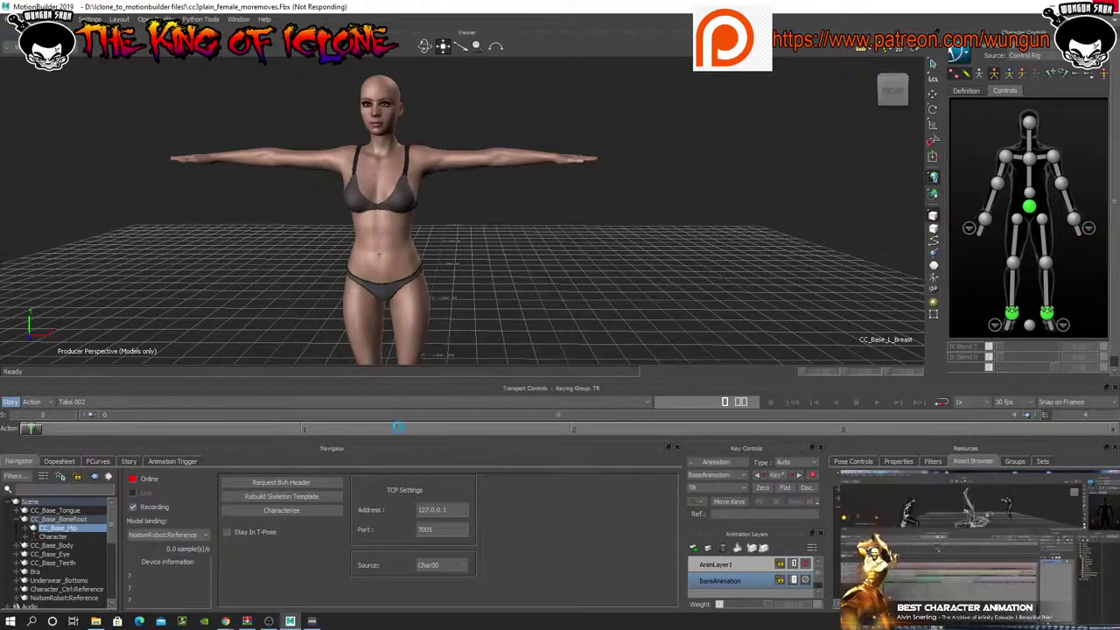
- Switch to Axis Neuron, maximize it, and scrub through the Scene_6 recording to examine its motion, stopping at frame 552
left_click(311, 621)
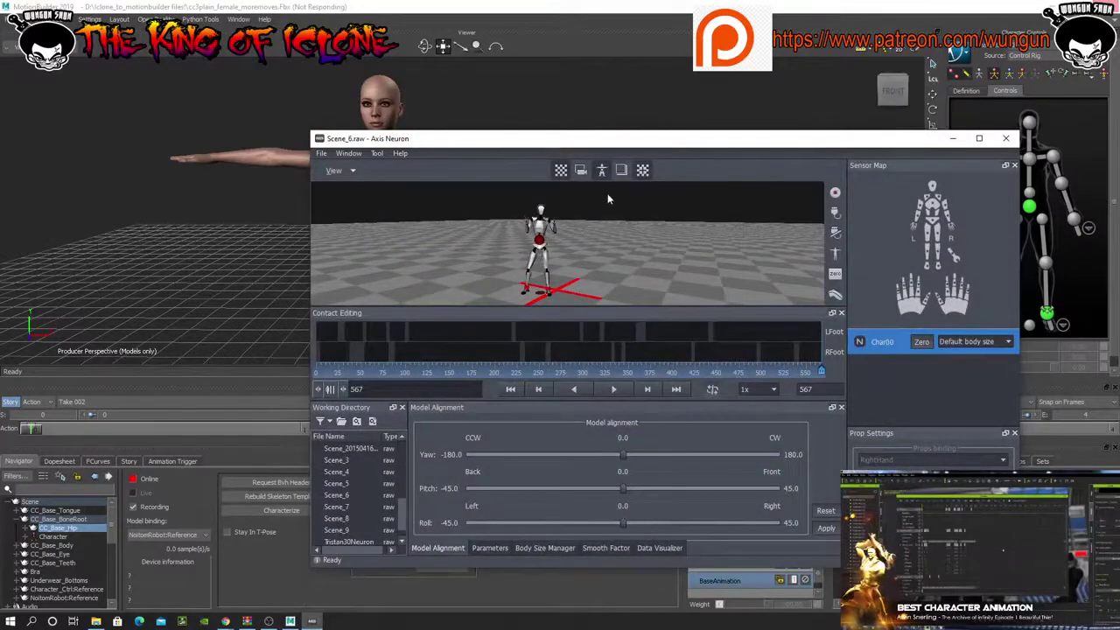
double_click(623, 144)
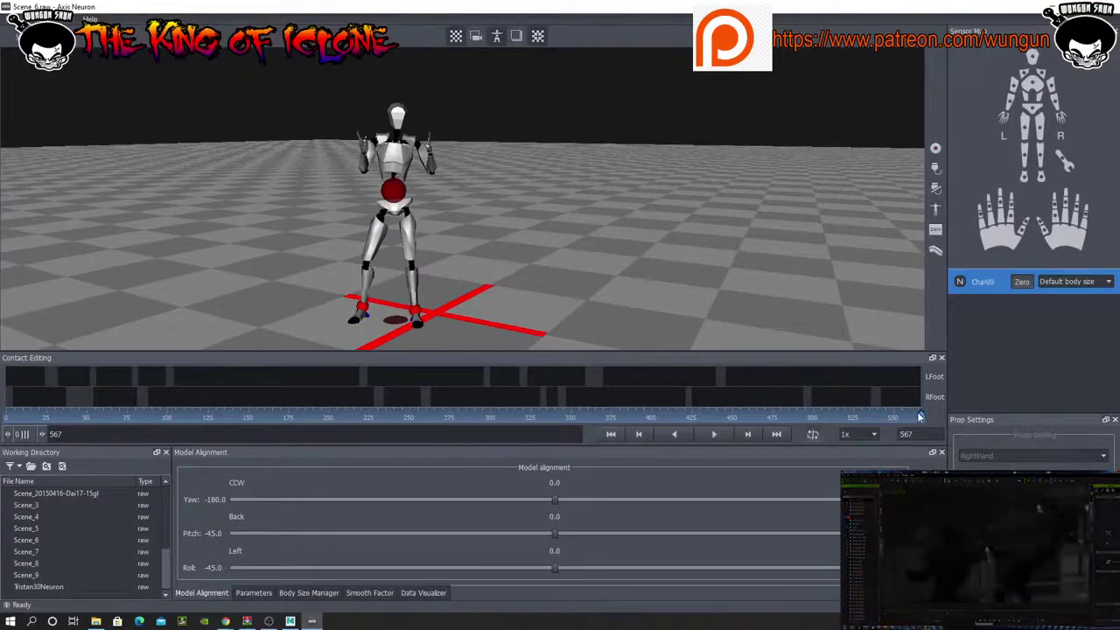
left_click_drag(921, 417, 553, 418)
left_click_drag(461, 418, 708, 398)
left_click_drag(790, 396, 898, 390)
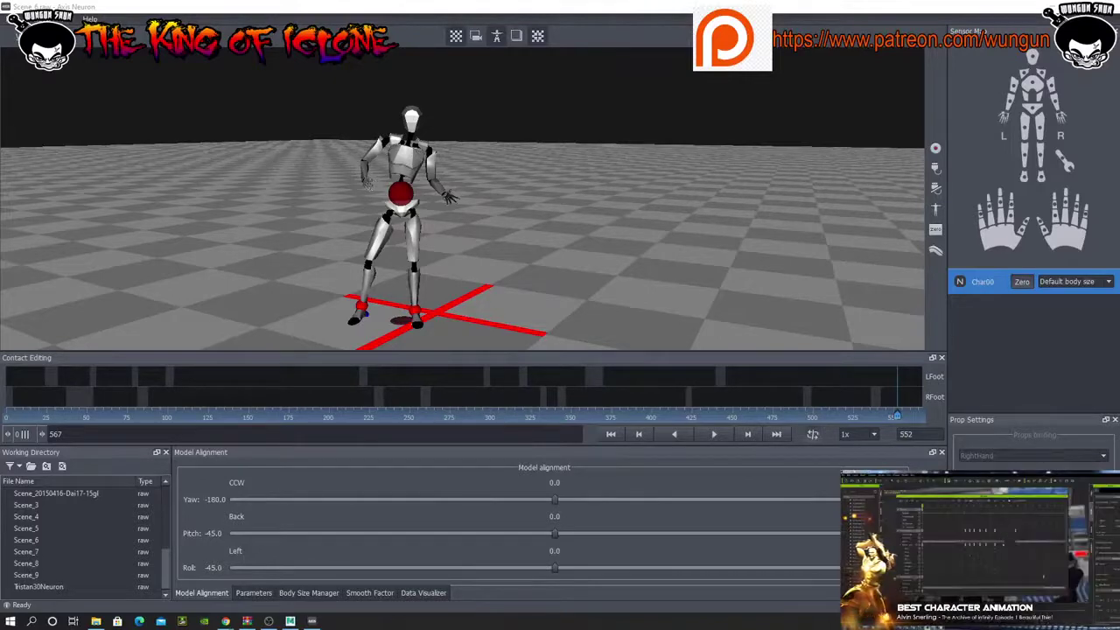
- Switch back to MotionBuilder and select the four finger controls and the thumb control of the character's left hand
left_click(291, 622)
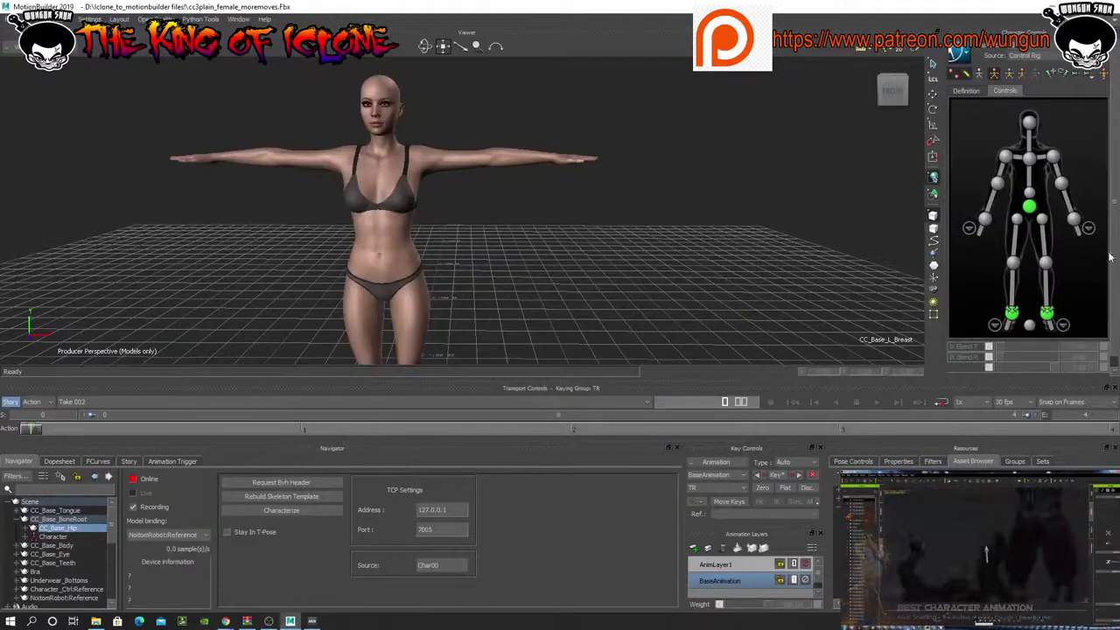
left_click(1086, 228)
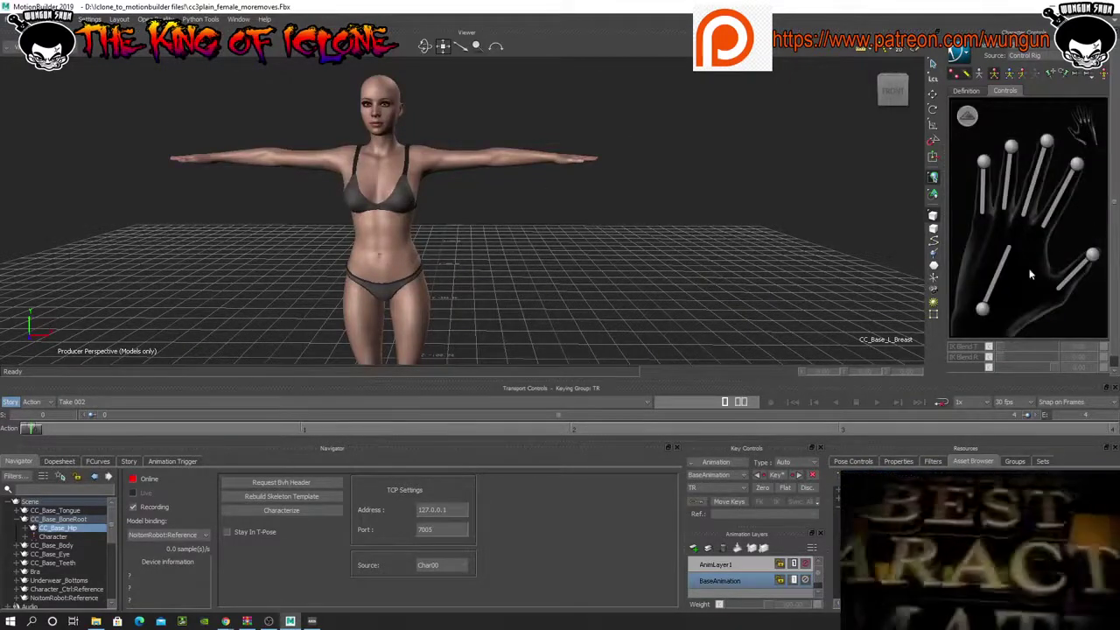
left_click(984, 198)
left_click(1008, 199, "shift")
left_click(1032, 200, "shift")
left_click(1058, 209, "shift")
left_click(1078, 274, "shift")
- Show the pose controls and frame the character's left hand in the viewer
left_click_drag(424, 46, 350, 46)
left_click_drag(560, 79, 566, 110, "ctrl+shift")
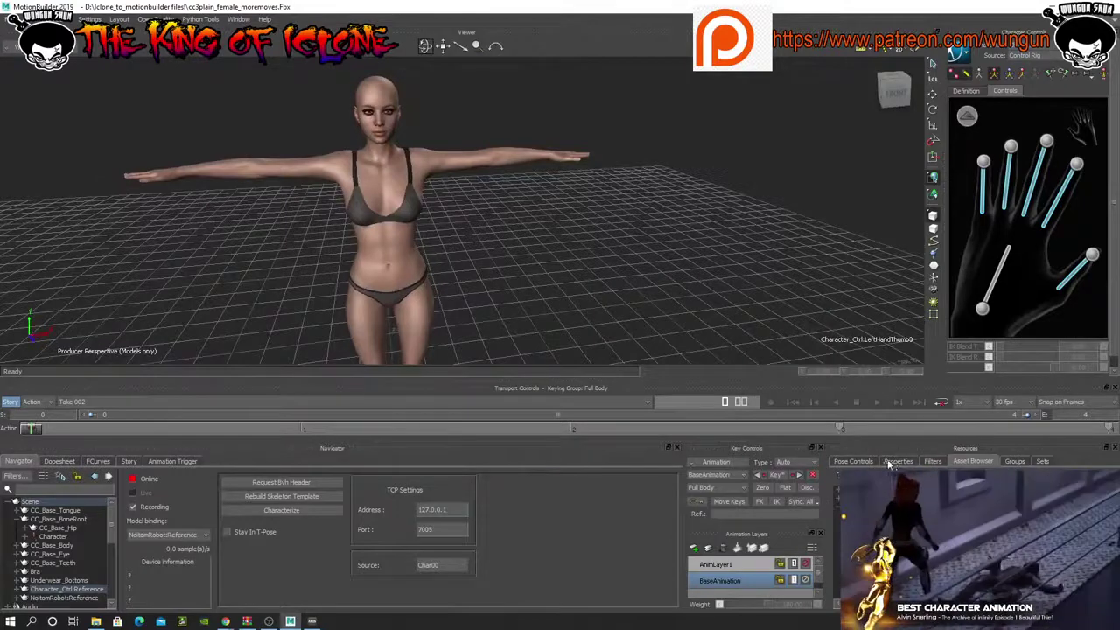
left_click(853, 461)
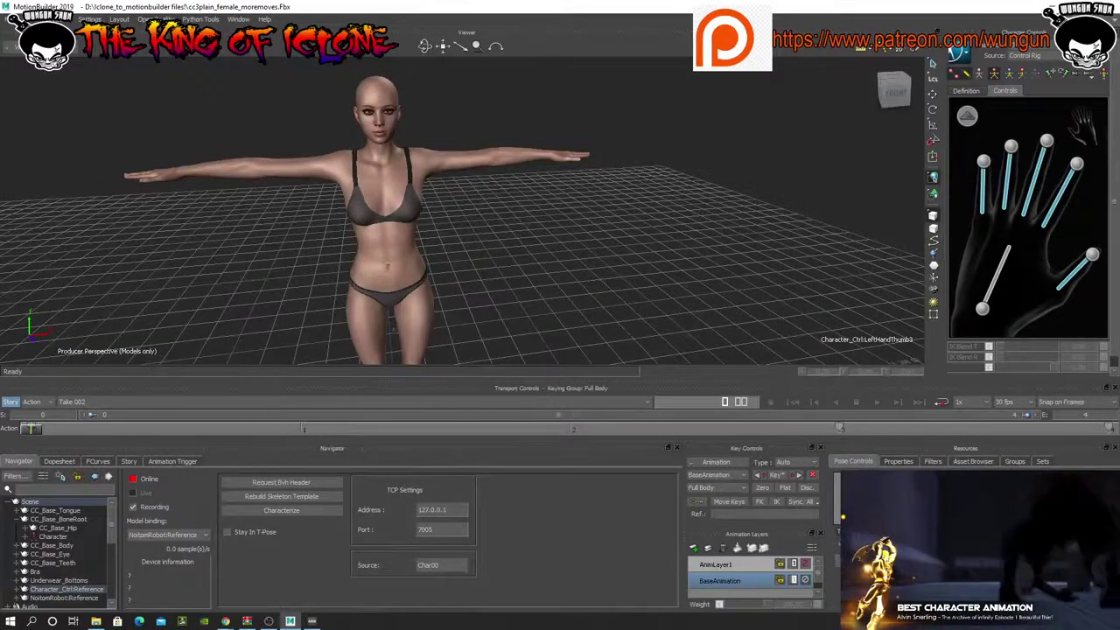
scroll(682, 261, "up", 3)
mouse_move(424, 46)
left_mouse_down()
mouse_move(429, 218)
mouse_move(434, 59)
left_mouse_up()
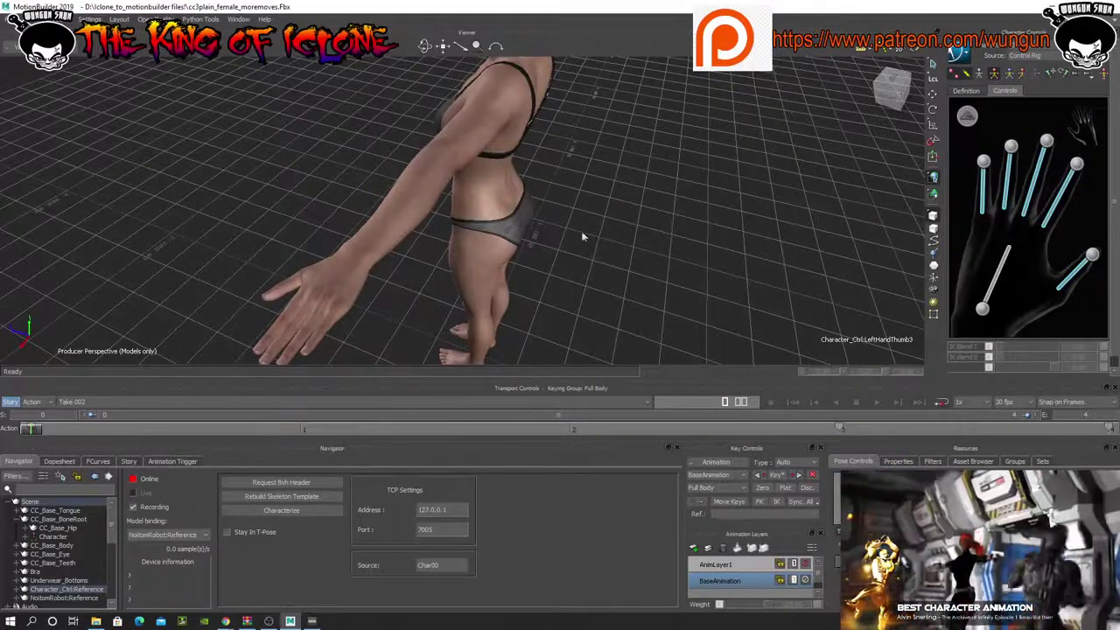
left_click_drag(443, 46, 490, 18)
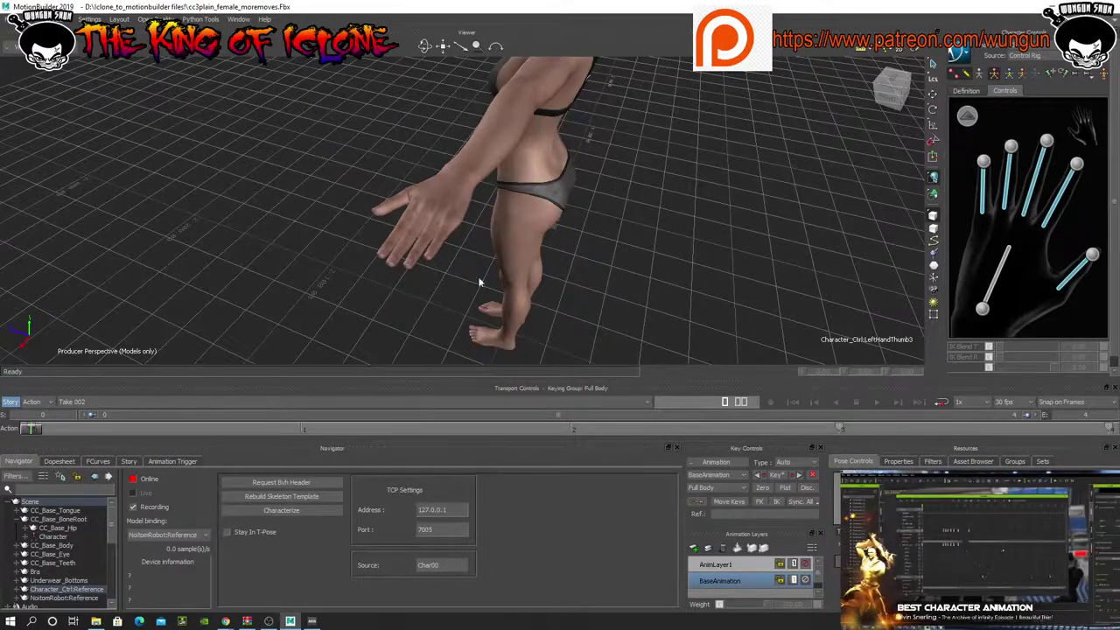
- Set the character's source to None, switch to Take 001, and view the whole character from the side
left_click(1029, 56)
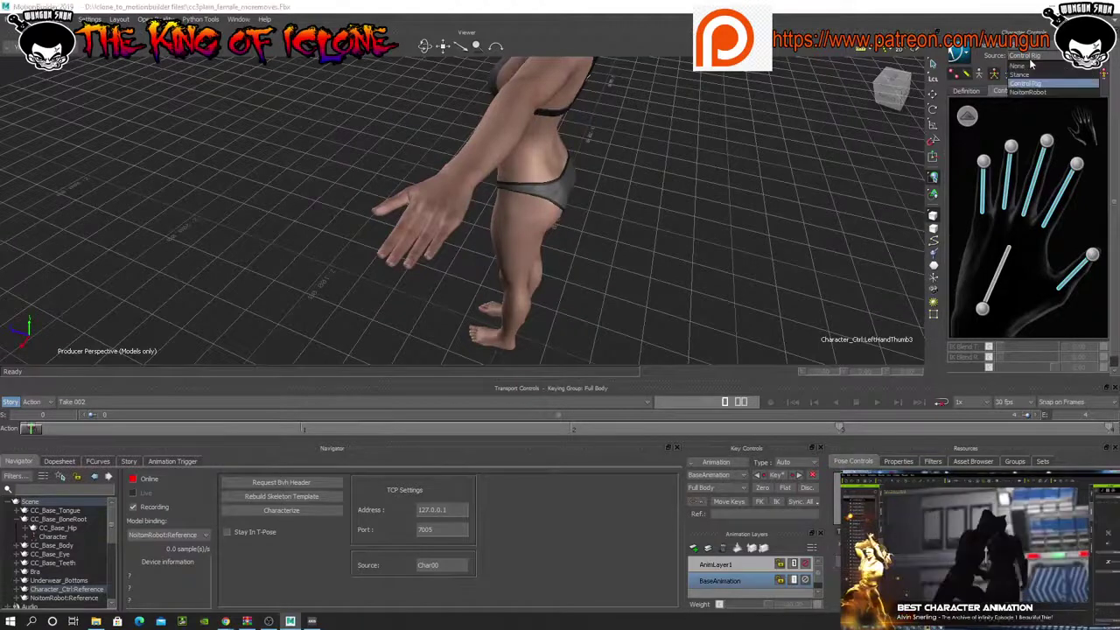
left_click(1021, 66)
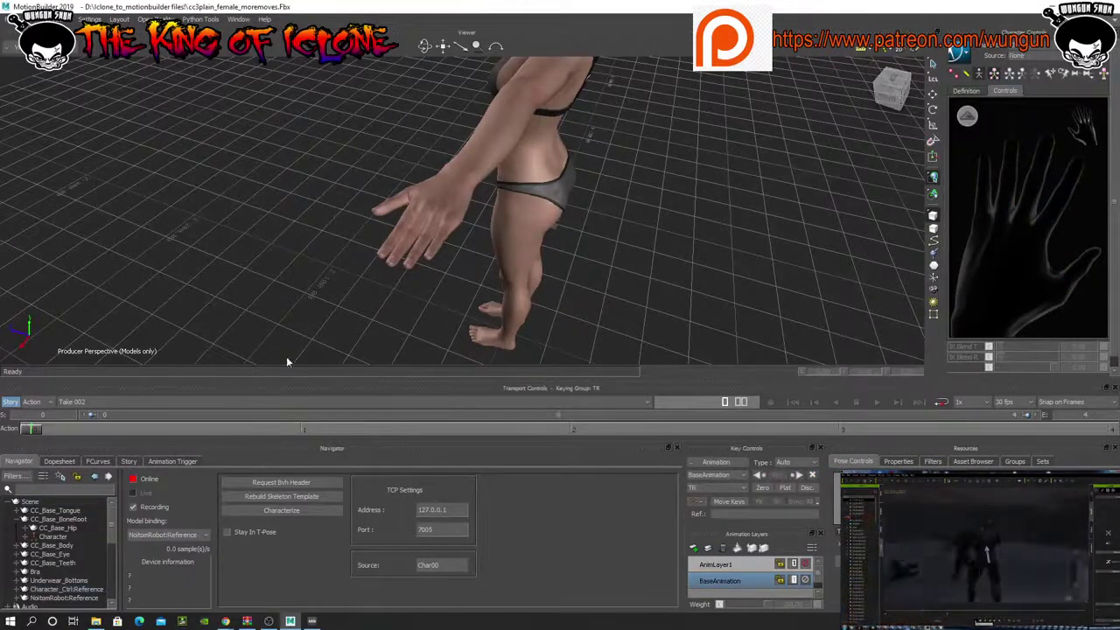
left_click(254, 400)
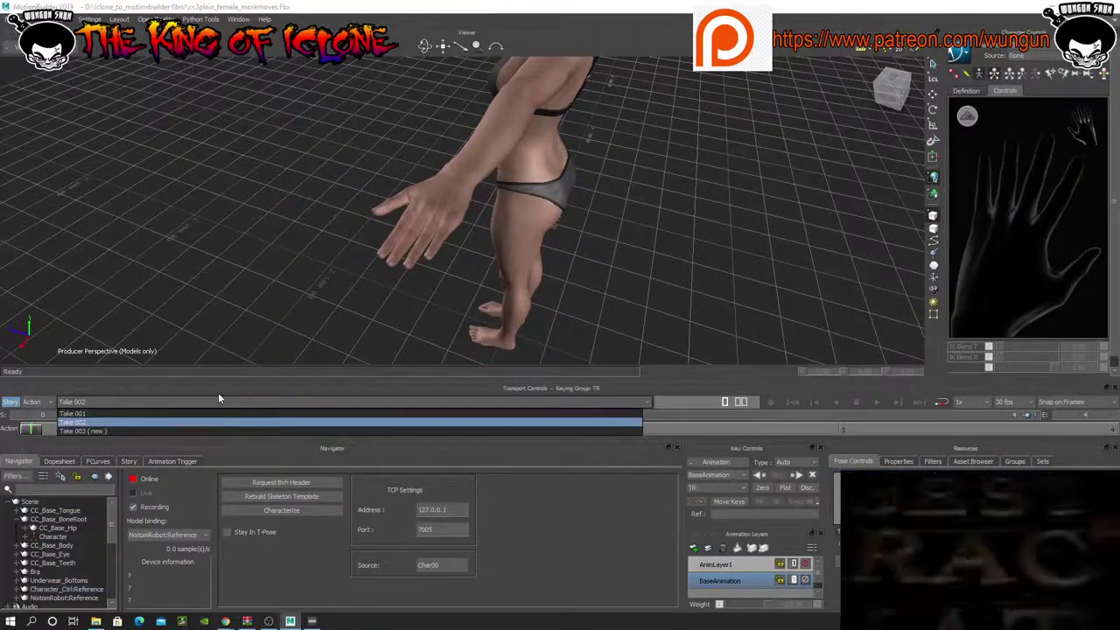
left_click(173, 413)
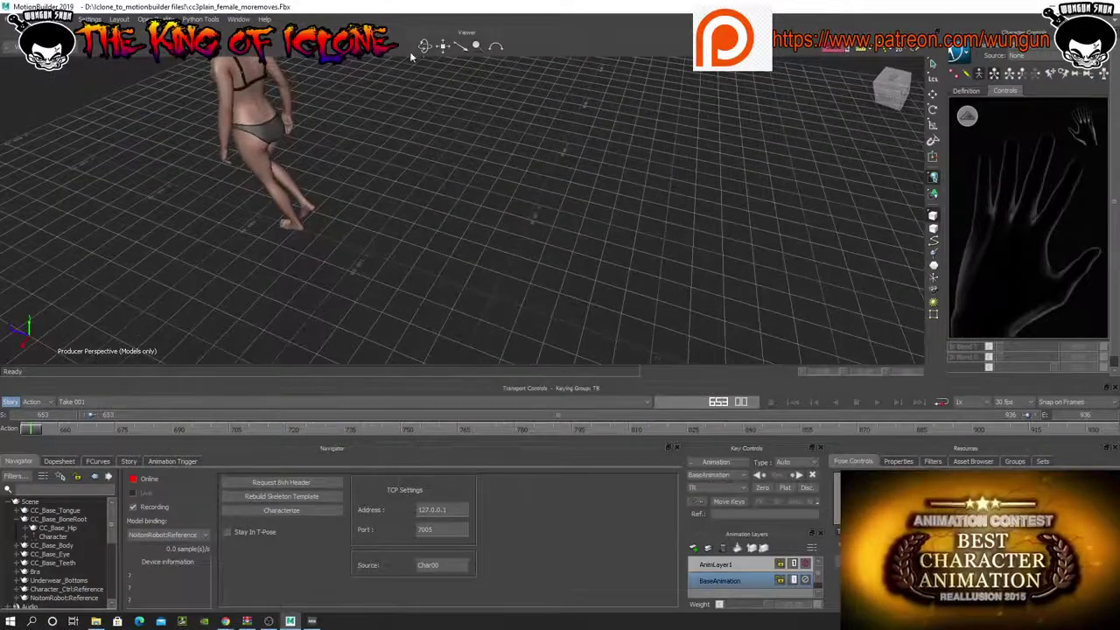
left_click_drag(421, 50, 350, 454)
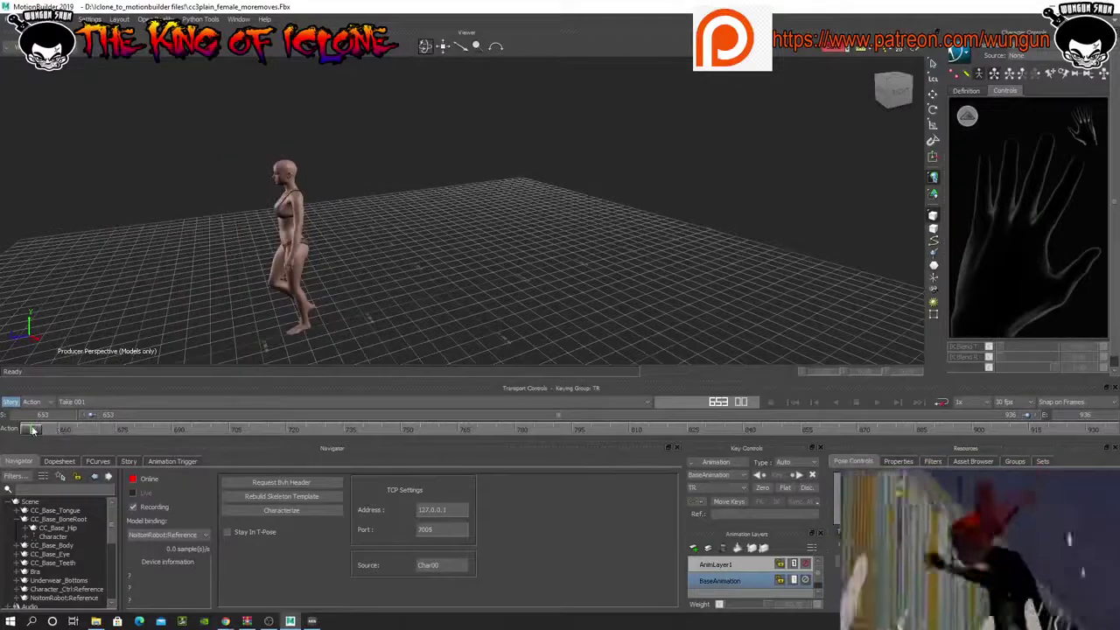
- Try the Control Rig source on the character, return the source to None, and check the take through frame 936
left_click_drag(272, 442, 31, 490)
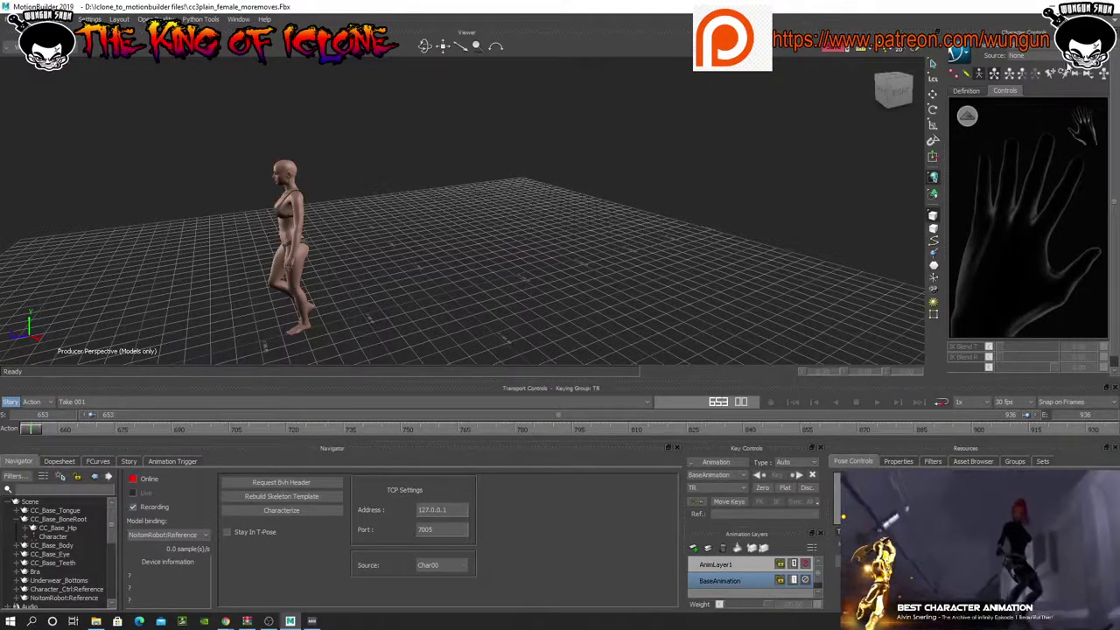
left_click(1018, 55)
left_click(1032, 84)
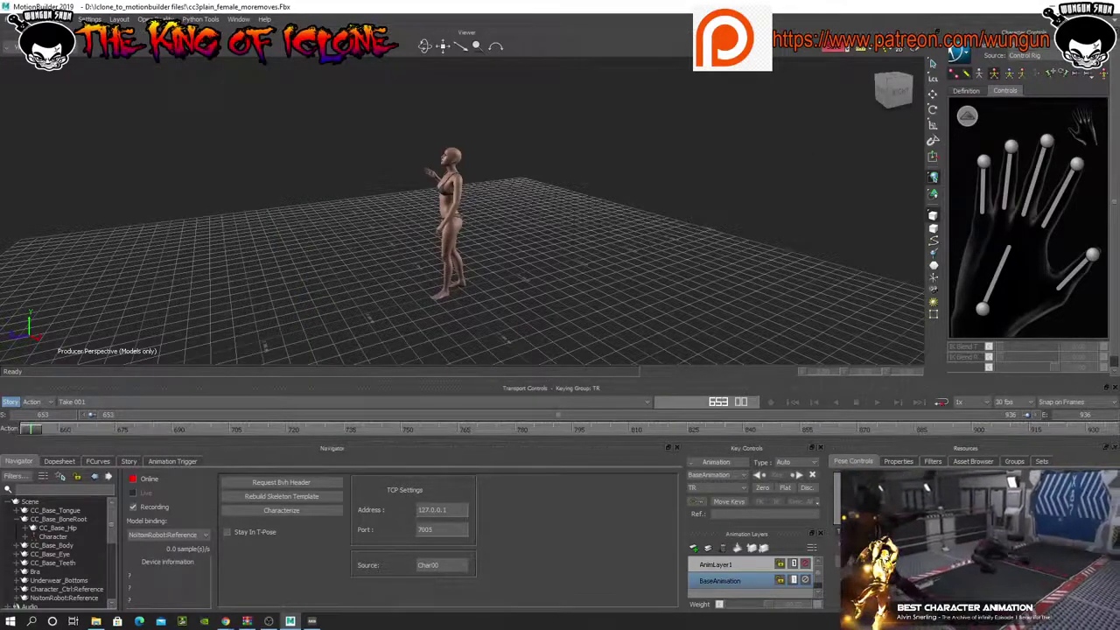
left_click(1055, 58)
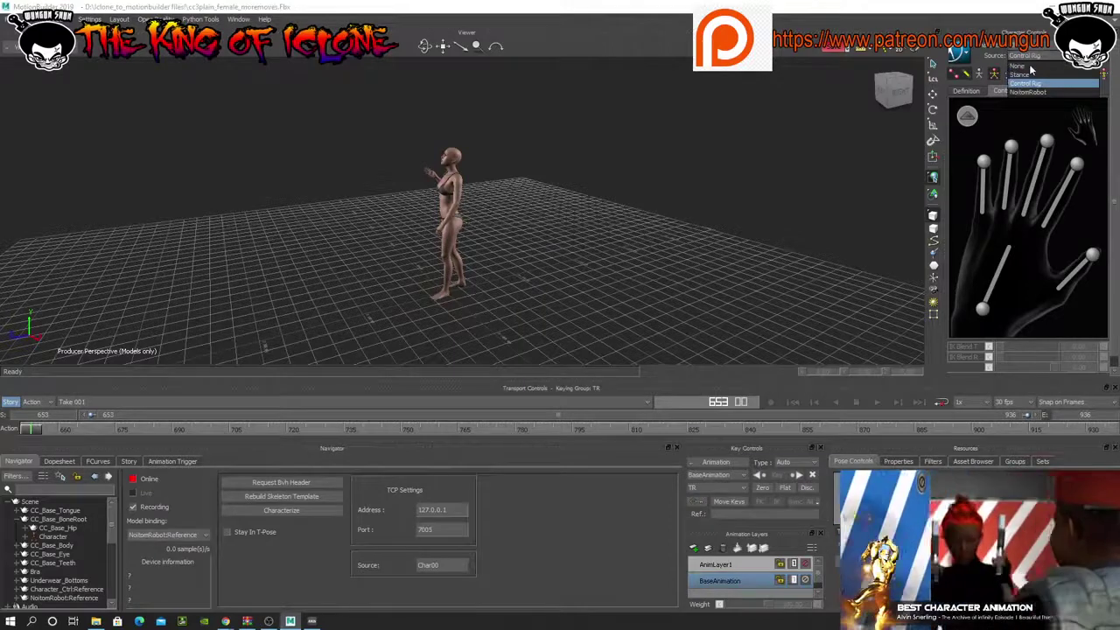
left_click(1031, 66)
left_click_drag(35, 430, 1108, 464)
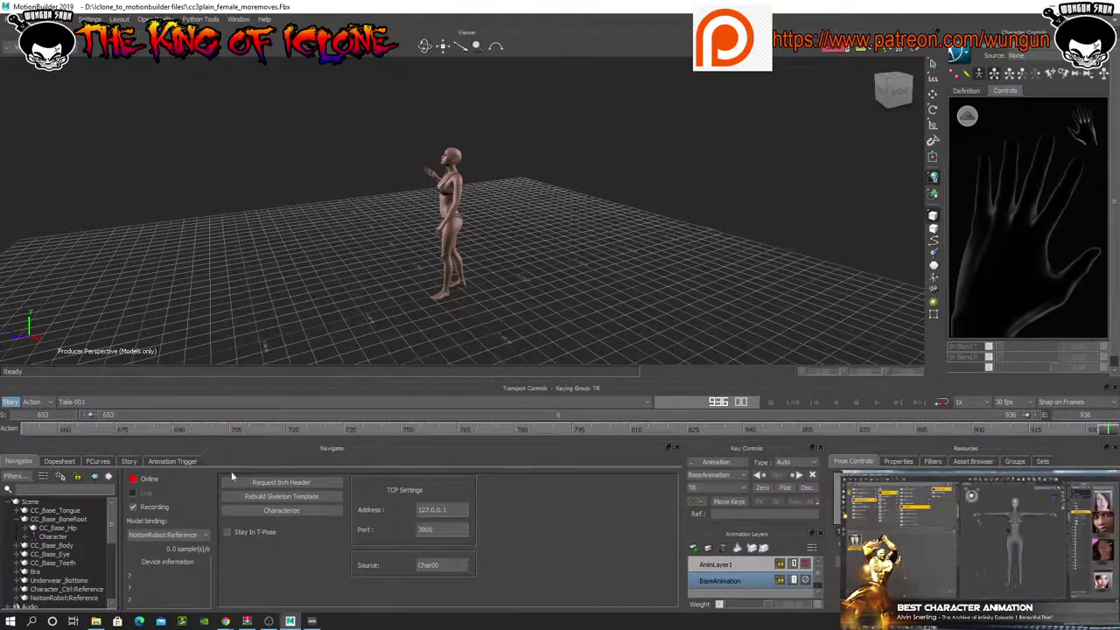
left_click(127, 463)
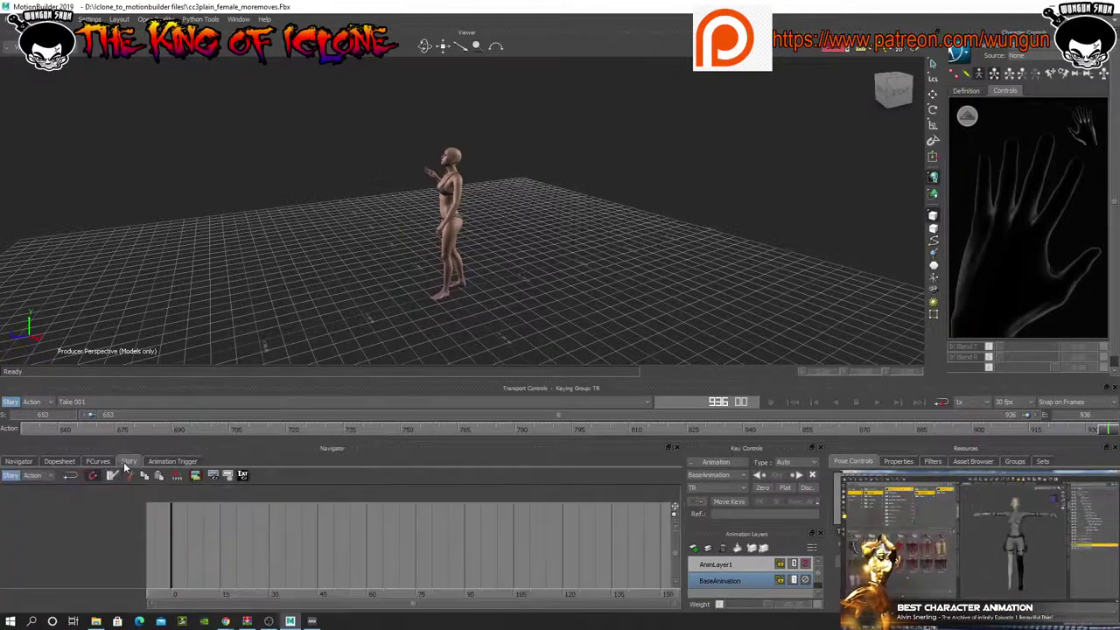
left_click(172, 462)
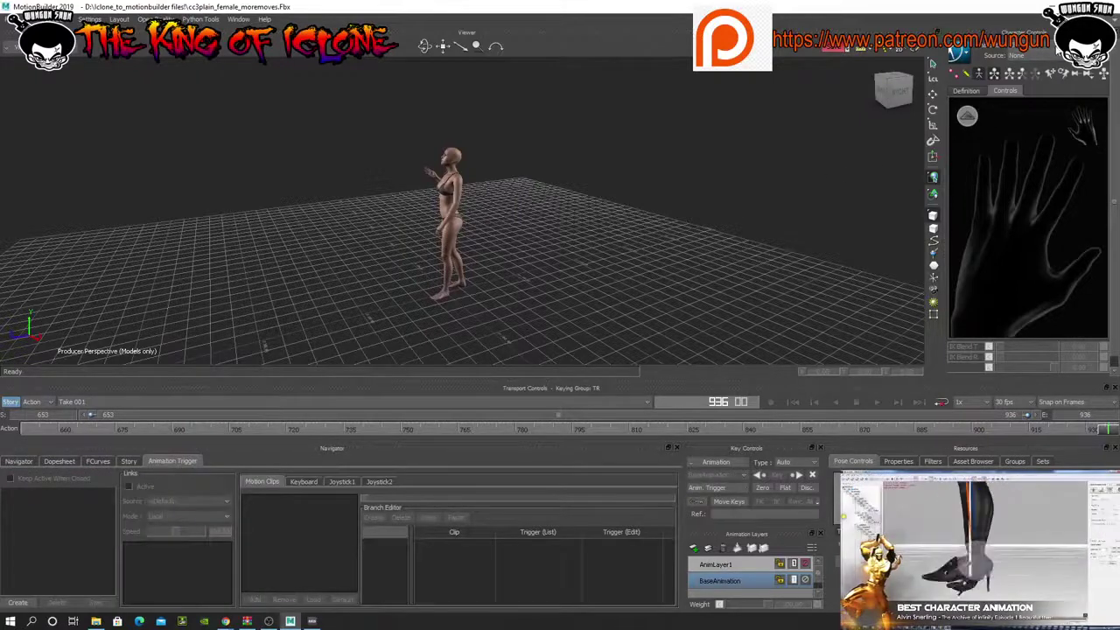
- Set the character's source to NoitomRobot and check the motion from several angles, returning to frame 653
left_click(1053, 58)
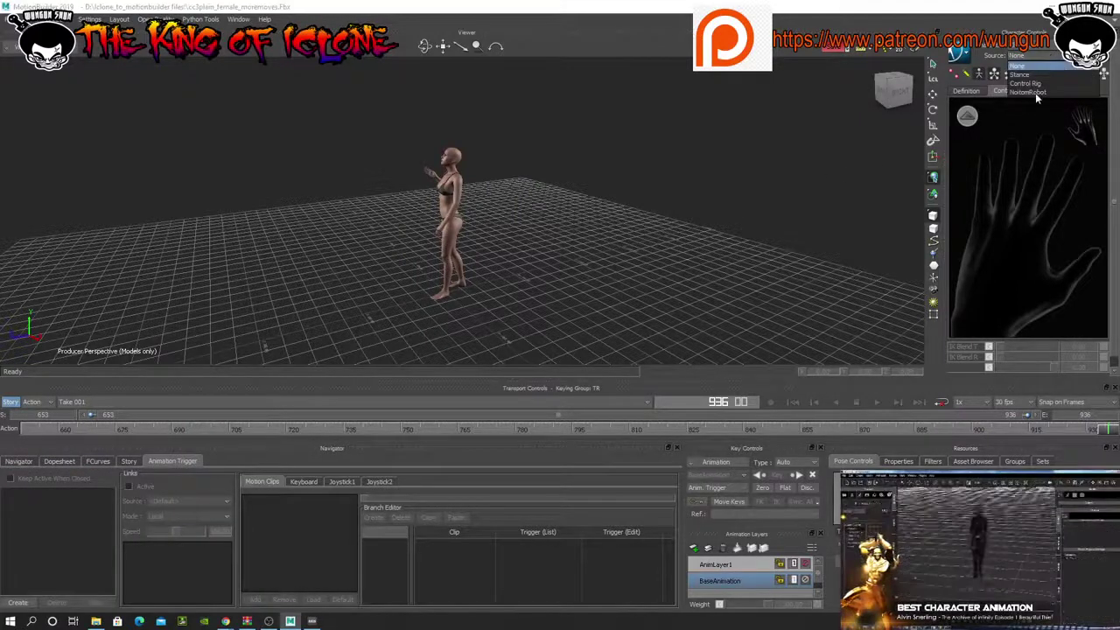
left_click(1035, 93)
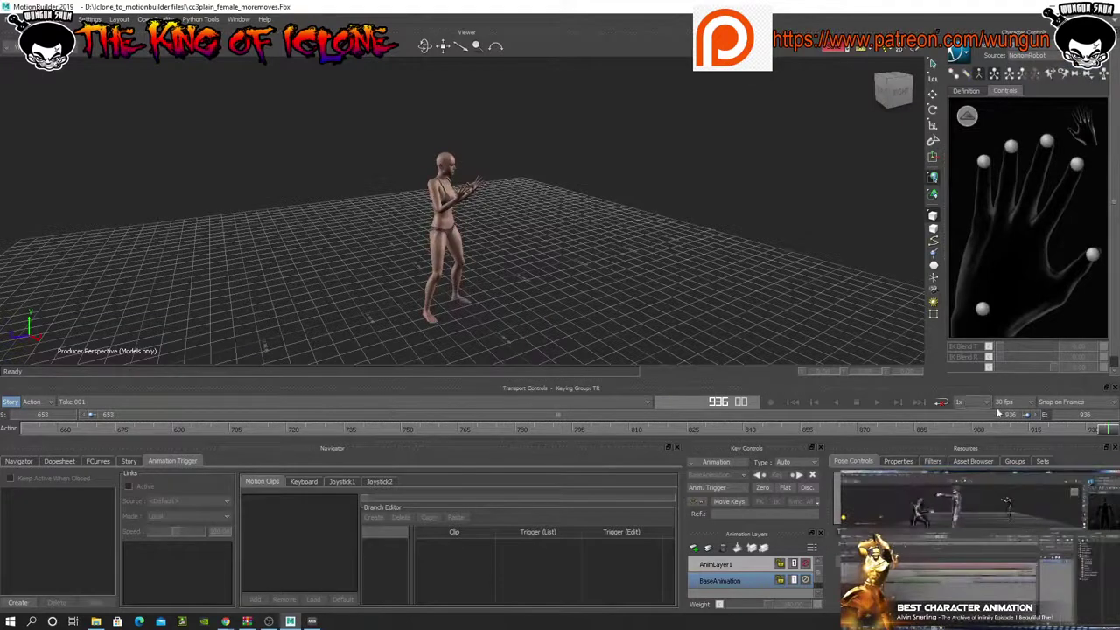
left_click_drag(1109, 432, 262, 433)
left_click_drag(425, 47, 399, 46)
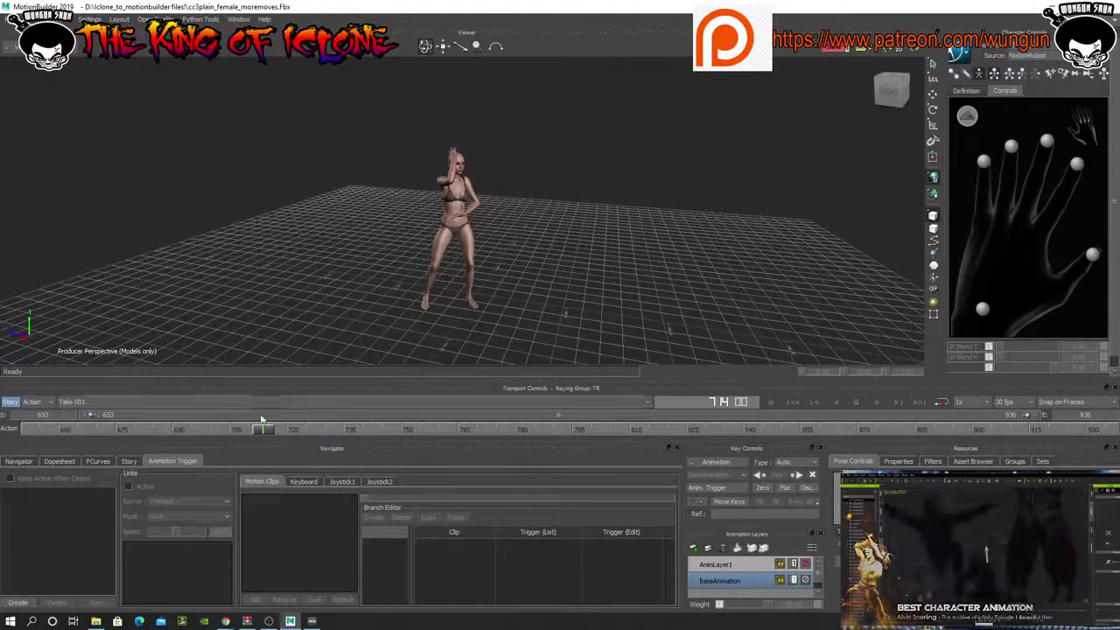
left_click_drag(262, 429, 26, 451)
left_click_drag(447, 332, 431, 108, "ctrl")
left_click_drag(455, 341, 90, 356, "ctrl+shift")
mouse_move(40, 423)
left_mouse_down()
mouse_move(123, 449)
mouse_move(323, 456)
mouse_move(202, 458)
mouse_move(28, 434)
left_mouse_up()
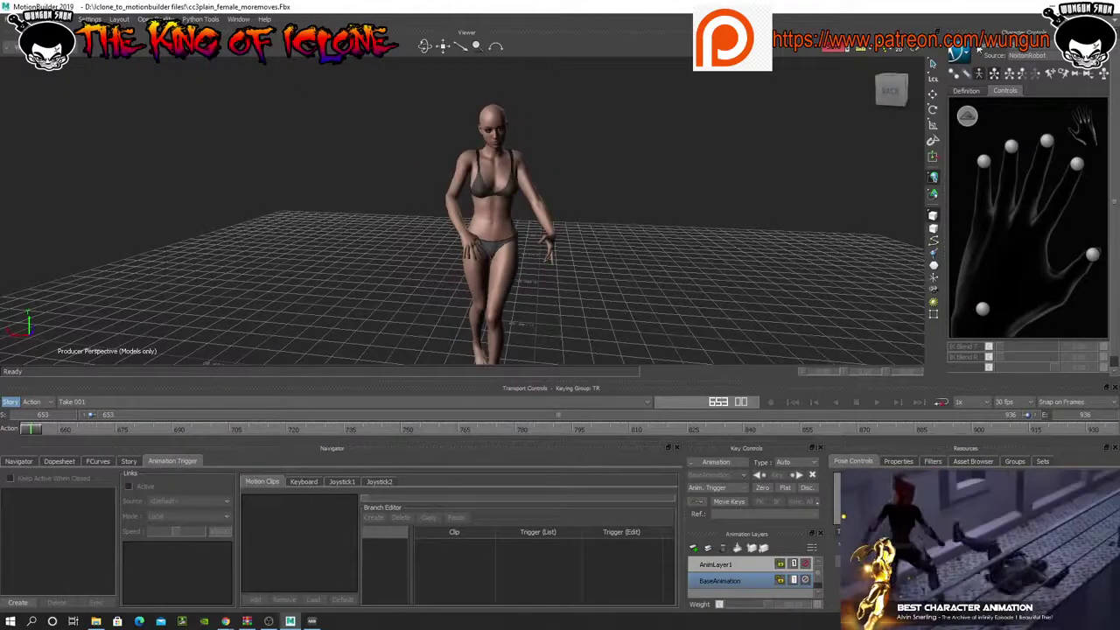
- Bake the NoitomRobot motion onto the character's control rig
left_click(963, 56)
mouse_move(1000, 116)
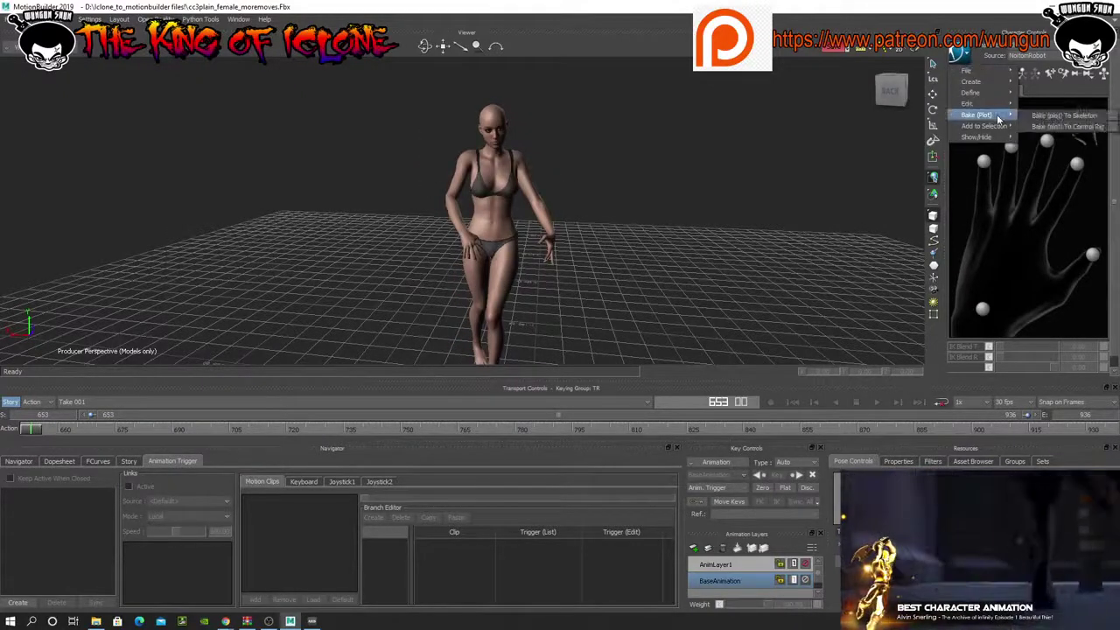
left_click(1054, 128)
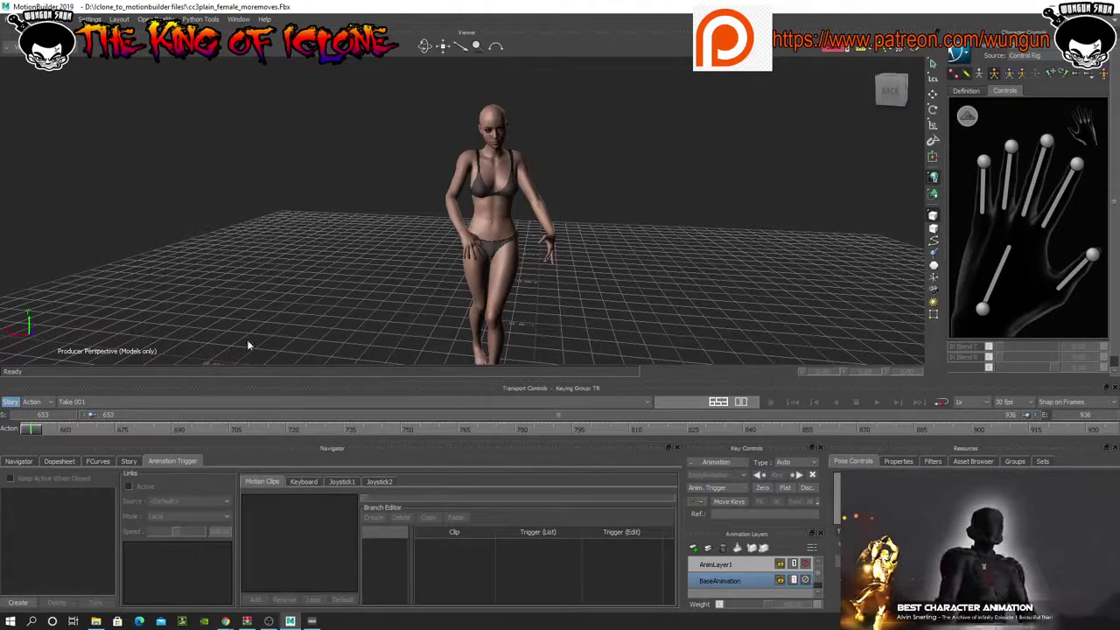
- Examine the baked motion up to frame 936 with the rig shown in X-Ray display mode
left_click_drag(74, 430, 832, 429)
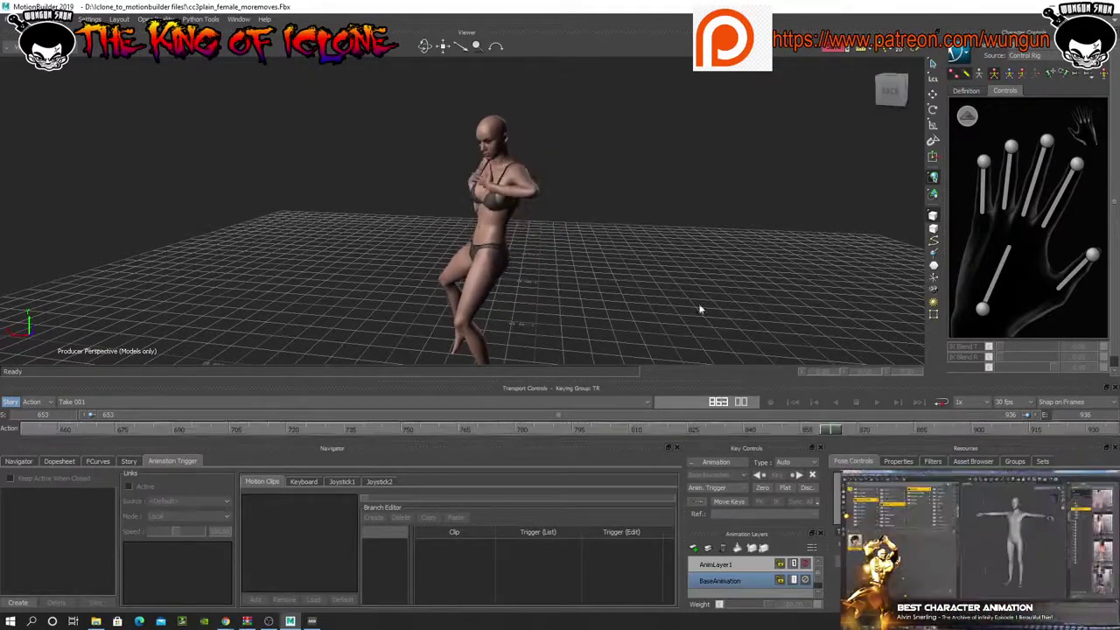
key("ctrl+a")
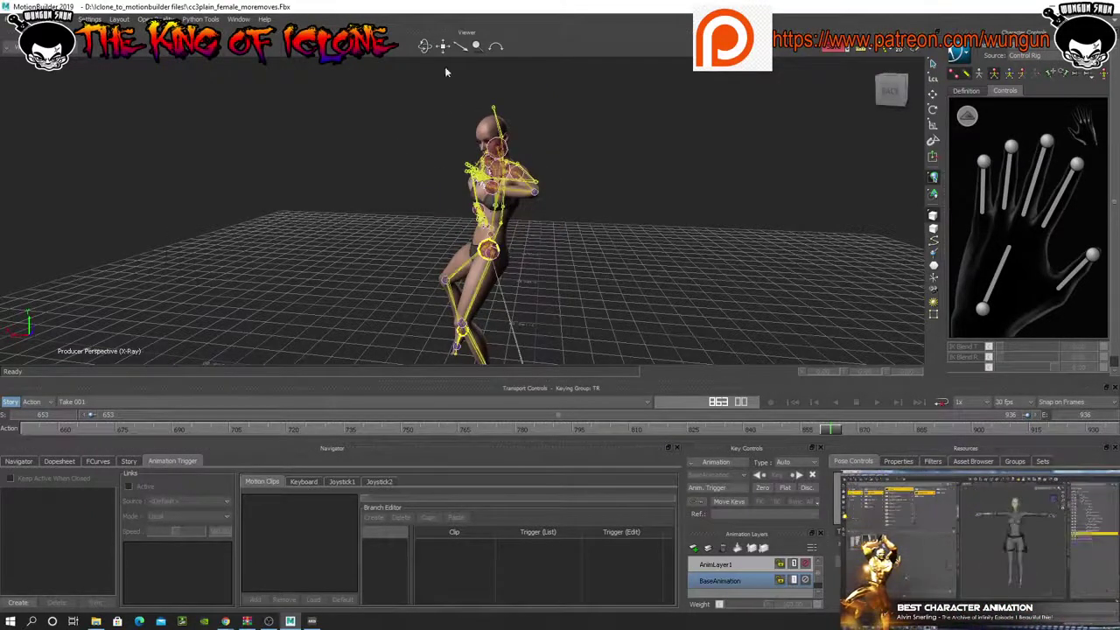
left_click_drag(424, 45, 440, 22)
left_click_drag(827, 427, 1111, 431)
left_click_drag(424, 46, 402, 48)
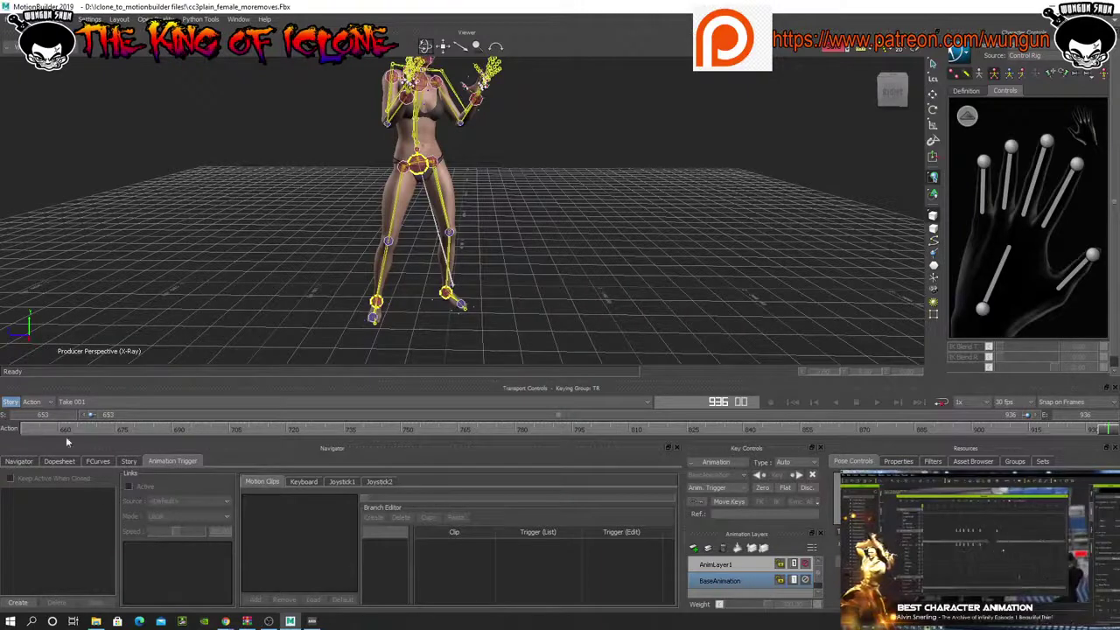
- Delete the Motion robot device from the scene
left_click(19, 461)
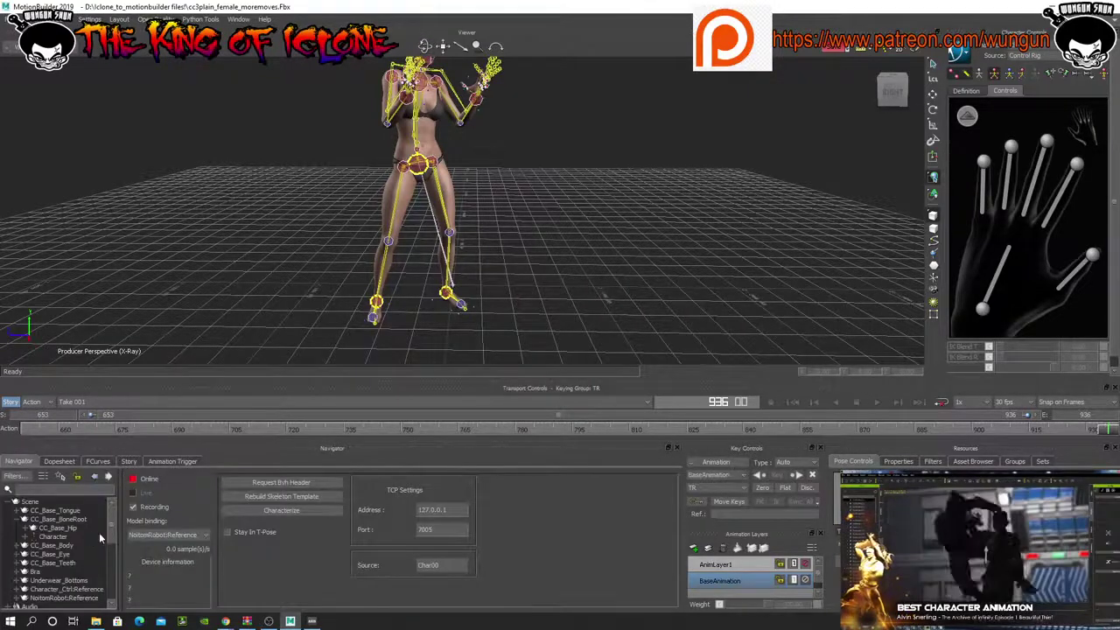
scroll(53, 552, "down", 4)
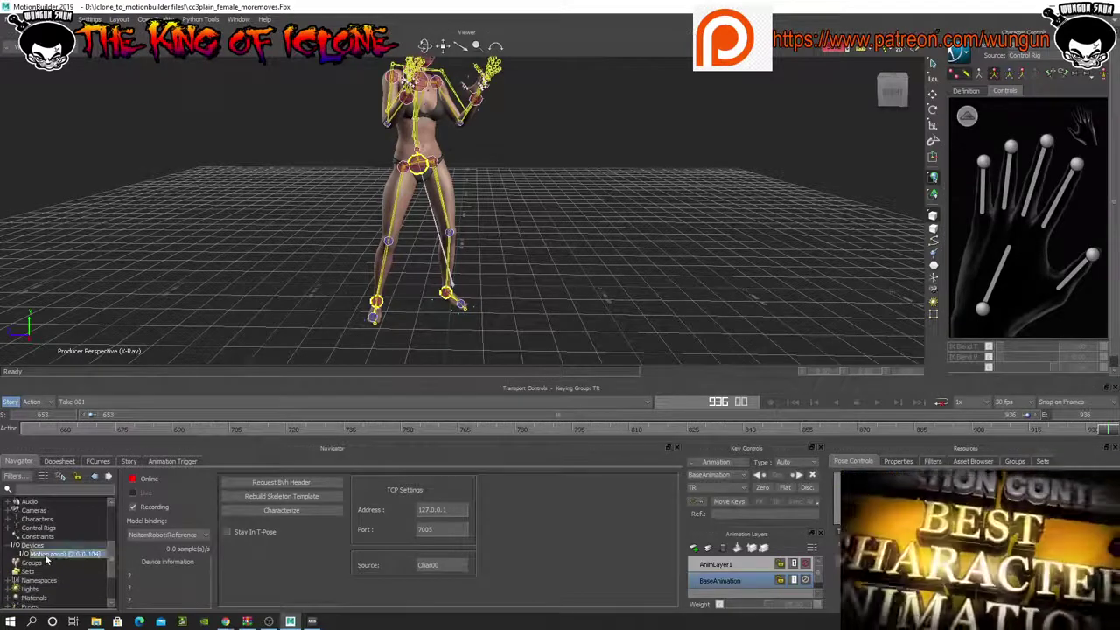
right_click(47, 558)
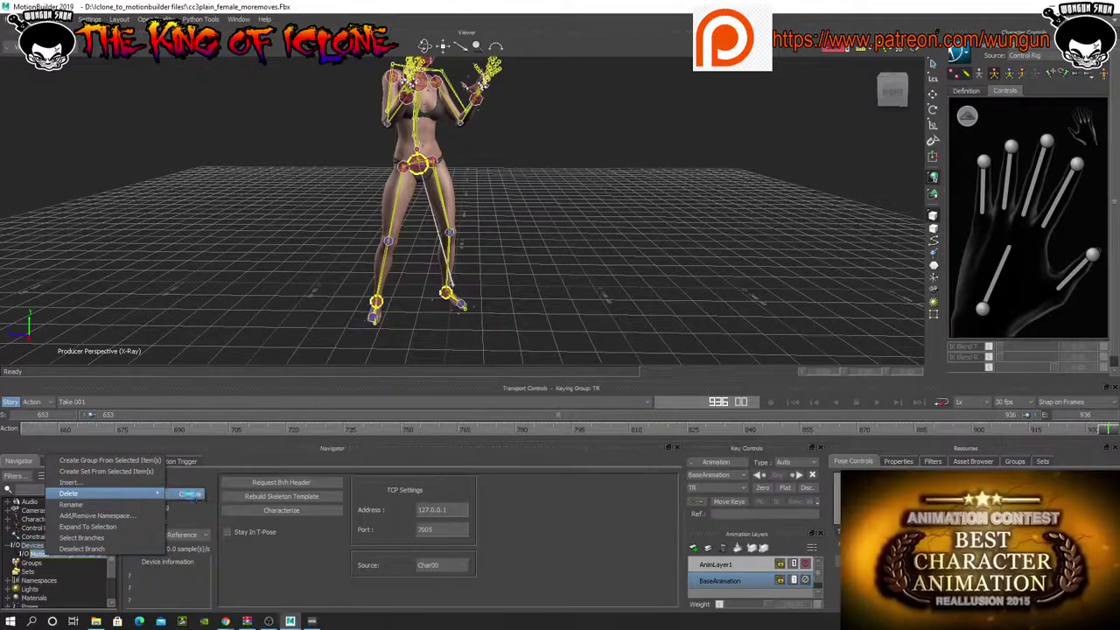
left_click(189, 496)
- Select the whole NoitomRobot:Reference branch and delete it together with its constraints and the NoitomRobot character
left_click(10, 529)
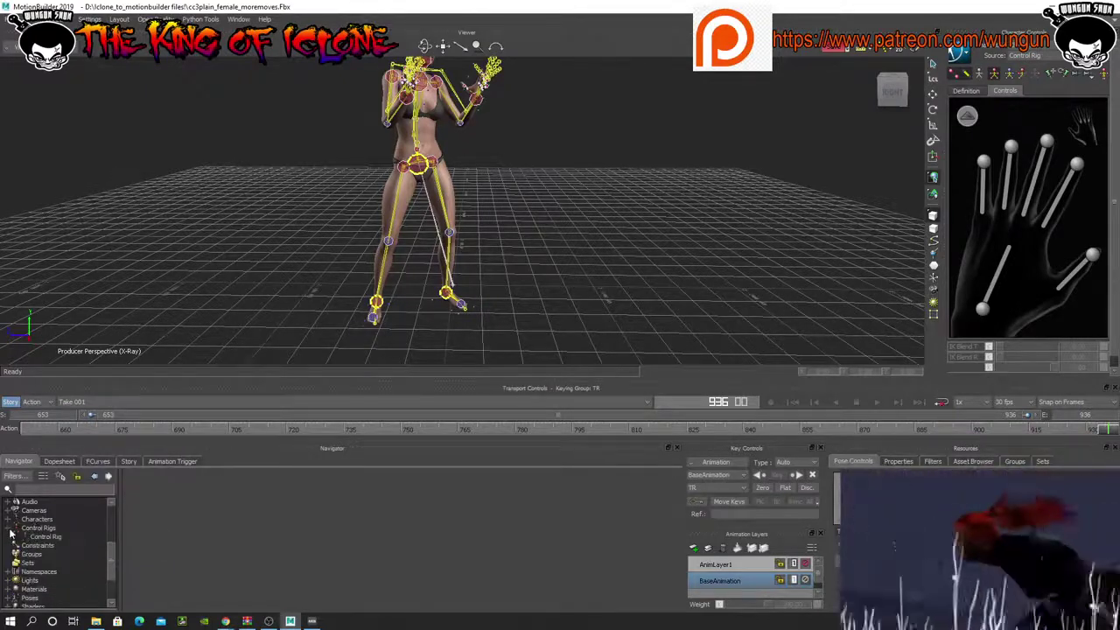
scroll(34, 546, "up", 2)
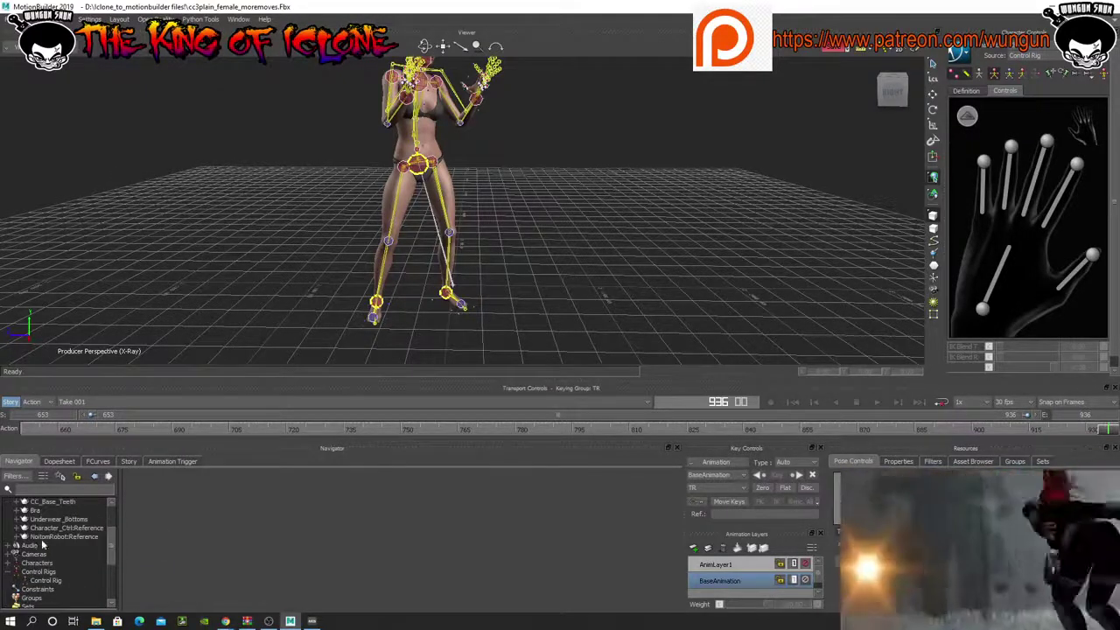
left_click(51, 536)
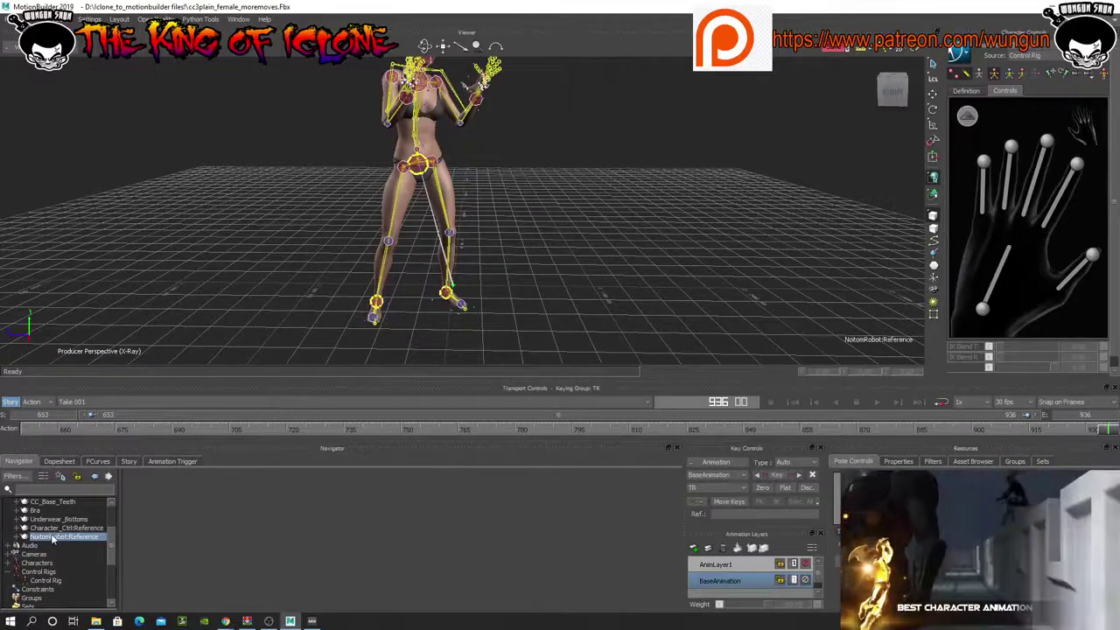
right_click(53, 535)
left_click(74, 529)
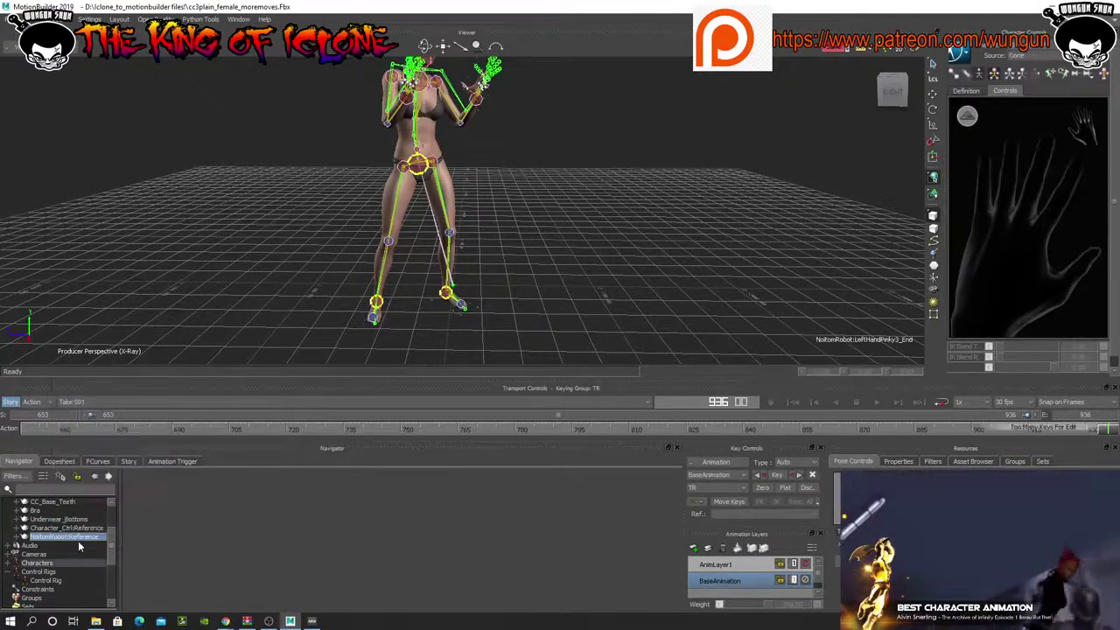
right_click(80, 543)
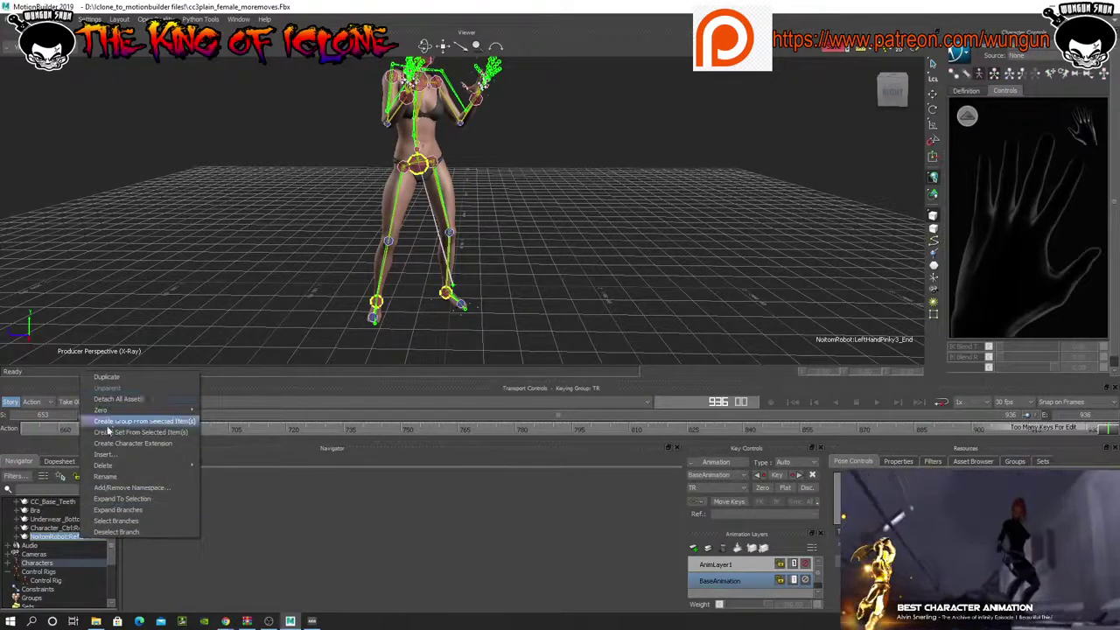
left_click(224, 466)
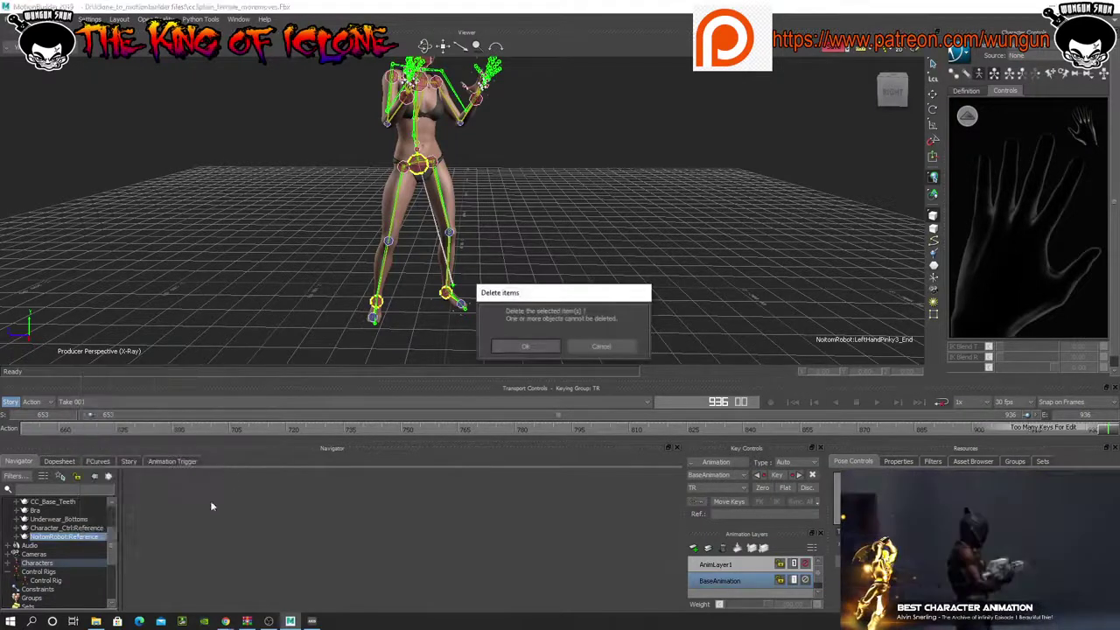
left_click(526, 346)
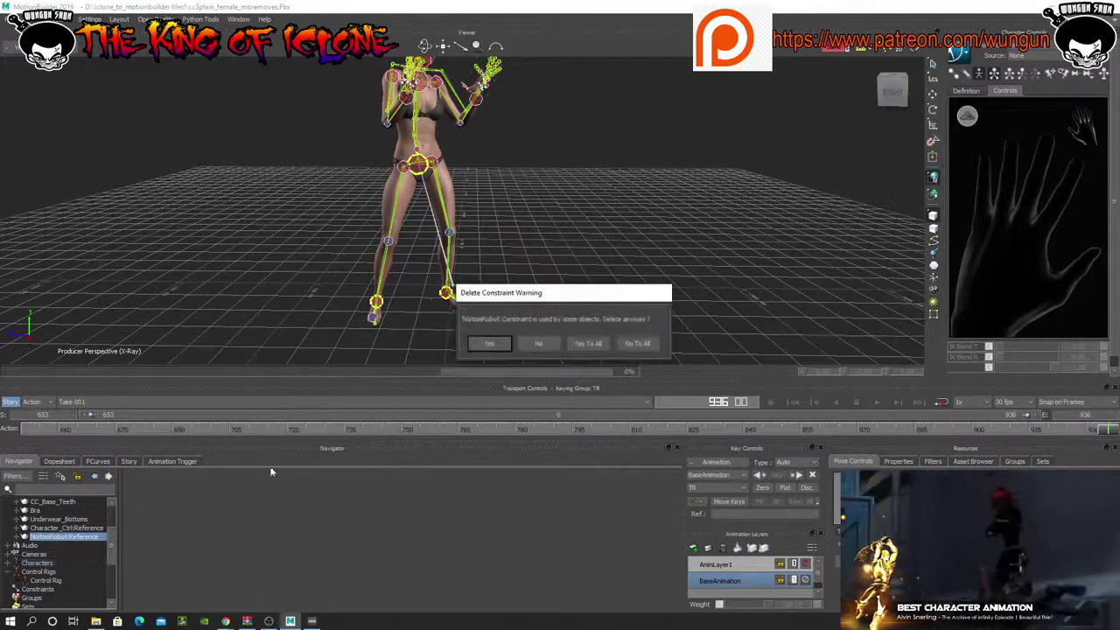
left_click(594, 344)
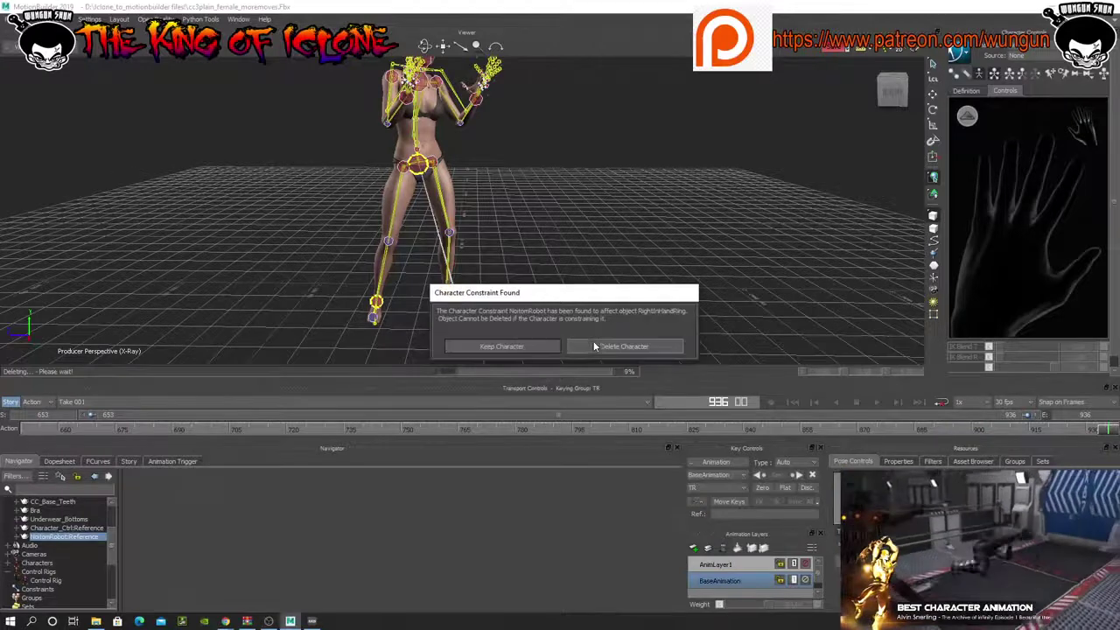
left_click(599, 347)
left_click(600, 347)
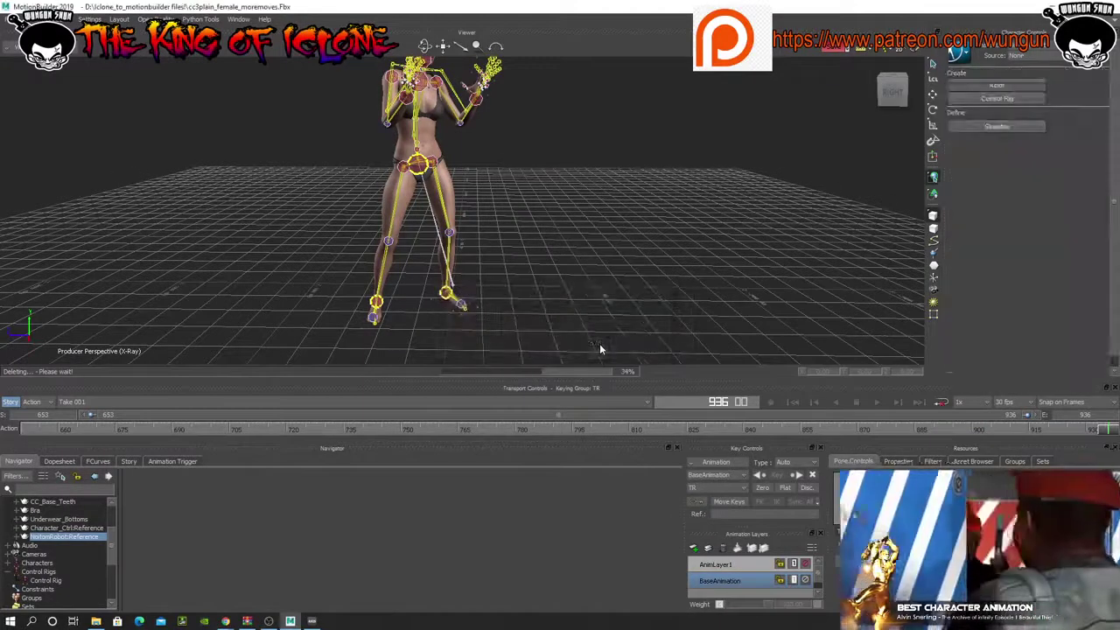
- Examine the remaining character's rig motion from frame 936 back to 653, and restore the normal display mode
left_click(8, 555)
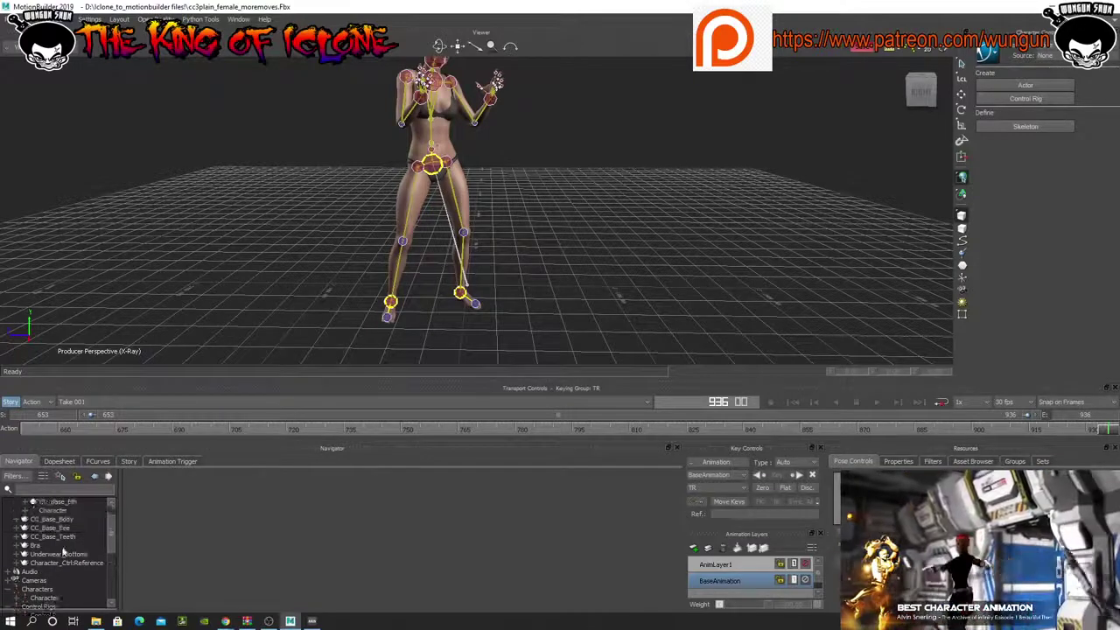
scroll(61, 546, "up", 3)
left_click_drag(457, 47, 472, 107)
left_click_drag(439, 46, 438, 73)
left_click_drag(1107, 433, 14, 426)
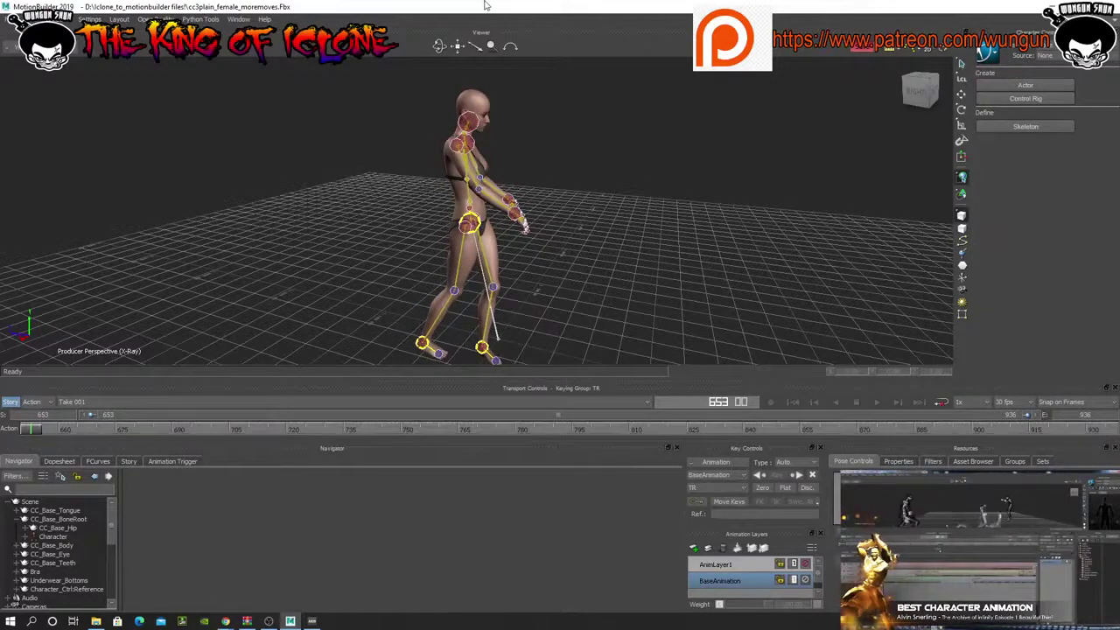
left_click_drag(439, 46, 462, 172)
scroll(462, 171, "up", 3)
scroll(462, 172, "down", 2)
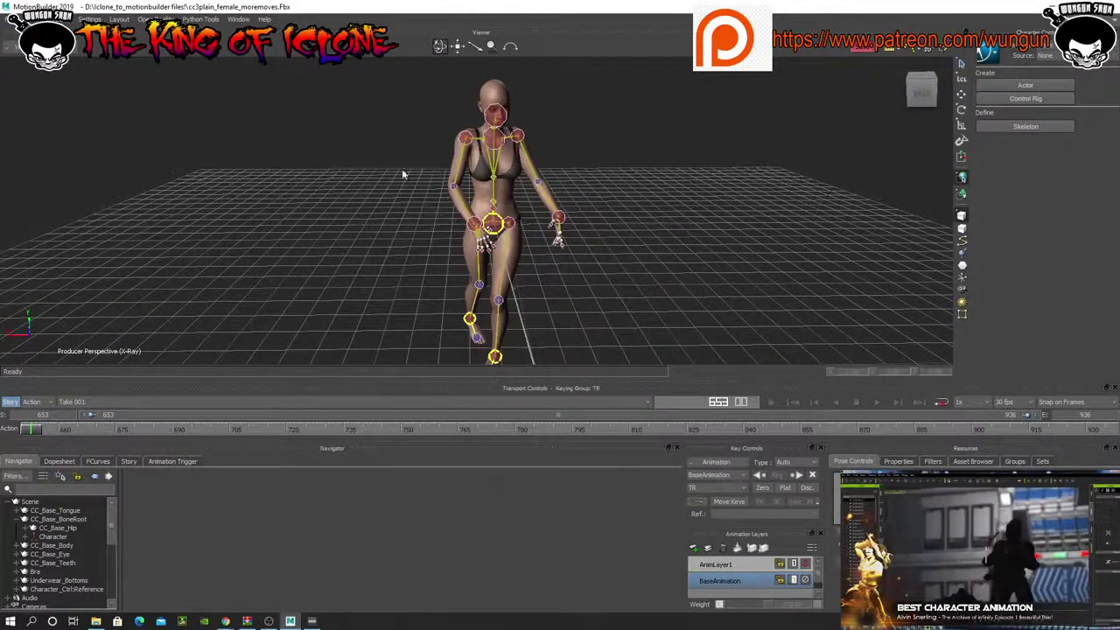
key("ctrl+x")
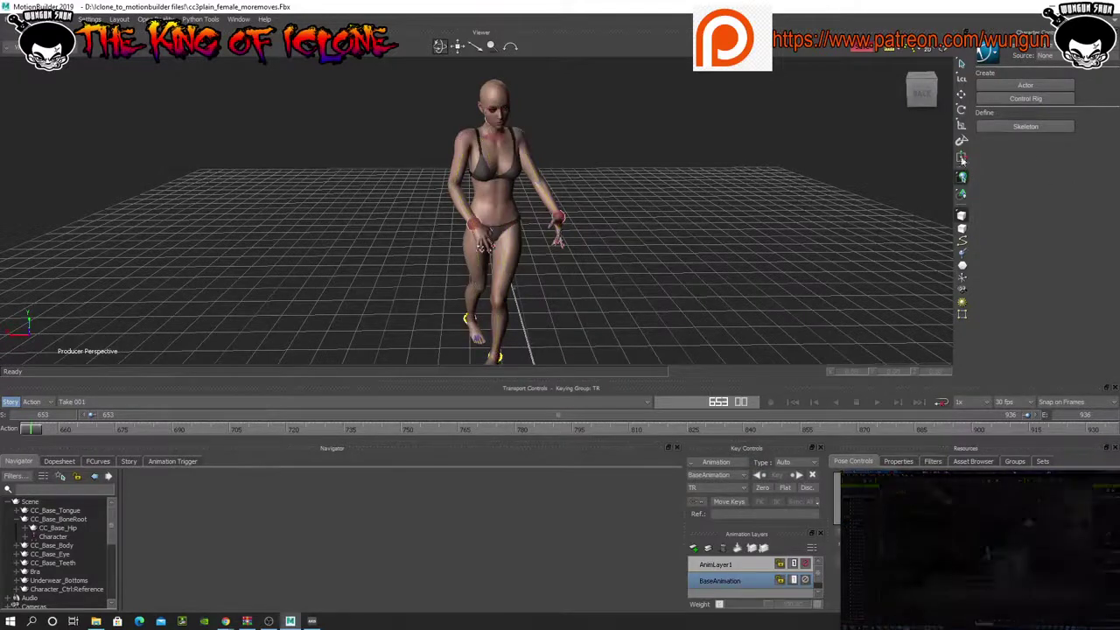
- Make Character the current character and select all four left-hand fingers and the thumb on its control rig
left_click(1049, 55)
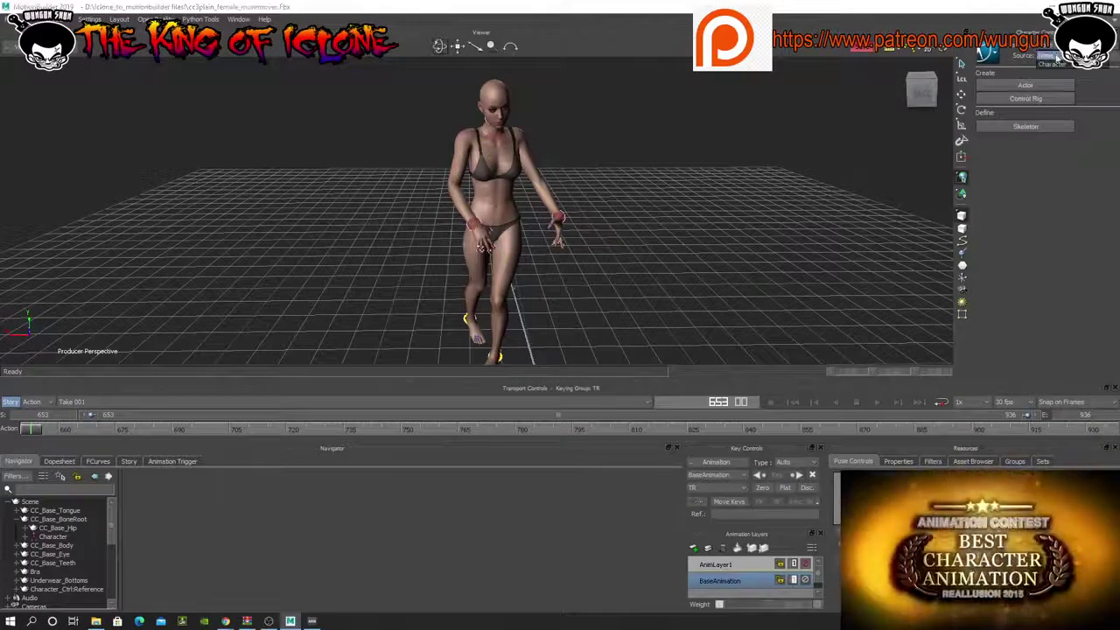
left_click(1048, 64)
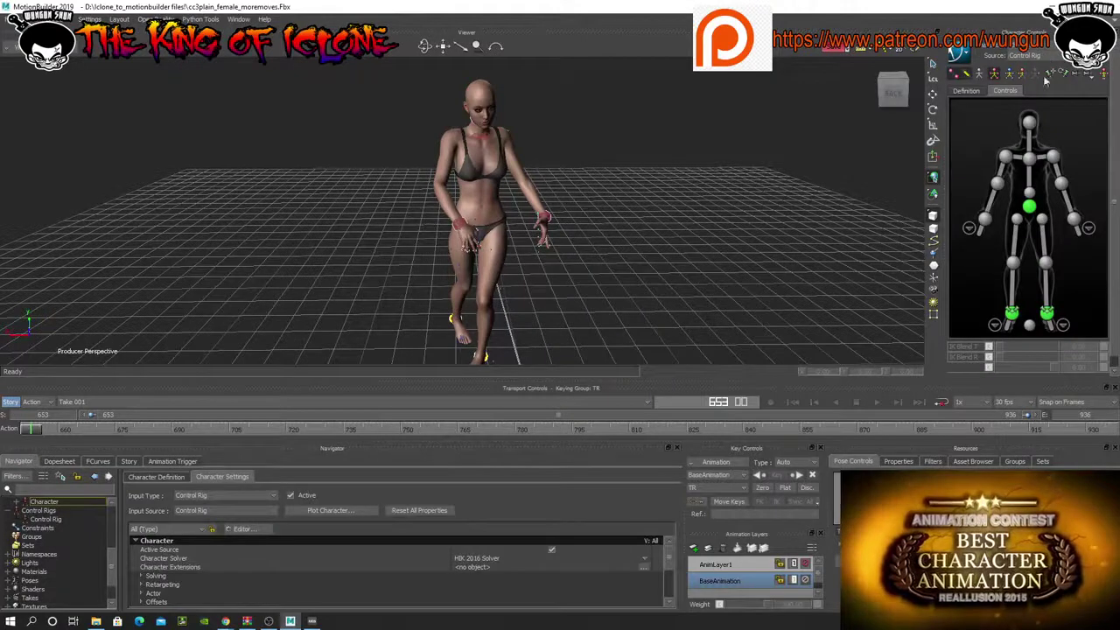
left_click(1088, 229)
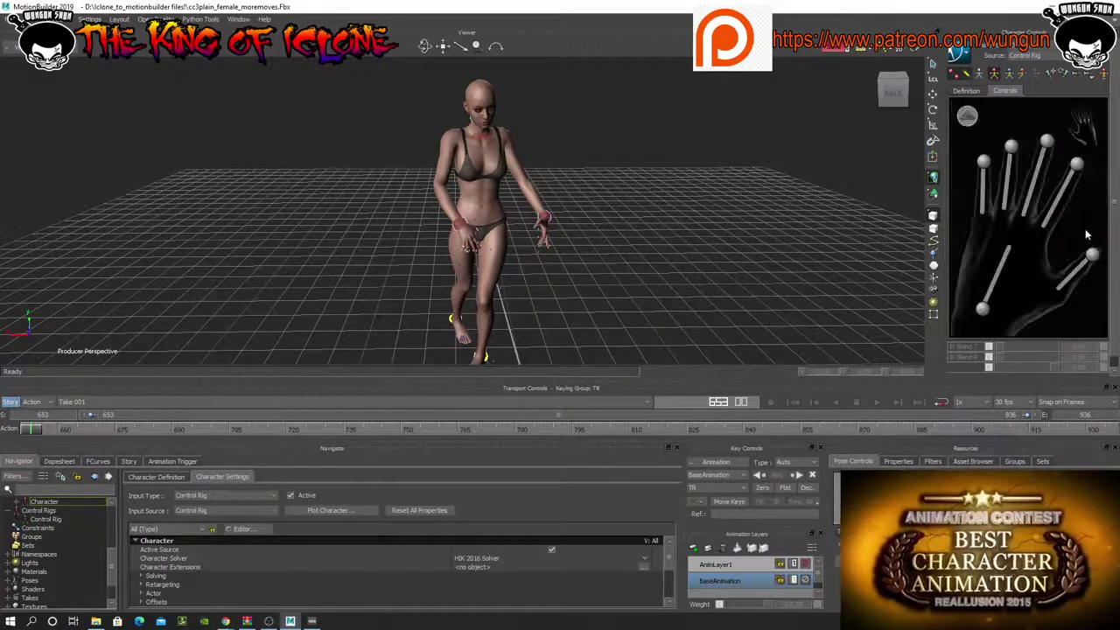
left_click(1006, 200)
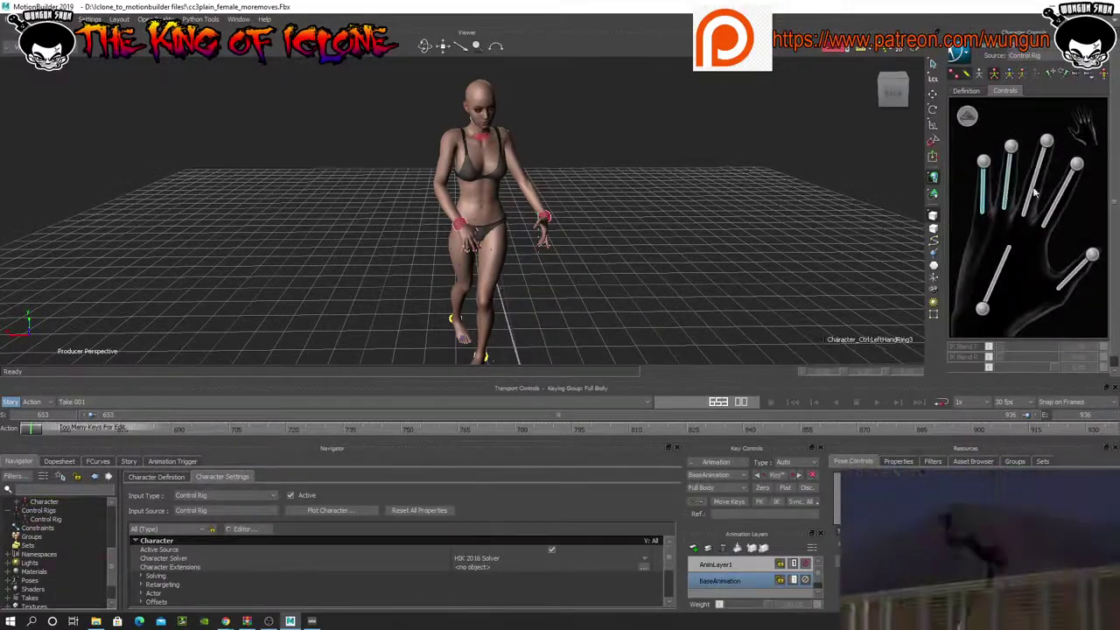
left_click(1034, 191, "shift")
left_click(1057, 199, "shift")
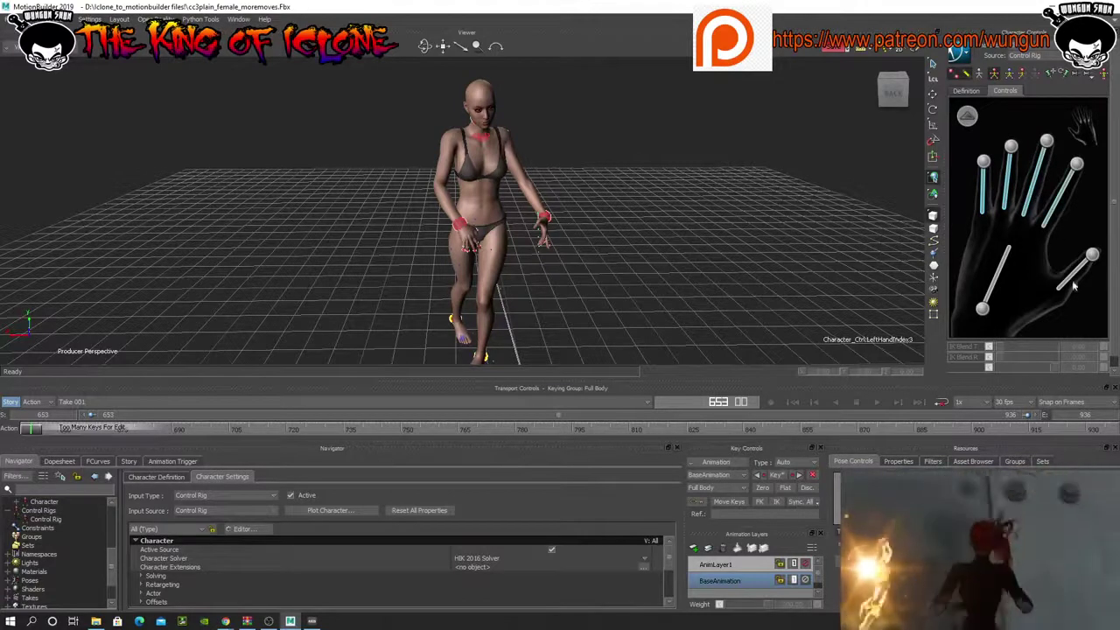
left_click(1075, 285, "shift")
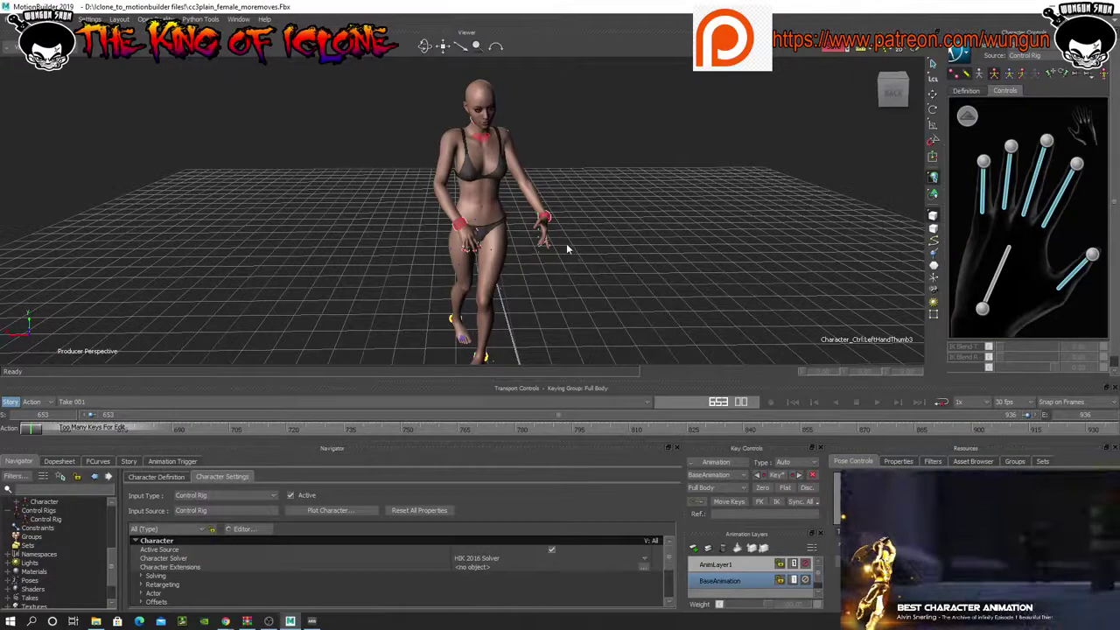
- Make AnimLayer1 the active animation layer, undo the unwanted pose change, and switch the rig to Body Parts keying
left_click(712, 564)
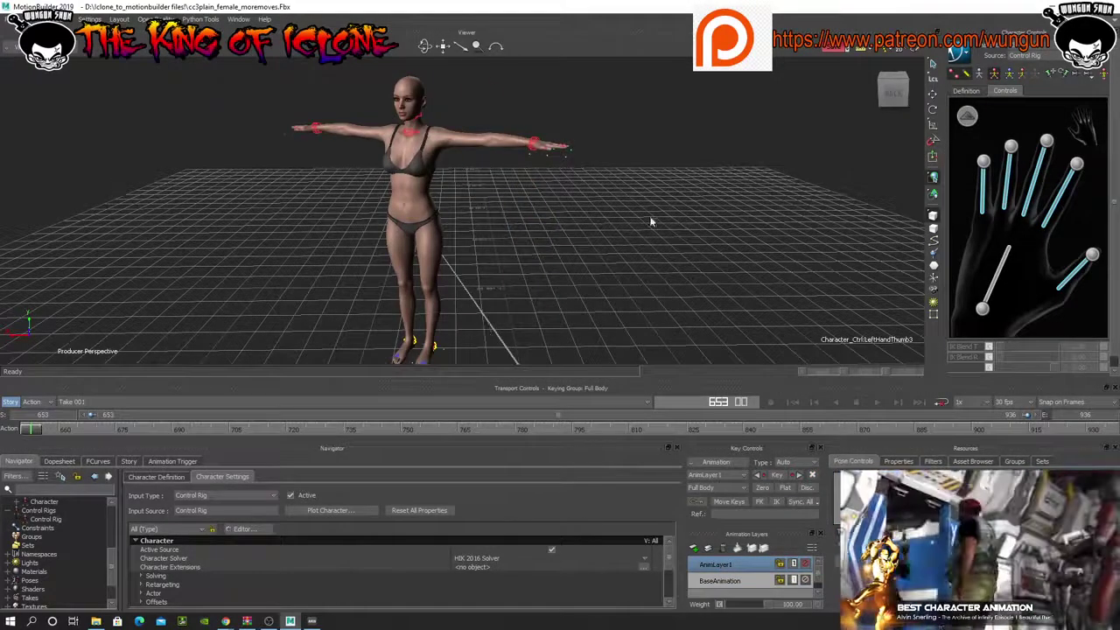
key("ctrl+z")
left_click(1022, 73)
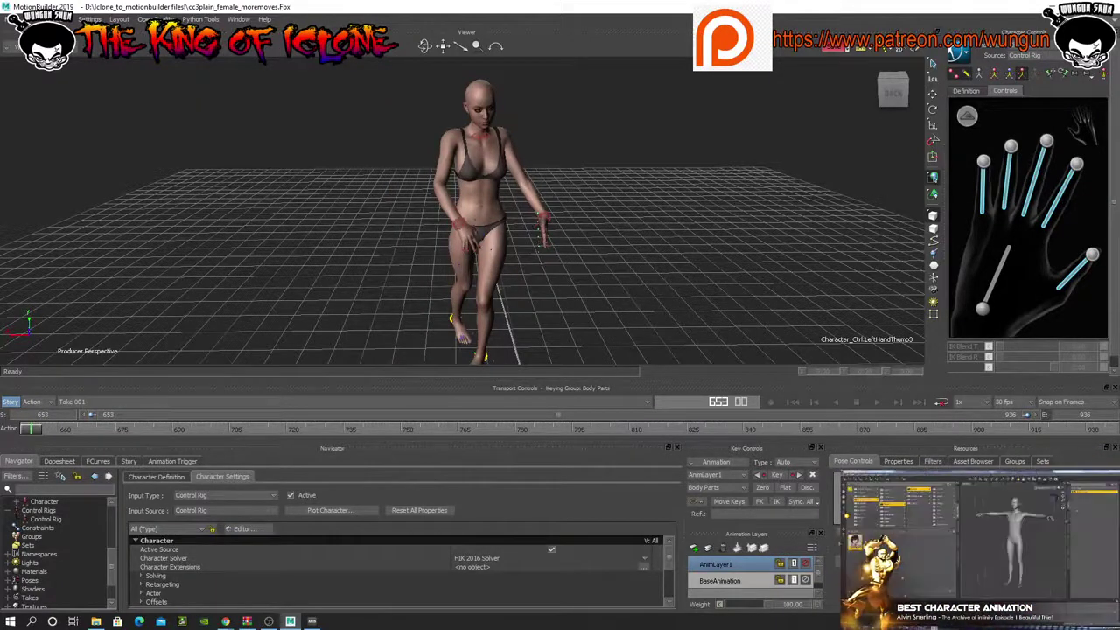
- Rotate the four left fingers together, without the thumb, to about 16° on their local Z axis
left_click_drag(424, 46, 454, 99)
scroll(587, 281, "up", 4)
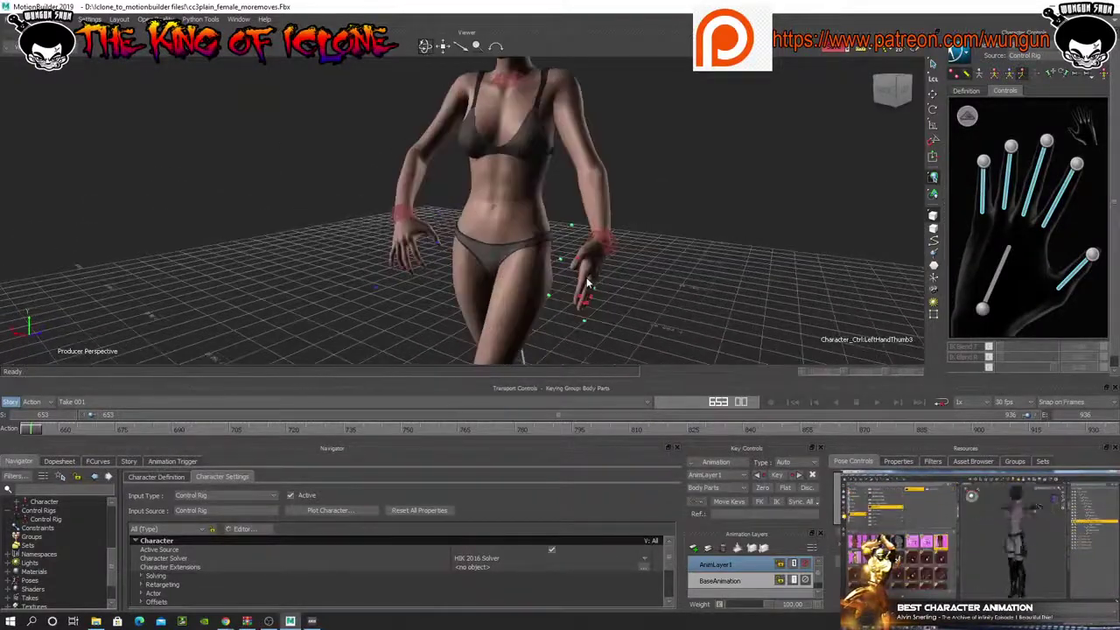
left_click_drag(425, 49, 381, 35)
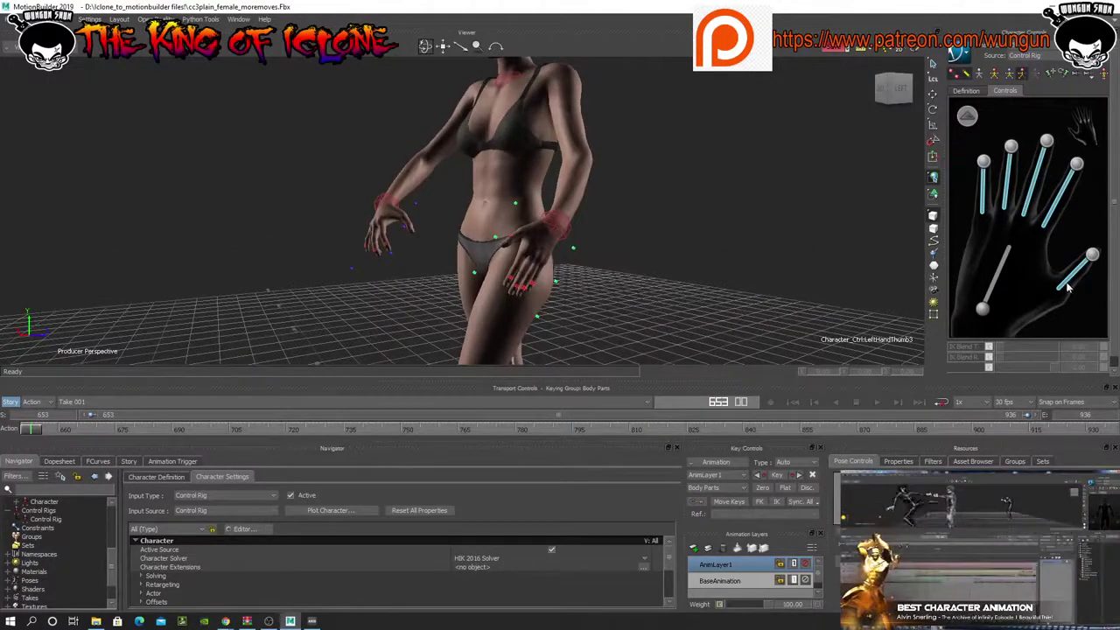
left_click(932, 108)
left_click_drag(425, 46, 565, 24)
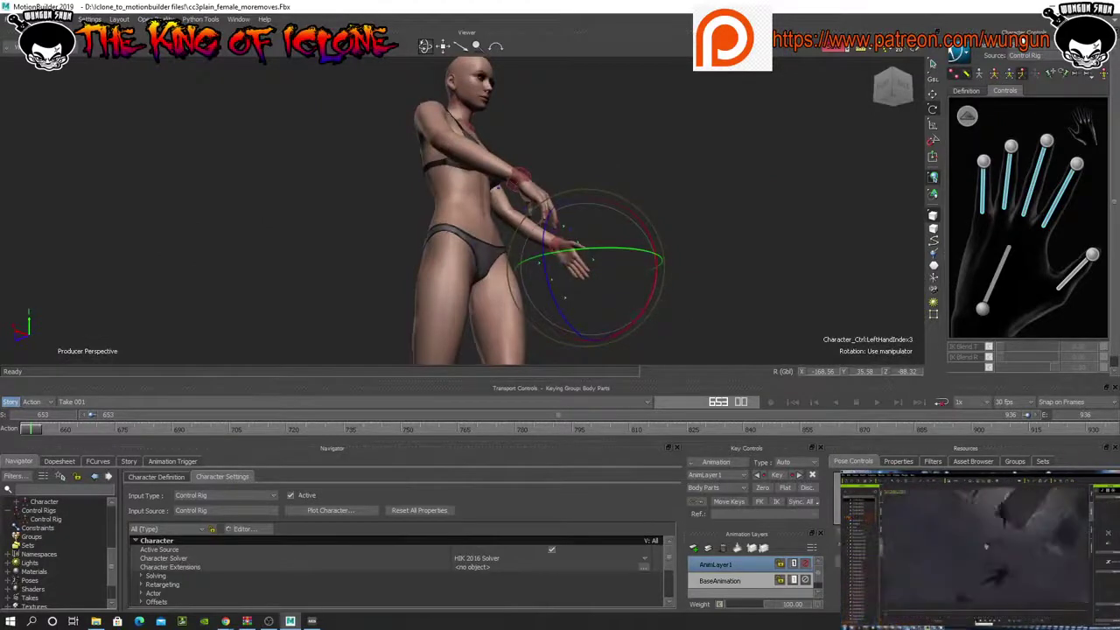
left_click(933, 78)
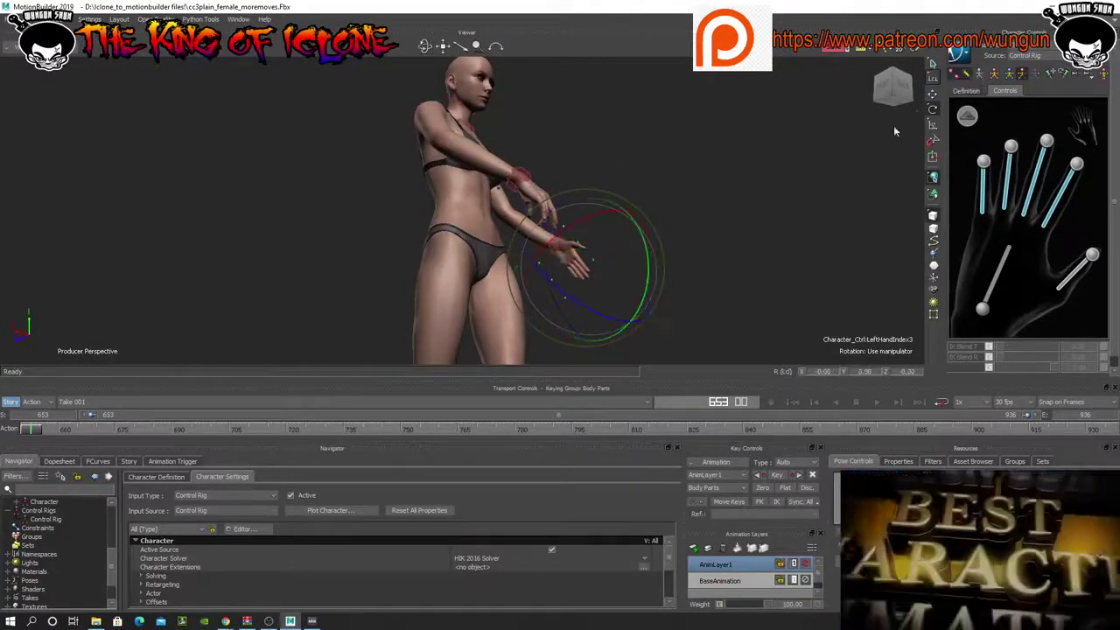
left_click_drag(601, 321, 592, 321)
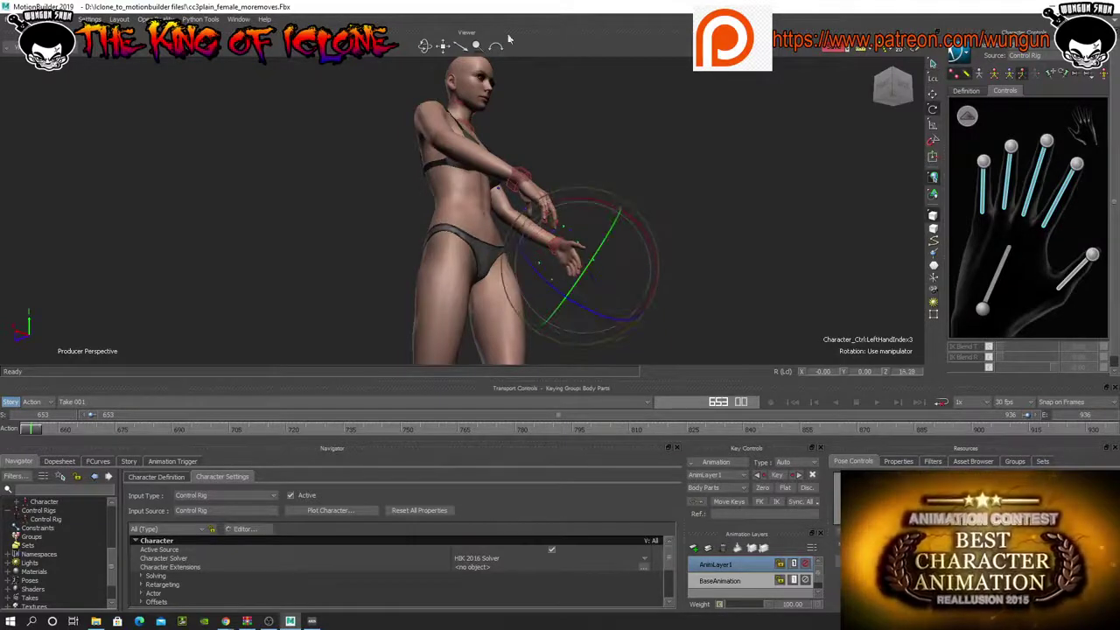
- Rotate the left thumb effector to about -98° on X, 37° on Y and 82° on Z
left_click_drag(418, 42, 628, 119)
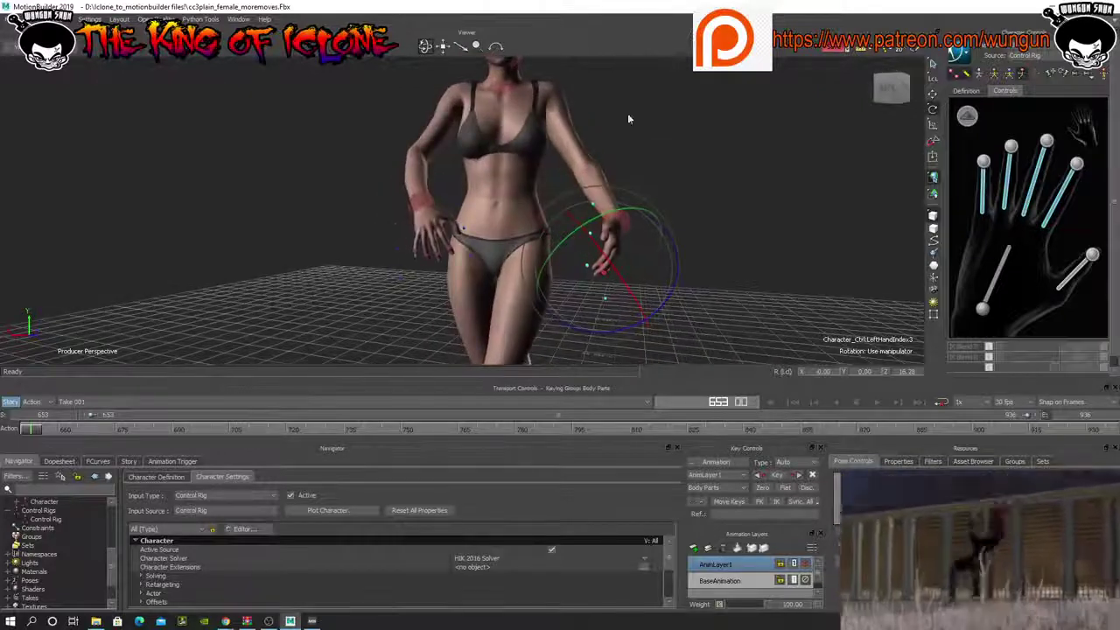
left_click(1093, 256)
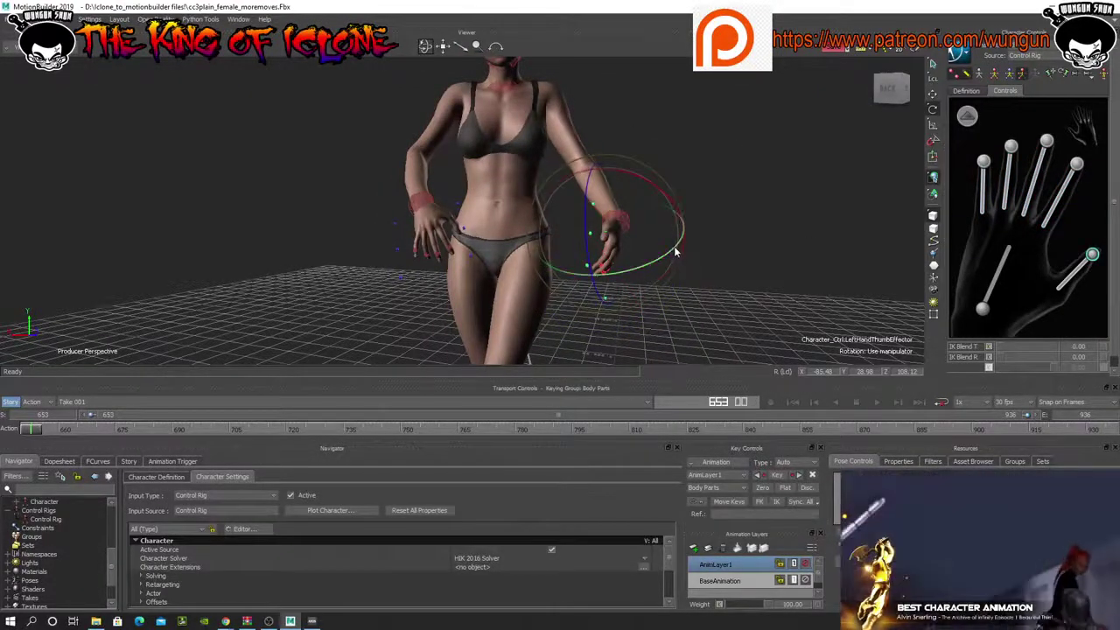
left_click_drag(673, 255, 656, 255)
left_click_drag(425, 47, 449, 64)
left_click_drag(433, 235, 429, 203)
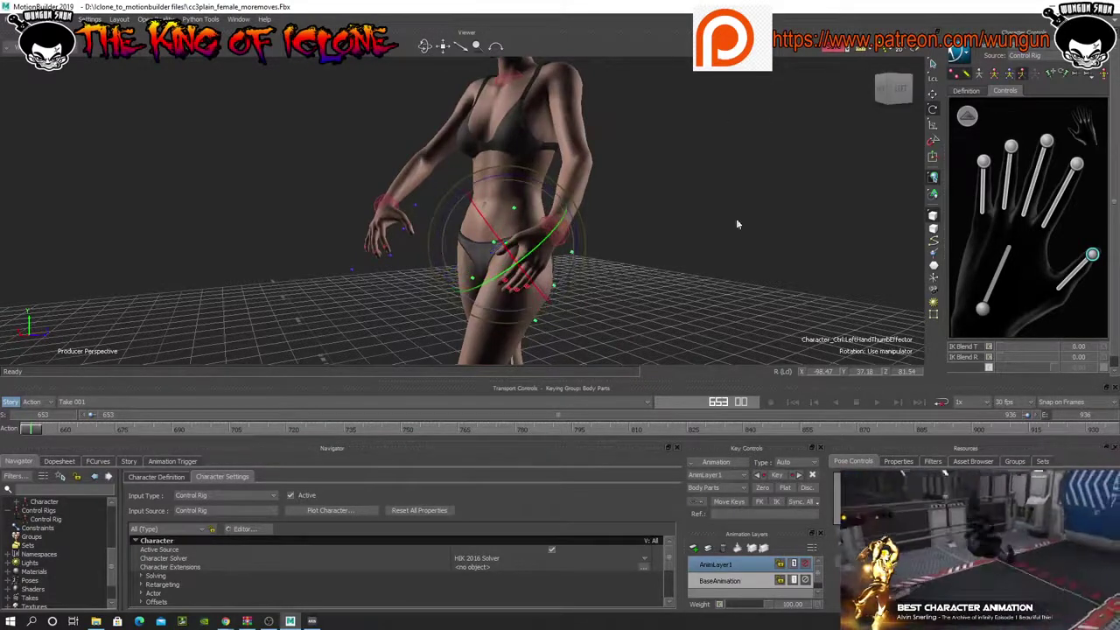
- Rotate the left wrist effector to about 159° on X, -31° on Y and 145° on Z
left_click(882, 89)
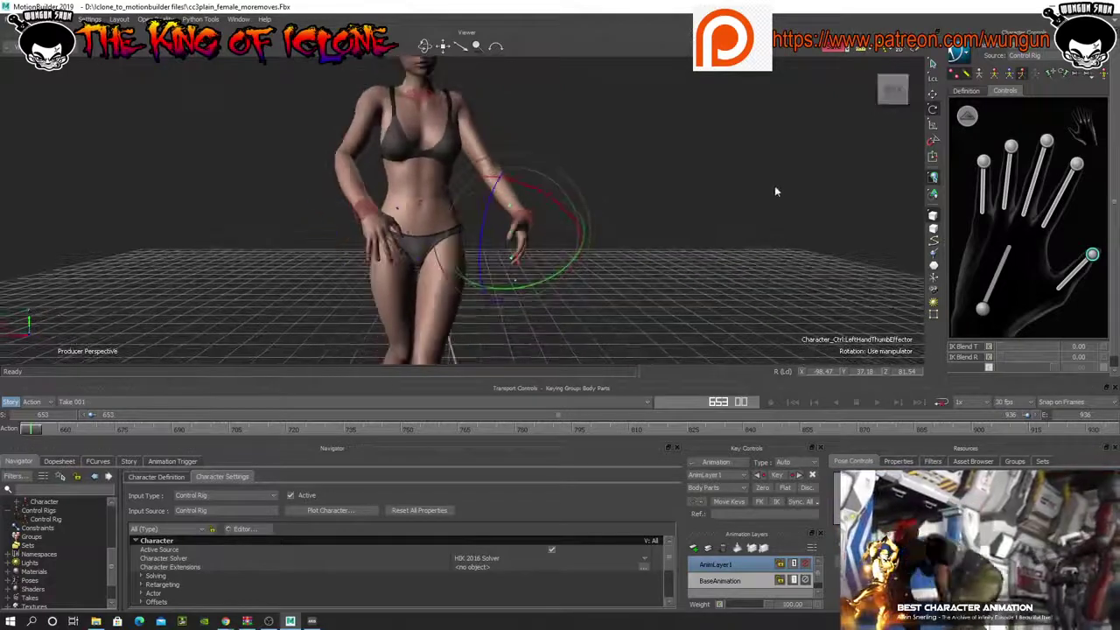
left_click(971, 123)
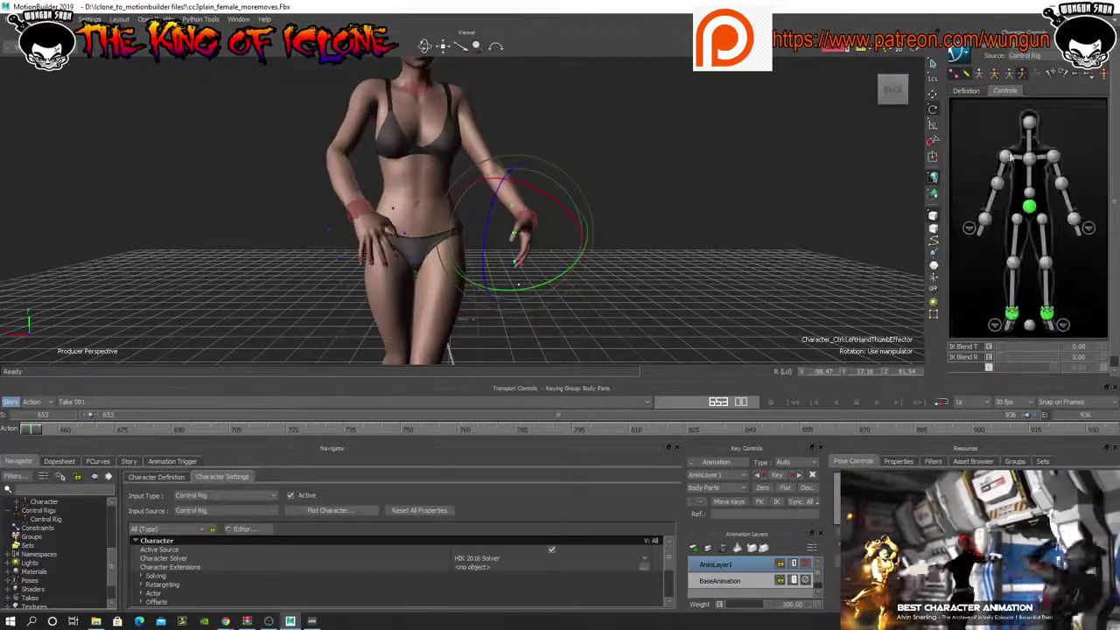
left_click(1072, 219)
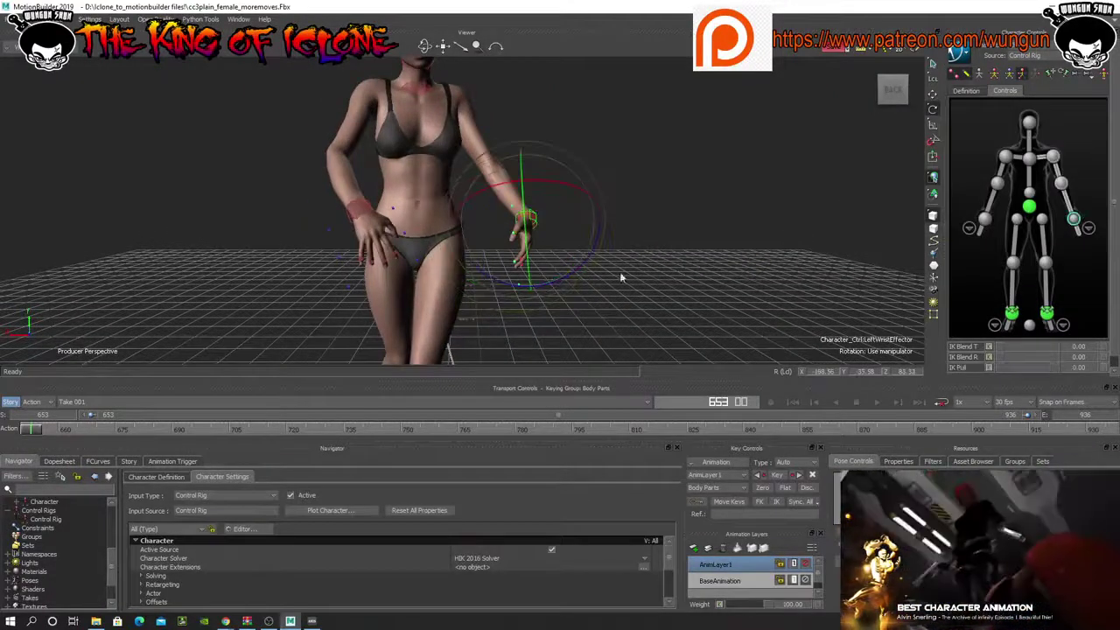
left_click_drag(559, 280, 594, 274)
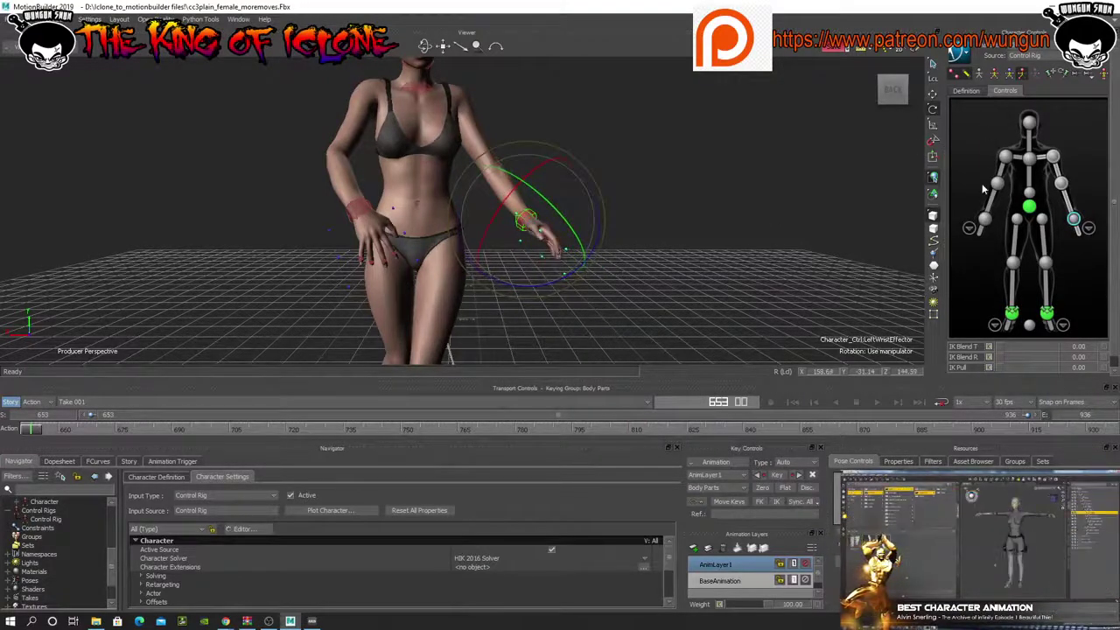
- Curl the four right-hand fingers together around their local Z axis, leaving the thumb out of the selection
left_click(970, 230)
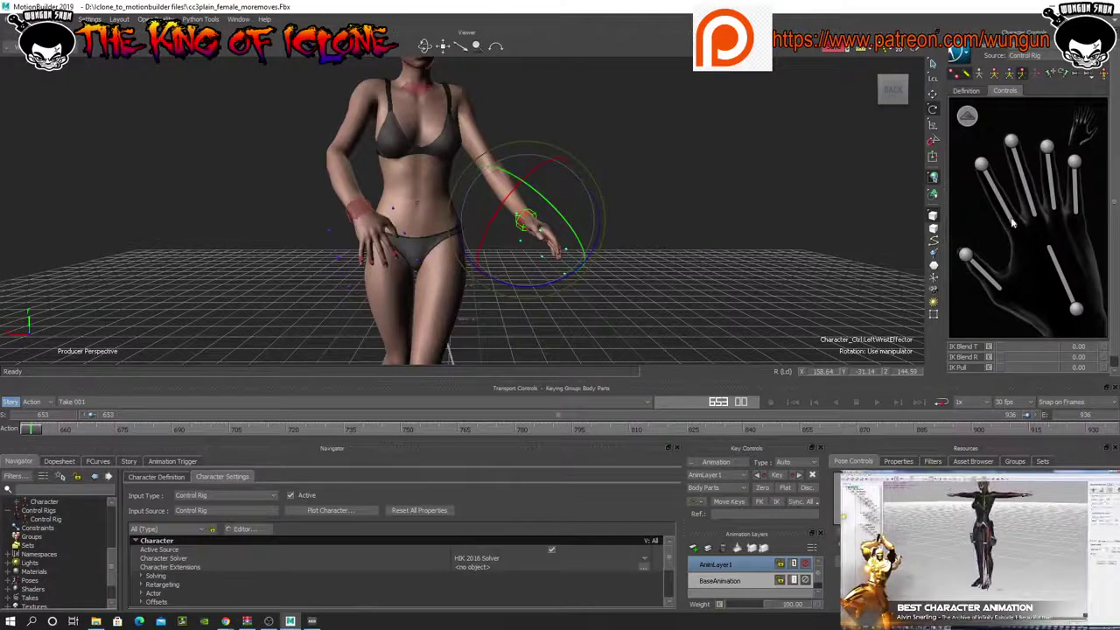
left_click(1015, 219)
left_click(1053, 200)
left_click(980, 271)
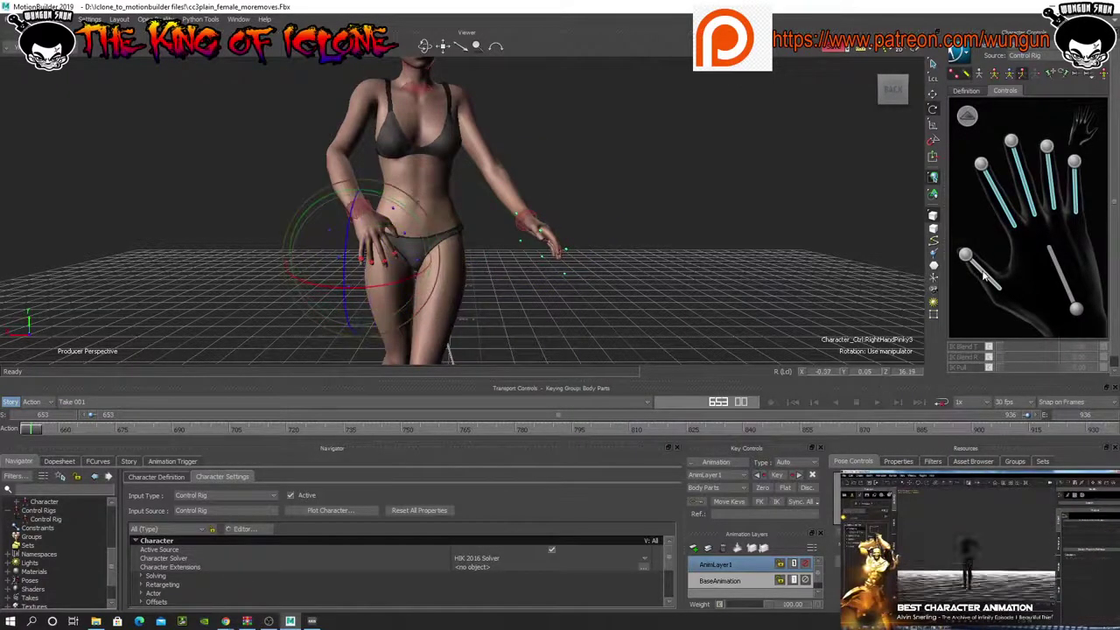
left_click(985, 278)
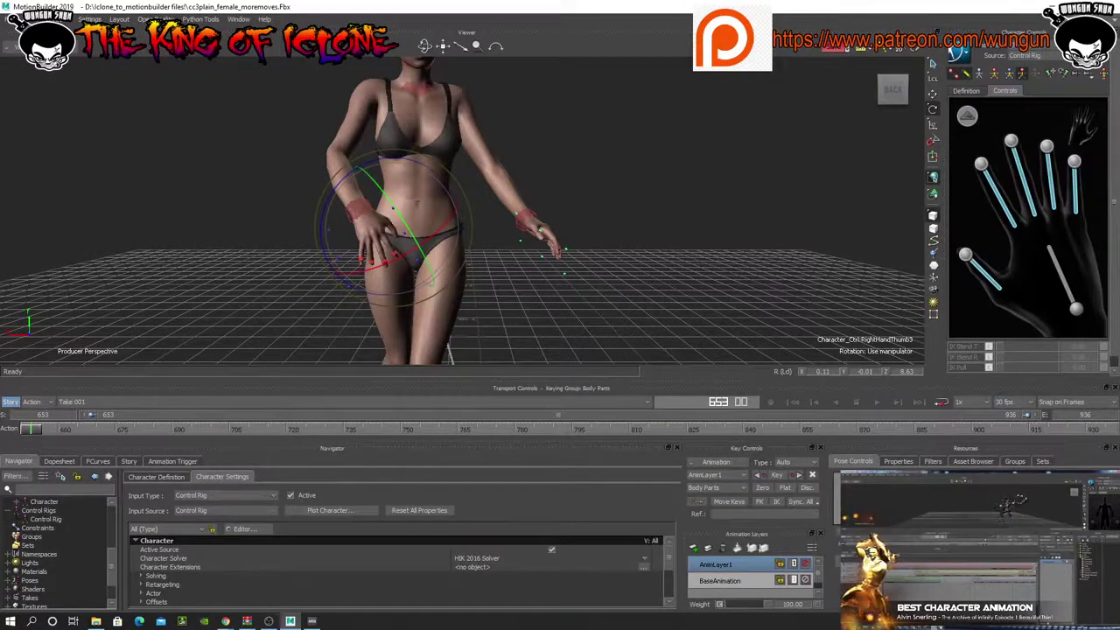
key("ctrl+z")
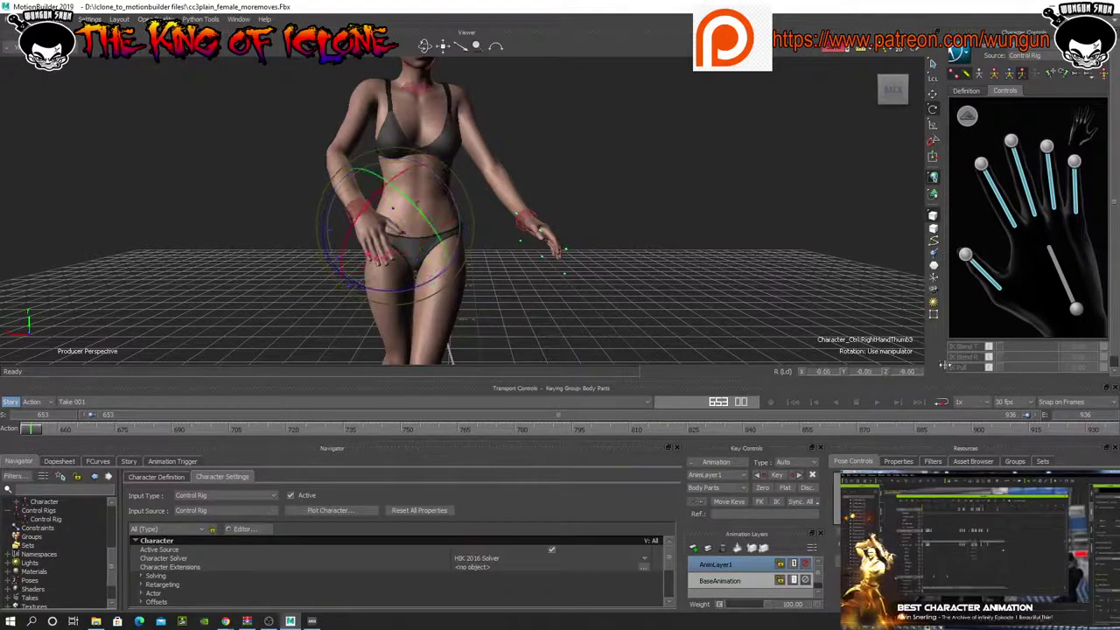
left_click(1024, 186)
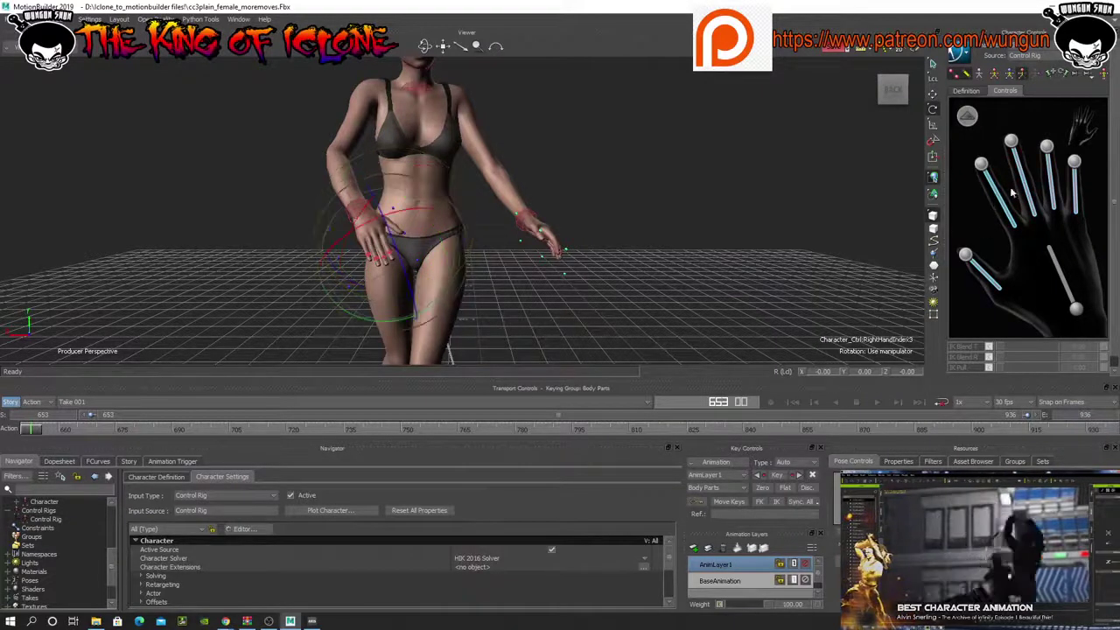
left_click(1075, 198)
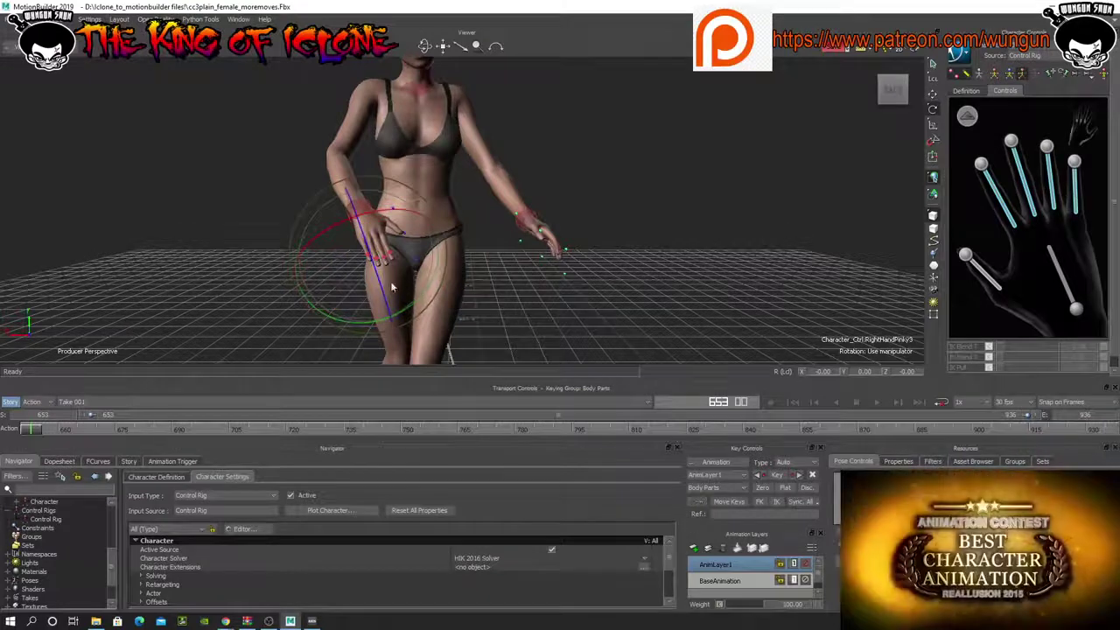
mouse_move(380, 284)
left_mouse_down()
mouse_move(386, 298)
mouse_move(374, 265)
left_mouse_up()
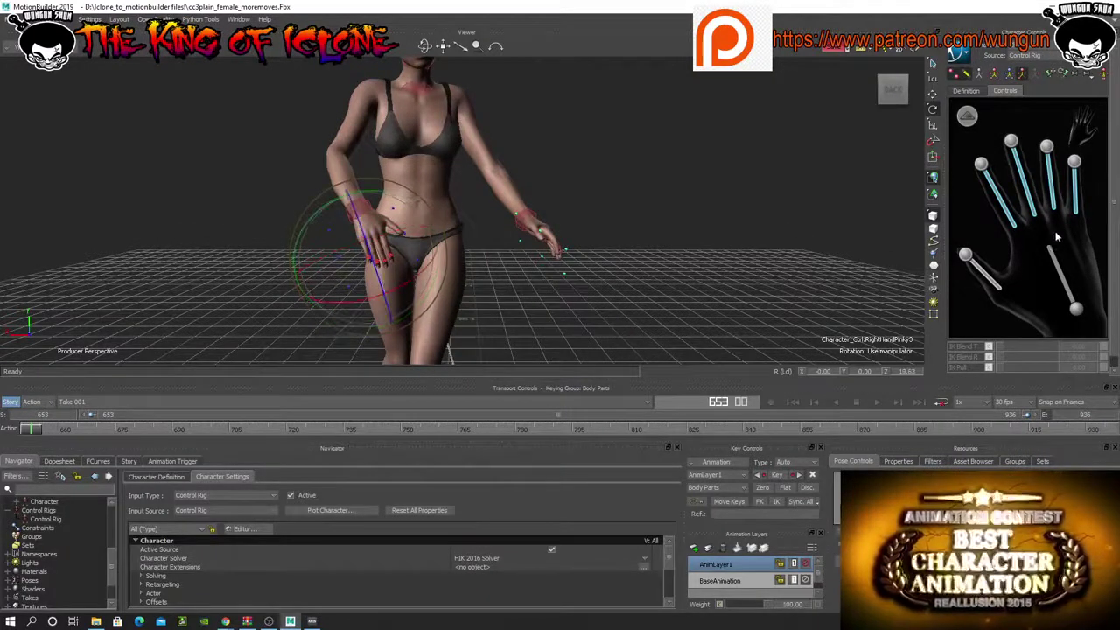
- Rotate the right thumb effector to about 59° on Y and -41° on Z
left_click(966, 256)
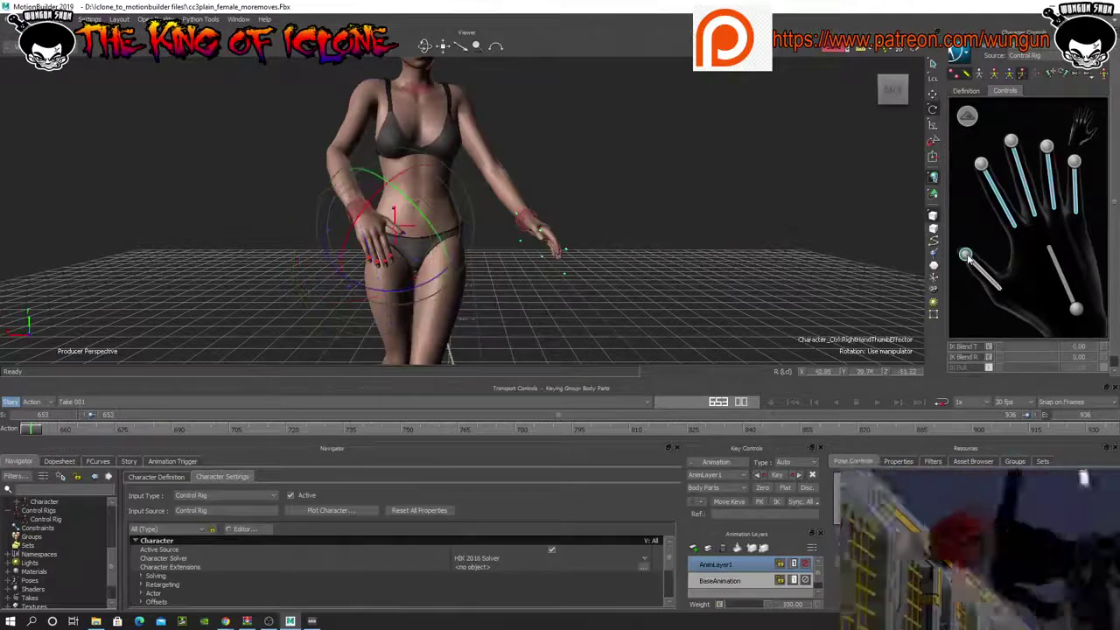
left_click_drag(425, 46, 429, 170)
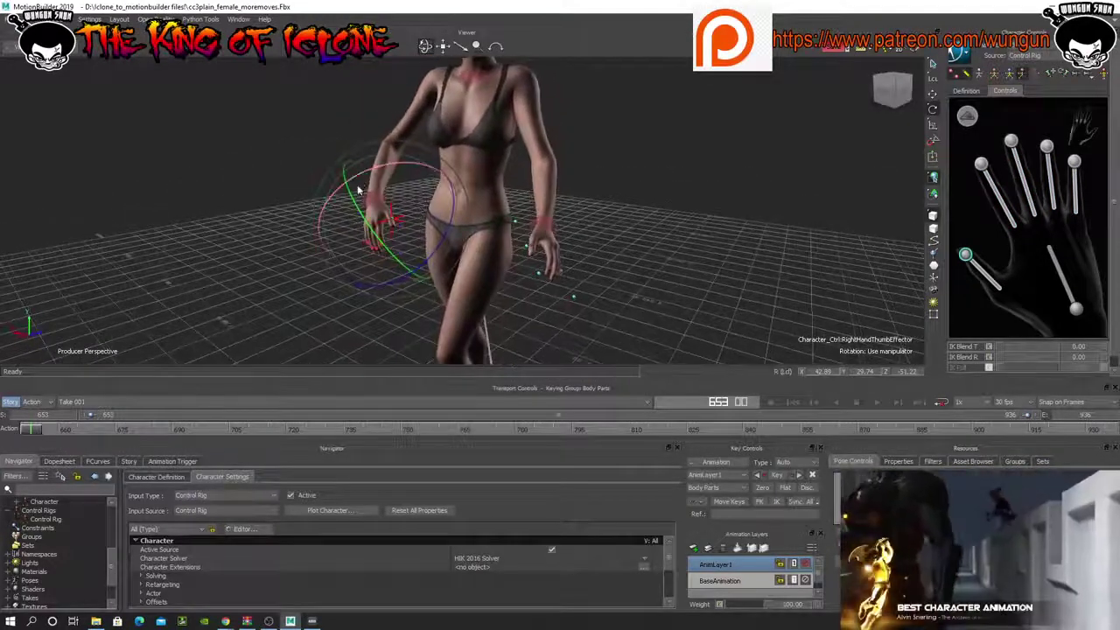
left_click_drag(359, 203, 371, 218)
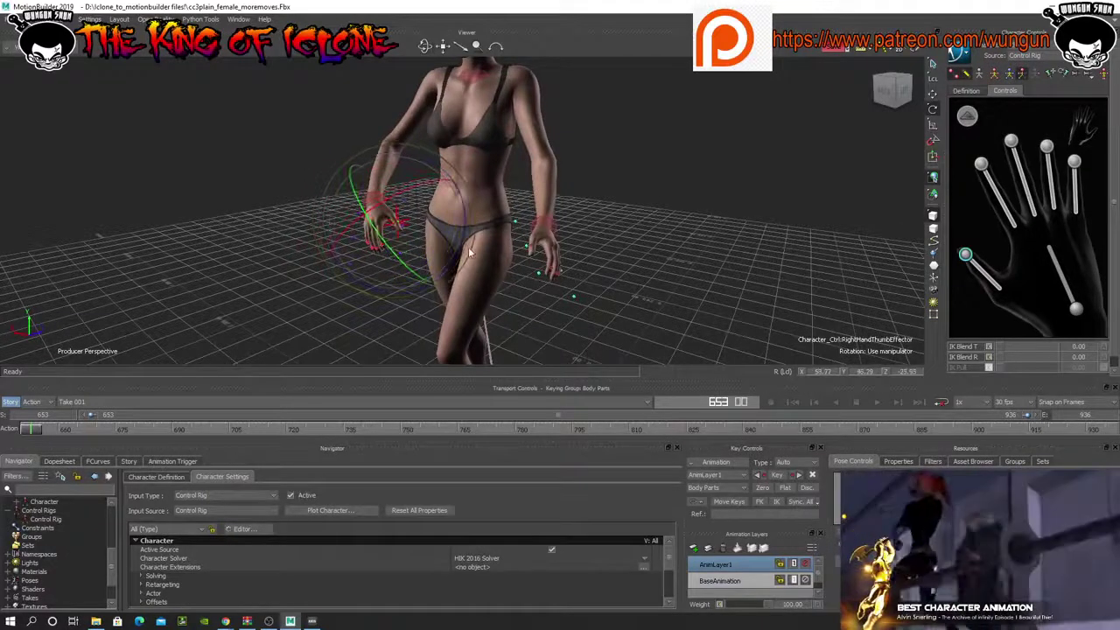
left_click_drag(463, 250, 455, 257)
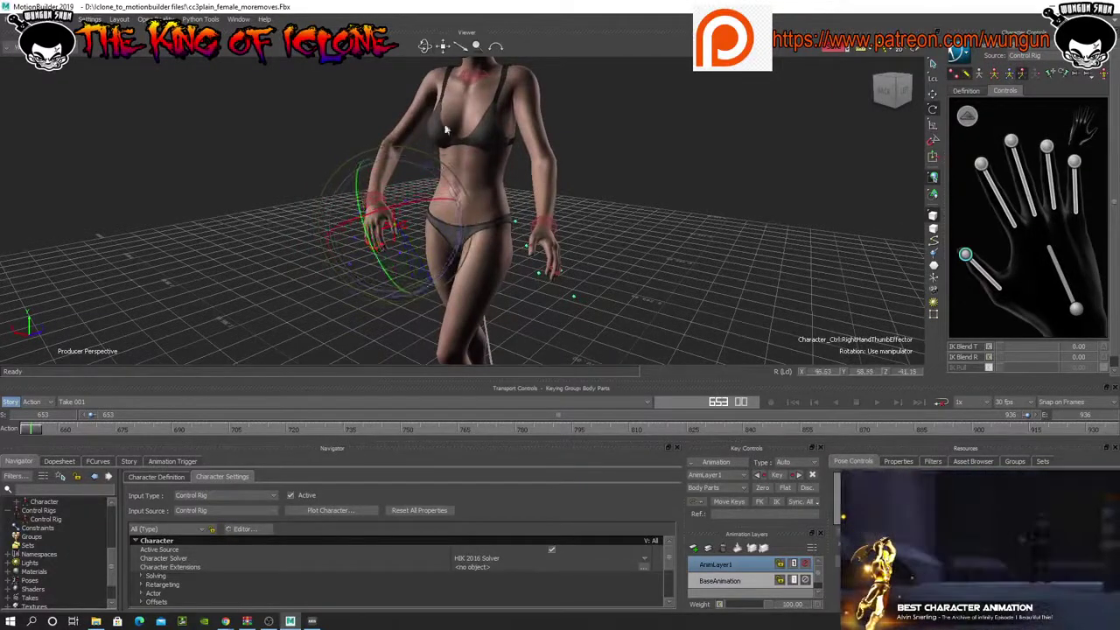
left_click_drag(425, 46, 435, 46)
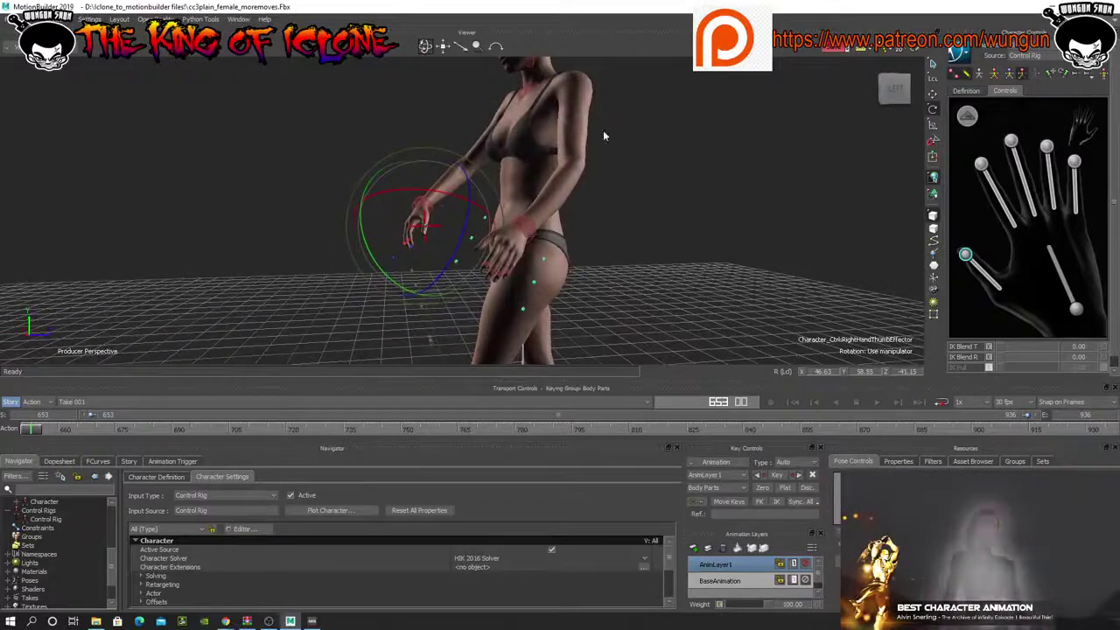
- Try to rotate the left index finger joint about 7.6° on Y and adjust the left index effector's rotation
left_click(1085, 127)
left_click(1050, 224)
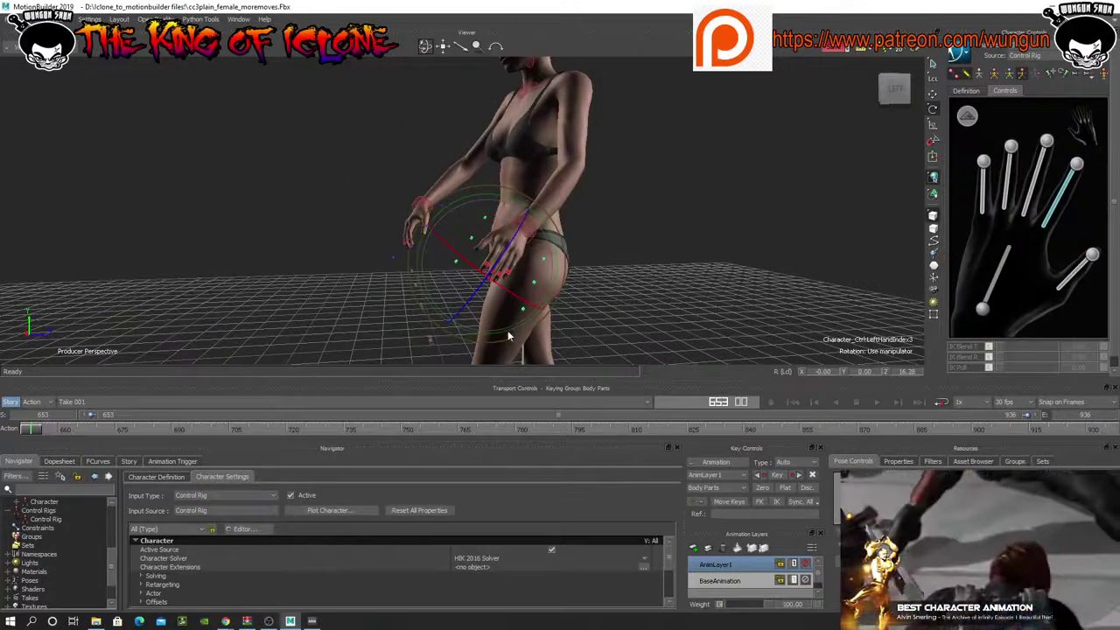
left_click_drag(420, 246, 418, 245)
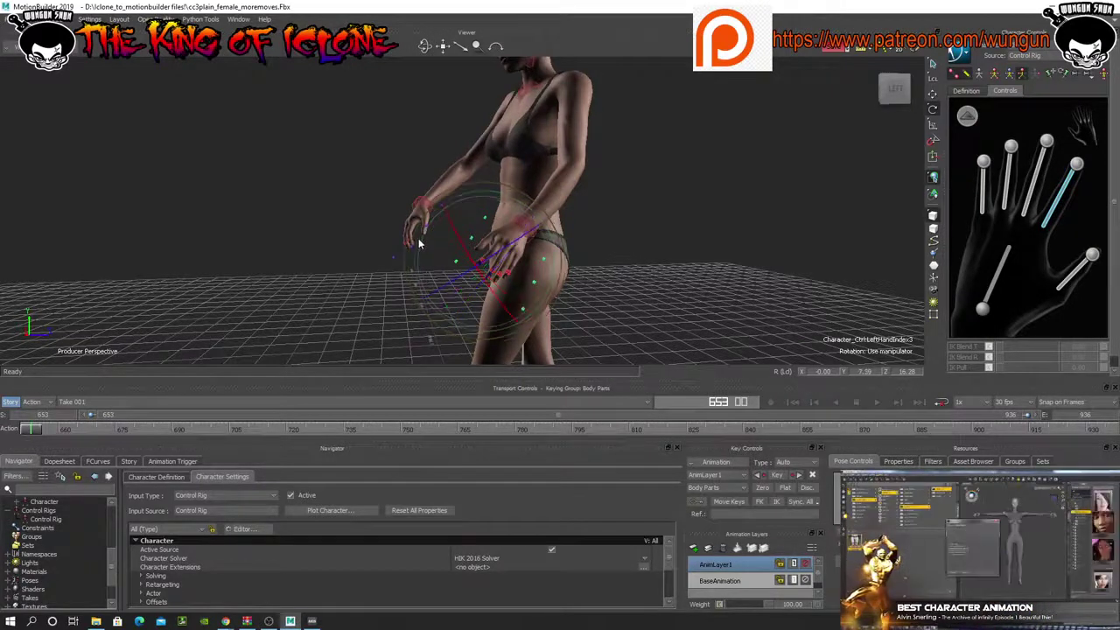
left_click(1078, 163)
scroll(530, 318, "up", 5)
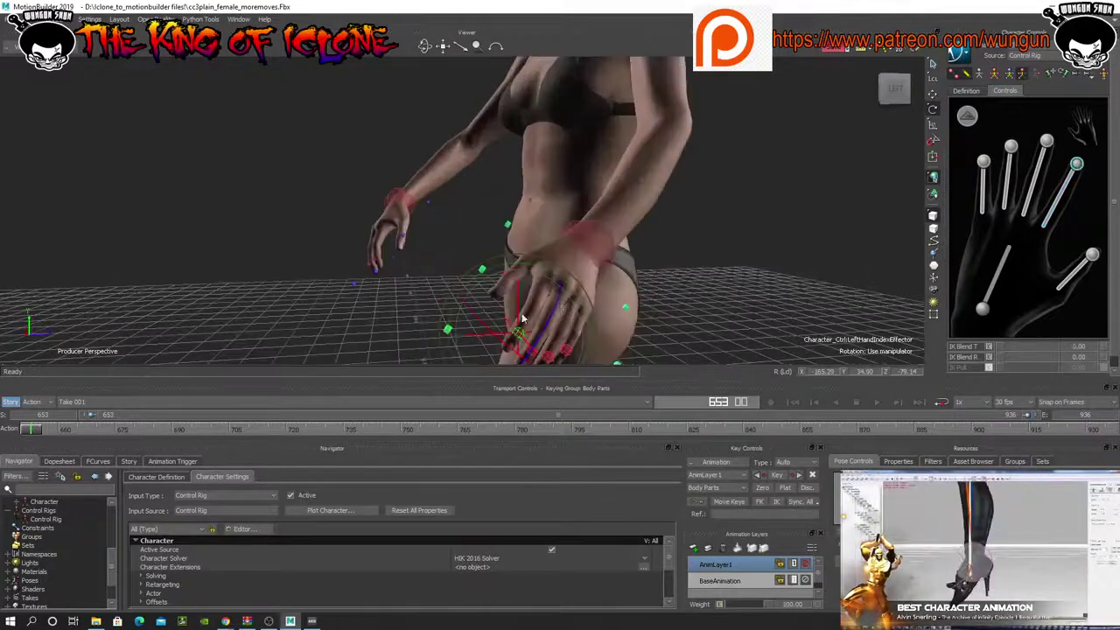
mouse_move(461, 290)
left_mouse_down()
mouse_move(479, 272)
mouse_move(452, 305)
mouse_move(461, 295)
left_mouse_up()
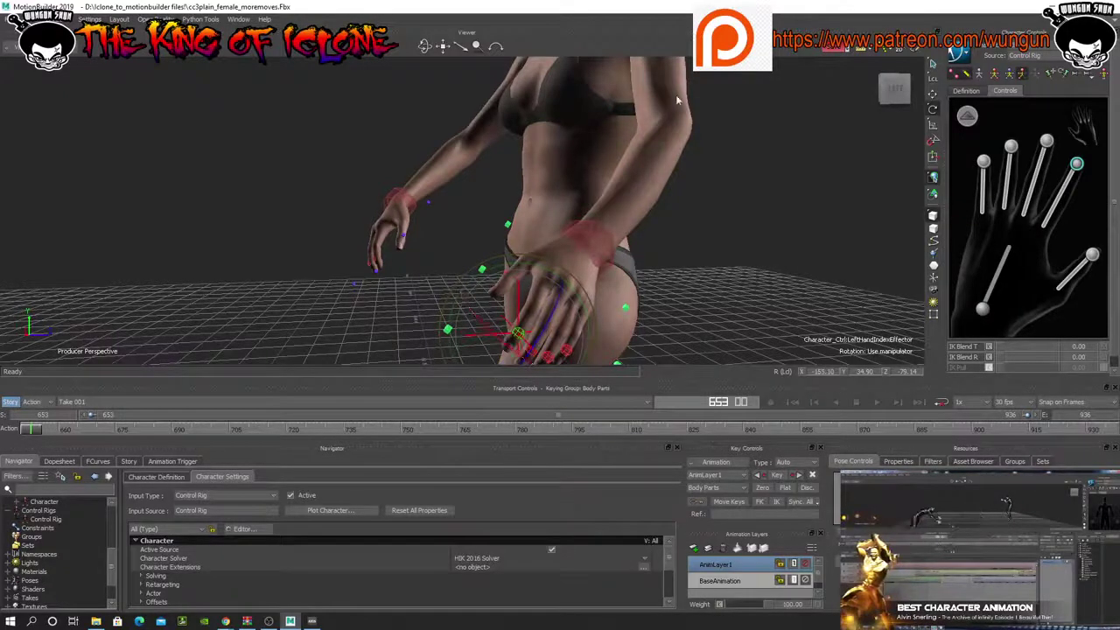
- Check the hand pose from the front at the start of the take and turn on automatic keying
left_click_drag(424, 47, 486, 58)
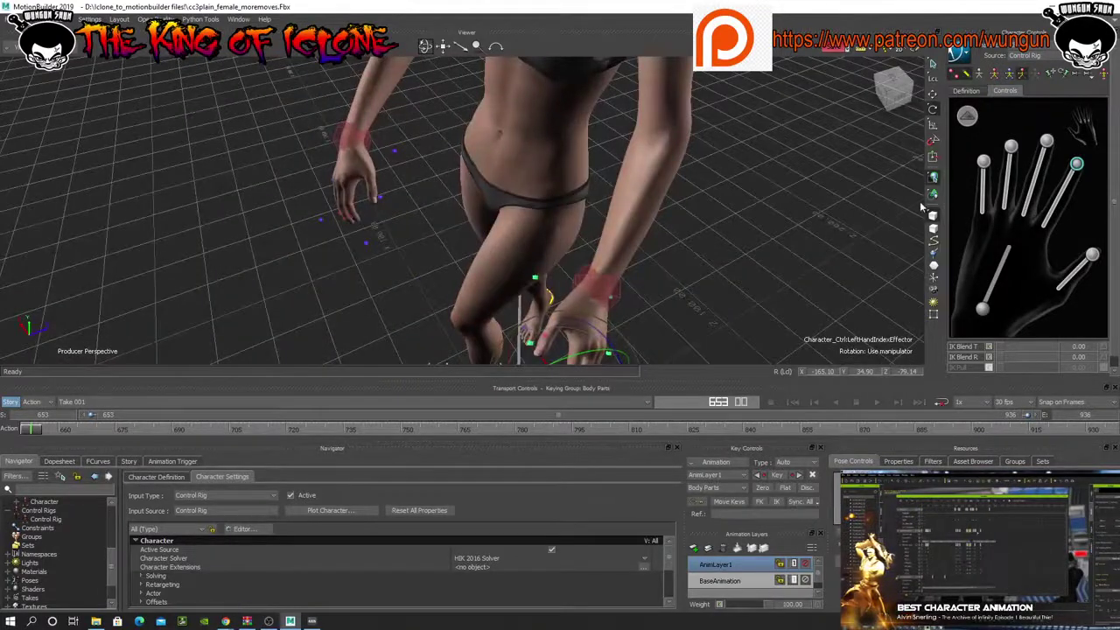
scroll(758, 216, "down", 8)
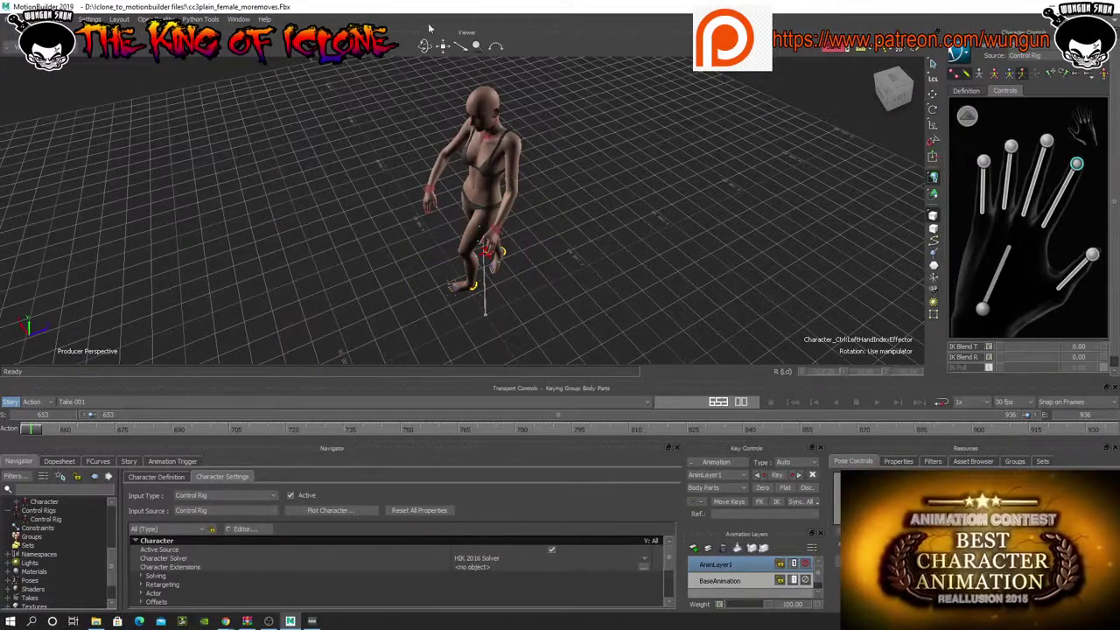
left_click_drag(424, 45, 493, 280)
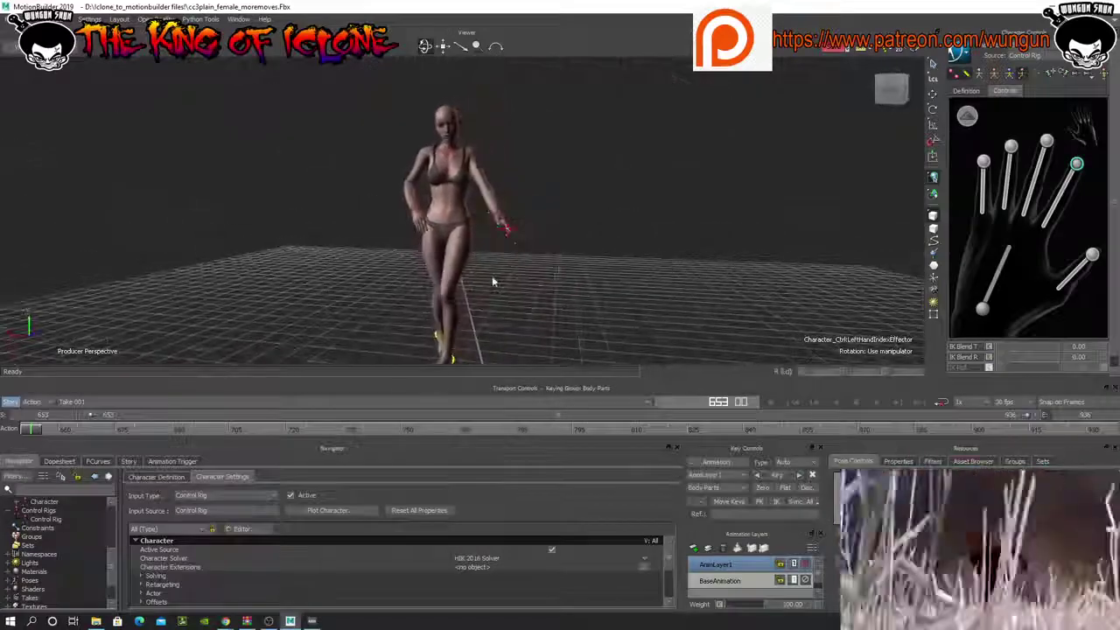
scroll(493, 280, "up", 4)
scroll(495, 280, "down", 2)
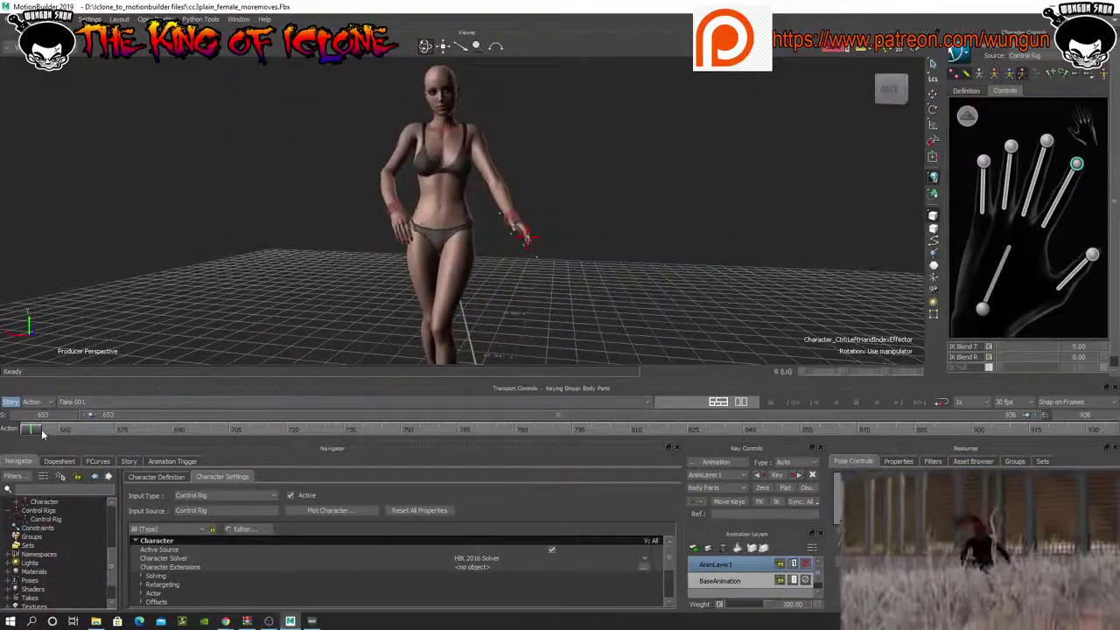
mouse_move(31, 430)
left_mouse_down()
mouse_move(82, 438)
mouse_move(29, 434)
left_mouse_up()
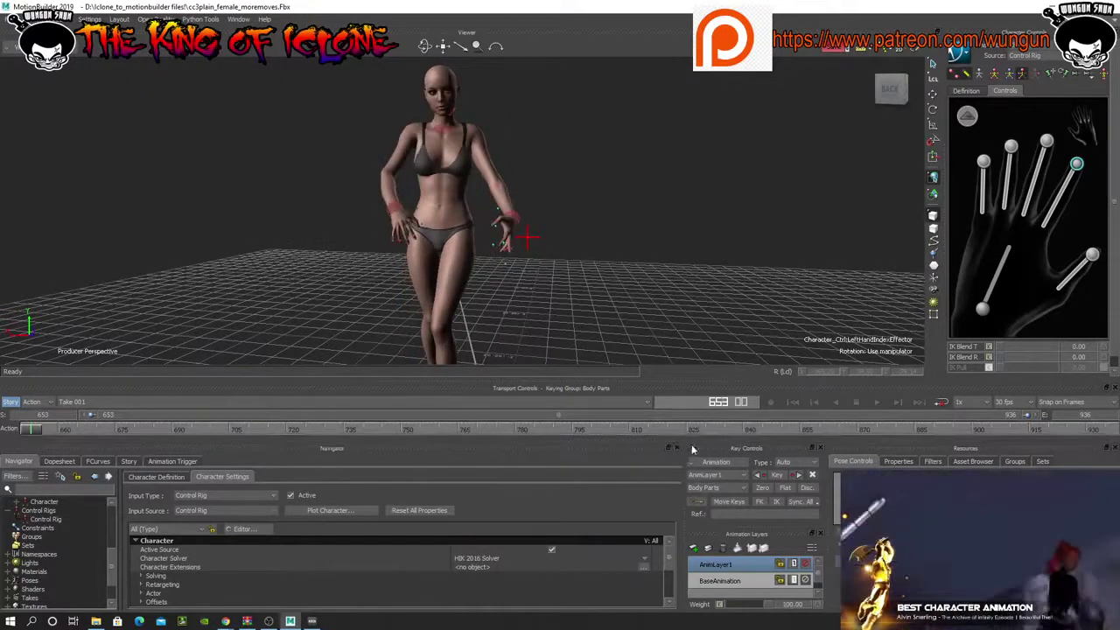
left_click(697, 502)
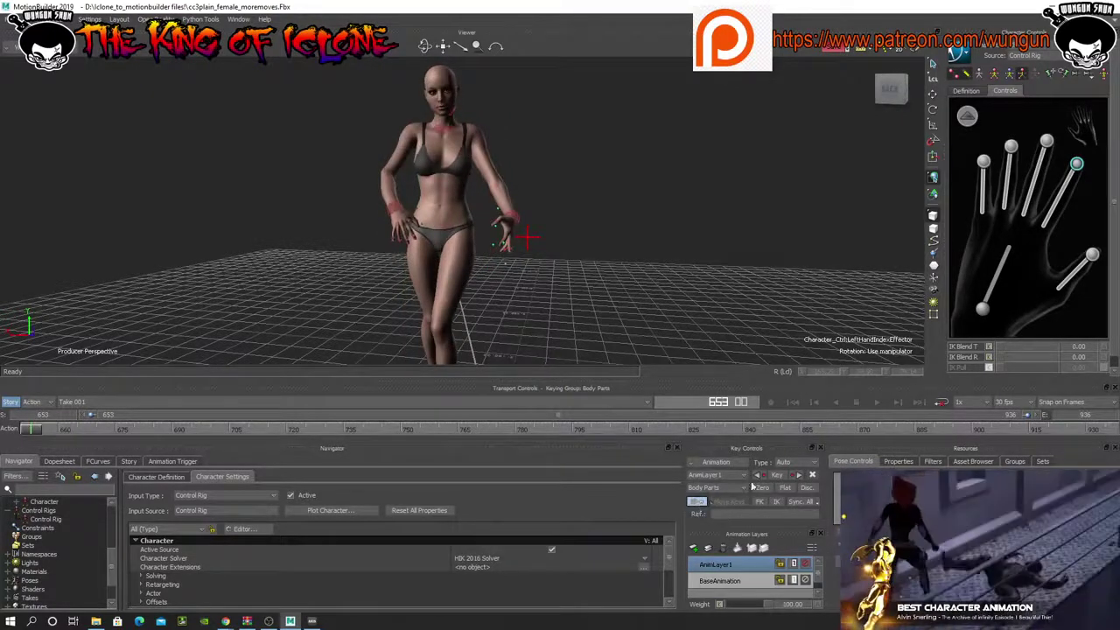
- Reset the right hand's four fingers and thumb together to a straight pose, keyed at the start of the take
left_click_drag(617, 253, 693, 315, "ctrl")
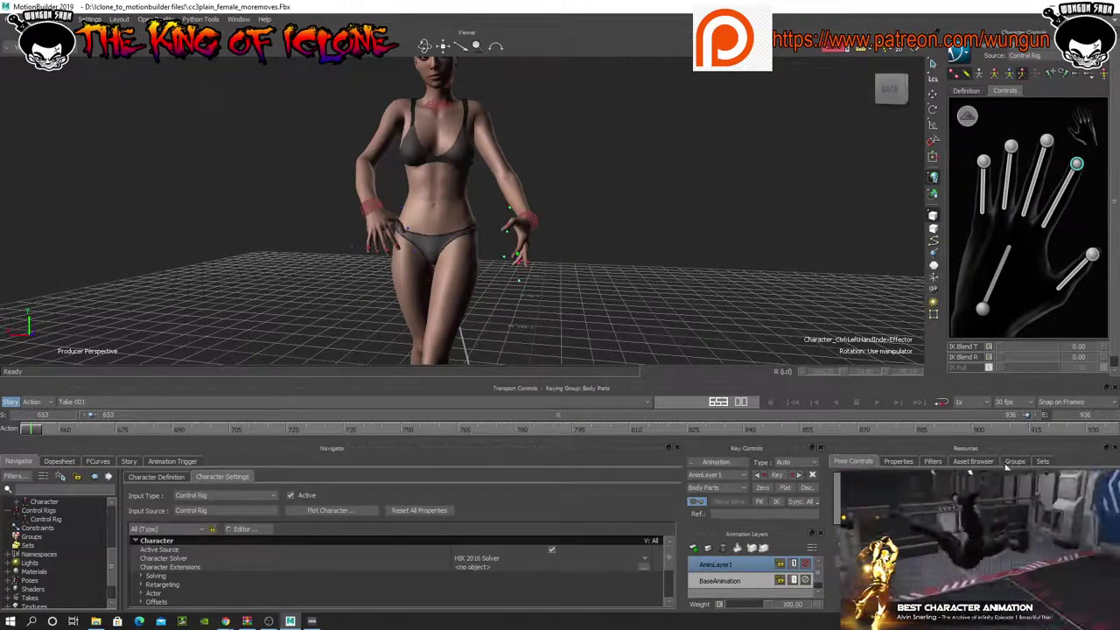
left_click(1090, 127)
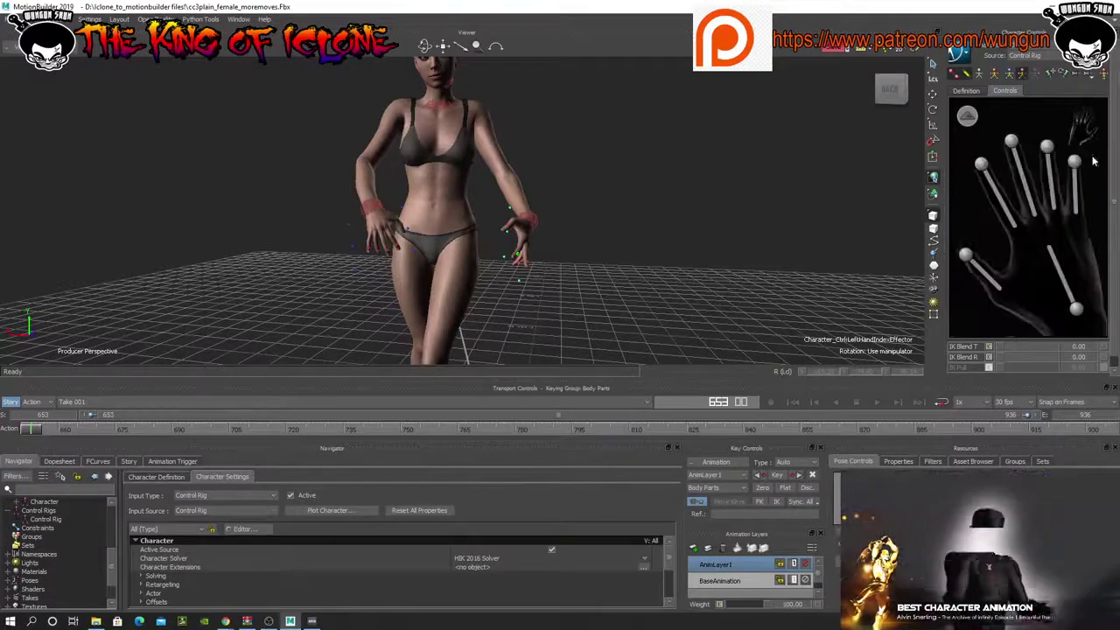
left_click(1017, 217)
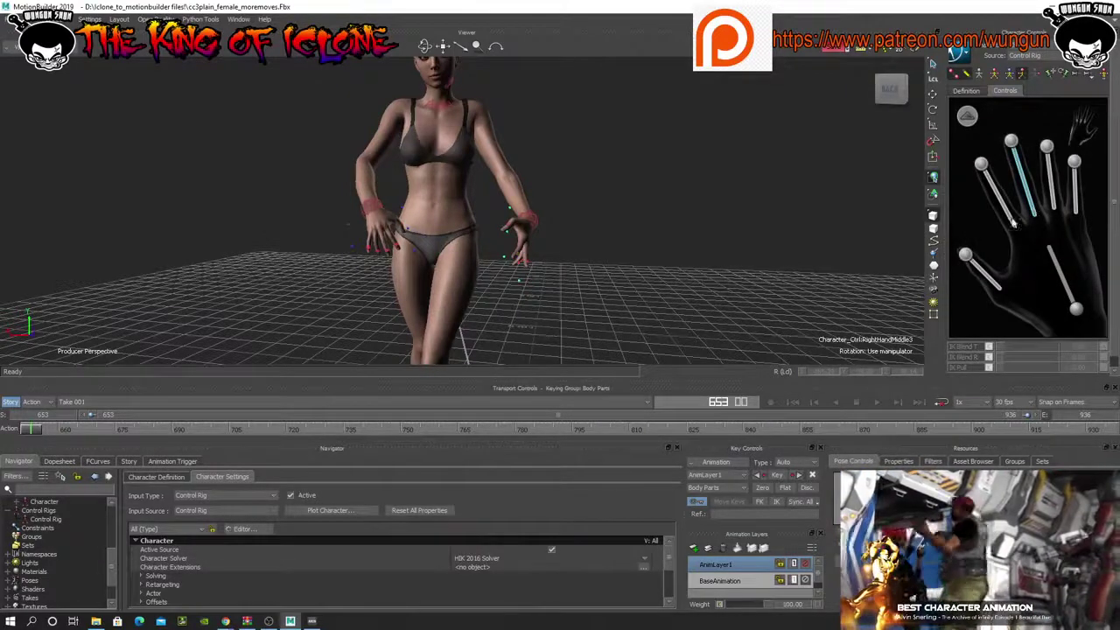
left_click(1056, 202, "shift")
left_click(1078, 207, "shift")
left_click(998, 285, "shift")
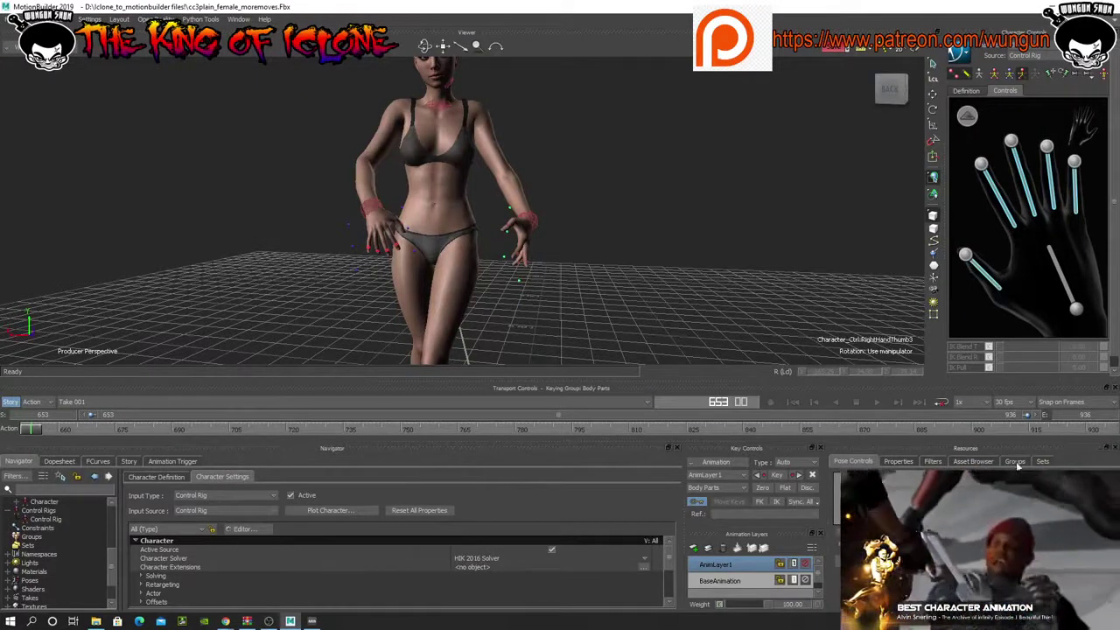
key("k")
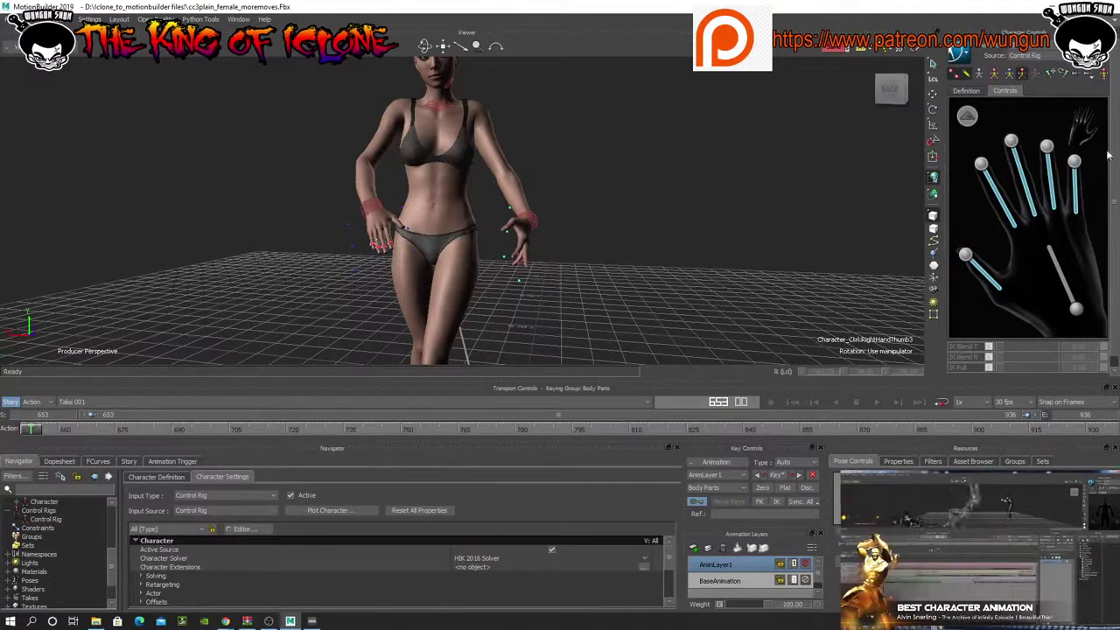
- Reset the left hand's four fingers and thumb together to a straight pose, keyed at the start of the take
left_click(1085, 138)
left_click(1057, 208)
left_click(1022, 208)
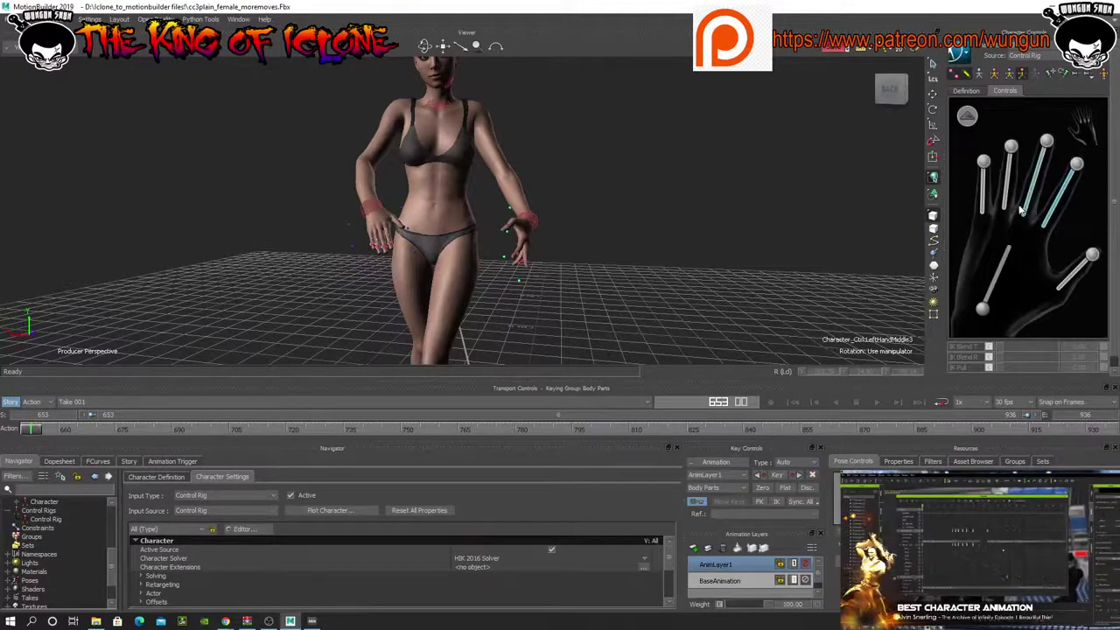
left_click(996, 204)
left_click(980, 208)
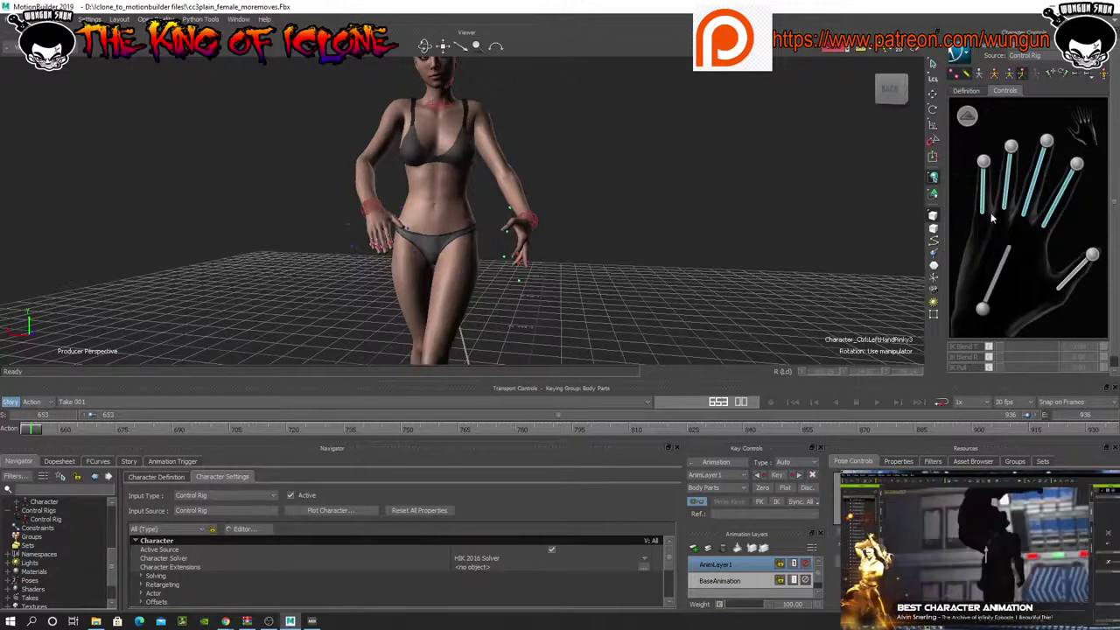
left_click(1079, 277)
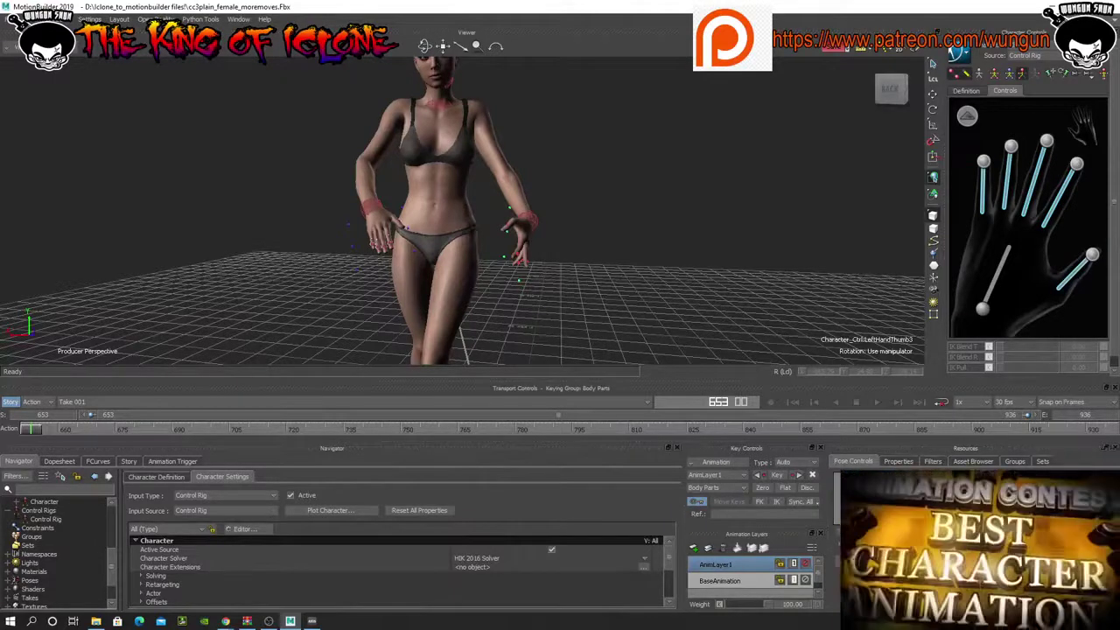
key("ctrl+v")
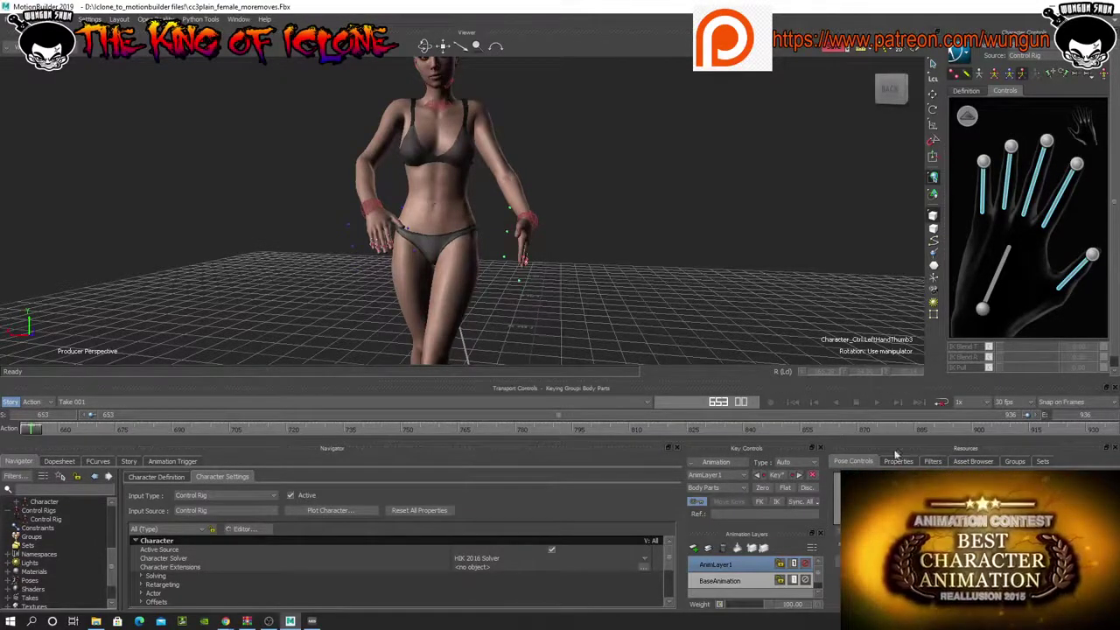
- Rotate the left wrist effector around its local Z axis so the hand swings outward from the body
mouse_move(424, 46)
left_mouse_down()
mouse_move(385, 45)
mouse_move(459, 45)
mouse_move(424, 46)
left_mouse_up()
scroll(658, 187, "up", 5)
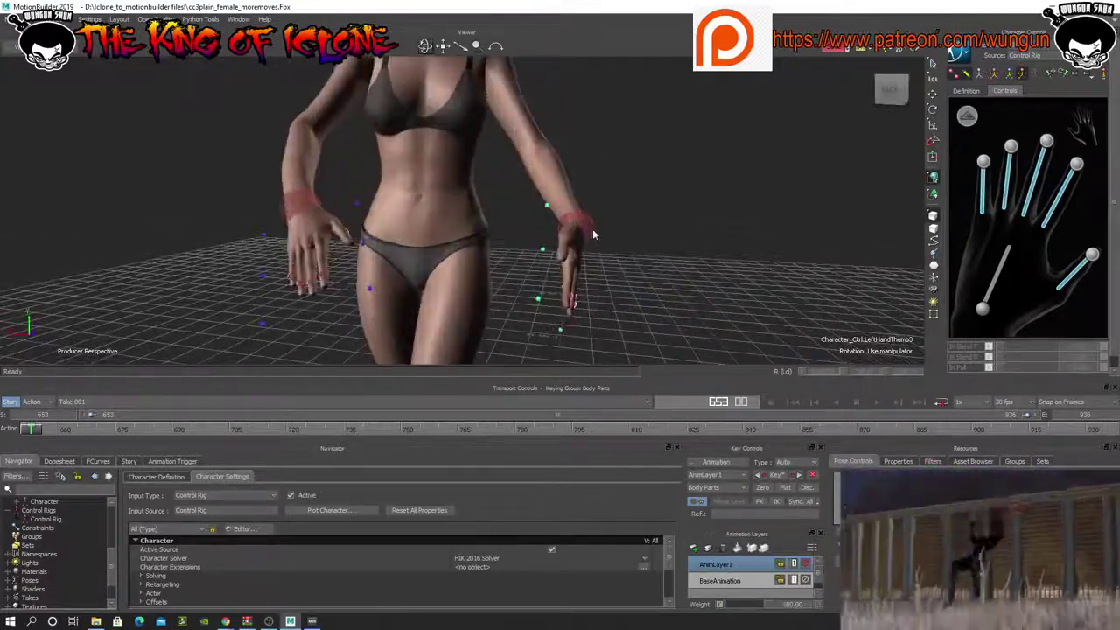
left_click(592, 229)
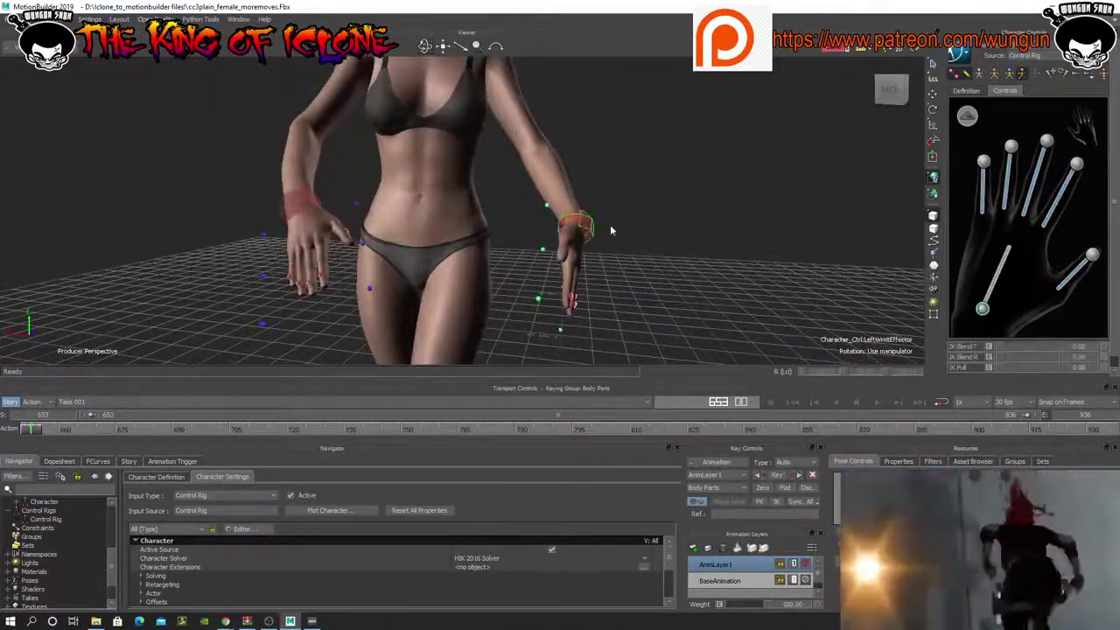
key("r")
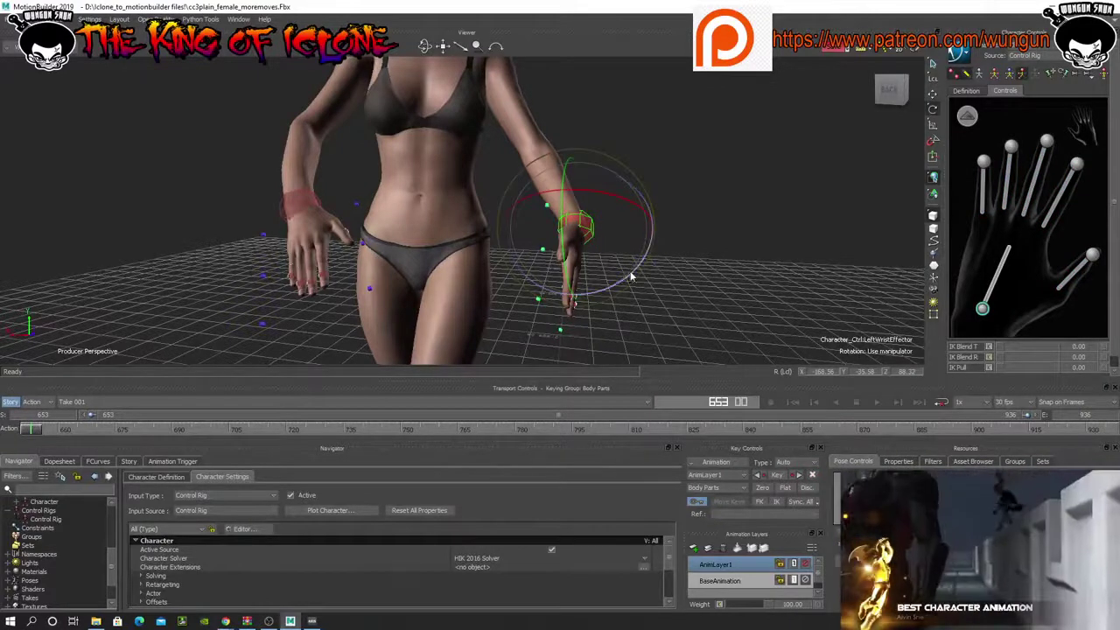
left_click_drag(632, 274, 761, 263)
- Curl the four left-hand fingers together around their local Z axis, leaving the thumb out of the selection
left_click(985, 184)
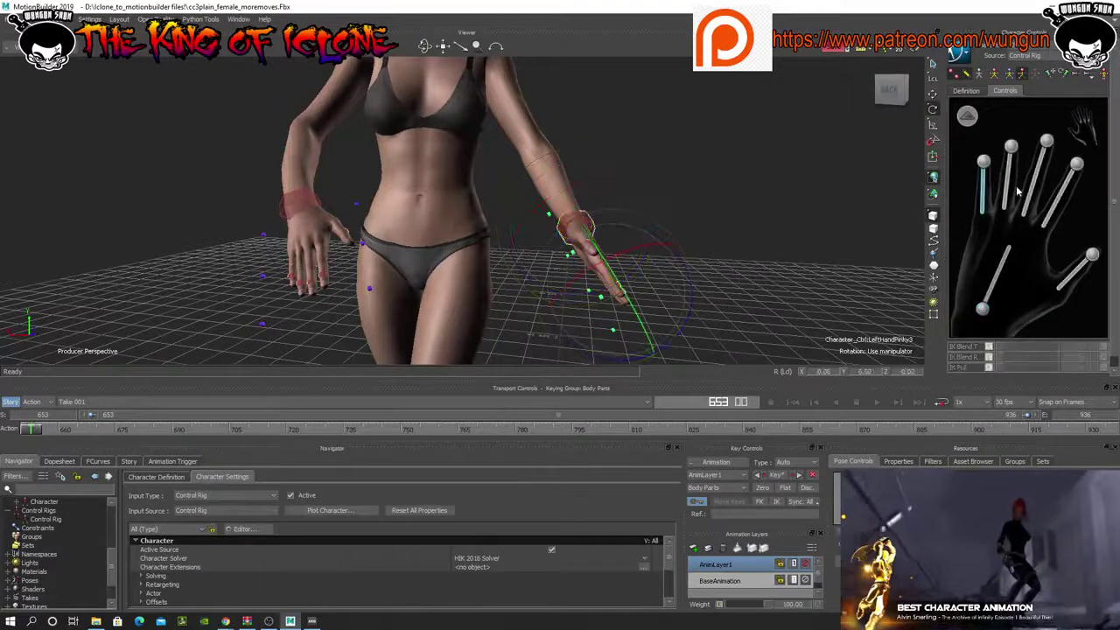
left_click(1009, 186)
left_click(1061, 203)
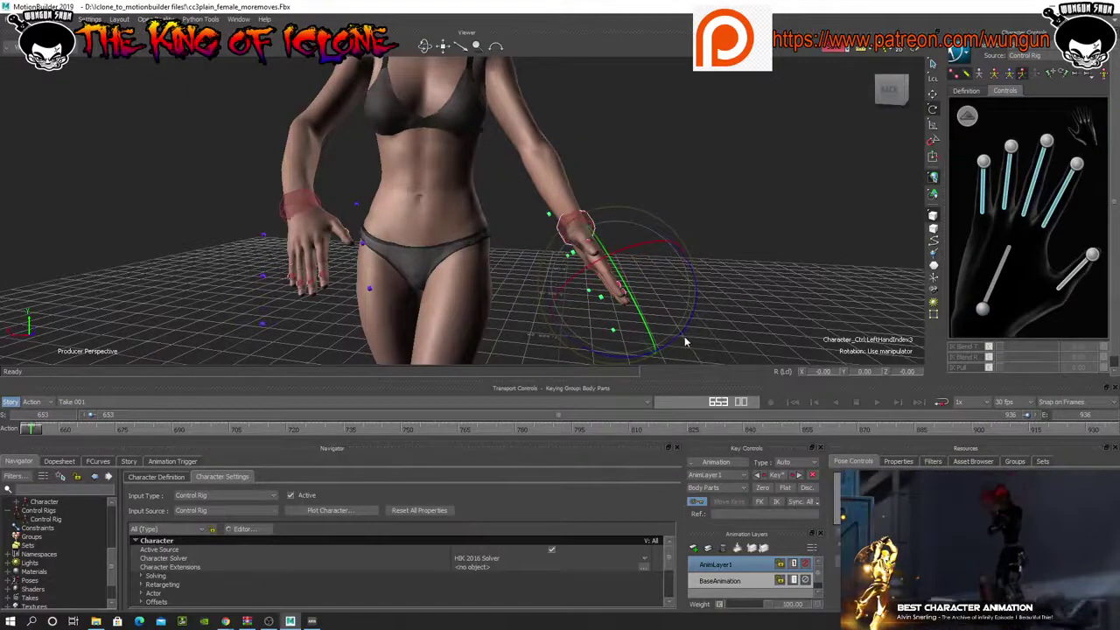
mouse_move(685, 342)
left_mouse_down()
mouse_move(668, 351)
mouse_move(678, 337)
left_mouse_up()
- Rotate the left thumb effector to about -67° on X, 47° on Y and 117° on Z
left_click(1092, 255)
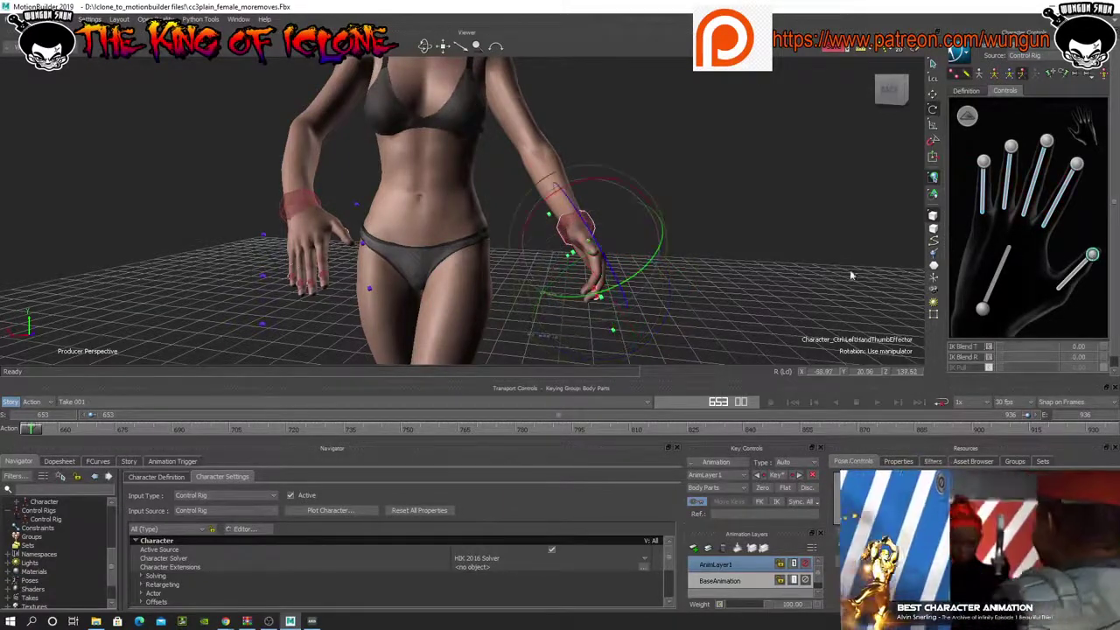
left_click_drag(424, 45, 426, 47)
left_click_drag(600, 265, 585, 272)
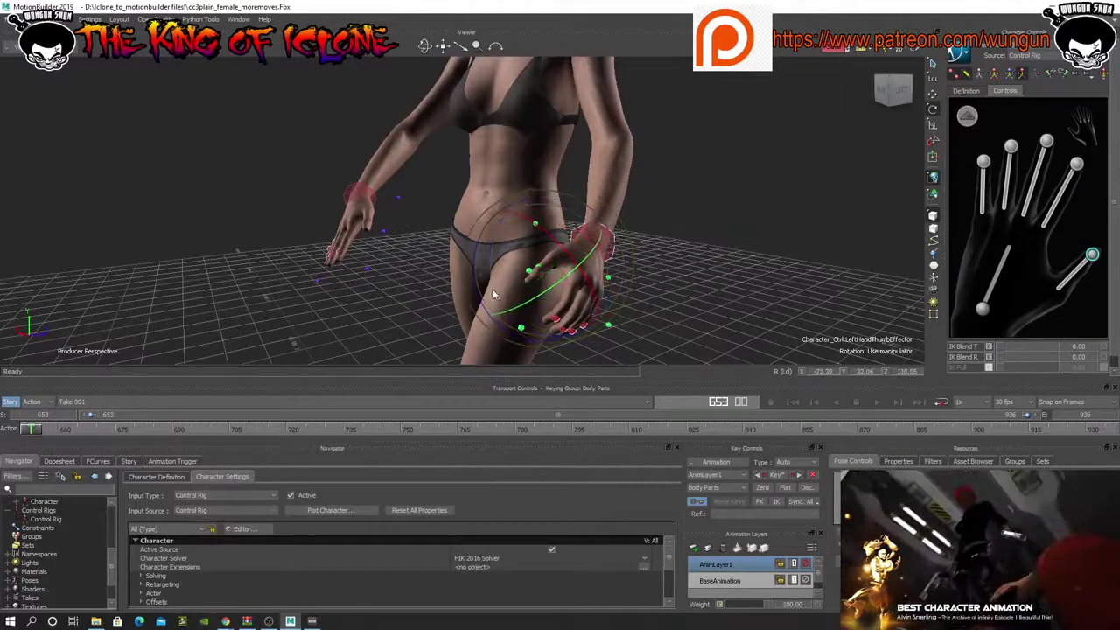
left_click_drag(481, 297, 511, 327)
- Curl the four right-hand fingers together to about 25° around their local Z axis
left_click_drag(425, 46, 1006, 61)
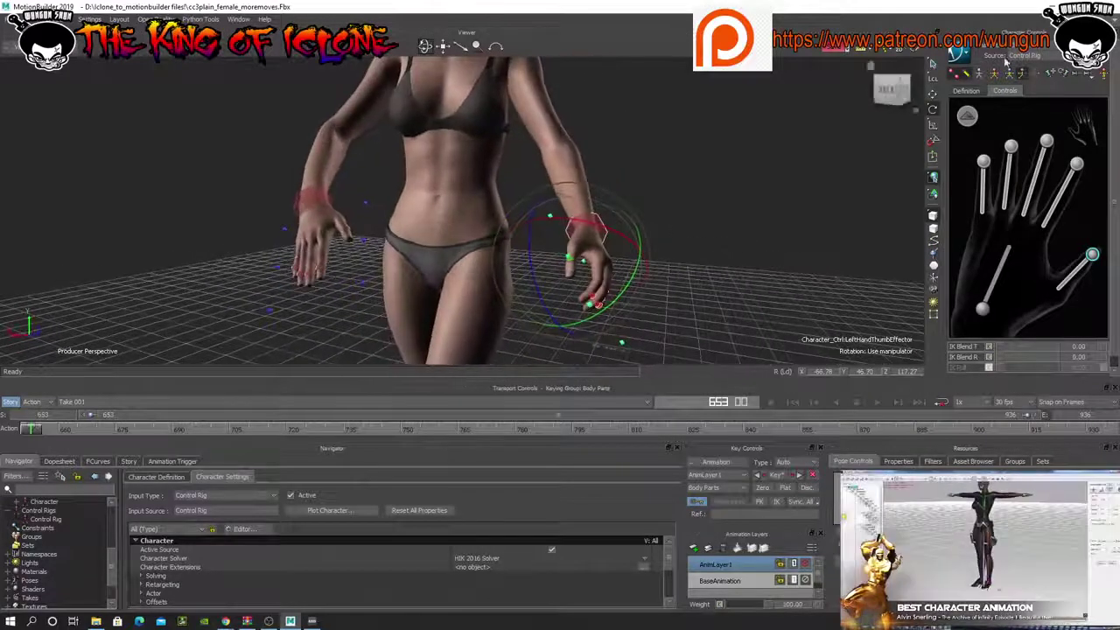
left_click(1084, 129)
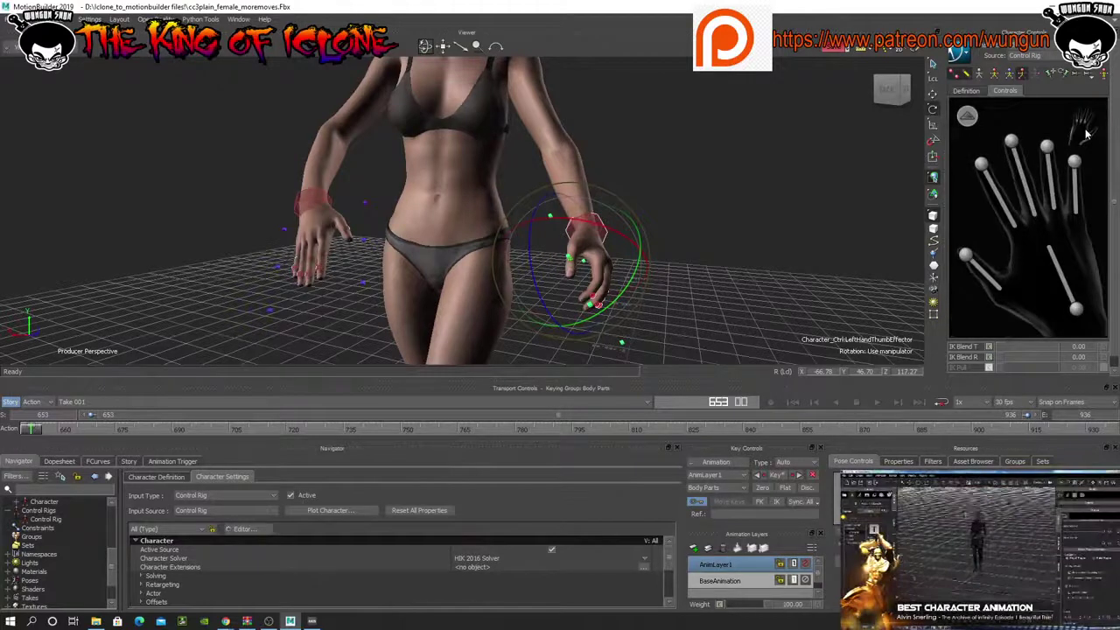
left_click(1010, 221)
left_click(1035, 210, "shift")
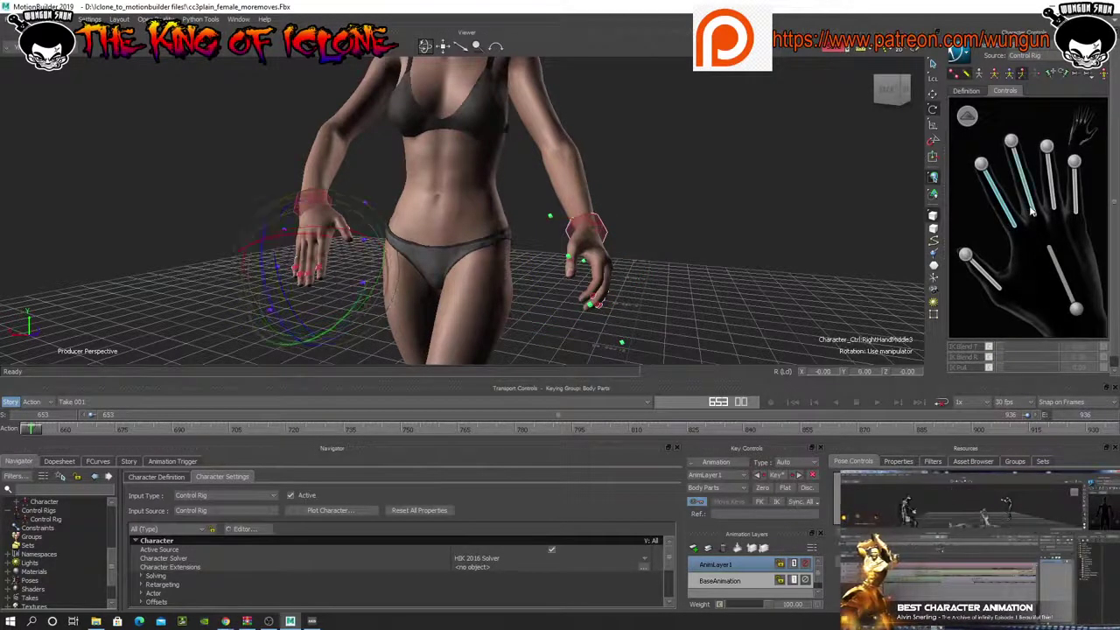
left_click(1057, 201, "shift")
left_click(1077, 200, "shift")
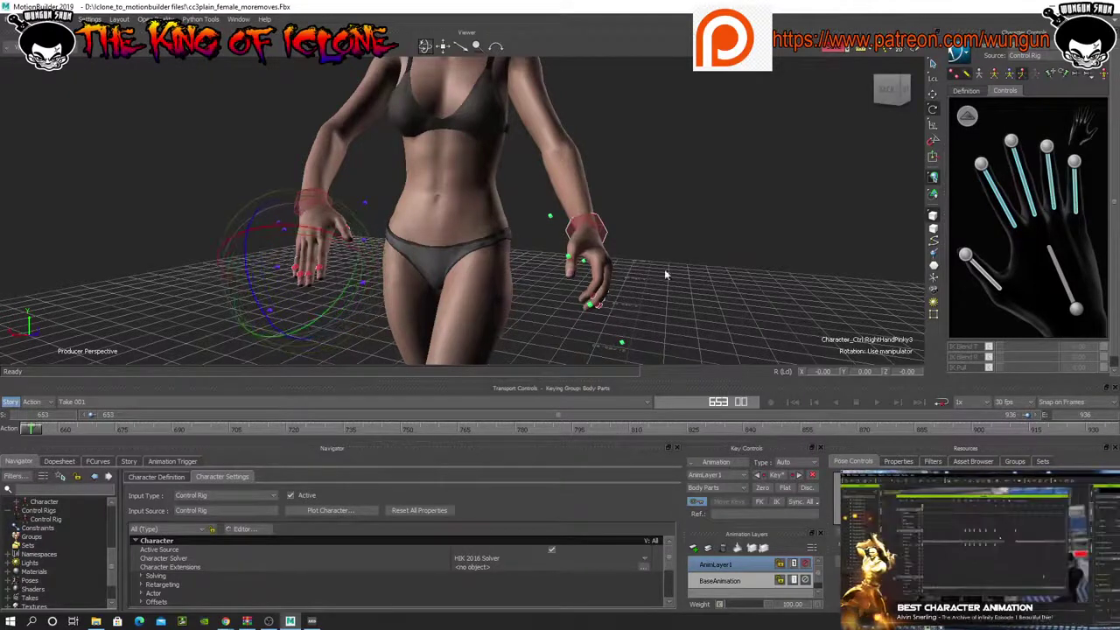
left_click_drag(257, 304, 296, 315)
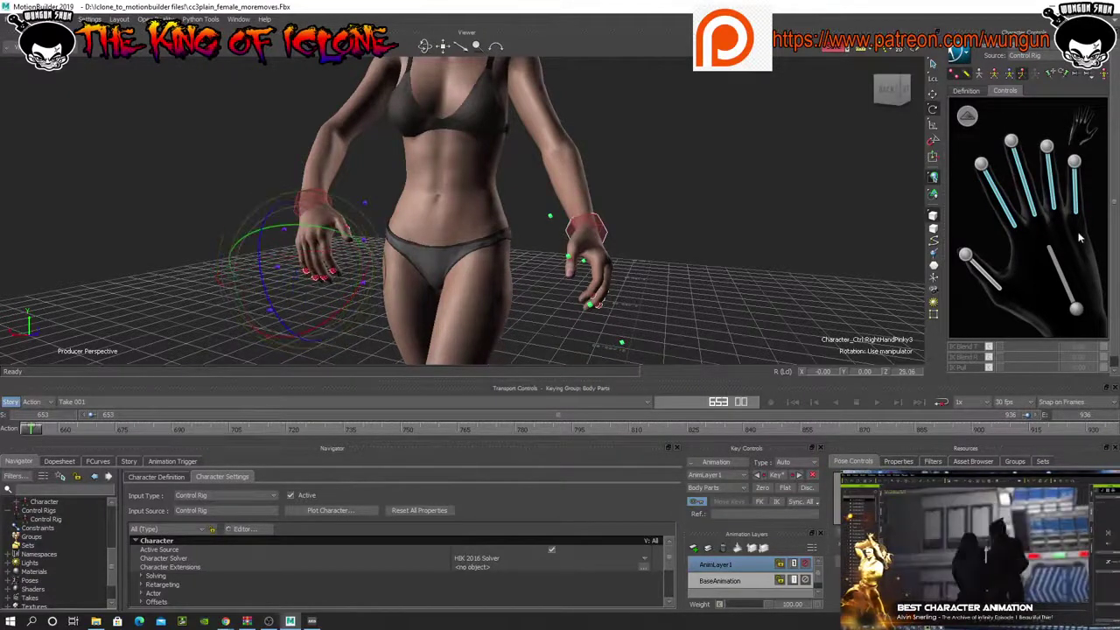
- Rotate the right thumb effector to about 44° on X, 57° on Y and -44° on Z
left_click(967, 255)
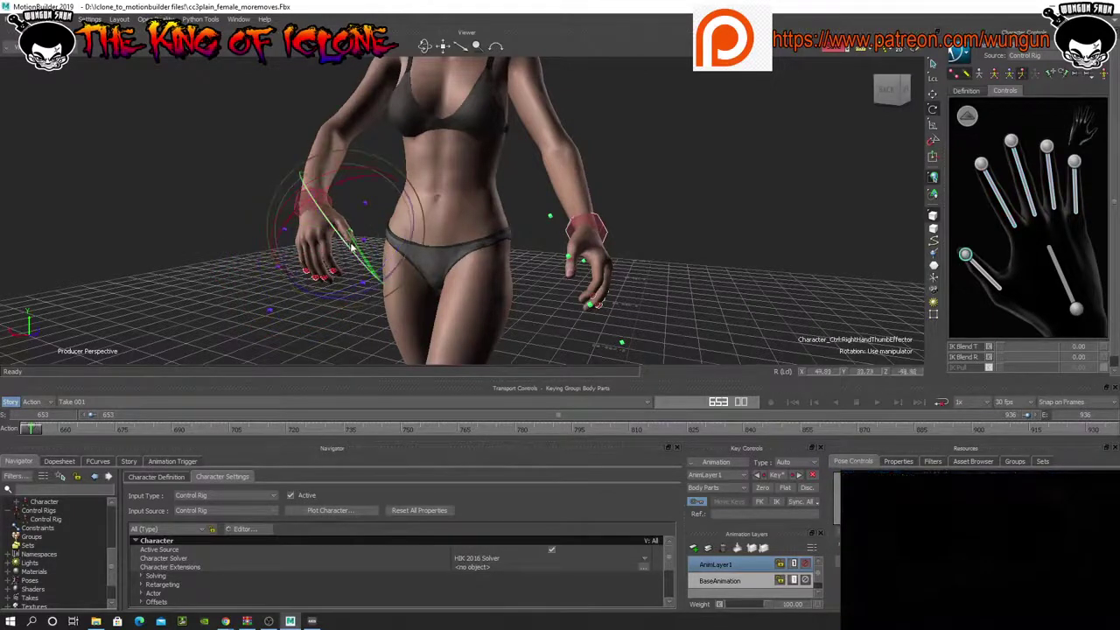
left_click_drag(354, 250, 407, 267)
scroll(573, 226, "down", 3)
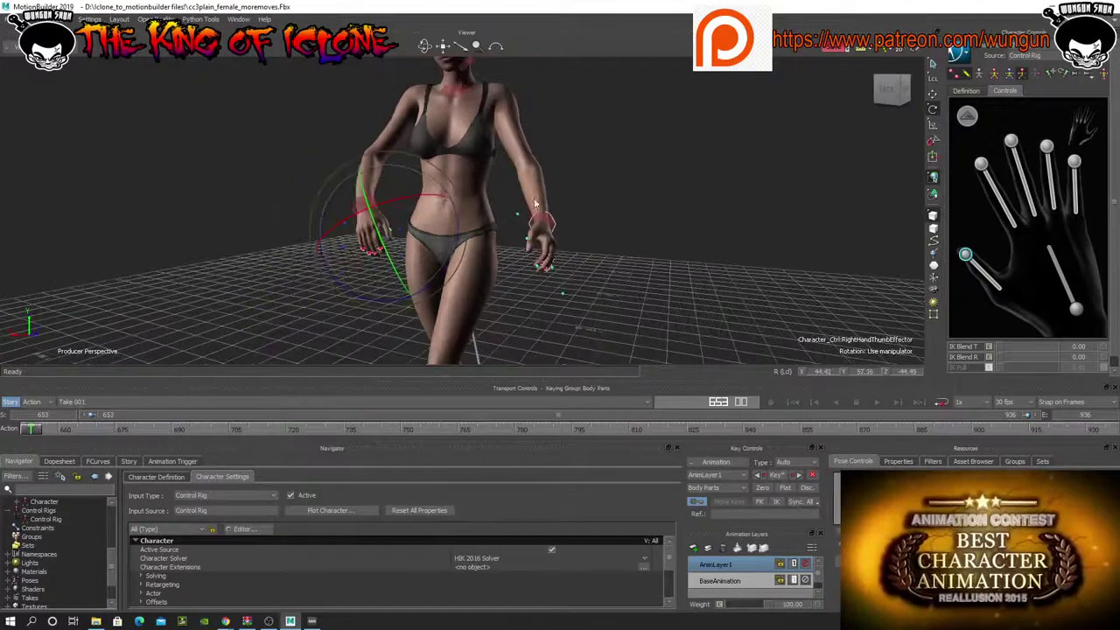
- At frame 679, rotate the left thumb effector to about 20° on X, 8° on Y and 93° on Z
left_click_drag(423, 44, 441, 44)
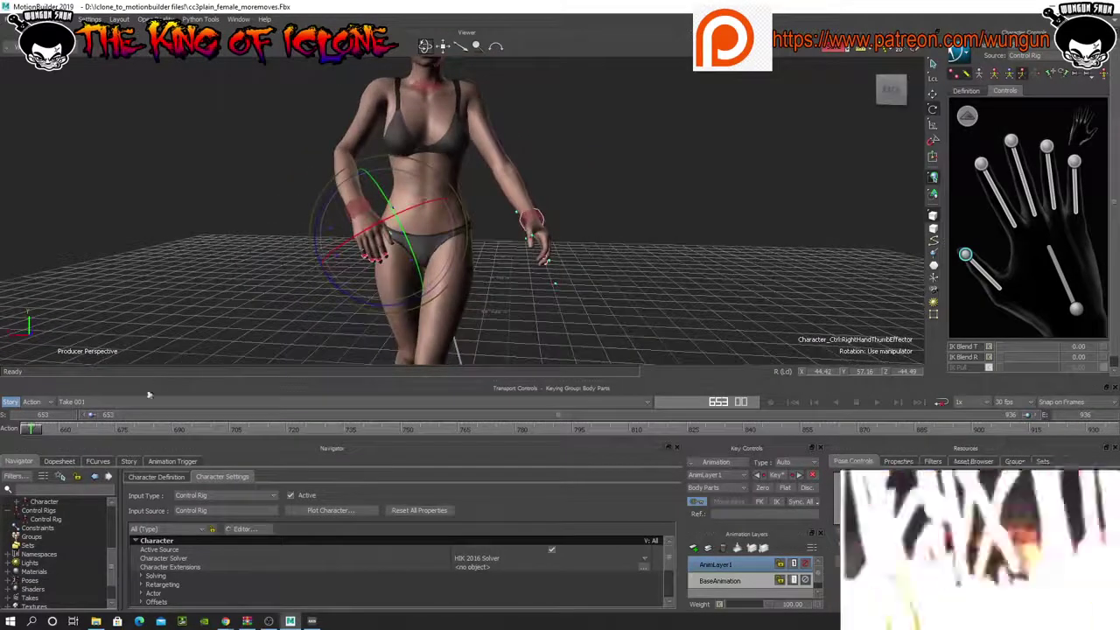
left_click_drag(29, 437, 129, 440)
mouse_move(424, 44)
left_mouse_down()
mouse_move(437, 45)
mouse_move(434, 56)
mouse_move(424, 49)
left_mouse_up()
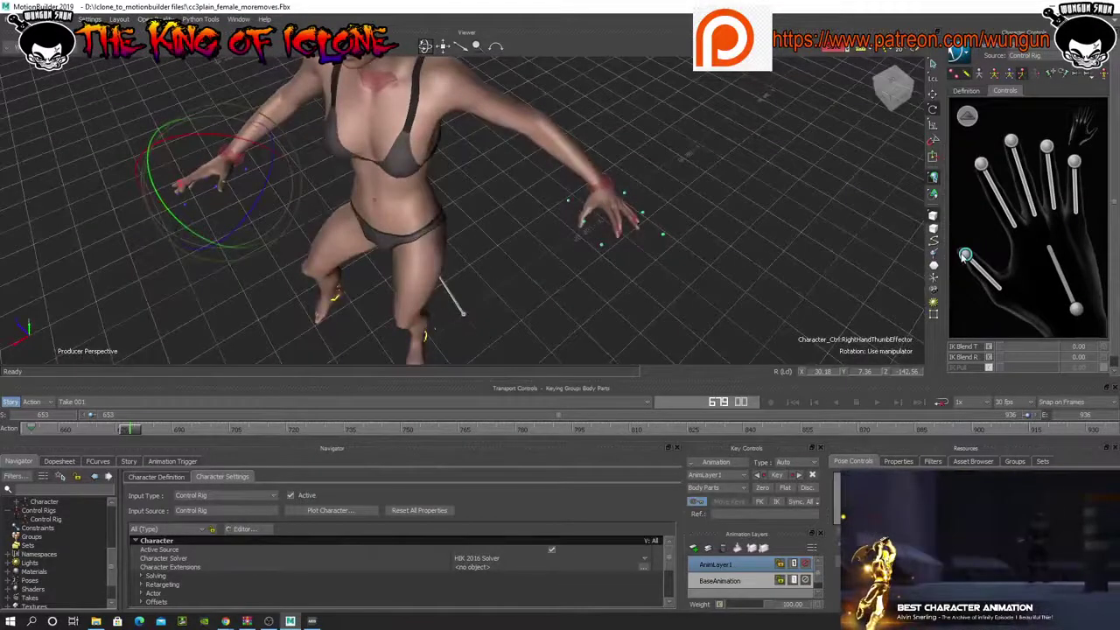
left_click(1082, 131)
left_click(1092, 255)
left_click_drag(523, 258, 547, 272)
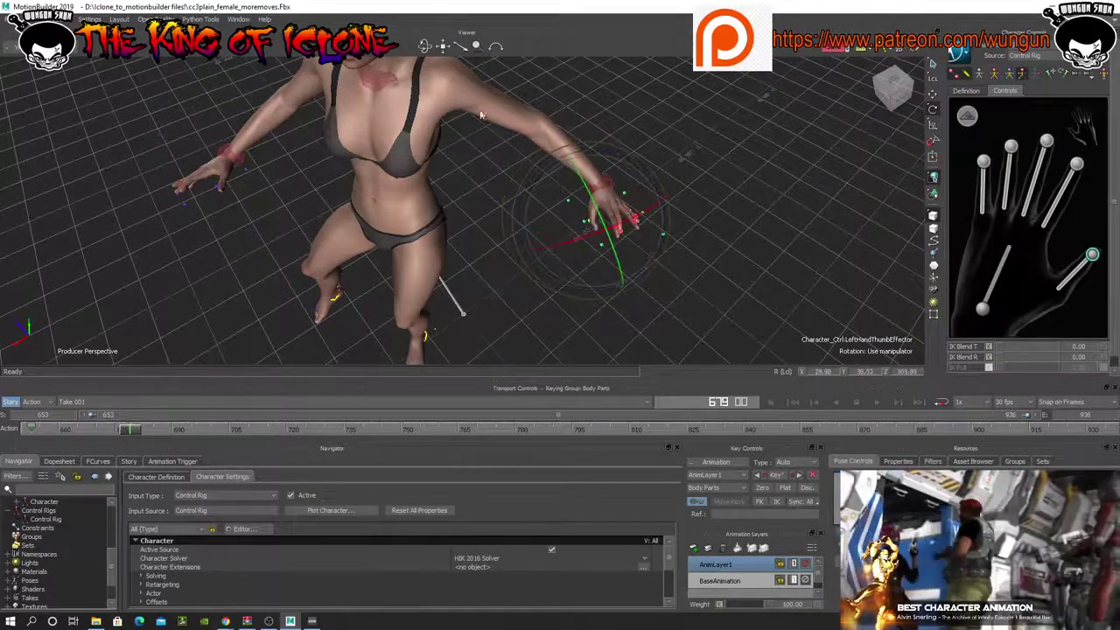
left_click_drag(424, 46, 437, 26)
scroll(637, 231, "up", 3)
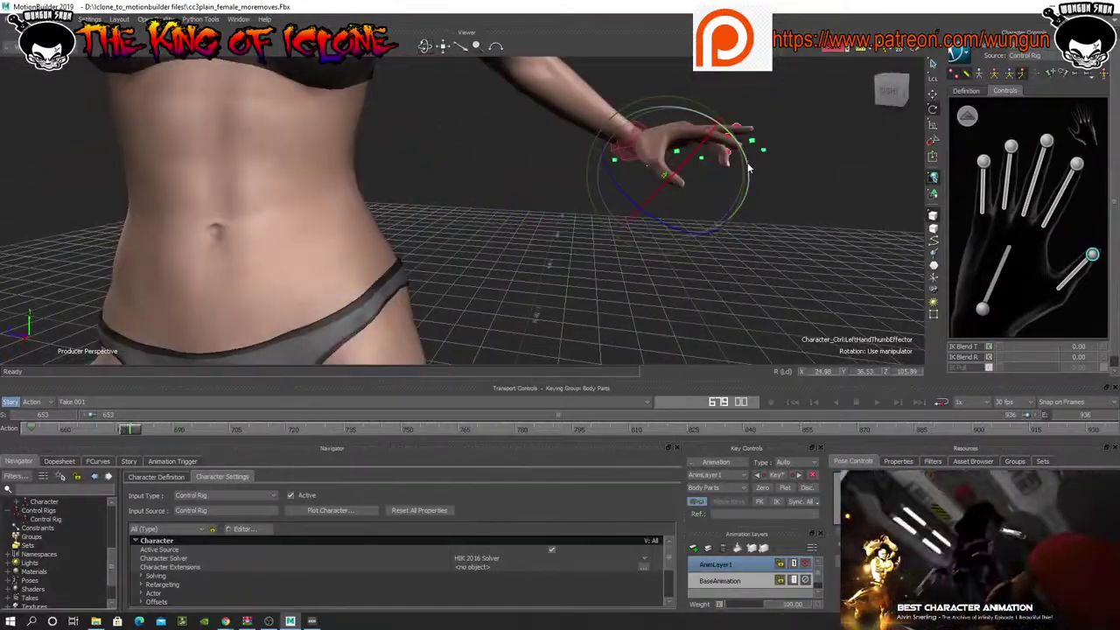
left_click_drag(748, 168, 748, 146)
- Rotate the left wrist effector to about -80° on Y and -142° on Z at frame 679
scroll(479, 256, "down", 3)
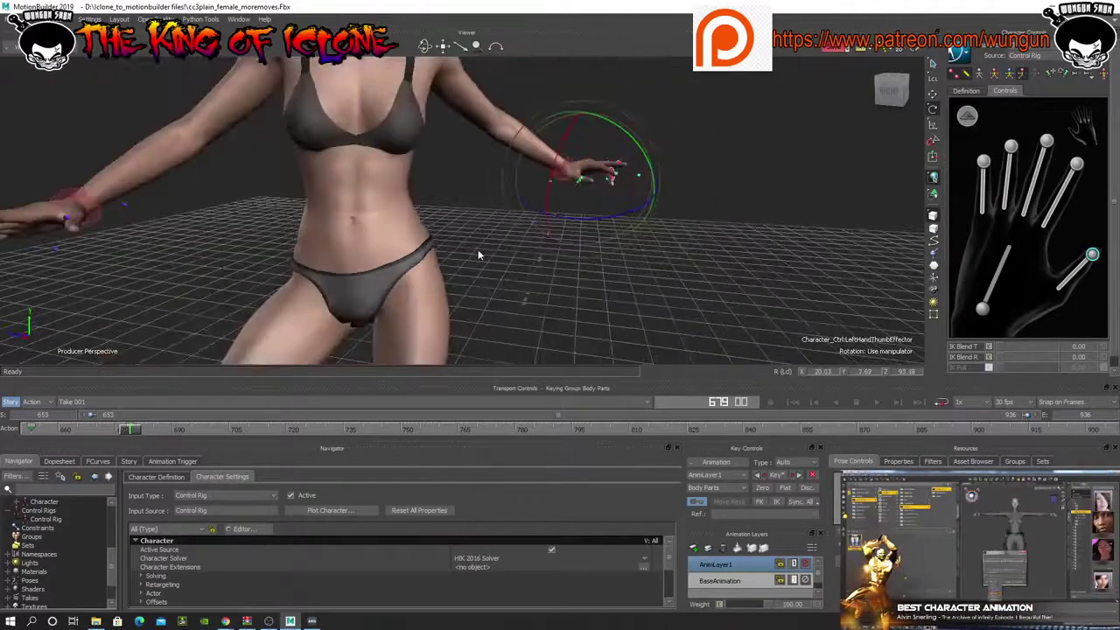
left_click_drag(425, 46, 426, 46)
left_click_drag(430, 263, 431, 152, "ctrl+shift")
left_click_drag(425, 46, 868, 186)
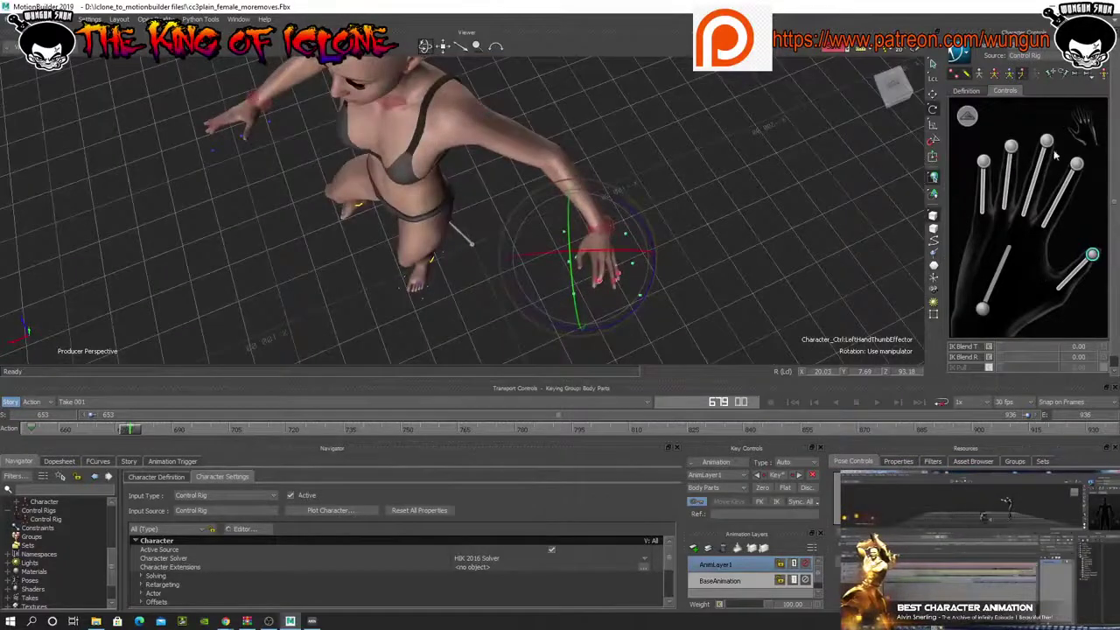
left_click(1091, 134)
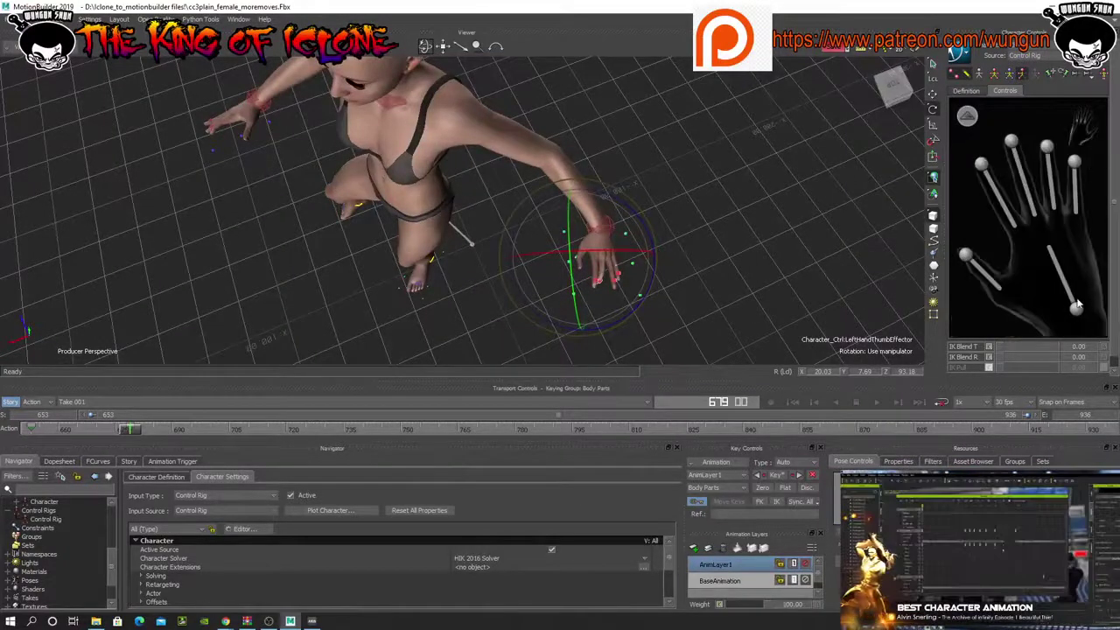
left_click(1083, 129)
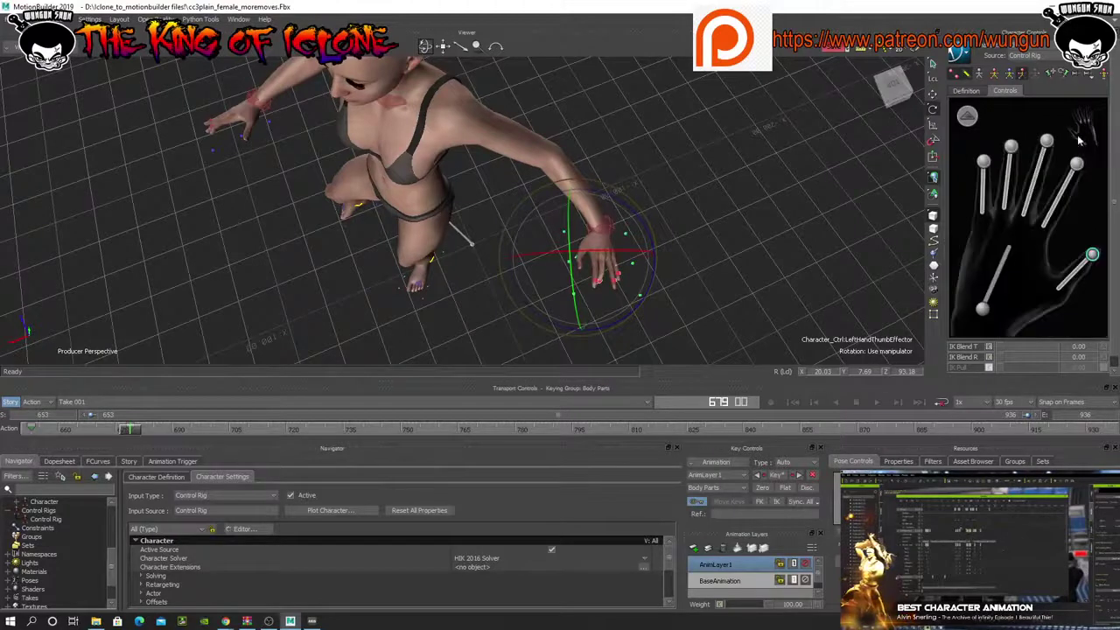
left_click(968, 115)
left_click(1072, 219)
left_click_drag(579, 289, 602, 291)
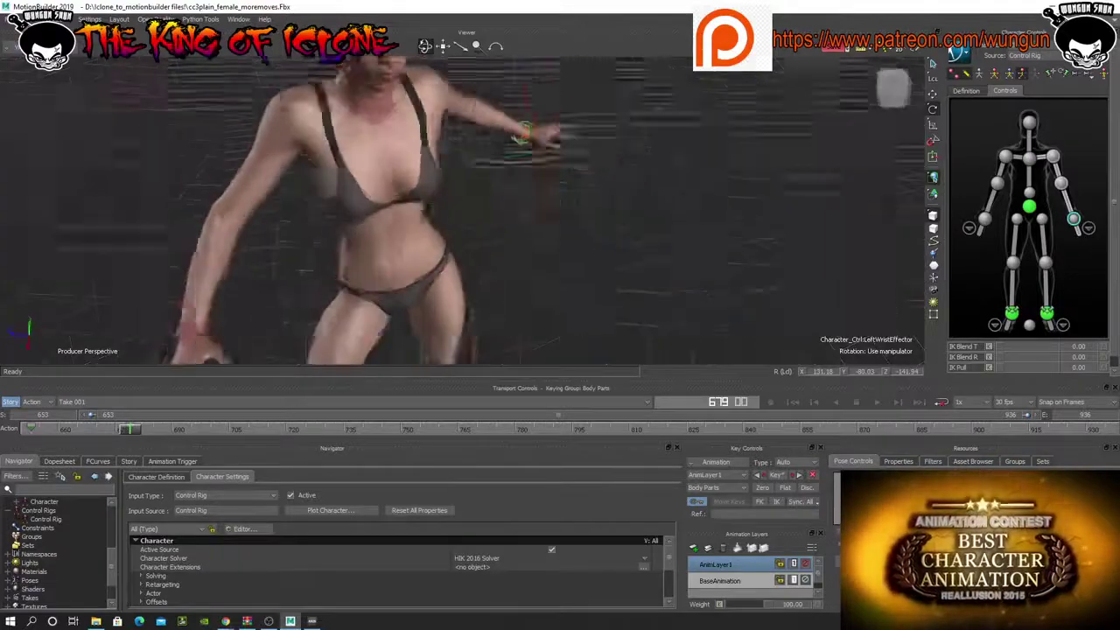
left_click_drag(425, 46, 446, 47)
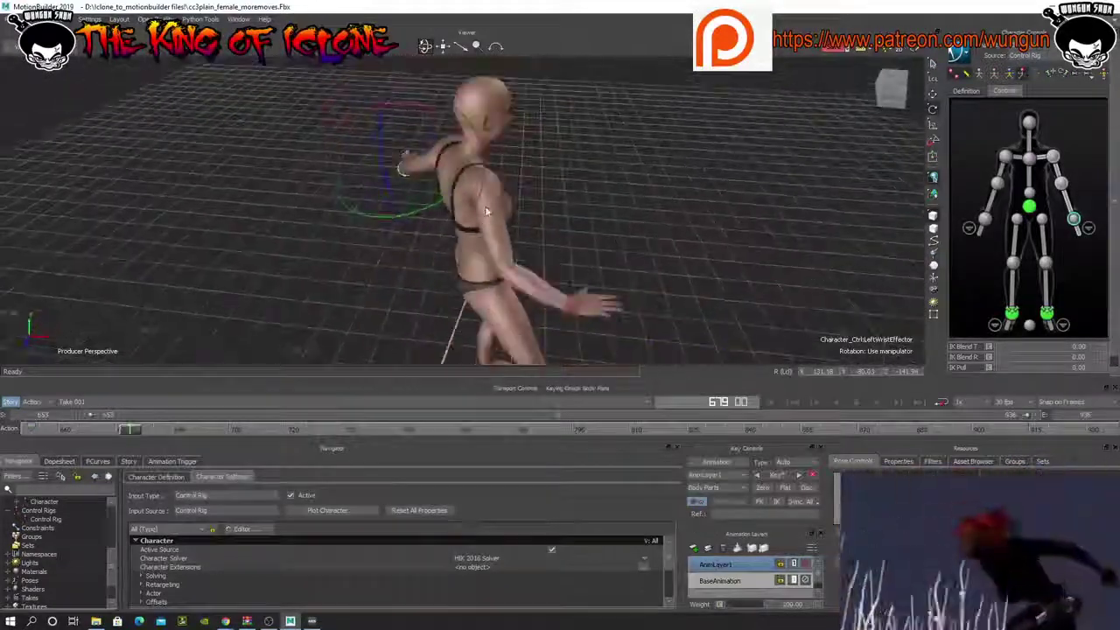
- Rotate the right wrist effector to about -152° on X, -4° on Y and 173° on Z
left_click(985, 220)
left_click_drag(512, 345, 510, 337)
left_click_drag(423, 47, 280, 42)
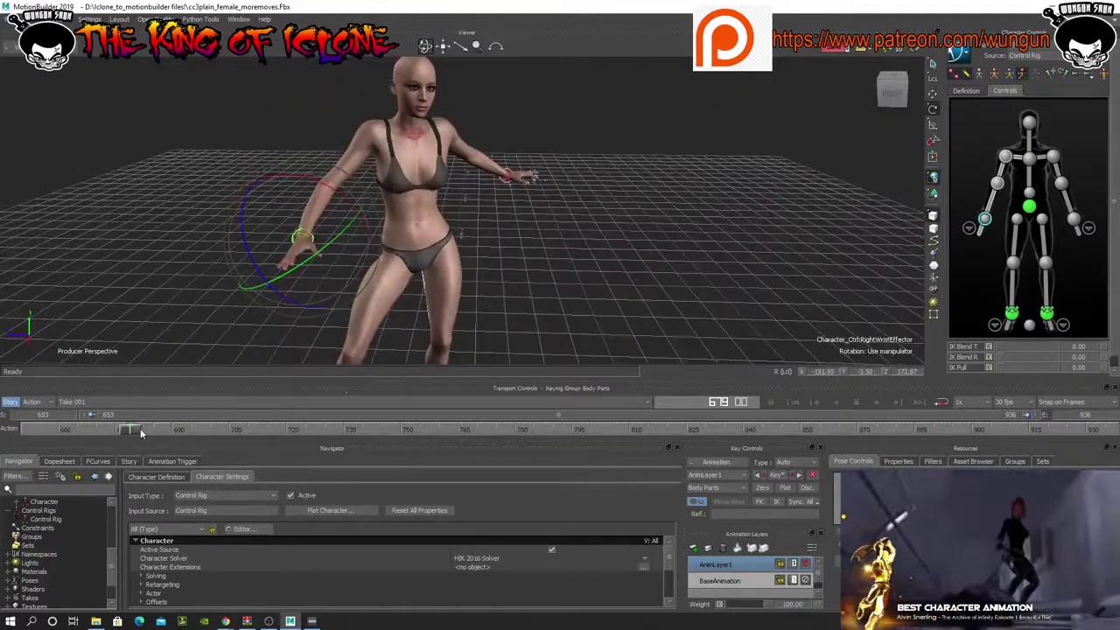
- At frame 714, rotate the left wrist effector to about -42° on X, 21° on Y and -2° on Z
left_click_drag(143, 431, 261, 456)
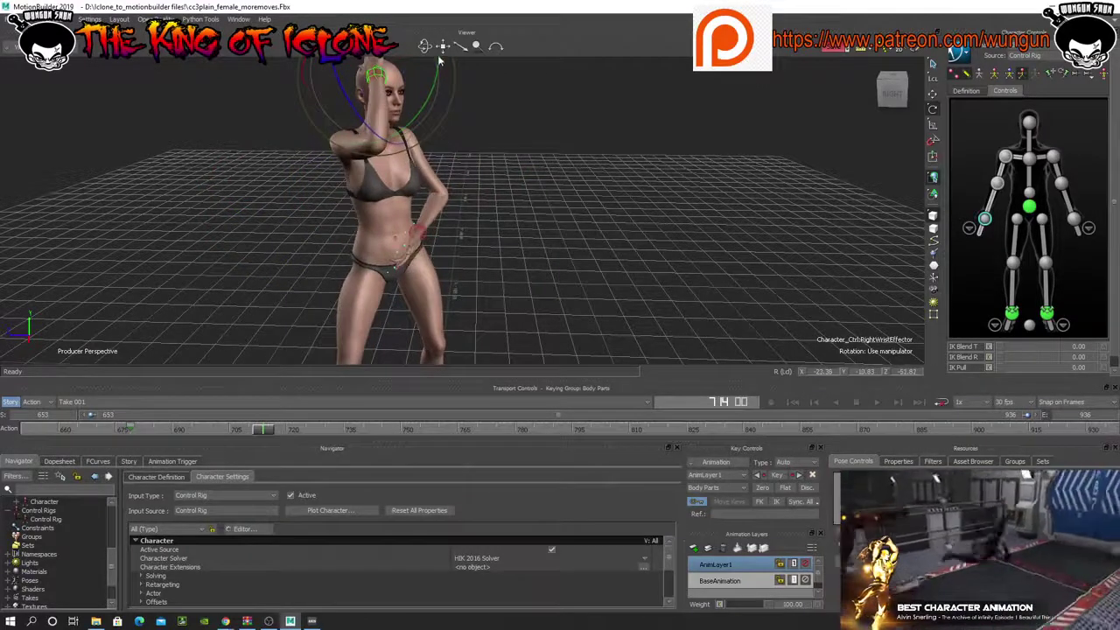
left_click_drag(424, 47, 354, 63)
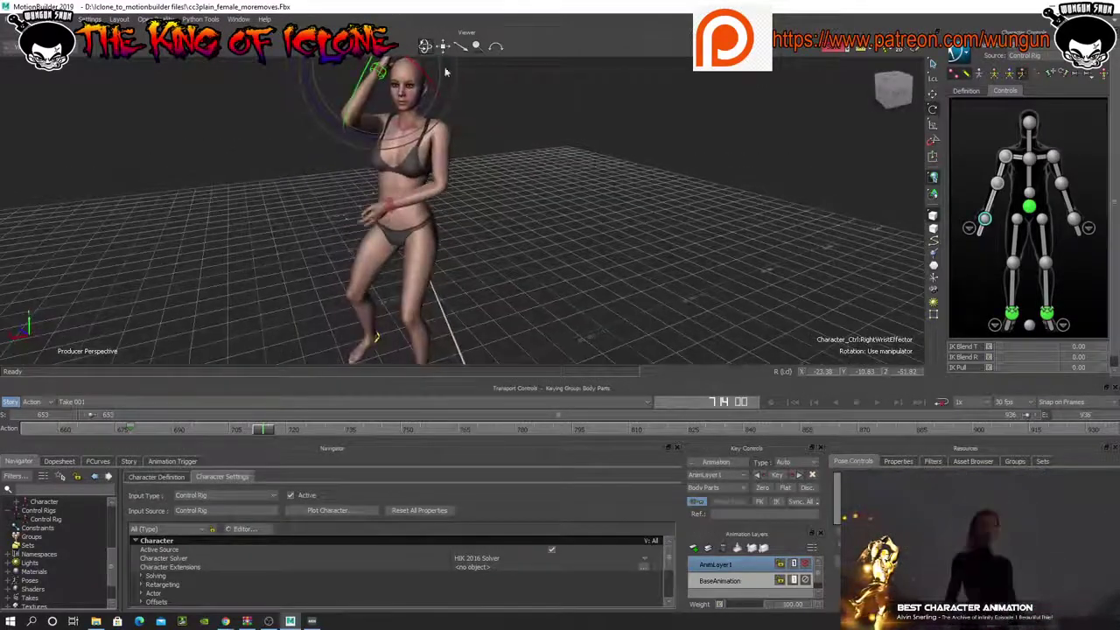
scroll(493, 203, "up", 3)
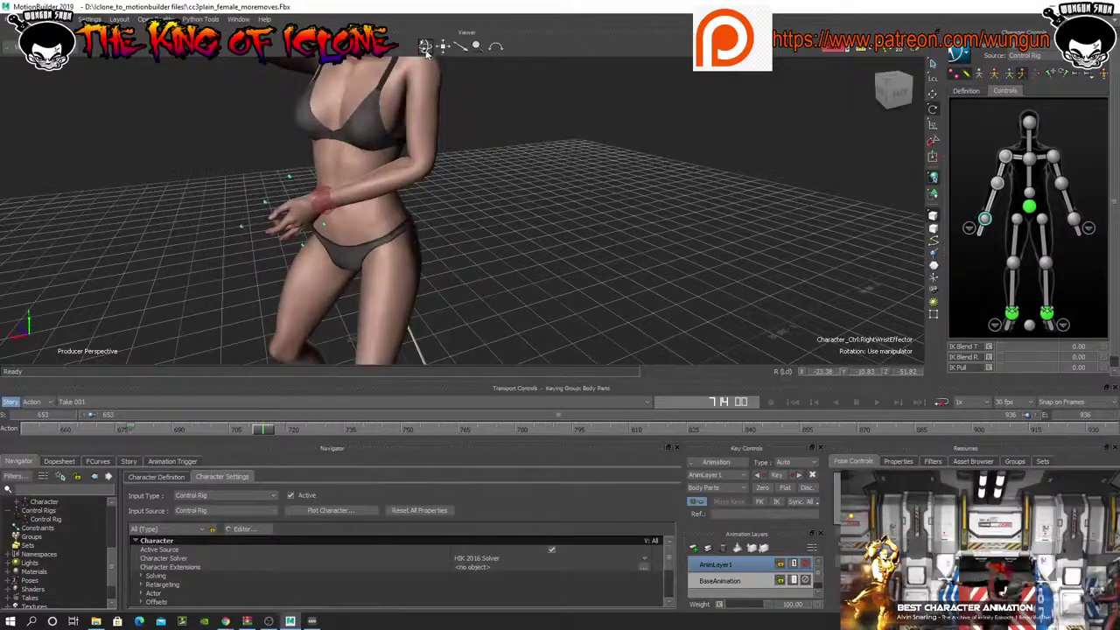
left_click_drag(427, 51, 444, 94)
left_click(1073, 220)
left_click_drag(382, 217, 362, 163)
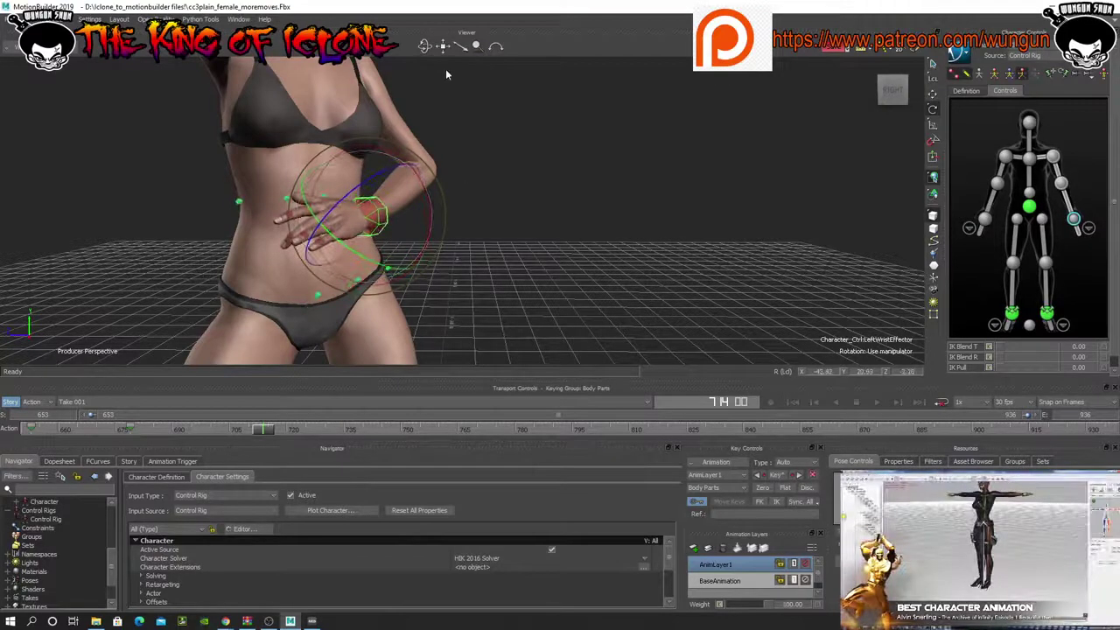
left_click_drag(425, 46, 363, 46)
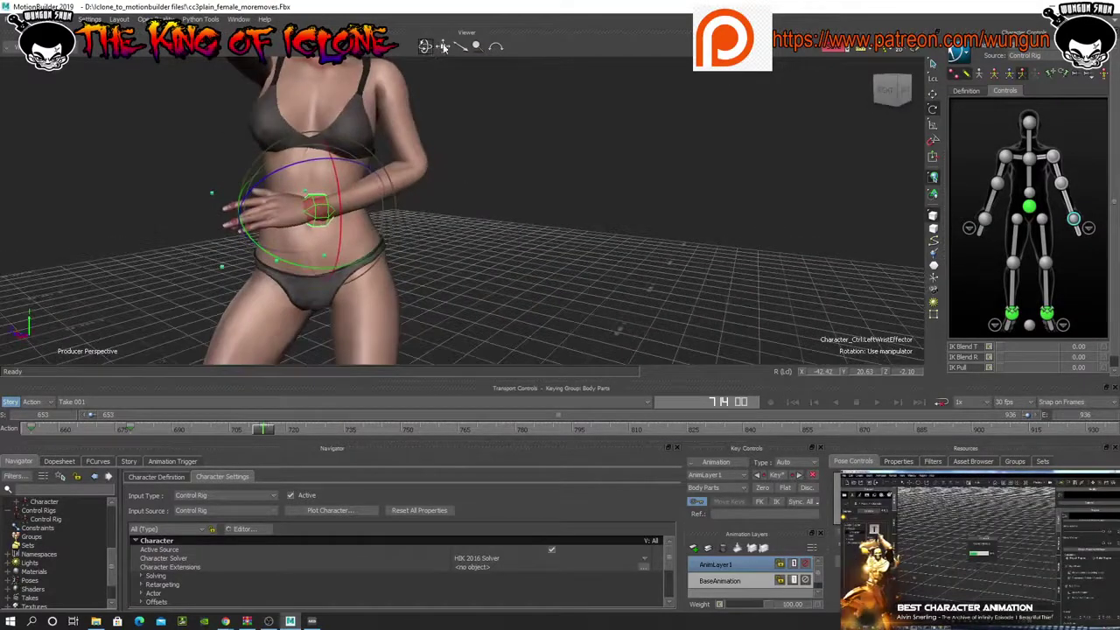
left_click_drag(443, 47, 436, 143)
scroll(469, 189, "down", 3)
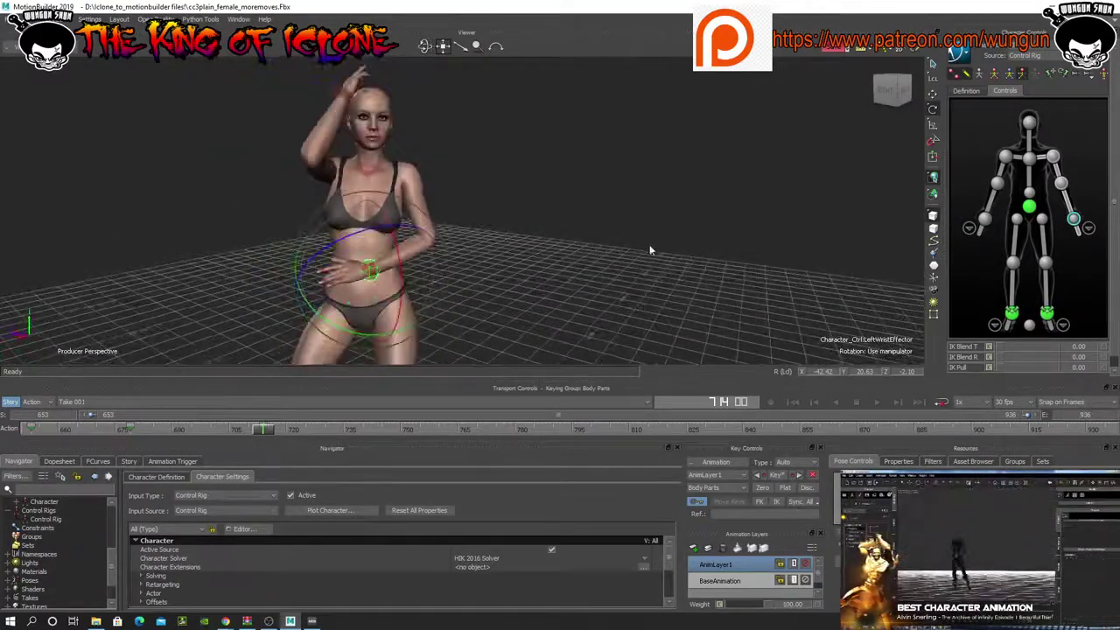
- At frame 726, reset the rotations of the right hand's four fingers and thumb to zero
left_click(1006, 158)
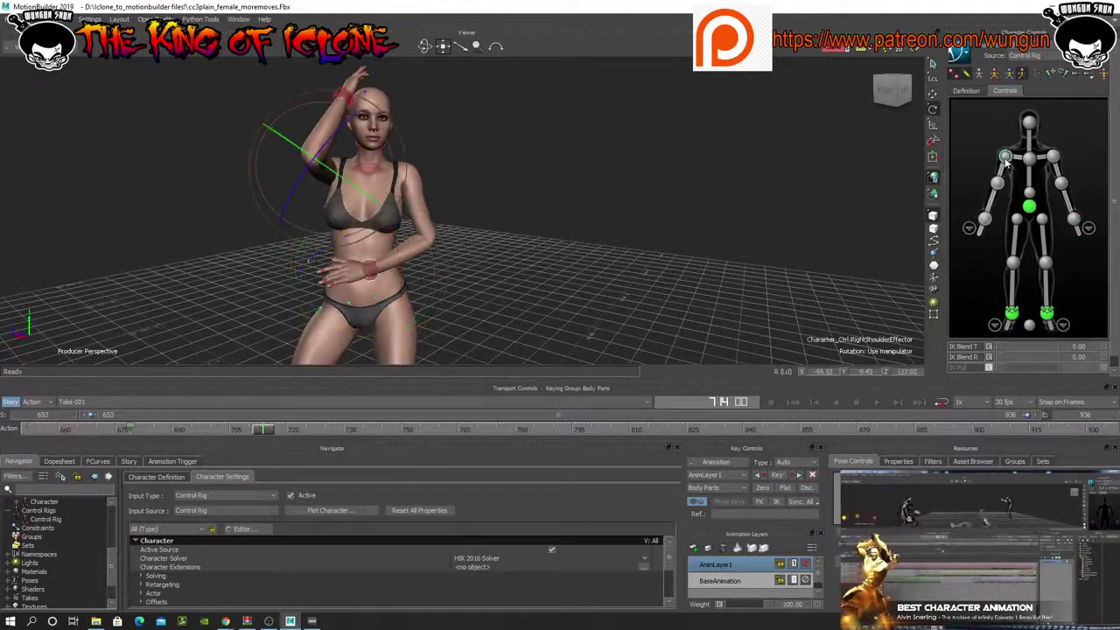
left_click(1075, 219)
left_click_drag(265, 432, 309, 450)
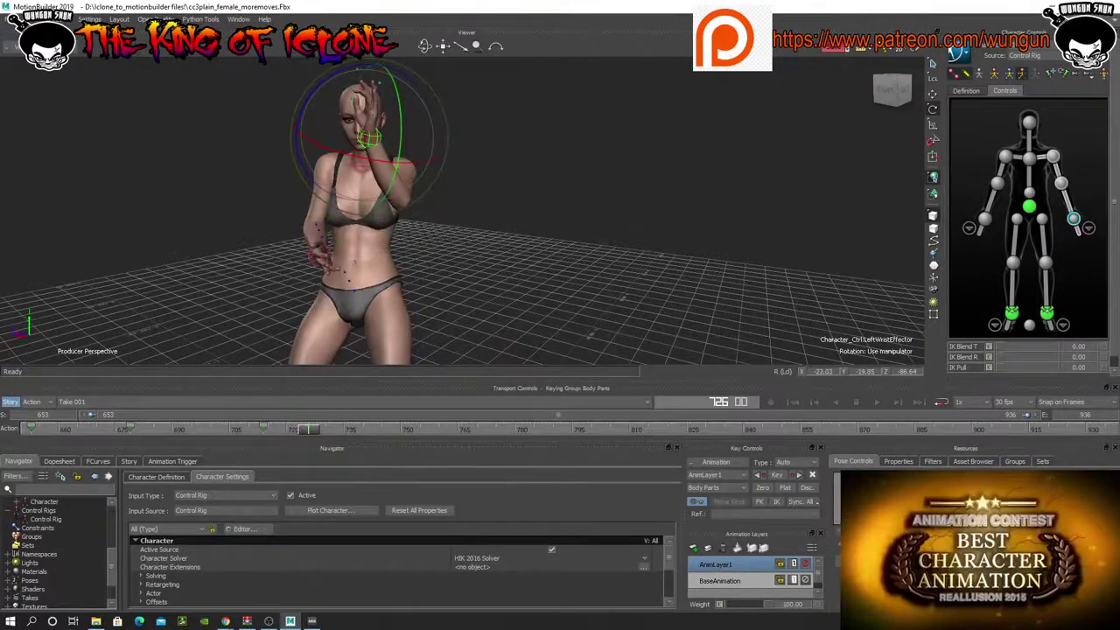
left_click(984, 221)
left_click(970, 228)
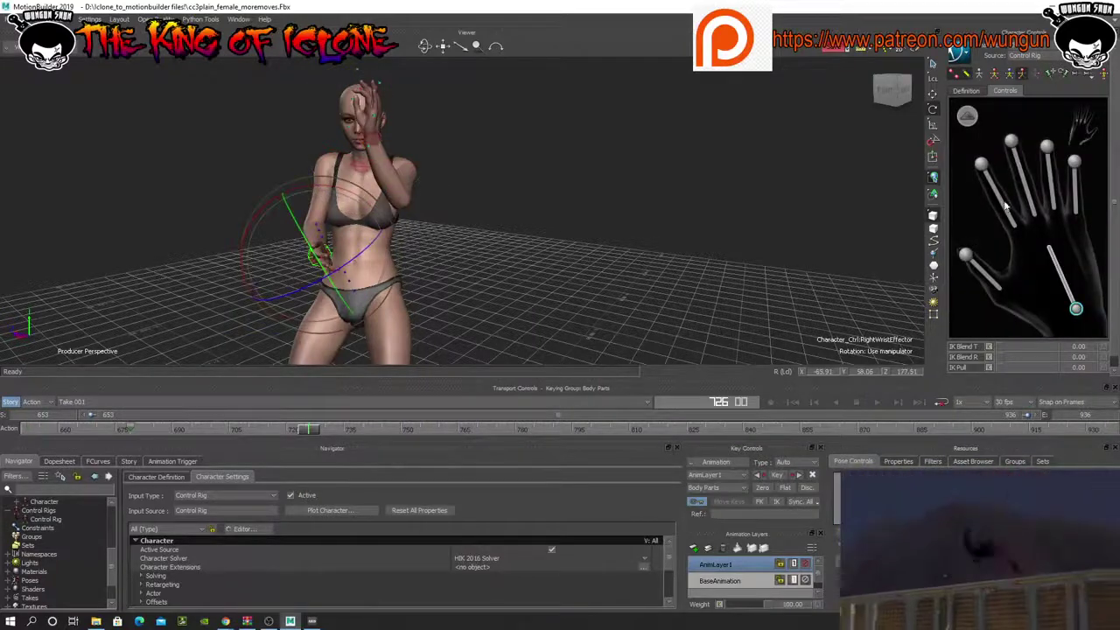
left_click(1006, 204)
left_click(1043, 194)
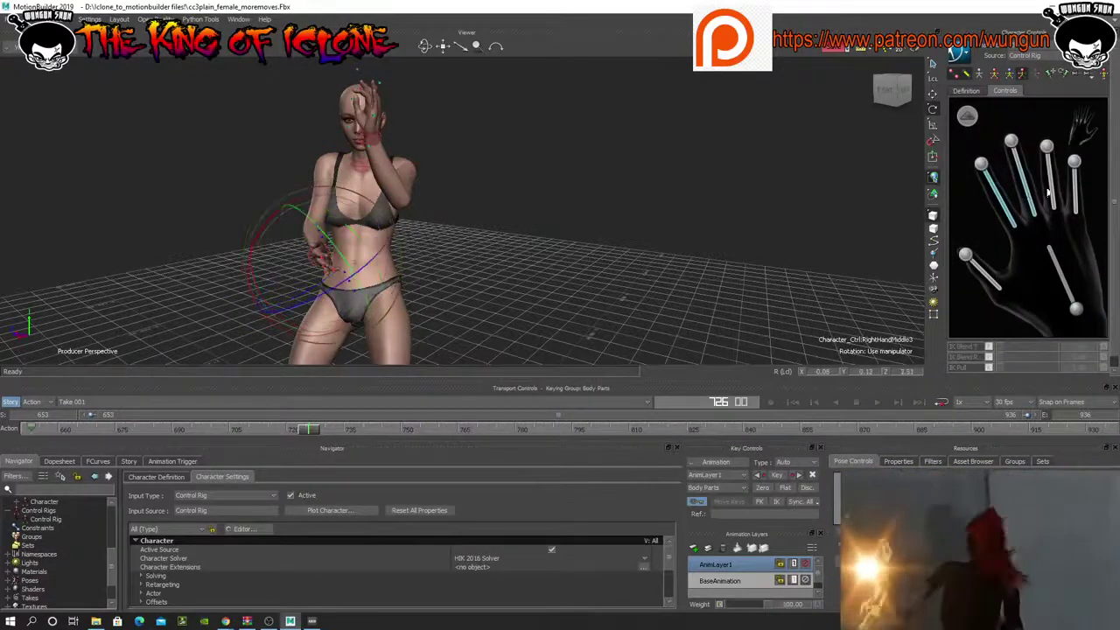
left_click(1057, 203)
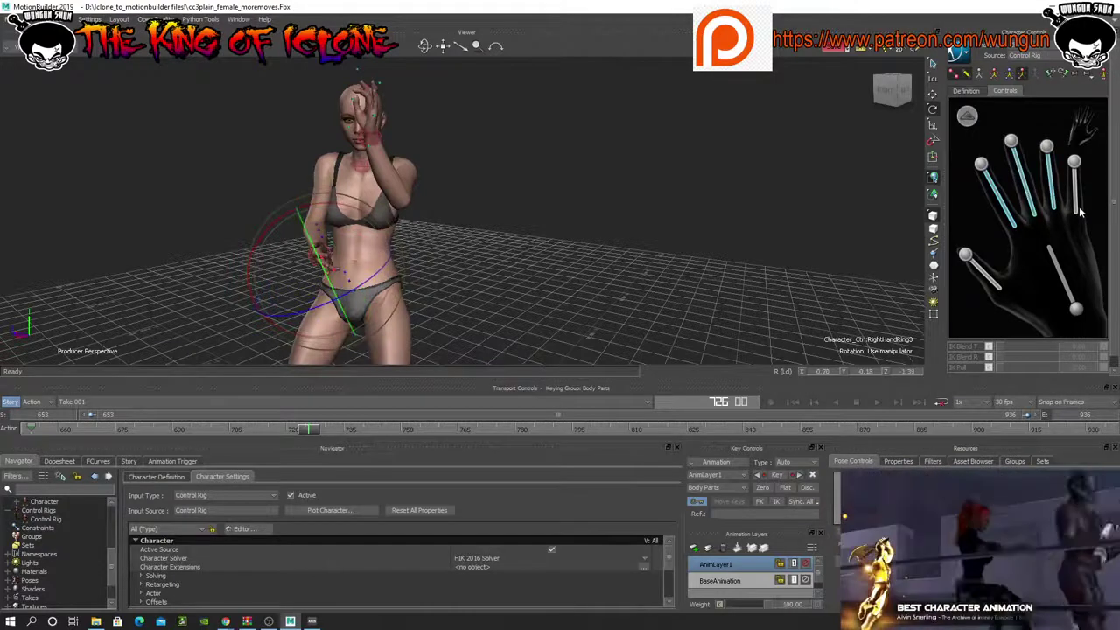
left_click(1078, 205)
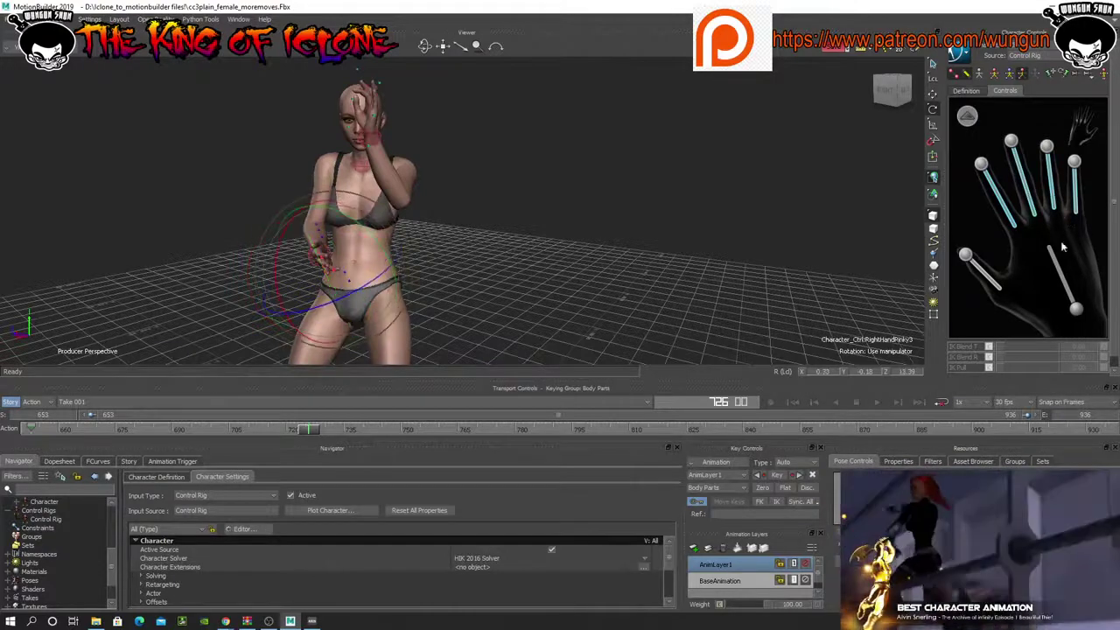
left_click(992, 281)
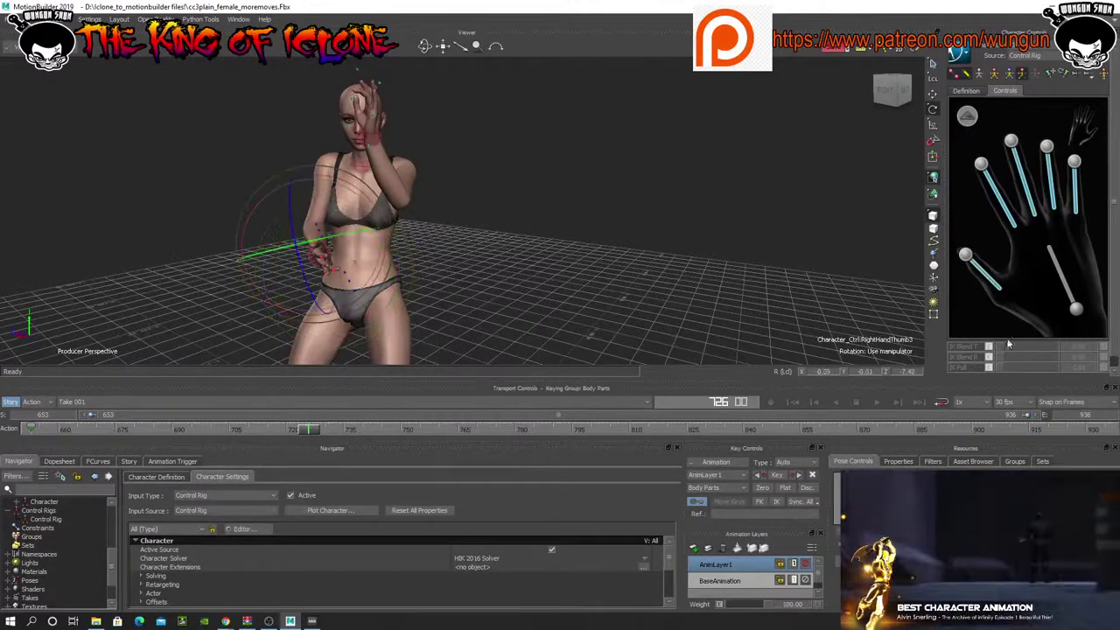
key("ctrl+z")
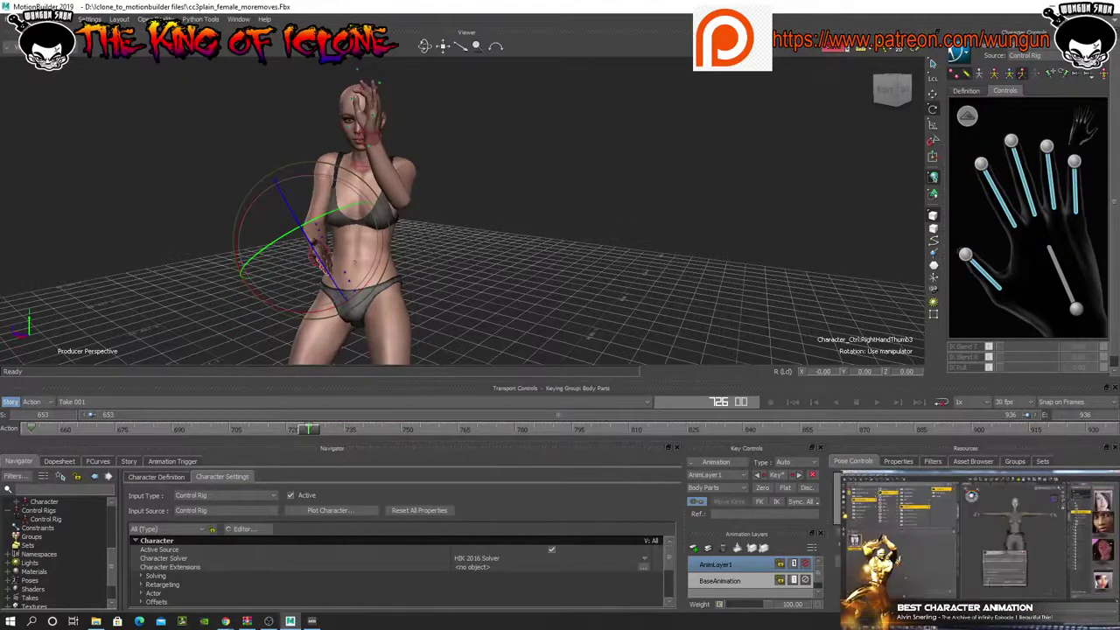
- Rotate the four right-hand fingers together to about 17° around their local Z axis, leaving the thumb out
left_click_drag(423, 46, 455, 47)
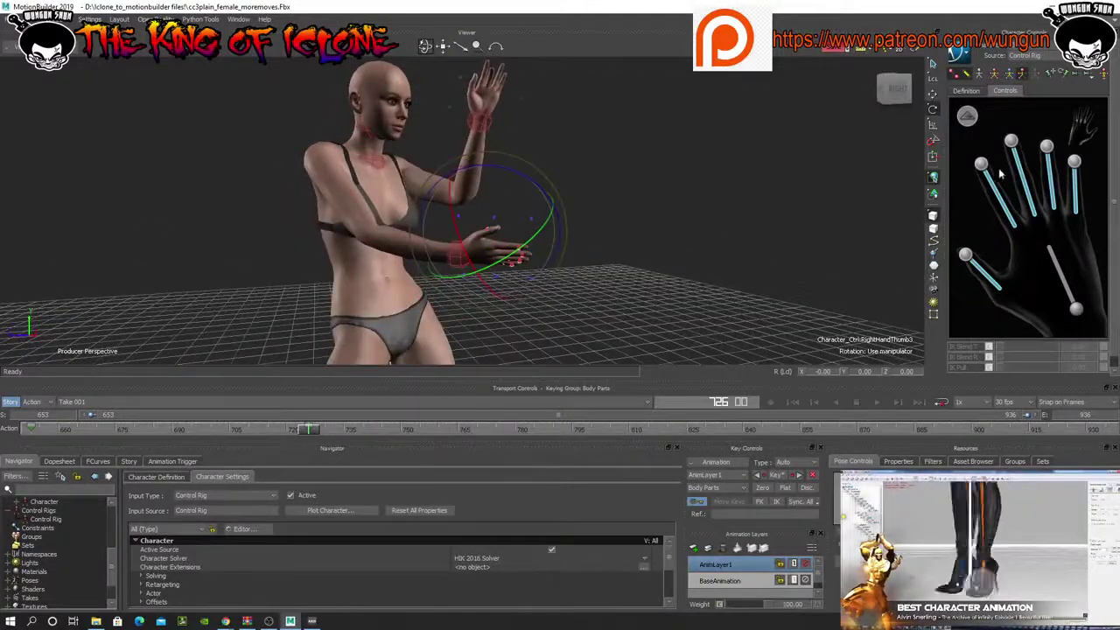
left_click(995, 285)
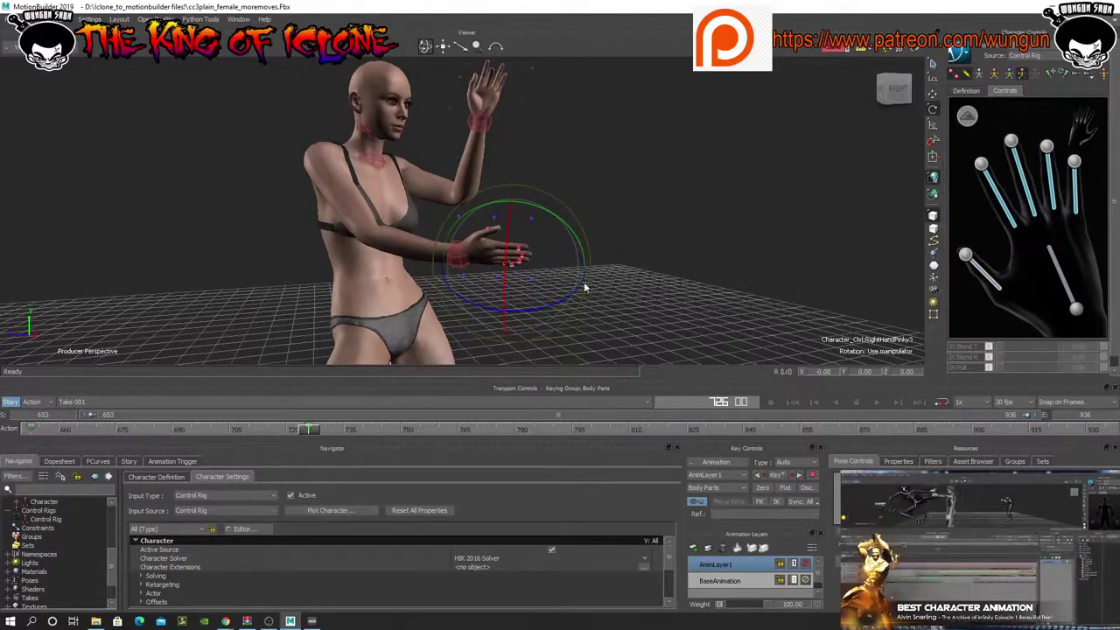
mouse_move(550, 305)
left_mouse_down()
mouse_move(560, 263)
mouse_move(571, 296)
mouse_move(519, 304)
mouse_move(528, 308)
left_mouse_up()
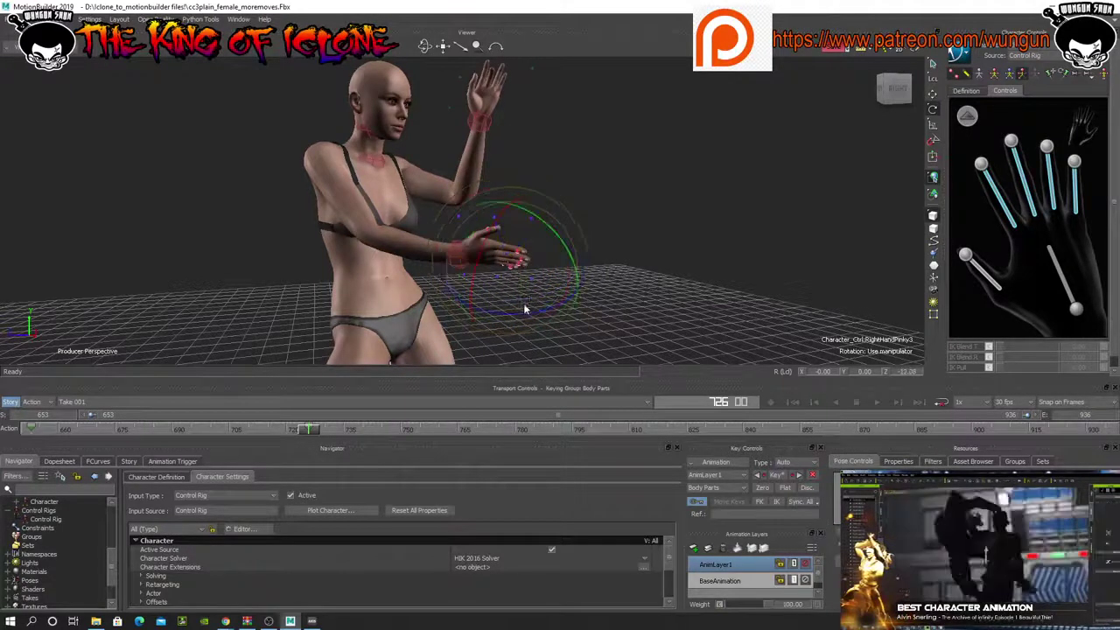
left_click(933, 81)
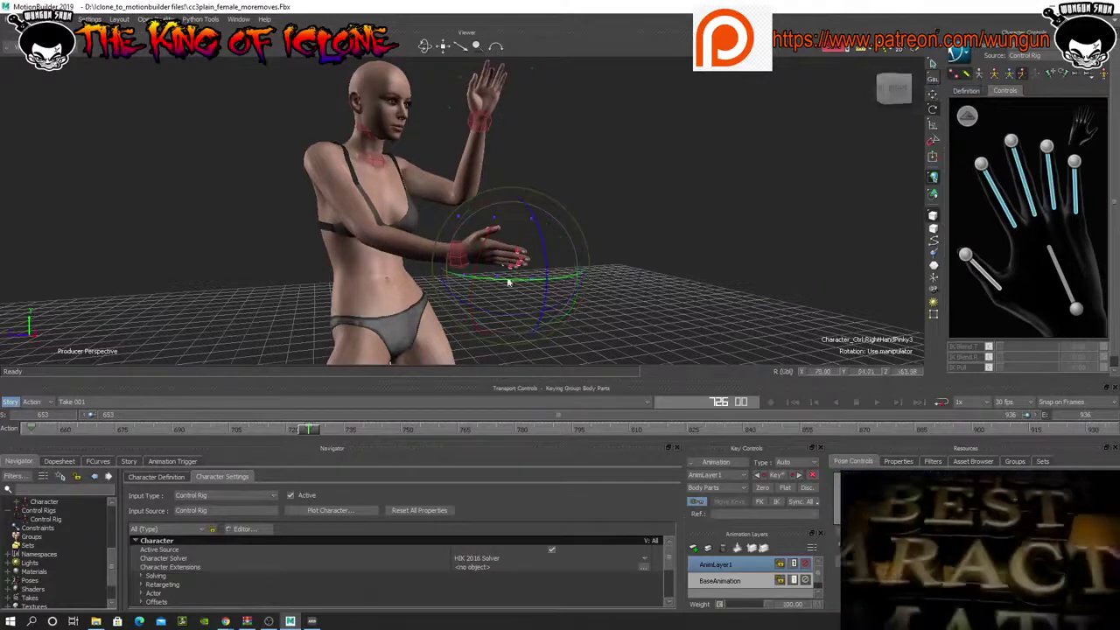
left_click_drag(542, 264, 544, 257)
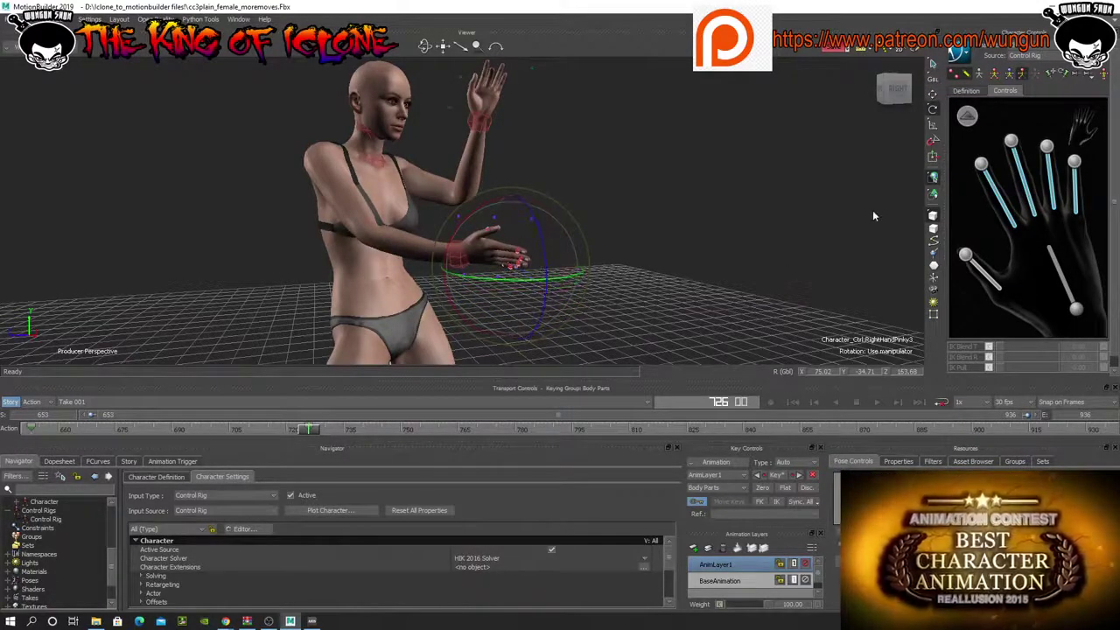
left_click_drag(424, 46, 410, 225)
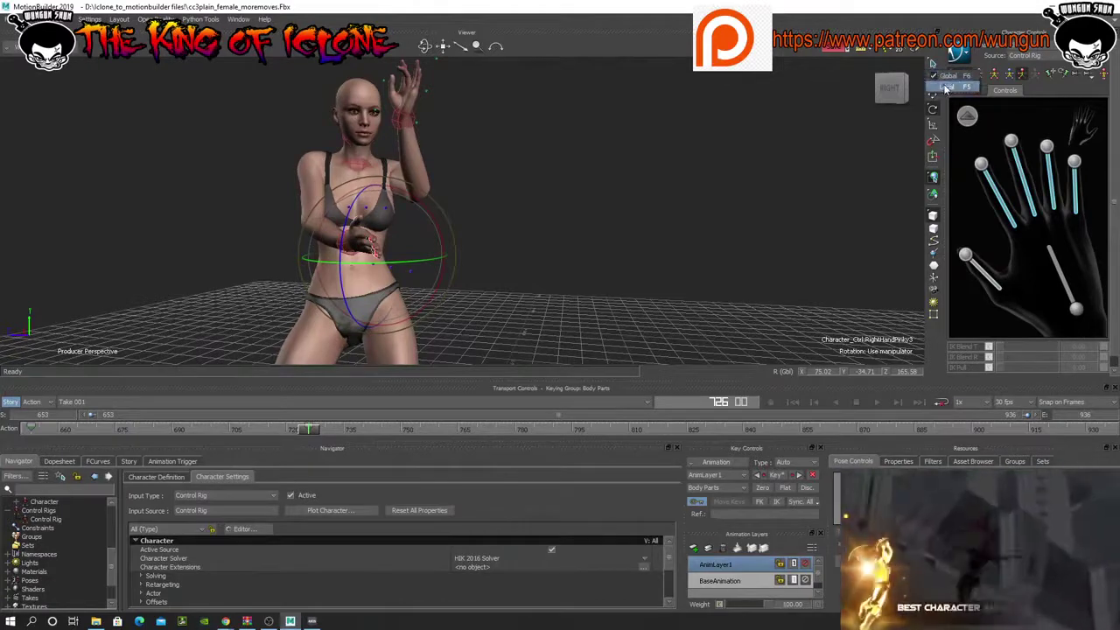
left_click(934, 79)
left_click_drag(417, 265, 432, 258)
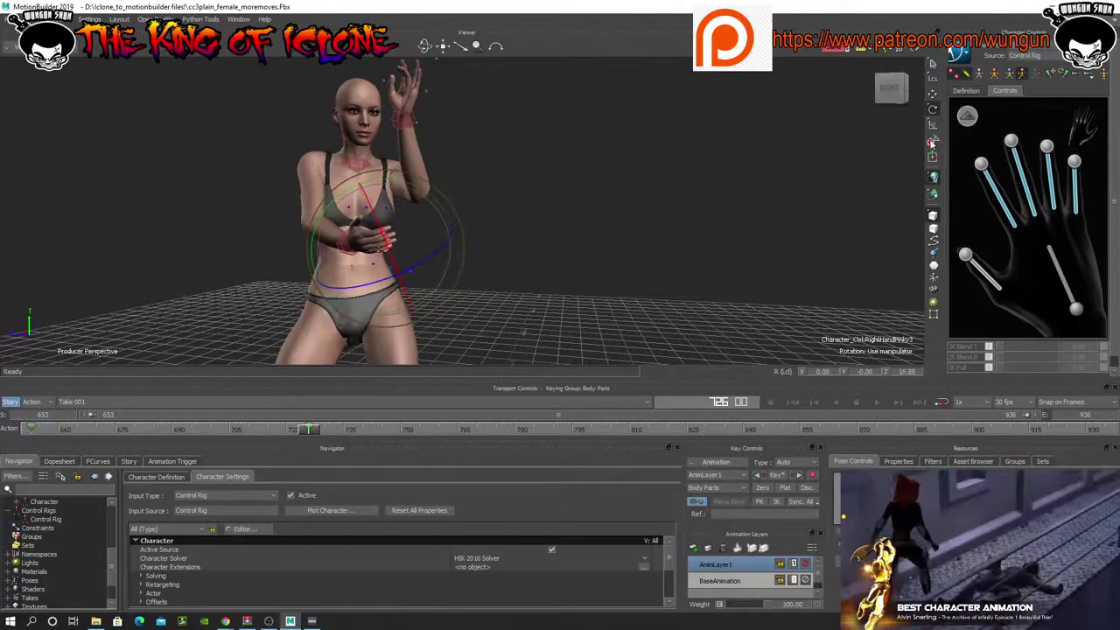
- Rotate the right wrist effector to about -119° on X, 39° on Y and -161° on Z at frame 726
left_click(967, 119)
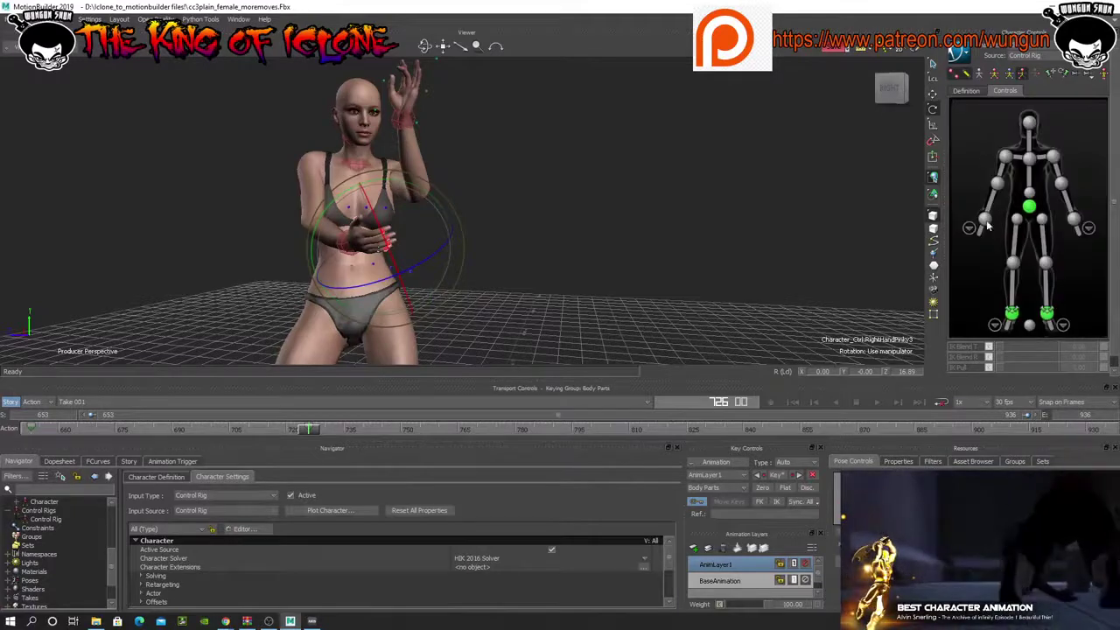
left_click(984, 220)
left_click_drag(274, 249, 367, 221)
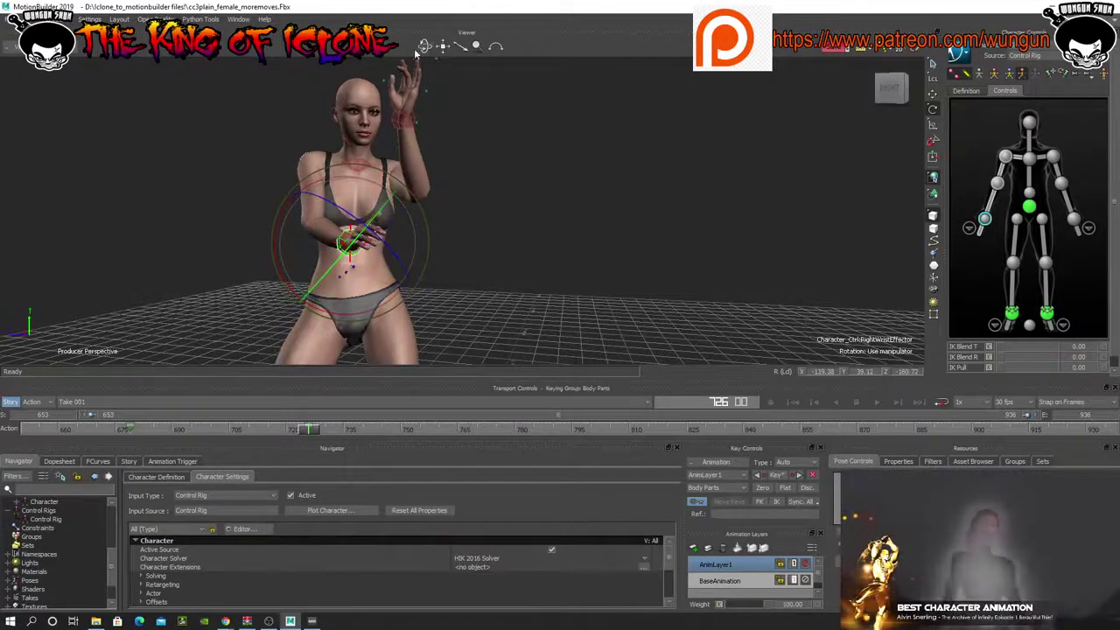
left_click_drag(424, 48, 428, 70)
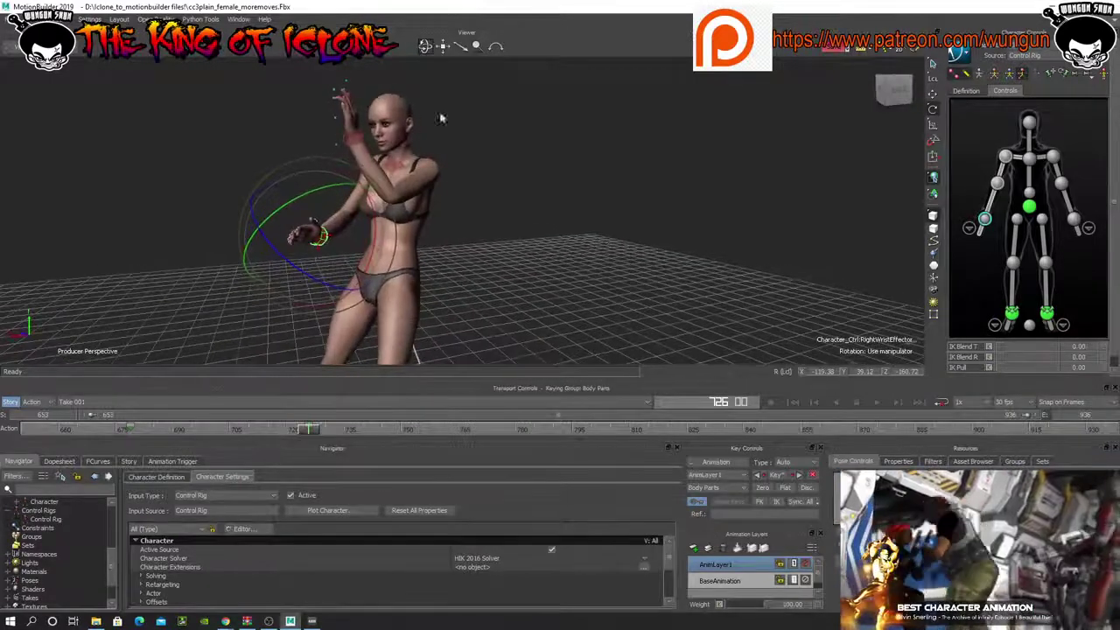
- At frame 710, select the right hand's thumb and rotate it to adjust its pose
left_click_drag(317, 432, 247, 436)
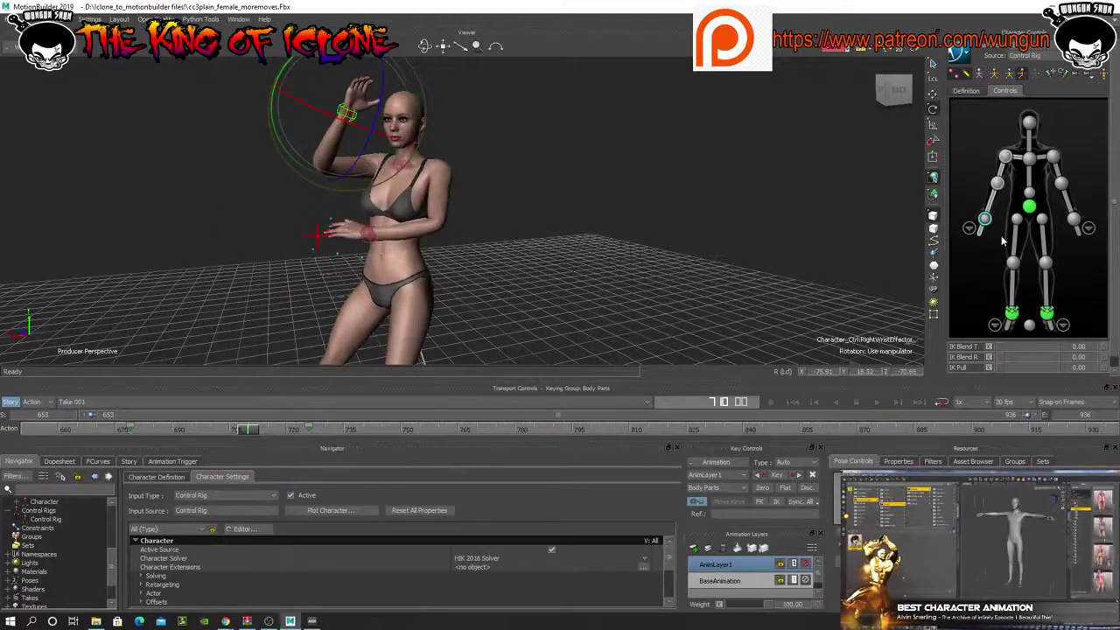
left_click(971, 231)
left_click(974, 266)
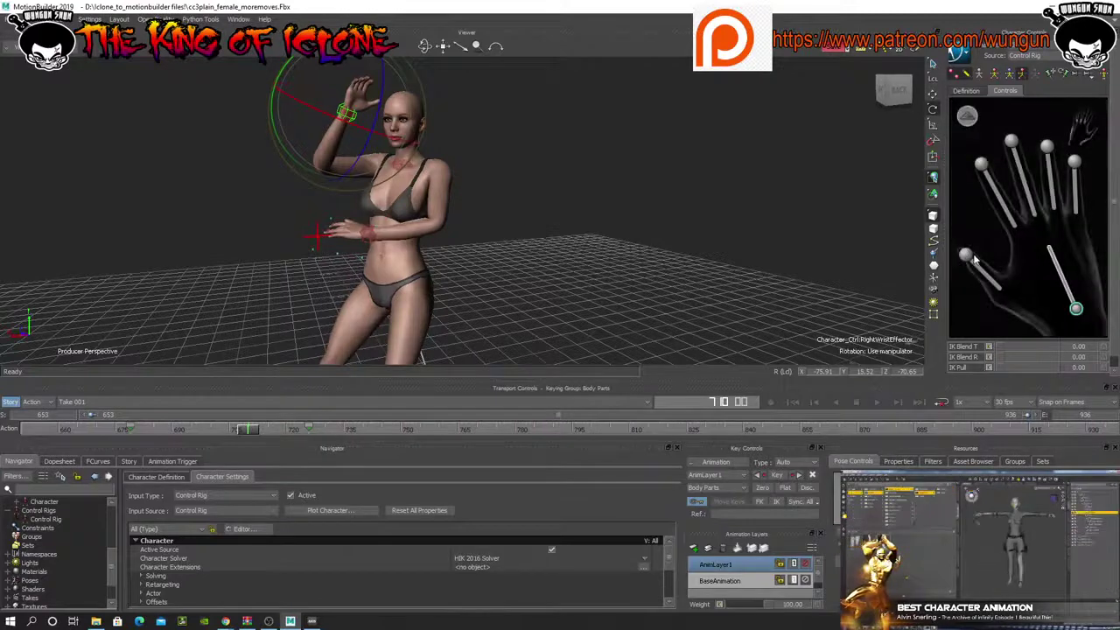
left_click_drag(428, 91, 409, 71)
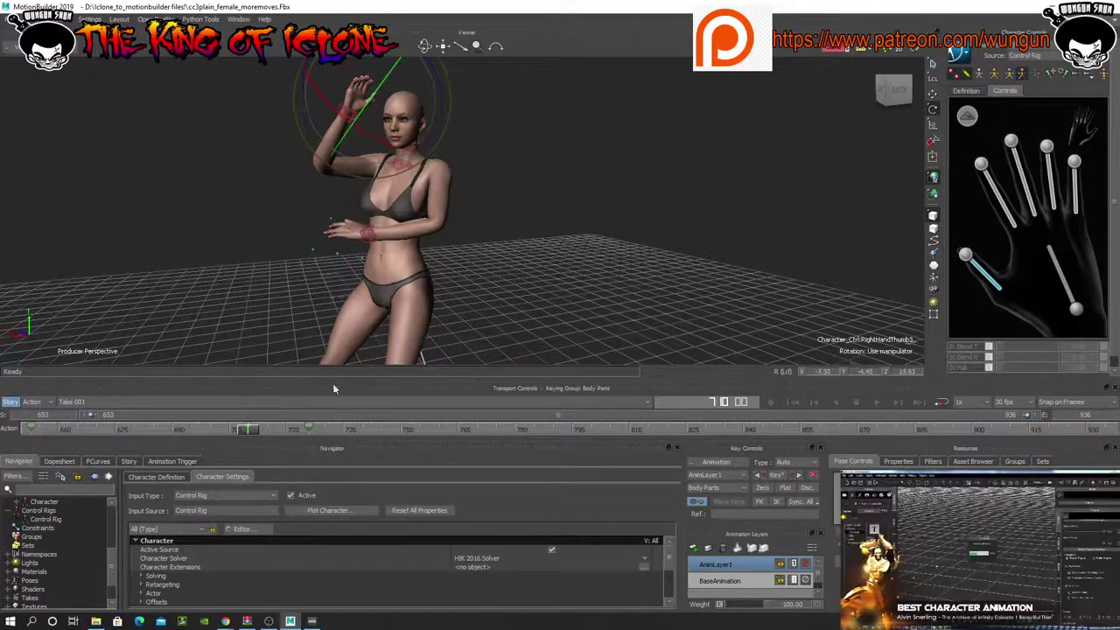
- Key the right shoulder effector's existing pose at frames 745 and 762
left_click_drag(249, 433, 416, 490)
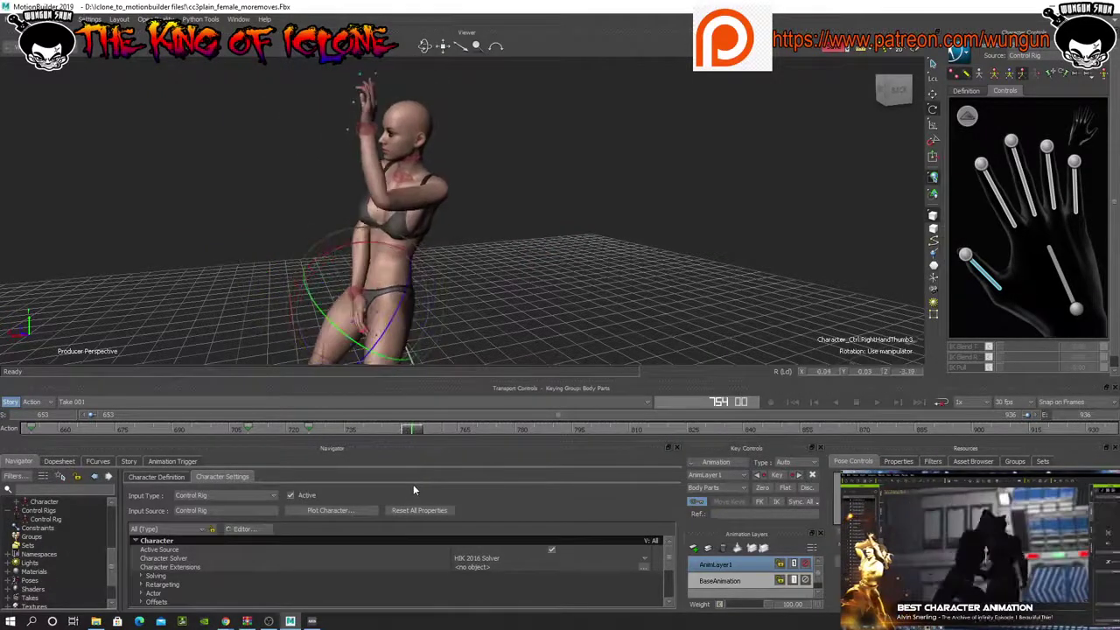
left_click_drag(426, 46, 490, 45)
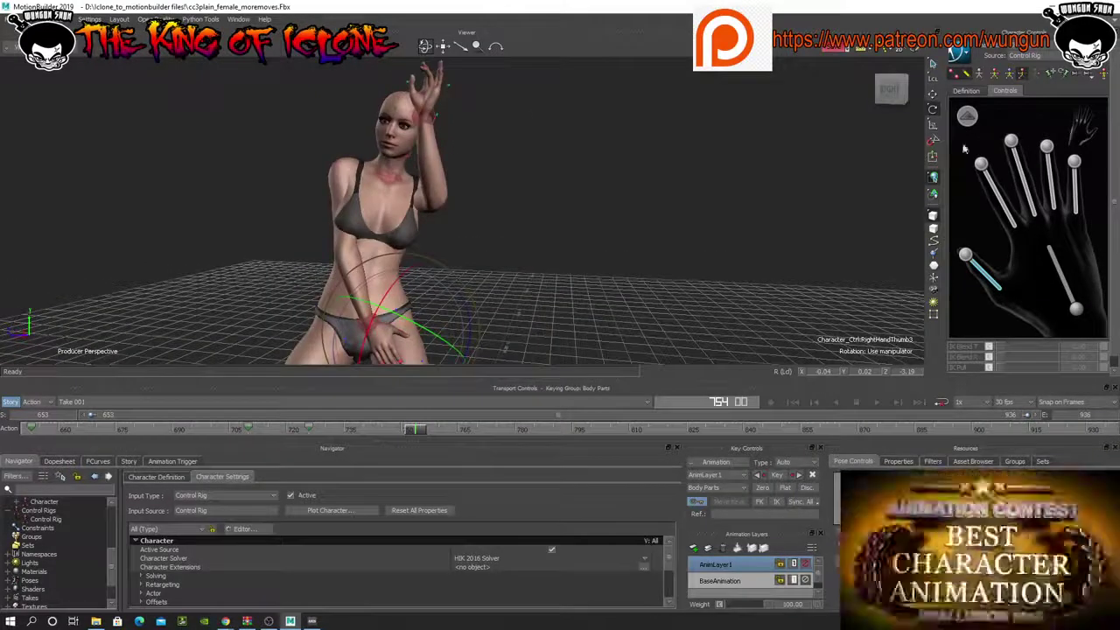
left_click(967, 116)
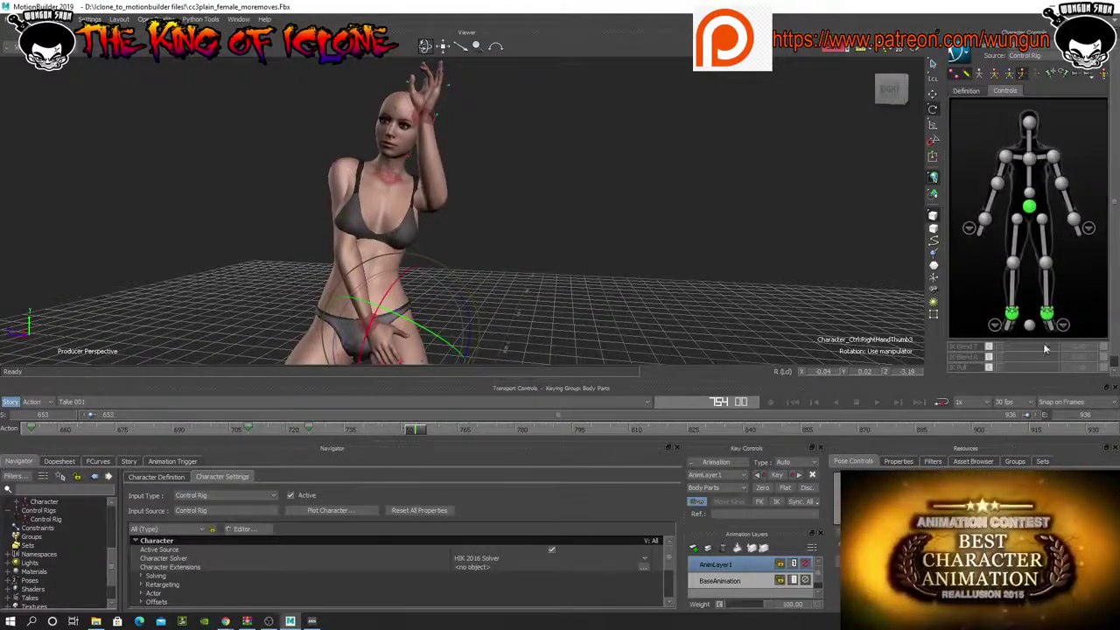
left_click(1006, 156)
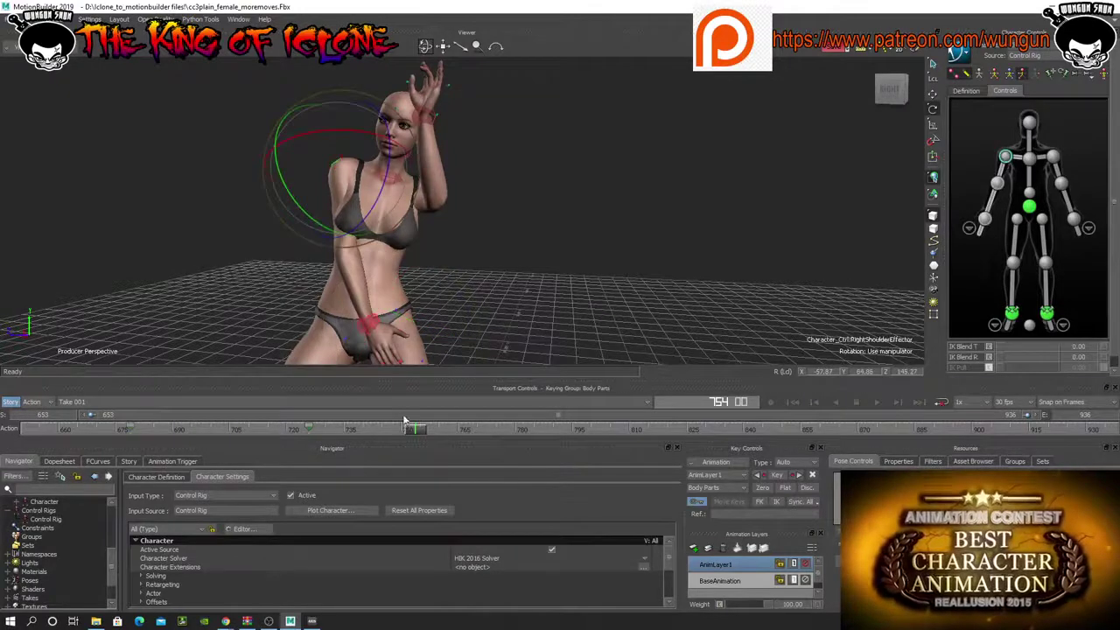
left_click_drag(412, 430, 381, 435)
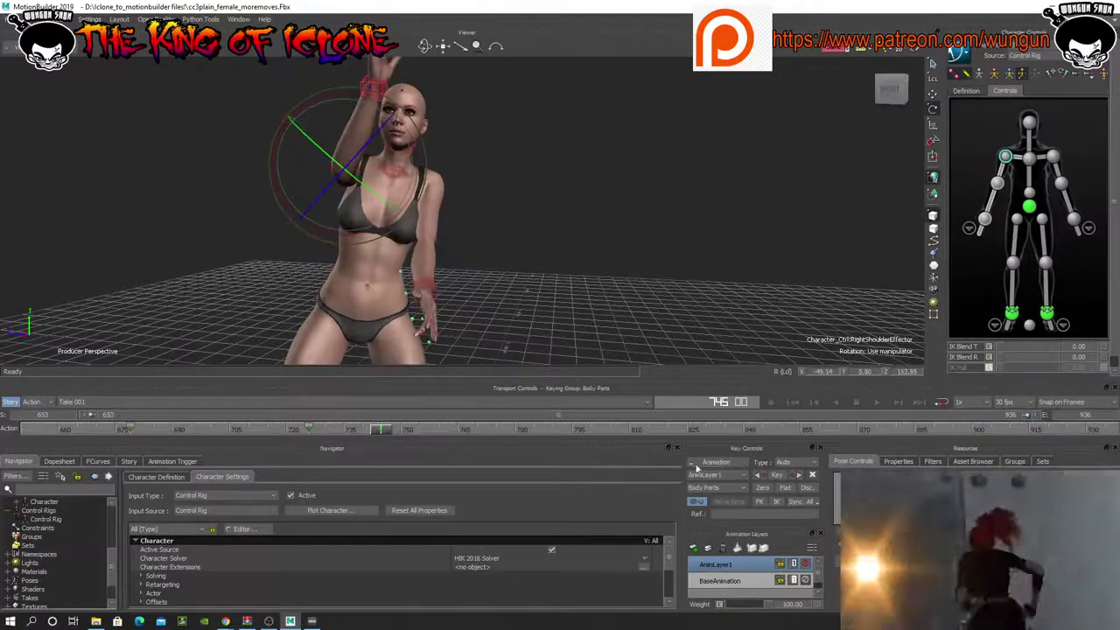
left_click(777, 479)
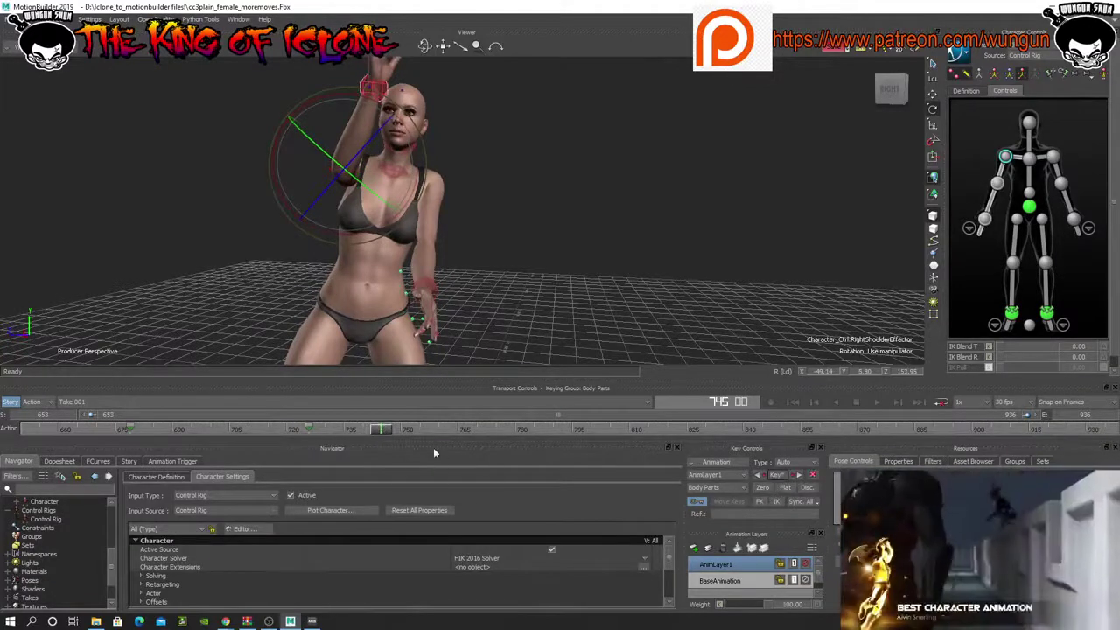
left_click_drag(391, 433, 446, 450)
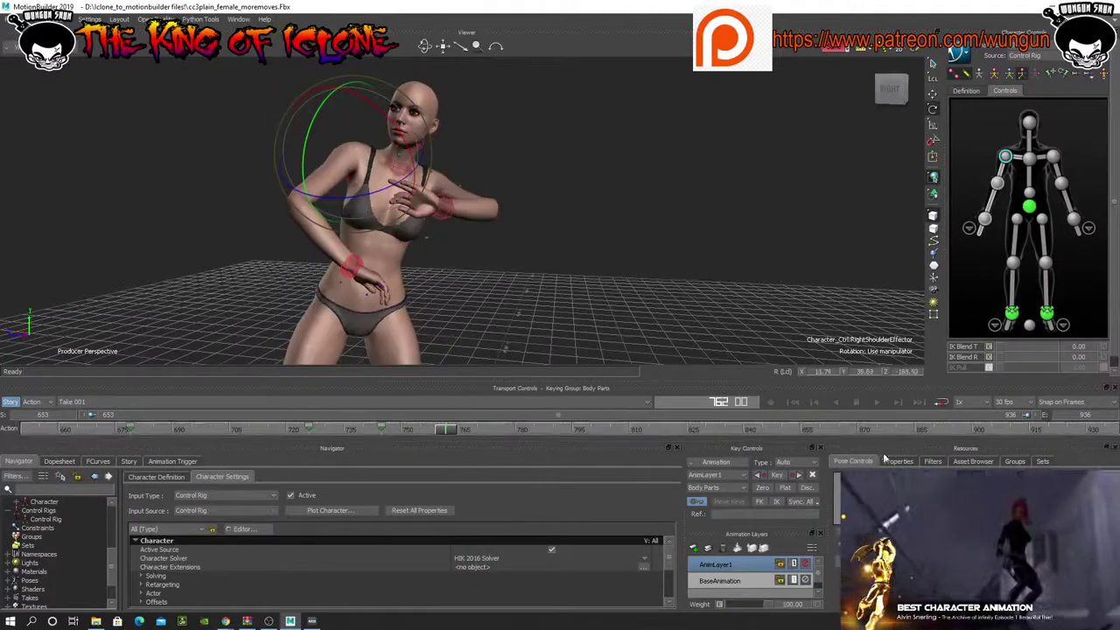
left_click(784, 480)
- At frame 754, rotate the right shoulder effector to about -29° on X, 43° on Y and 180° on Z, moving the arm away from the body
left_click_drag(450, 430, 414, 429)
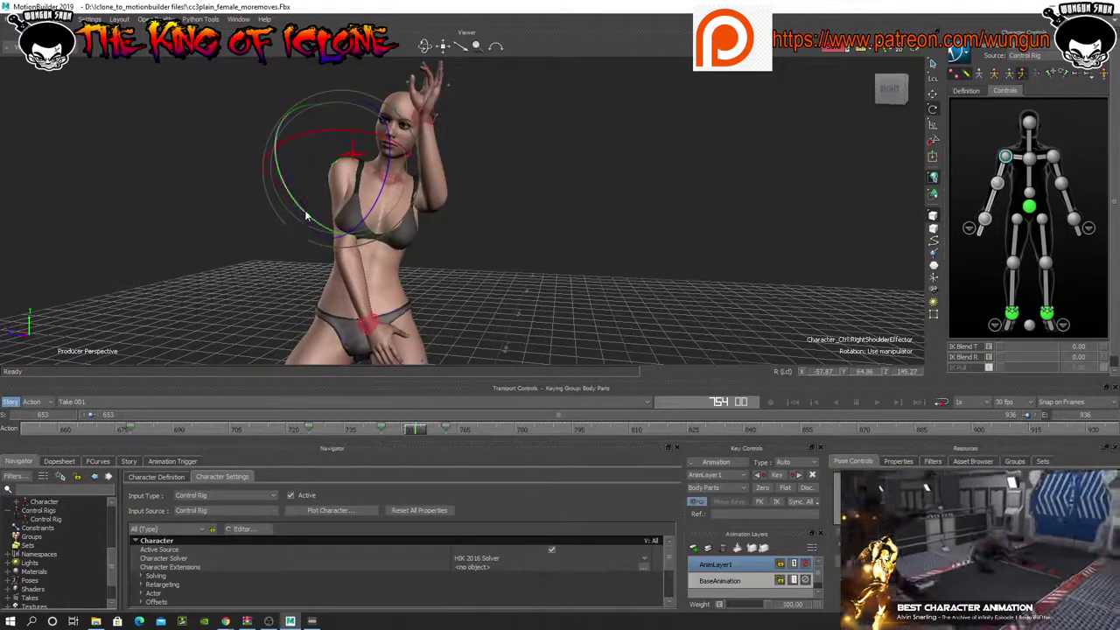
left_click_drag(306, 220, 282, 206)
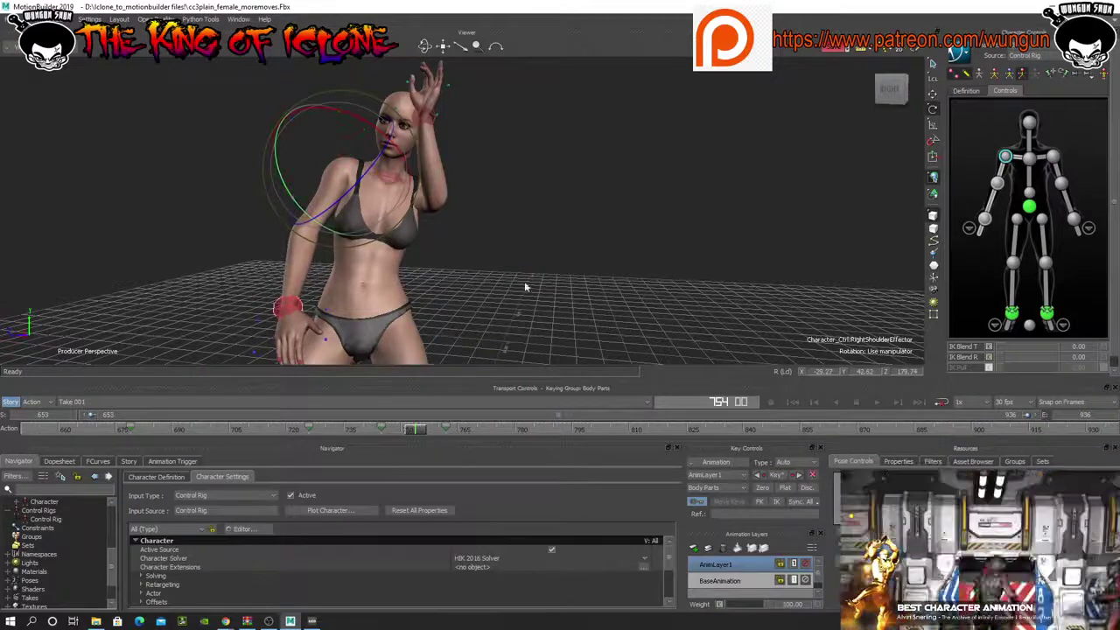
- At frame 778, rotate the right wrist effector to about 24° on X, 52° on Y and 9° on Z
left_click_drag(418, 430, 508, 470)
left_click_drag(425, 46, 359, 50)
left_click(984, 222)
left_click_drag(333, 222, 325, 263)
left_click_drag(420, 242, 426, 224)
left_click_drag(426, 46, 427, 49)
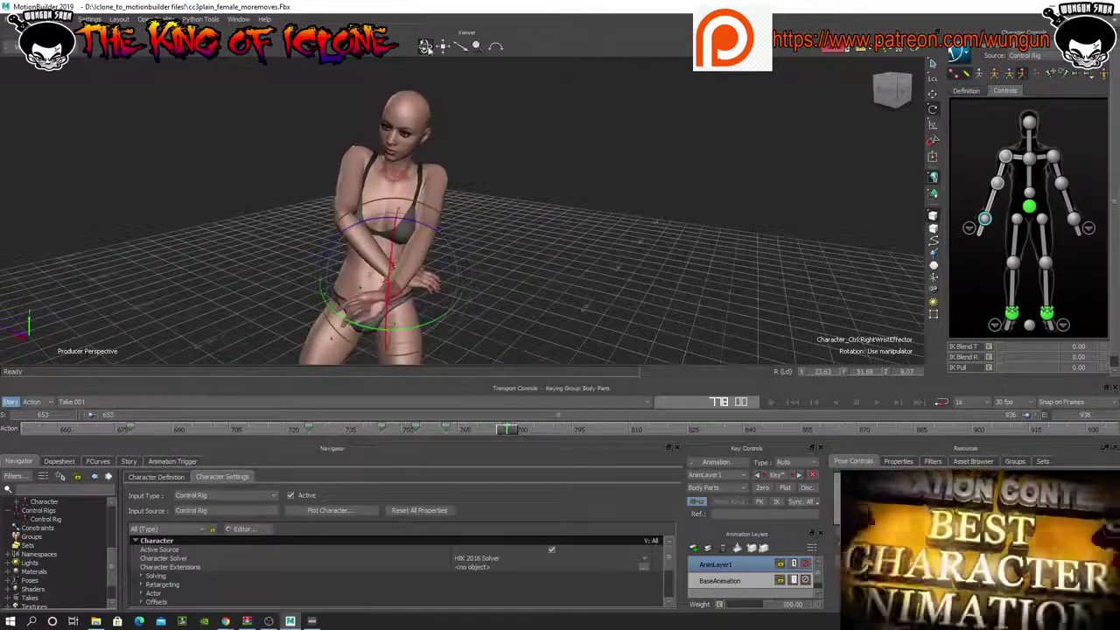
- Rotate the left wrist effector at frame 778 so the hand angles down in line with the forearm
left_click(1076, 220)
left_click_drag(402, 296, 410, 350)
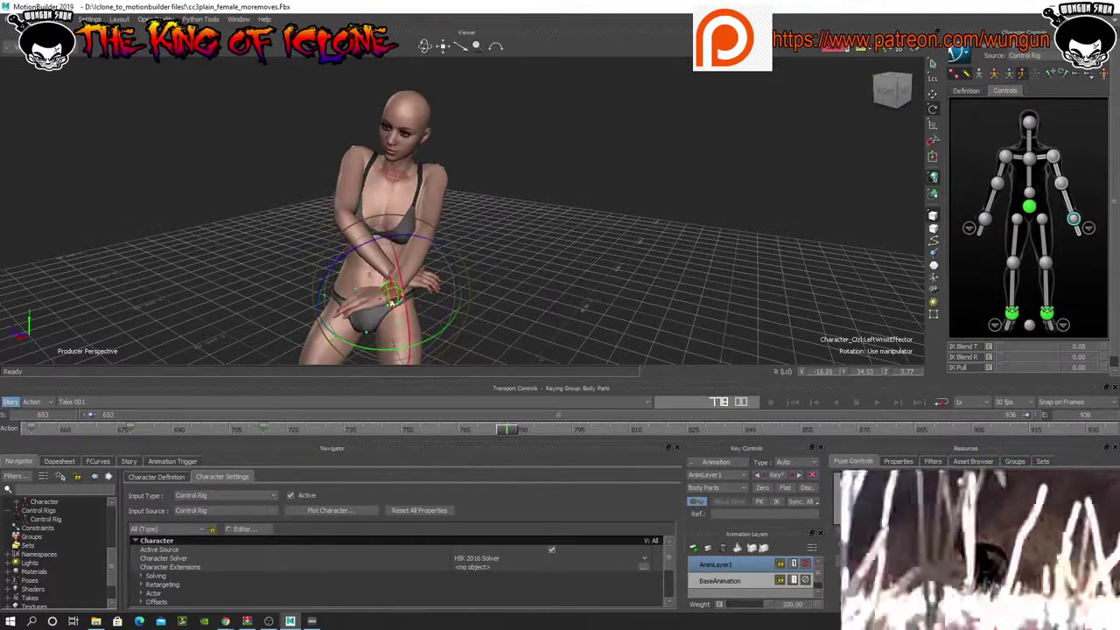
left_click_drag(425, 45, 447, 13)
left_click_drag(354, 279, 364, 254)
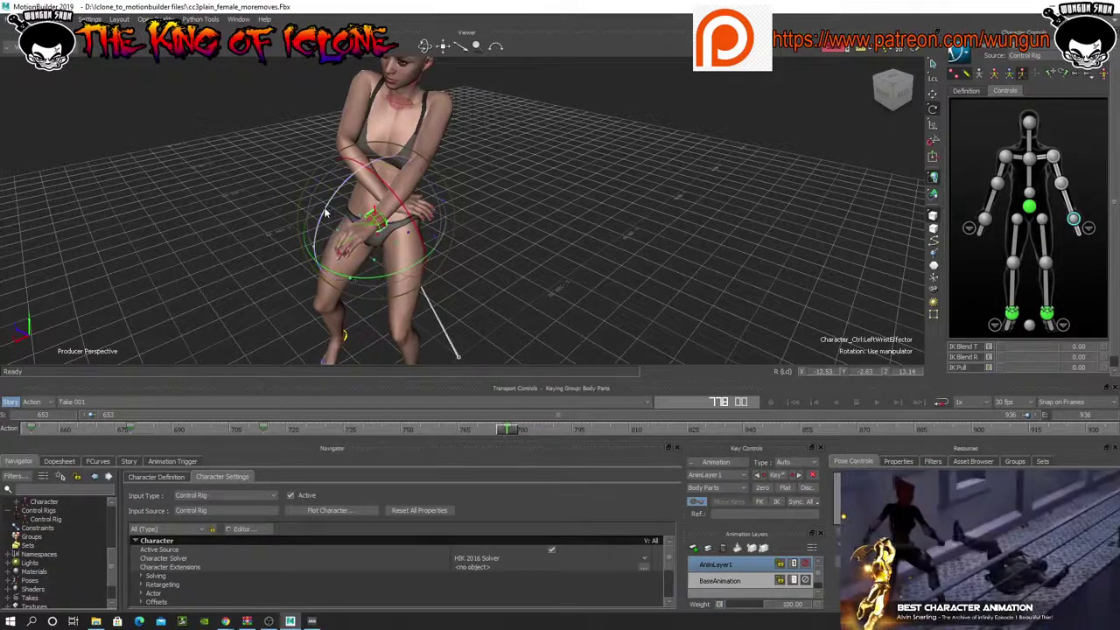
left_click_drag(325, 213, 337, 196)
left_click_drag(425, 49, 518, 256)
scroll(518, 258, "down", 2)
- Examine the left arm and wrist pose around frames 802 to 805 from several angles
mouse_move(515, 428)
left_mouse_down()
mouse_move(88, 444)
mouse_move(259, 464)
mouse_move(629, 478)
mouse_move(590, 478)
mouse_move(608, 478)
left_mouse_up()
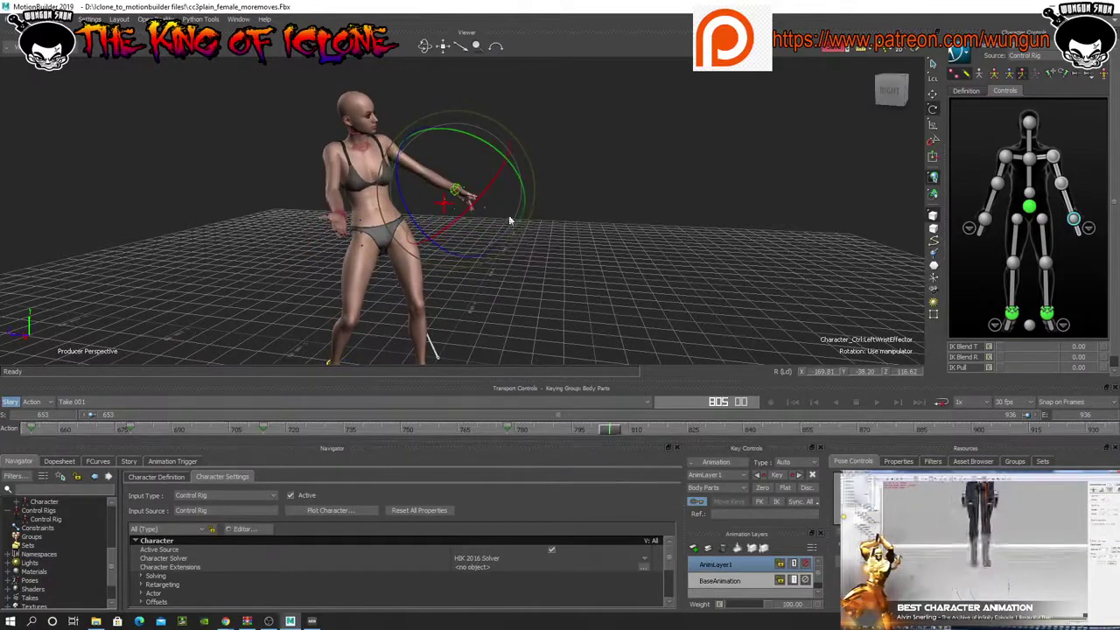
left_click_drag(424, 45, 508, 141)
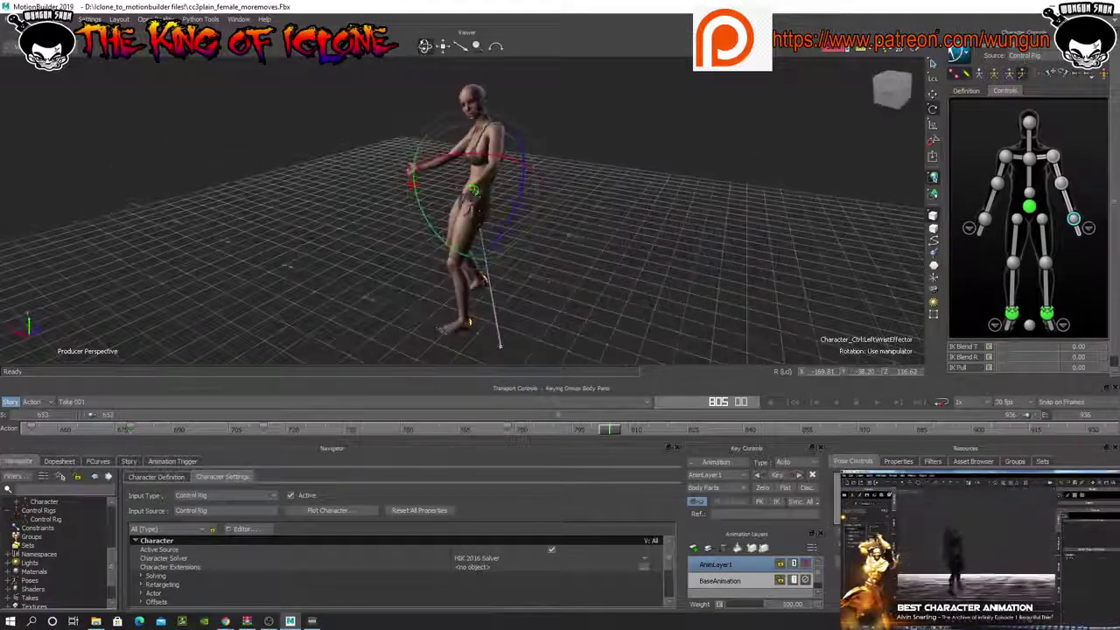
scroll(523, 172, "up", 3)
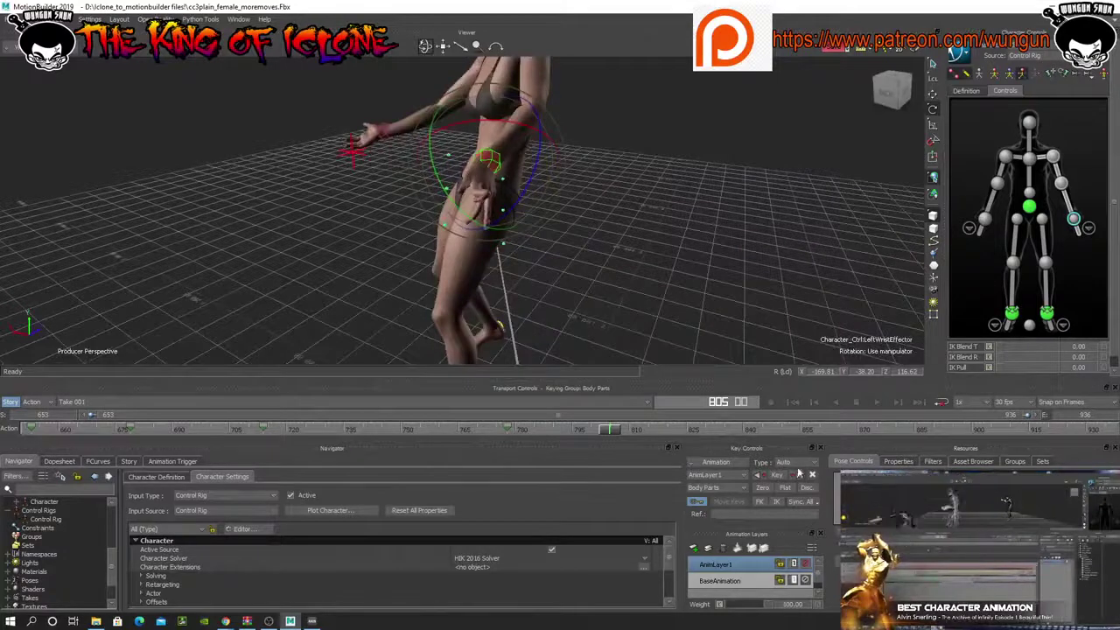
left_click_drag(600, 428, 599, 432)
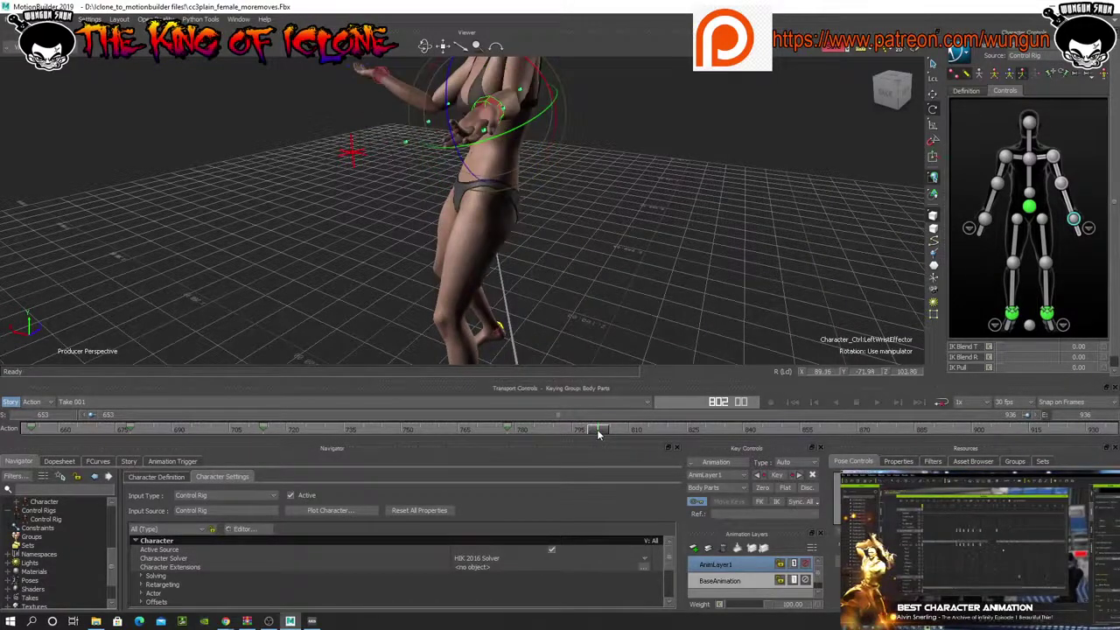
scroll(567, 135, "down", 1)
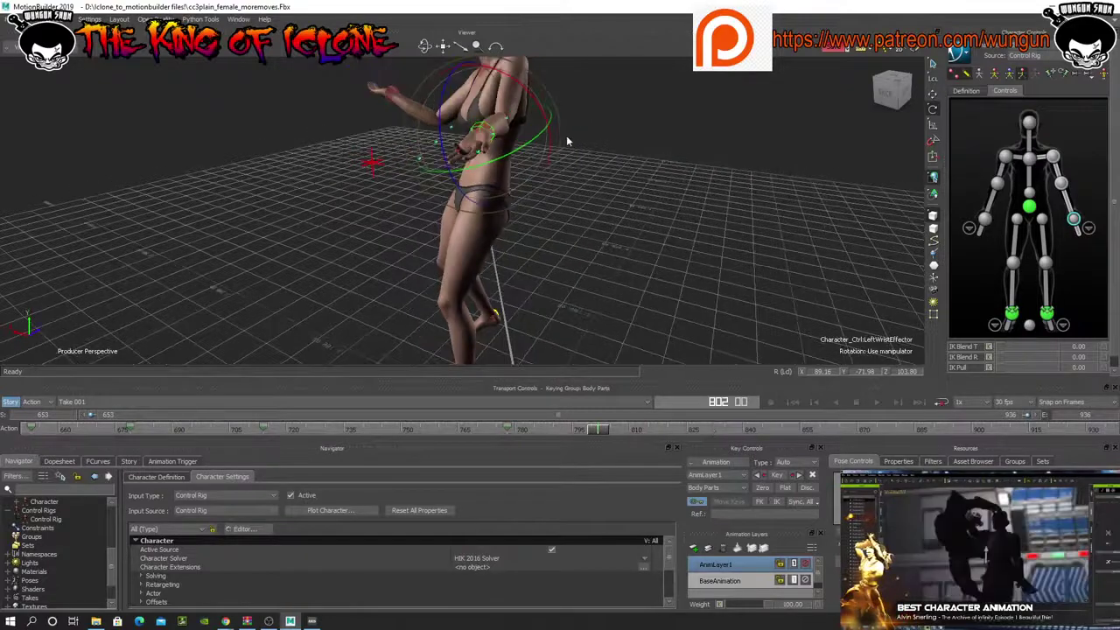
left_click_drag(423, 48, 540, 281)
mouse_move(596, 434)
left_mouse_down()
mouse_move(571, 429)
mouse_move(597, 434)
left_mouse_up()
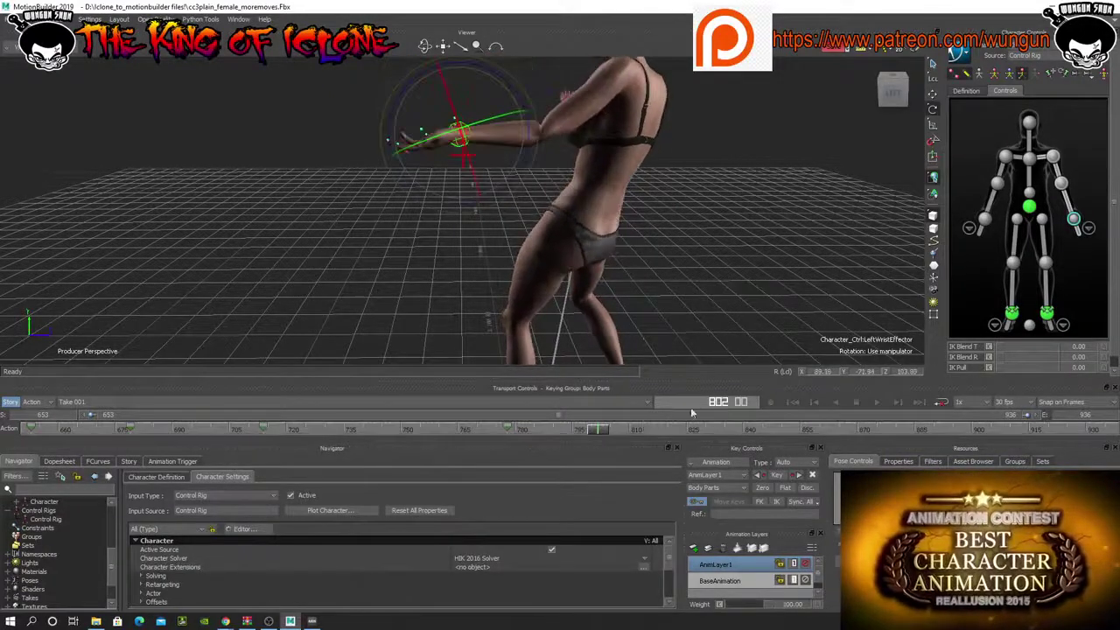
- Try rotating the left elbow and left shoulder effectors at frame 802 to bring the forearm across the waist
left_click(1062, 183)
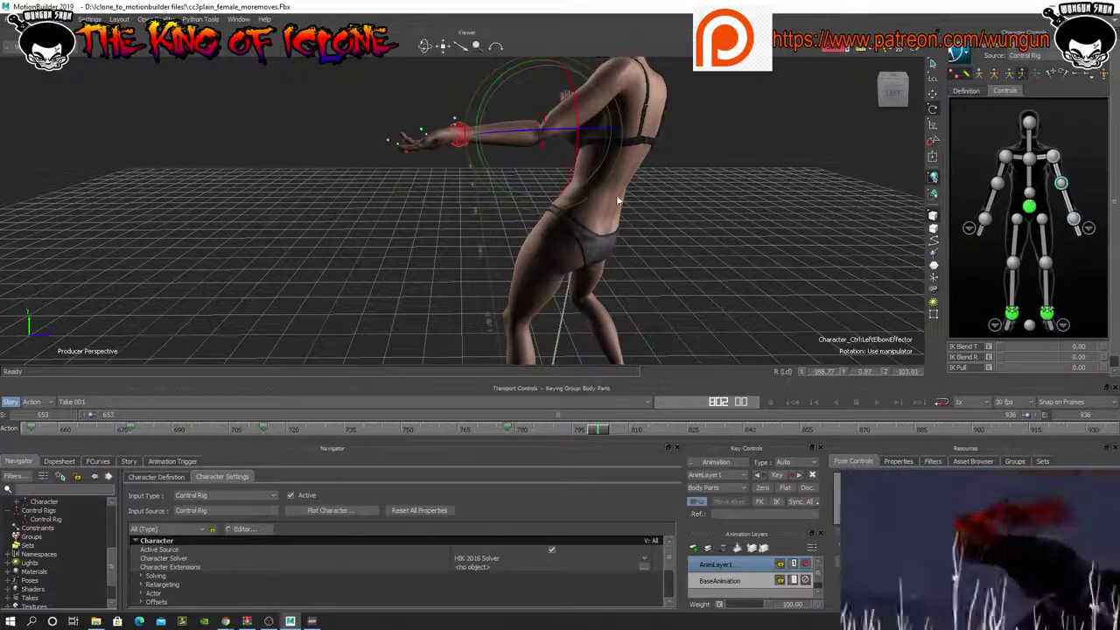
mouse_move(572, 175)
left_mouse_down()
mouse_move(572, 156)
mouse_move(574, 189)
left_mouse_up()
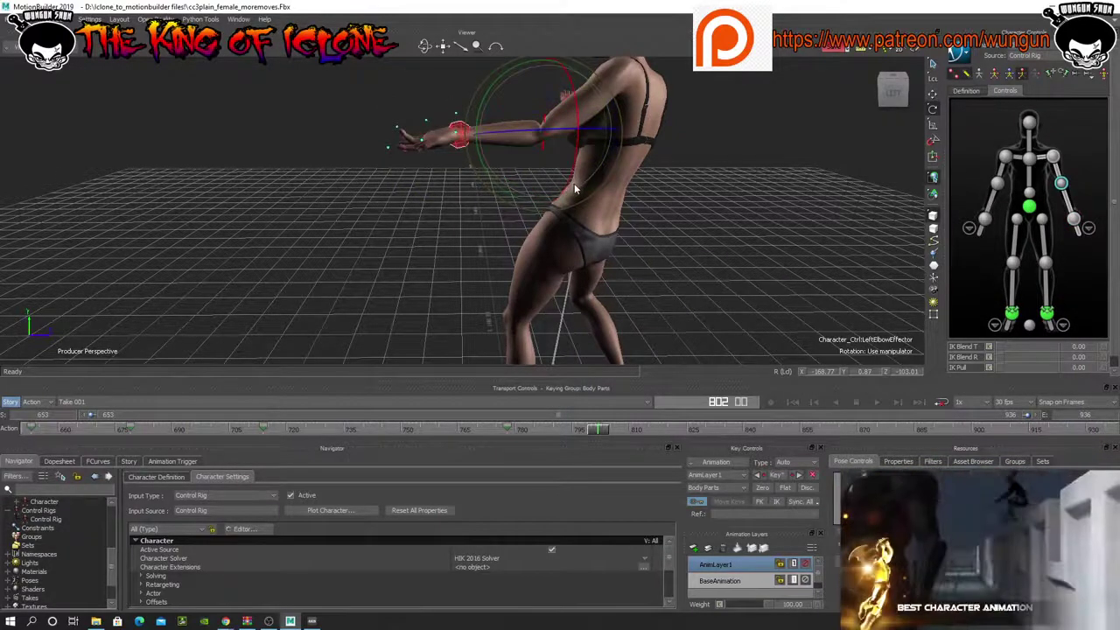
left_click(1054, 157)
mouse_move(672, 78)
left_mouse_down()
mouse_move(675, 119)
mouse_move(663, 65)
left_mouse_up()
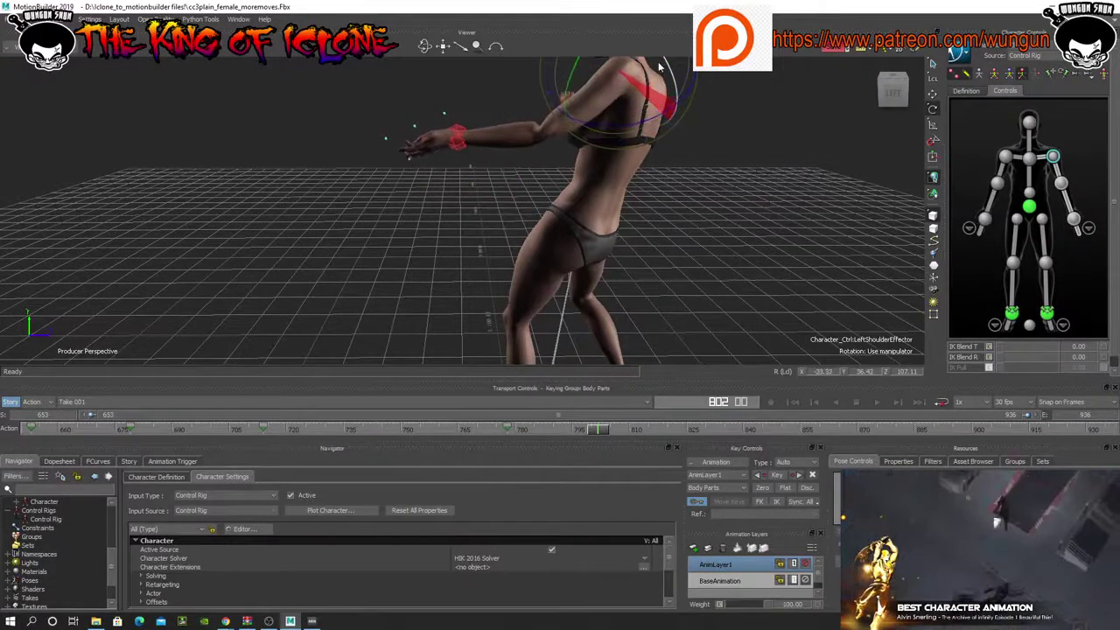
left_click(1059, 184)
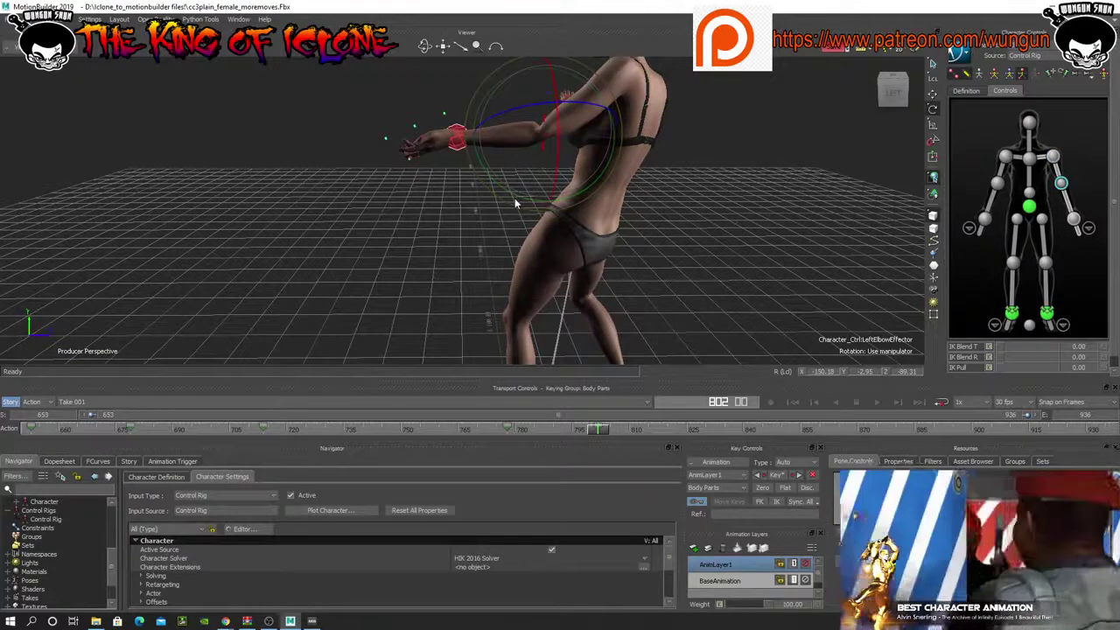
left_click_drag(543, 207, 517, 196)
left_click_drag(590, 102, 533, 109)
left_click_drag(425, 46, 425, 46)
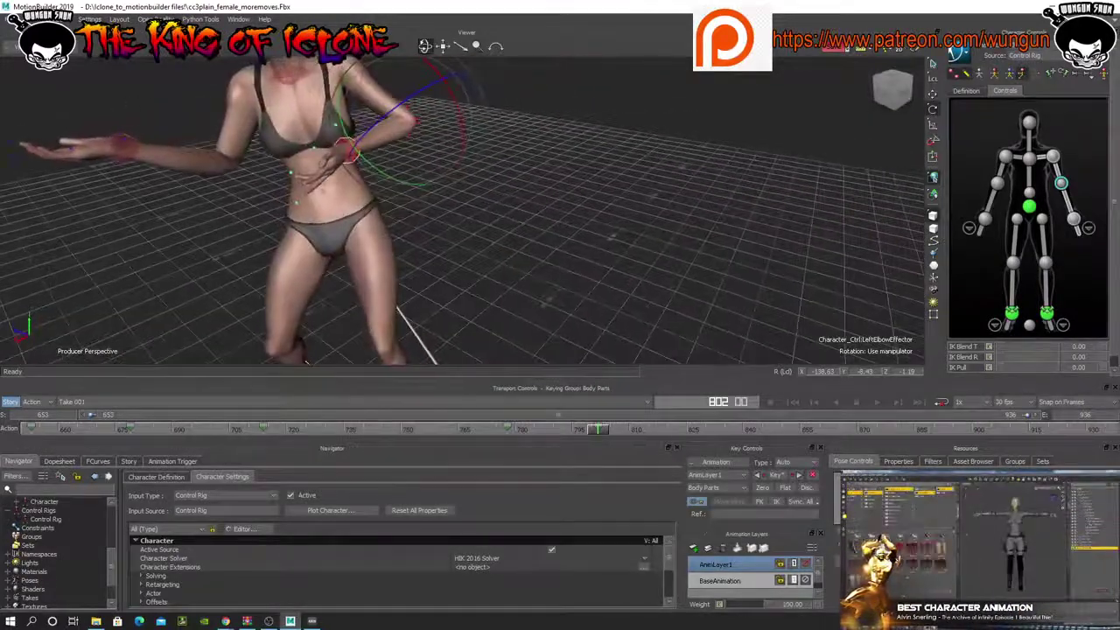
- Delete the left arm's key at frame 802
right_click(605, 429)
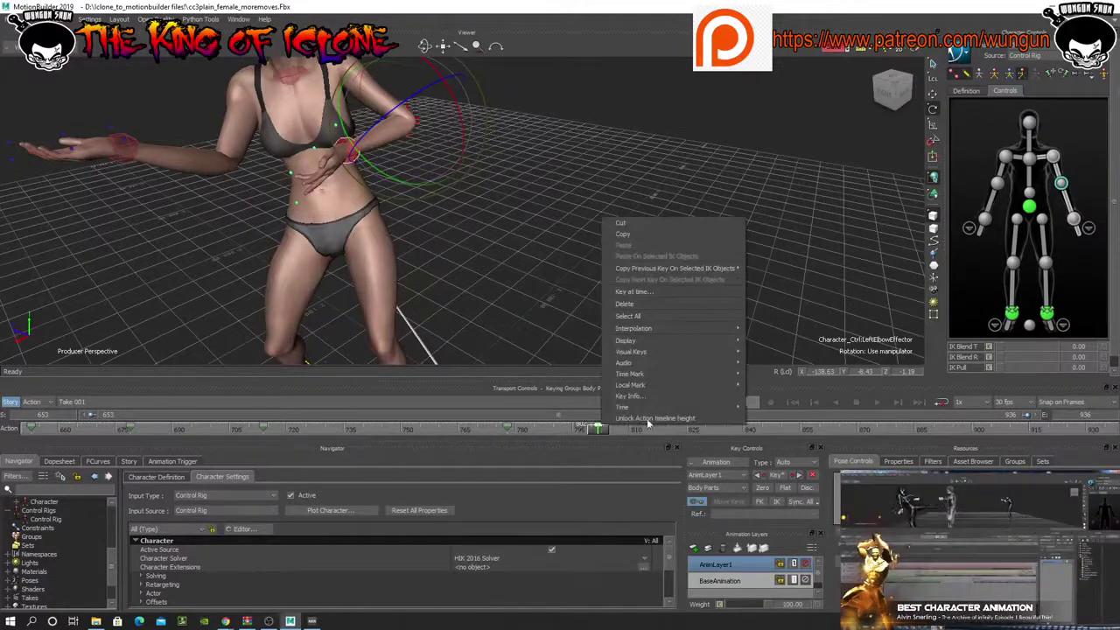
left_click(628, 304)
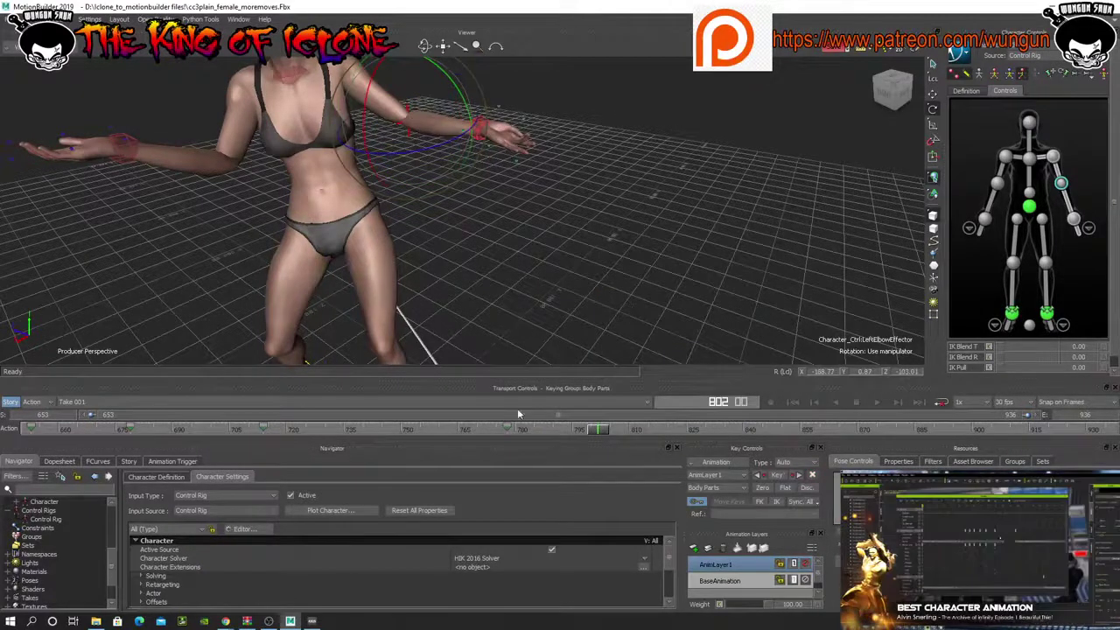
- Key the left elbow effector's existing pose at frames 793 and 809
left_click_drag(599, 431, 563, 434)
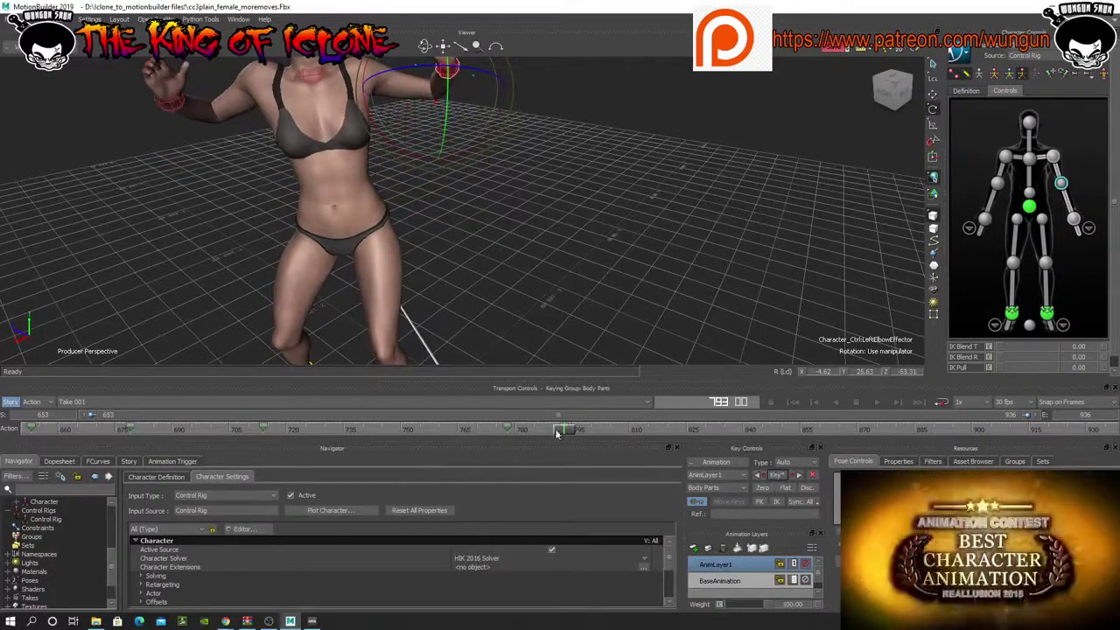
left_click_drag(562, 431, 626, 442)
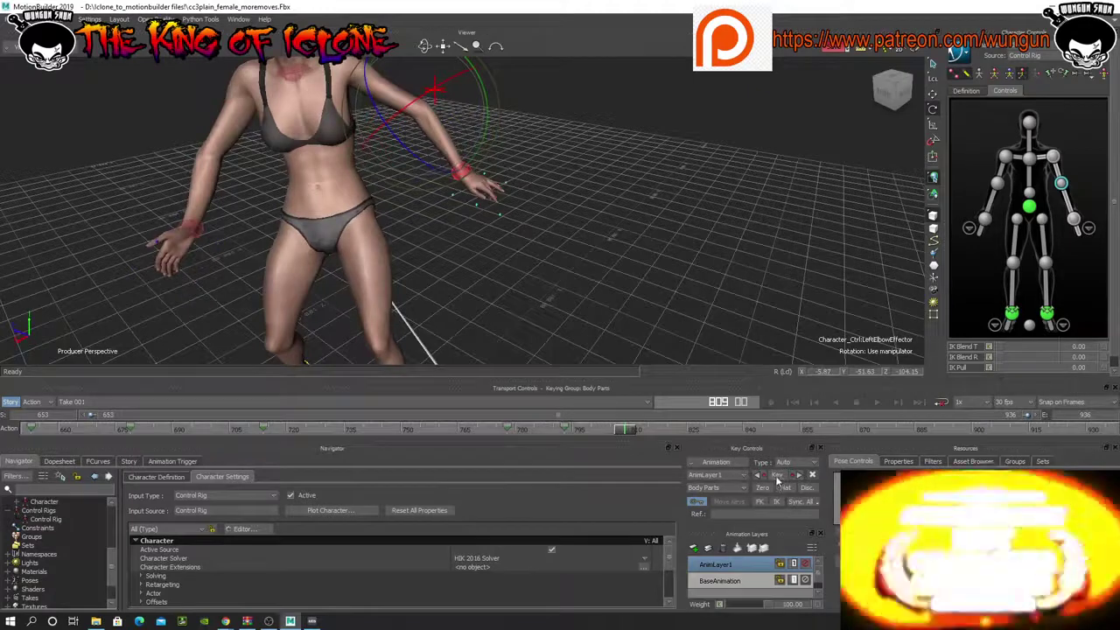
- At frame 801, rotate the left elbow effector to about -106° on X, -1° on Y and 3° on Z
left_click_drag(623, 435, 595, 434)
left_click_drag(425, 45, 437, 131)
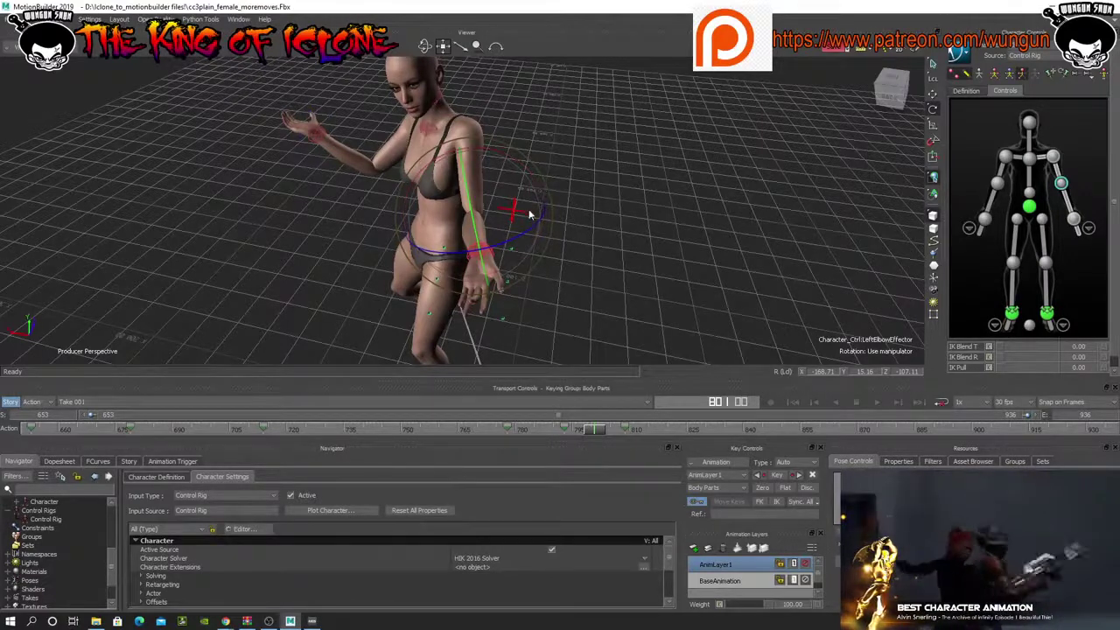
mouse_move(529, 232)
left_mouse_down()
mouse_move(500, 242)
mouse_move(520, 238)
left_mouse_up()
left_click_drag(535, 190, 504, 147)
left_click_drag(426, 46, 430, 62)
left_click_drag(411, 251, 413, 207)
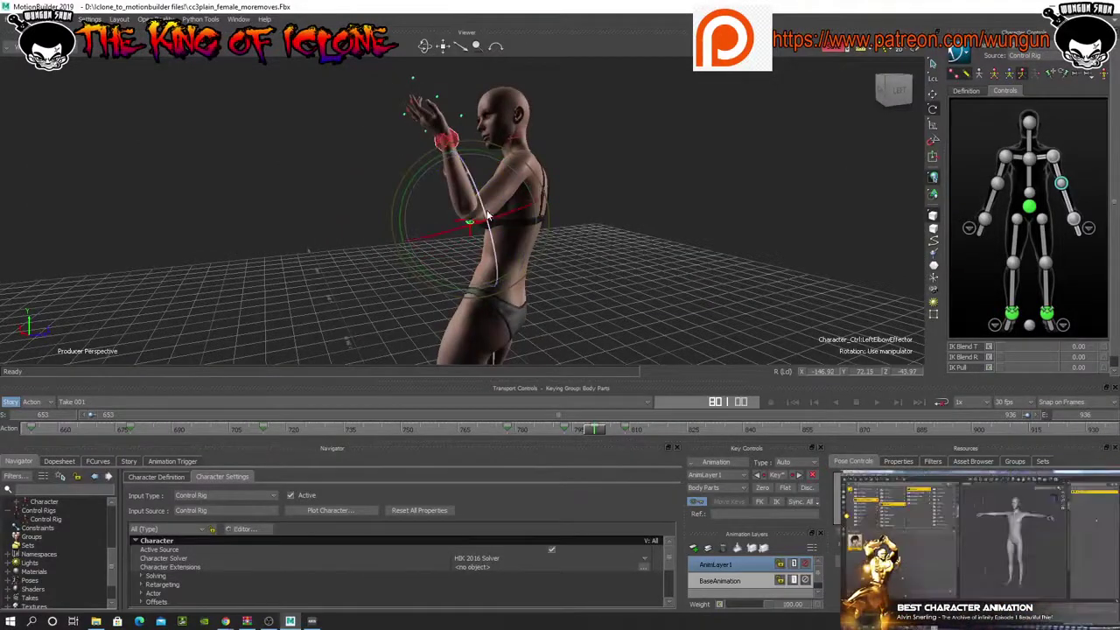
left_click_drag(484, 219, 477, 189)
left_click_drag(468, 269, 452, 201)
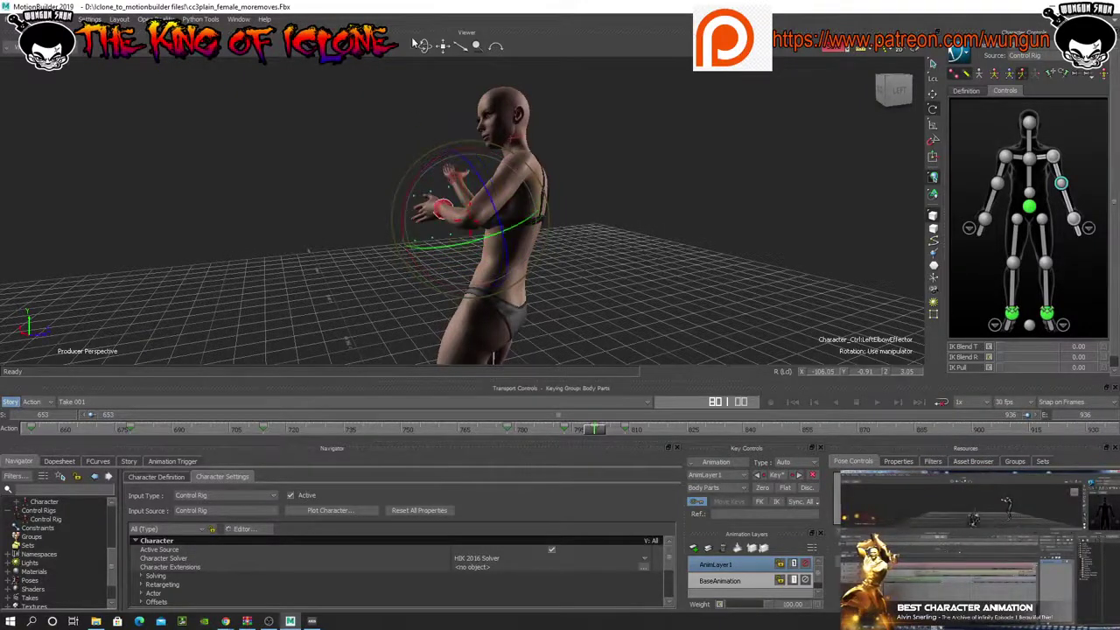
- Try rotating the left wrist effector at frame 801 to turn the hand downward in front of the waist
left_click_drag(424, 47, 551, 62)
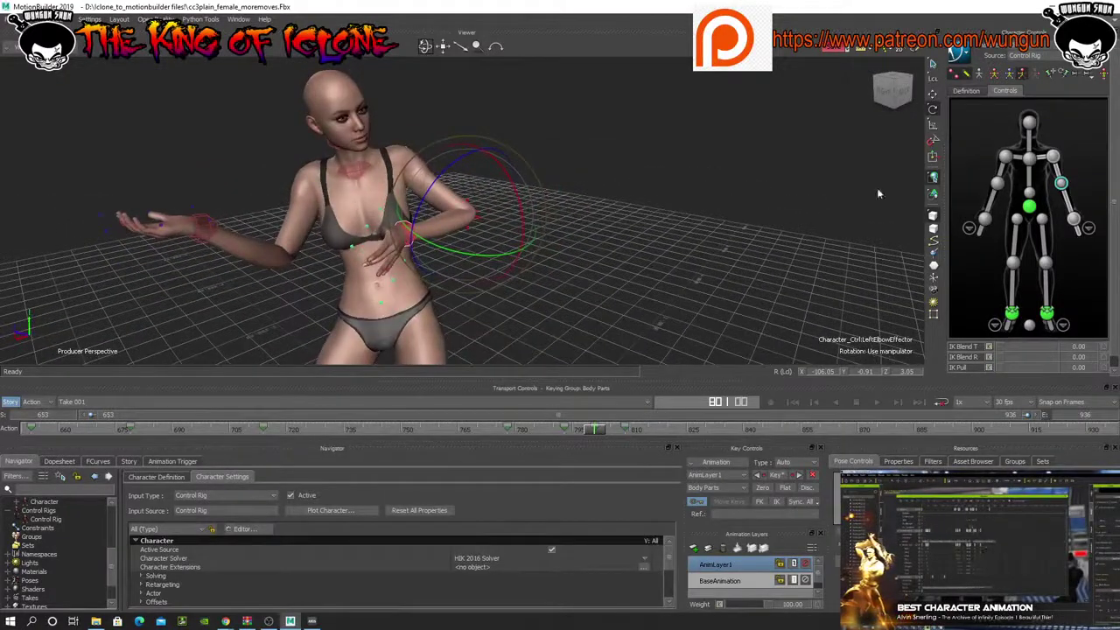
left_click(1075, 220)
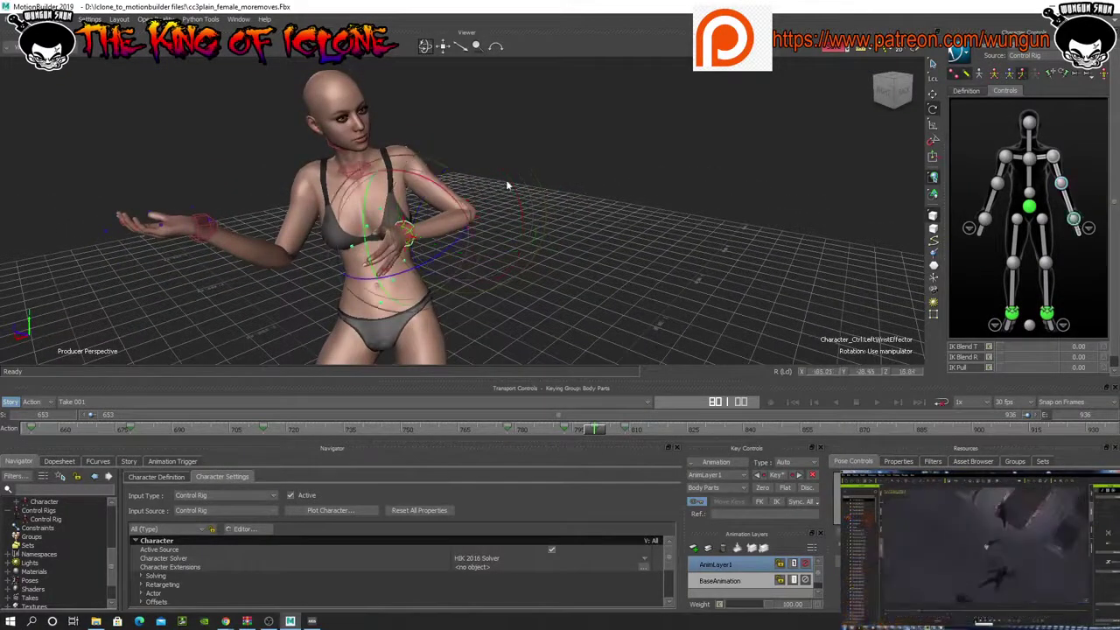
left_click_drag(472, 217, 449, 241)
left_click_drag(441, 280, 448, 271)
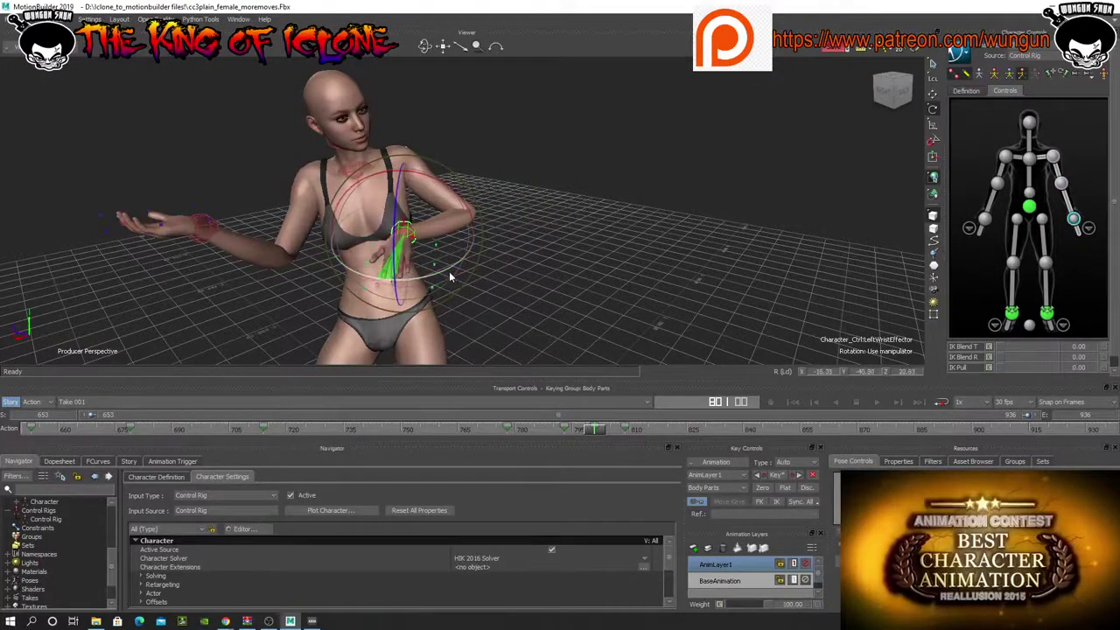
- Try rotating the left elbow effector at frame 801 to about -105° on X, 10° on Y and 5° on Z
left_click(997, 185)
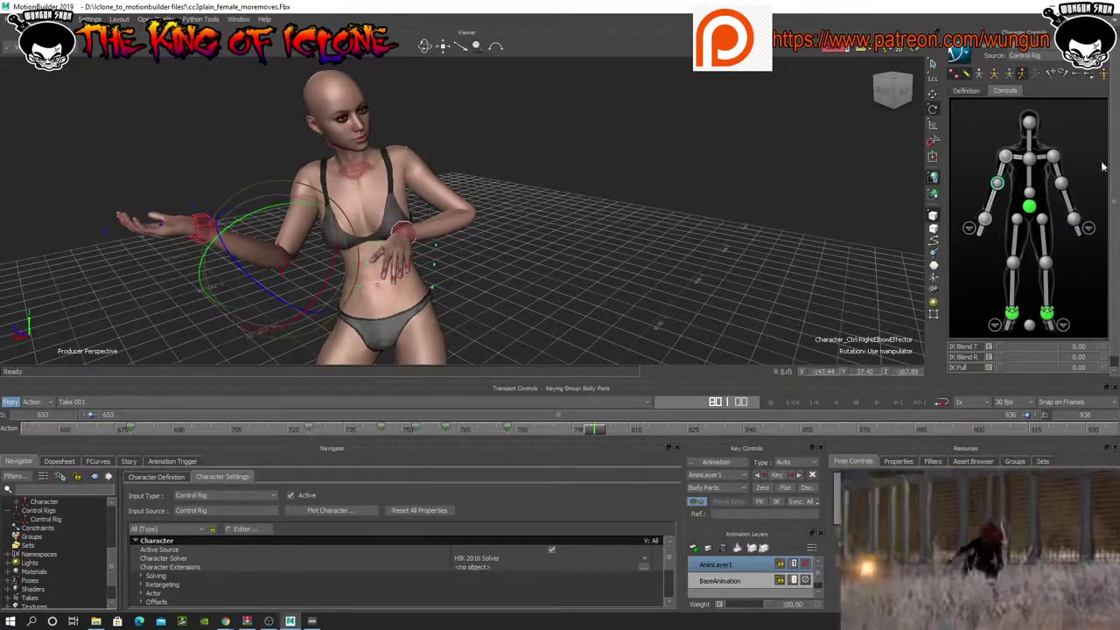
left_click(1060, 182)
mouse_move(594, 431)
left_mouse_down()
mouse_move(555, 432)
mouse_move(647, 445)
mouse_move(553, 442)
mouse_move(595, 448)
left_mouse_up()
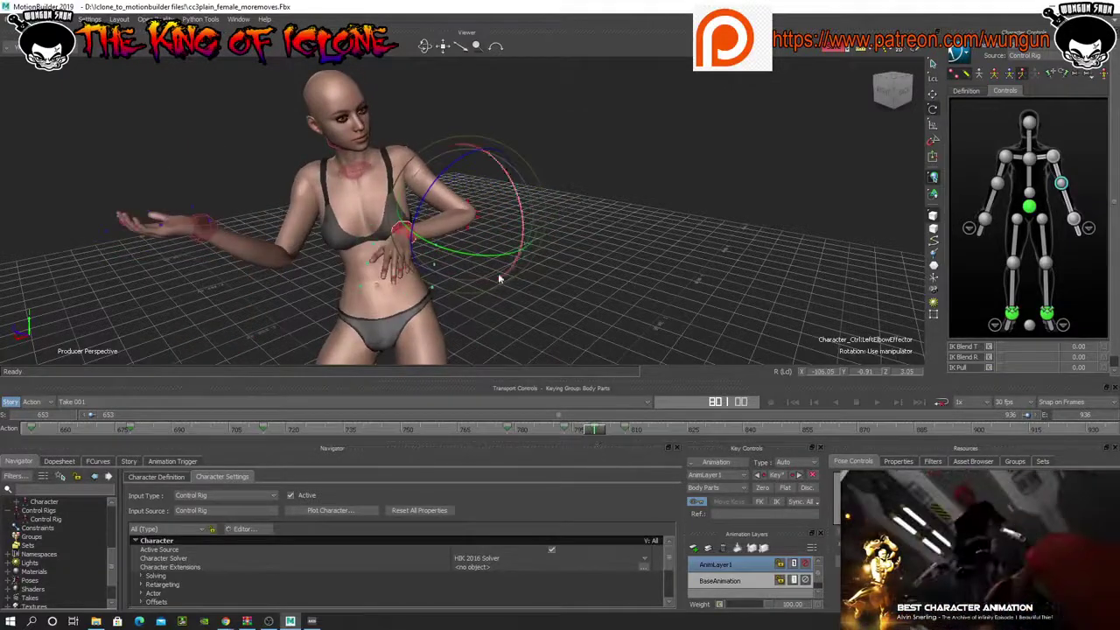
left_click_drag(484, 263, 442, 89)
- Try rotating the left shoulder effector at frame 801 to about -76°, 46° and 131°, and re-angle the left wrist
left_click_drag(425, 47, 302, 95)
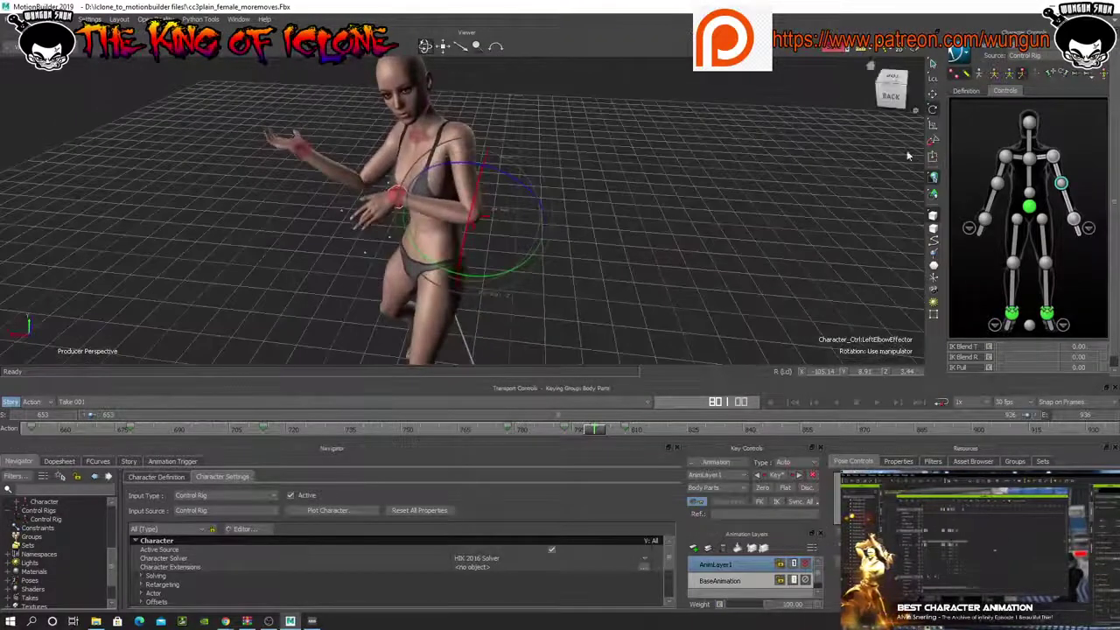
left_click(1053, 158)
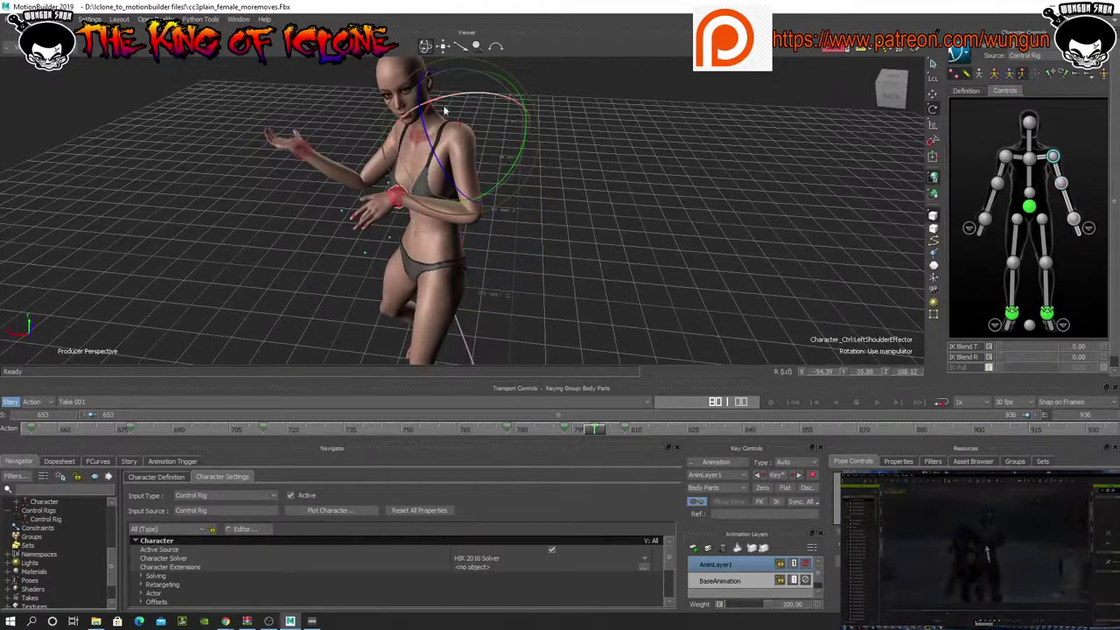
left_click_drag(451, 123, 537, 210)
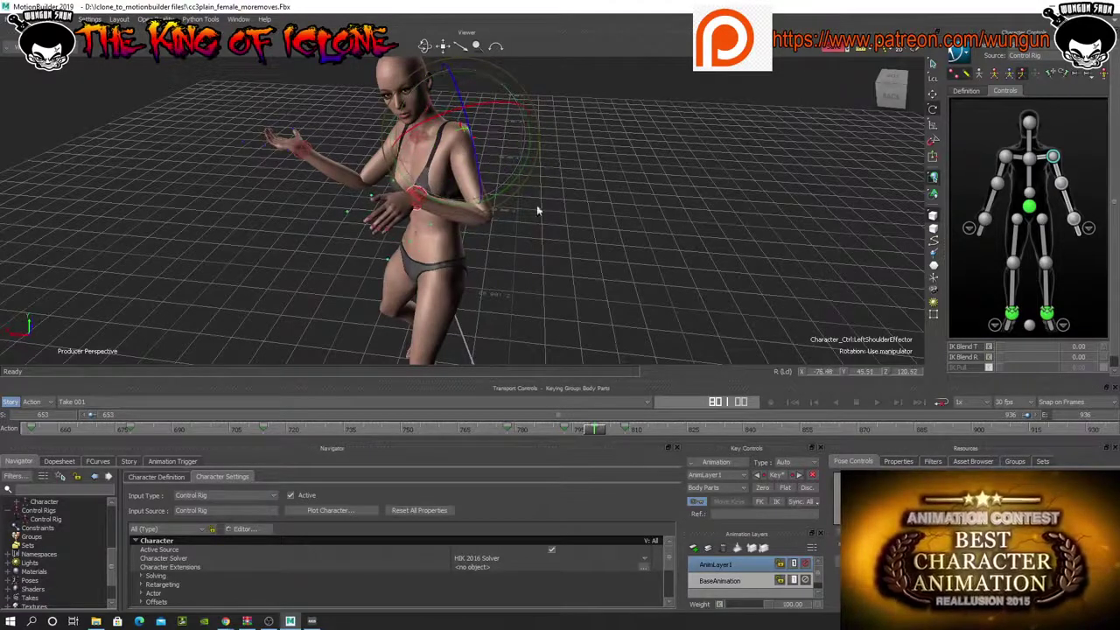
left_click(1074, 221)
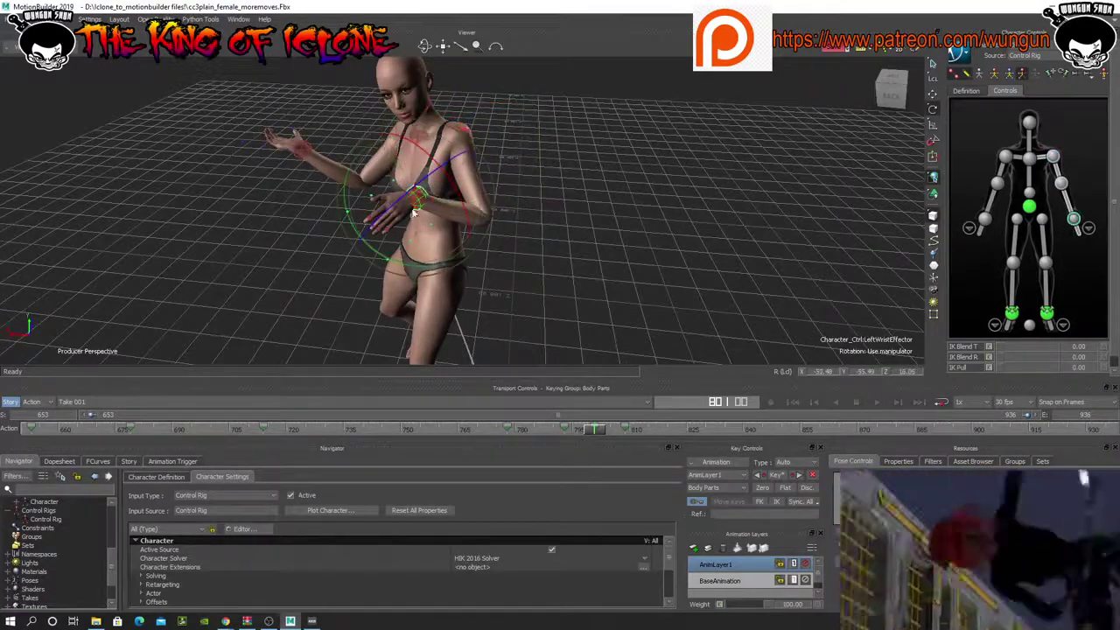
left_click_drag(425, 254, 494, 192)
left_click_drag(490, 192, 418, 145)
- At frame 805, rotate and key the left elbow effector at about -35° on X, -39° on Y and -125° on Z
left_click_drag(426, 49, 490, 43)
mouse_move(596, 436)
left_mouse_down()
mouse_move(567, 432)
mouse_move(611, 444)
left_mouse_up()
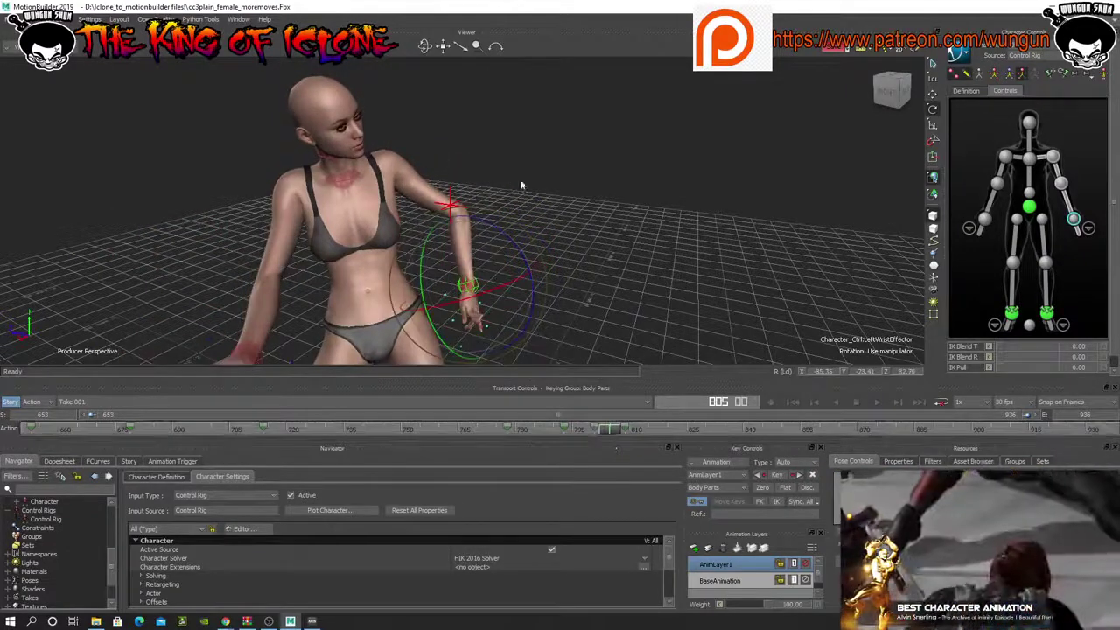
mouse_move(425, 46)
left_mouse_down()
mouse_move(385, 53)
mouse_move(427, 30)
left_mouse_up()
scroll(501, 165, "up", 3)
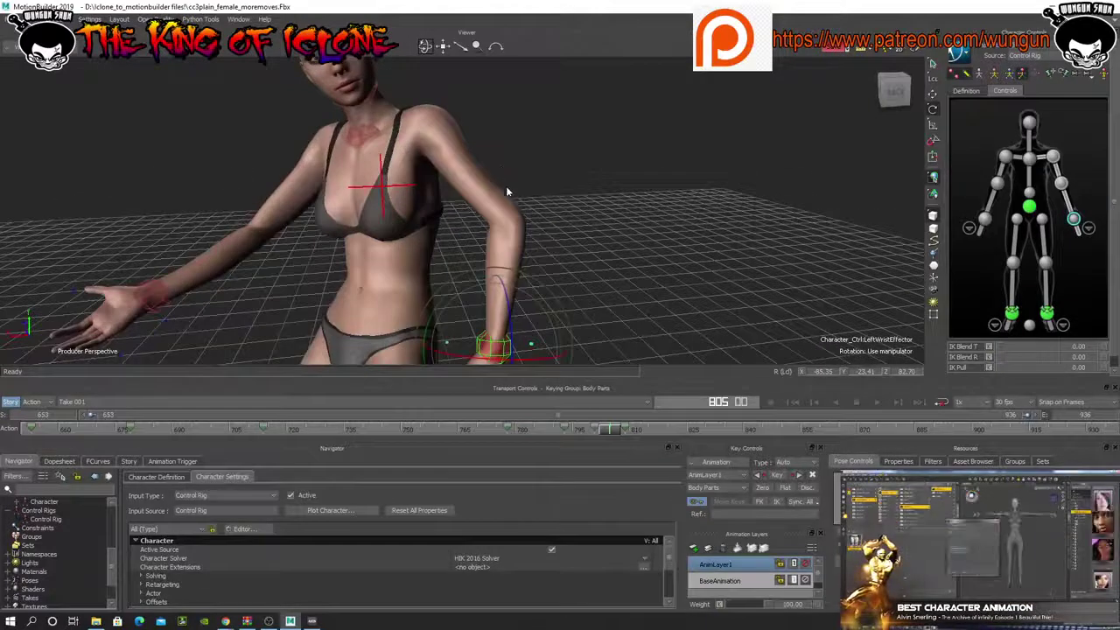
scroll(508, 190, "down", 1)
left_click(1062, 184)
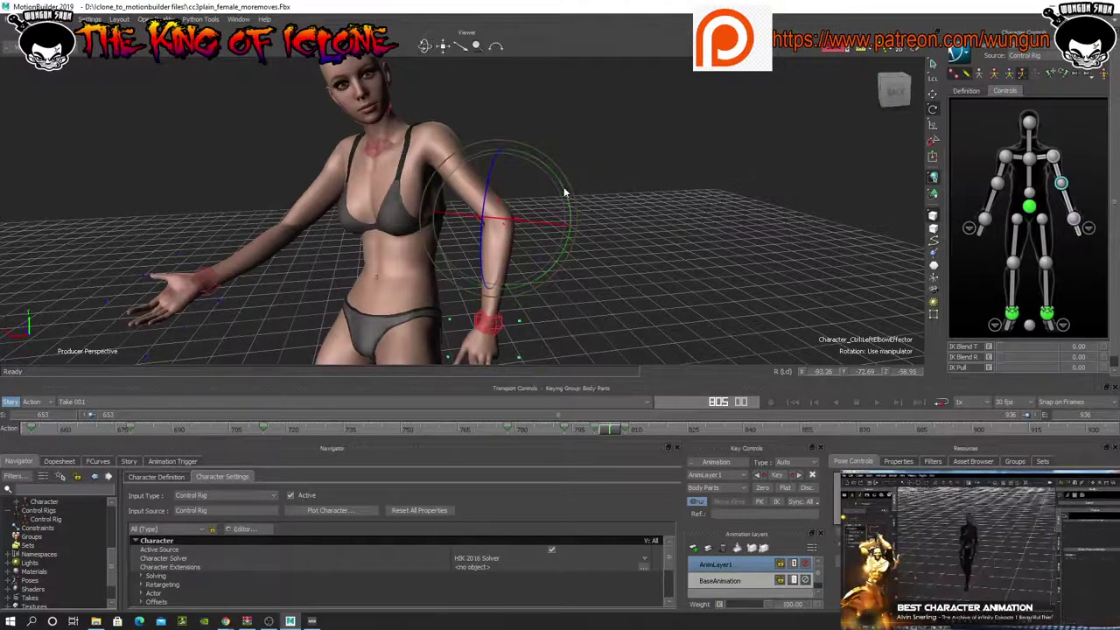
left_click_drag(565, 193, 562, 156)
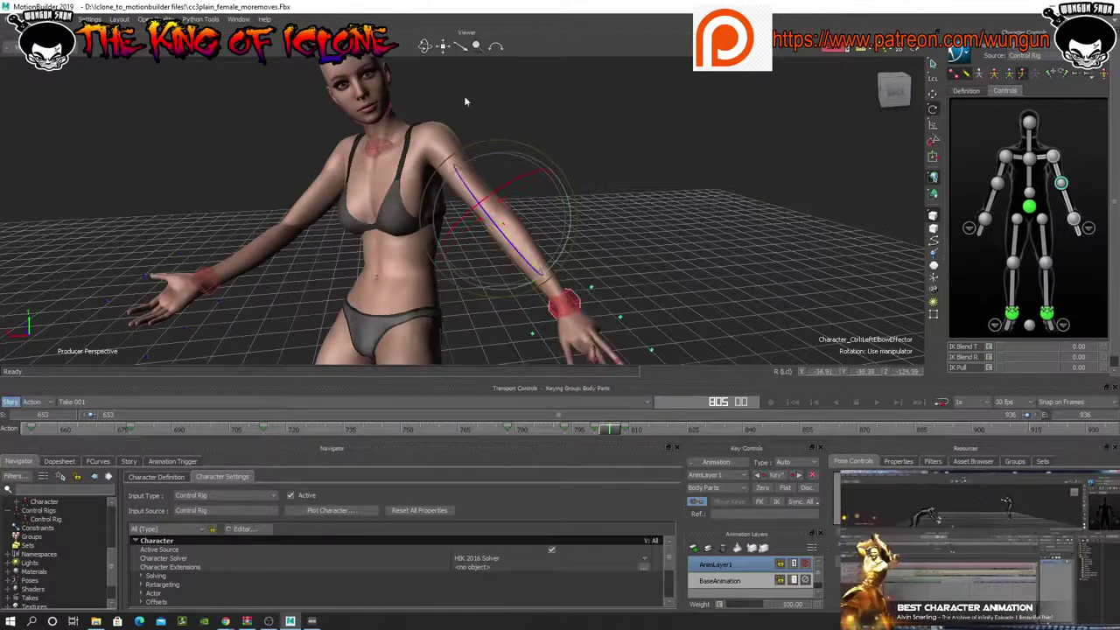
left_click_drag(425, 45, 450, 47)
- Delete the left arm's key at frame 801 and move its key from frame 805 to frame 801
mouse_move(612, 430)
left_mouse_down()
mouse_move(624, 435)
mouse_move(593, 432)
mouse_move(626, 438)
mouse_move(608, 439)
left_mouse_up()
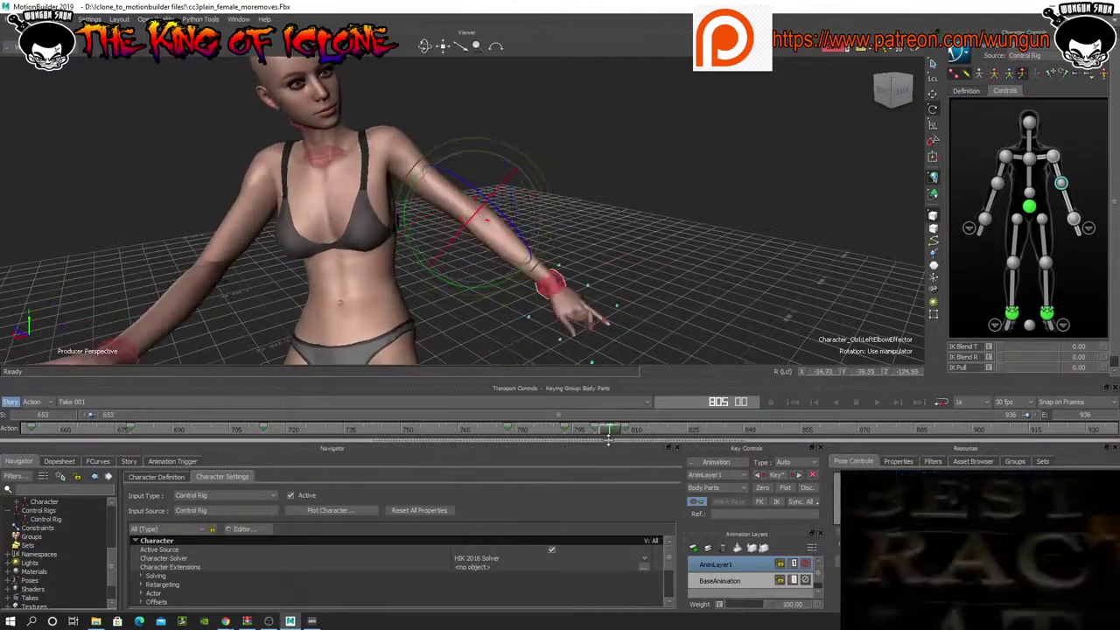
mouse_move(607, 443)
left_mouse_down()
mouse_move(569, 434)
mouse_move(610, 436)
left_mouse_up()
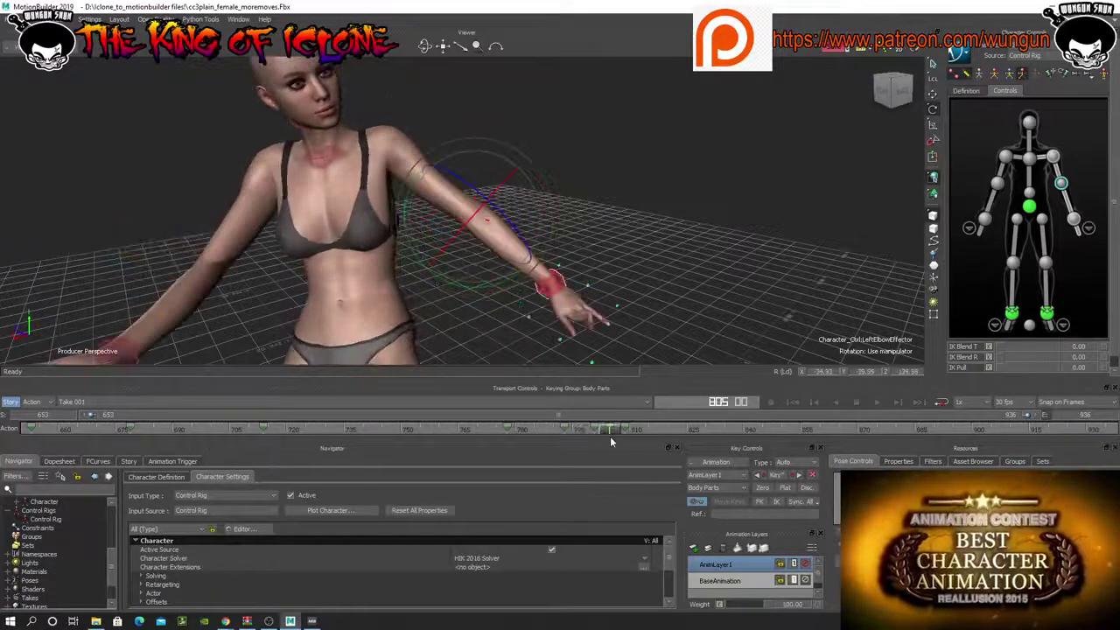
right_click(595, 432)
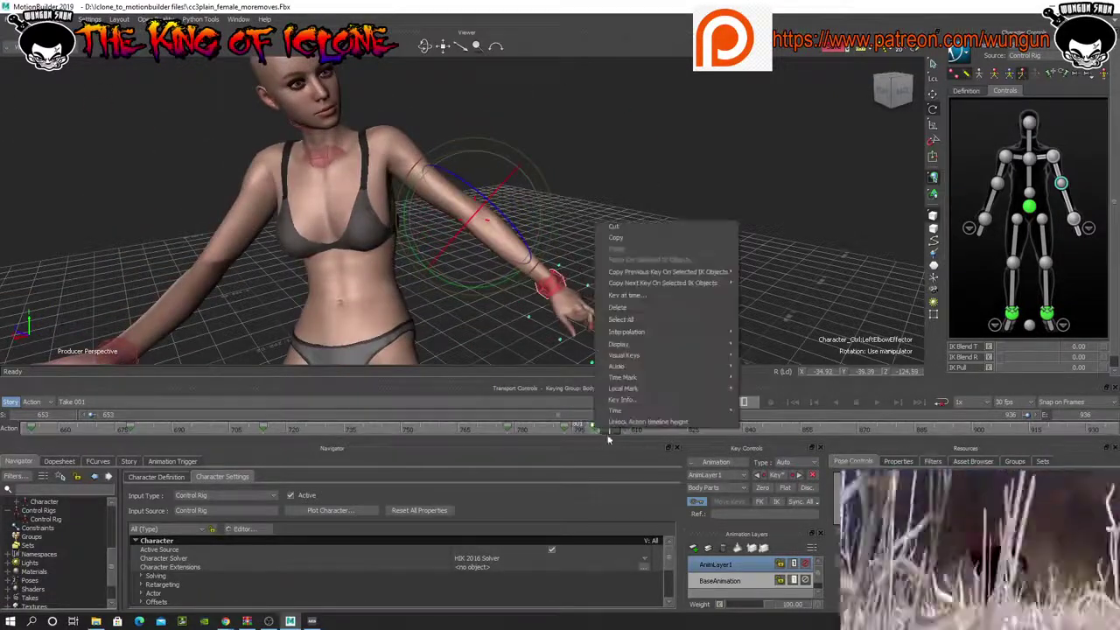
left_click(637, 308)
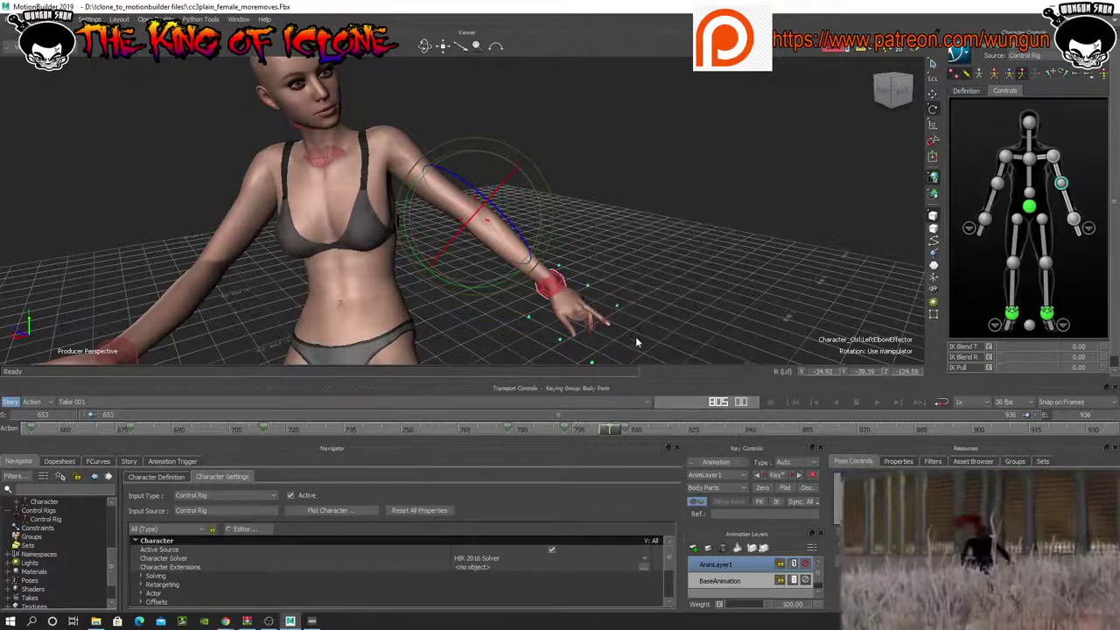
mouse_move(614, 428)
left_mouse_down()
mouse_move(559, 430)
mouse_move(608, 442)
left_mouse_up()
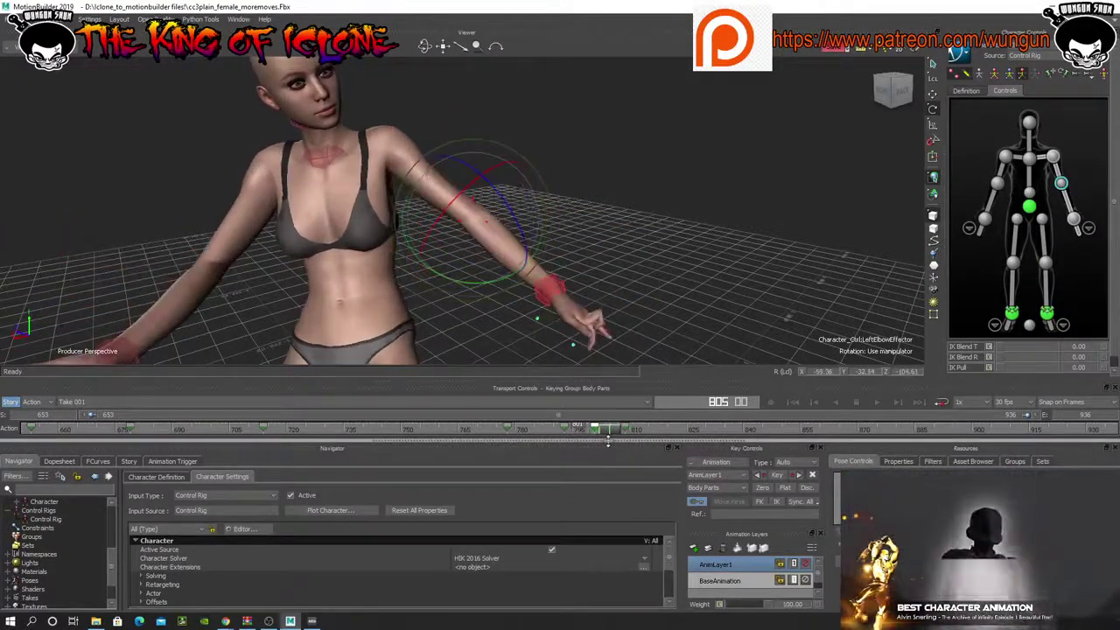
- Zero the rotations of all five left-hand finger chains at frame 805 to straighten the hand
left_click(1090, 231)
left_click(1043, 196)
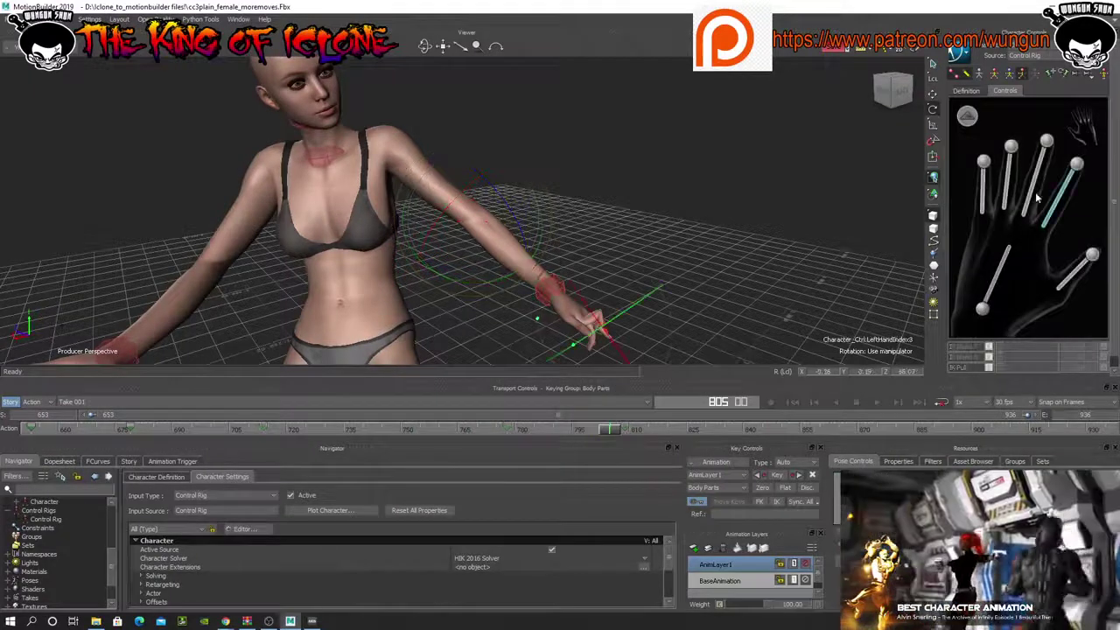
left_click(1033, 196, "shift")
left_click(1010, 194, "shift")
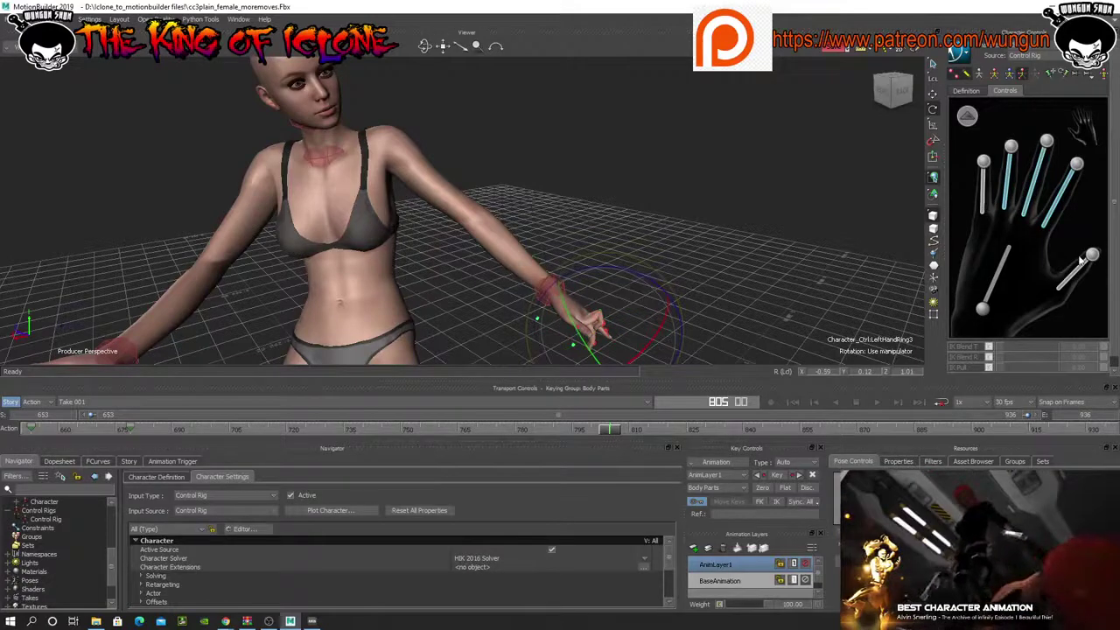
left_click(987, 209, "shift")
left_click(1084, 270, "shift")
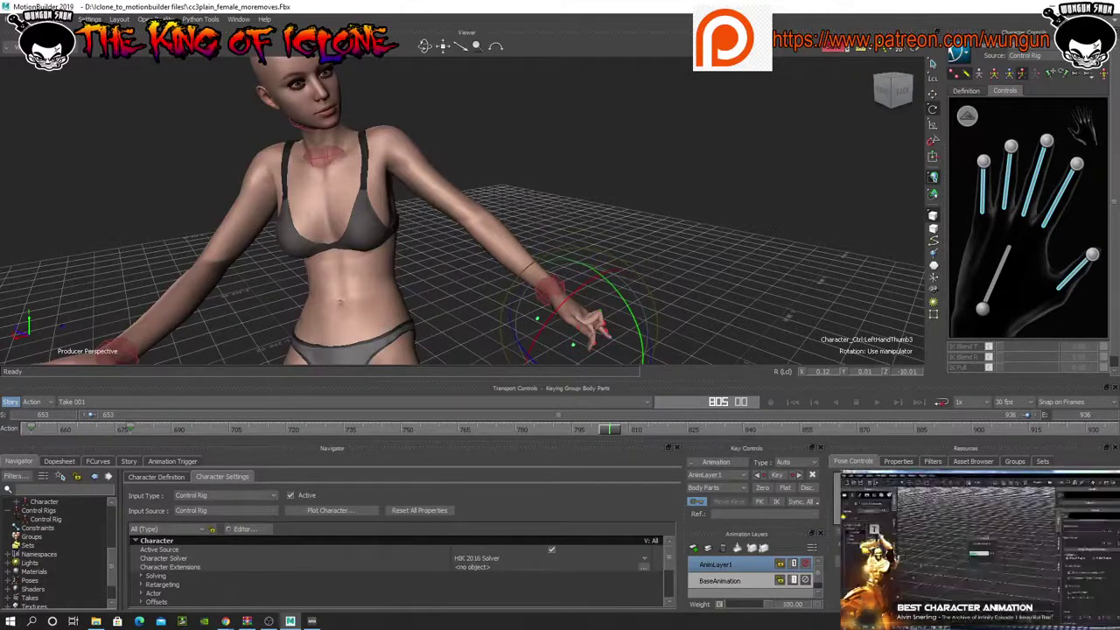
key("ctrl+z")
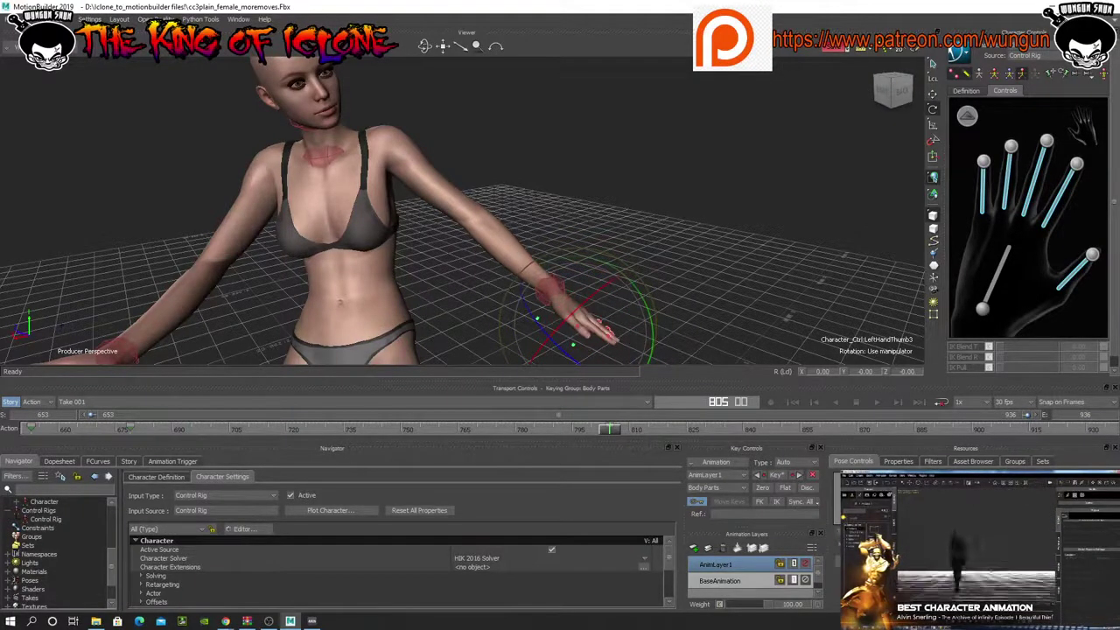
- Curl the four left fingers slightly at frame 805 and rotate the thumb effector to about -27°, 50° and 108°
left_click(1082, 273)
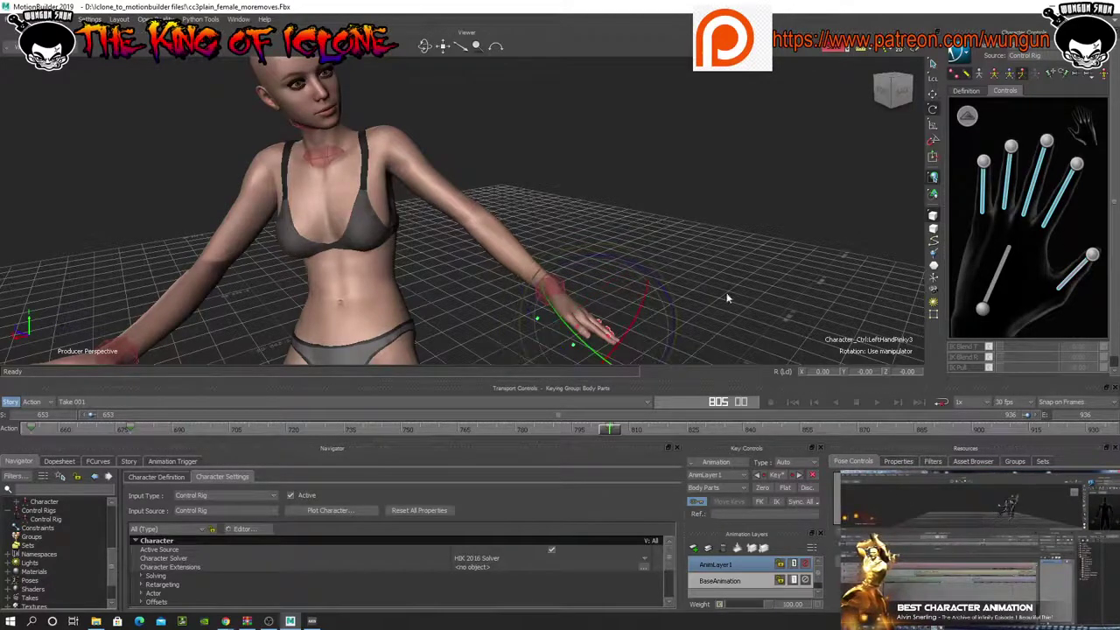
left_click_drag(731, 290, 690, 264, "ctrl+shift")
left_click_drag(626, 277, 624, 291)
left_click(1091, 255)
left_click_drag(602, 270, 594, 294)
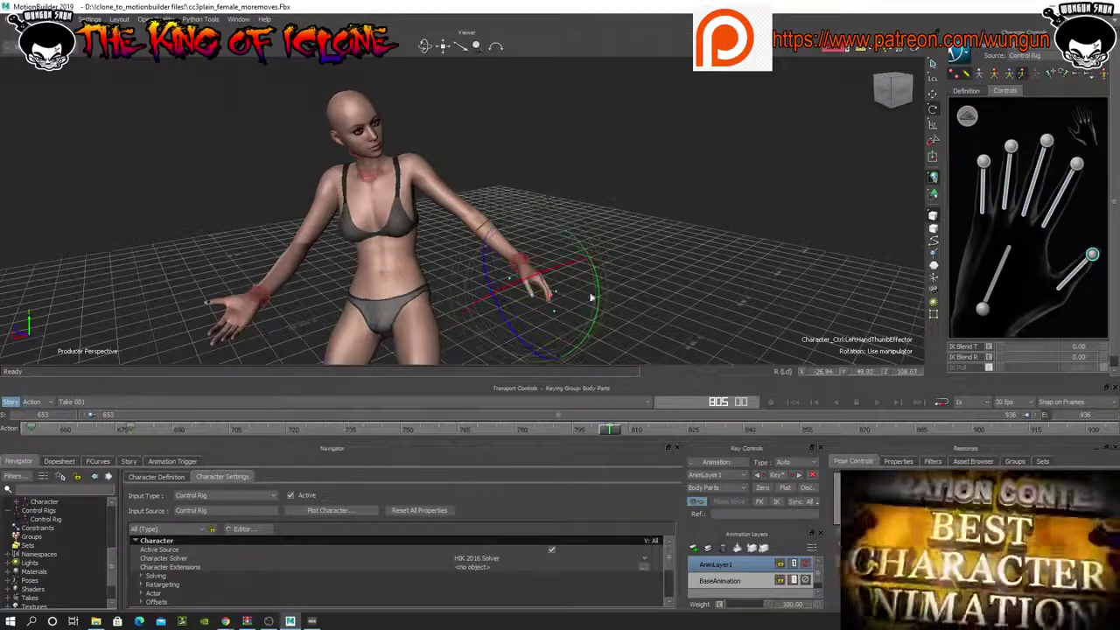
- Rotate the left wrist effector at frame 805 to about -174° on X, -54° on Y and 170° on Z
left_click(968, 121)
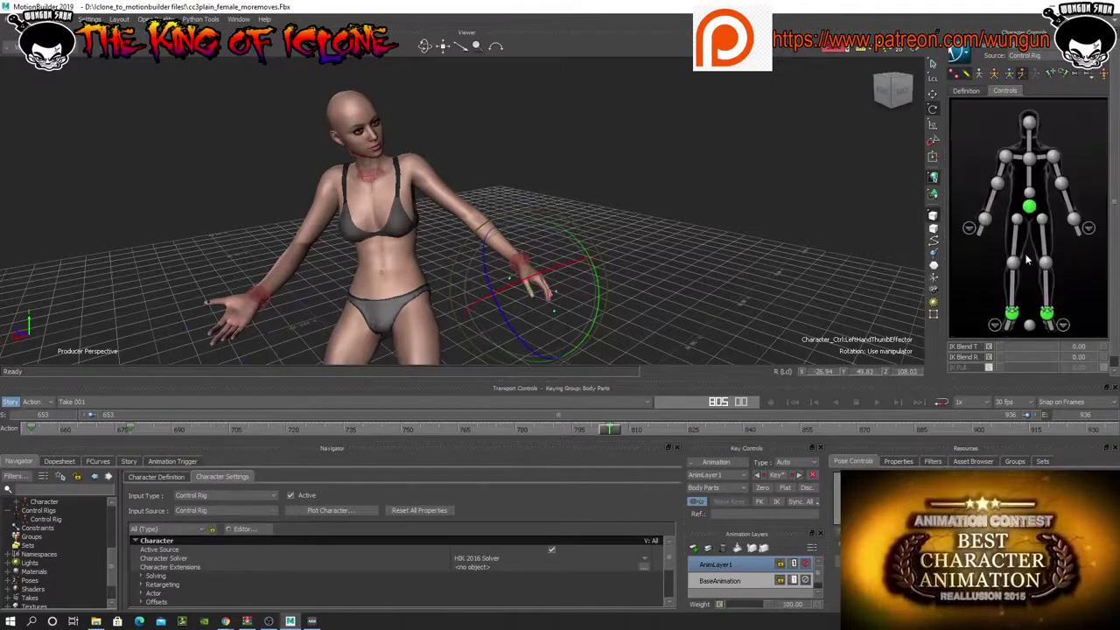
left_click(1075, 219)
left_click_drag(592, 256, 537, 211)
mouse_move(424, 45)
left_mouse_down()
mouse_move(337, 47)
mouse_move(424, 47)
left_mouse_up()
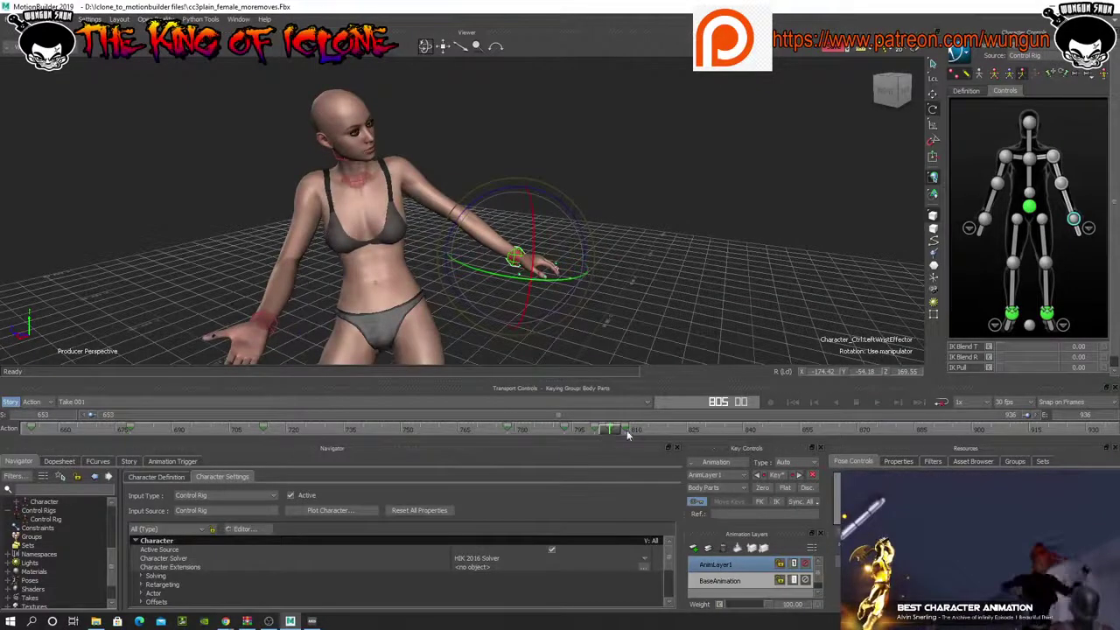
- At frame 801, zero the rotations of all five left-hand finger chains
left_click_drag(604, 435, 592, 431)
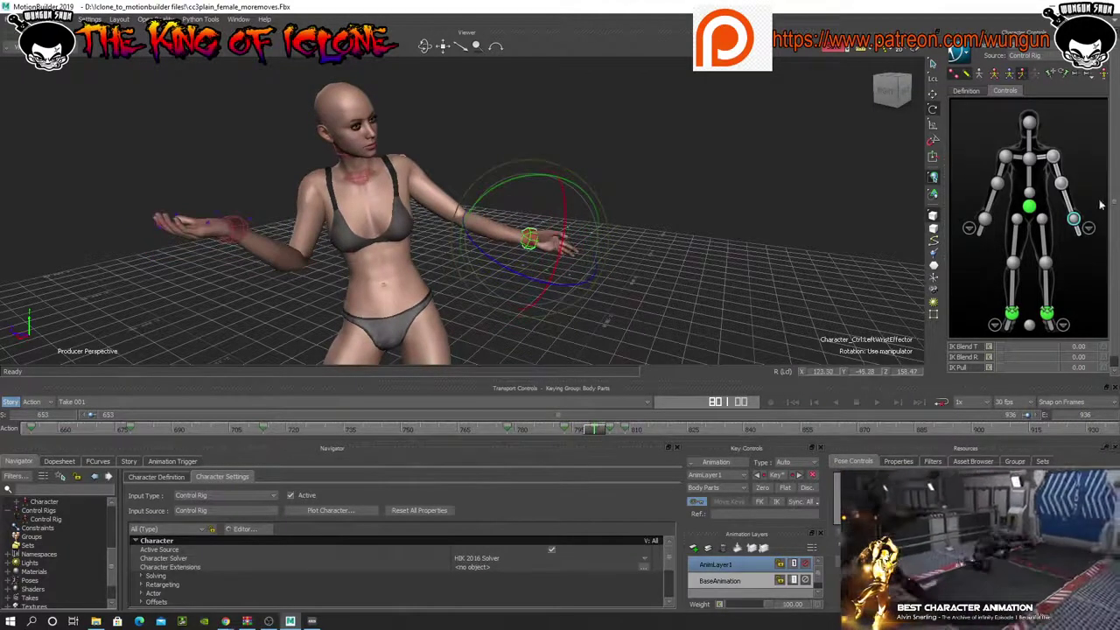
left_click(1090, 230)
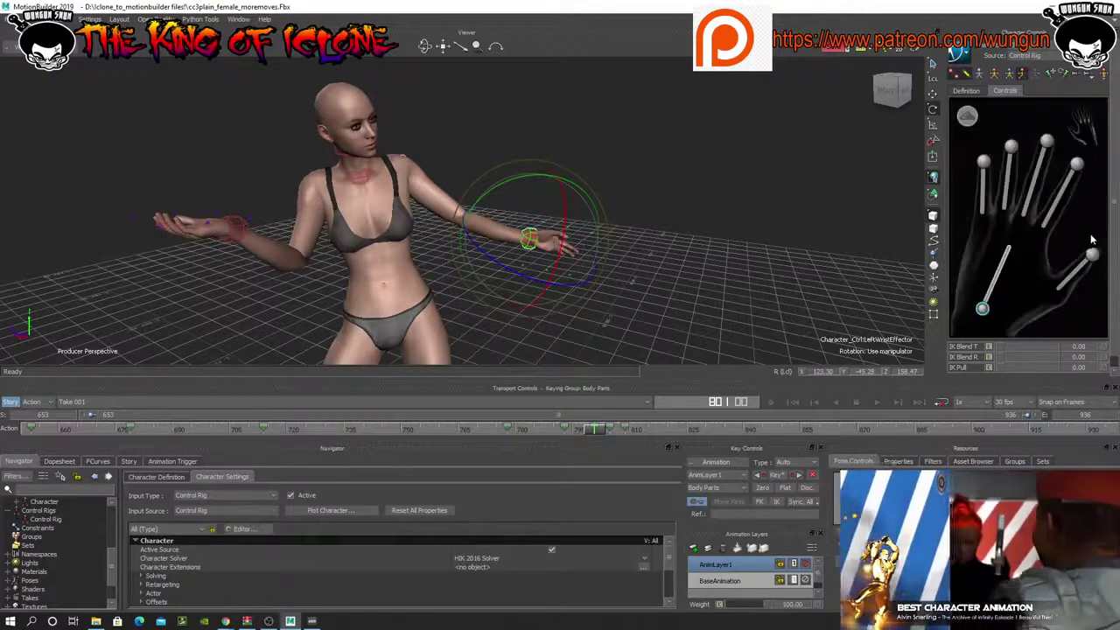
left_click(983, 212)
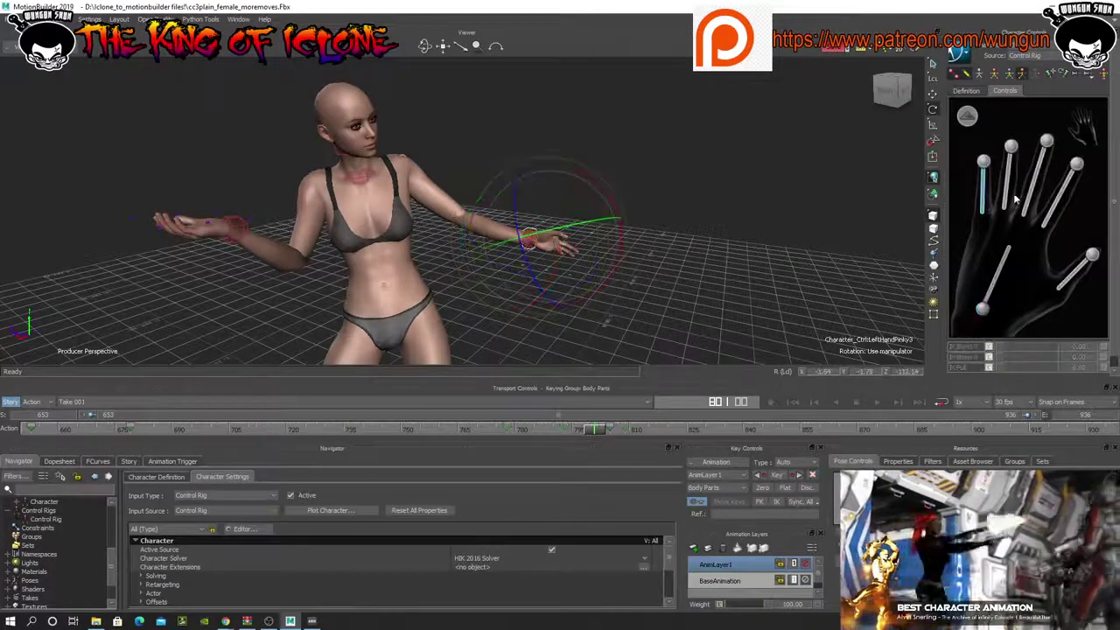
left_click(1008, 200, "shift")
left_click(1029, 201, "shift")
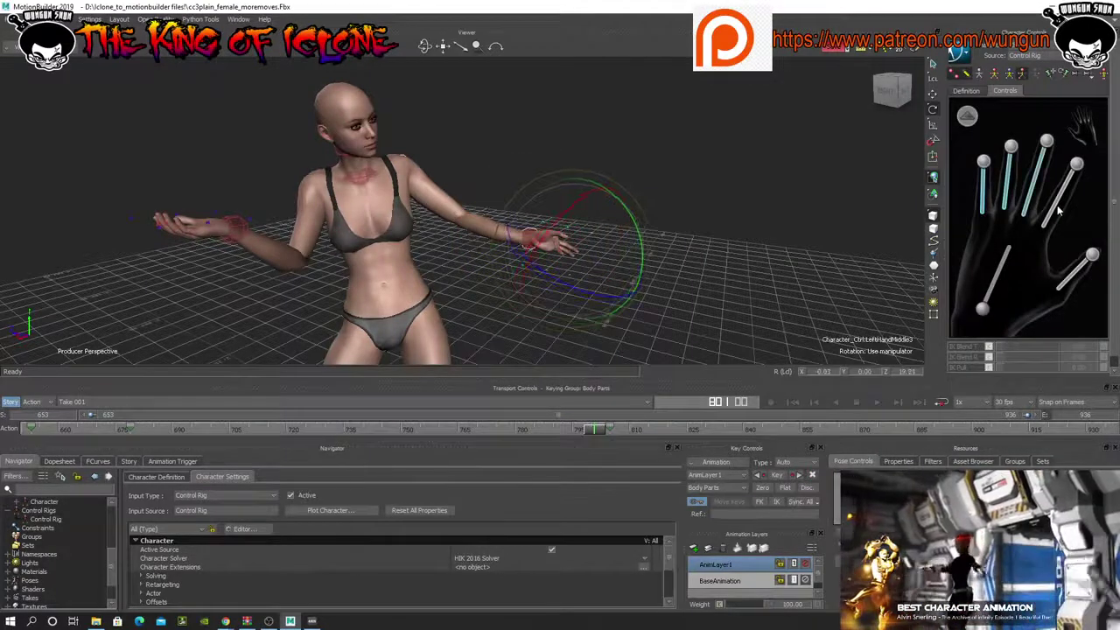
left_click(1057, 210, "shift")
left_click(1080, 273, "shift")
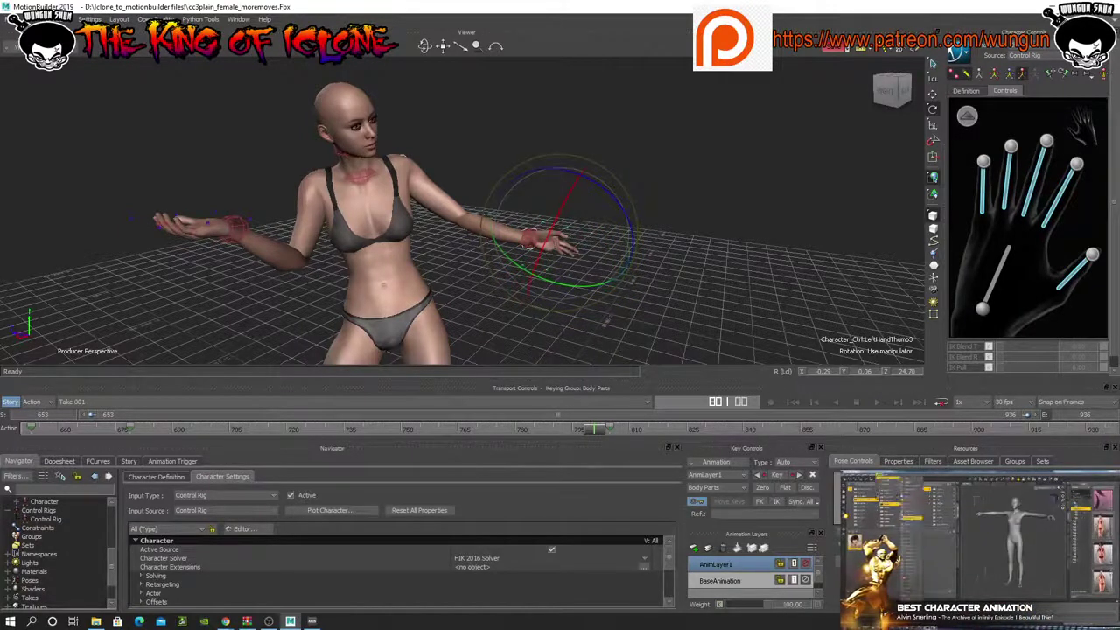
key("ctrl+z")
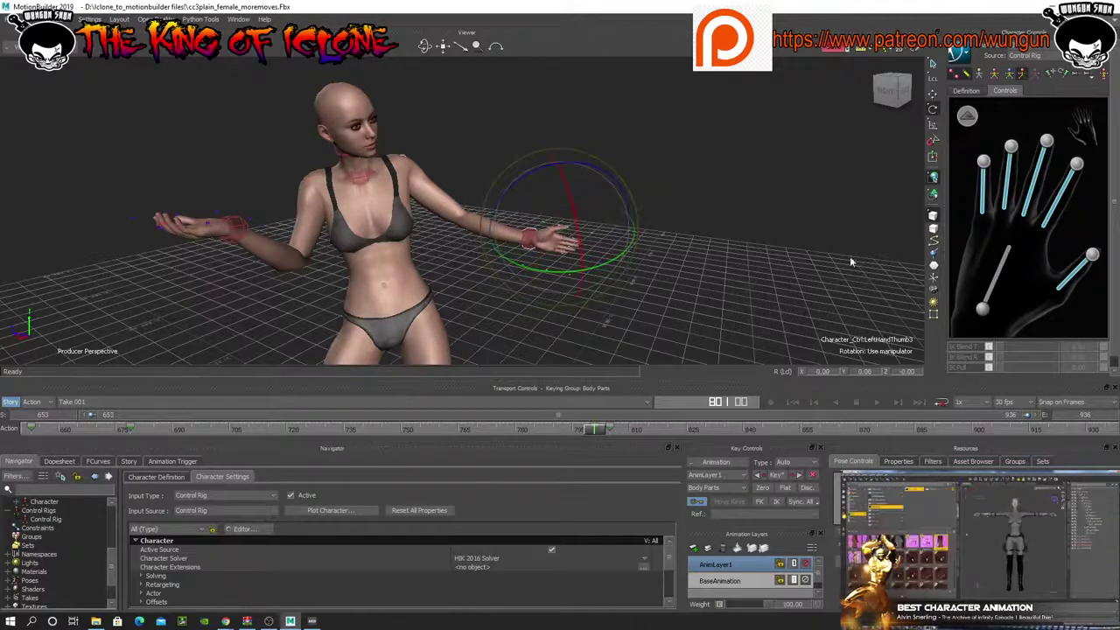
- Curl the four left fingers without the thumb about 22° on Z at frame 801 and preview the motion to frame 803
left_click(1090, 260)
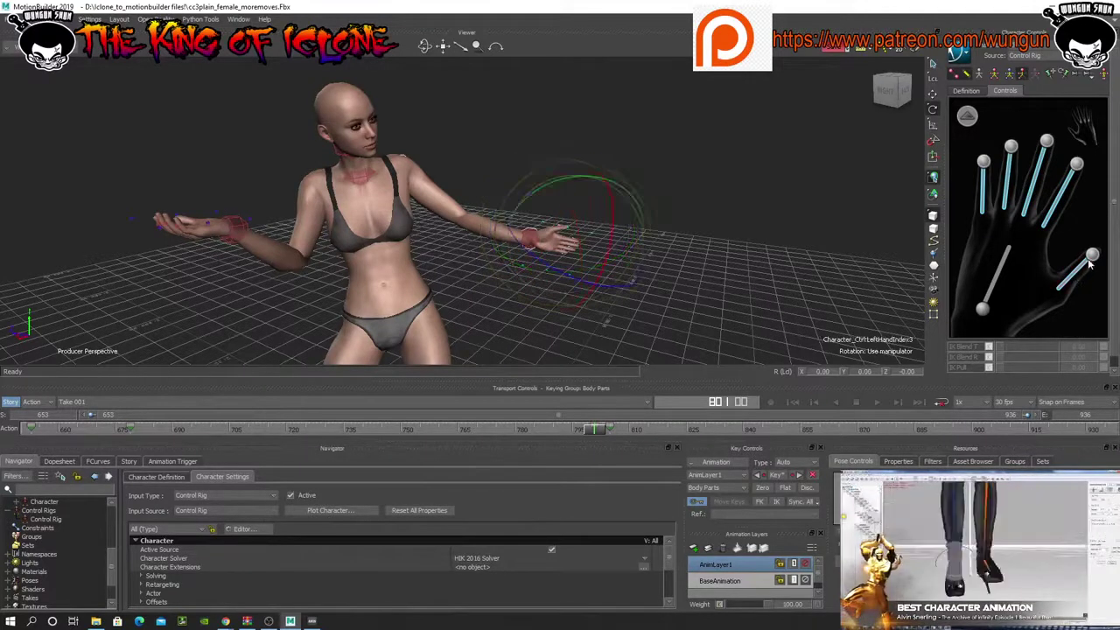
mouse_move(617, 285)
left_mouse_down()
mouse_move(602, 287)
mouse_move(629, 299)
left_mouse_up()
left_click_drag(425, 46, 425, 46)
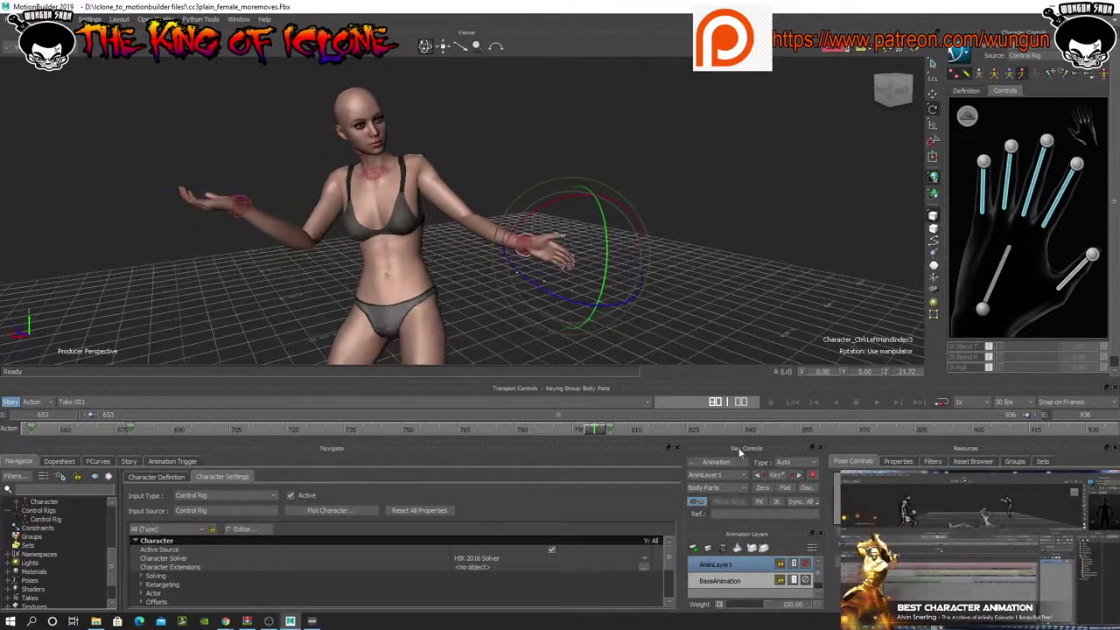
mouse_move(595, 433)
left_mouse_down()
mouse_move(503, 430)
mouse_move(612, 440)
mouse_move(602, 444)
left_mouse_up()
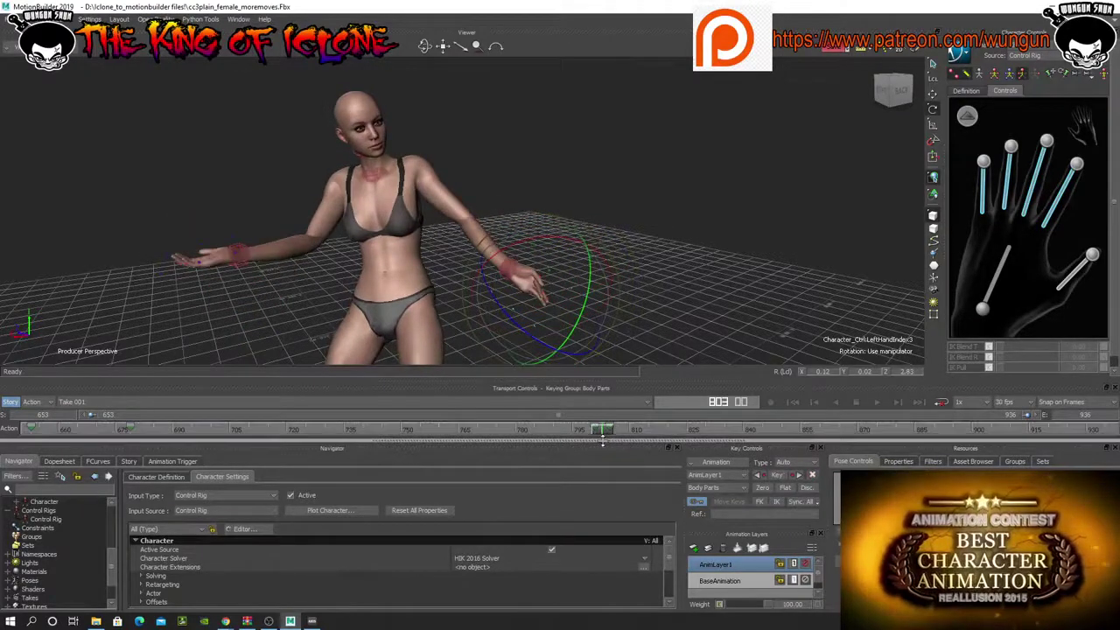
- Move the left elbow effector's key at frame 801 to frame 799
left_click_drag(425, 46, 449, 77)
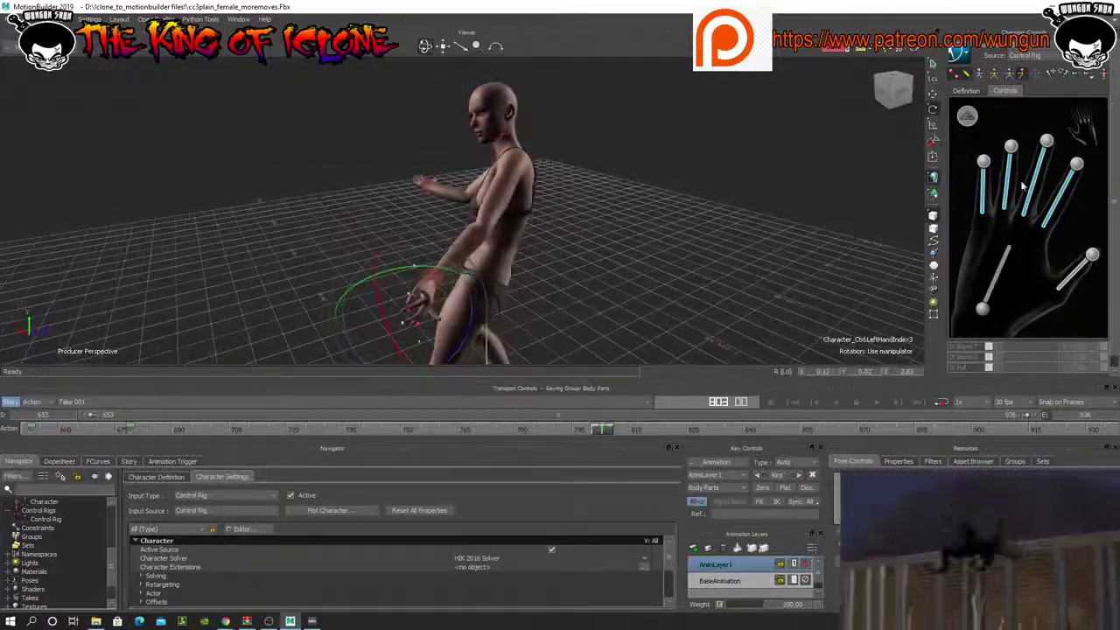
left_click(1083, 136)
left_click(967, 117)
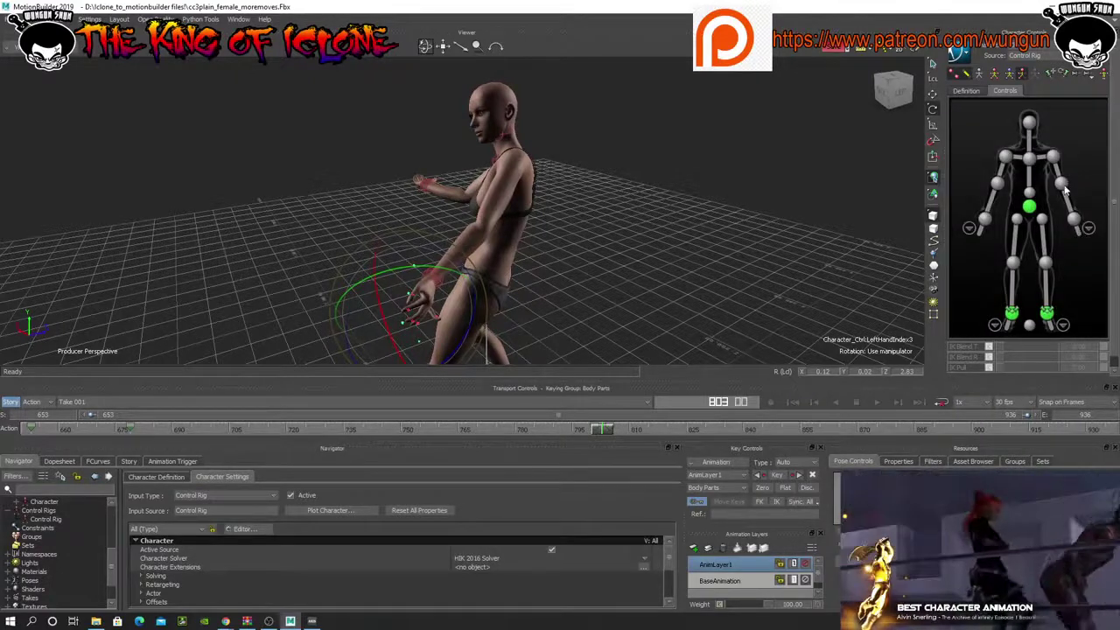
left_click(1061, 184)
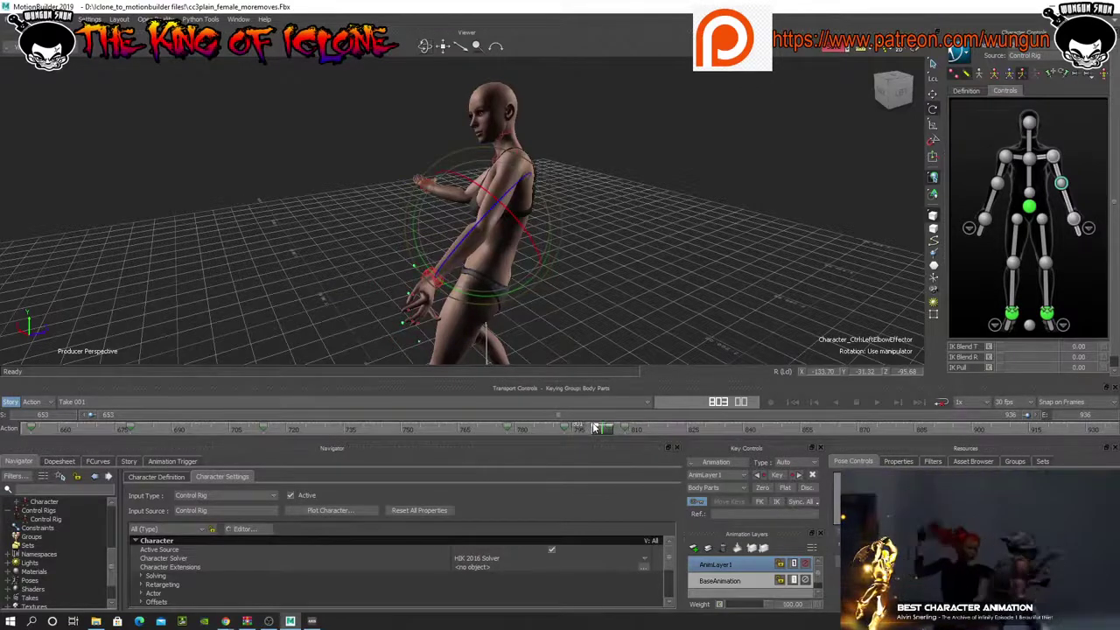
mouse_move(595, 428)
left_mouse_down()
mouse_move(574, 429)
mouse_move(586, 430)
left_mouse_up()
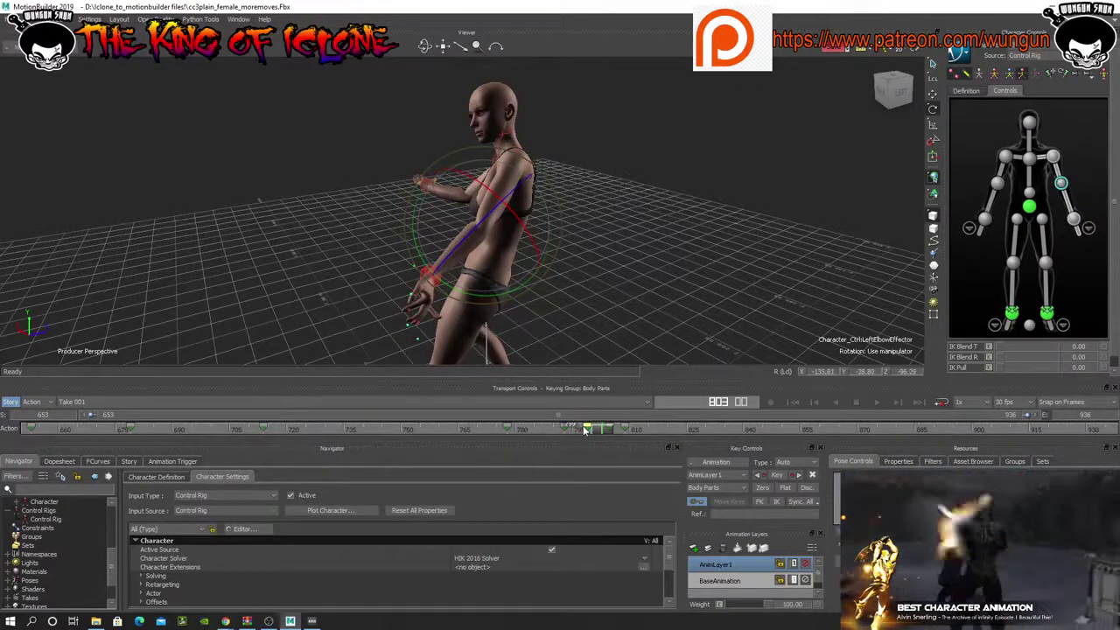
- Rotate the left elbow effector at frame 799 to about 13° on Y and -72° on Z
left_click_drag(423, 46, 468, 116)
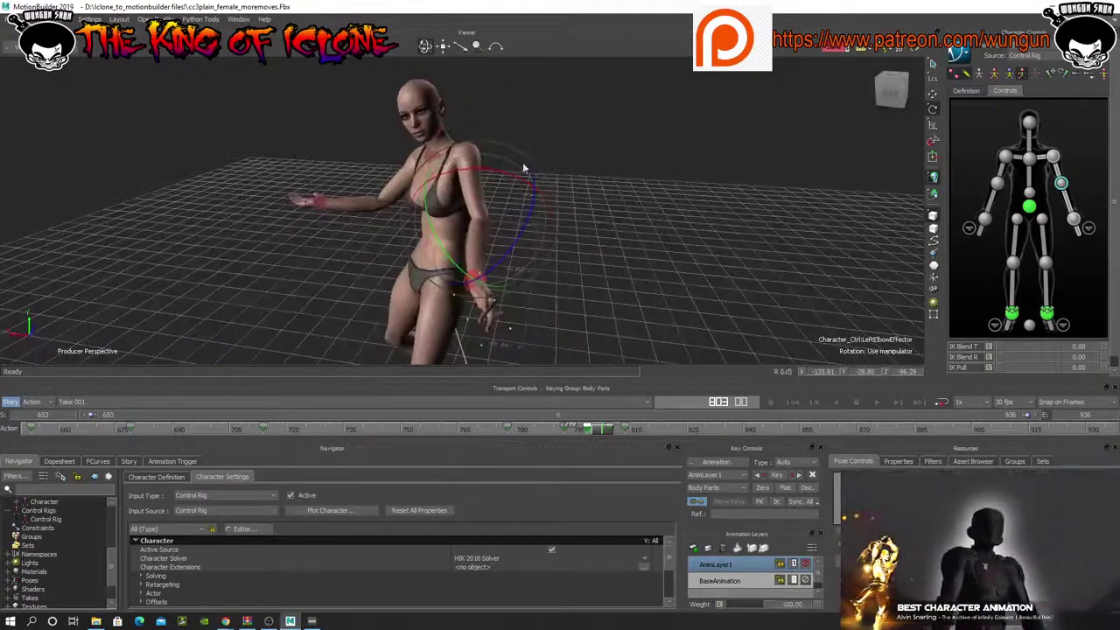
scroll(582, 220, "up", 3)
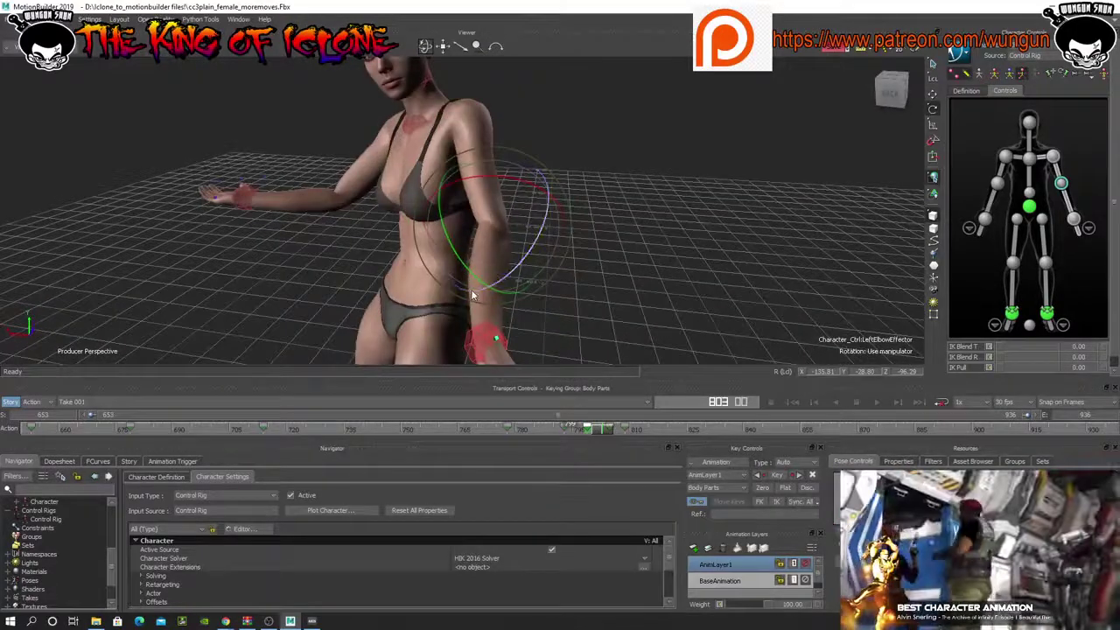
left_click_drag(597, 429, 588, 428)
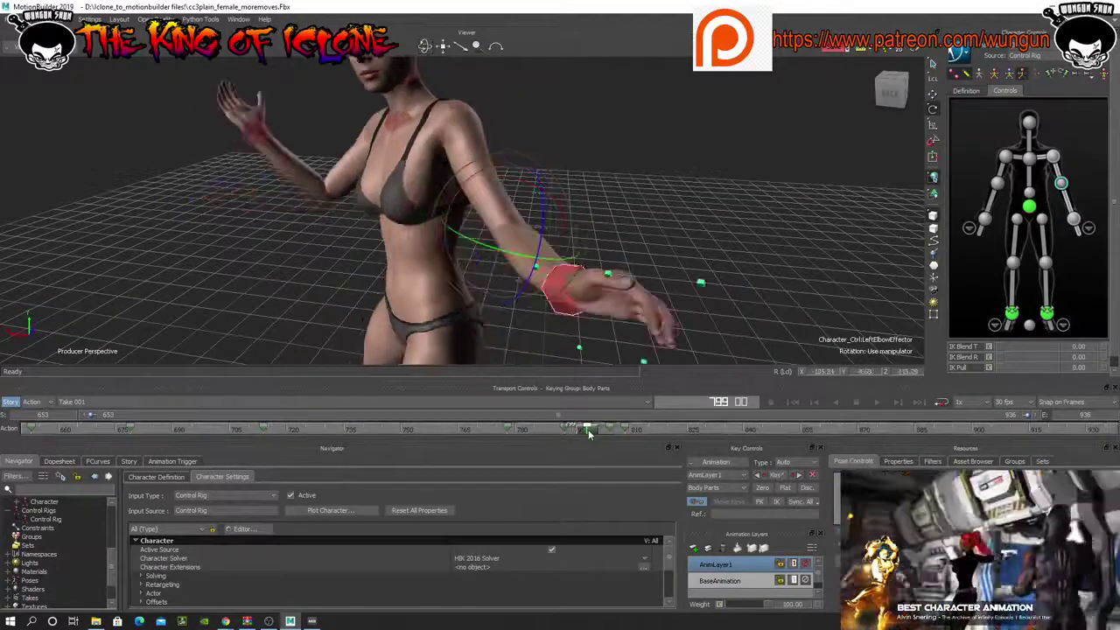
left_click_drag(525, 259, 647, 263)
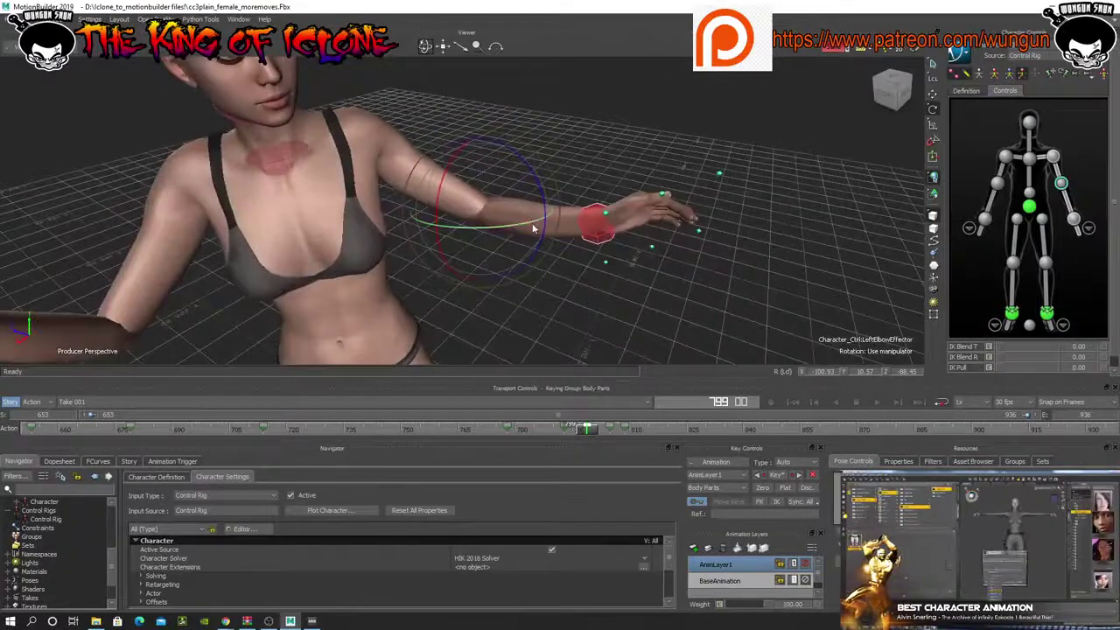
left_click_drag(534, 229, 528, 205)
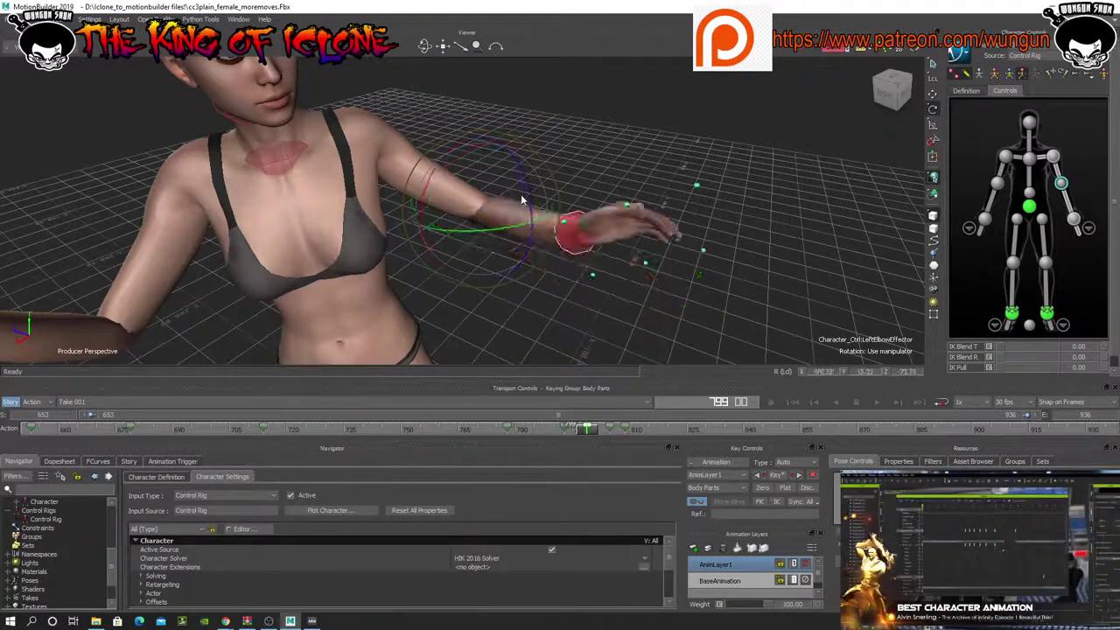
- Key the left elbow at frame 803 and rotate the left shoulder effector there to about 41° on Y
left_click_drag(586, 431, 600, 437)
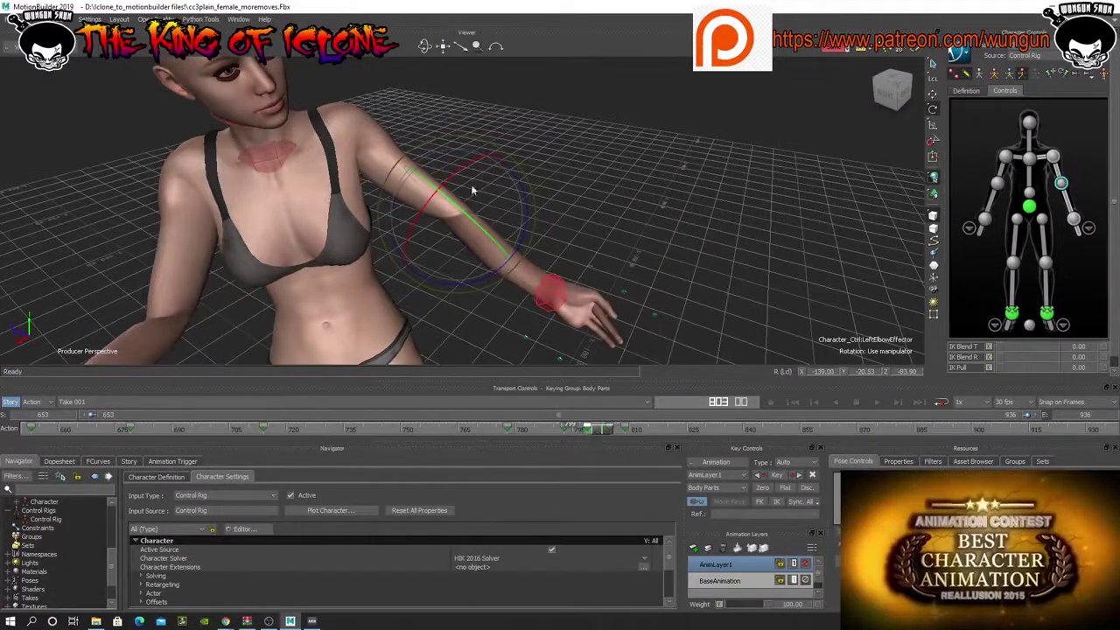
left_click_drag(464, 181, 453, 185)
key("k")
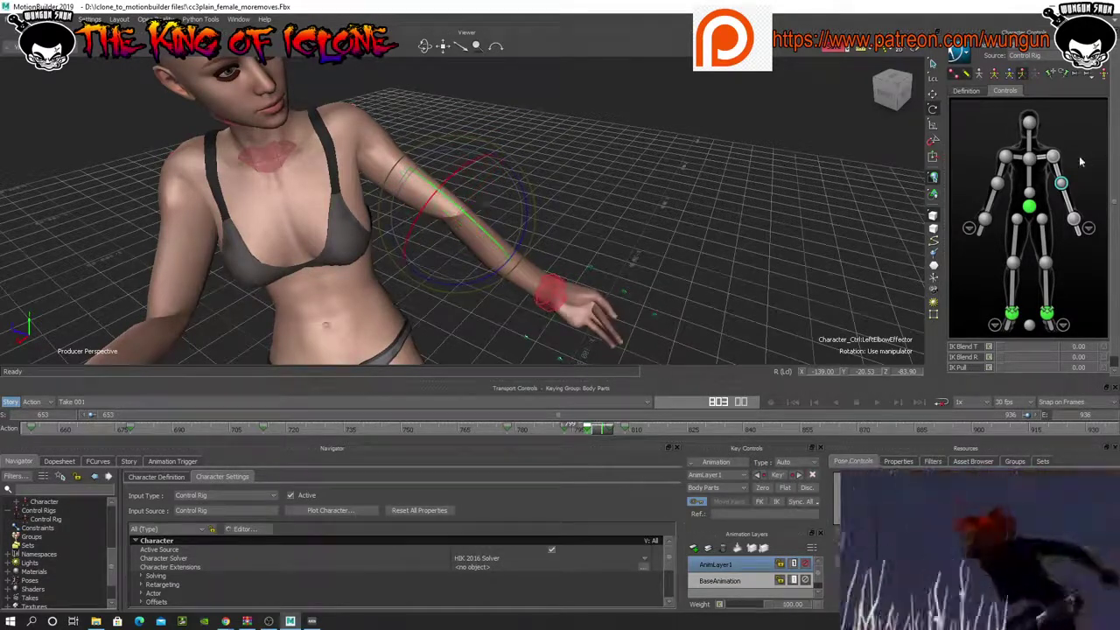
left_click(1054, 155)
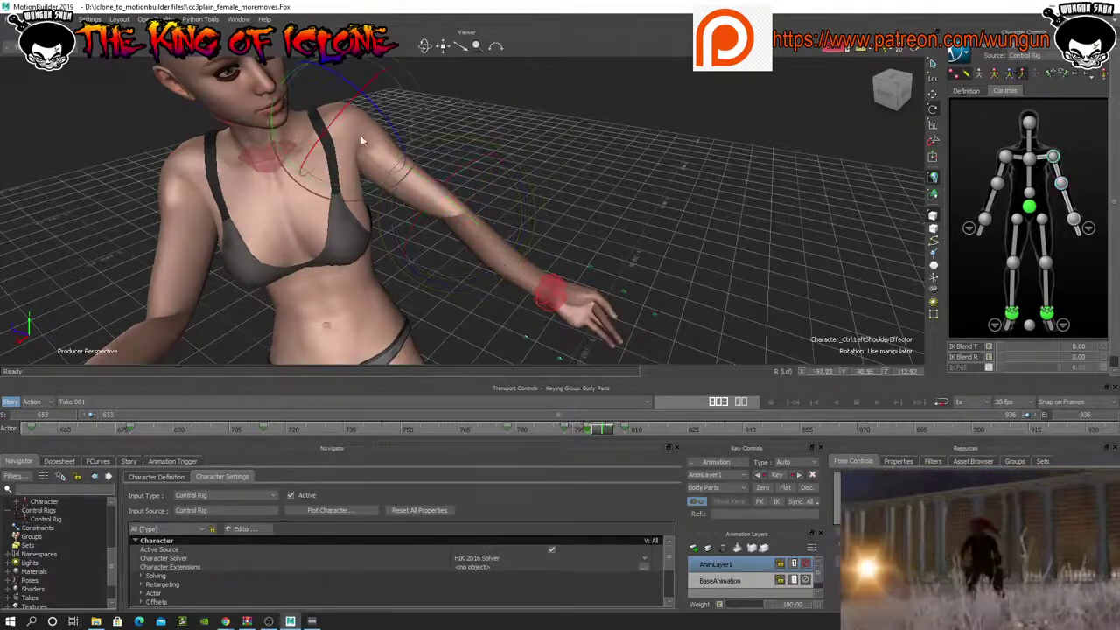
mouse_move(339, 131)
left_mouse_down()
mouse_move(343, 115)
mouse_move(336, 126)
left_mouse_up()
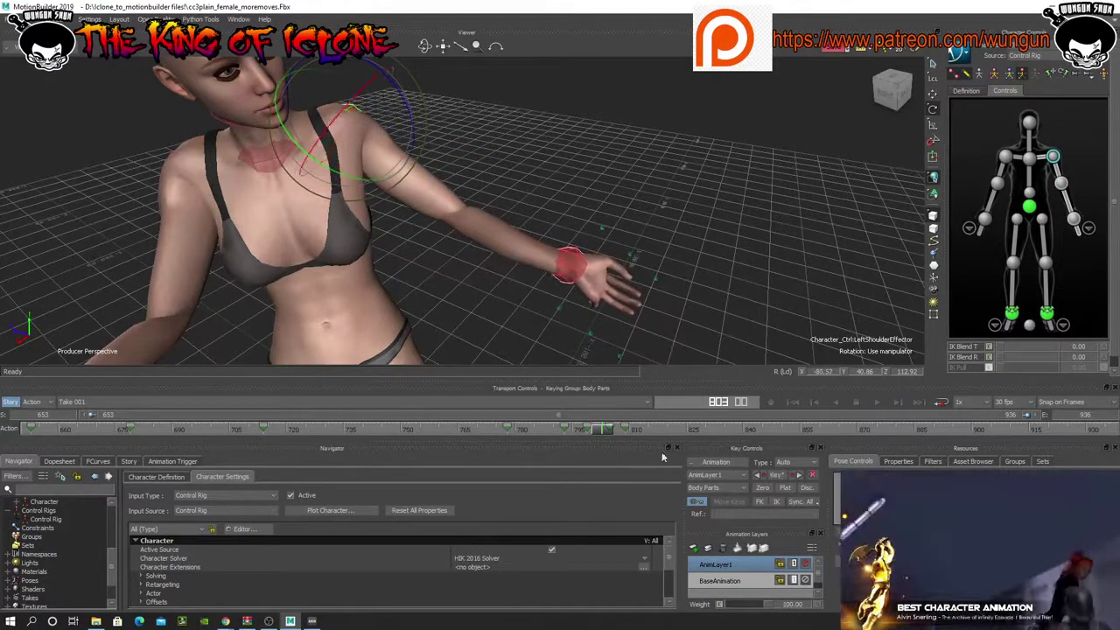
- Try raising the left forearm at frame 803 by rotating the elbow effector in local and global reference, and undo the bends
left_click(1061, 184)
left_click_drag(509, 208, 446, 112)
left_click_drag(423, 42, 424, 45)
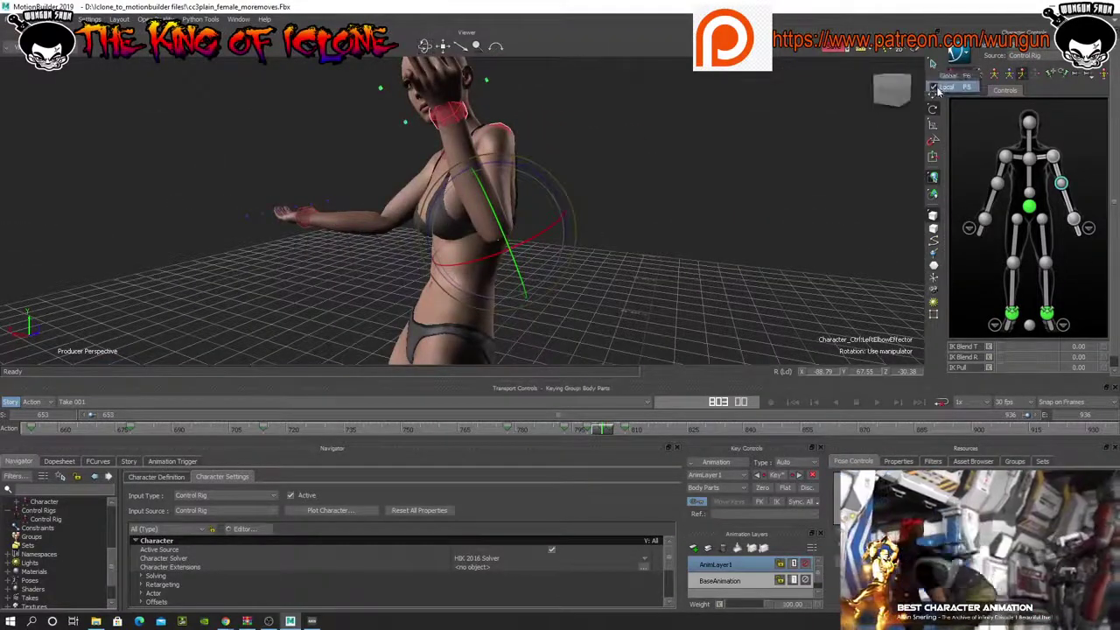
left_click(936, 88)
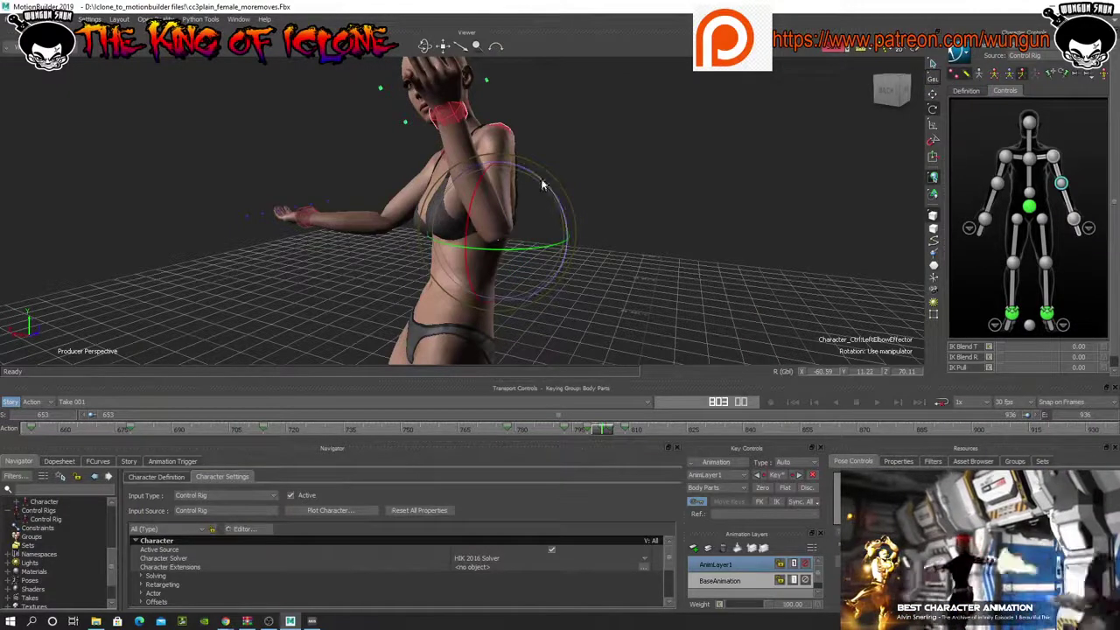
left_click_drag(543, 185, 530, 177)
left_click_drag(428, 42, 424, 47)
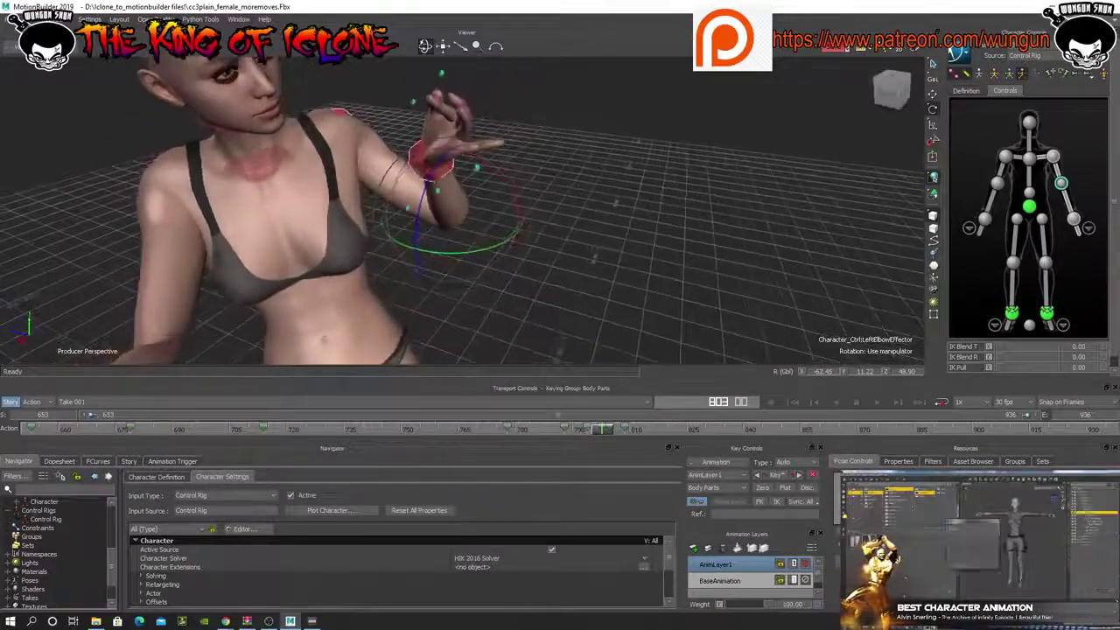
left_click(604, 430)
left_click_drag(607, 430, 600, 430)
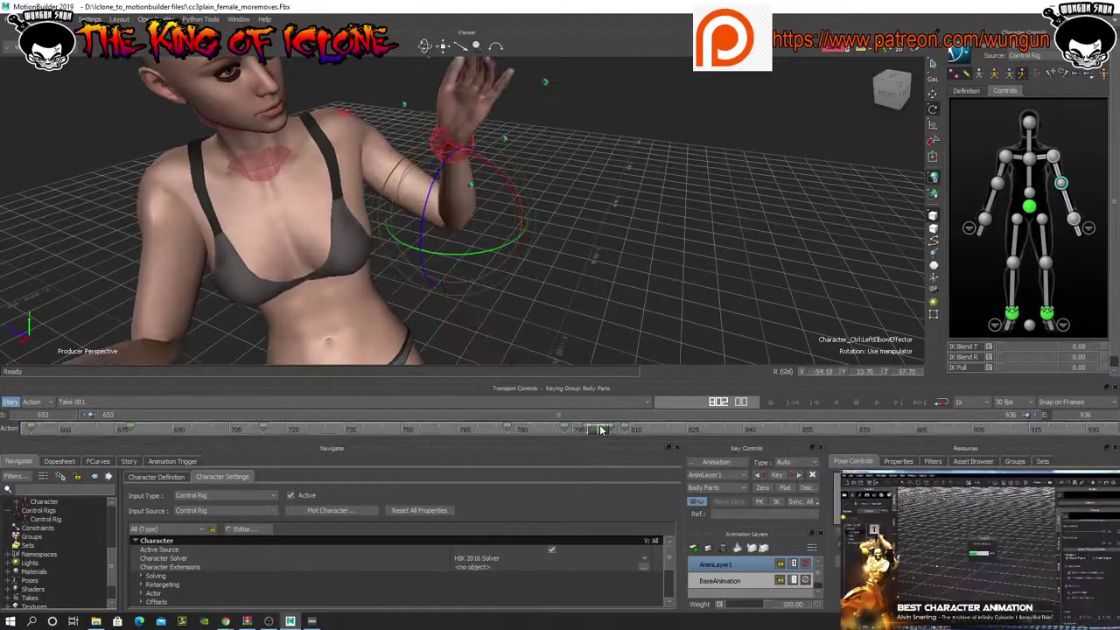
key("ctrl+z")
key("ctrl+z")
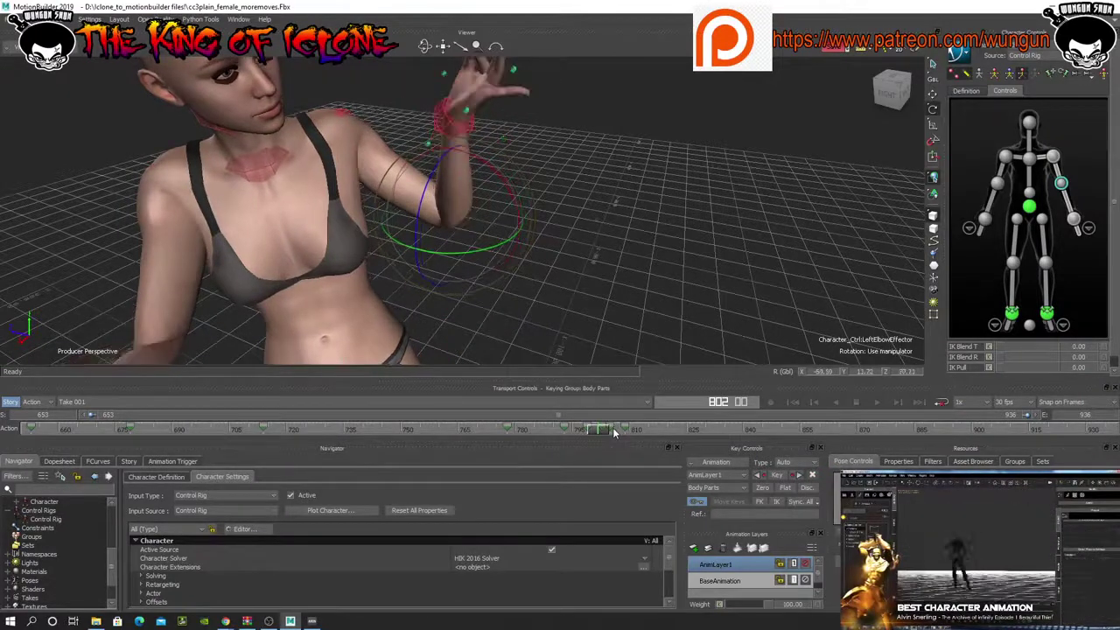
- Open the left hand at frame 833 by rotating all five finger chains together, including the thumb, in global reference
scroll(626, 242, "down", 5)
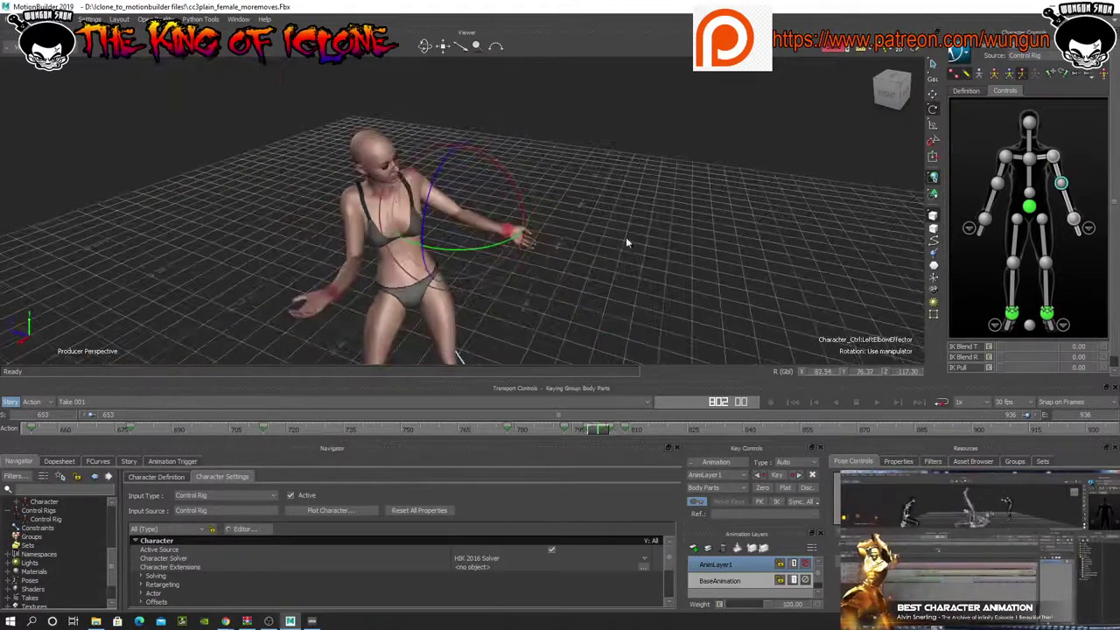
left_click_drag(427, 47, 435, 93)
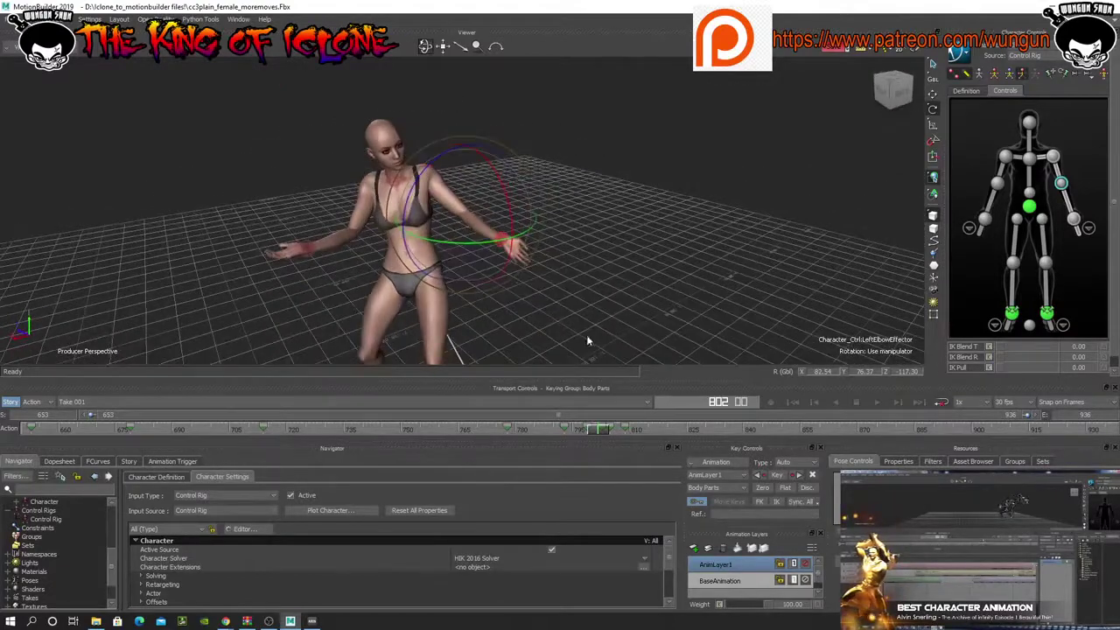
left_click_drag(594, 436, 719, 473)
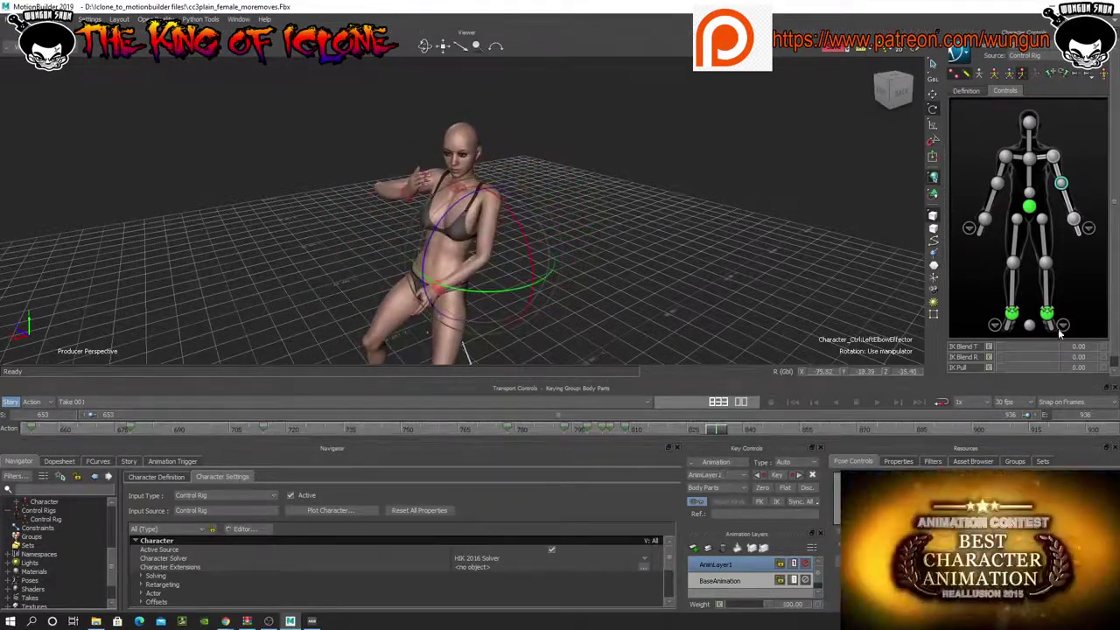
left_click(1091, 231)
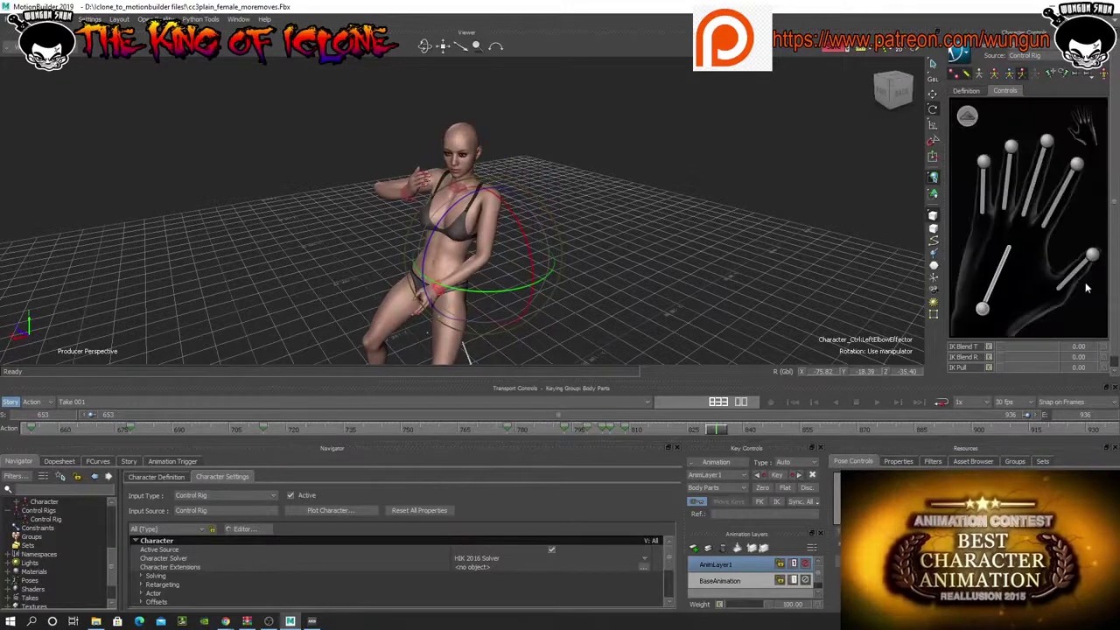
left_click(1053, 207)
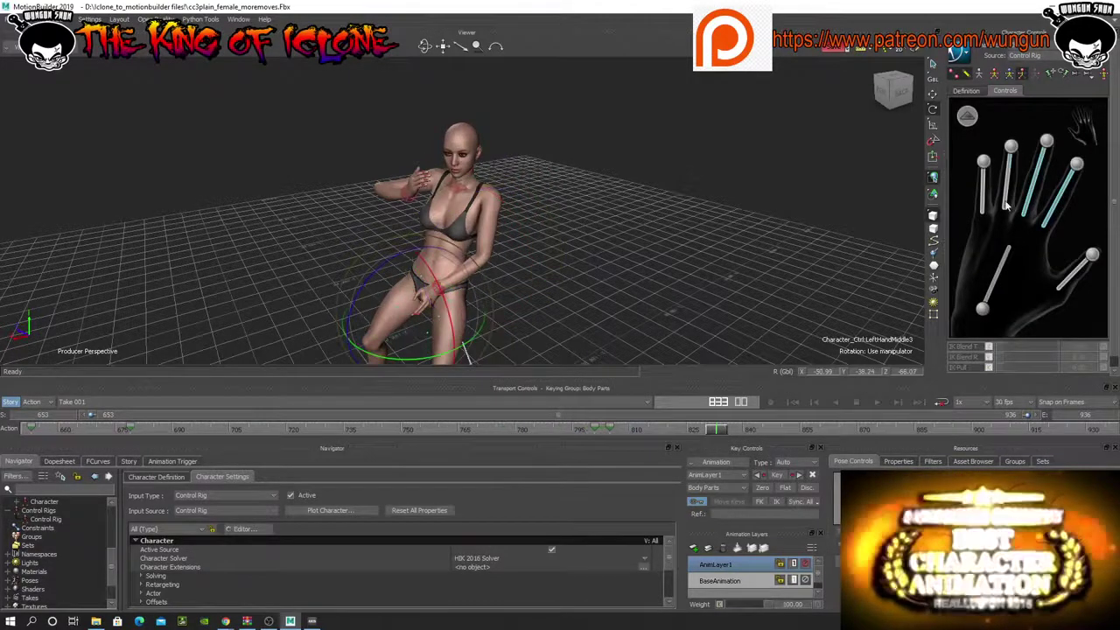
left_click(1080, 276)
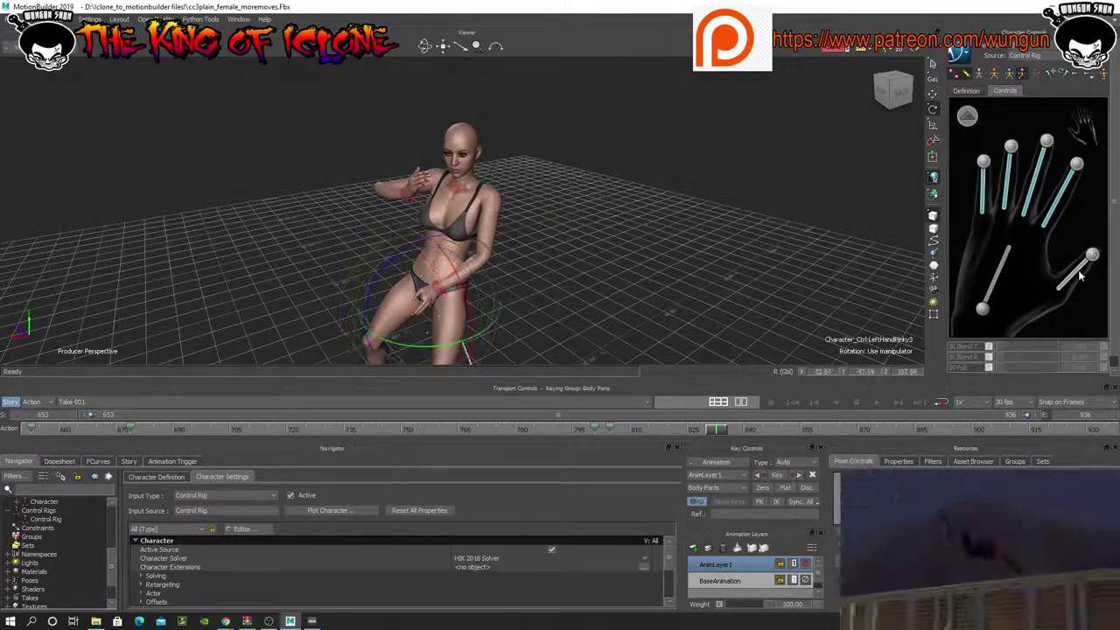
left_click(1081, 276)
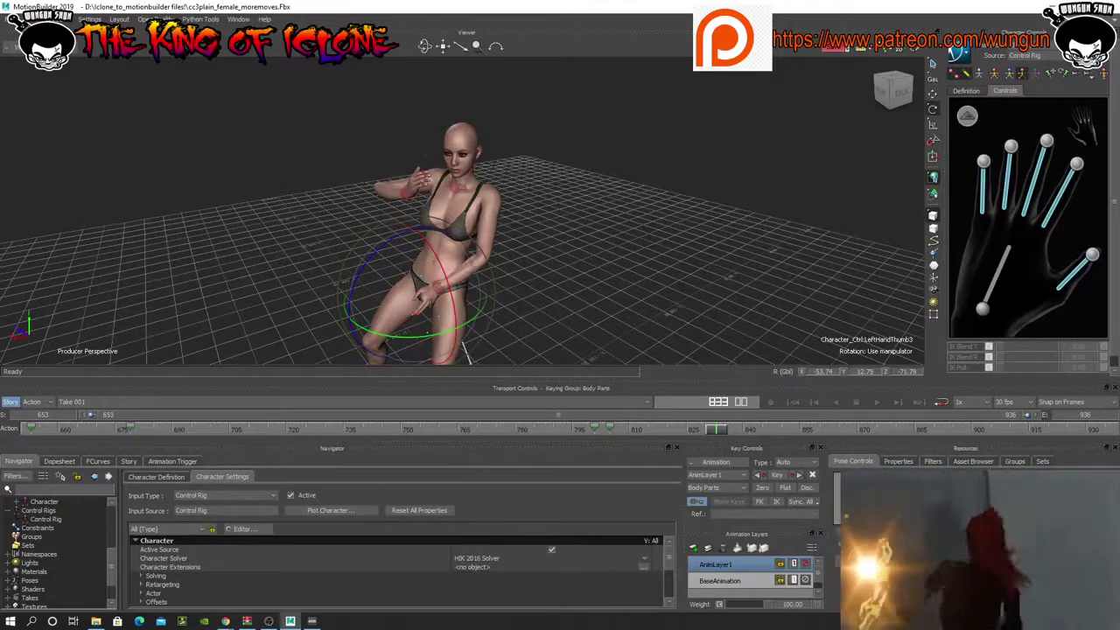
left_click_drag(427, 334, 427, 331)
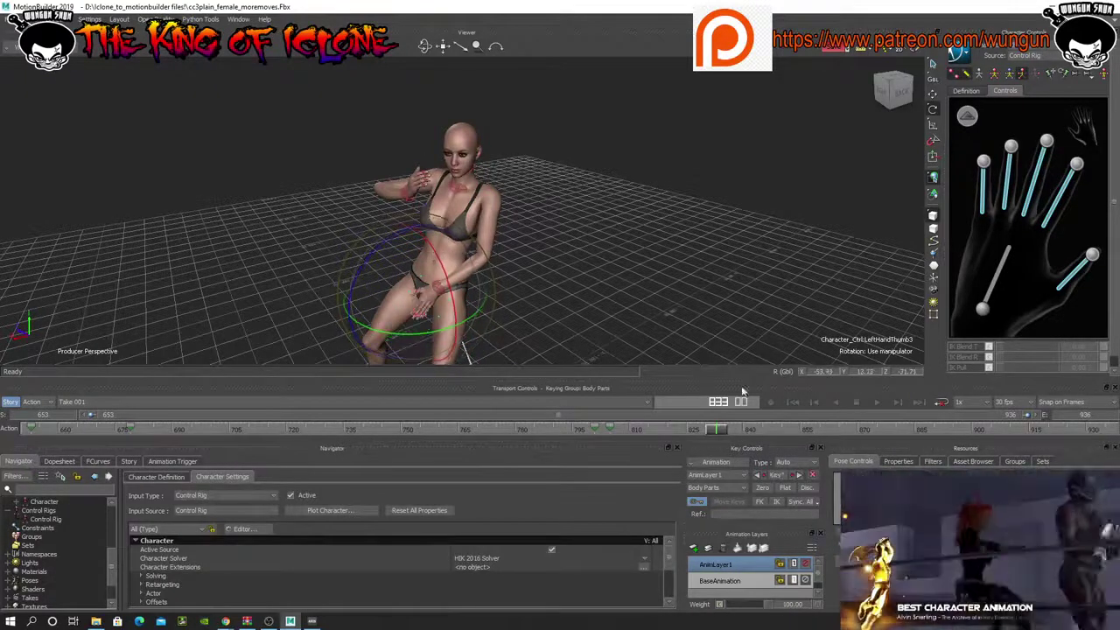
left_click_drag(426, 47, 518, 36)
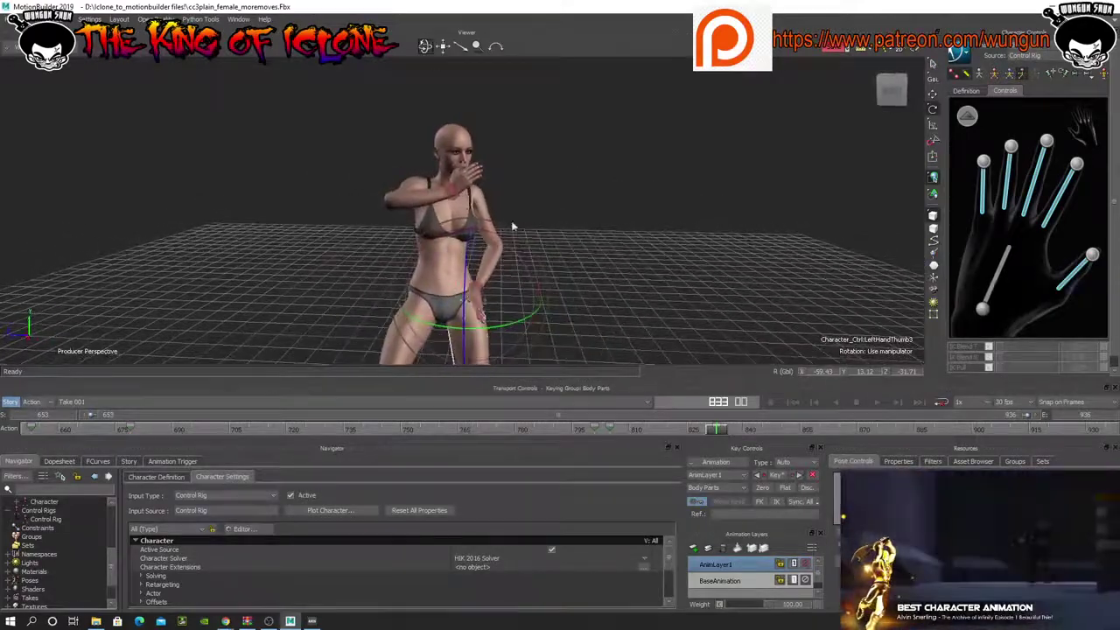
- Adjust the rotations of all five left-hand finger chains at frame 816, with the thumb at about 75° on Y
left_click_drag(711, 434, 651, 434)
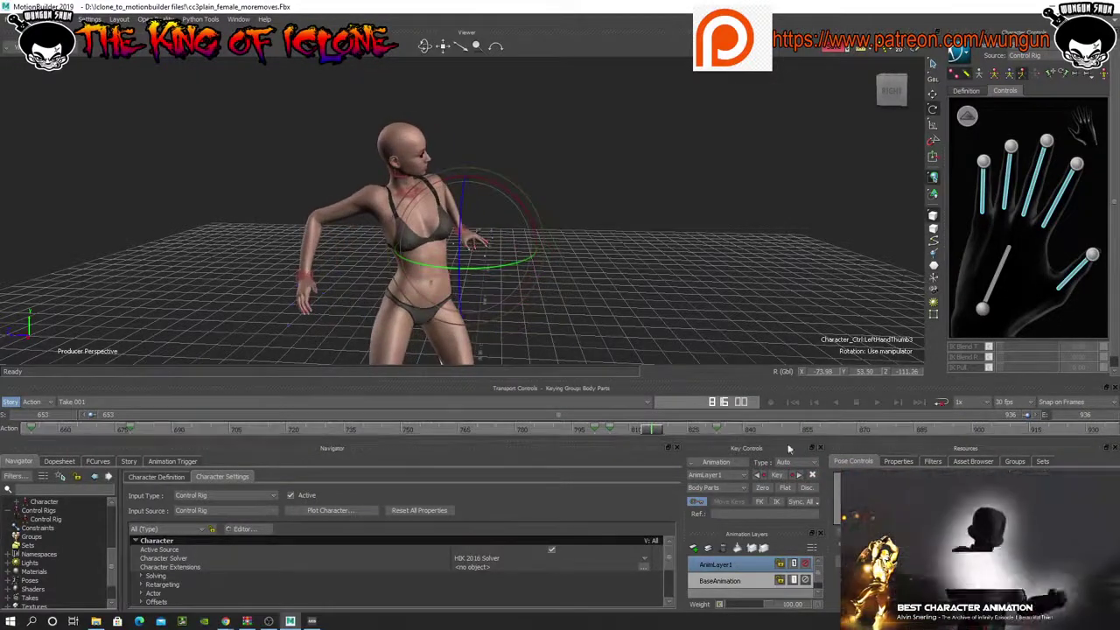
key("ctrl+v")
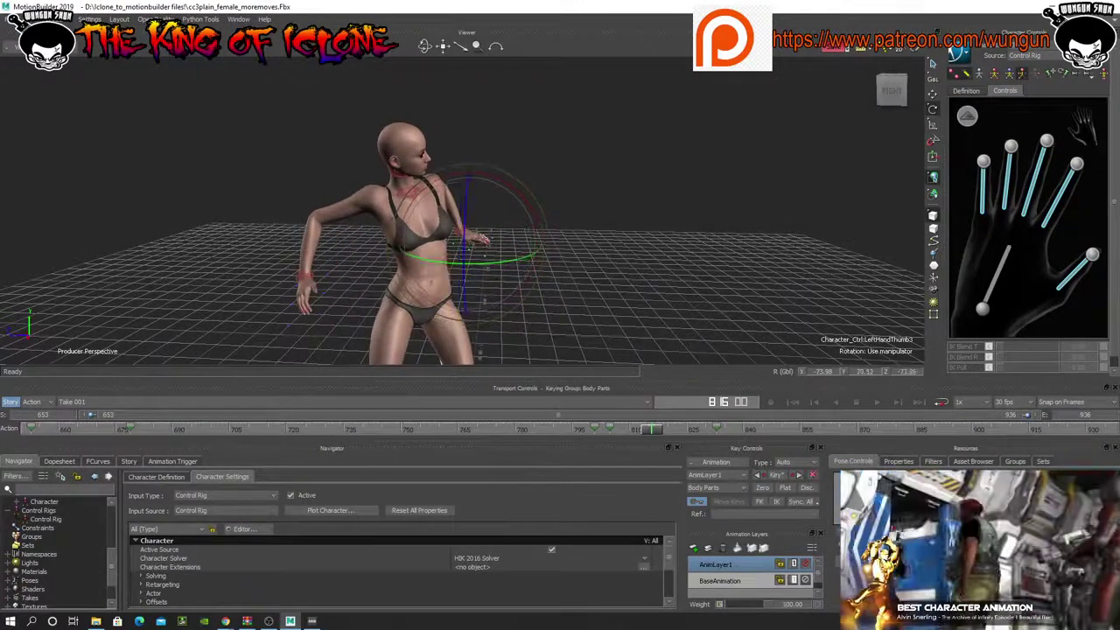
left_click_drag(424, 46, 433, 74)
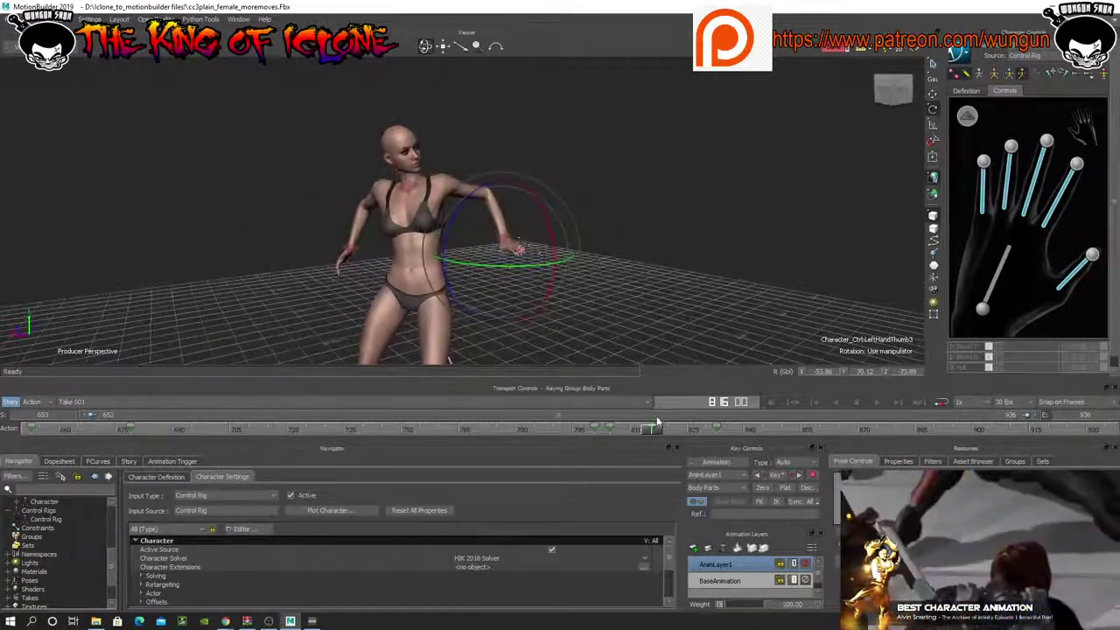
- Rotate all five left-hand finger chains at frame 882 into a curl, with the thumb at about 176°, 30° and 40°
left_click_drag(655, 429, 902, 464)
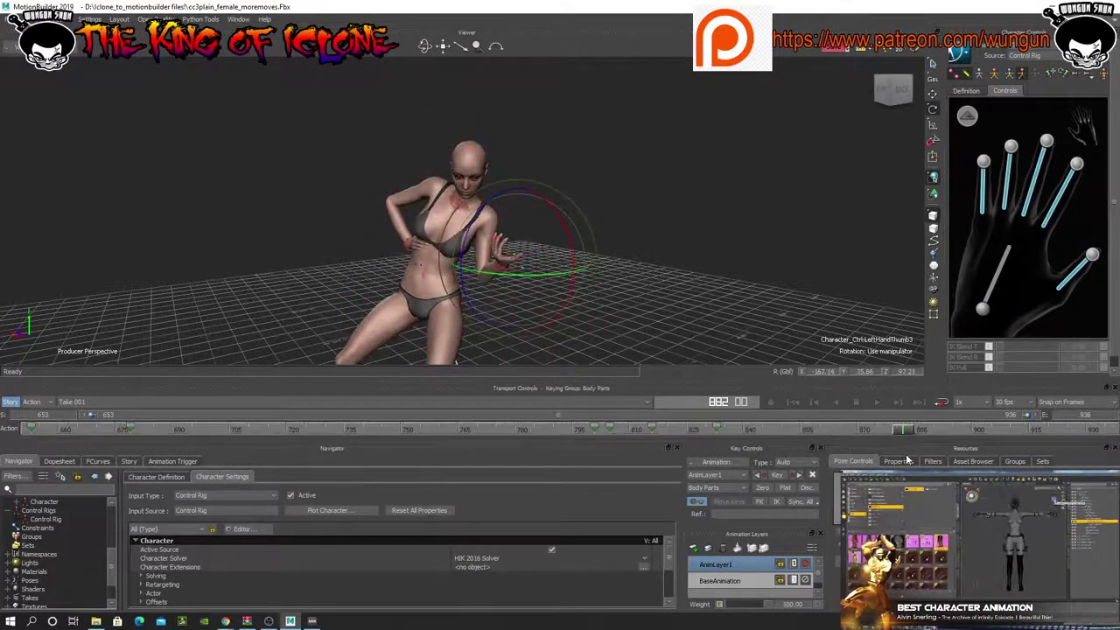
left_click_drag(523, 267, 505, 266)
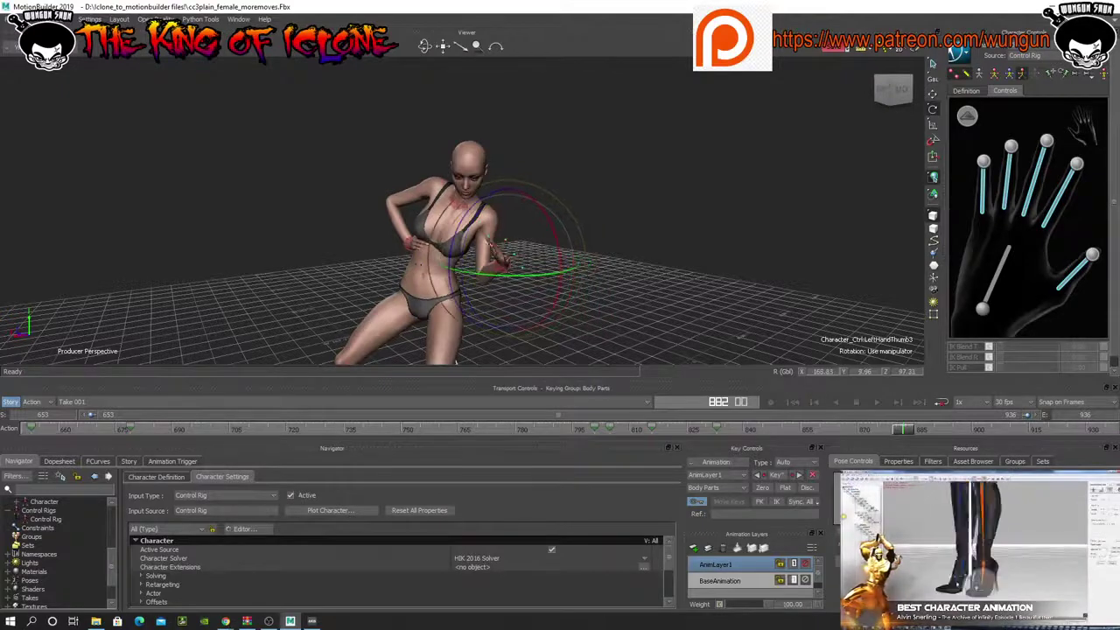
left_click_drag(425, 48, 426, 46)
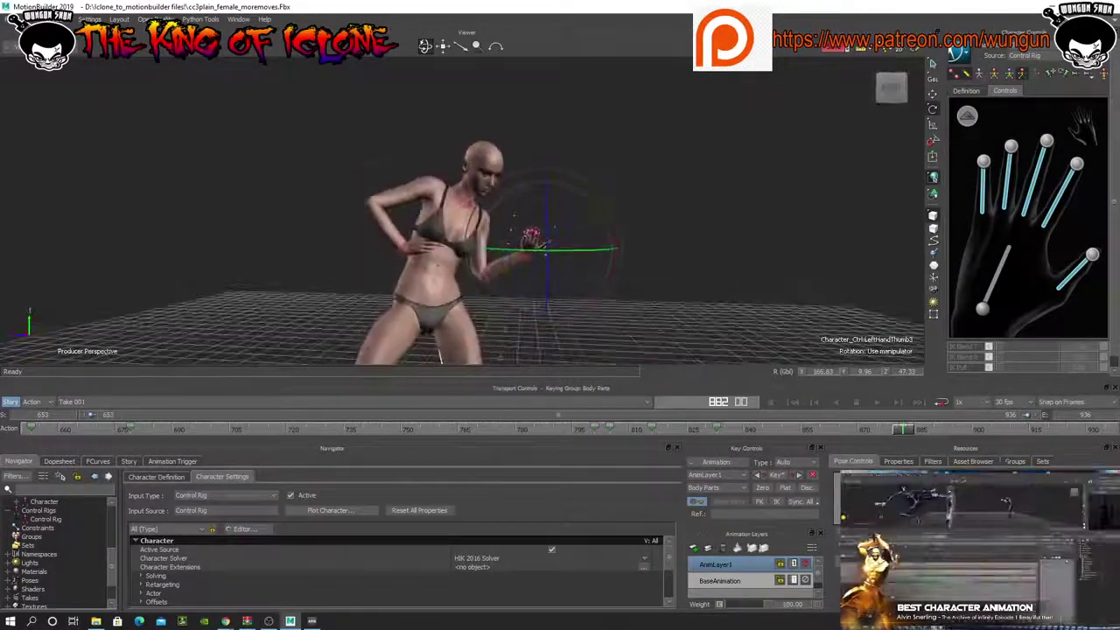
left_click_drag(530, 191, 556, 229)
key("ctrl+x")
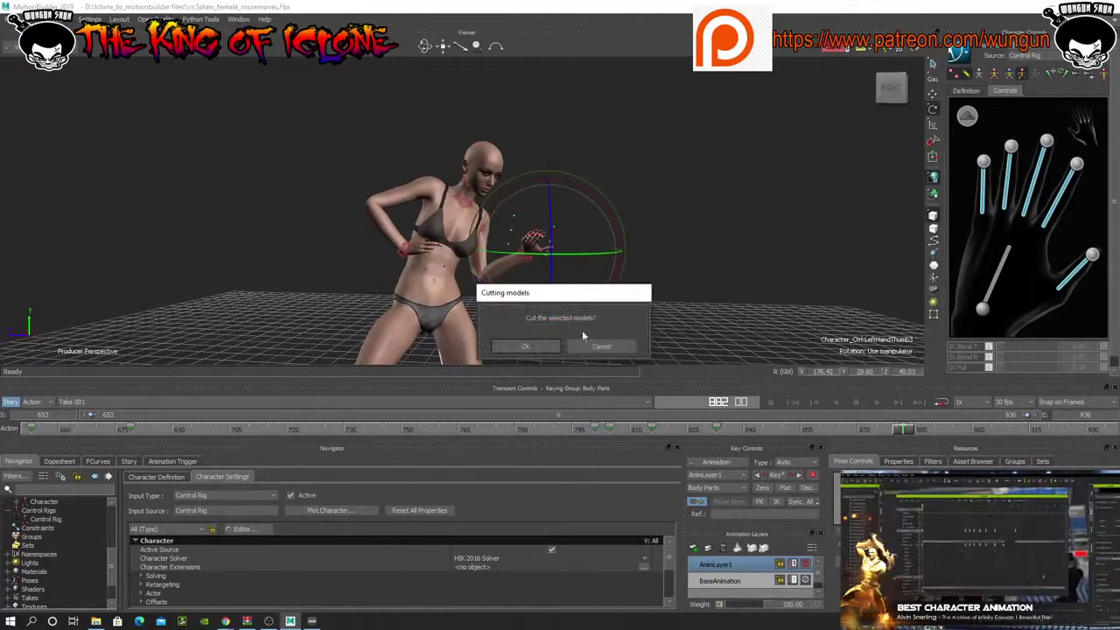
left_click(601, 348)
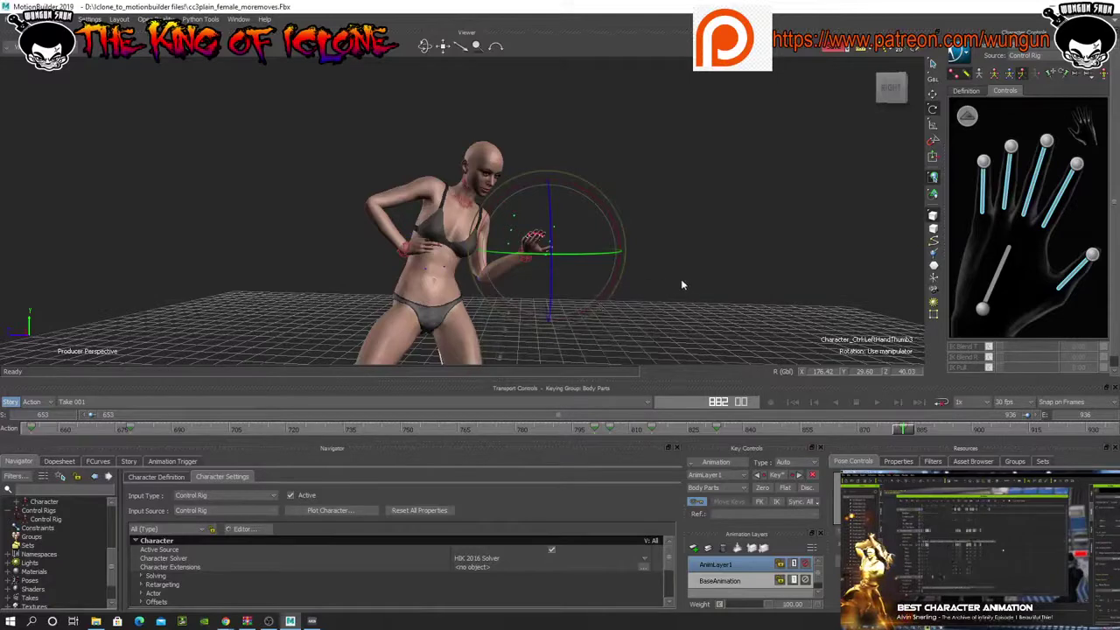
- Undo the last left-hand finger rotations at frame 882 and rotate the left wrist effector there in global and local reference
key("ctrl+z")
key("ctrl+z")
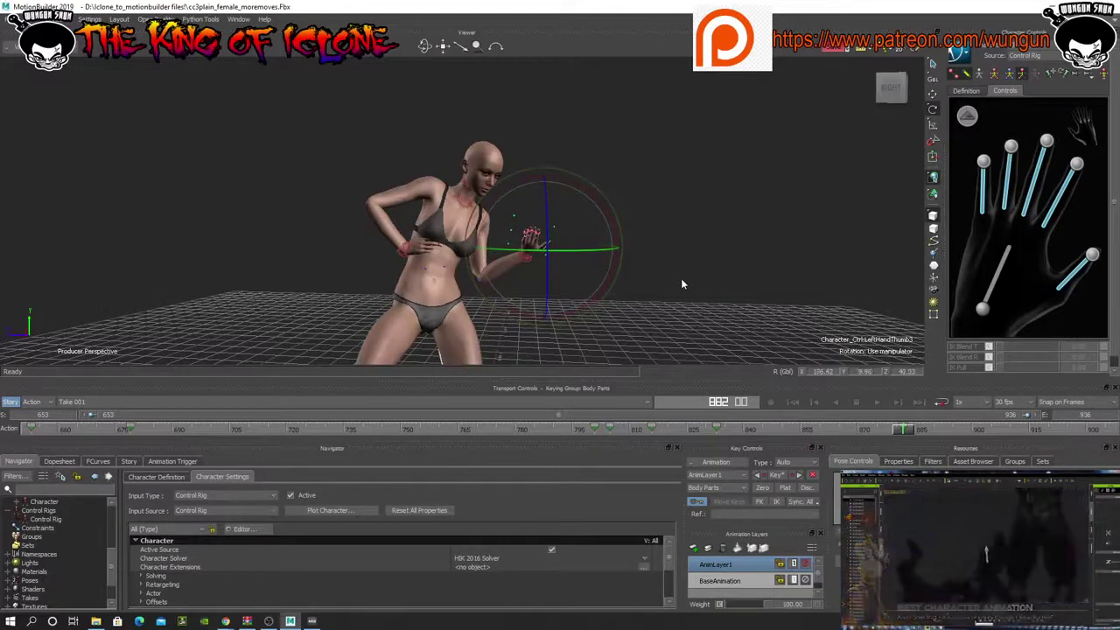
left_click(969, 118)
left_click(1074, 218)
mouse_move(565, 237)
left_mouse_down()
mouse_move(581, 236)
mouse_move(567, 254)
left_mouse_up()
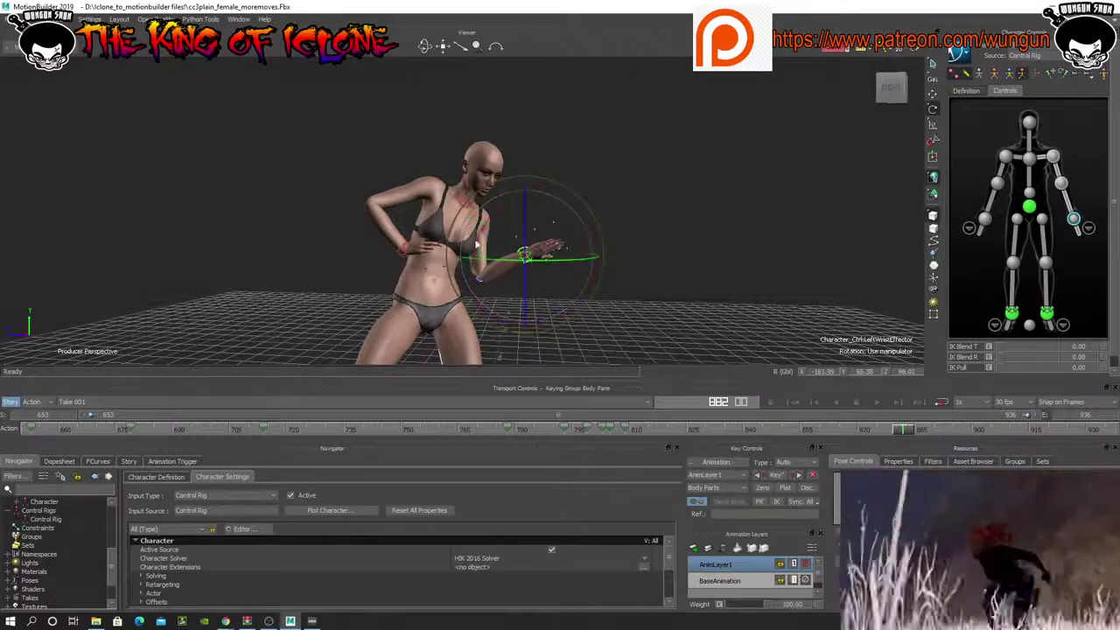
left_click(934, 80)
left_click_drag(479, 263, 582, 300)
left_click_drag(425, 46, 425, 46)
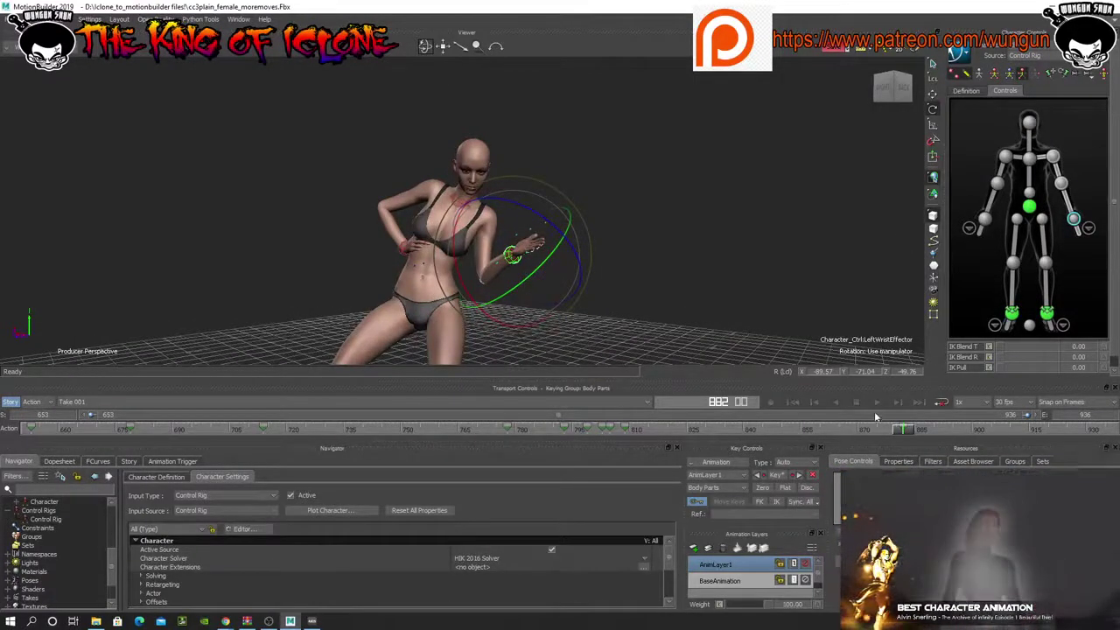
- Rotate the left wrist effector at frame 936 in local reference to about -13° on Y and -87° on Z
left_click_drag(900, 429, 1113, 432)
left_click_drag(489, 218, 415, 208)
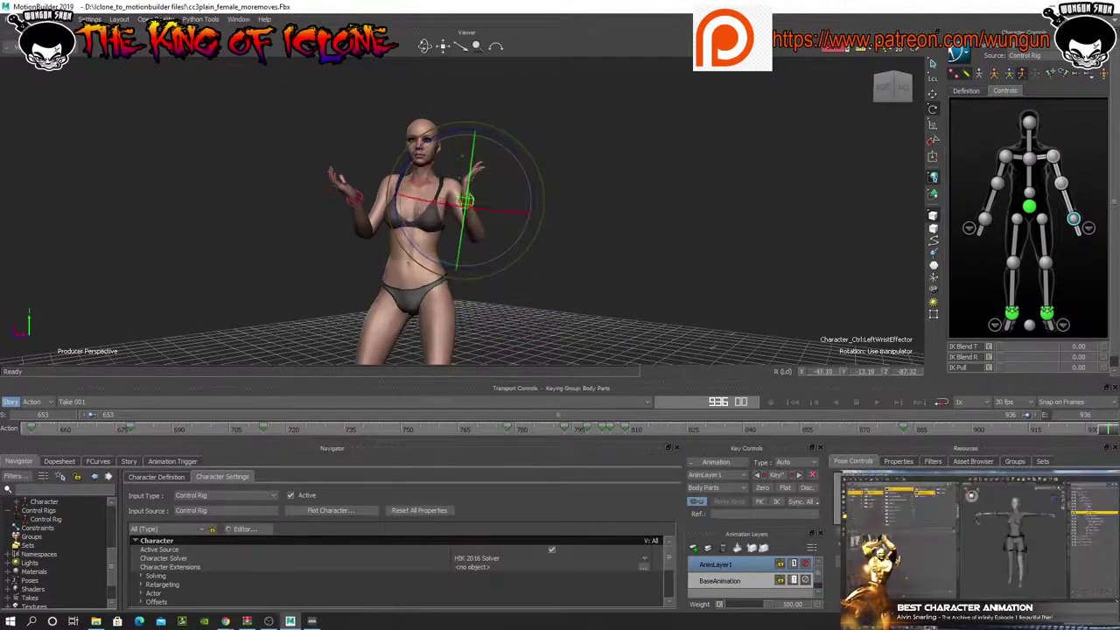
- Bend the four left-hand finger chains without the thumb at frame 936, with the index at about 4°, -14° and 32°
left_click(1090, 228)
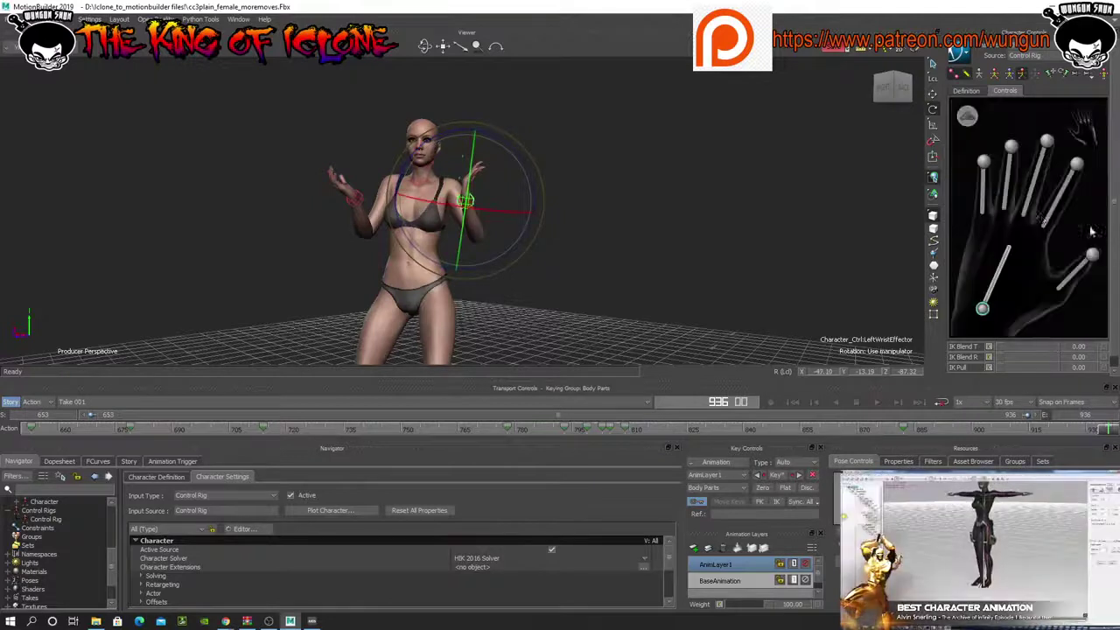
left_click(983, 200)
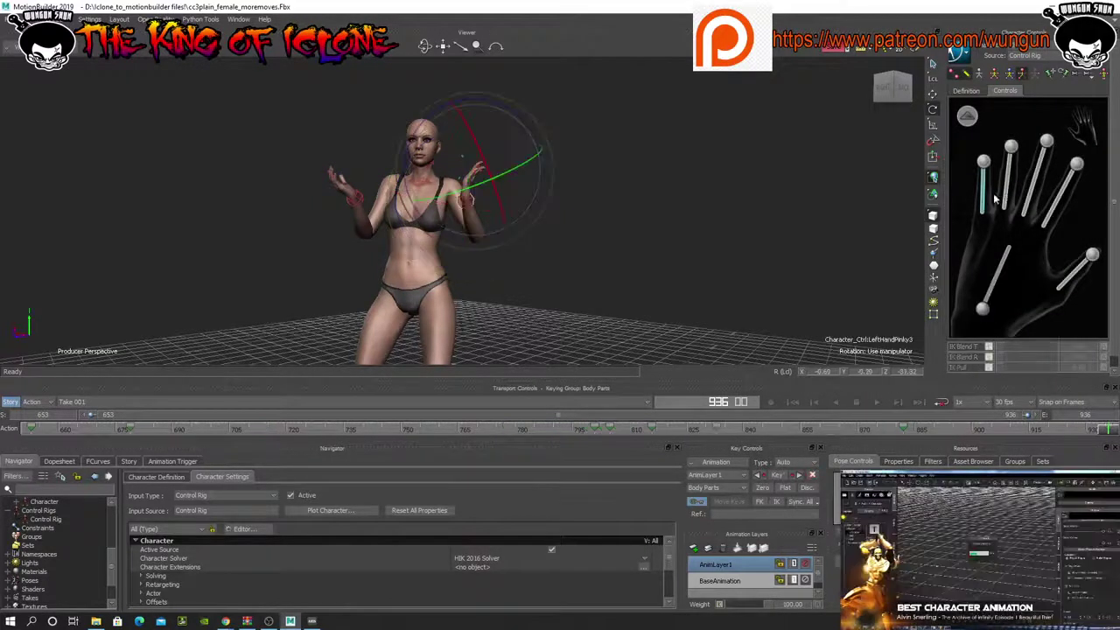
left_click(1006, 200, "shift")
left_click(1029, 197, "shift")
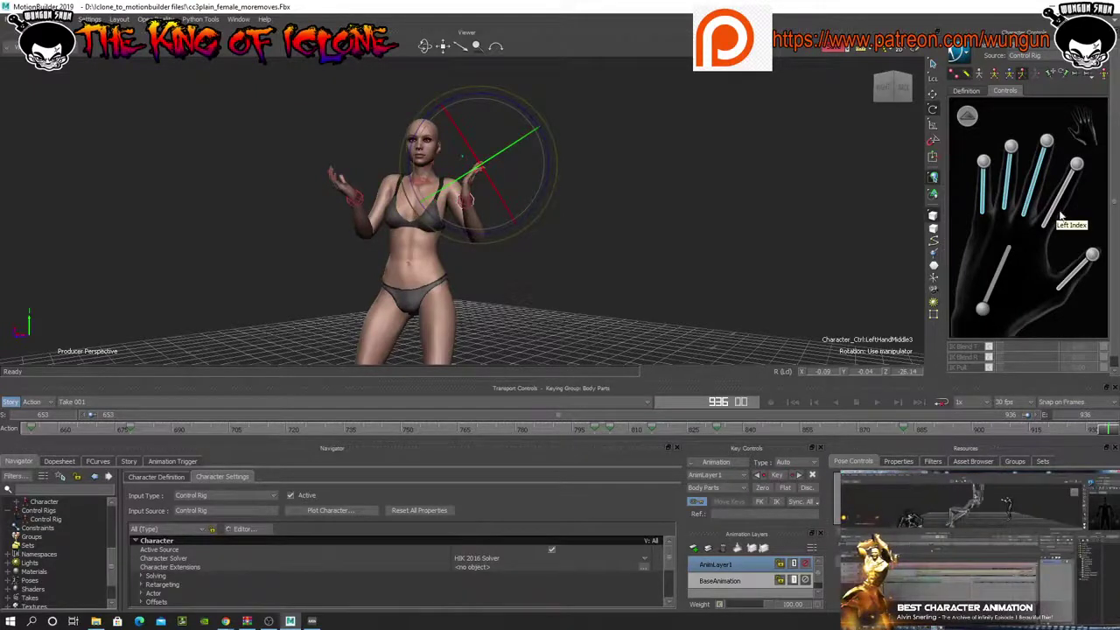
left_click(1068, 287, "shift")
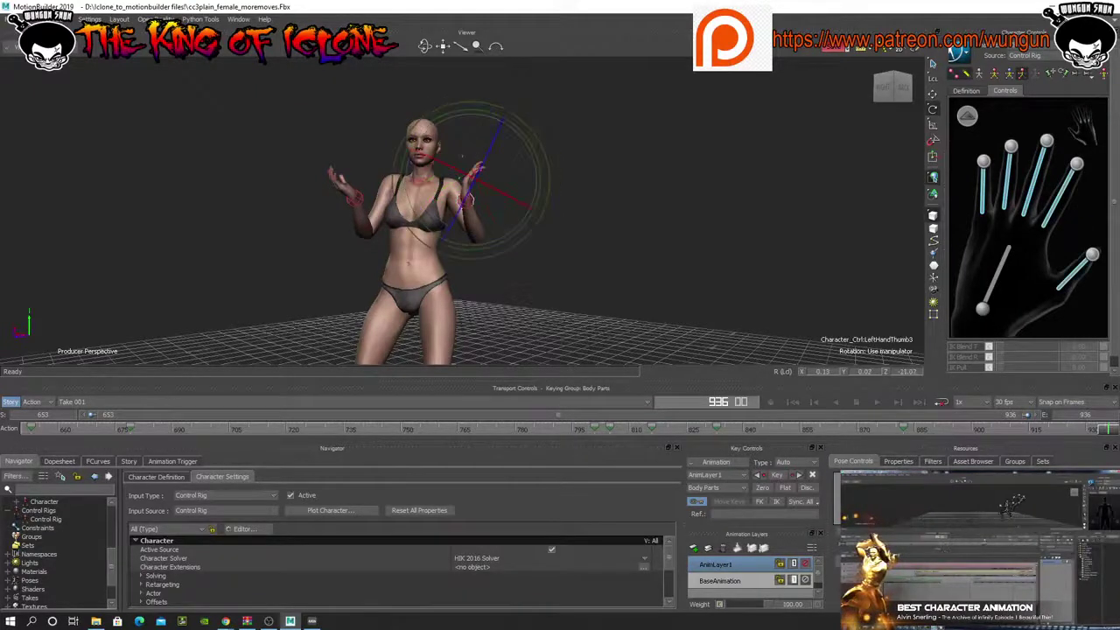
key("ctrl+z")
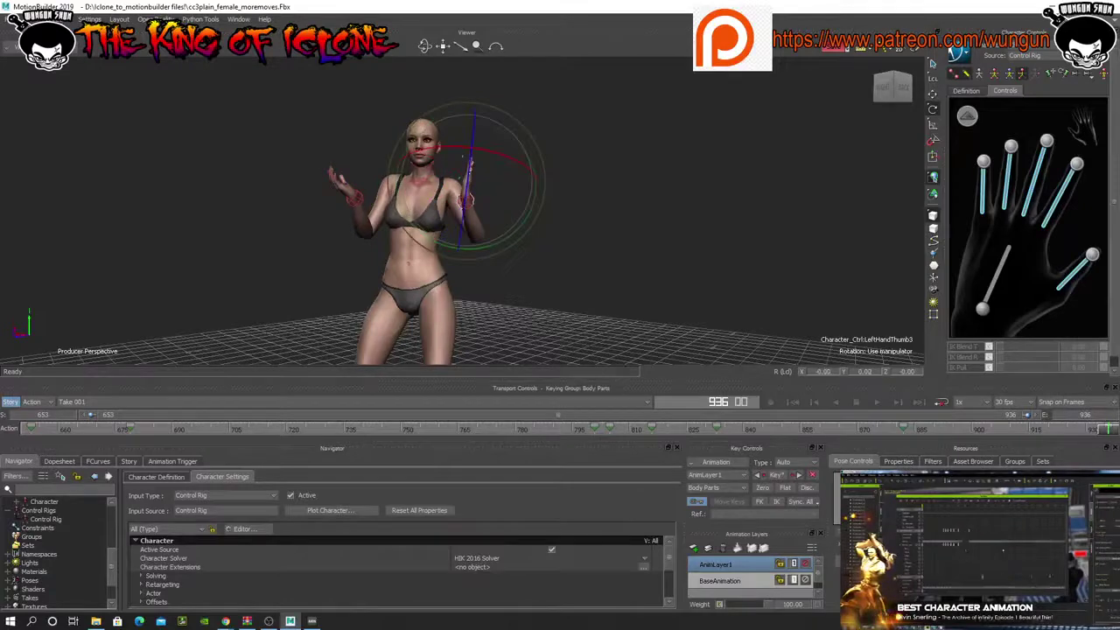
left_click(1068, 282, "shift")
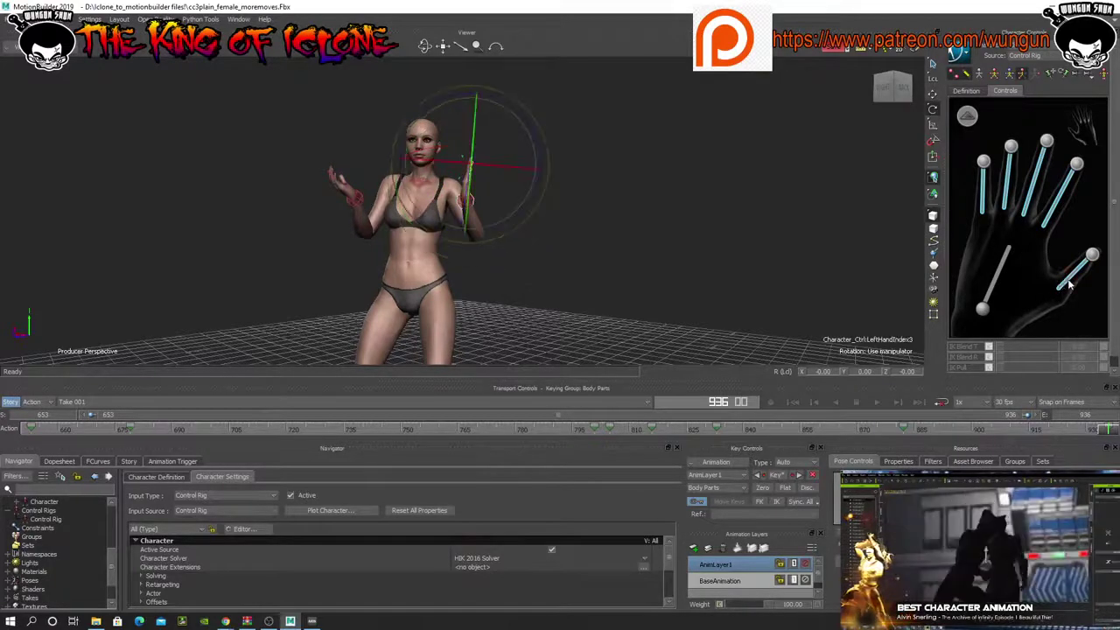
left_click_drag(424, 46, 431, 85)
left_click_drag(457, 128, 451, 175)
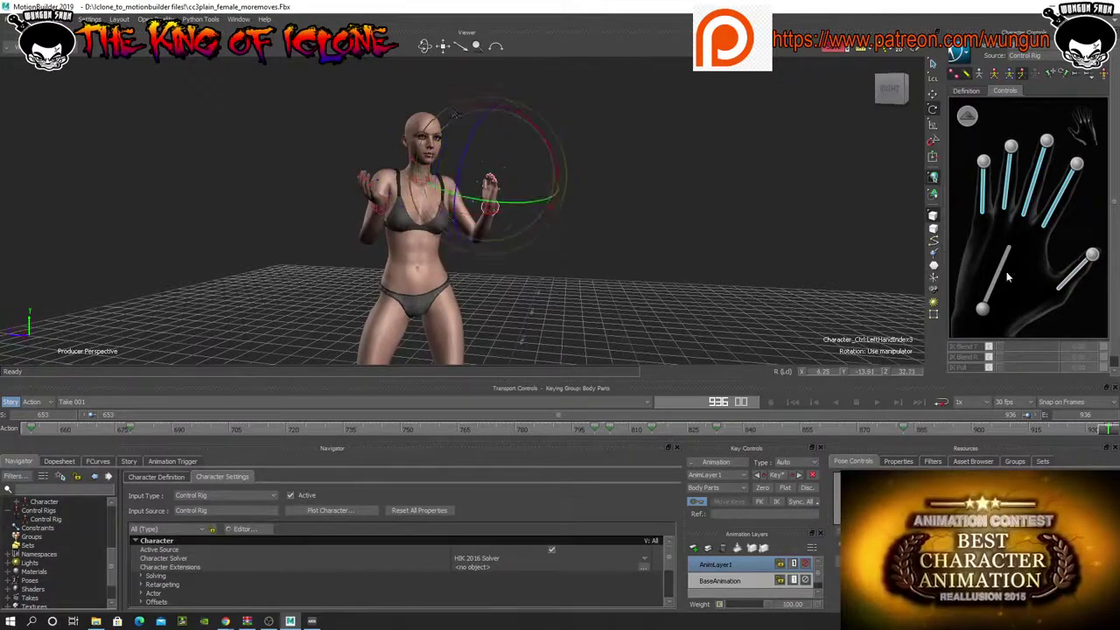
- Curl the four left-hand finger chains further at frame 936, with the index at about 66° on Z
left_click_drag(425, 48, 436, 128)
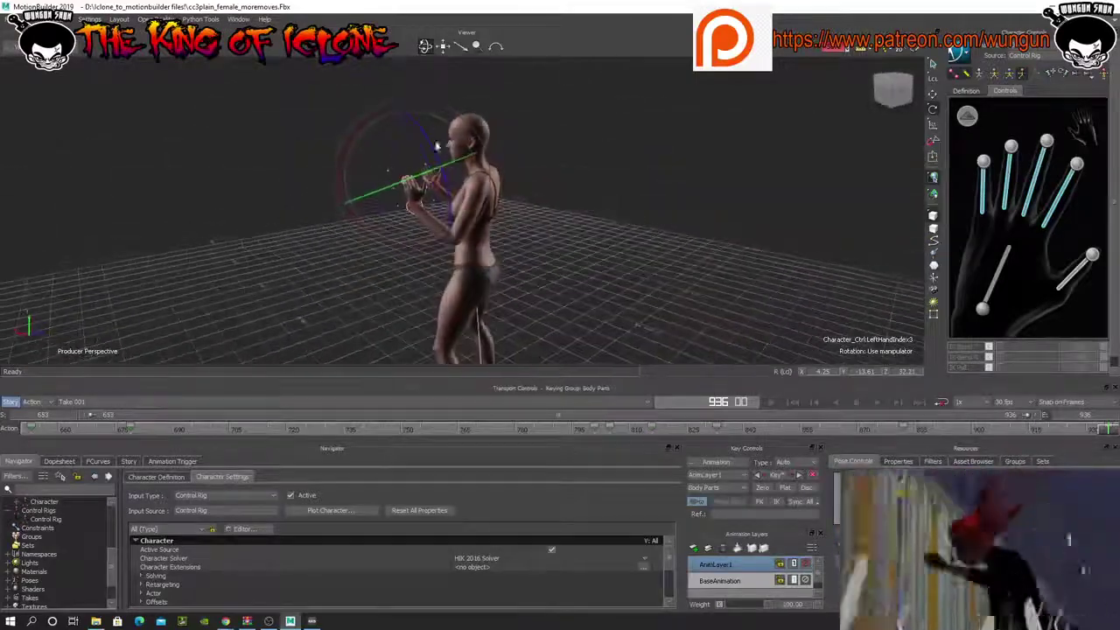
scroll(434, 154, "up", 5)
scroll(434, 154, "down", 1)
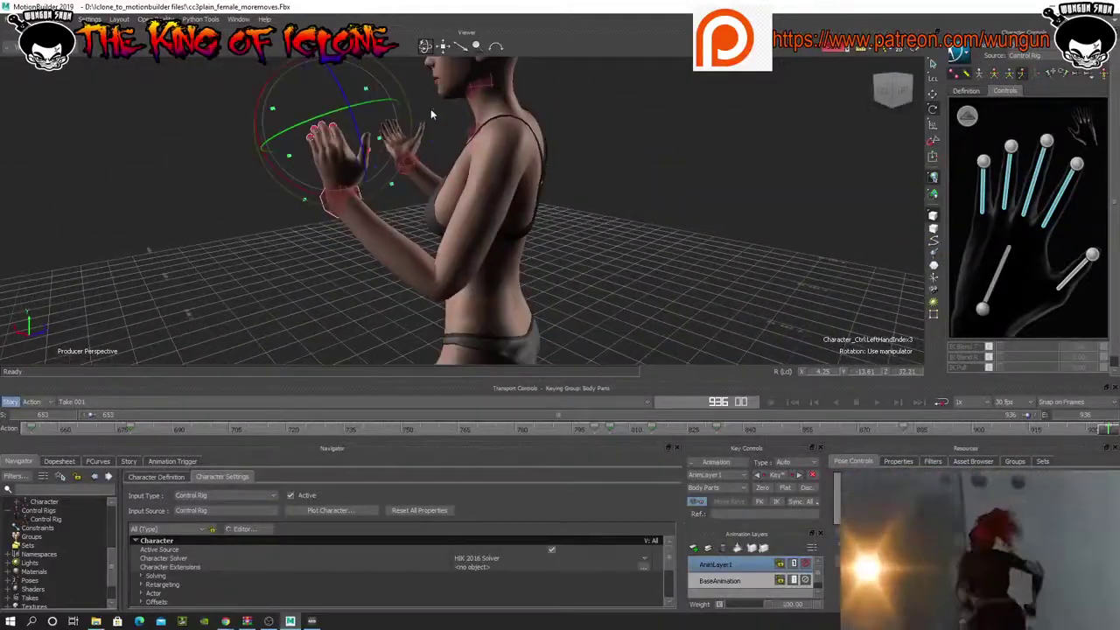
left_click_drag(424, 48, 517, 57)
mouse_move(441, 91)
left_mouse_down()
mouse_move(420, 70)
mouse_move(435, 80)
left_mouse_up()
left_click_drag(584, 212, 577, 210)
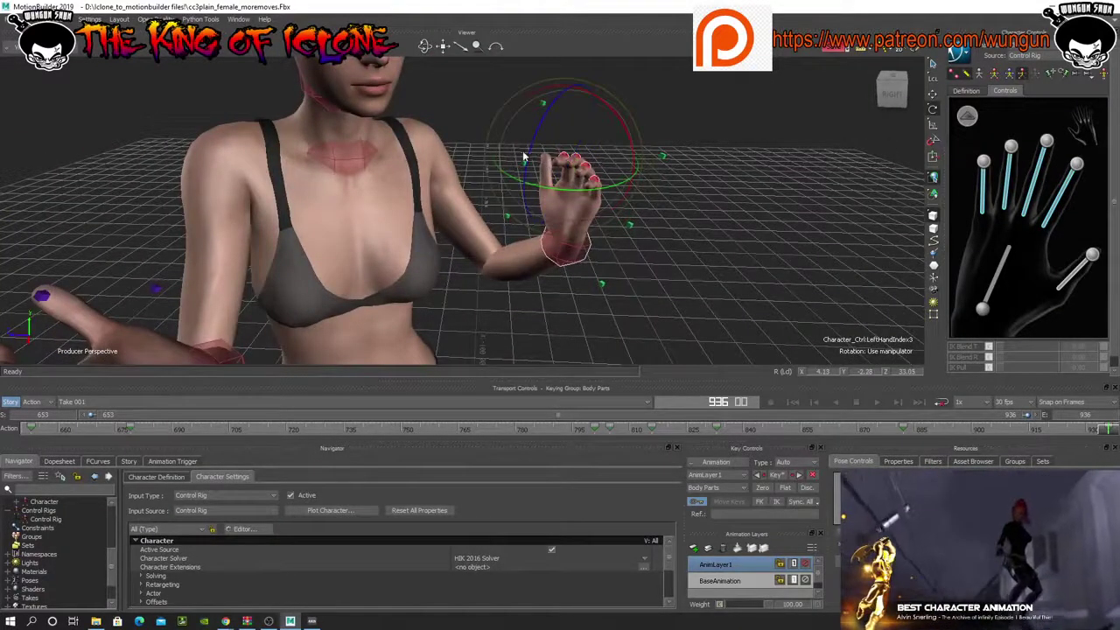
left_click_drag(528, 159, 534, 183)
scroll(612, 262, "down", 3)
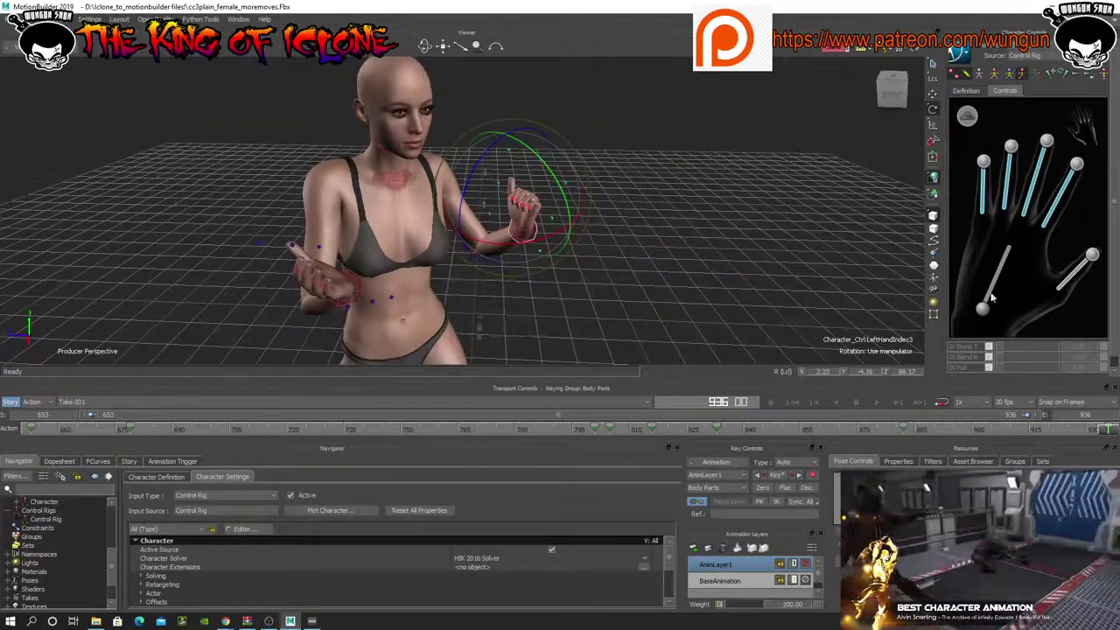
- Rotate the left wrist and thumb effectors at frame 936, with the thumb effector at about -64°, -35° and 45°
left_click(982, 308)
left_click_drag(577, 221, 589, 245)
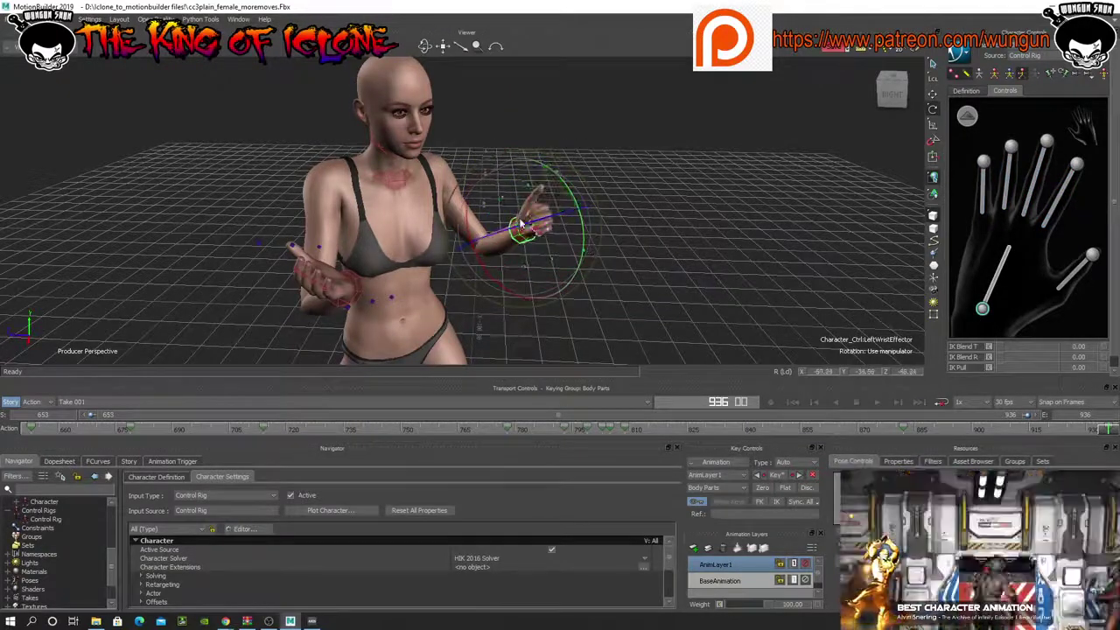
left_click_drag(527, 224, 616, 235)
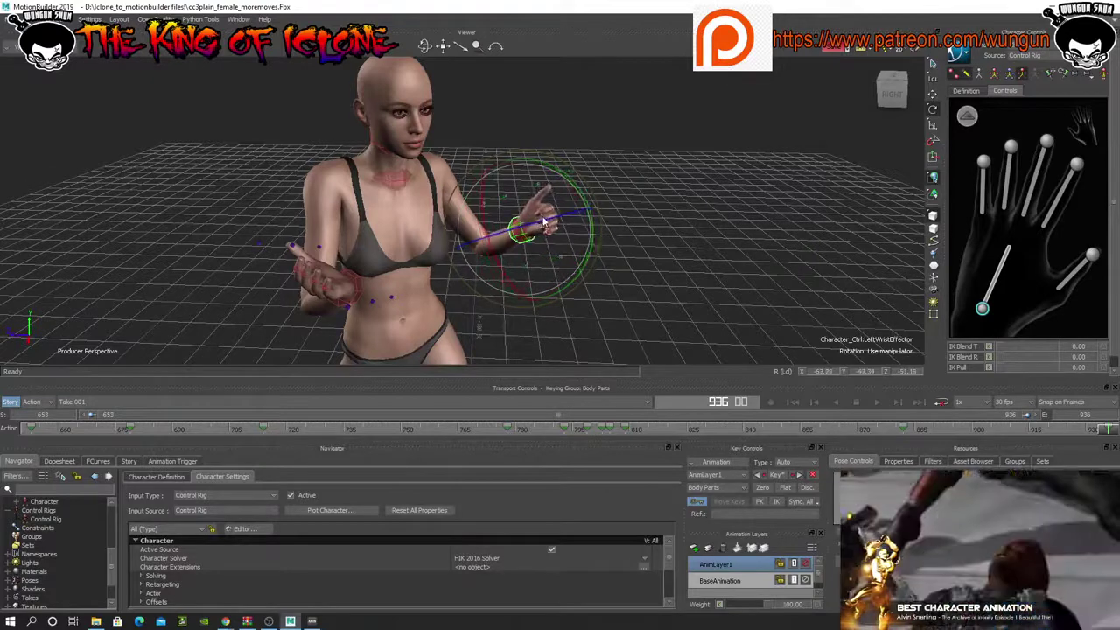
left_click(1093, 255)
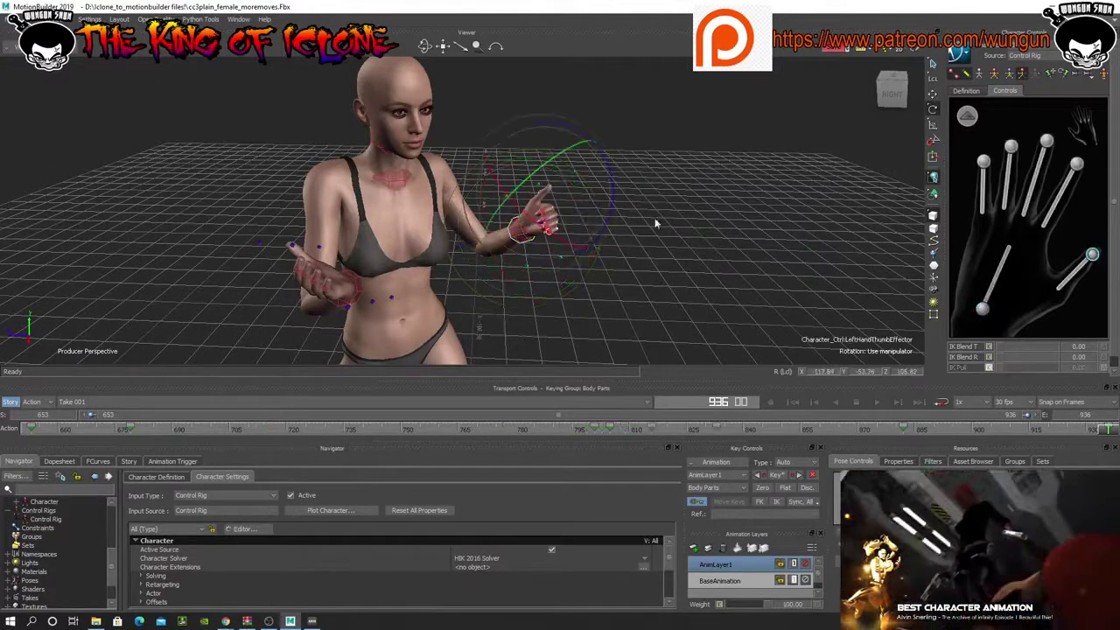
left_click_drag(527, 184, 550, 215)
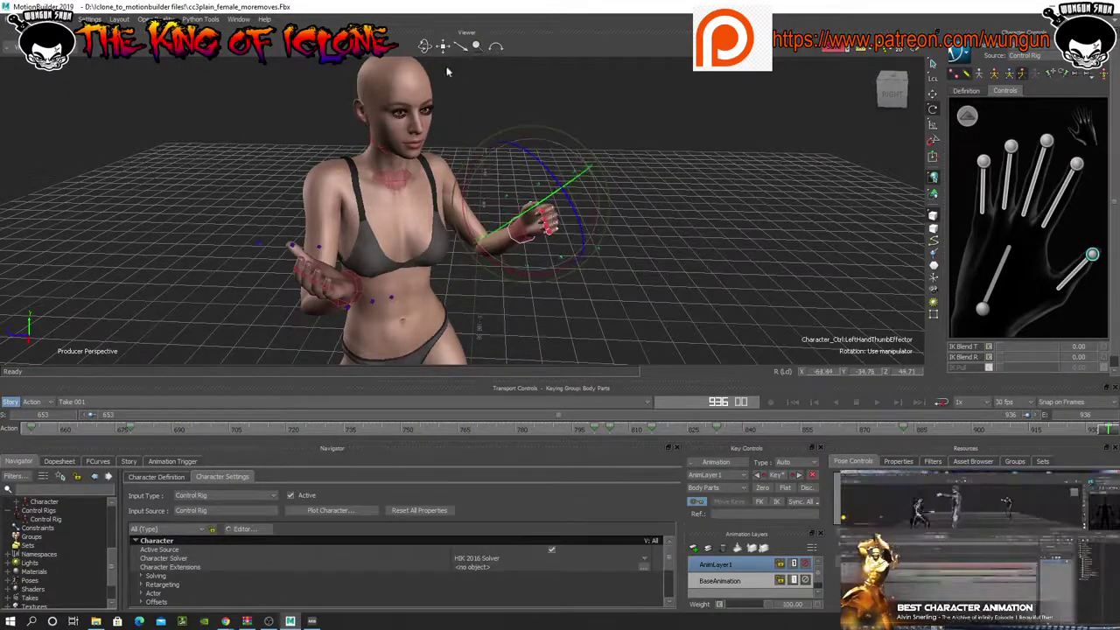
- Scrub back through the take and play it from frame 653 to check the corrected hand and arm poses
left_click_drag(427, 47, 436, 56)
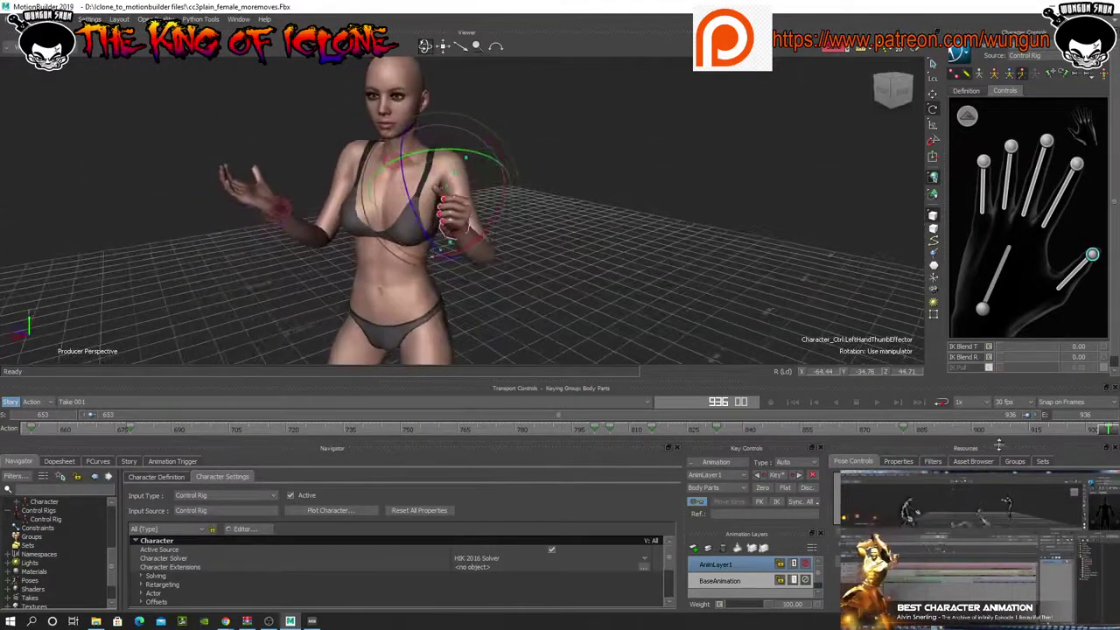
left_click_drag(1109, 433, 1002, 428)
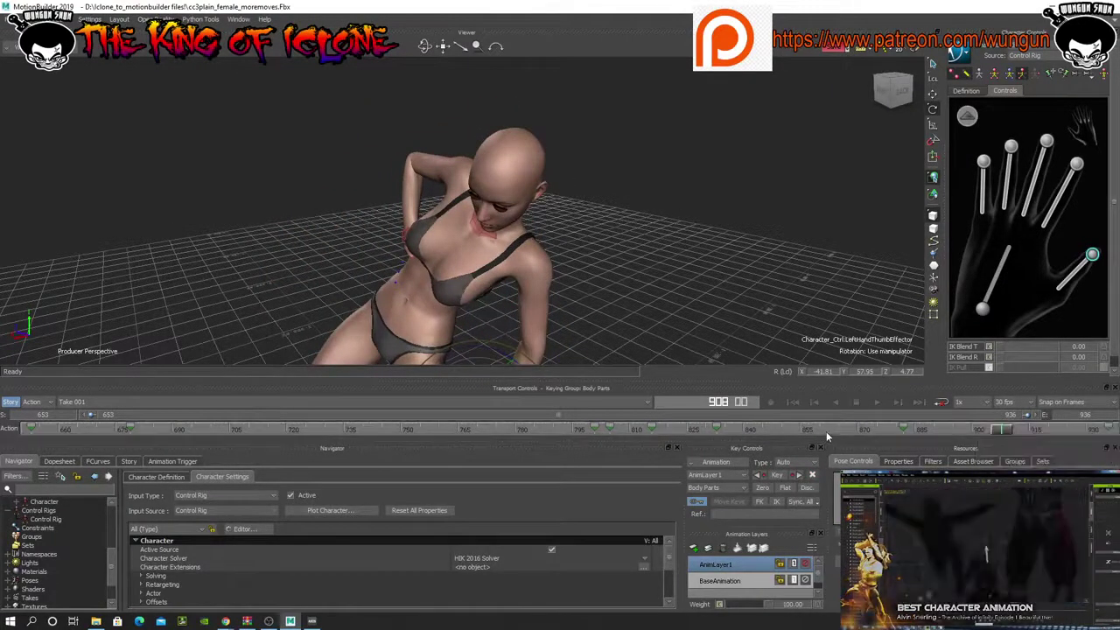
left_click_drag(1002, 431, 628, 428)
left_click_drag(425, 47, 434, 51)
left_click(815, 402)
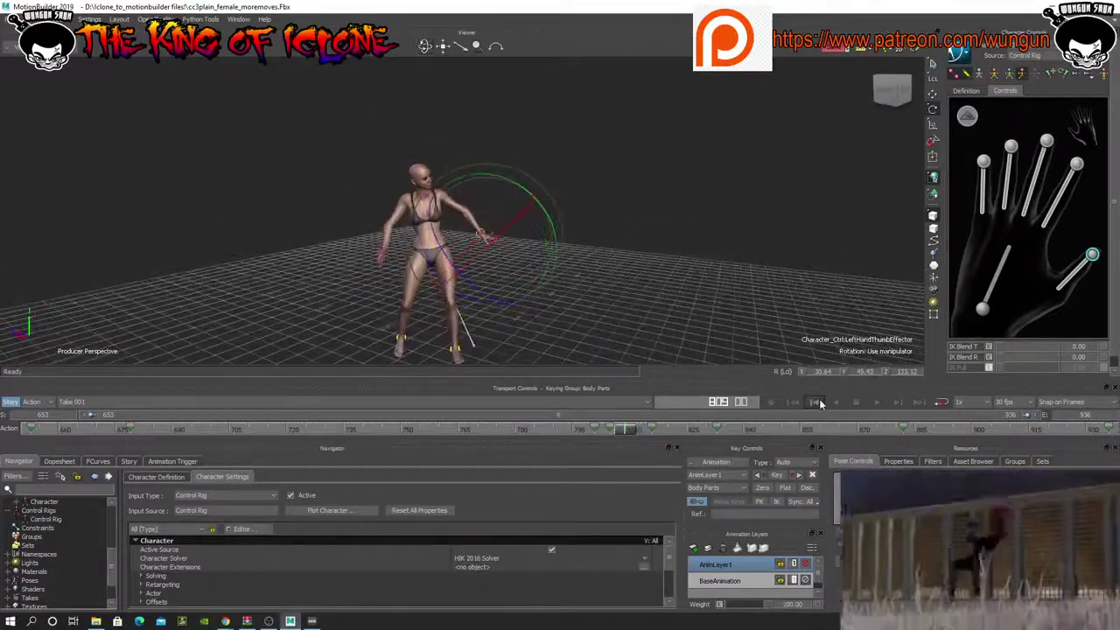
left_click(793, 401)
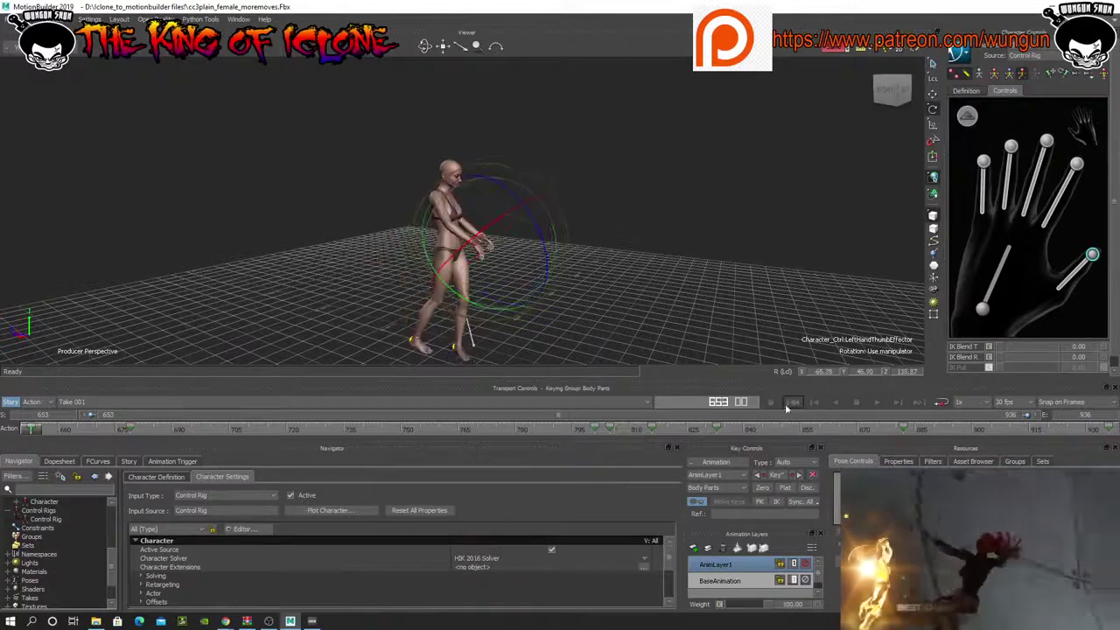
left_click(876, 402)
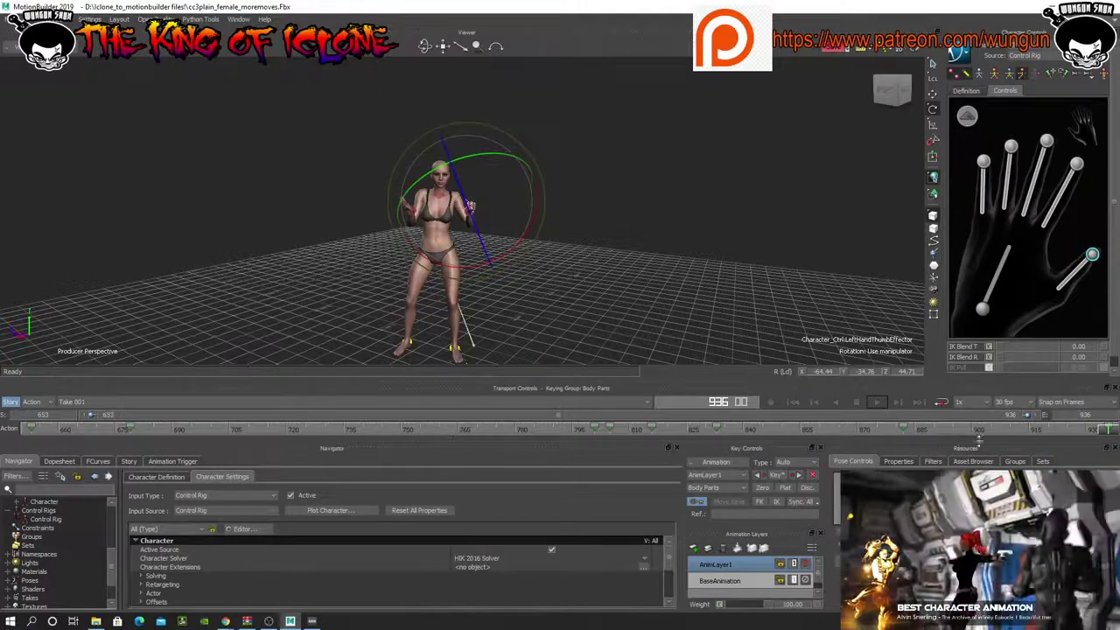
- Try to merge AnimLayer1 and BaseAnimation using current layers, selected properties and selected objects
left_click(736, 580)
left_click(738, 549)
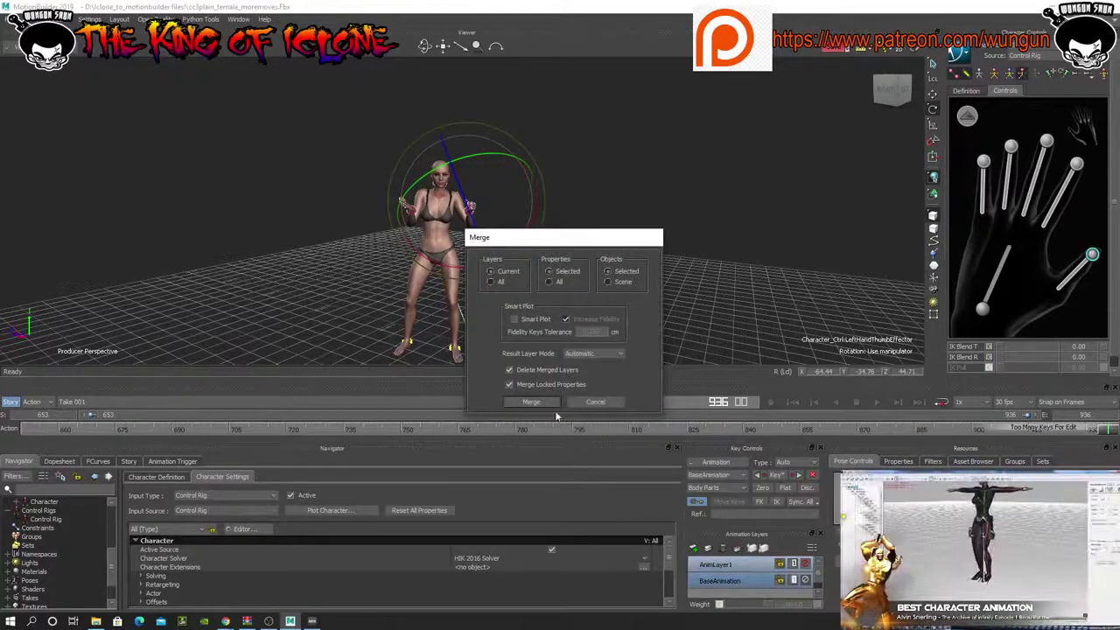
left_click(550, 406)
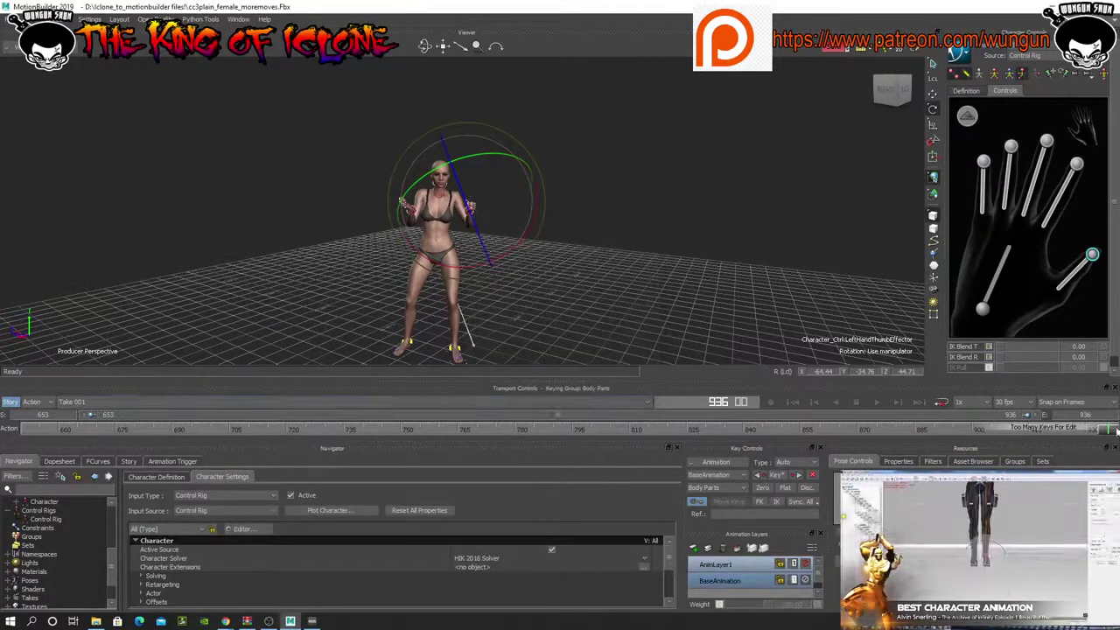
- Examine the left hand at frame 873 and toggle AnimLayer1's effect off and on to compare the pose
mouse_move(1110, 428)
left_mouse_down()
mouse_move(216, 435)
mouse_move(507, 465)
mouse_move(814, 476)
mouse_move(1104, 457)
mouse_move(748, 456)
mouse_move(1033, 466)
mouse_move(867, 467)
left_mouse_up()
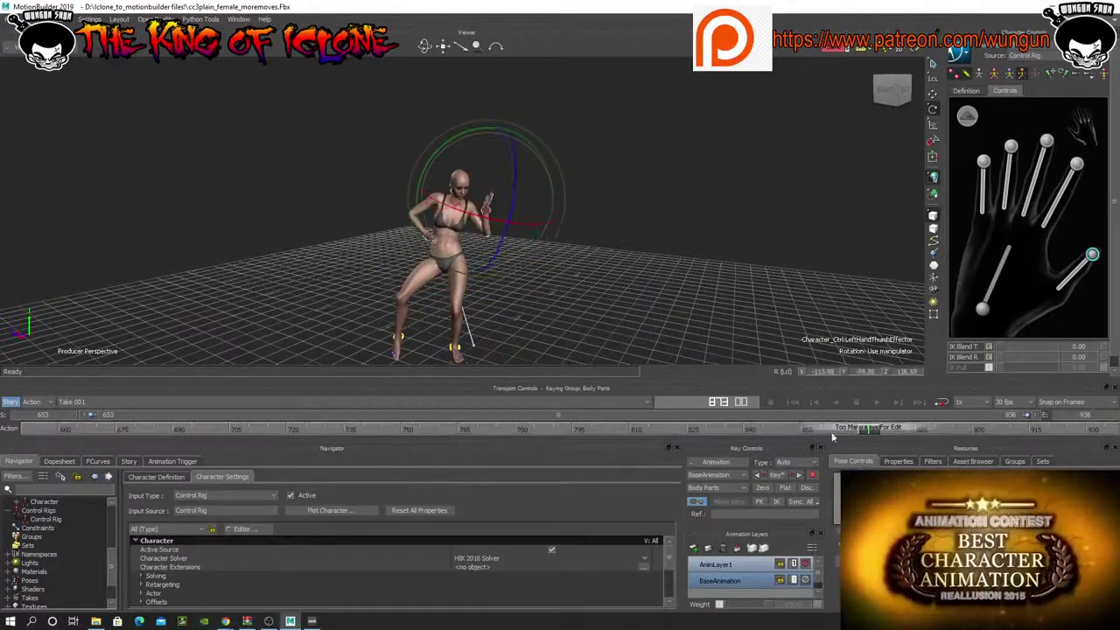
scroll(378, 175, "up", 5)
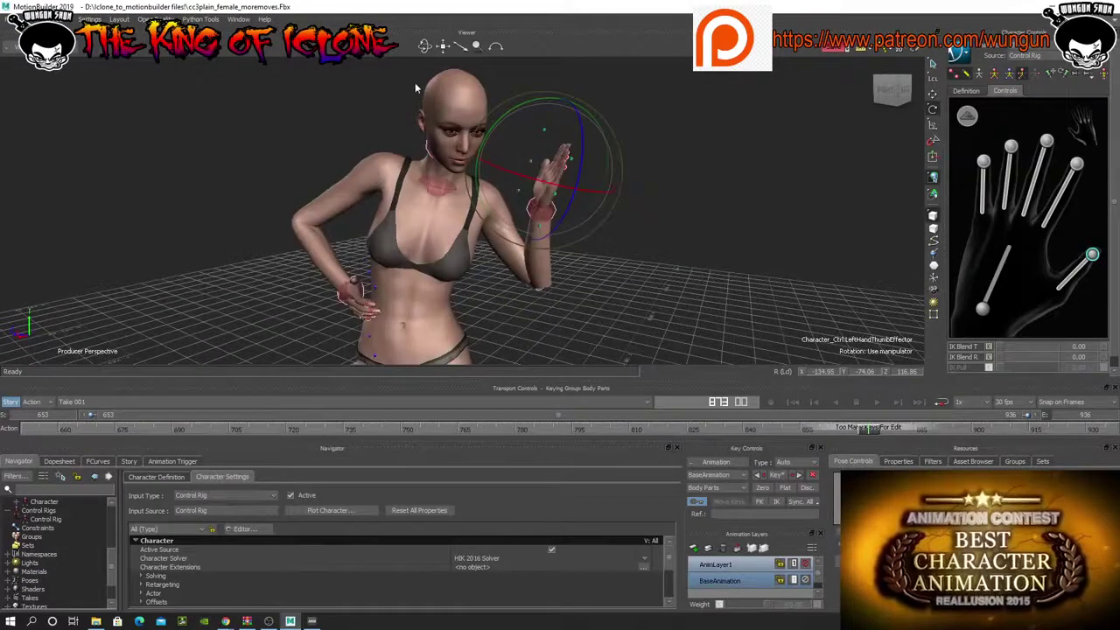
mouse_move(426, 47)
left_mouse_down()
mouse_move(551, 47)
mouse_move(434, 47)
left_mouse_up()
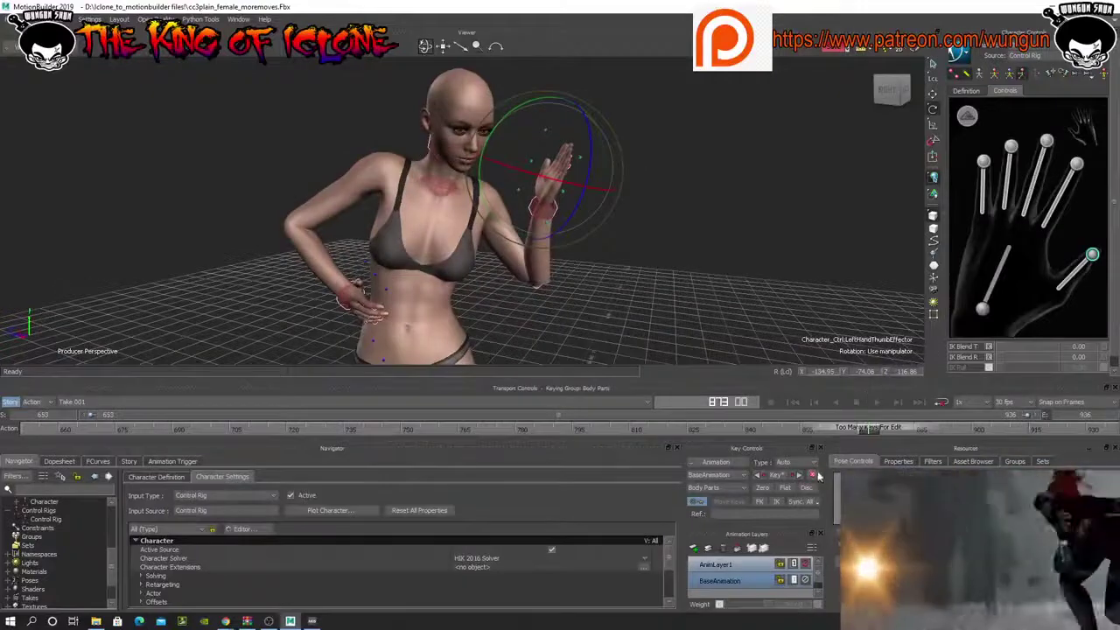
left_click(723, 567)
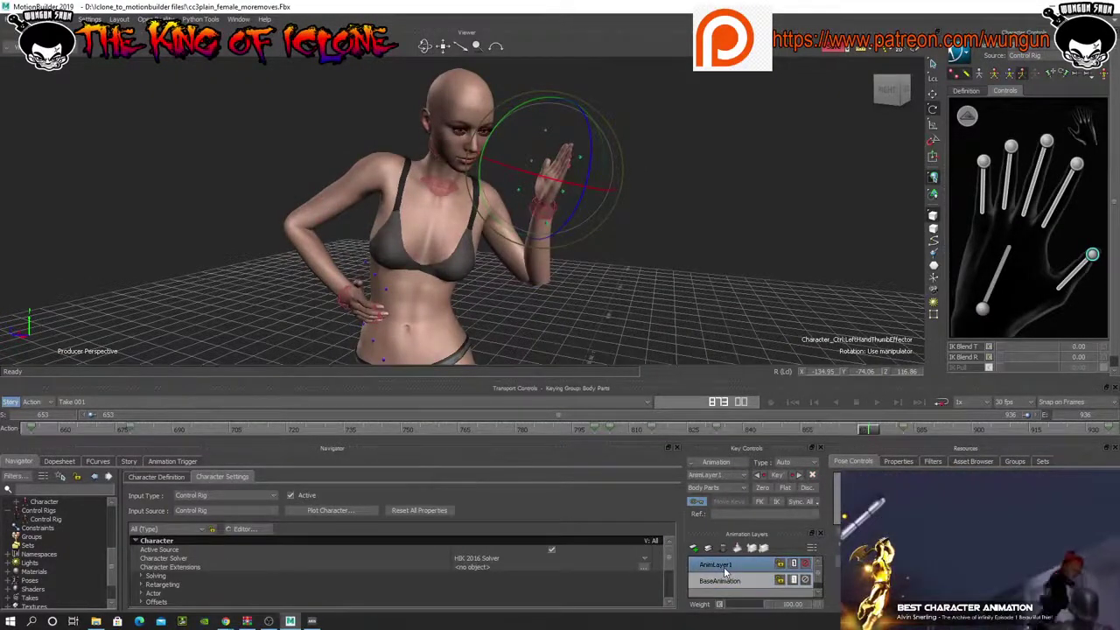
left_click(805, 564)
left_click(805, 564)
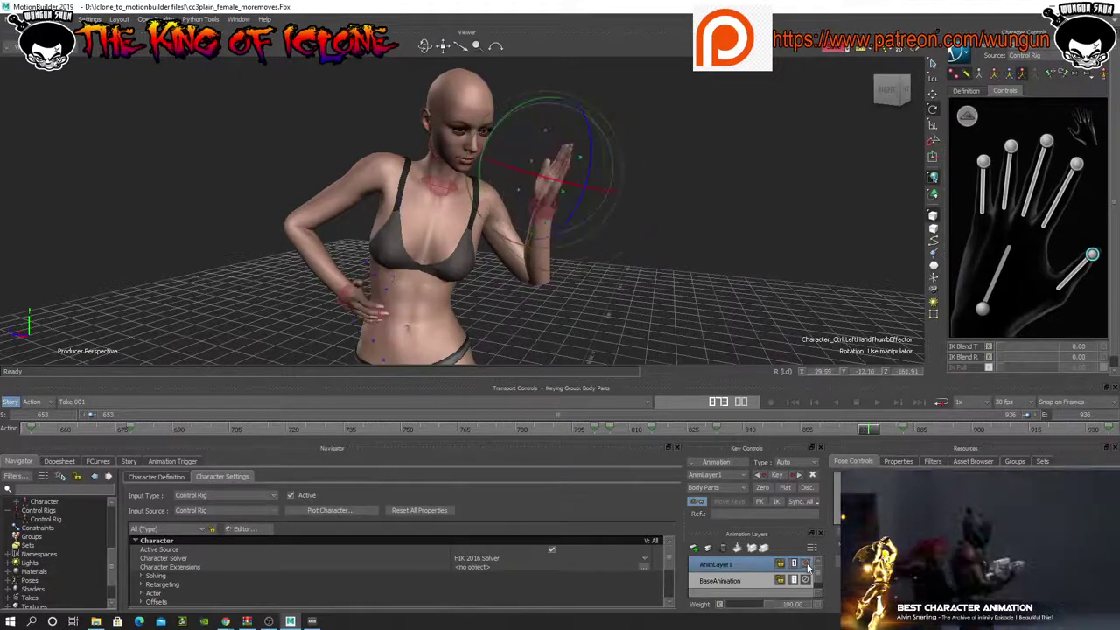
- Merge AnimLayer1 with BaseAnimation using all layers and all properties for the selected objects, deleting merged layers
left_click(725, 585)
left_click(738, 548)
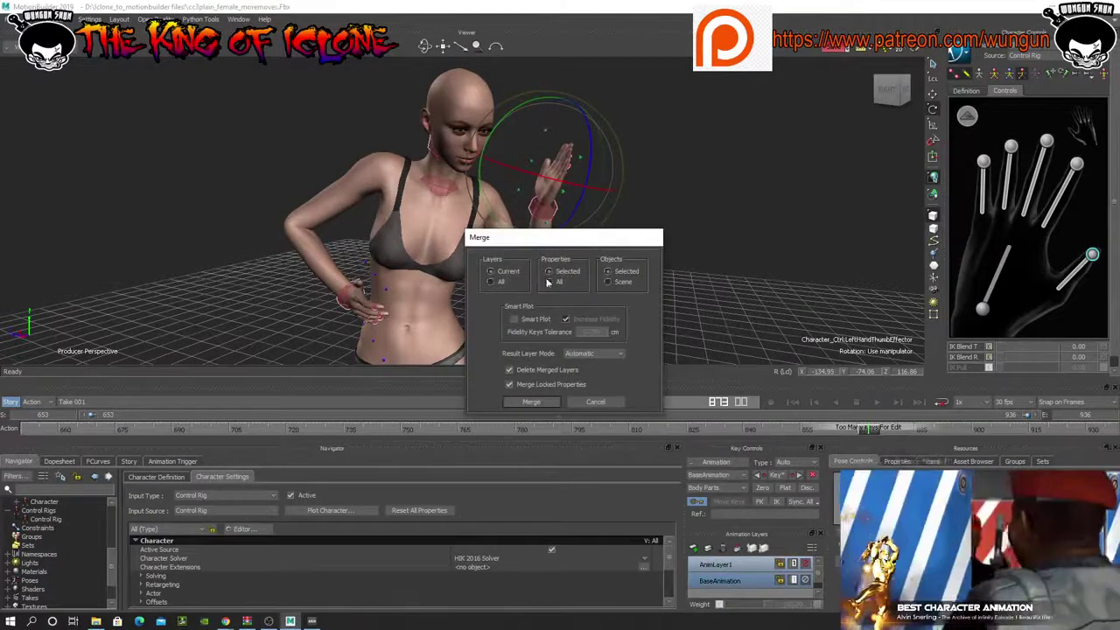
left_click(549, 282)
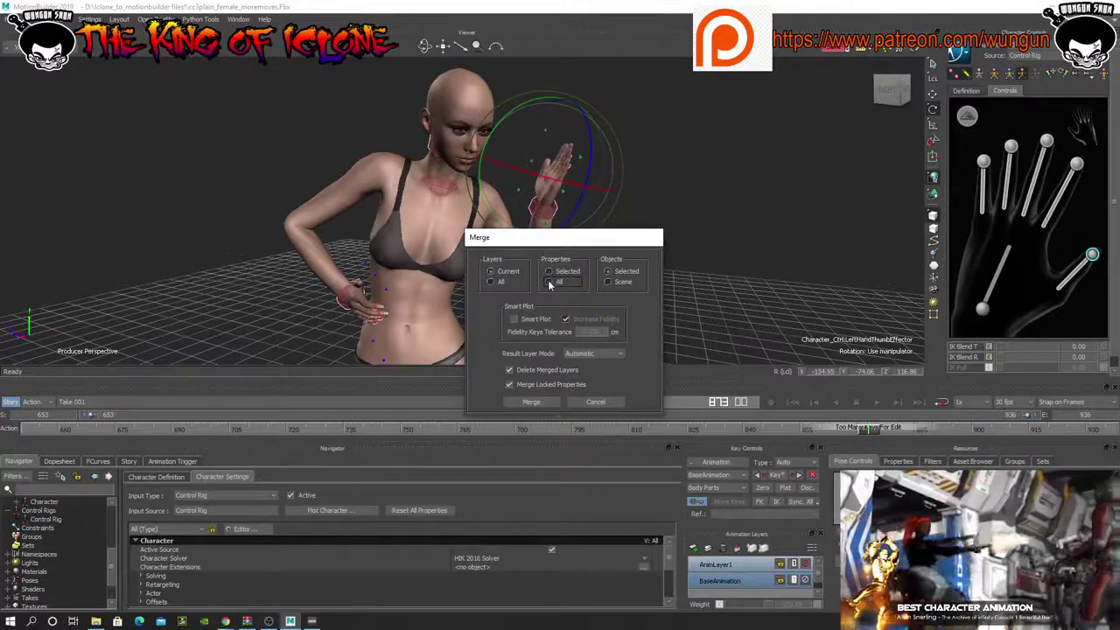
left_click(490, 281)
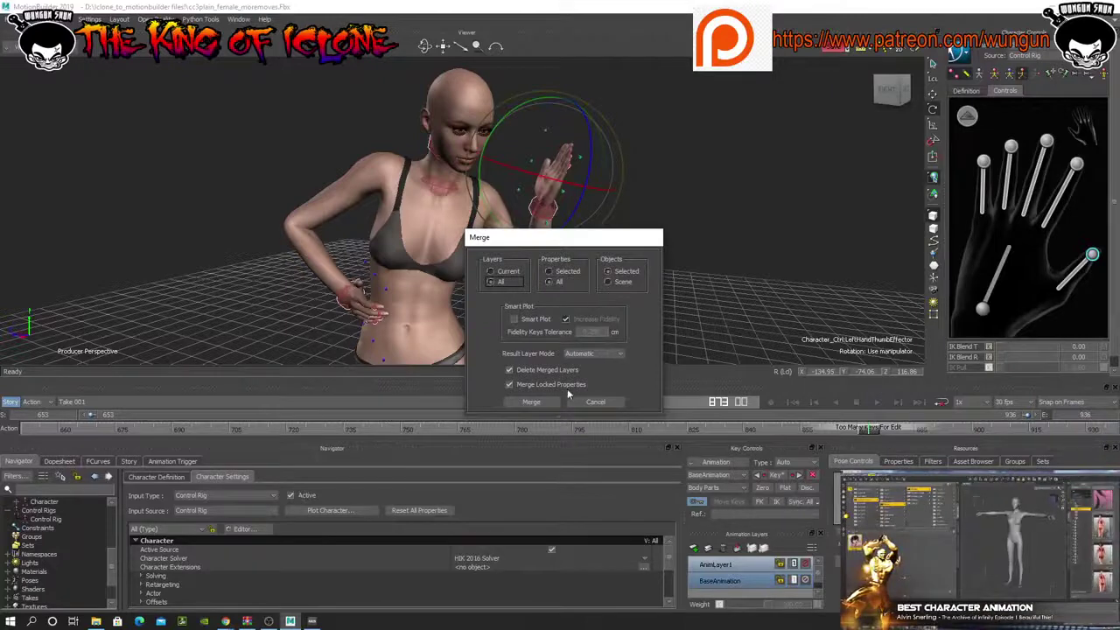
left_click(532, 402)
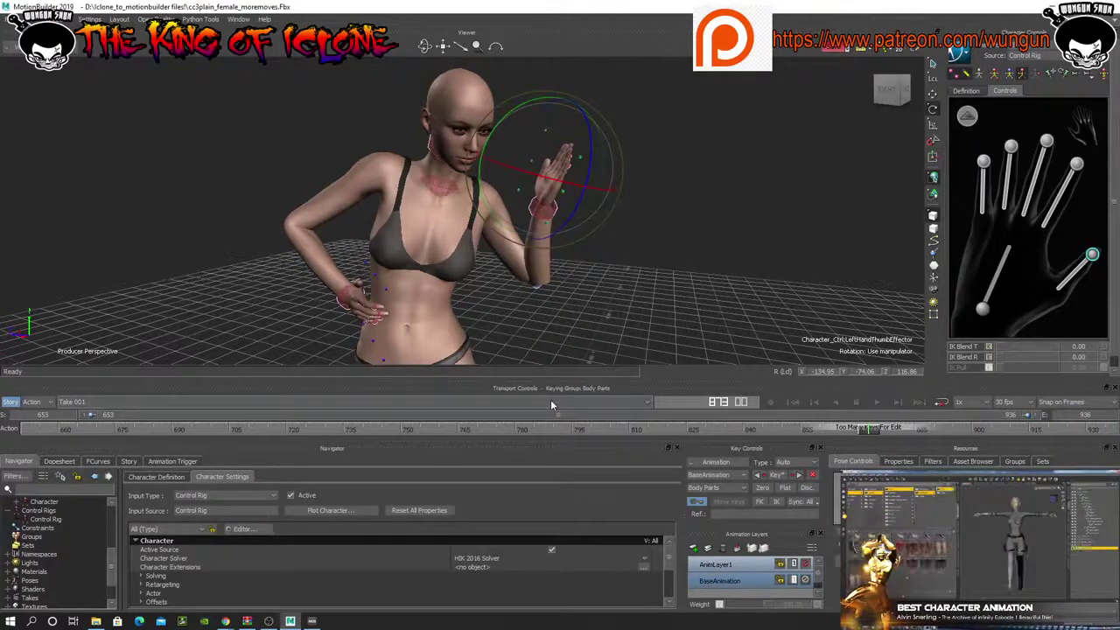
- Compare the left hand pose at frame 873 with AnimLayer1 muted and unmuted, checking the restored pose from the front
left_click(805, 564)
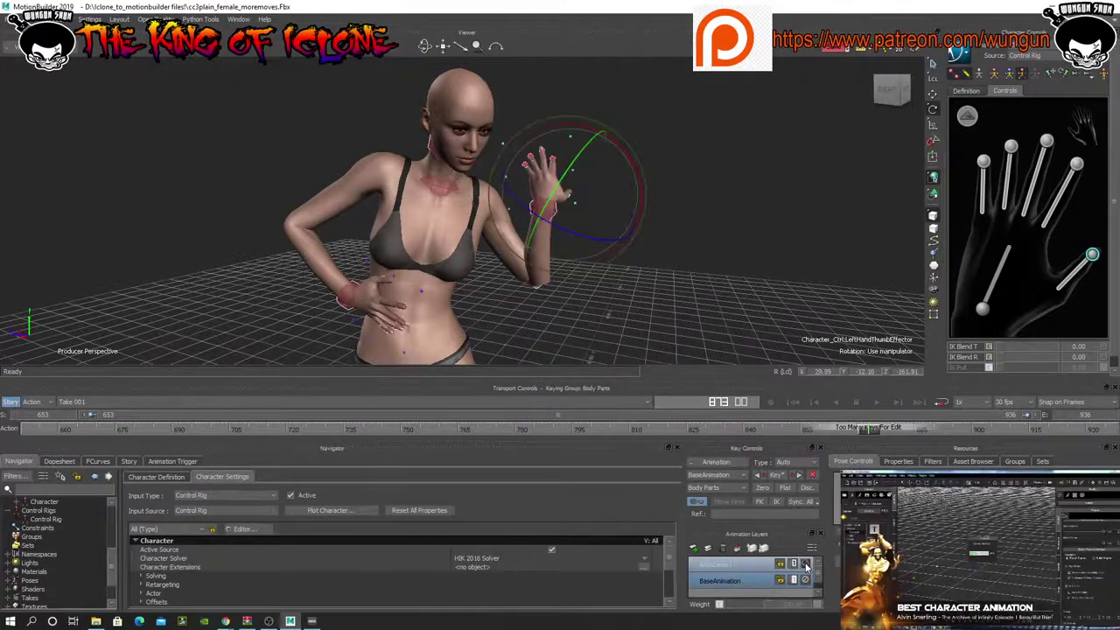
left_click(805, 565)
mouse_move(424, 47)
left_mouse_down()
mouse_move(113, 46)
mouse_move(431, 51)
left_mouse_up()
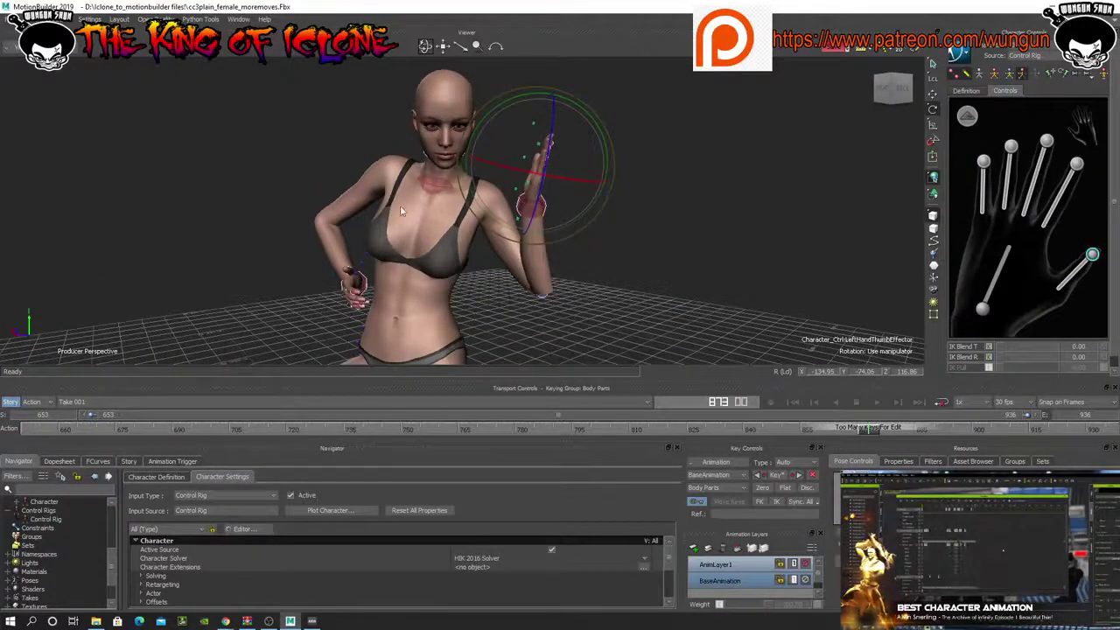
- Save the scene under the existing name cc3plain_female_moremoves as a binary FBX, overwriting the previous file
left_click(11, 21)
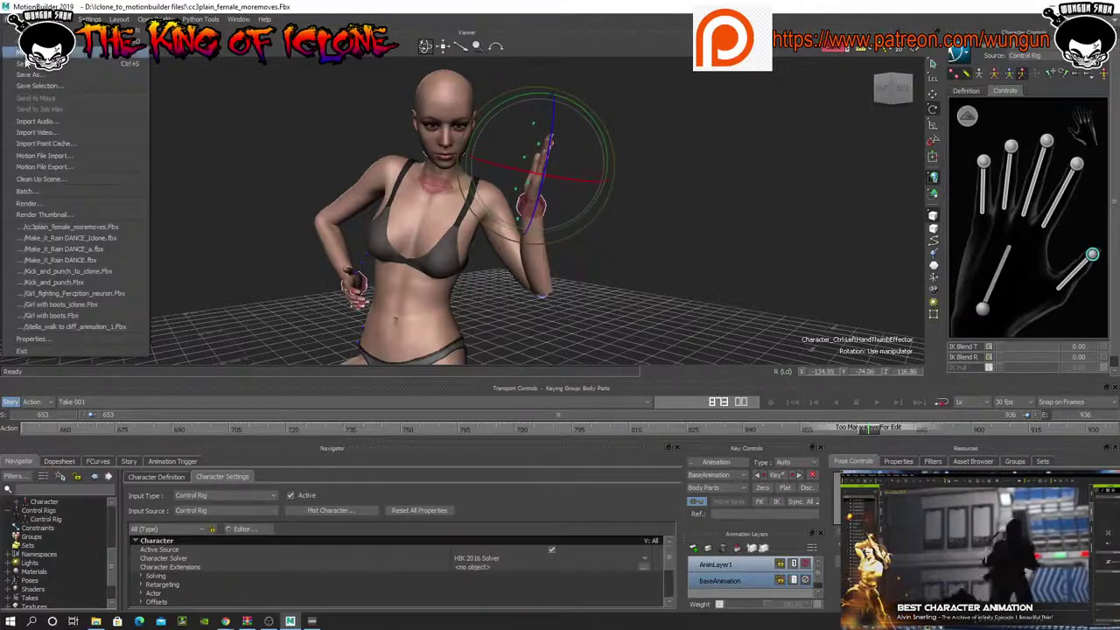
left_click(31, 74)
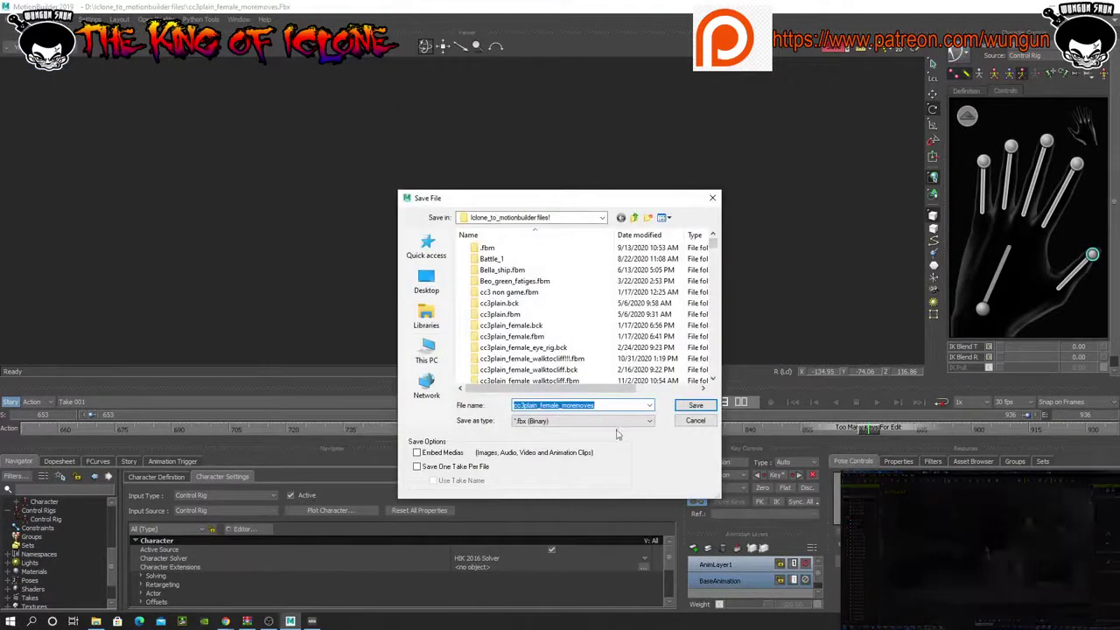
left_click(694, 408)
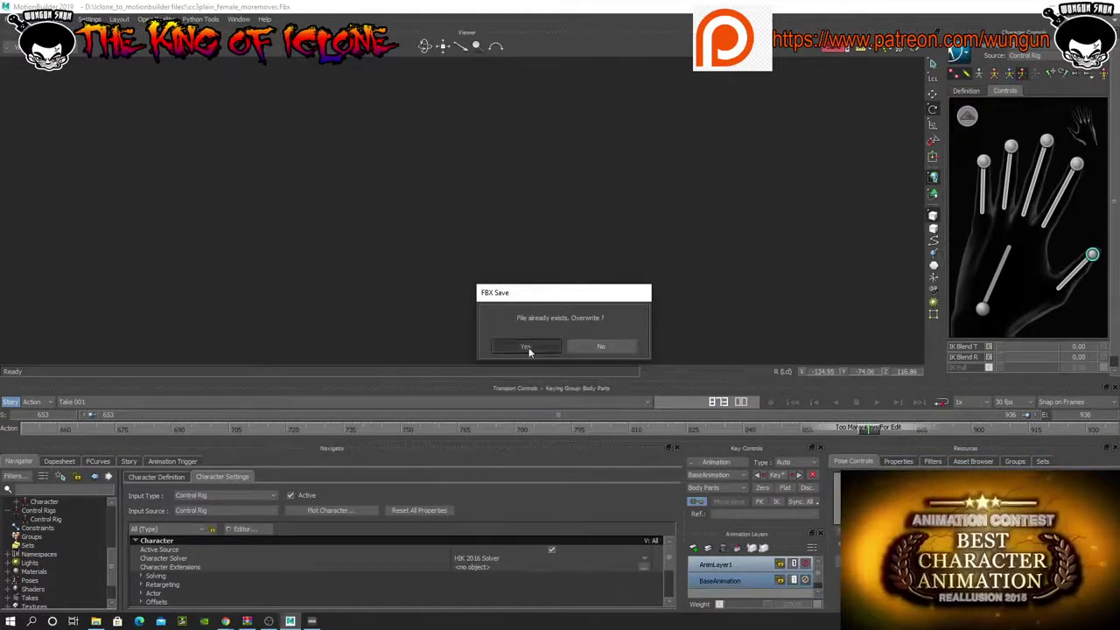
left_click(525, 347)
left_click(326, 582)
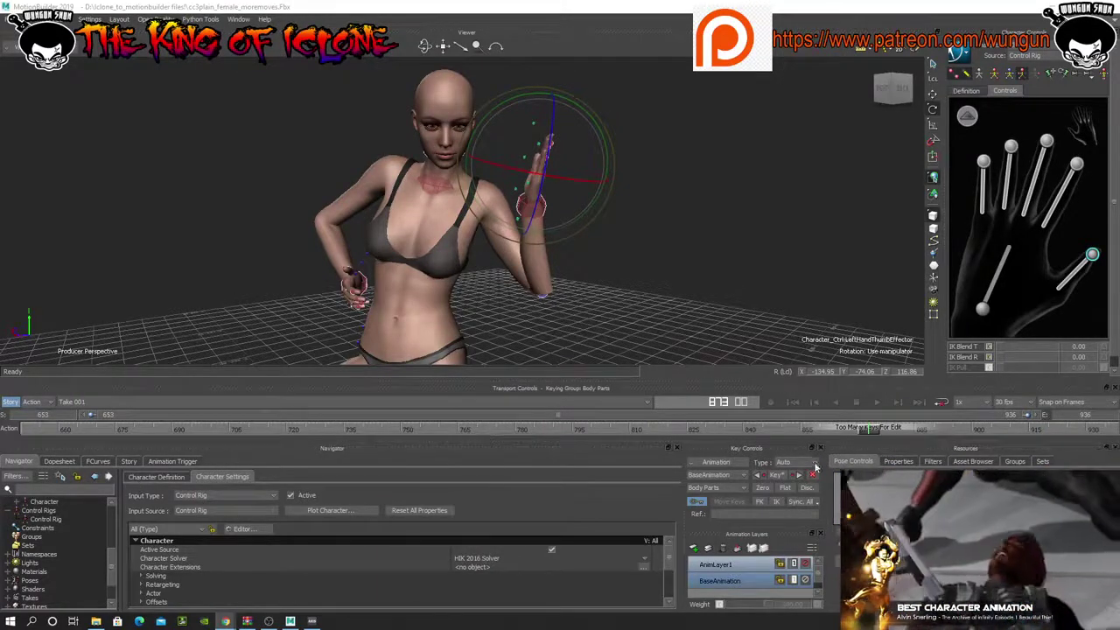
- Go to the take's last frame, 936, and switch the manipulator to translation with the full character in view
left_click_drag(864, 429, 1112, 428)
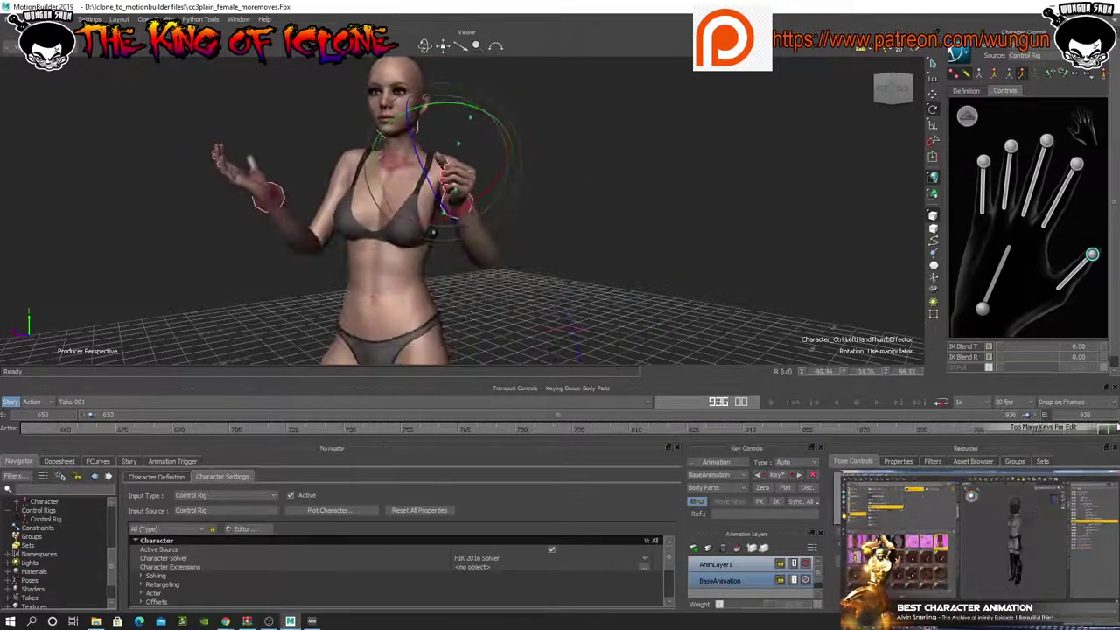
scroll(515, 259, "down", 3)
scroll(516, 259, "down", 3)
scroll(514, 260, "up", 3)
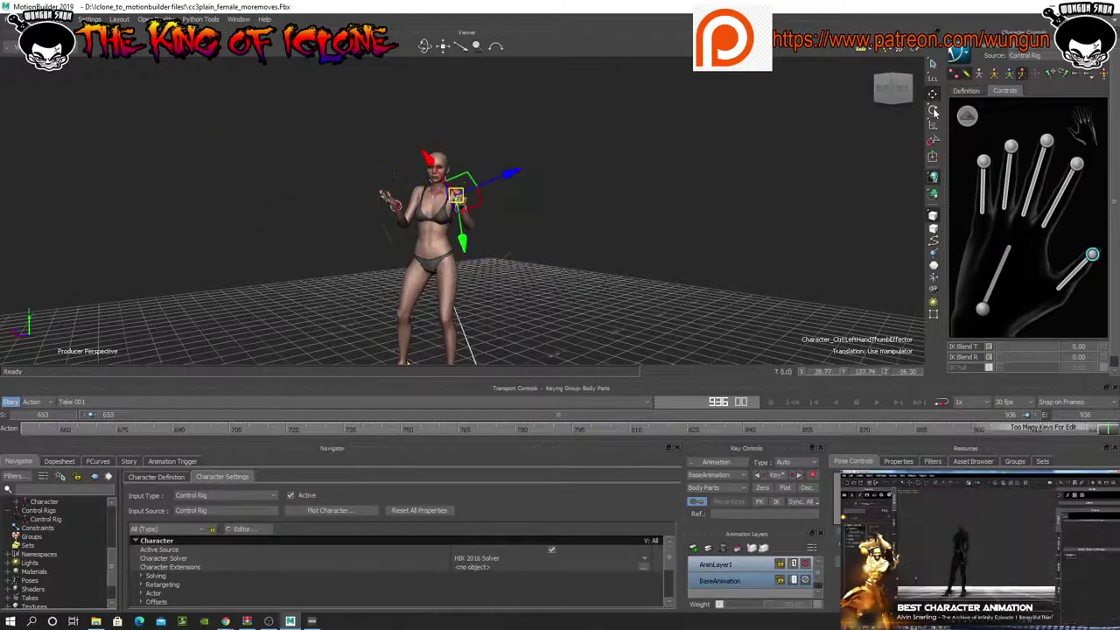
left_click(930, 87)
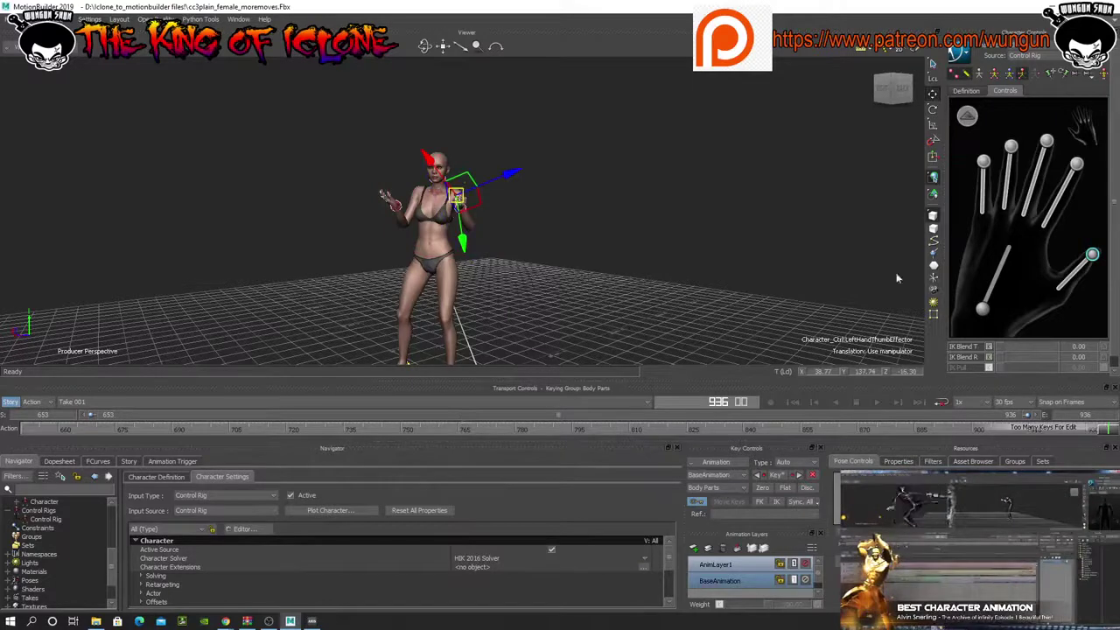
left_click(929, 92)
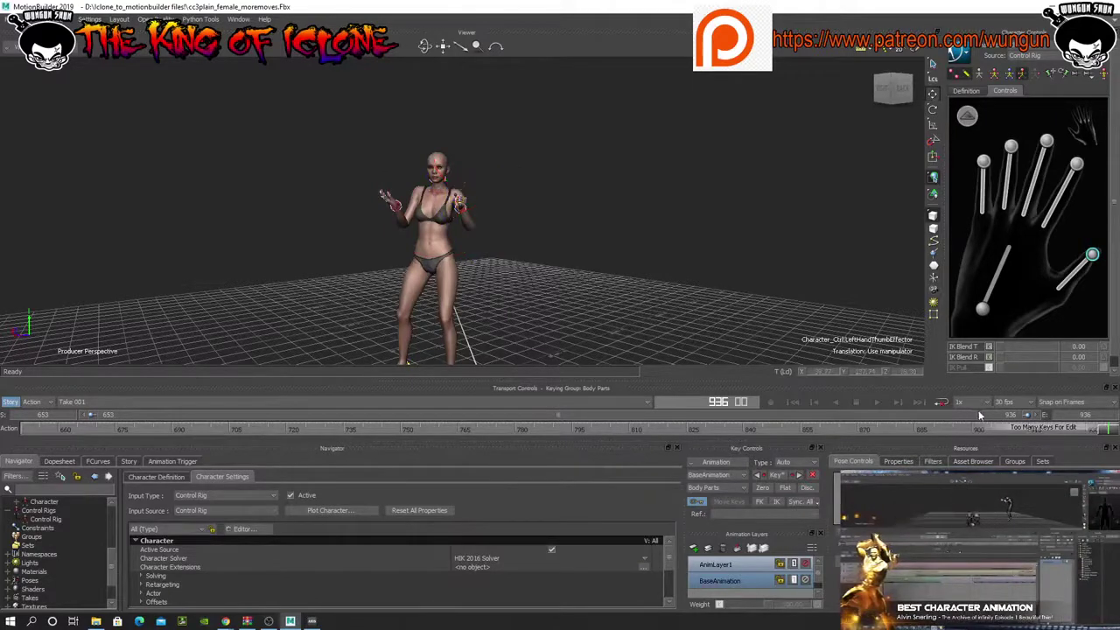
- Show only the models in the viewport and play back the take to review the full-body motion
key("ctrl+a")
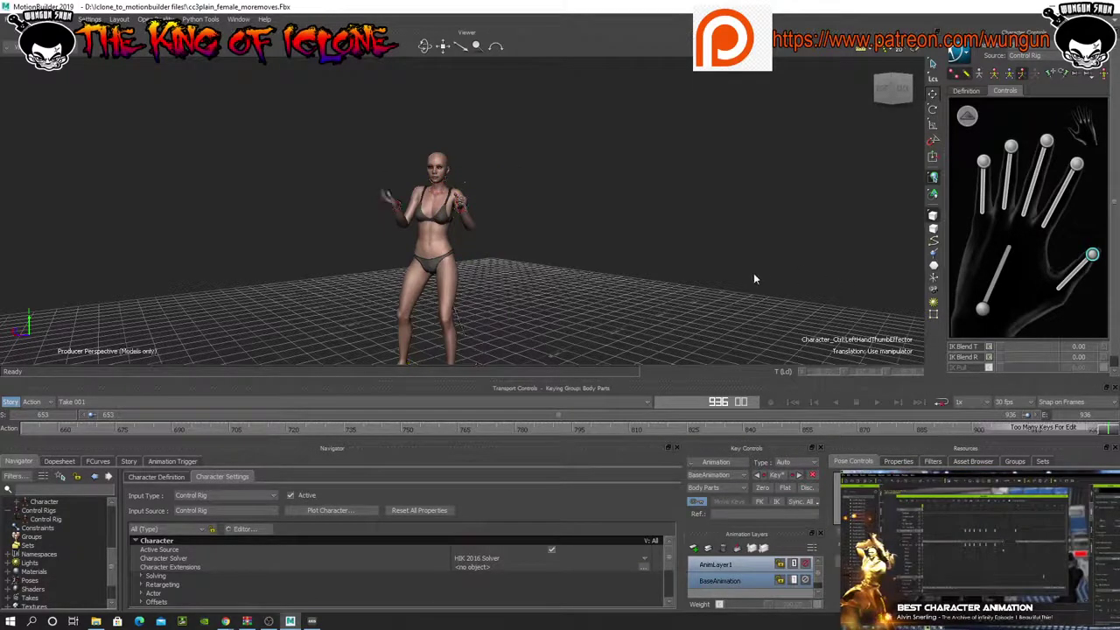
left_click(876, 403)
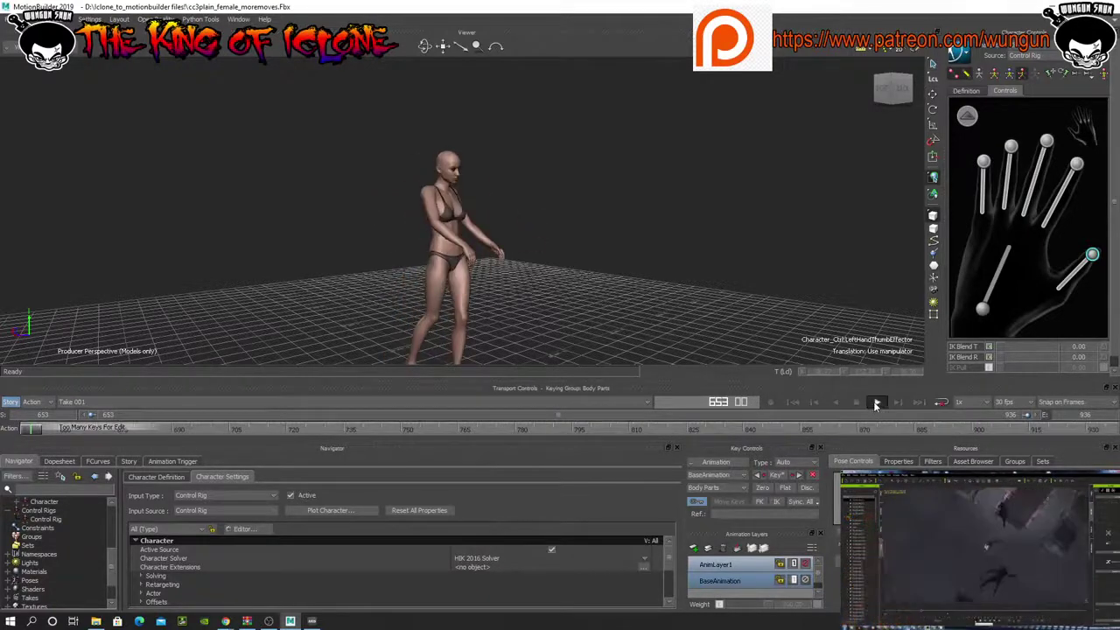
scroll(423, 128, "down", 3)
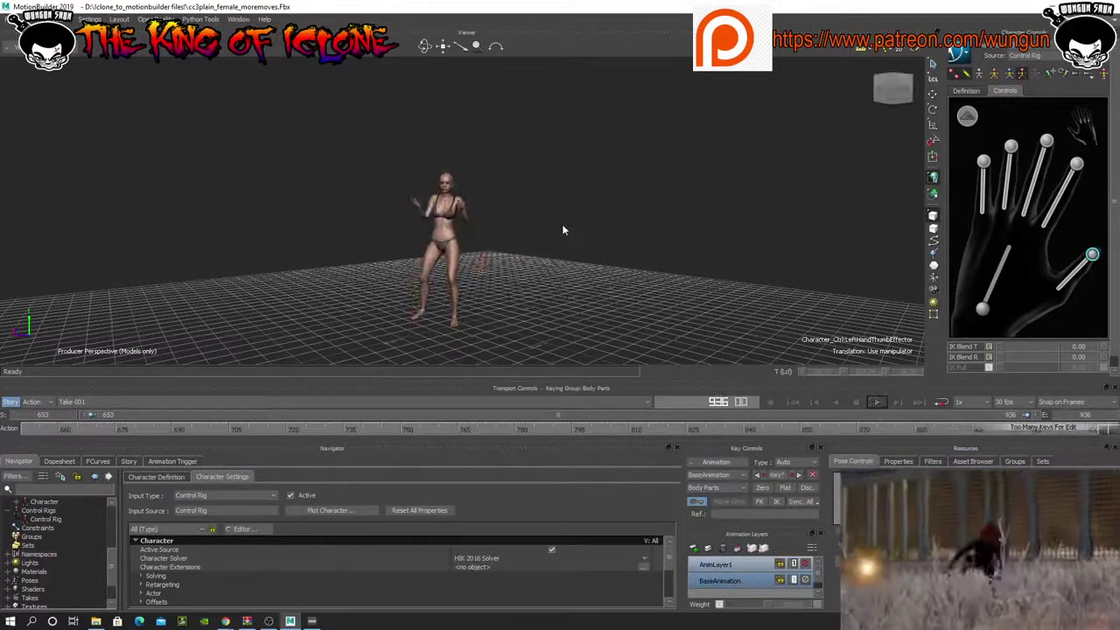
left_click_drag(1113, 429, 996, 445)
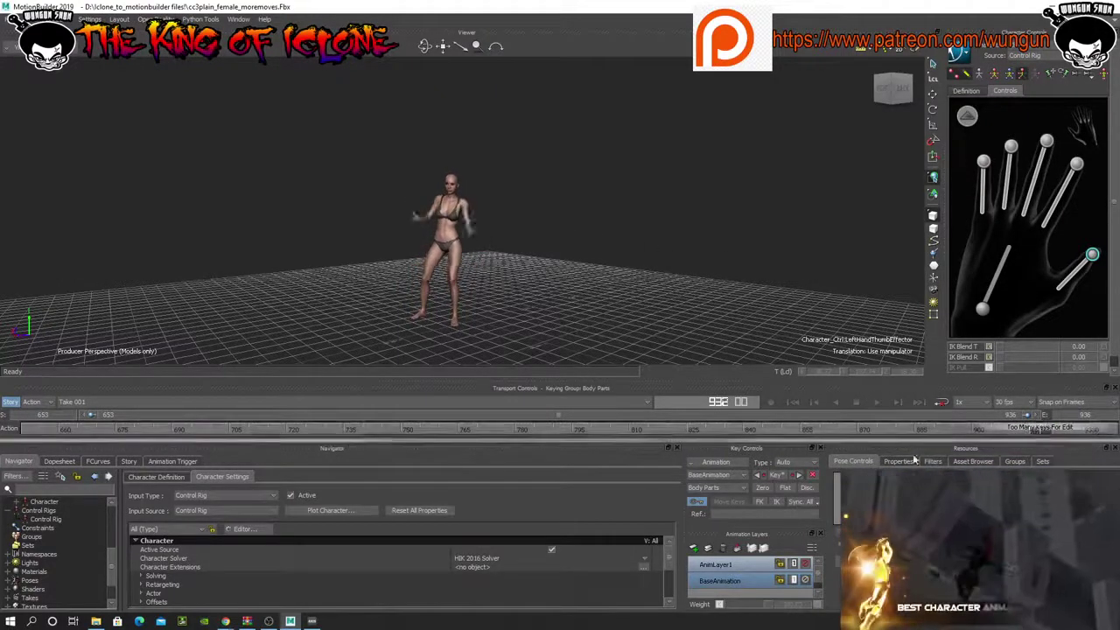
- Insert a character animation track in the Story editor and assign Character to it
left_click(128, 461)
right_click(59, 528)
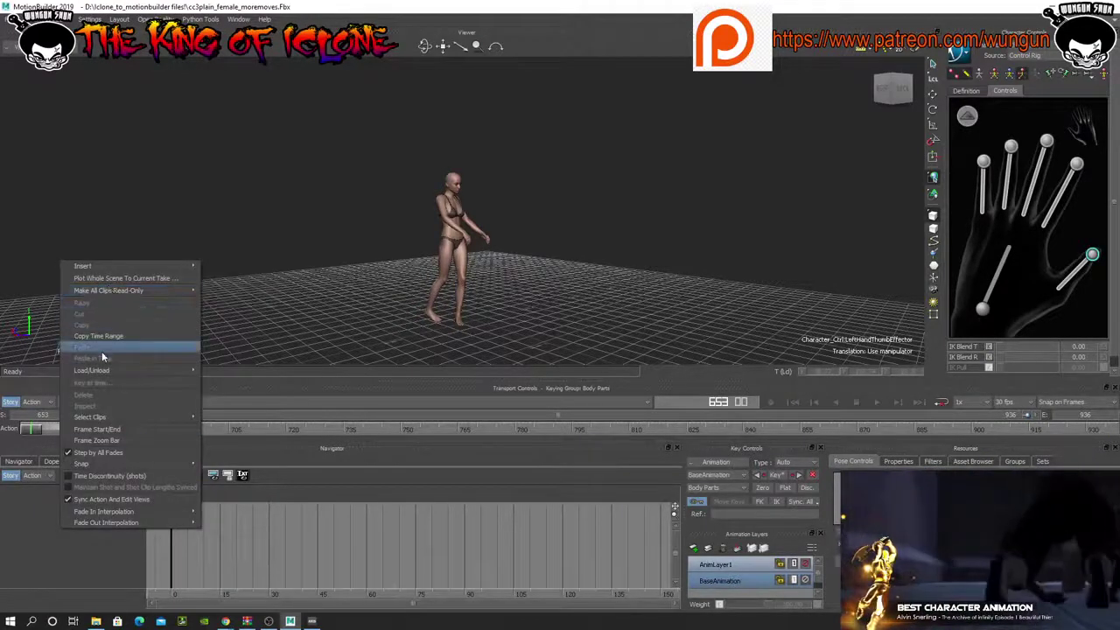
mouse_move(96, 417)
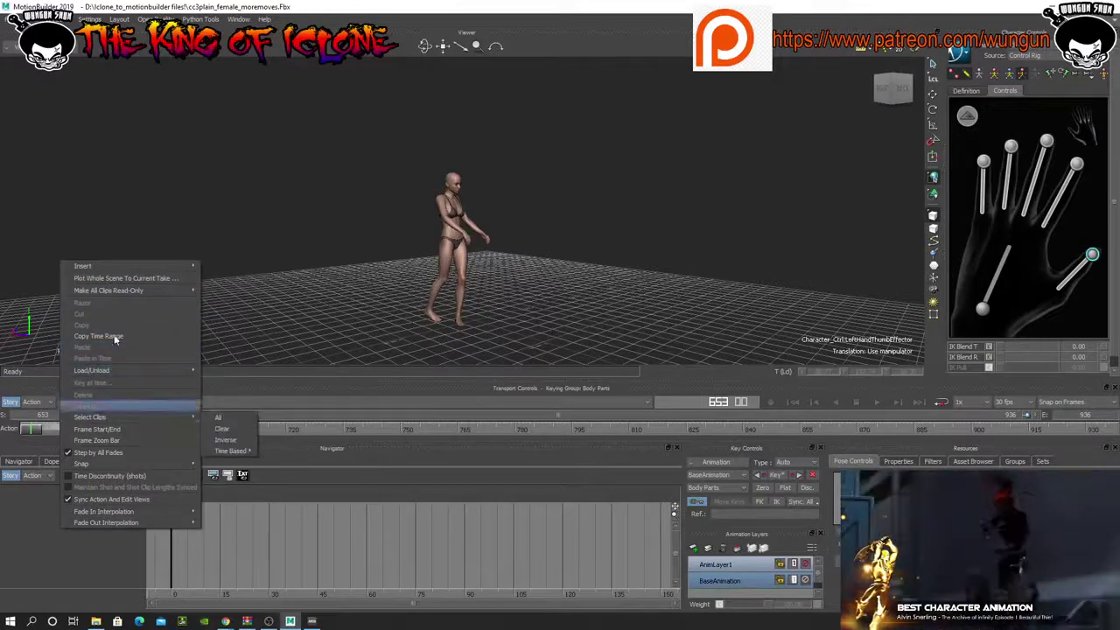
mouse_move(131, 266)
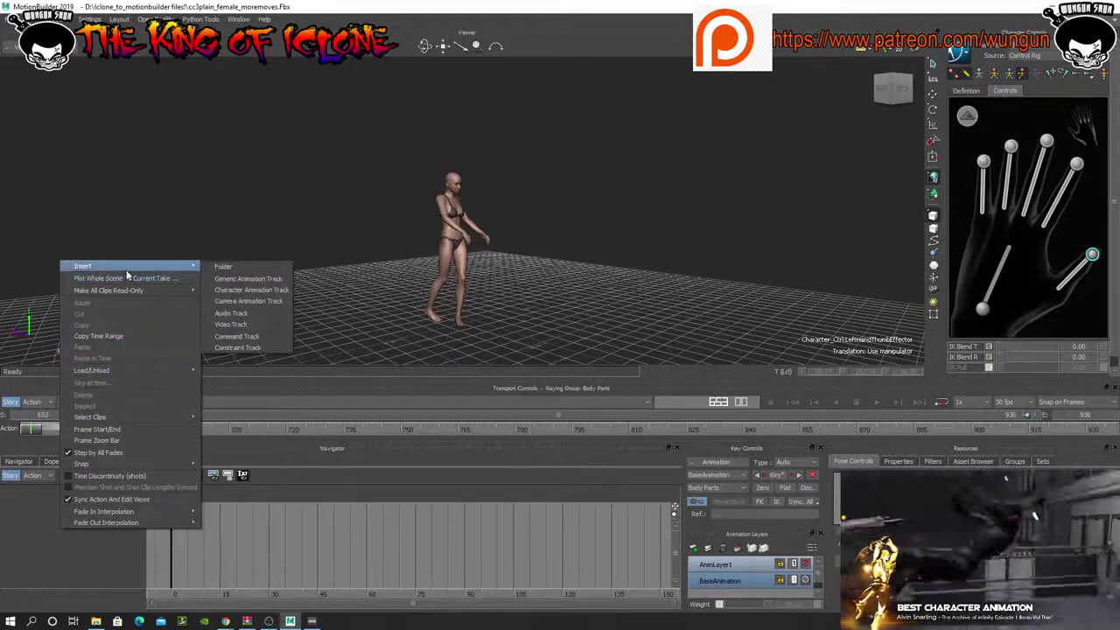
left_click(254, 290)
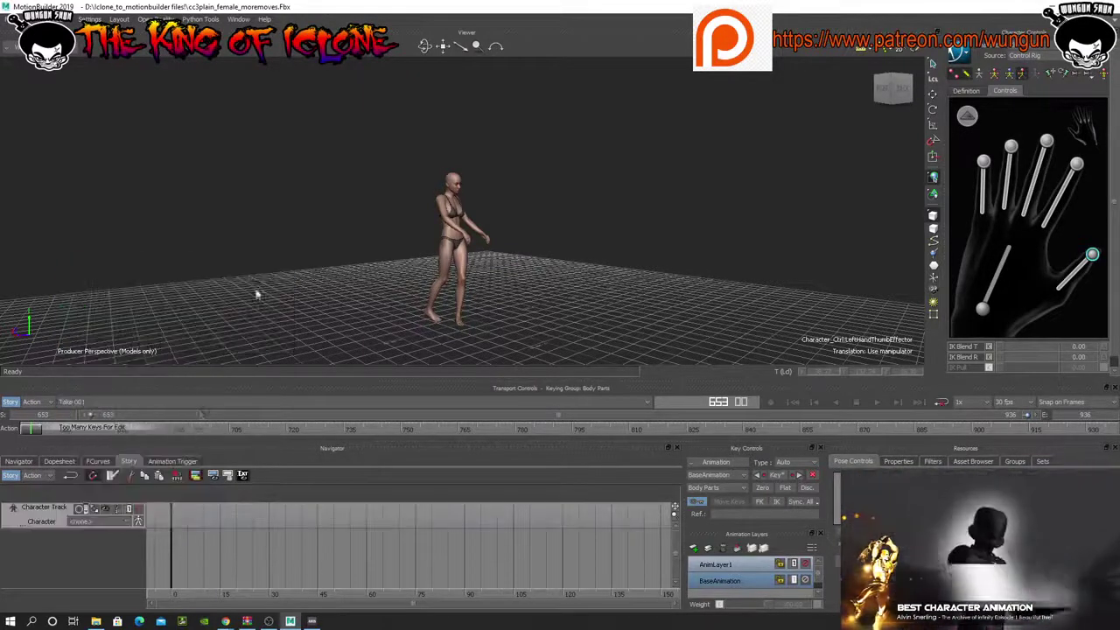
left_click(129, 522)
left_click(108, 542)
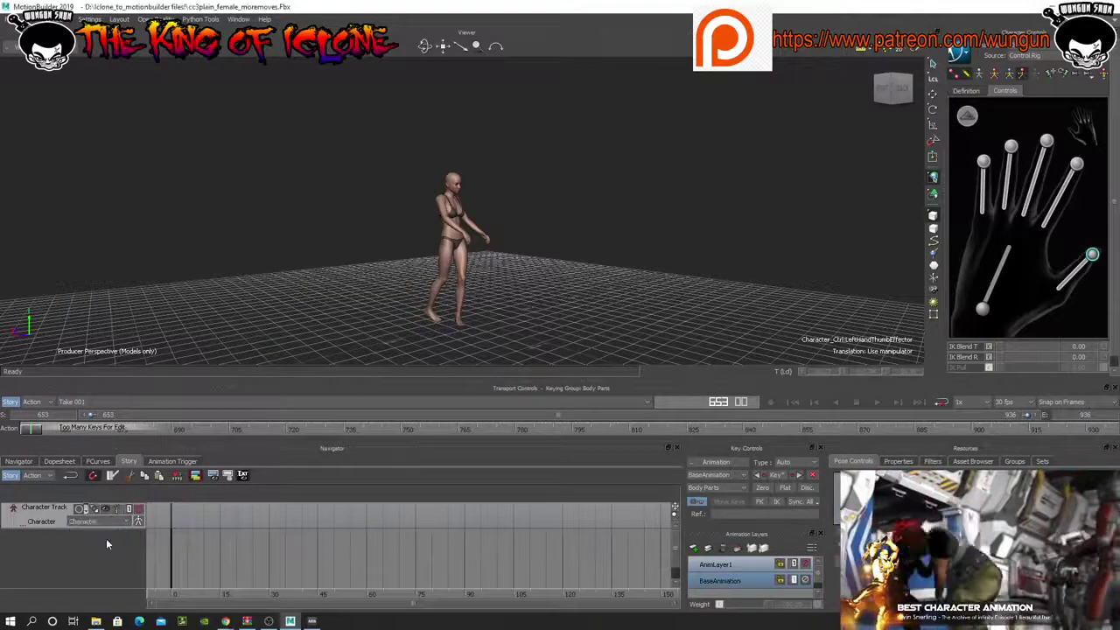
- Insert the current take as a clip on the character track, accepting the merged layers
right_click(27, 517)
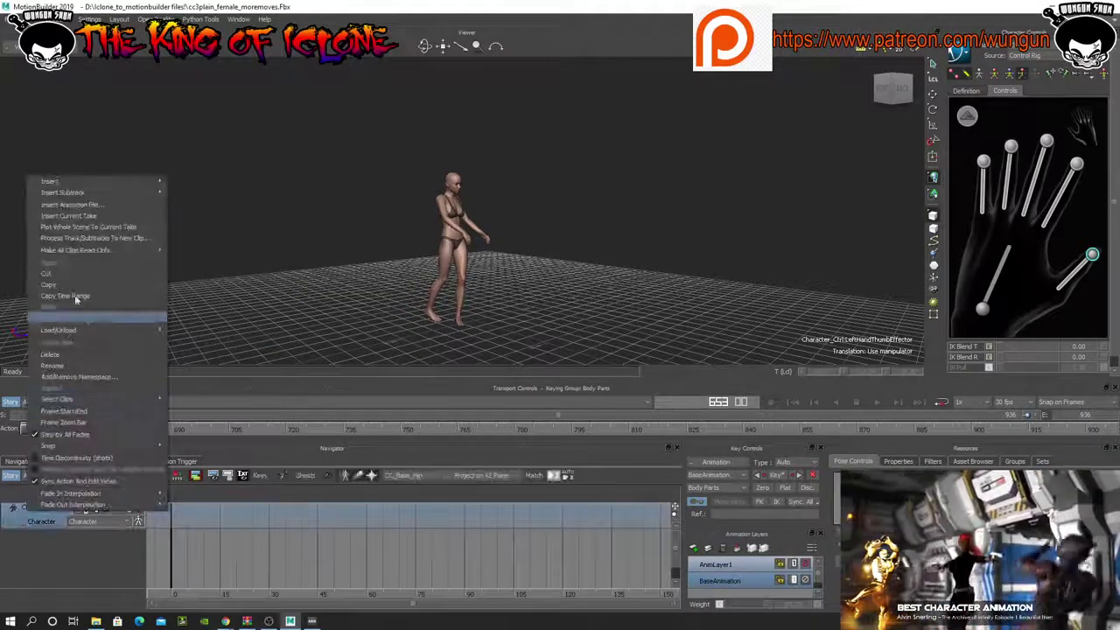
left_click(101, 215)
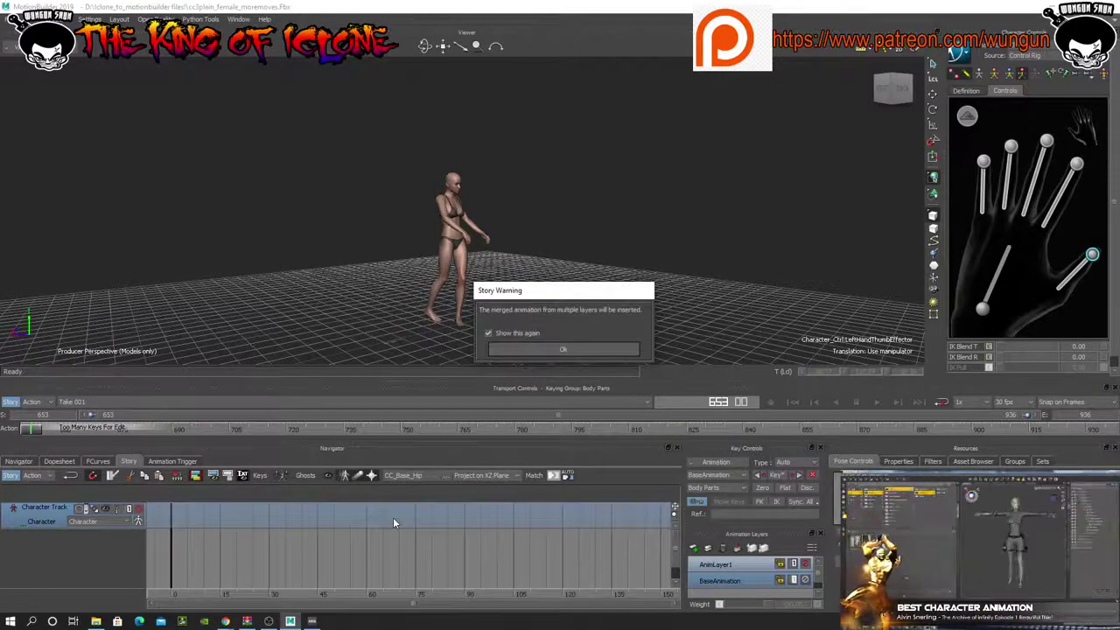
left_click(595, 347)
- Move the take's clip back to start at about frame -1 and frame the timeline start and end to it
left_click_drag(320, 613, 545, 613)
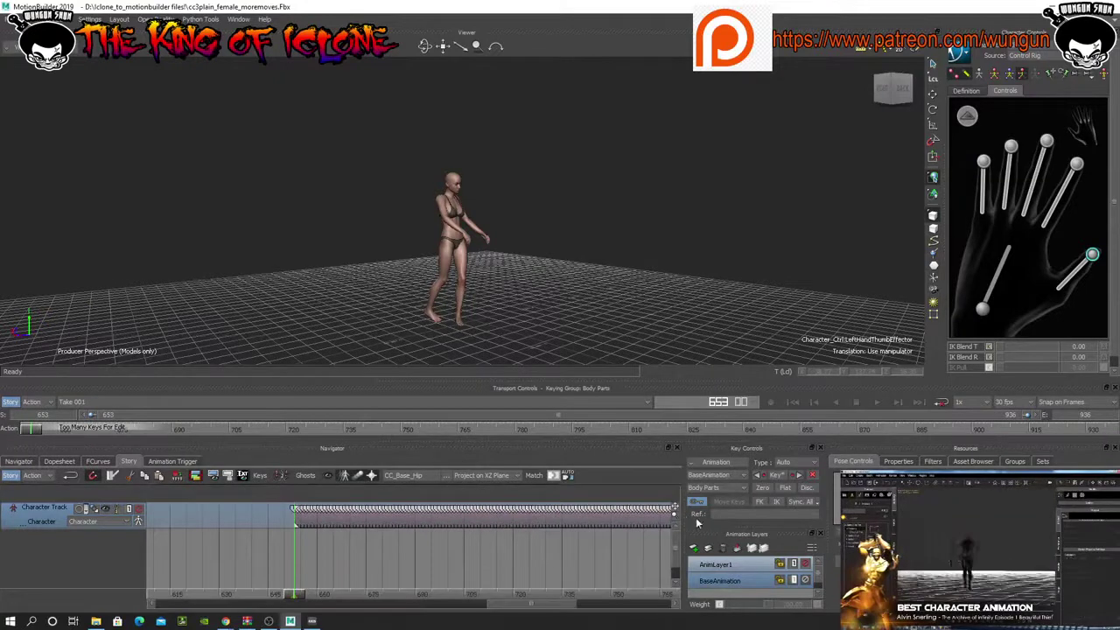
key("a")
left_click_drag(667, 600, 635, 596)
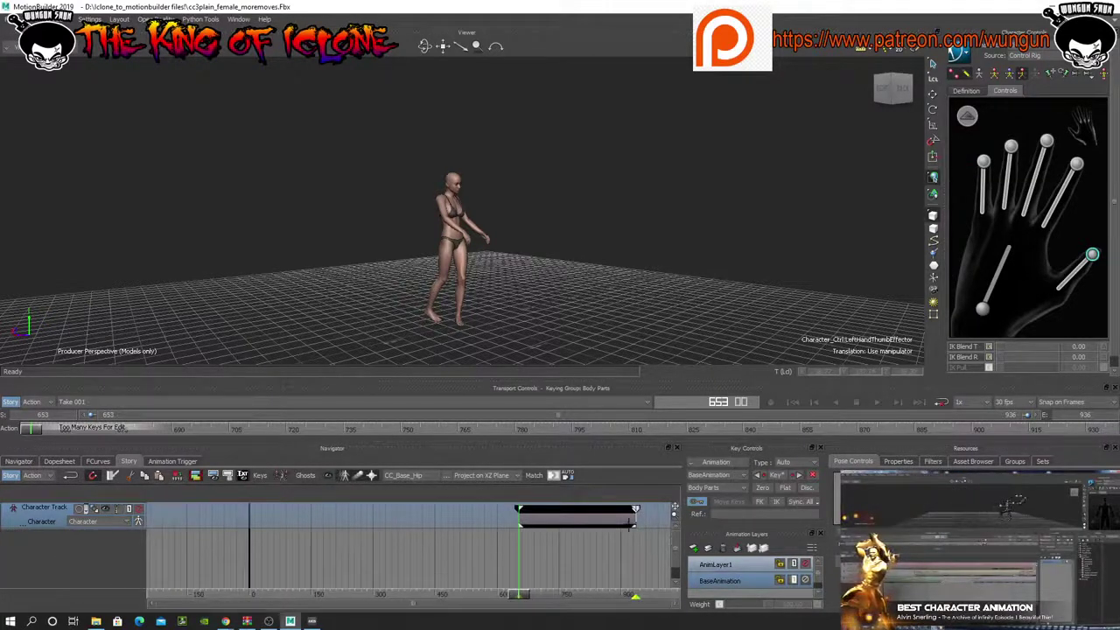
left_click_drag(595, 523, 329, 539)
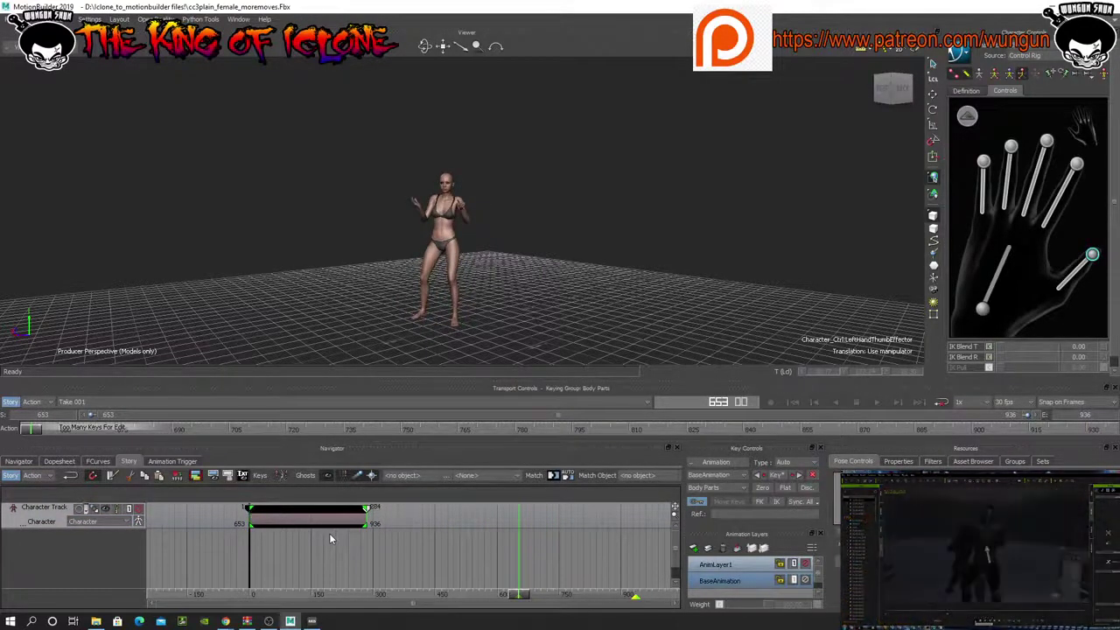
left_click_drag(330, 537, 328, 536)
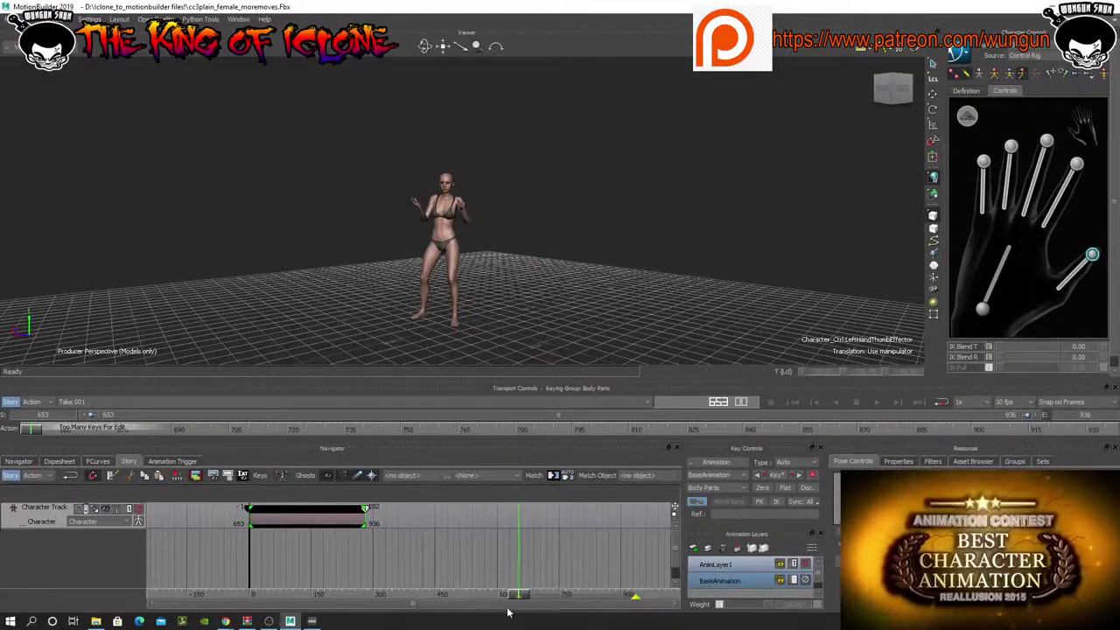
right_click(573, 543)
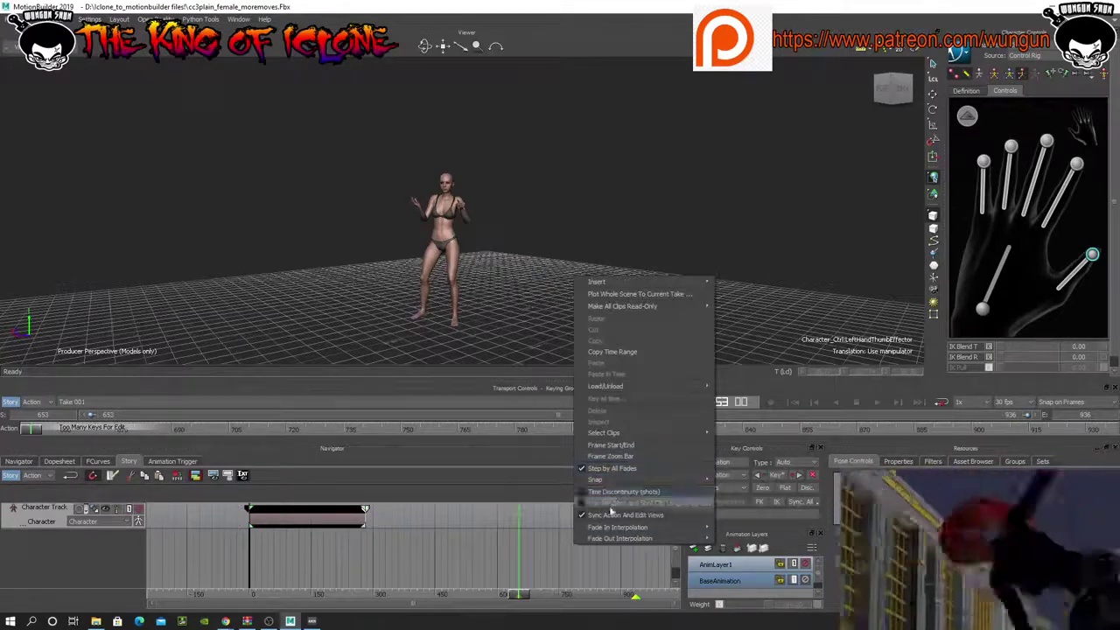
left_click(610, 448)
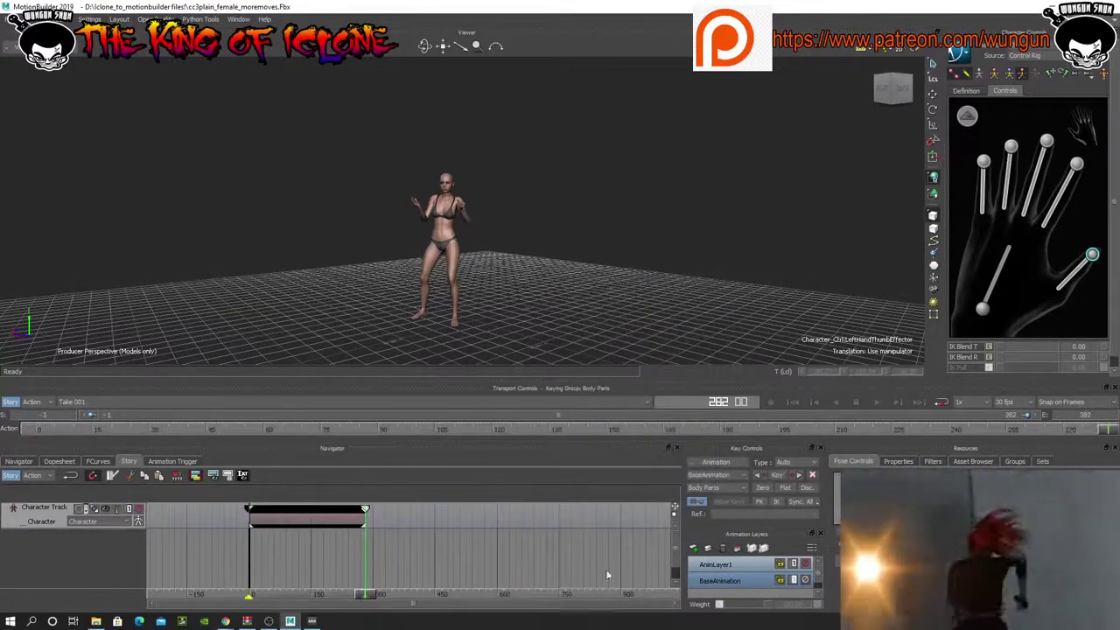
- Shift the clip to start exactly at frame 0 and frame the timeline start and end to it again
left_click_drag(675, 516, 635, 530)
left_click_drag(576, 604, 4, 579)
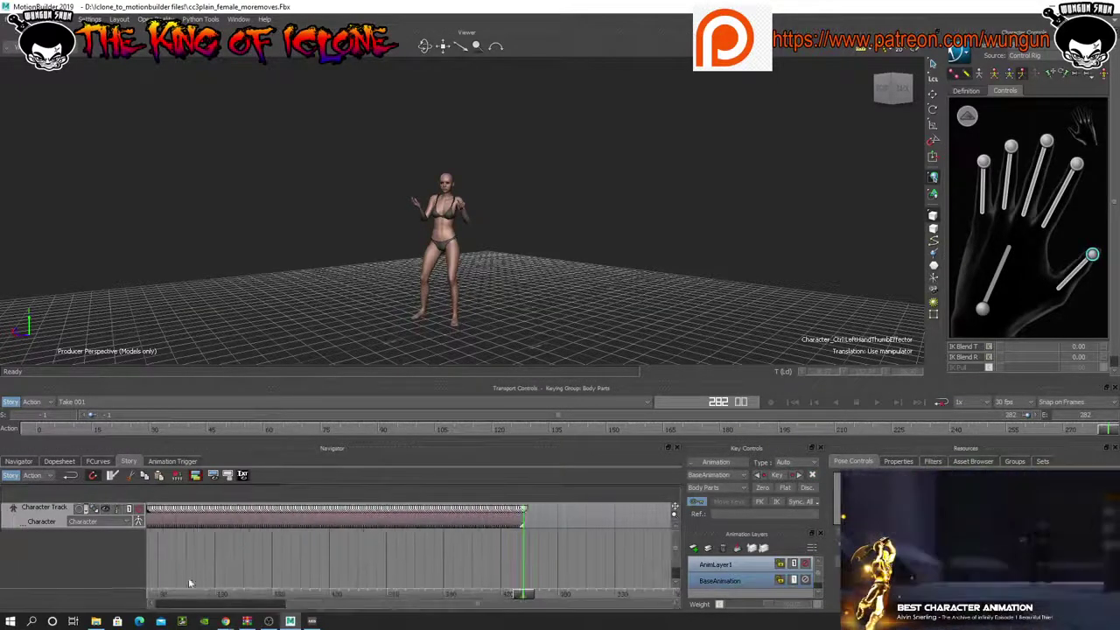
left_click_drag(357, 603, 133, 588)
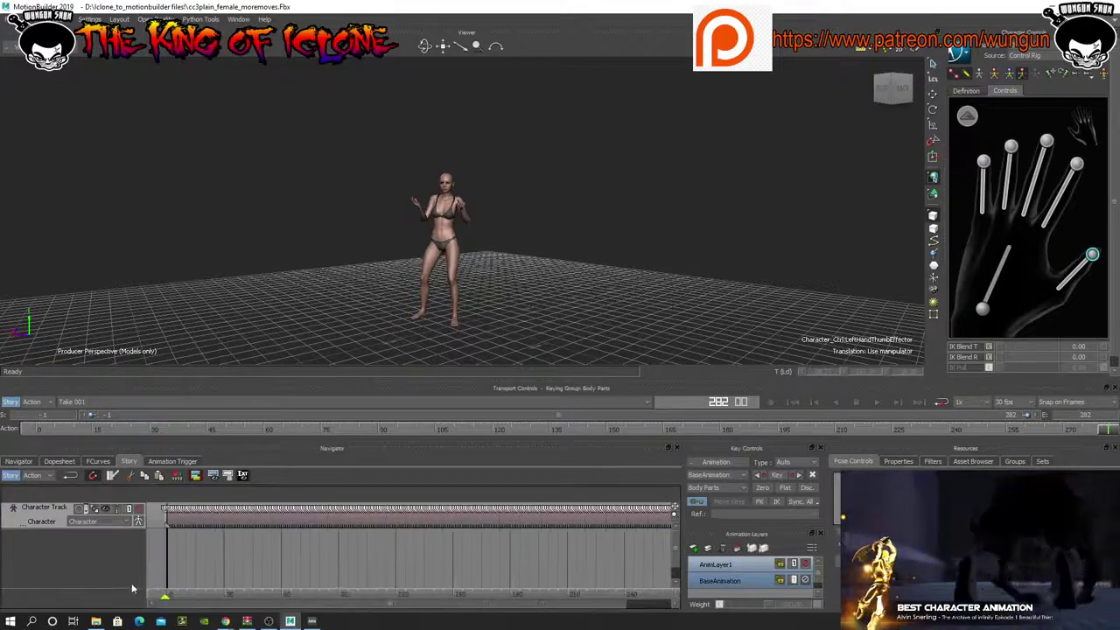
left_click(203, 522)
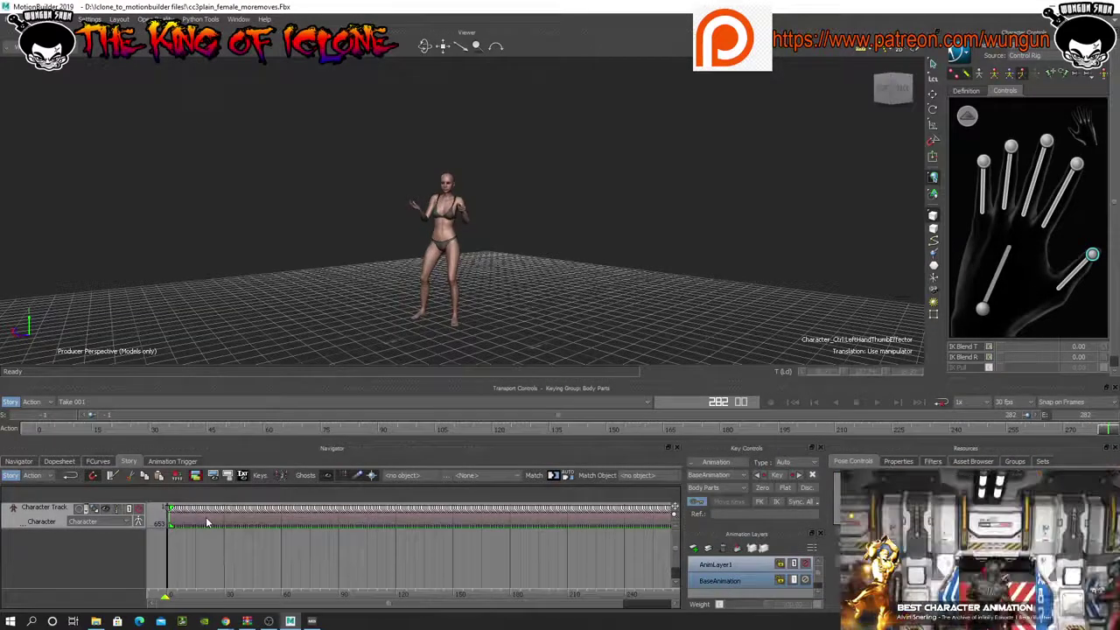
mouse_move(208, 523)
left_mouse_down()
mouse_move(219, 523)
mouse_move(209, 524)
left_mouse_up()
left_click_drag(553, 552, 96, 610, "ctrl")
left_click_drag(192, 519, 181, 520)
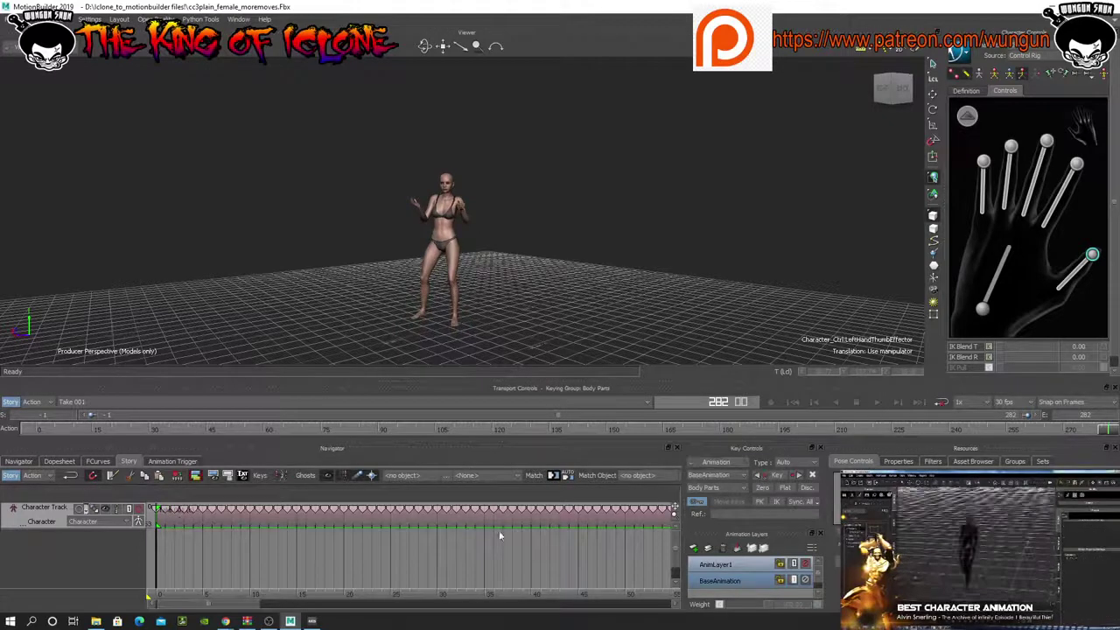
right_click(225, 551)
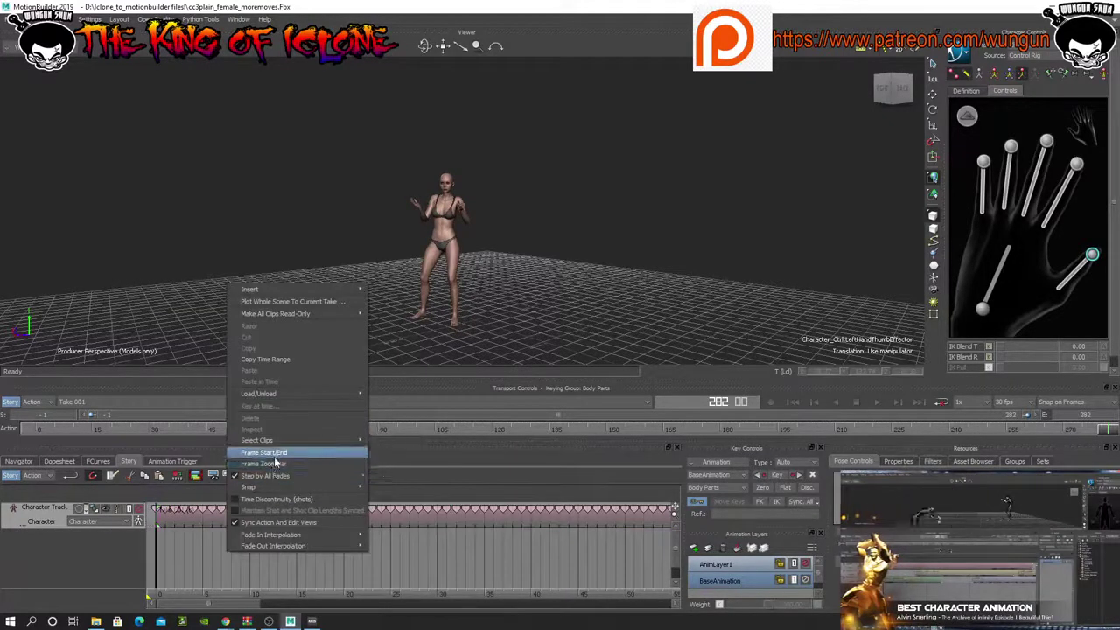
left_click(273, 454)
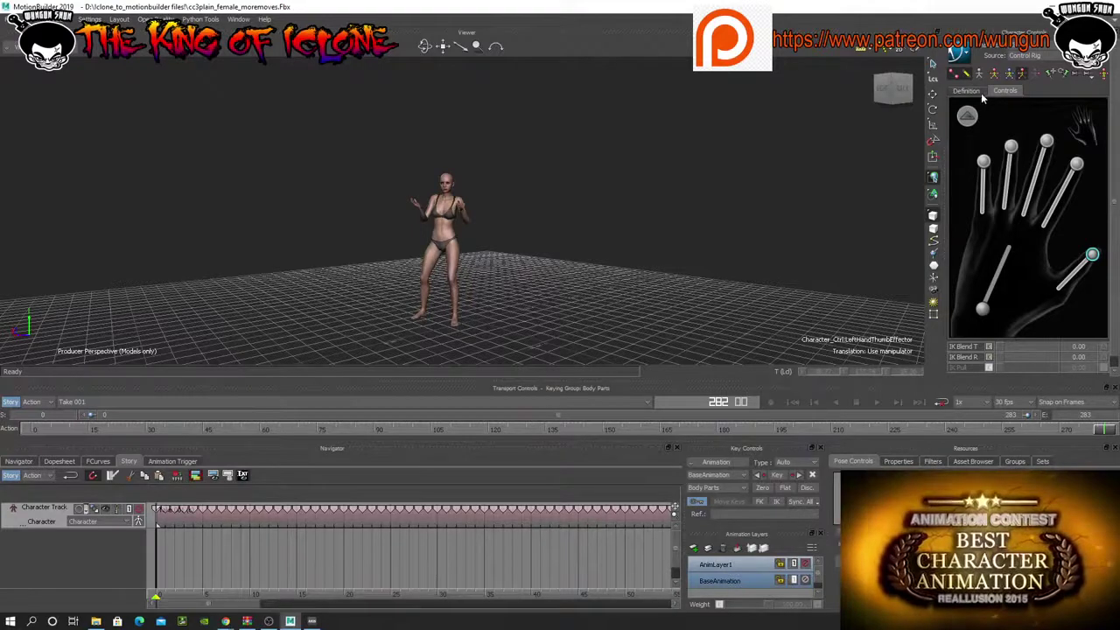
- Select all body effectors of the control rig, including the toe effectors of both feet
left_click(968, 117)
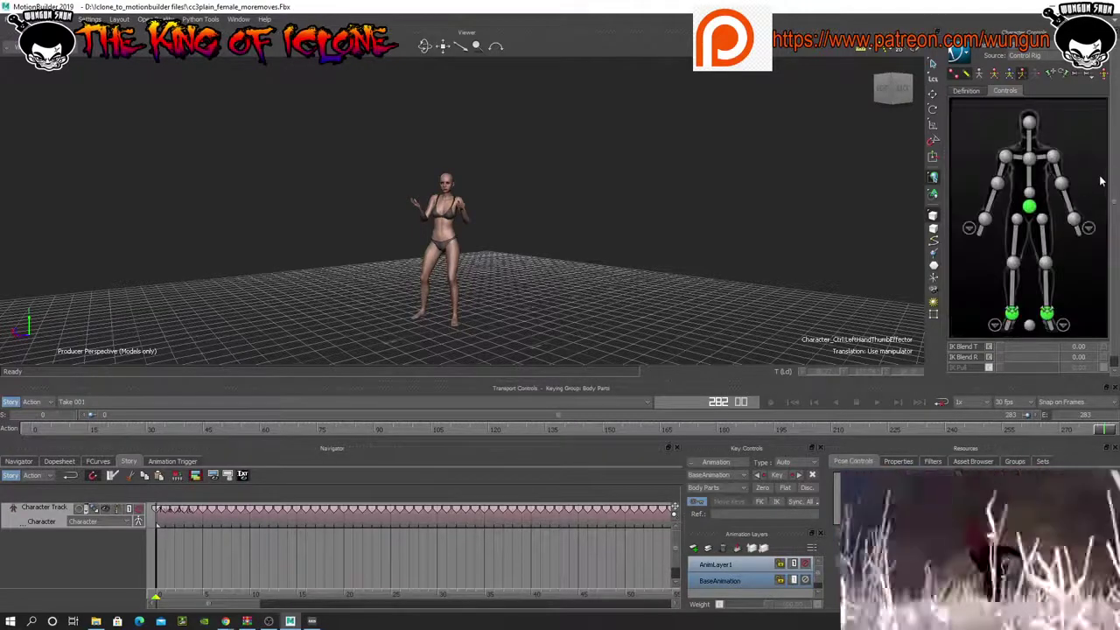
key("ctrl+a")
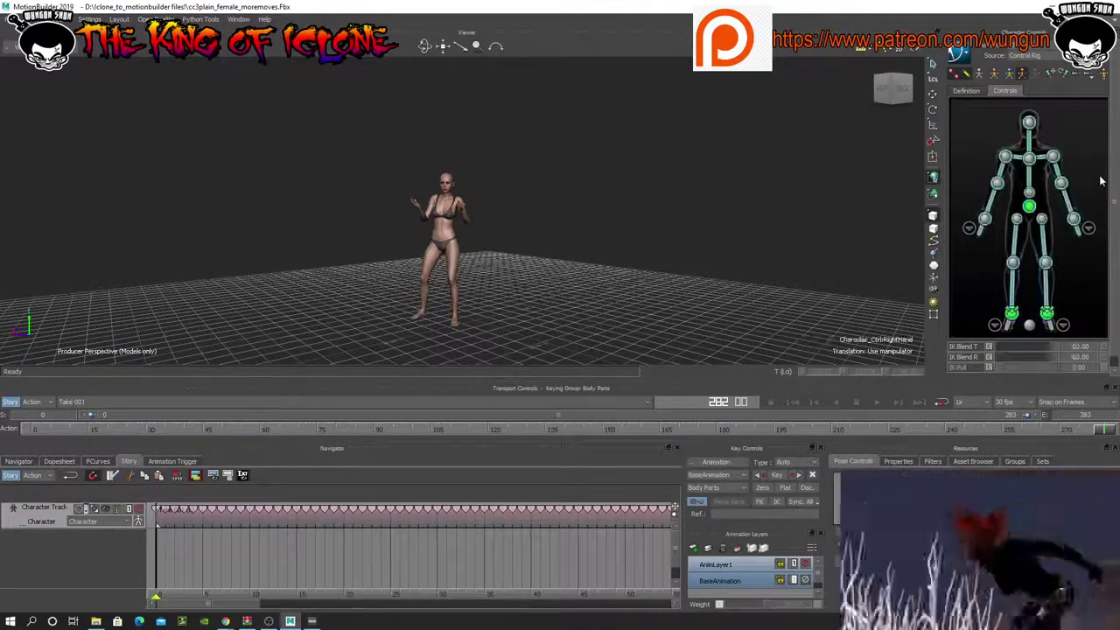
left_click(1066, 325)
left_click(1030, 220)
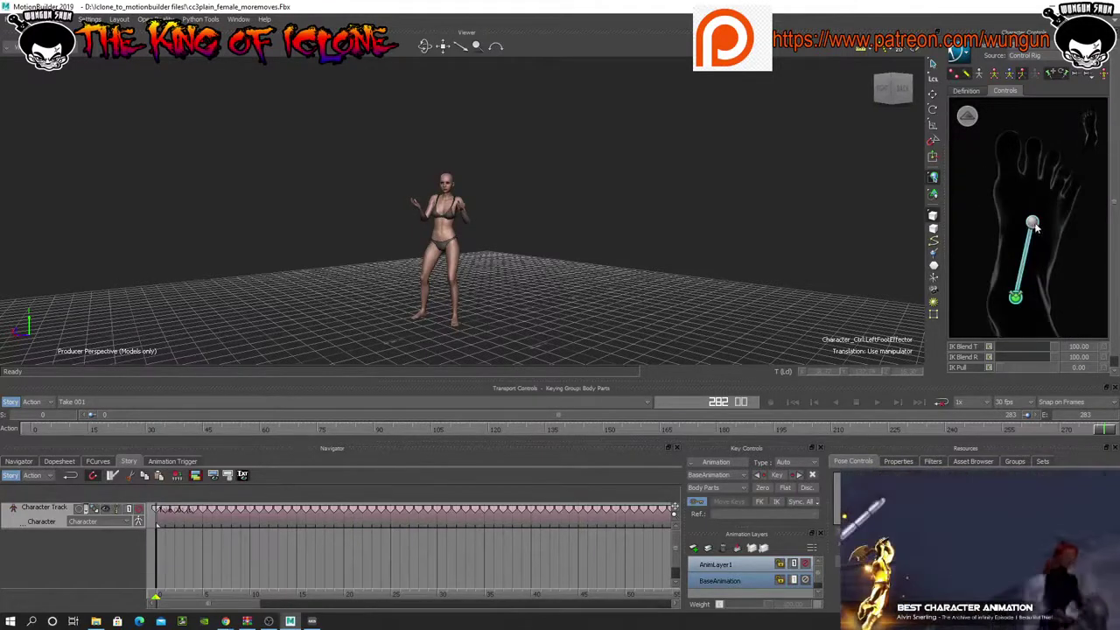
left_click(1093, 124)
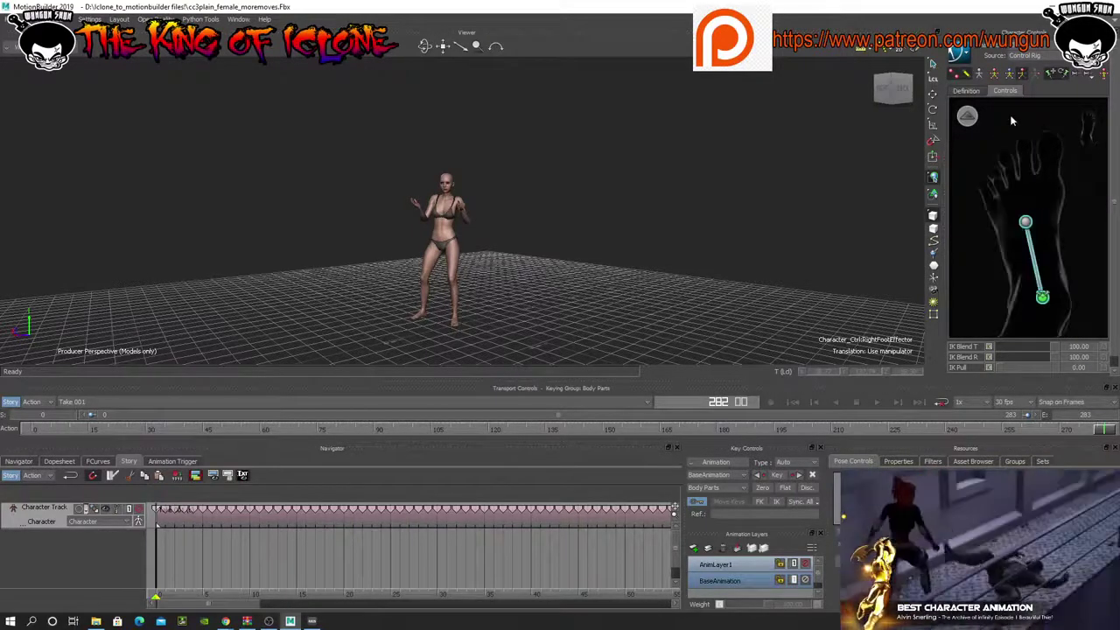
left_click(968, 116)
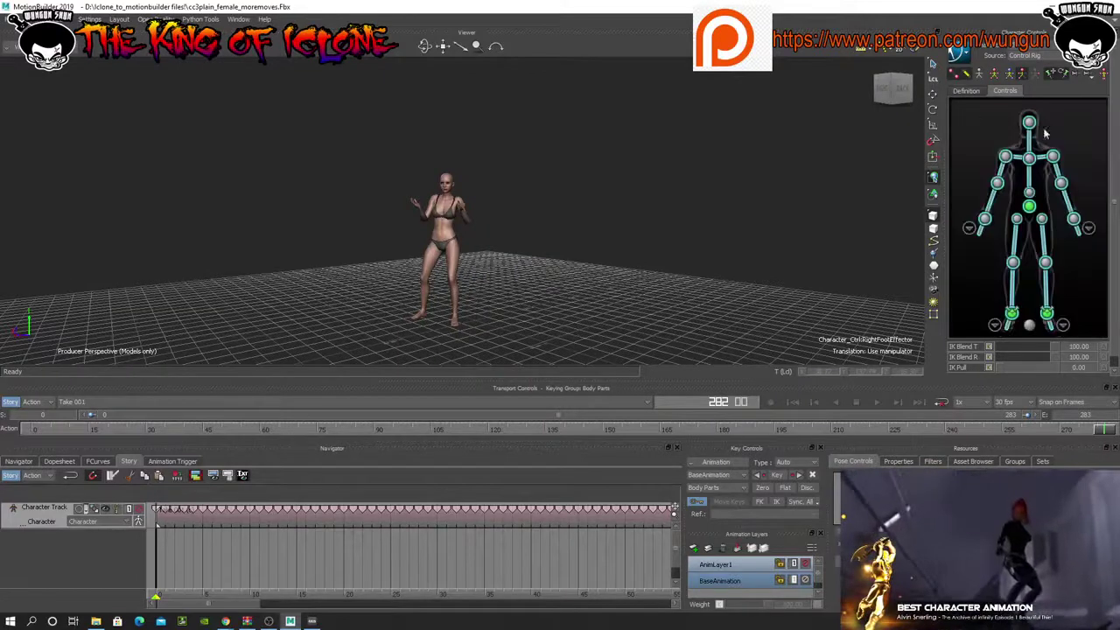
- Add the finger effectors of both hands to the control rig selection and return to the full-body view
left_click(1089, 230)
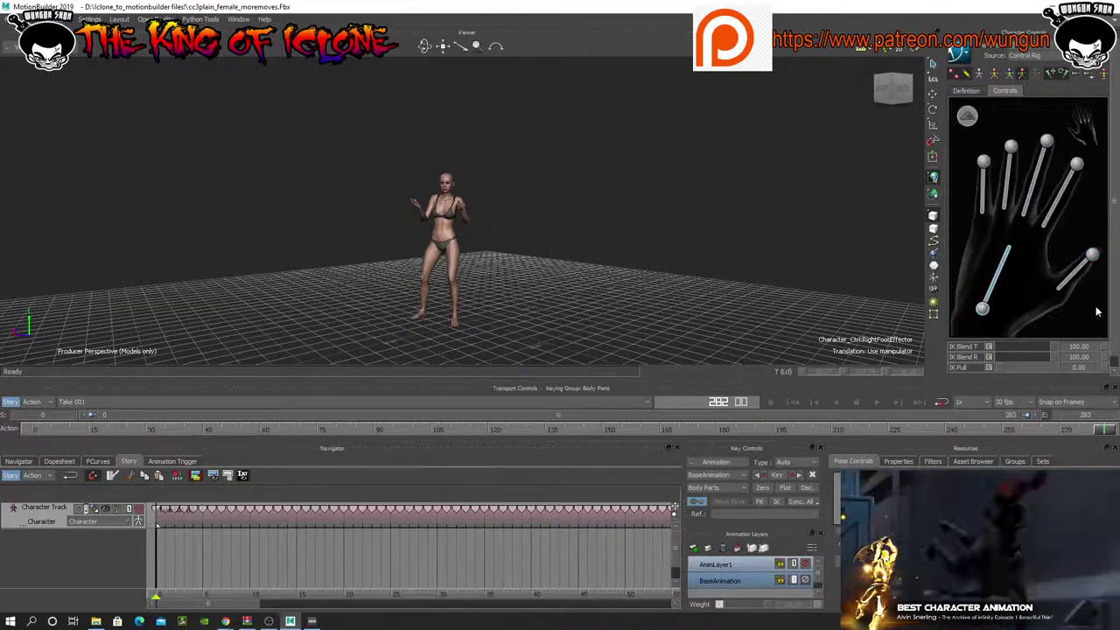
left_click(1093, 255)
left_click(1090, 140)
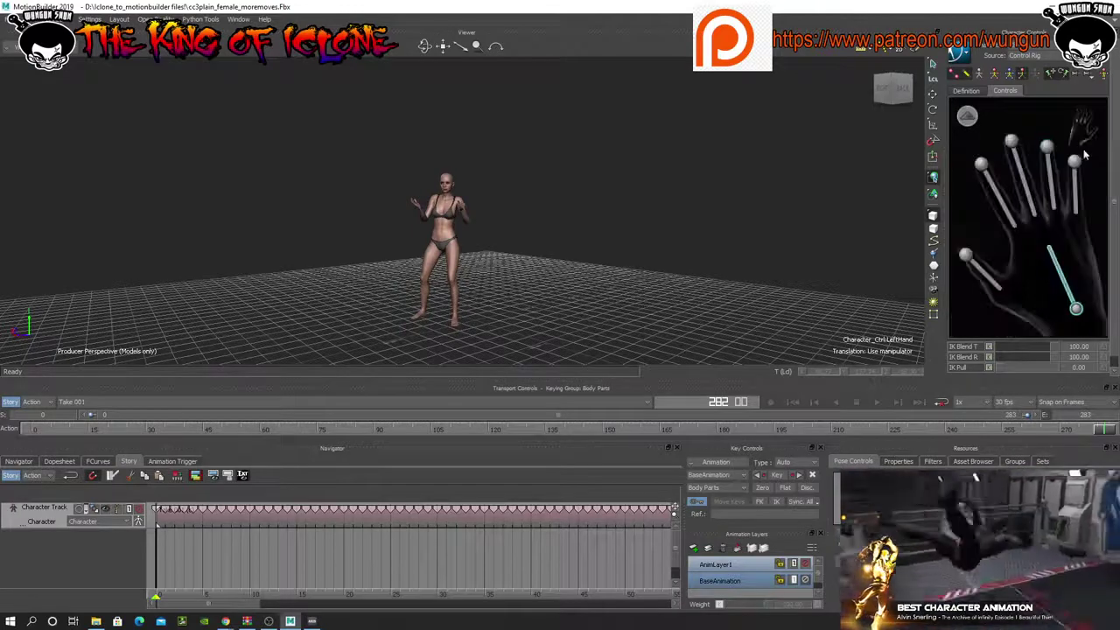
left_click(990, 322)
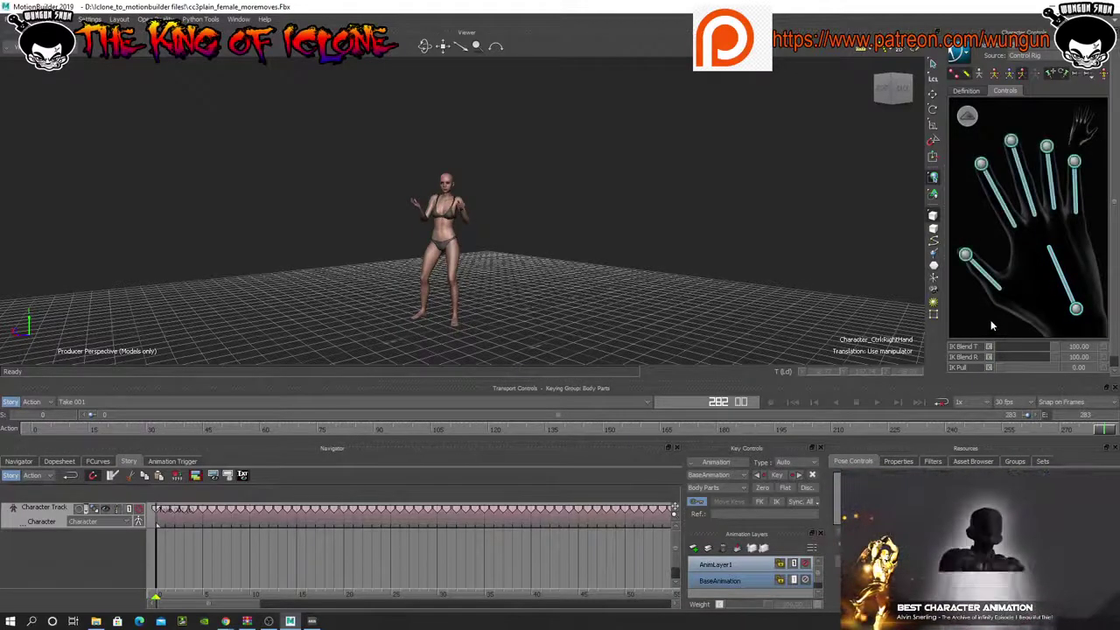
left_click(967, 117)
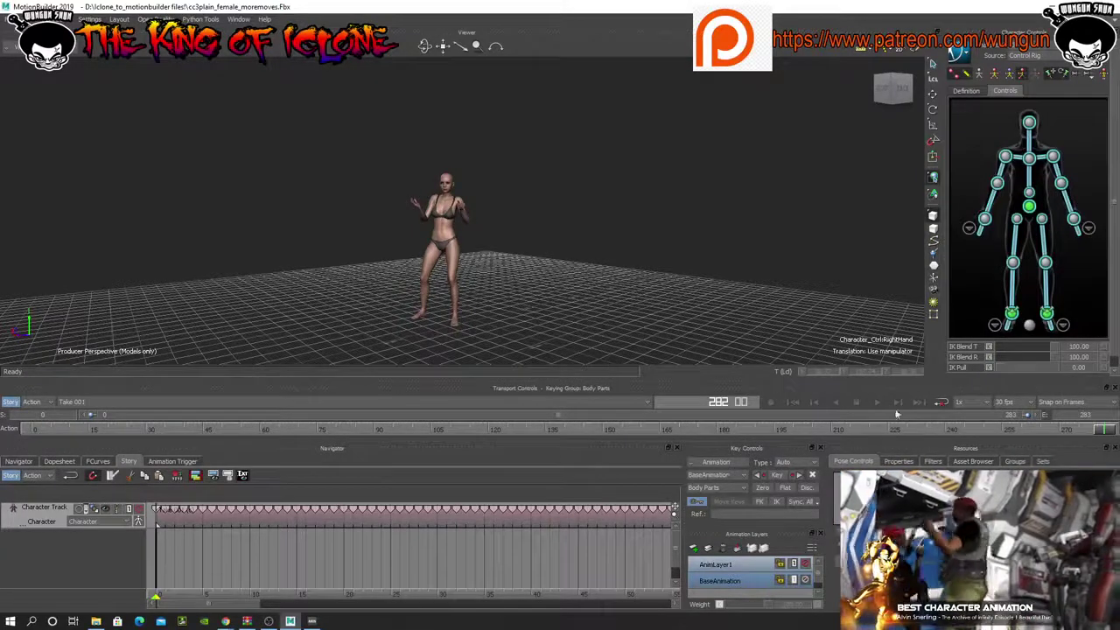
- Plot all properties of the selected rig controls on frame at 30 FPS with the Constant Key Reducer enabled
left_click(694, 462)
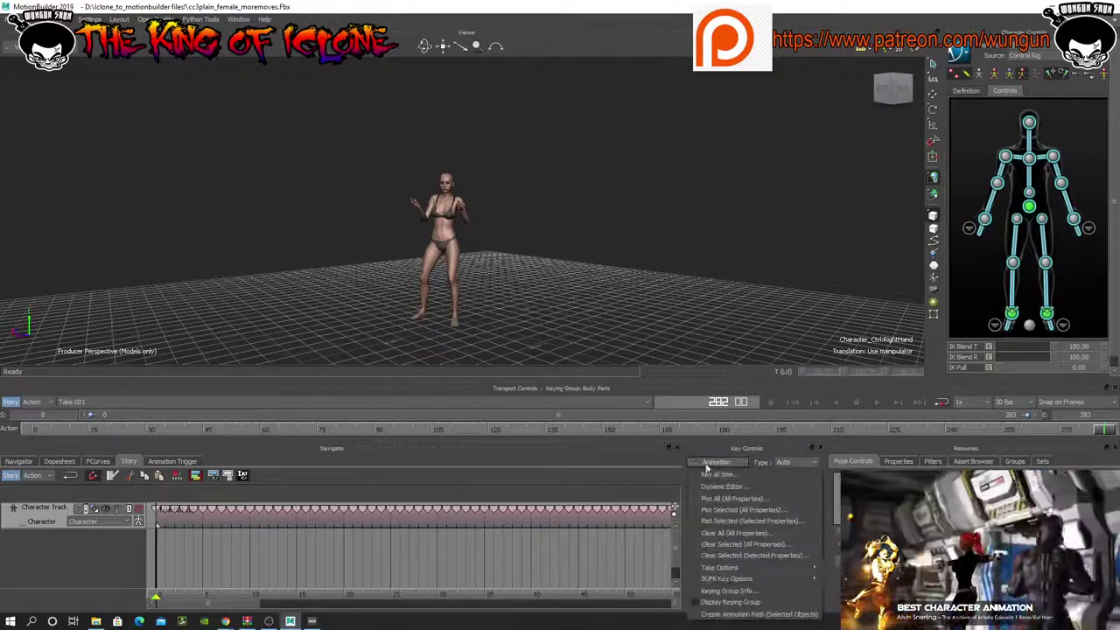
left_click(731, 510)
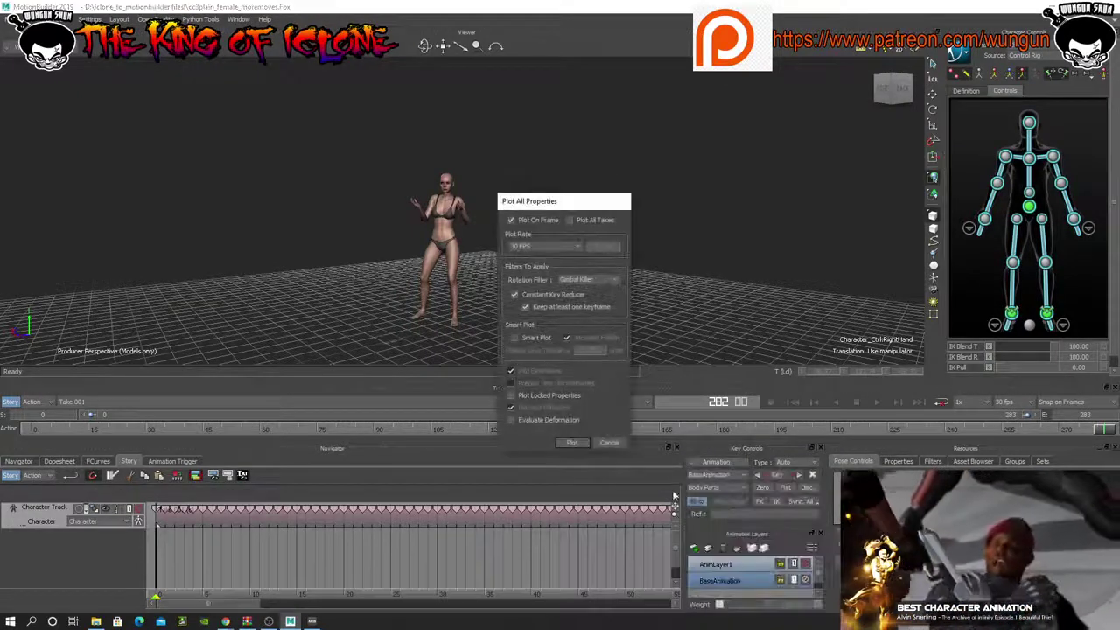
left_click(573, 442)
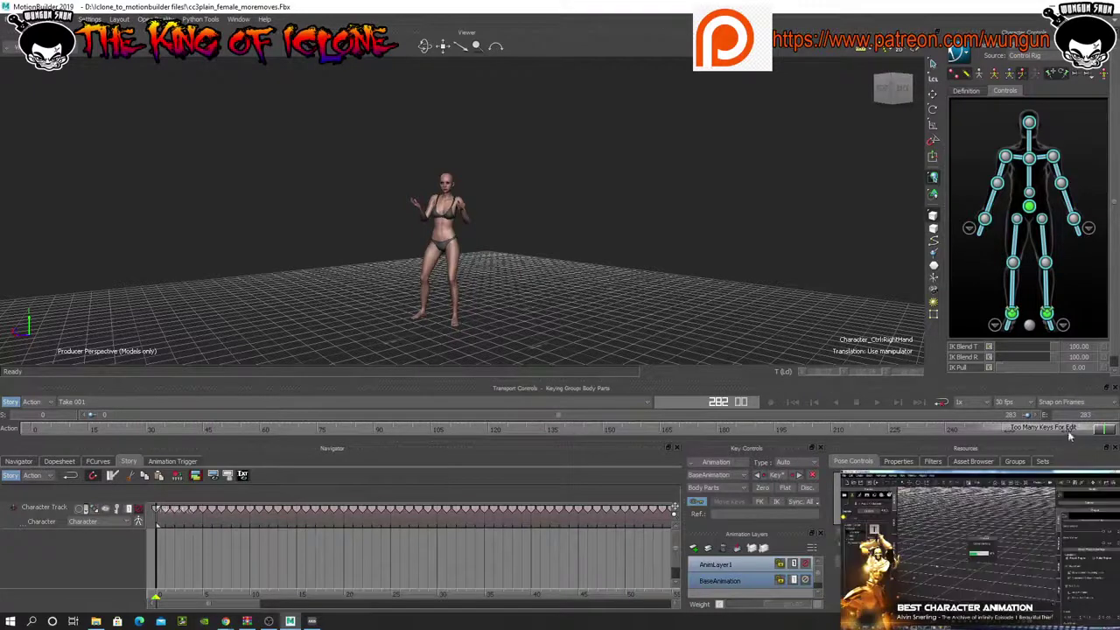
- Scrub through the plotted control rig animation to check the motion, and return to frame 0
left_click_drag(1104, 434, 173, 399)
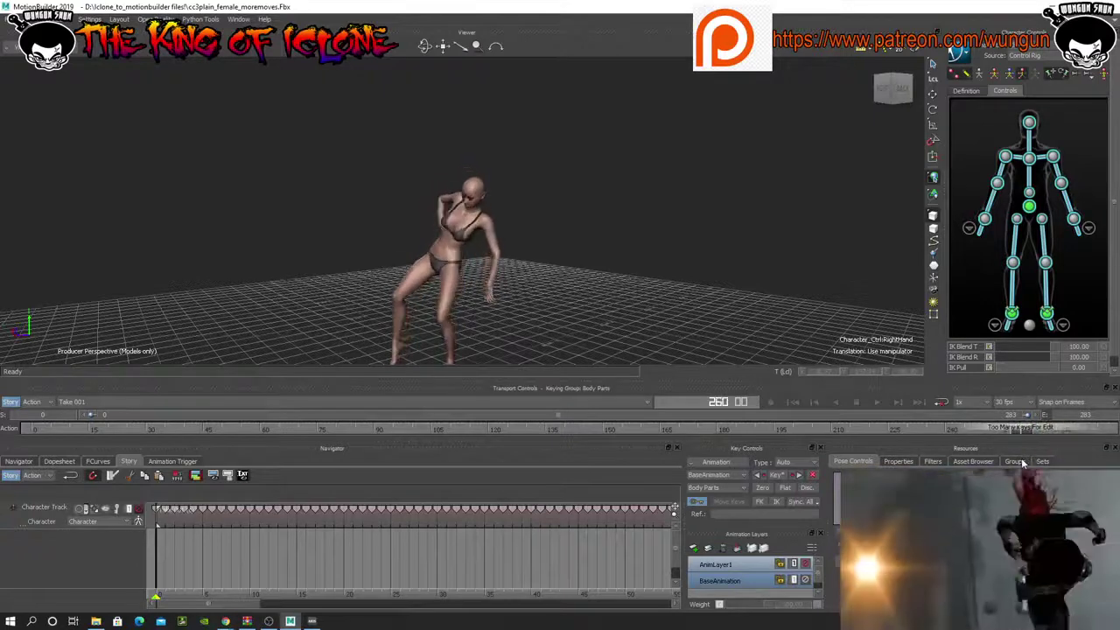
left_click_drag(1063, 428, 1084, 452)
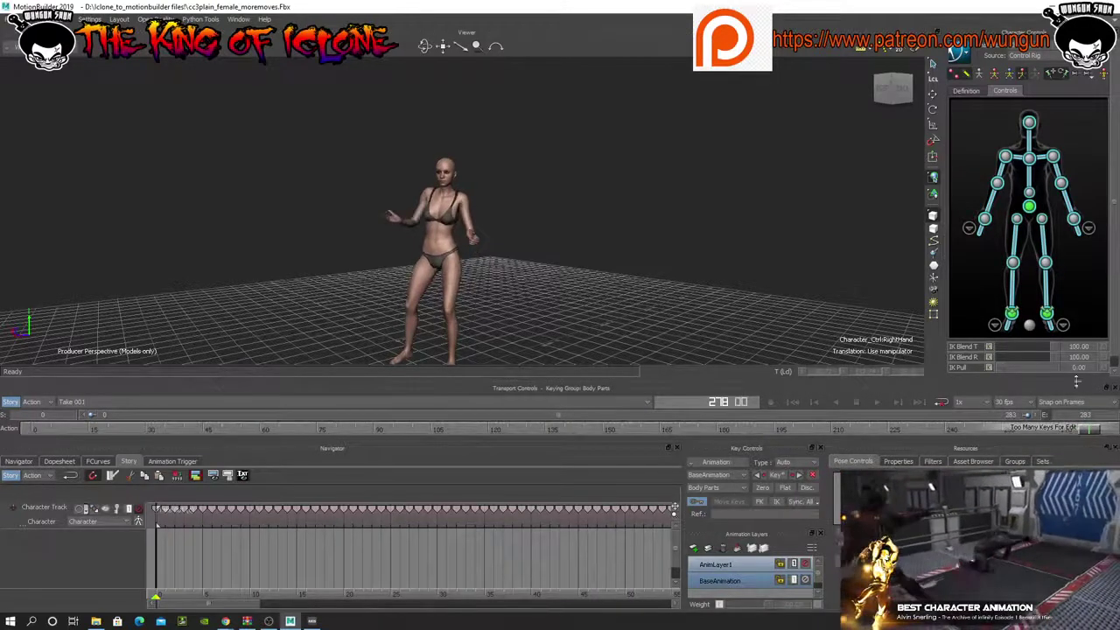
left_click_drag(1046, 428, 31, 429)
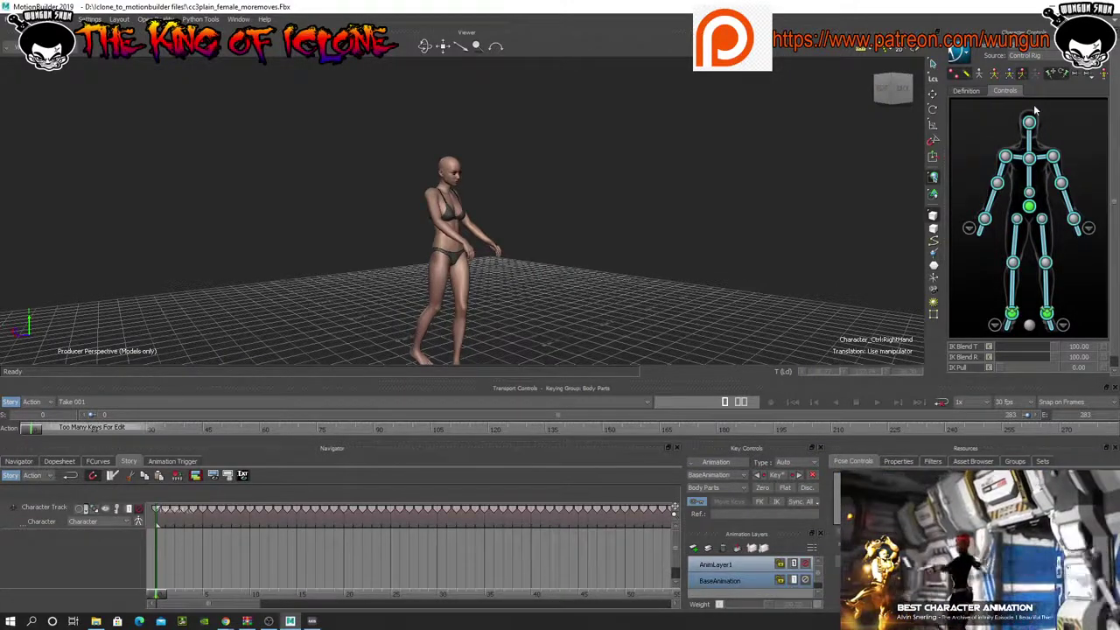
- Bake the control rig animation of the character down to its skeleton
left_click(965, 54)
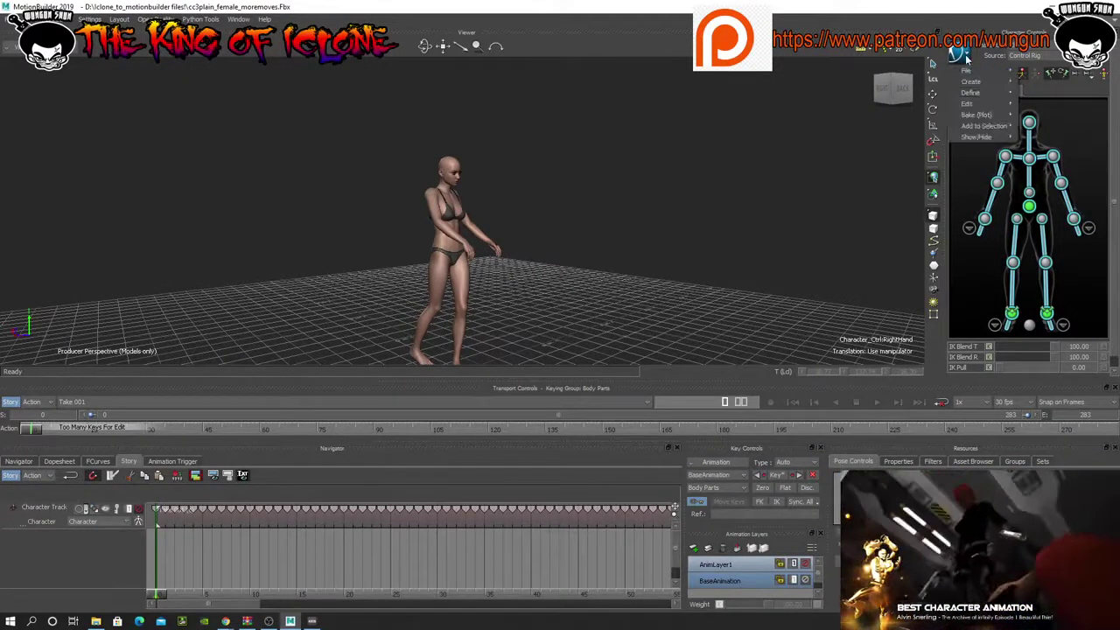
mouse_move(976, 114)
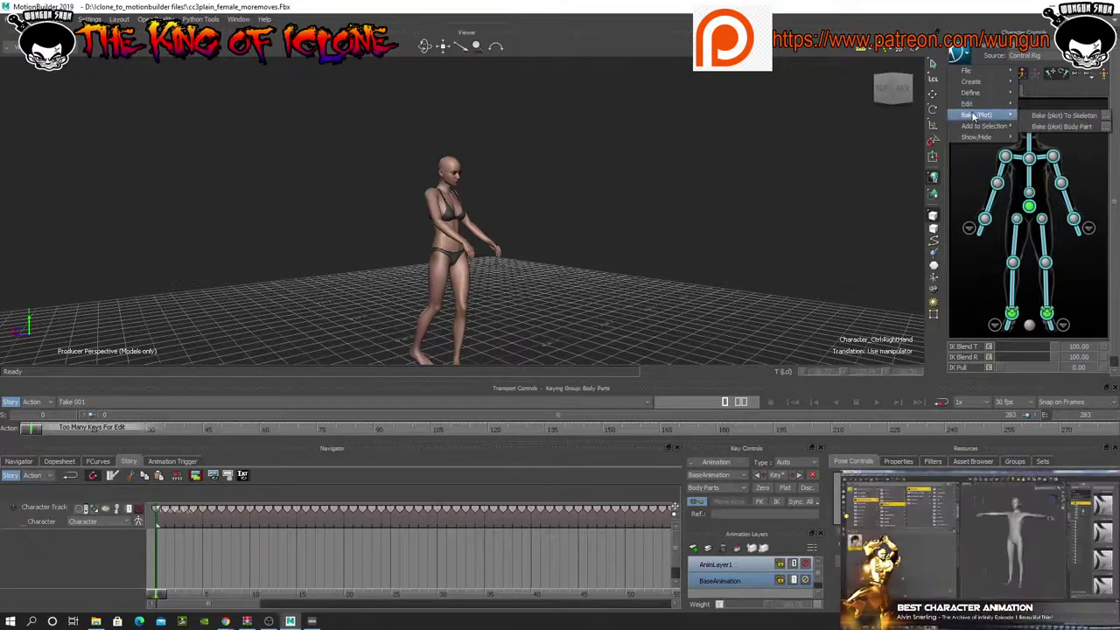
left_click(1059, 116)
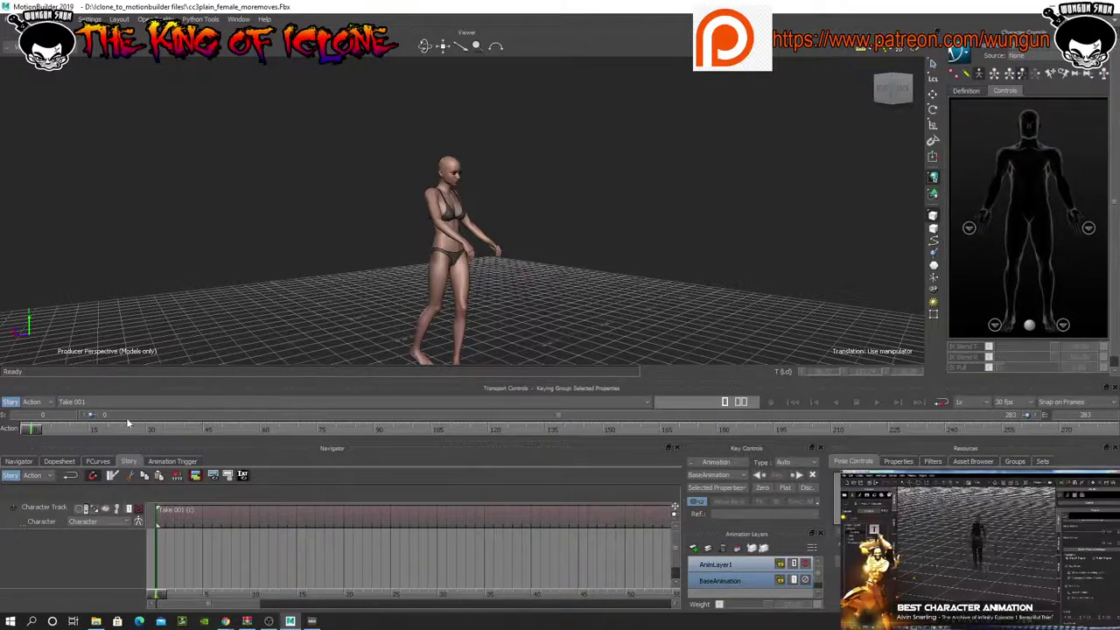
- Play the skeleton-baked take from frame 0 through to its end to check the motion
mouse_move(28, 429)
left_mouse_down()
mouse_move(175, 435)
mouse_move(31, 429)
left_mouse_up()
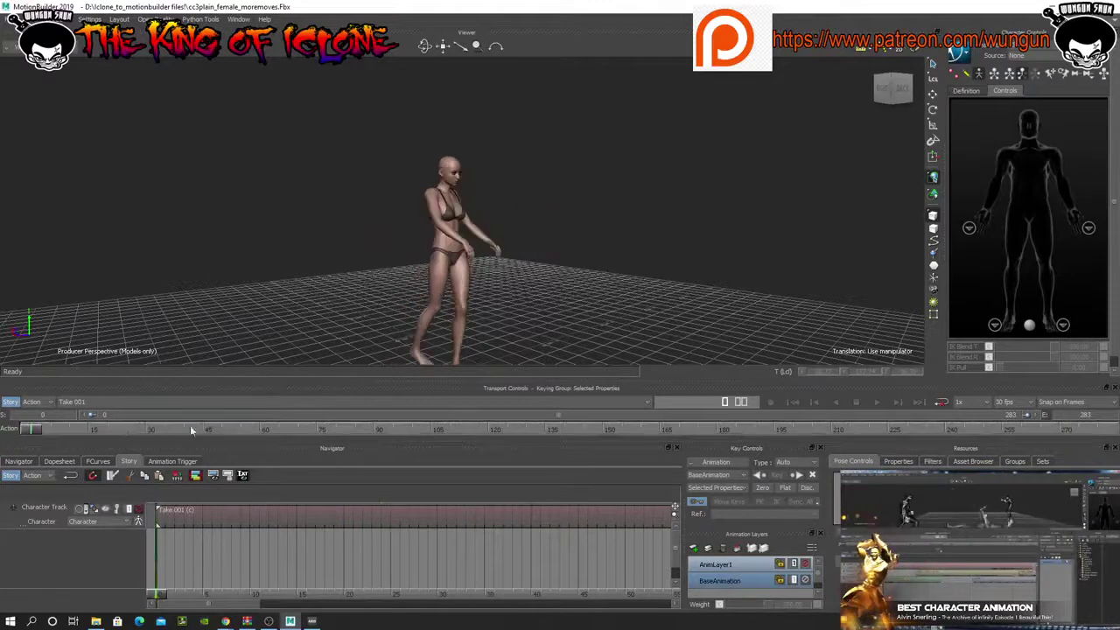
left_click(875, 403)
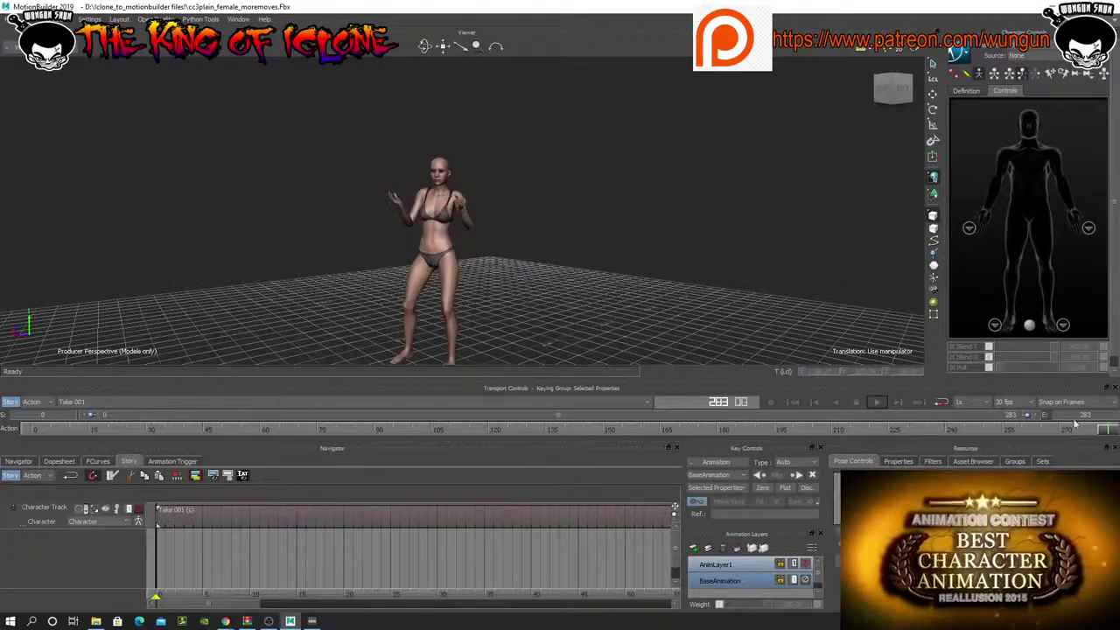
left_click(811, 401)
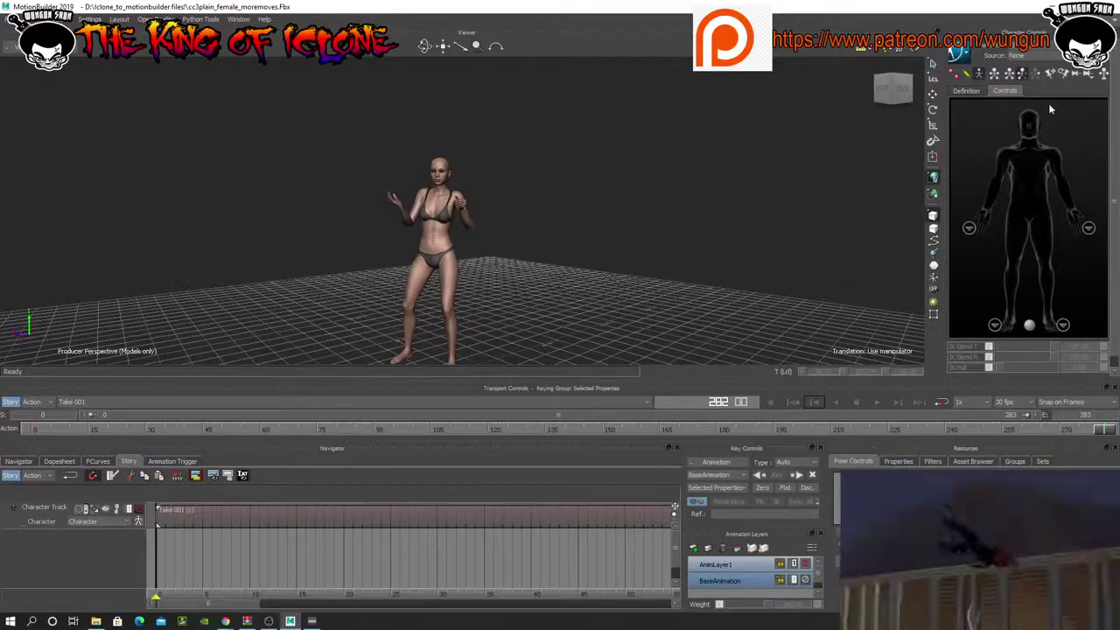
- Delete the character's Control Rig from the scene and look over the remaining scene items
left_click(18, 461)
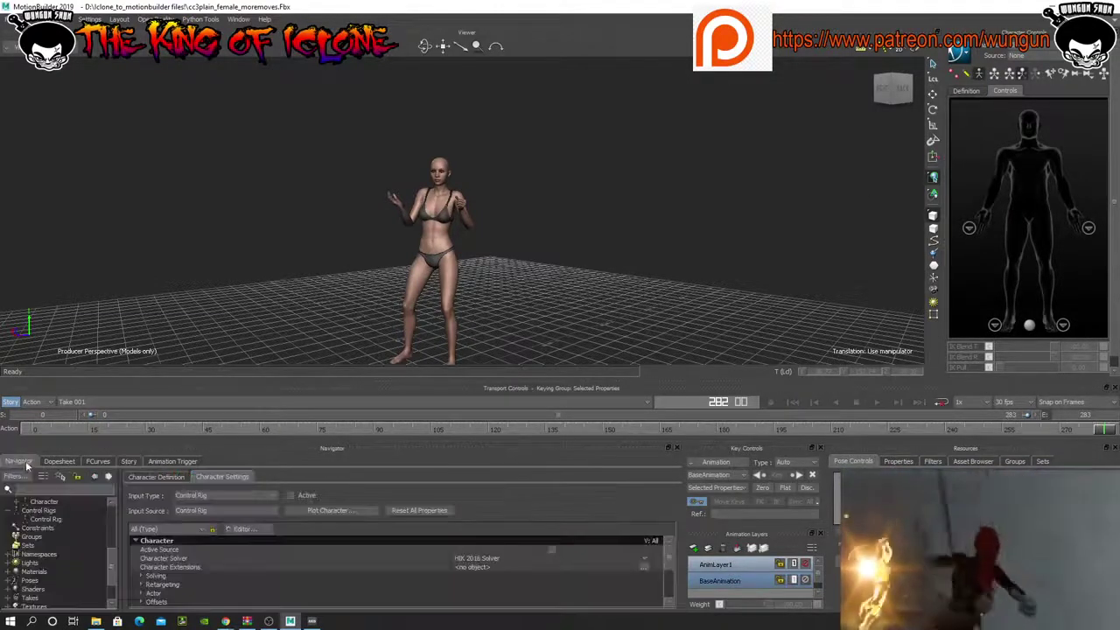
left_click(24, 520)
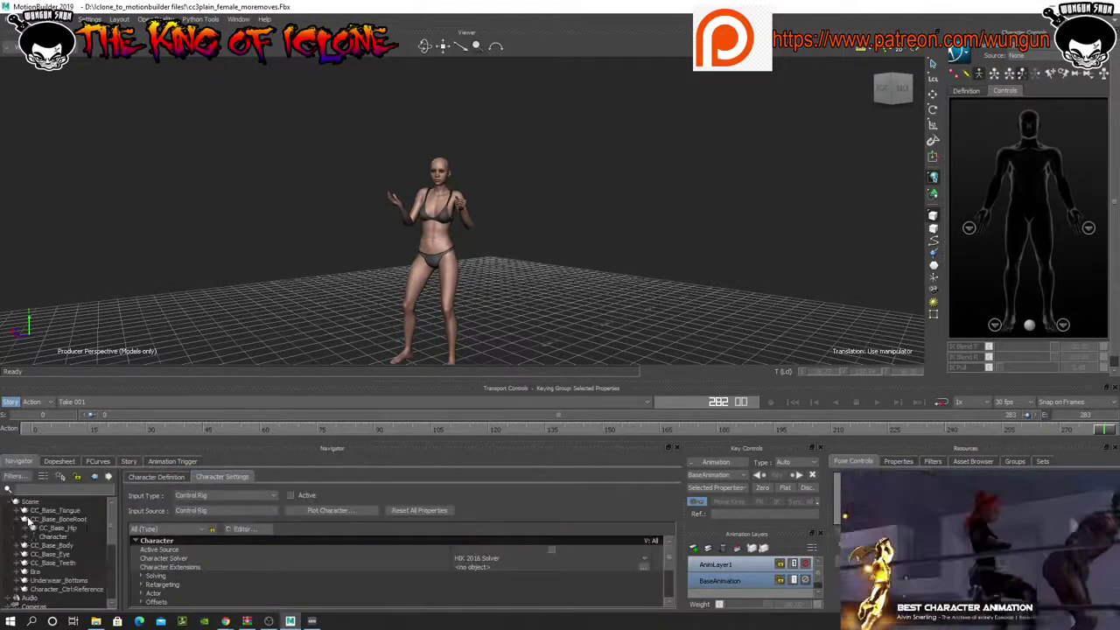
scroll(29, 522, "down", 5)
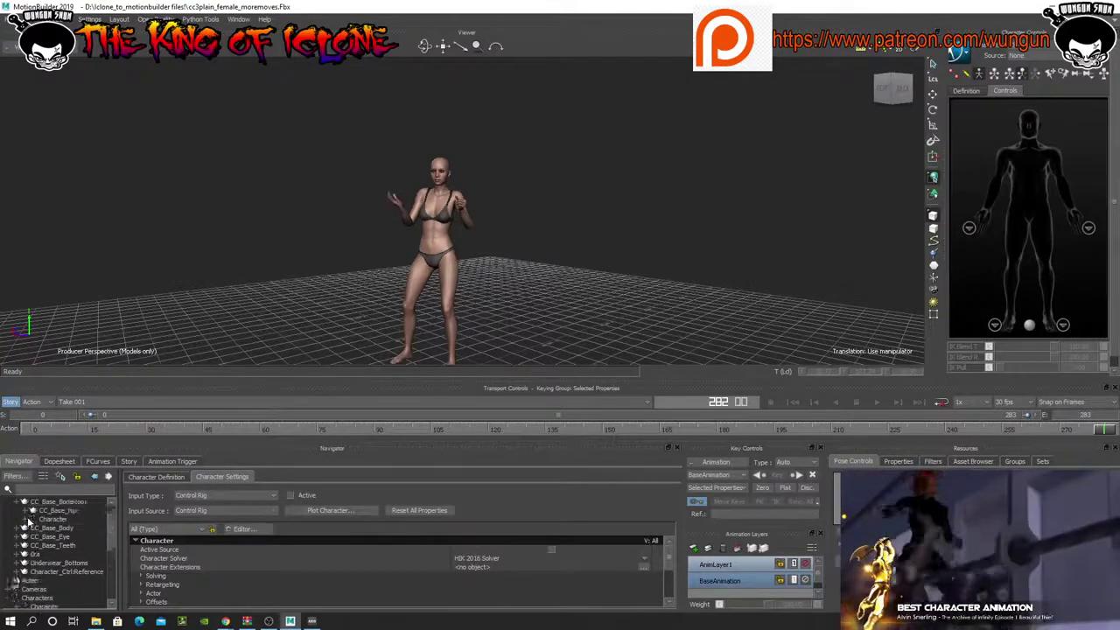
scroll(27, 525, "down", 3)
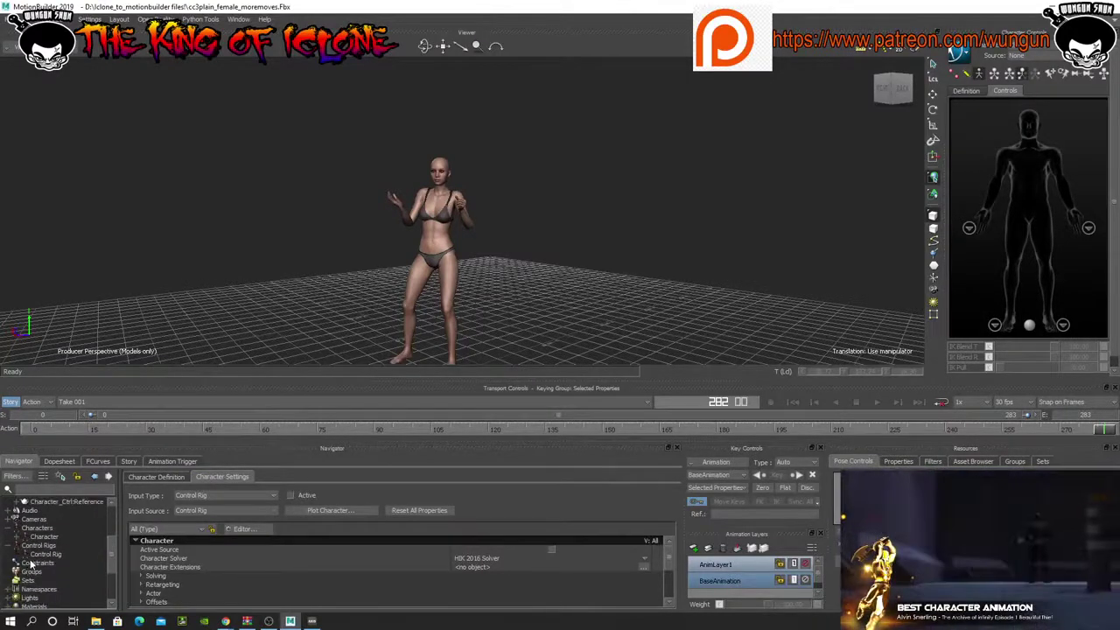
right_click(38, 555)
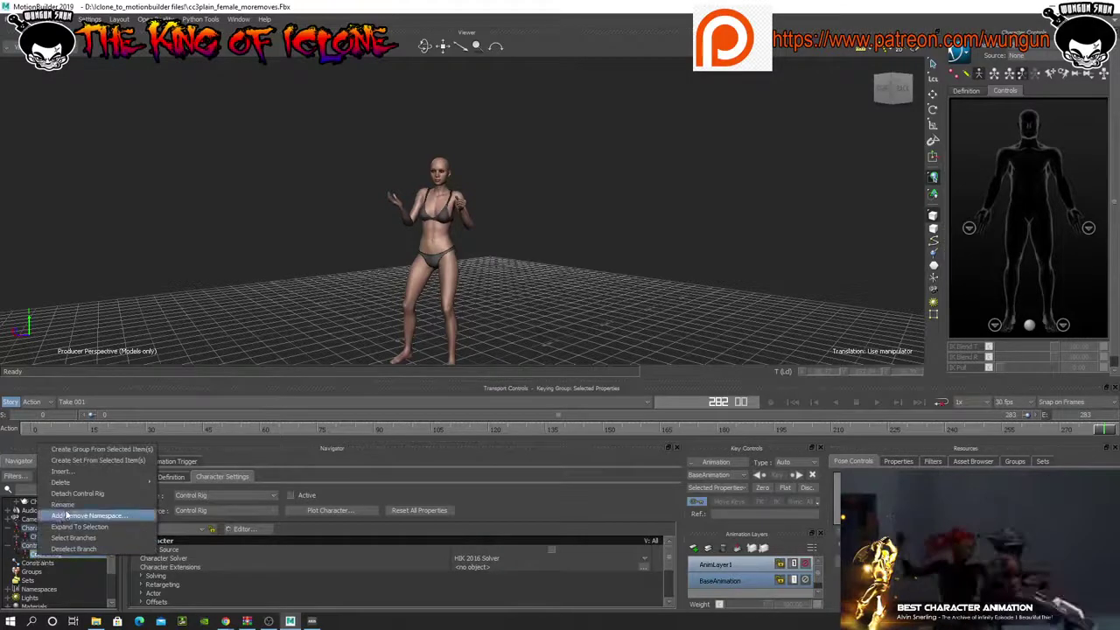
mouse_move(78, 486)
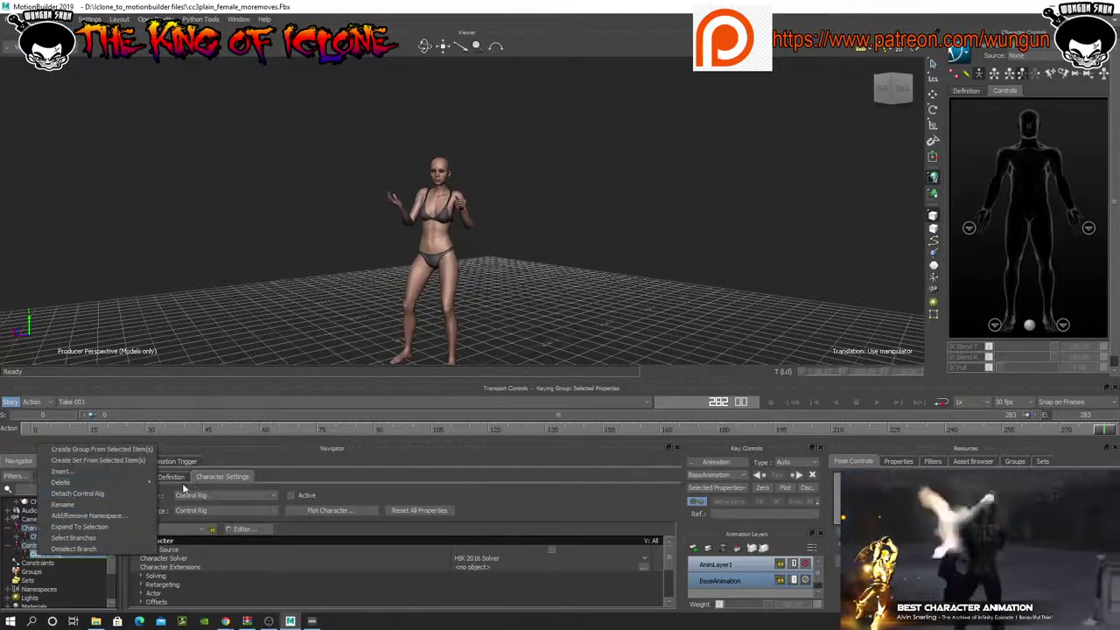
left_click(182, 484)
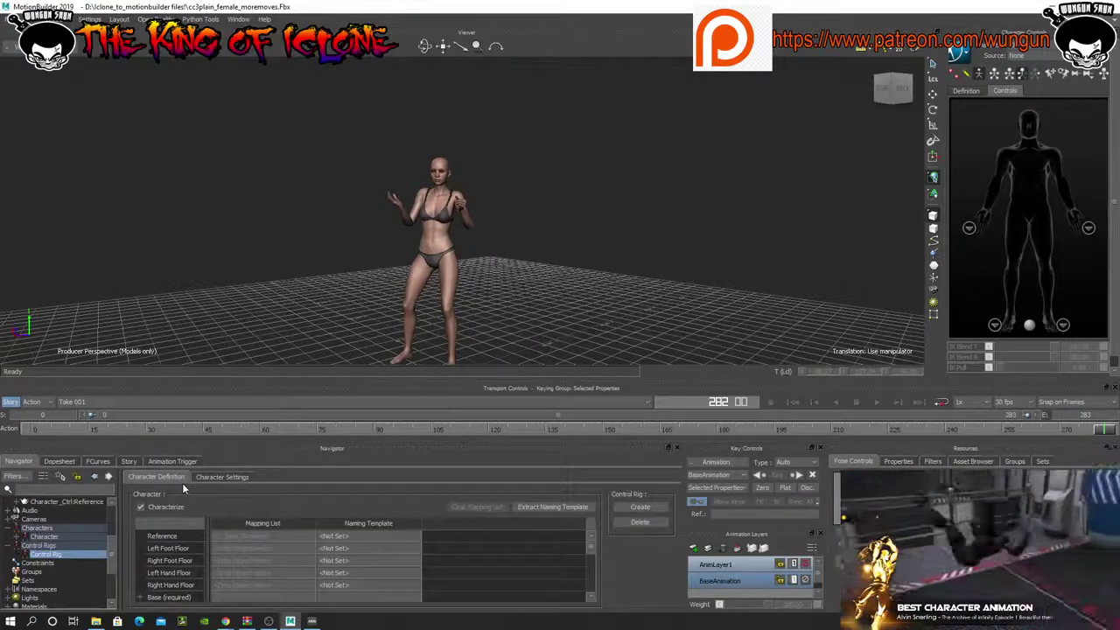
right_click(42, 557)
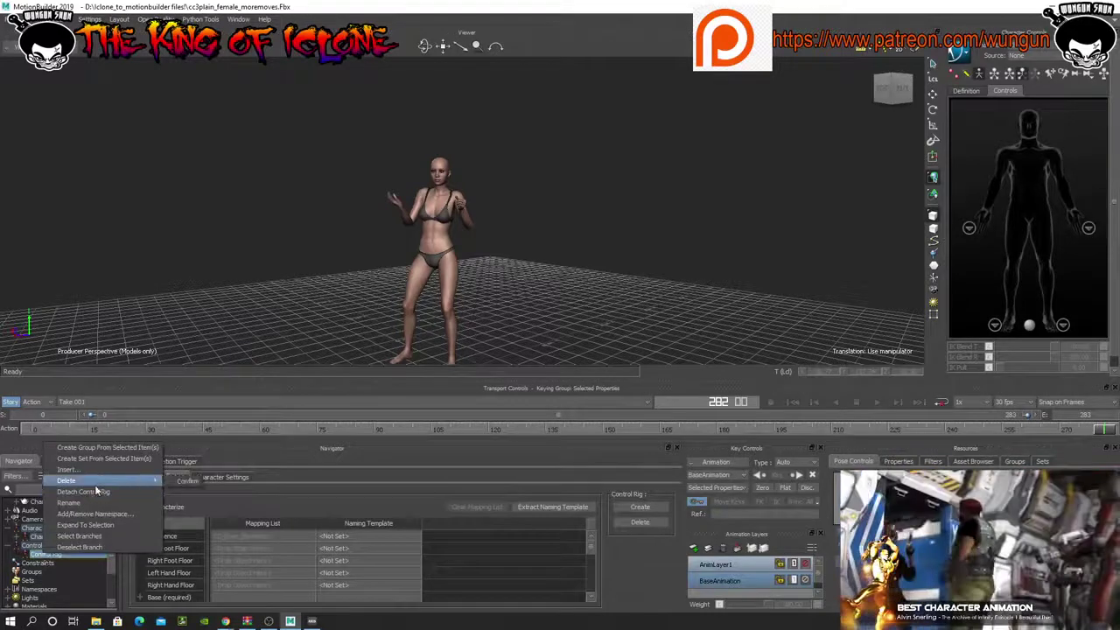
left_click(175, 481)
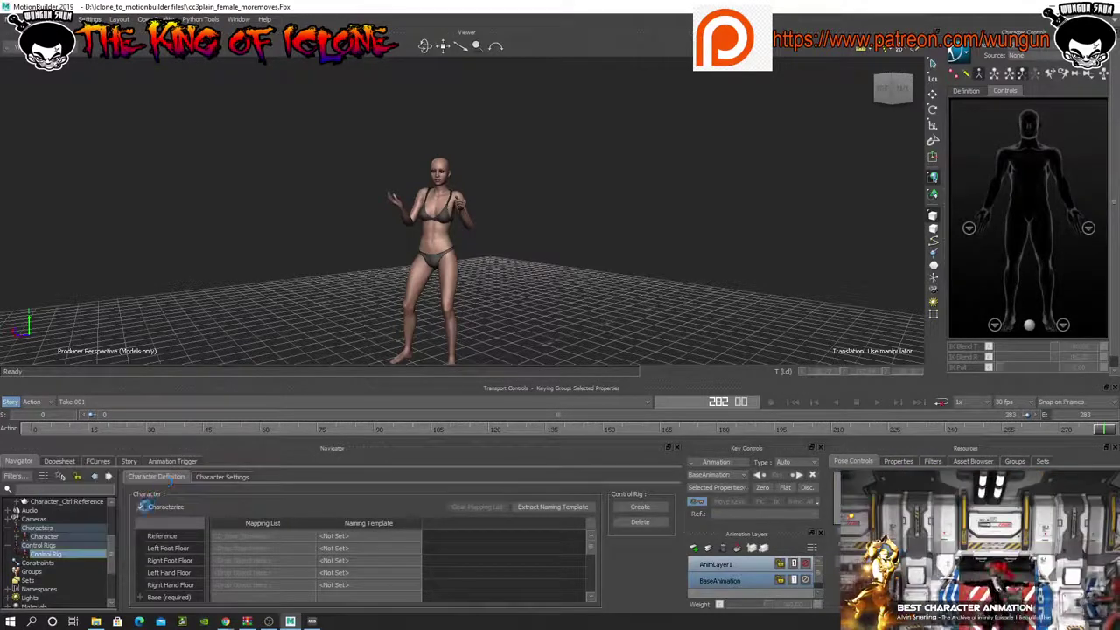
scroll(24, 527, "up", 3)
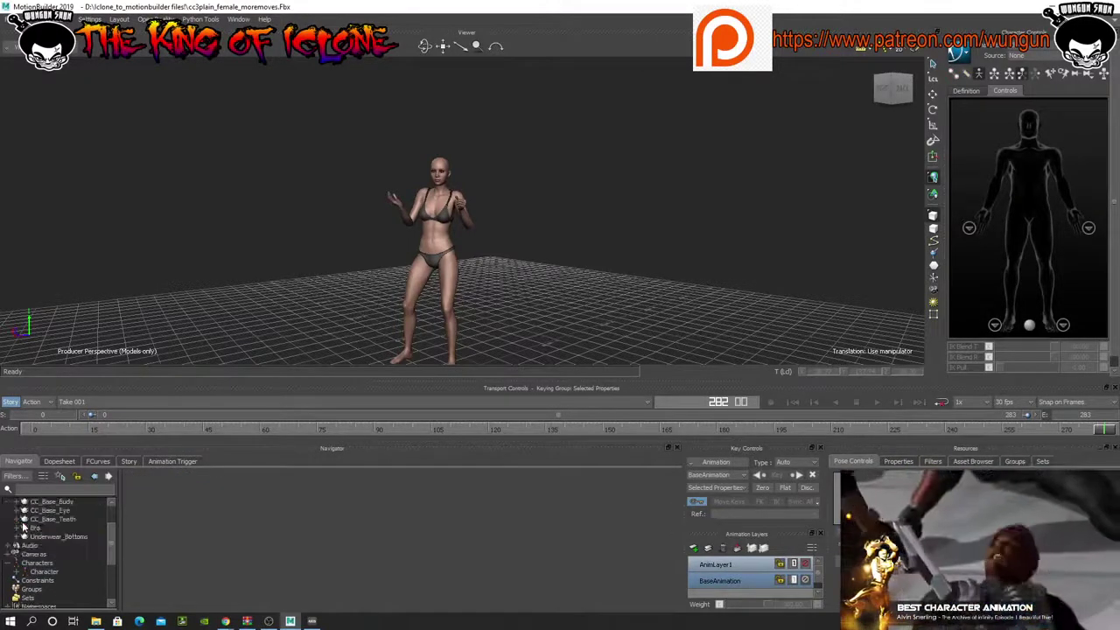
scroll(24, 527, "up", 1)
scroll(23, 527, "down", 2)
- Delete the Character Track with its Take 001 clip from the Story and scrub the take back to frame 0
left_click(127, 461)
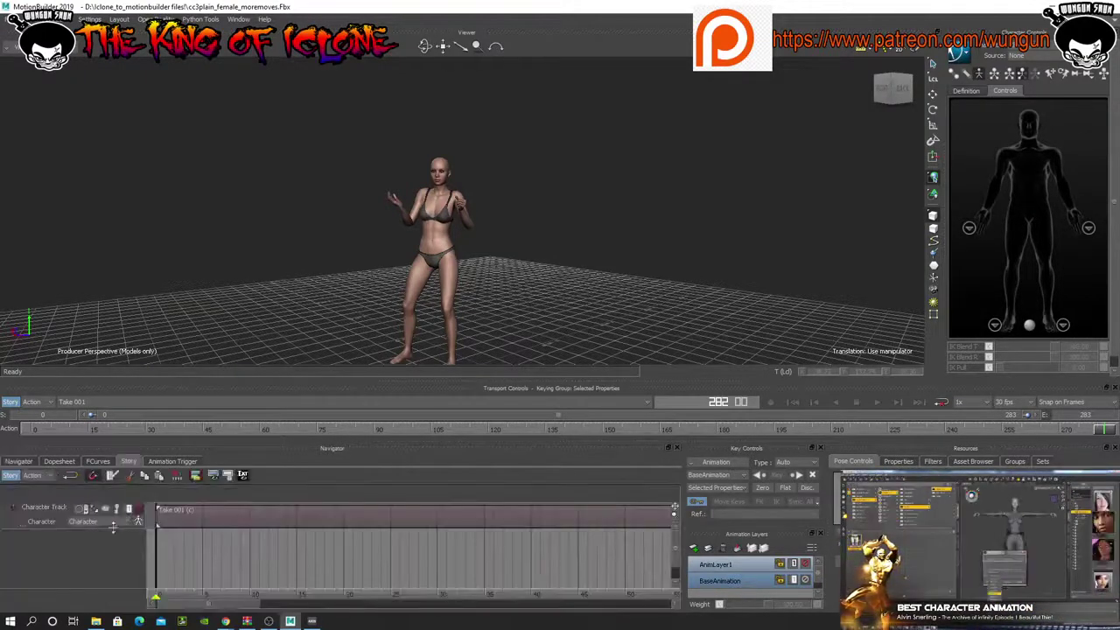
left_click(41, 522)
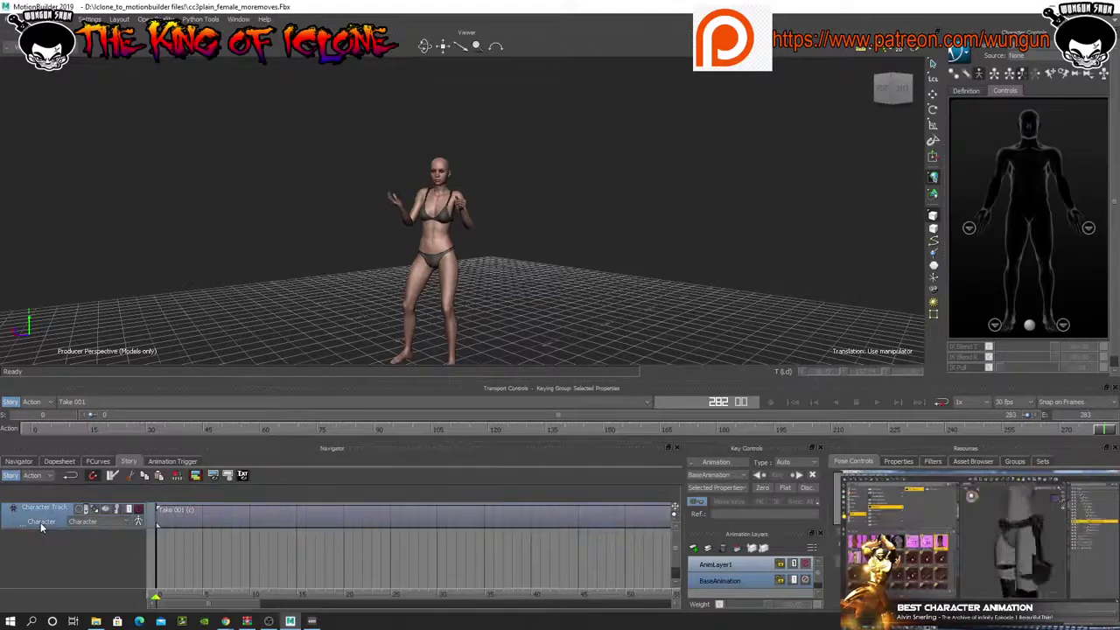
key("Delete")
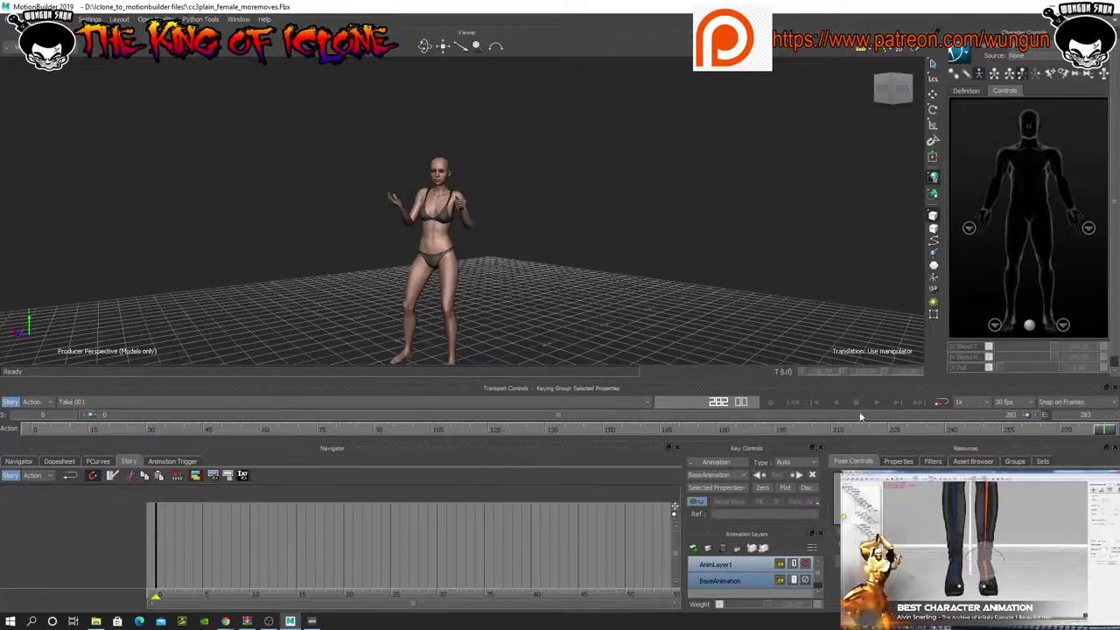
left_click_drag(1100, 433, 464, 486)
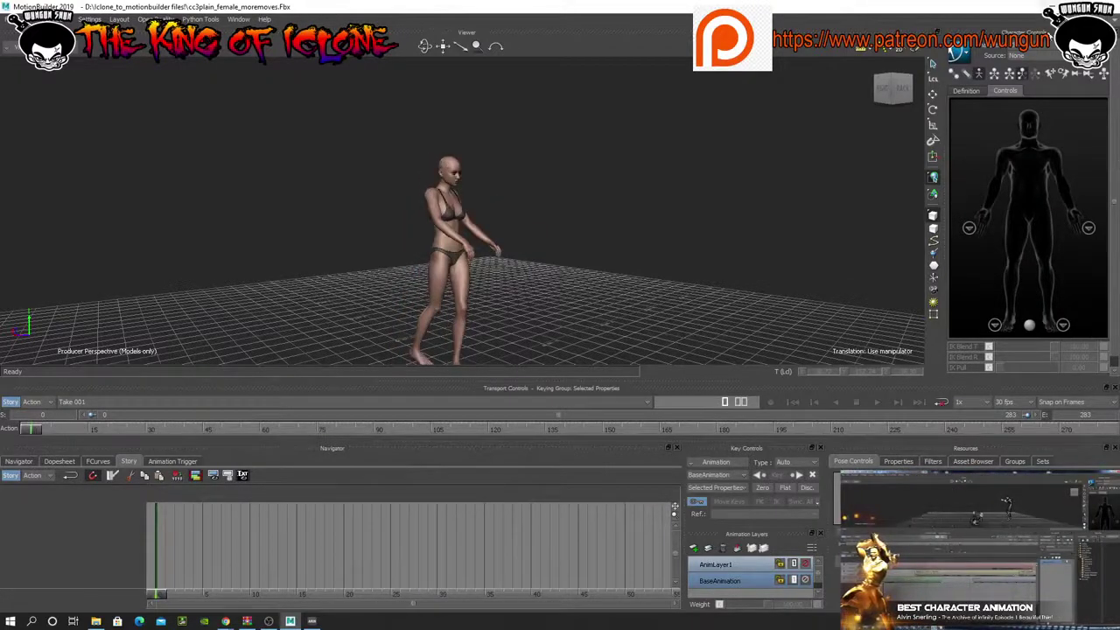
- Switch to Take 002 and scrub through its T-pose frames
left_click(216, 402)
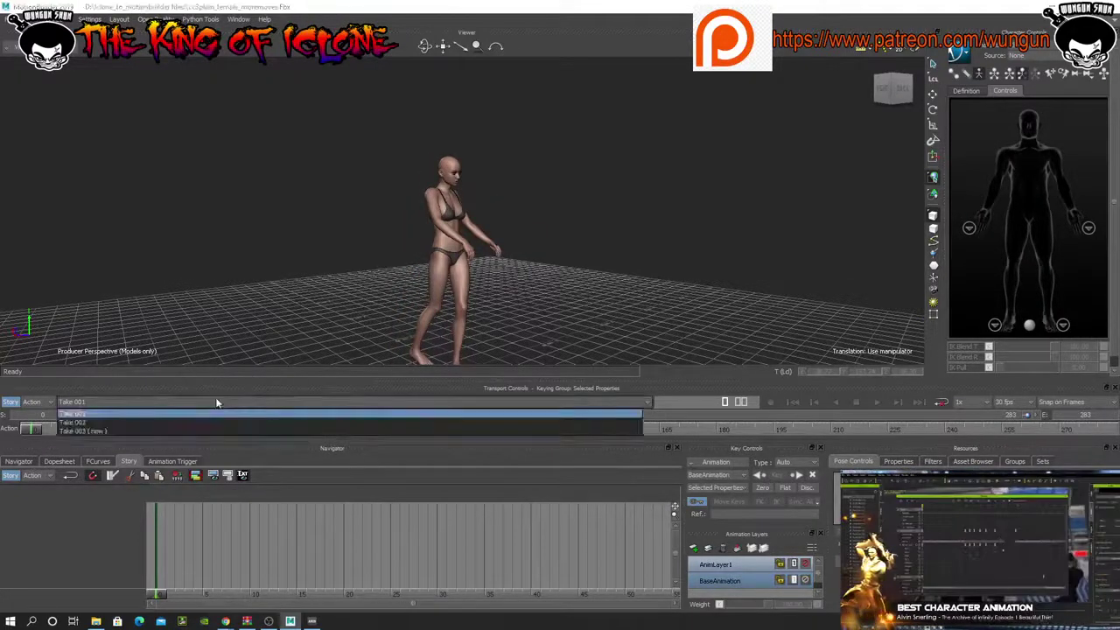
left_click(84, 430)
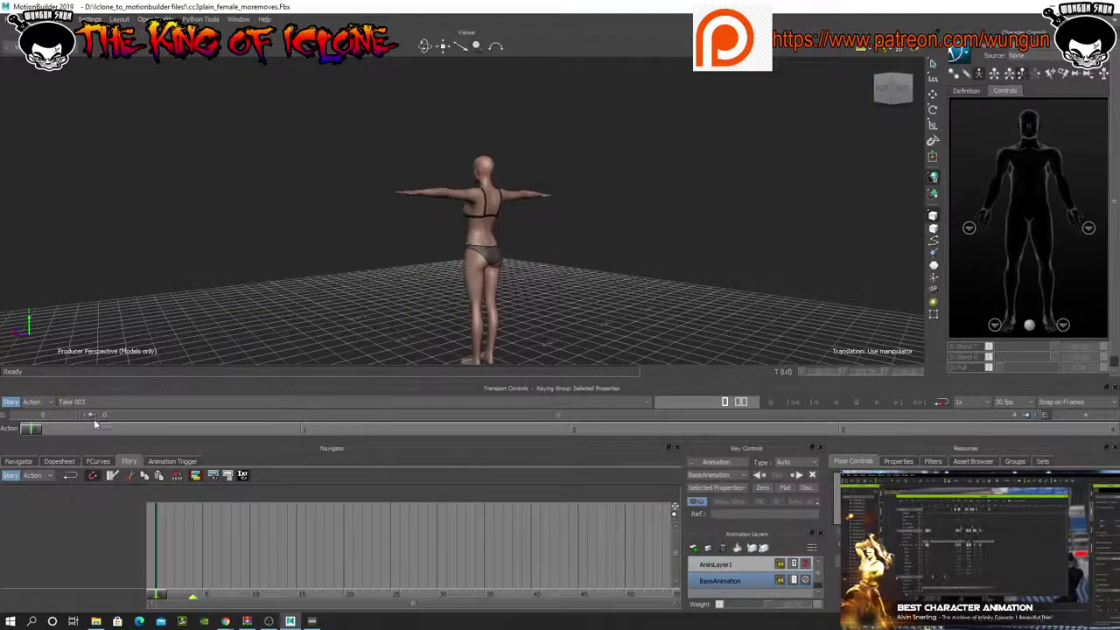
mouse_move(41, 429)
left_mouse_down()
mouse_move(596, 442)
mouse_move(412, 421)
mouse_move(717, 433)
left_mouse_up()
left_click(569, 429)
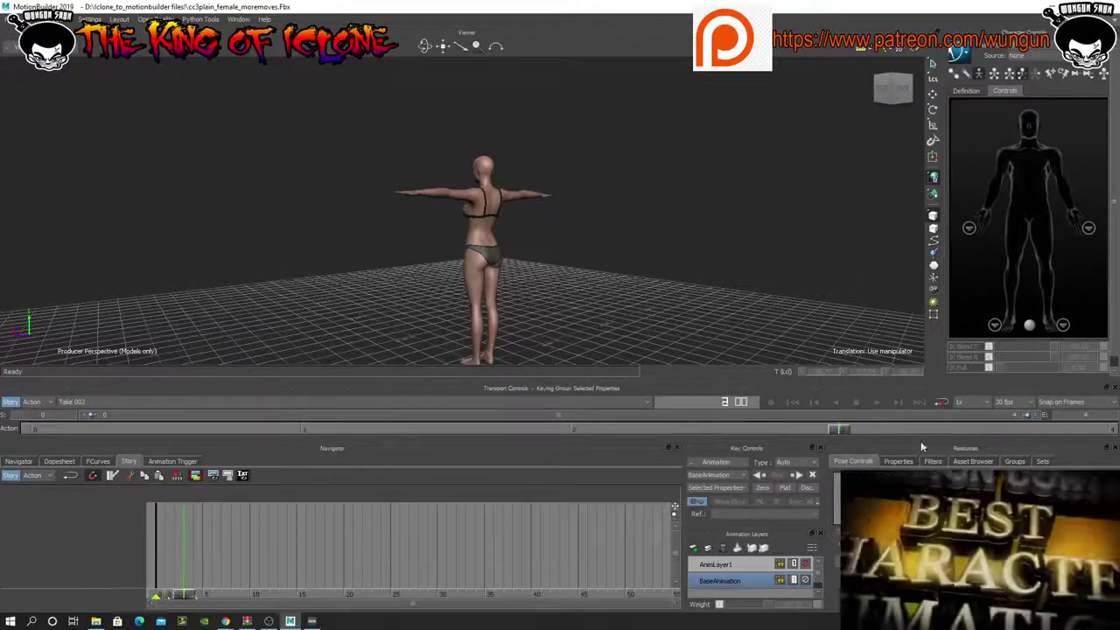
- Rename Take 002 as T-p0se in the scene's list of takes
left_click(19, 461)
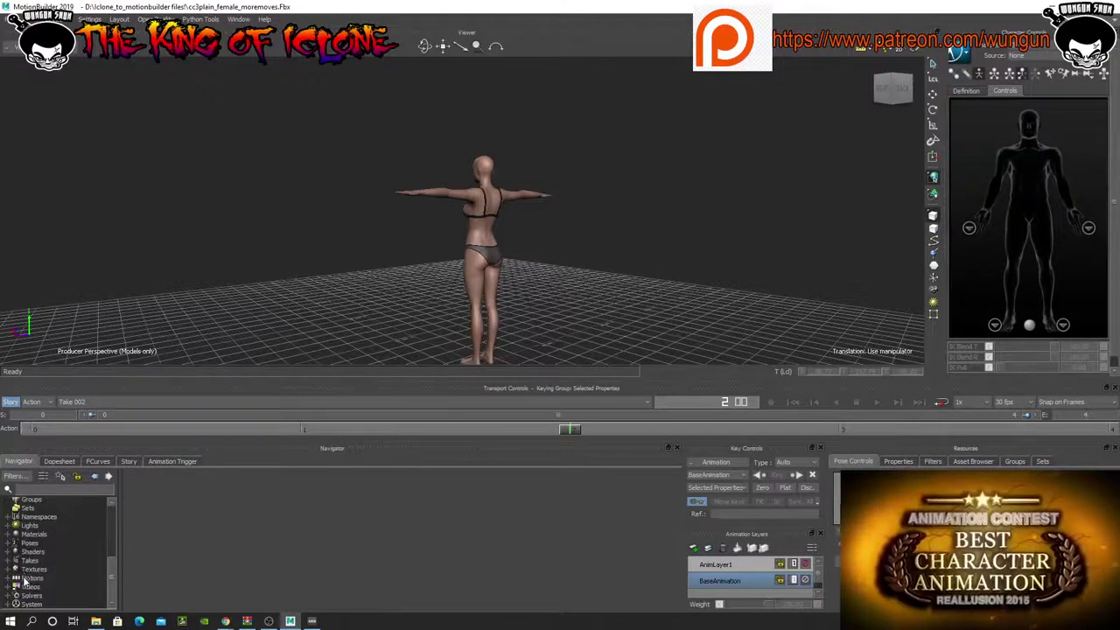
left_click(7, 560)
left_click(42, 579)
right_click(42, 582)
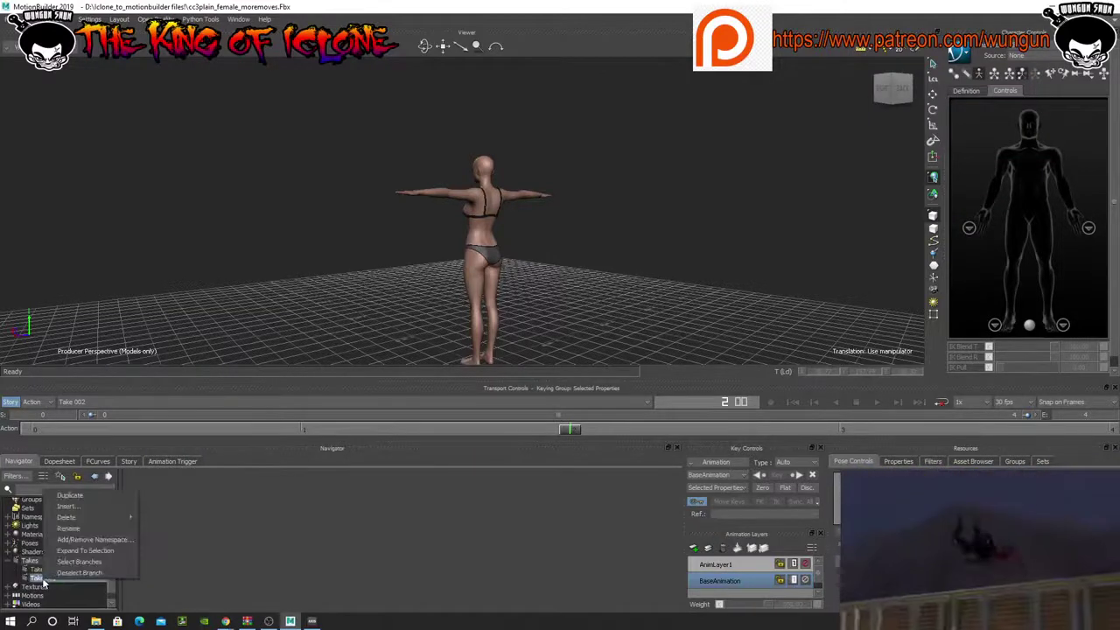
left_click(72, 530)
key("BackSpace")
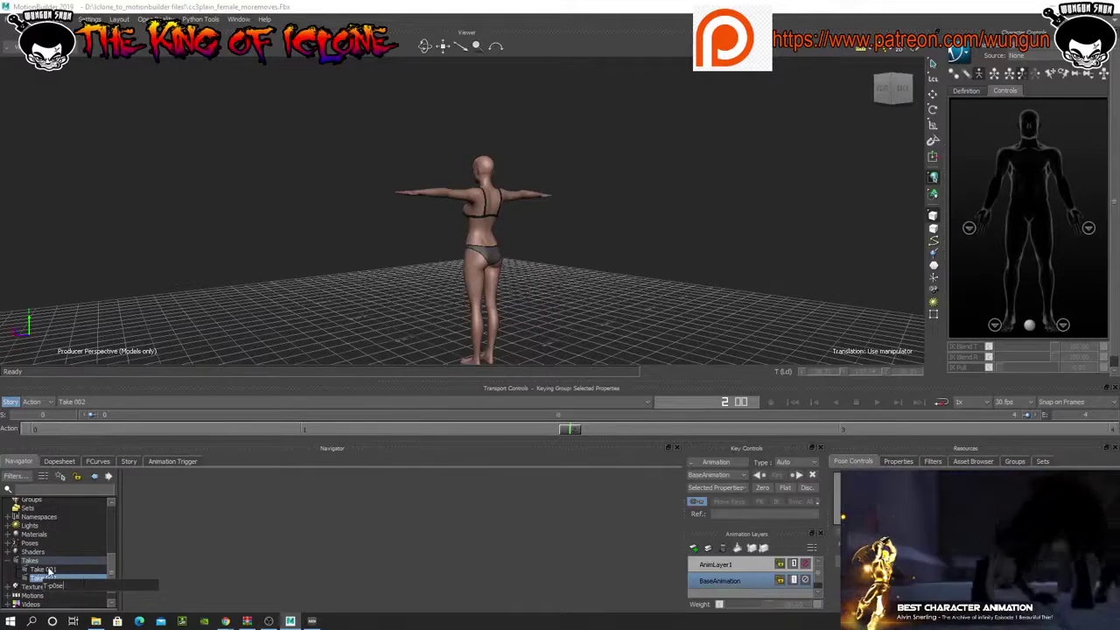
type("T-pose")
- Rename Take 001 as Meg_dance and make it the current take
left_click(48, 570)
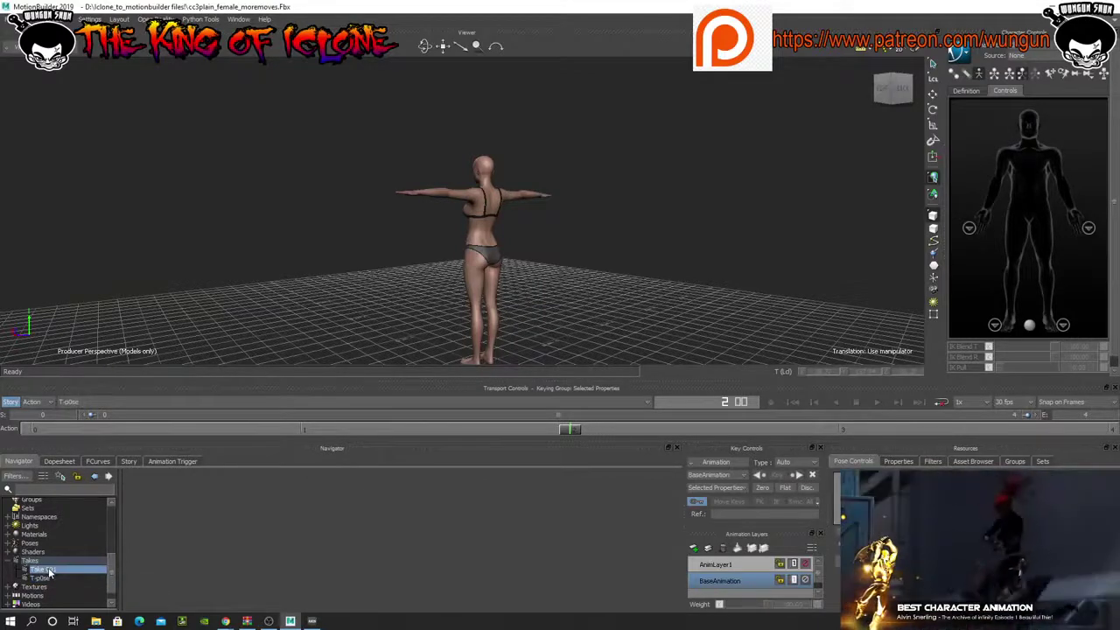
right_click(49, 573)
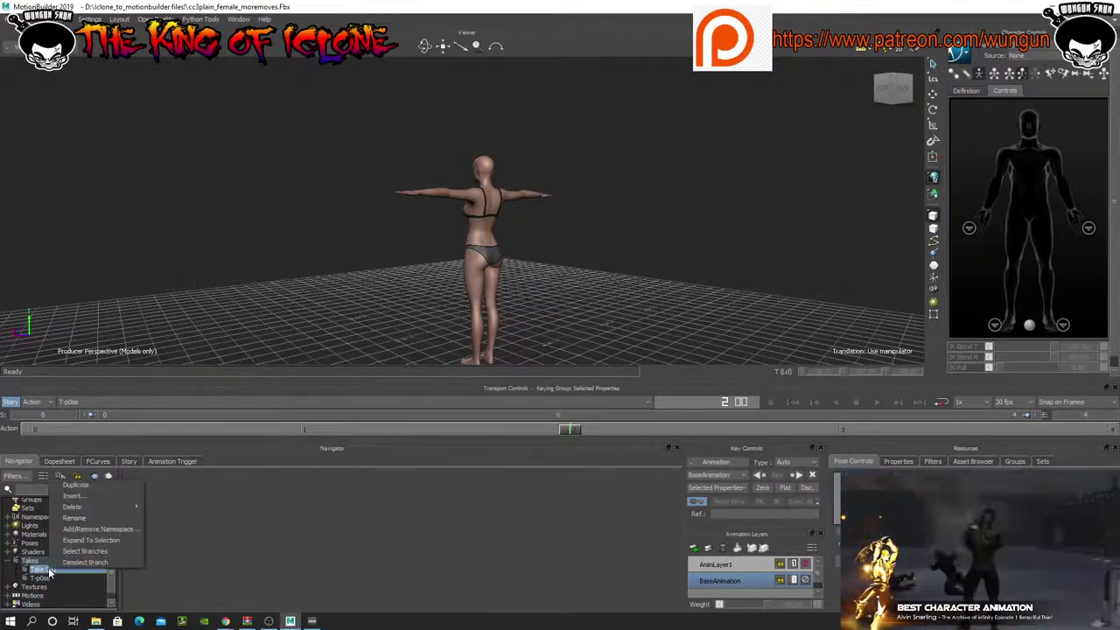
left_click(86, 523)
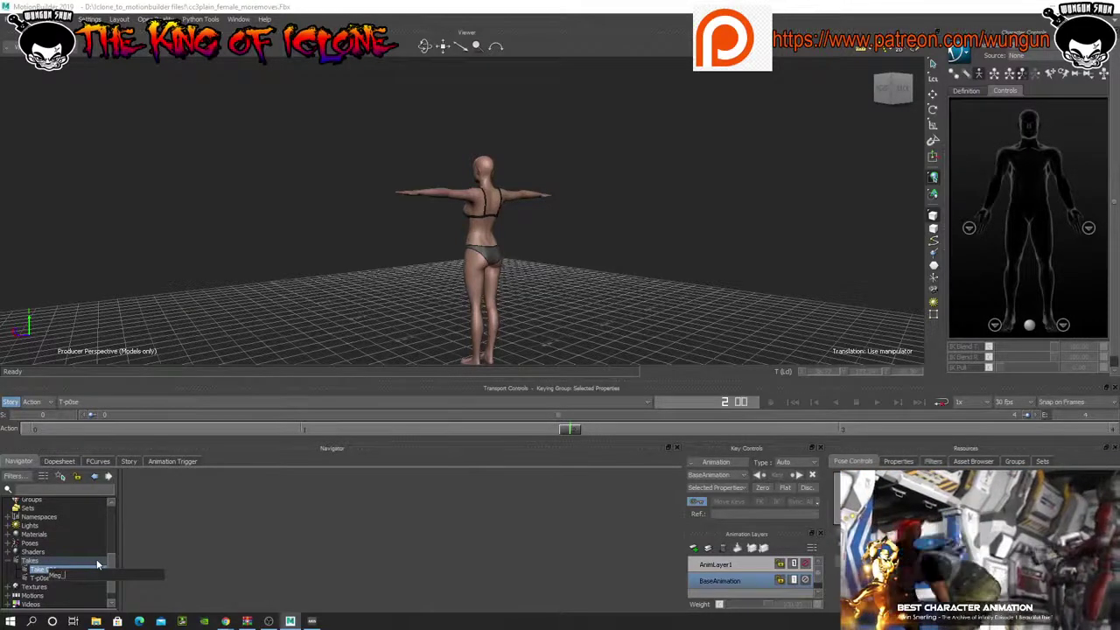
type("dance")
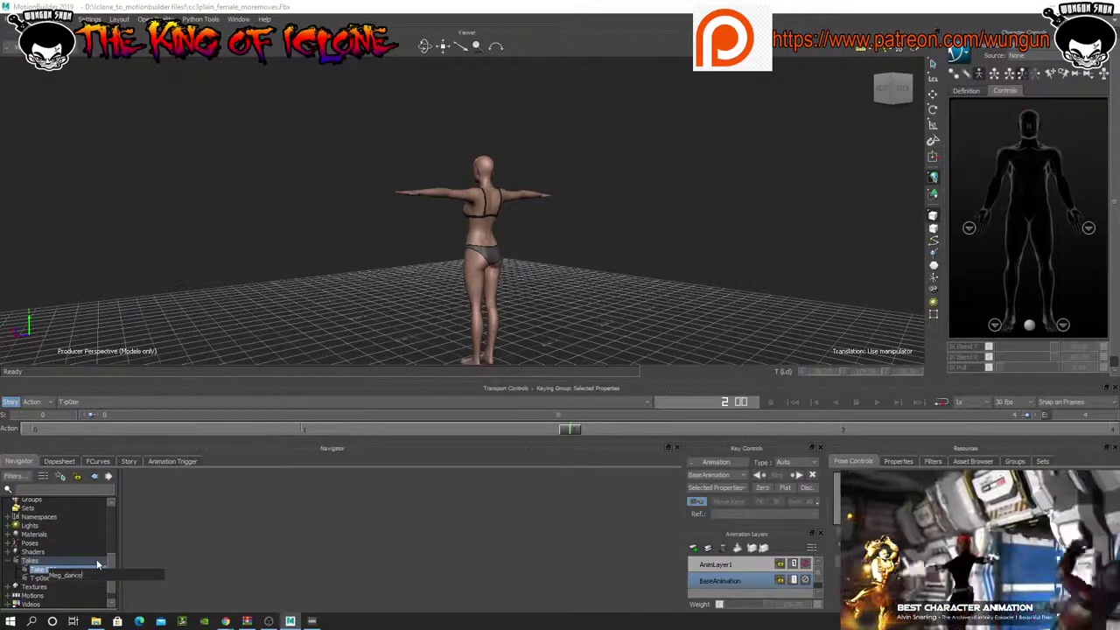
key("Return")
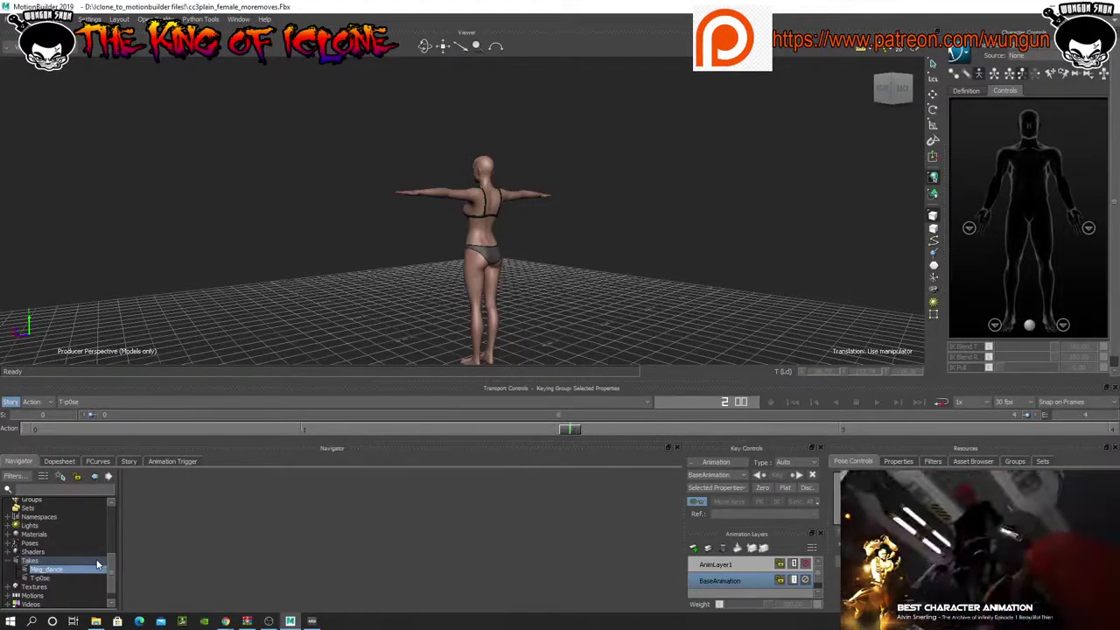
left_click(203, 402)
left_click(87, 414)
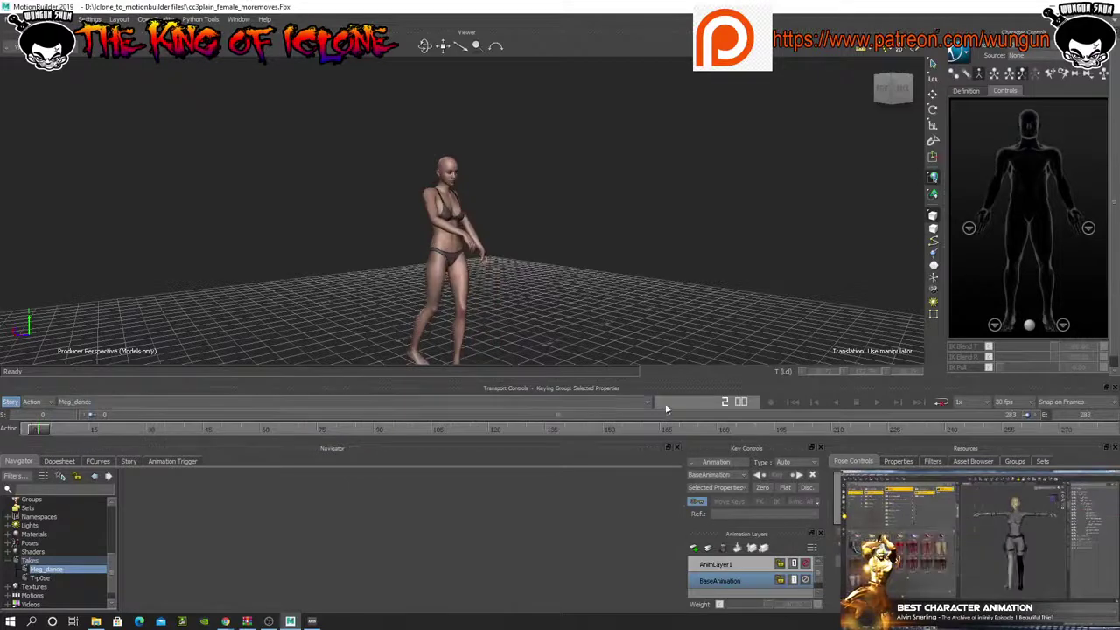
- Play the Meg_dance take through to its end and return the timeline to the first frame
left_click(876, 402)
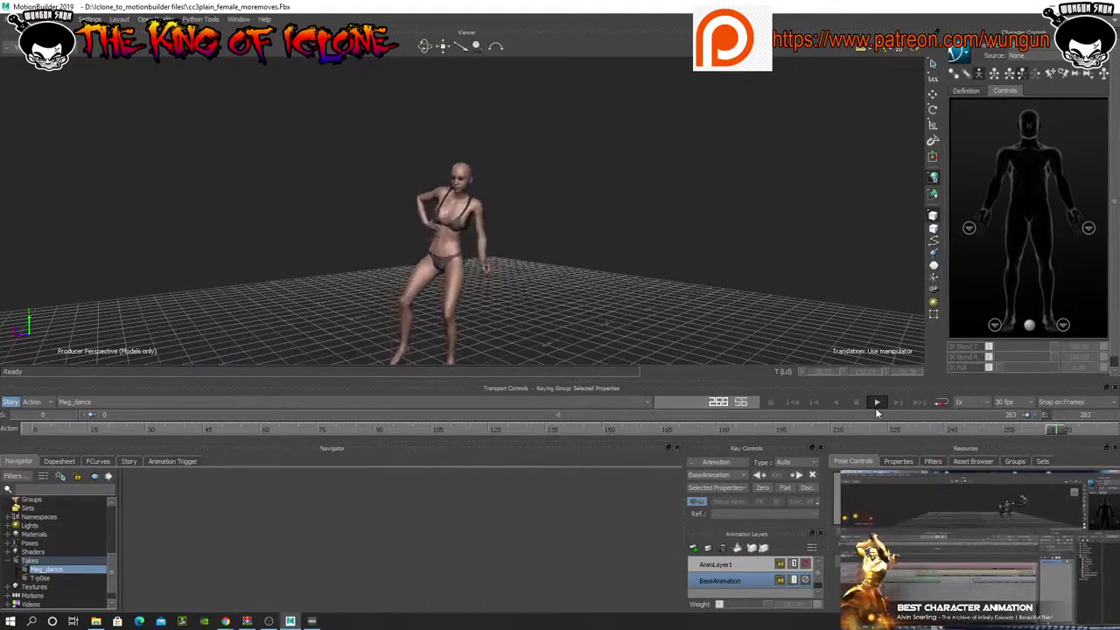
left_click(876, 403)
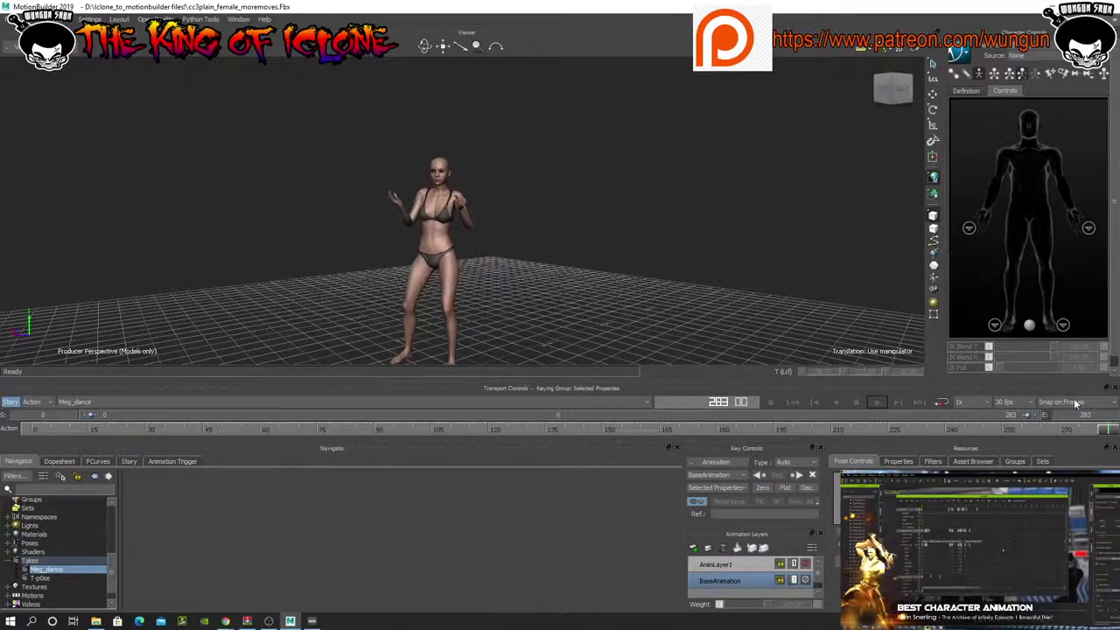
left_click_drag(1108, 430, 24, 429)
- Make T-p0se the current take and set up an FBX export of the scene in version FBX 2014/2015
left_click(88, 402)
left_click(88, 427)
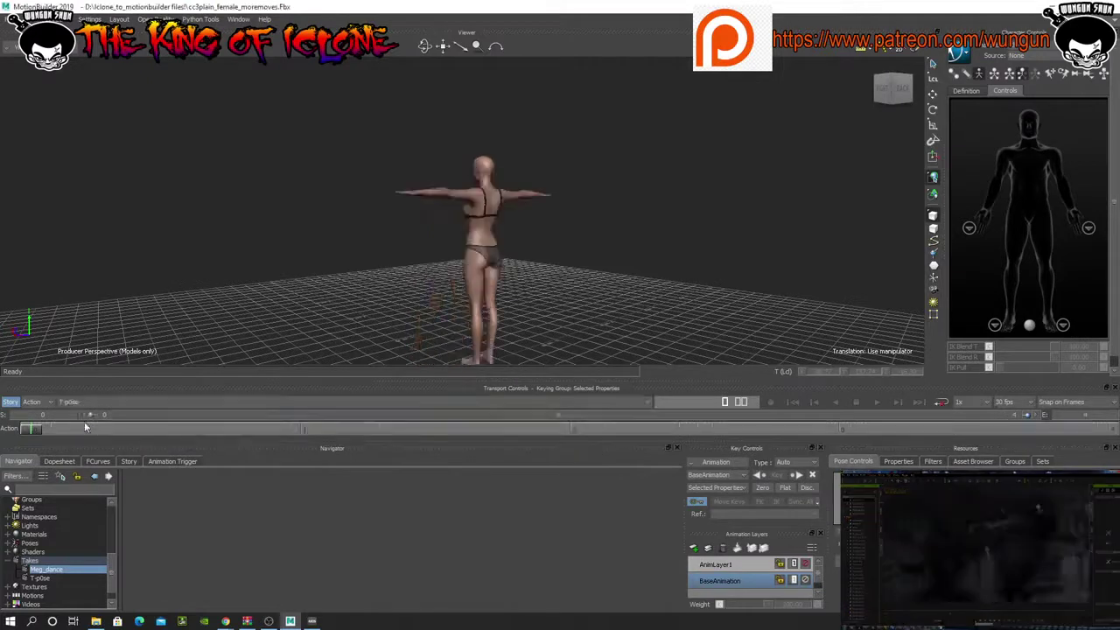
left_click(200, 18)
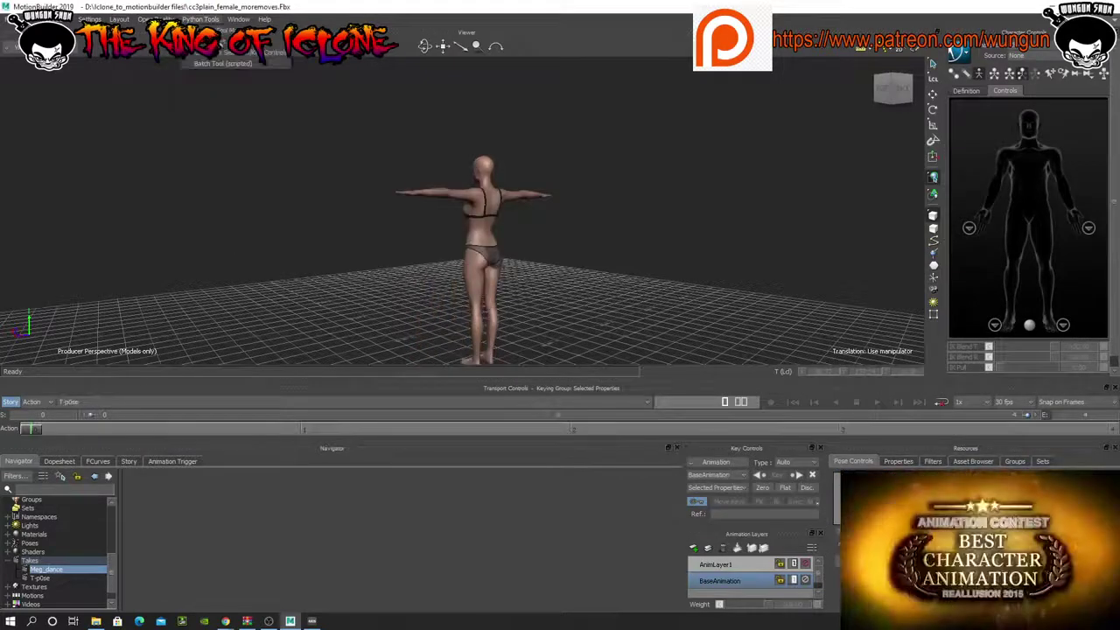
left_click(223, 61)
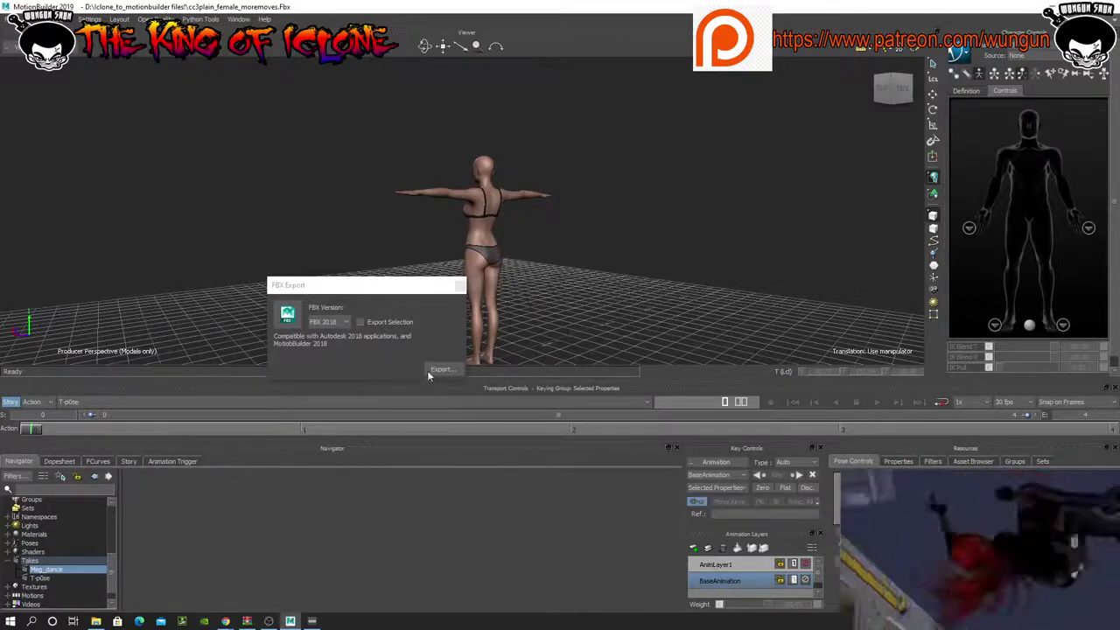
left_click(346, 323)
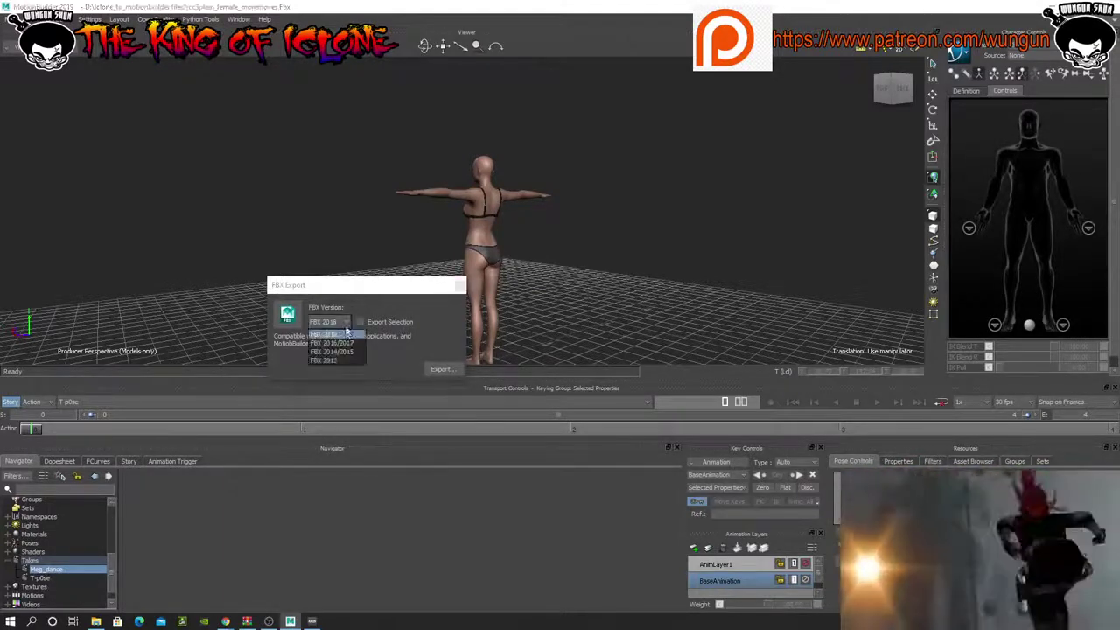
left_click(343, 354)
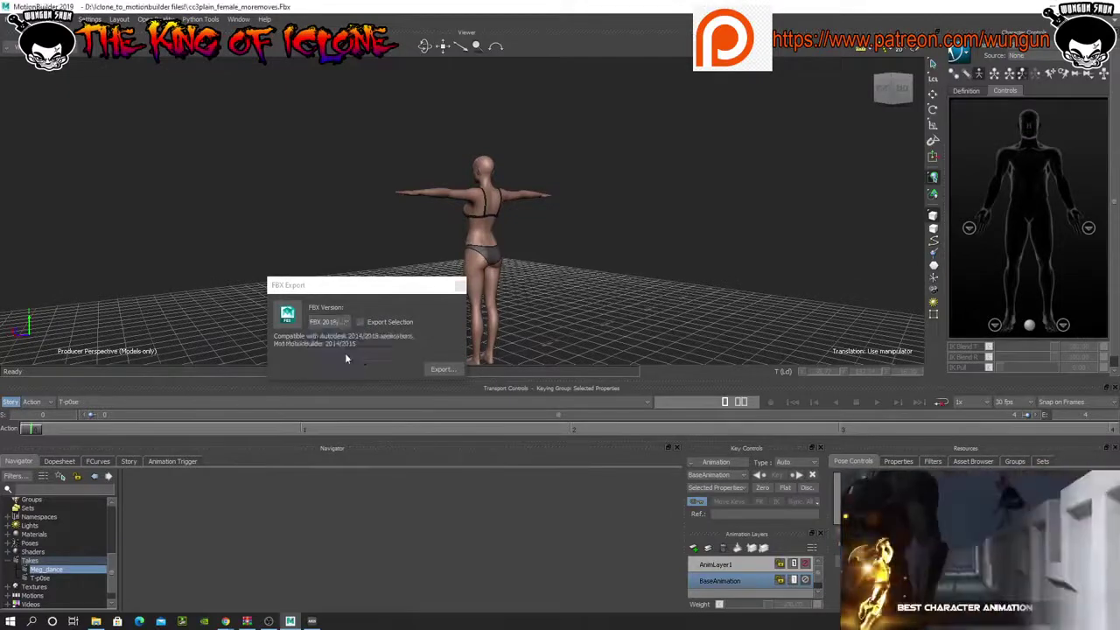
- Export the scene as the binary FBX file cc3plain_female_moremoves_iclone with both the Meg_dance and T-p0se takes included
left_click(444, 371)
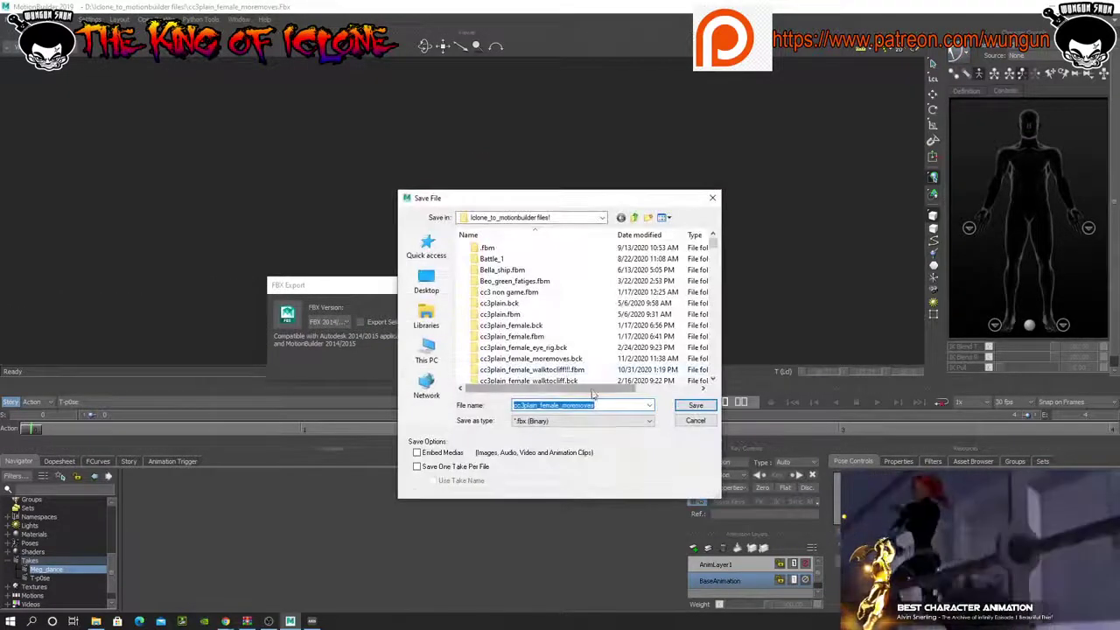
left_click(598, 406)
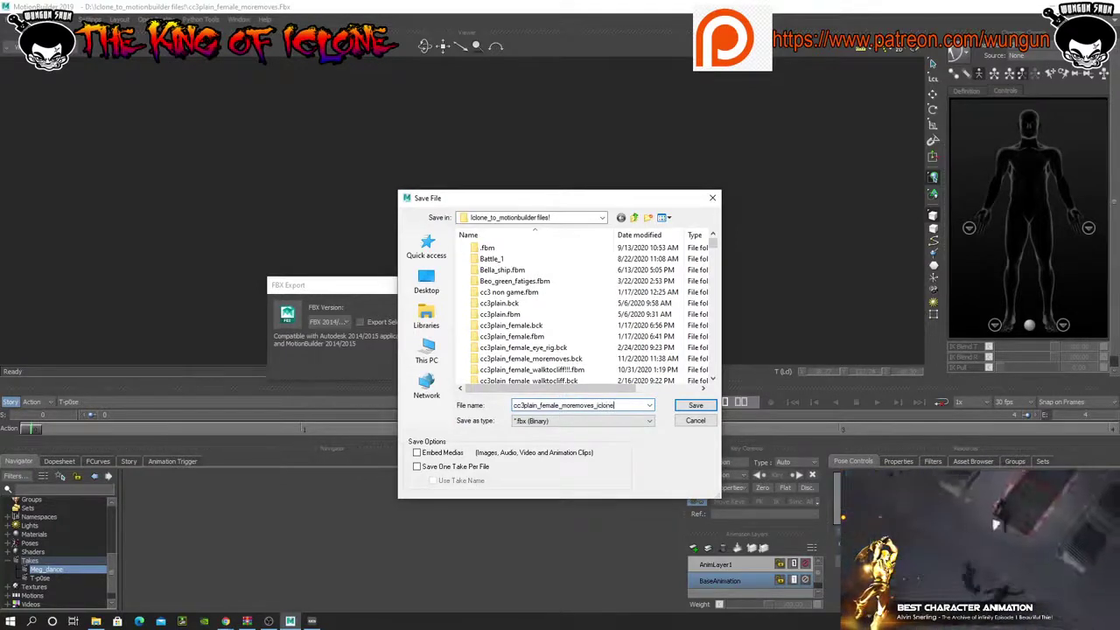
left_click(686, 406)
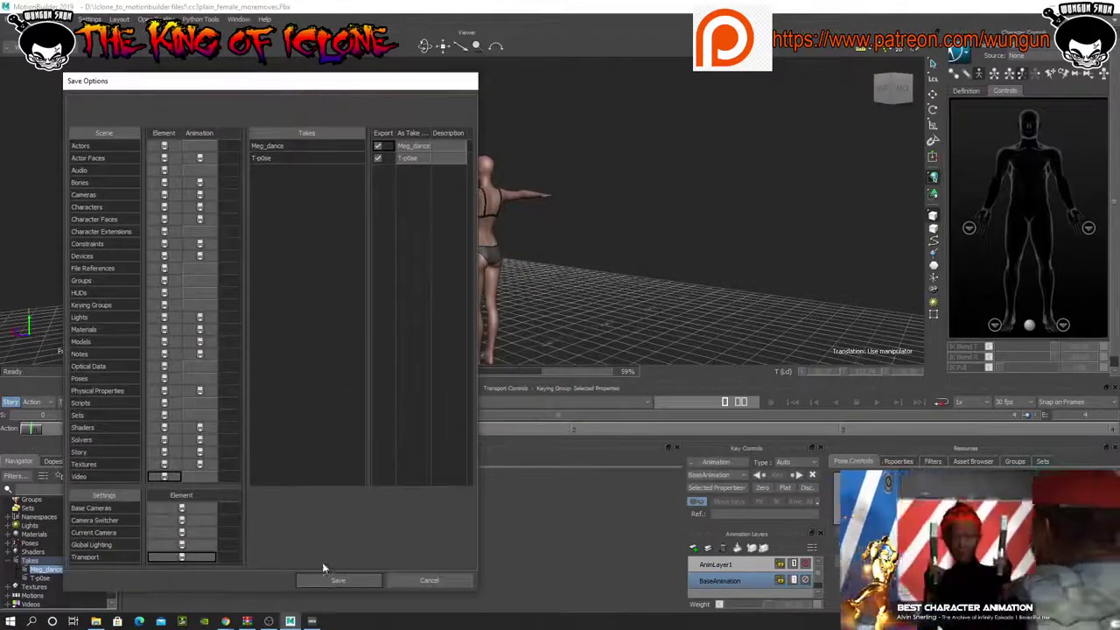
left_click(321, 580)
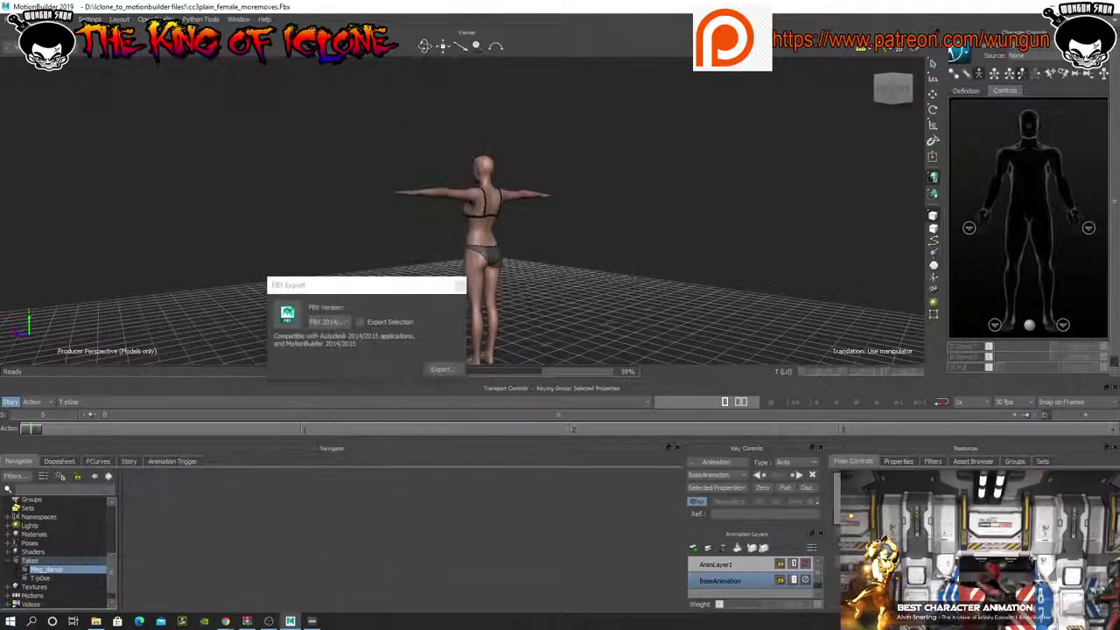
- Launch iClone 3DXchange v7.7 Pipeline from the installed programs
left_click(9, 622)
scroll(83, 464, "down", 10)
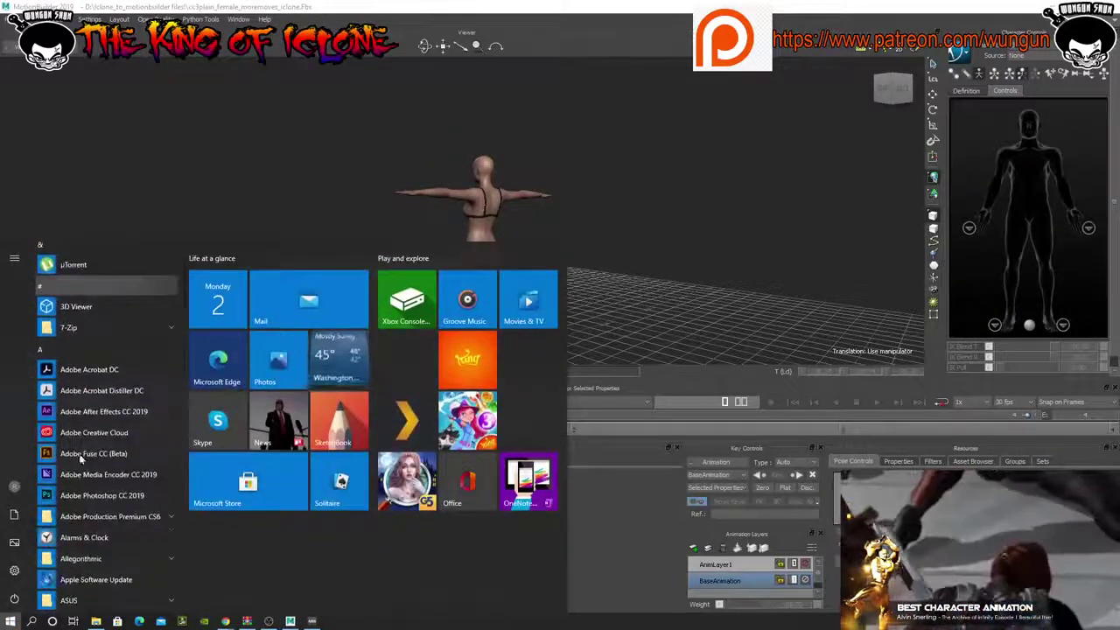
scroll(85, 464, "down", 15)
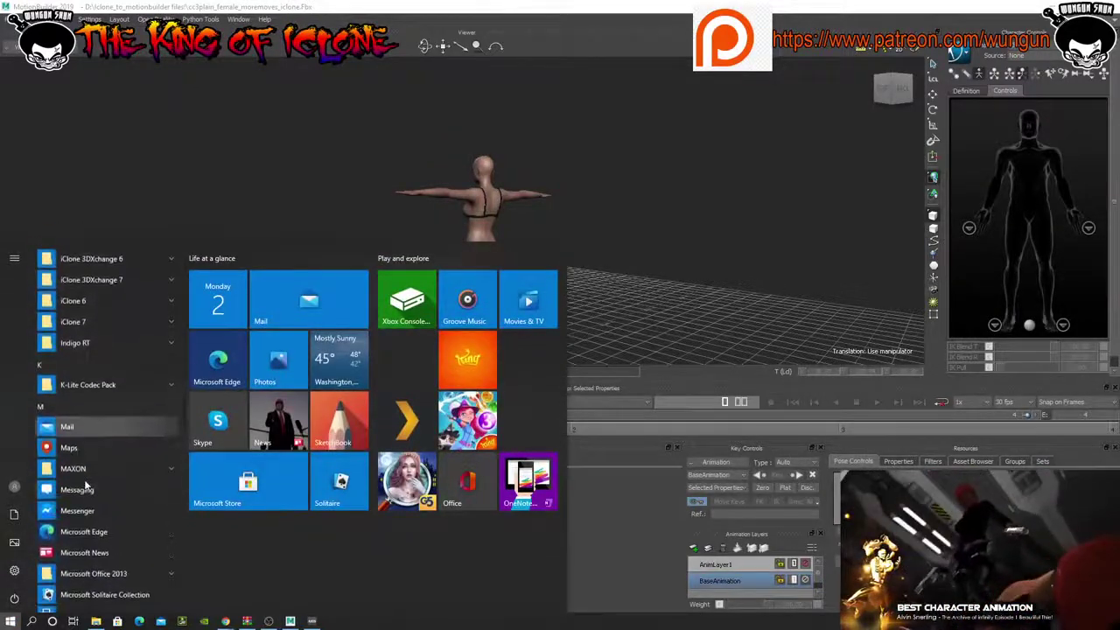
scroll(85, 476, "down", 5)
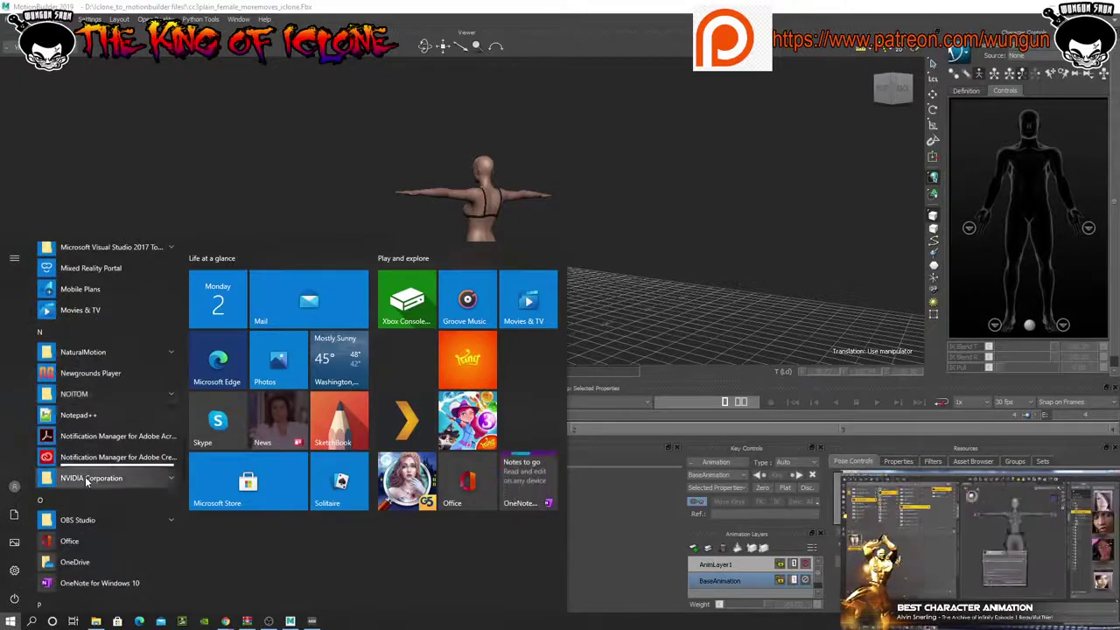
scroll(85, 477, "up", 12)
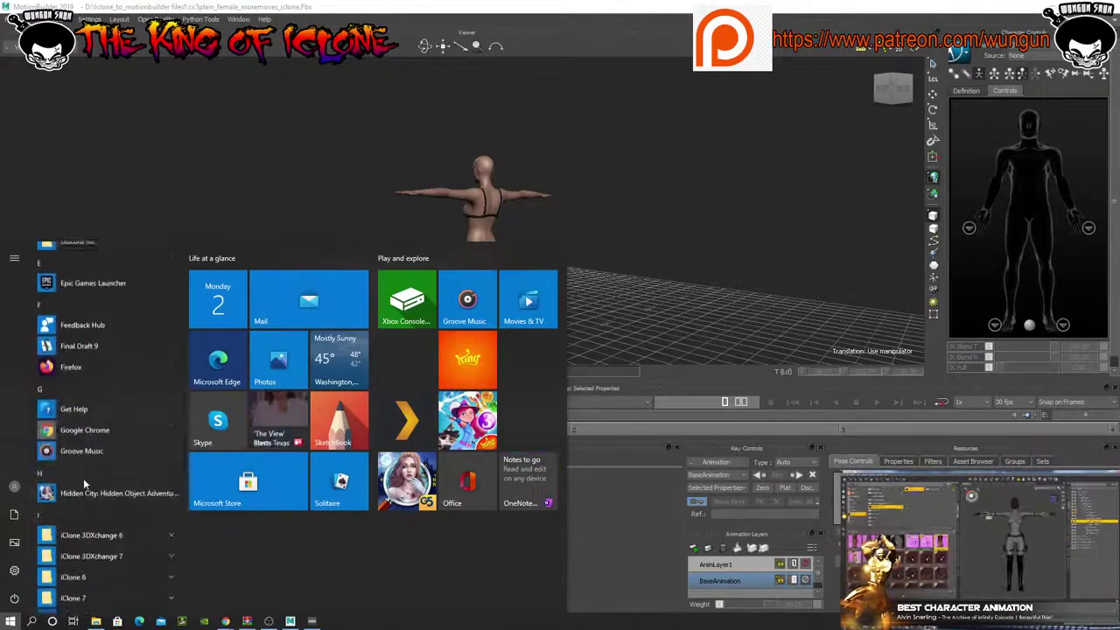
scroll(85, 537, "down", 1)
left_click(92, 502)
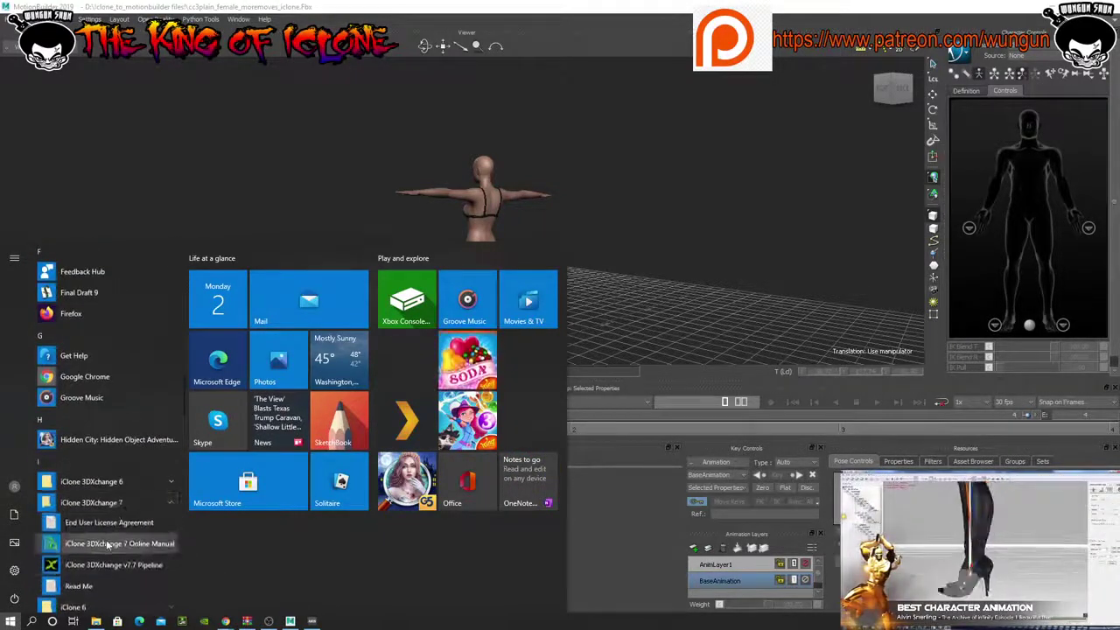
left_click(101, 568)
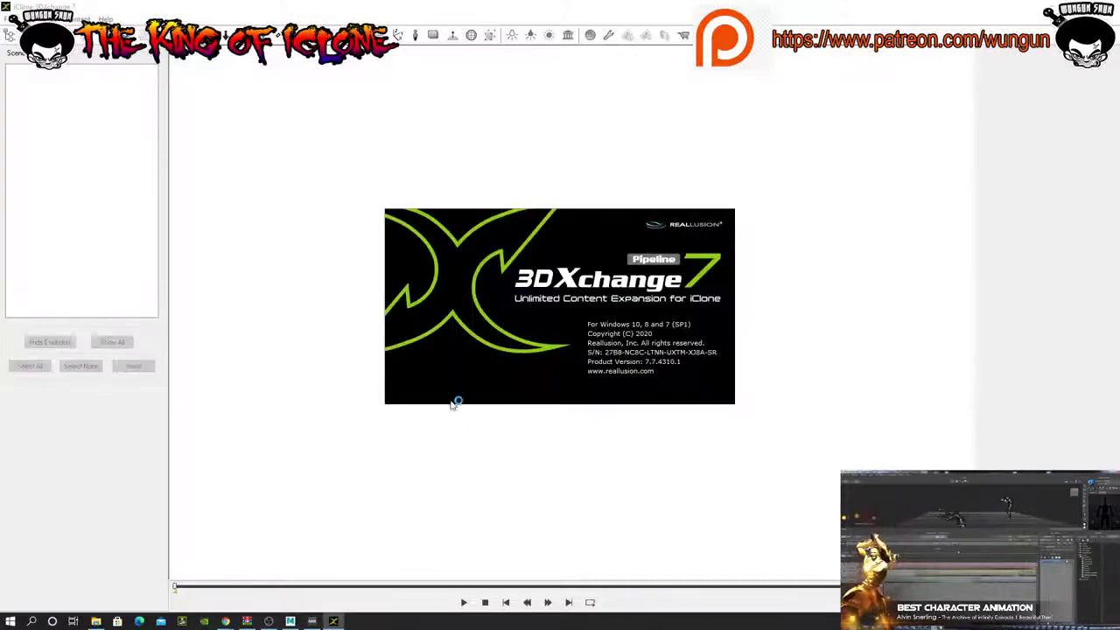
left_click(10, 621)
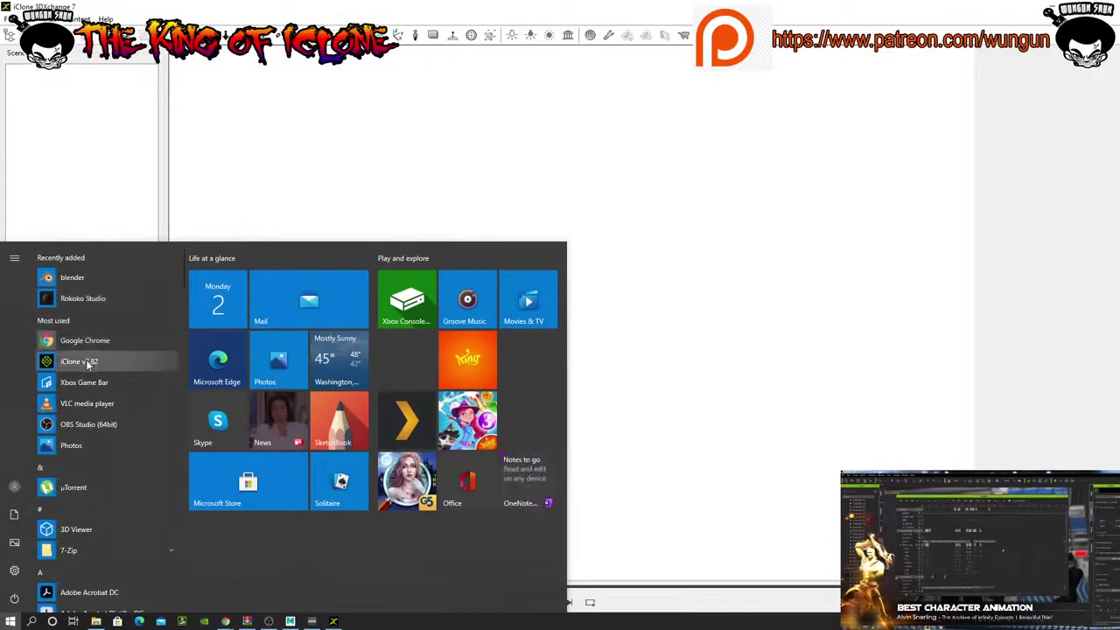
left_click(415, 4)
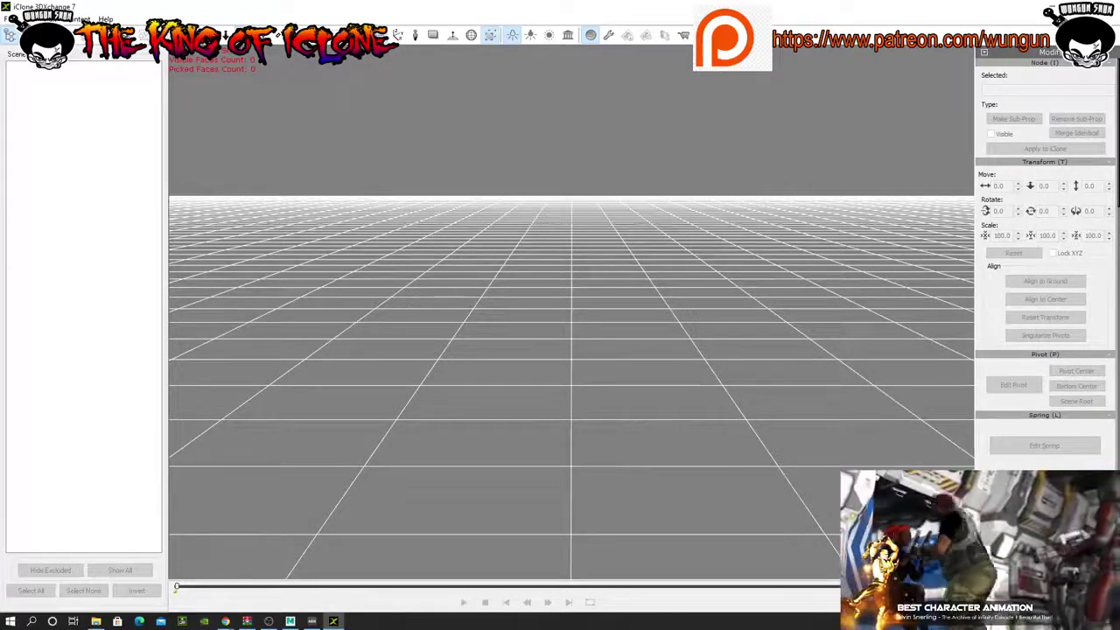
- Open cc3plain_female_moremoves_iclone in 3DXchange from the Iclone_to_motionbuilder files! folder and close Axis Neuron while it loads
key("ctrl+o")
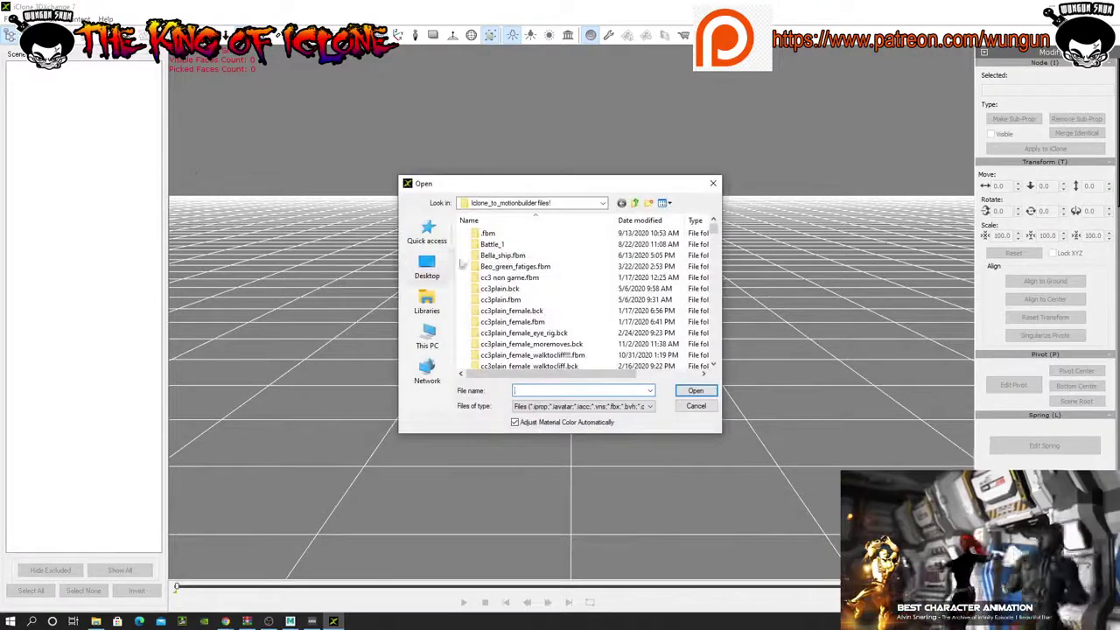
scroll(543, 294, "down", 15)
scroll(547, 301, "down", 1)
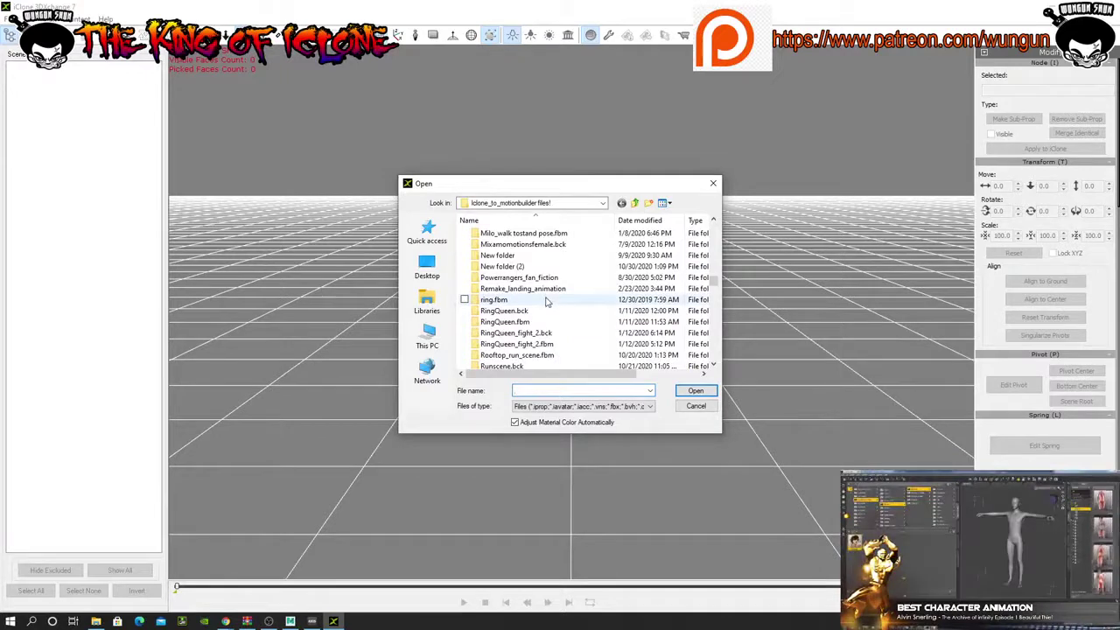
scroll(543, 302, "down", 12)
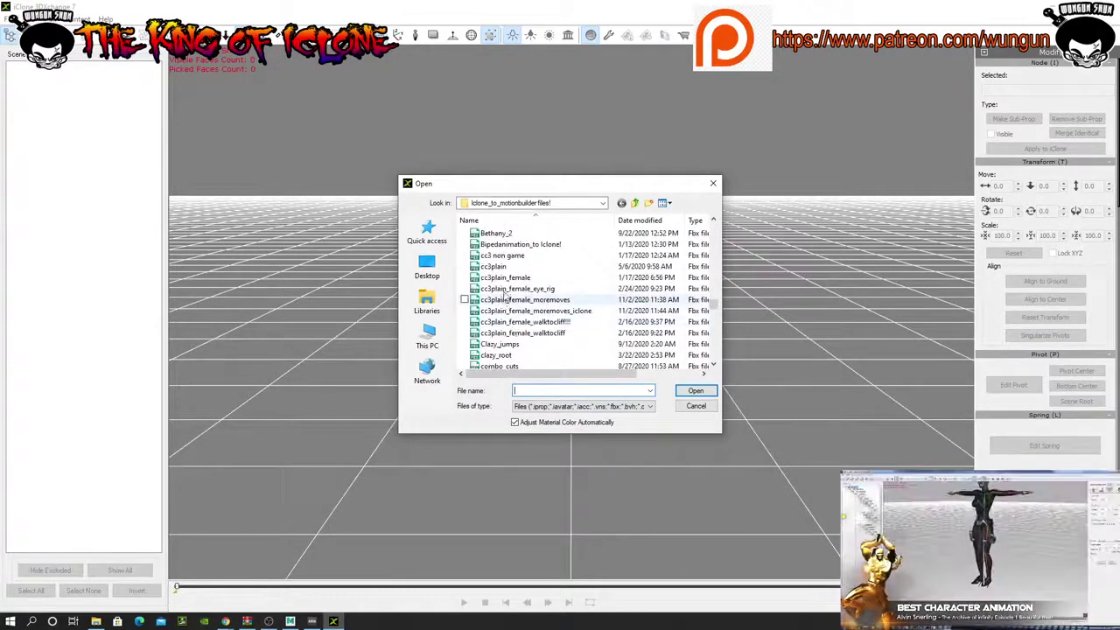
left_click(577, 312)
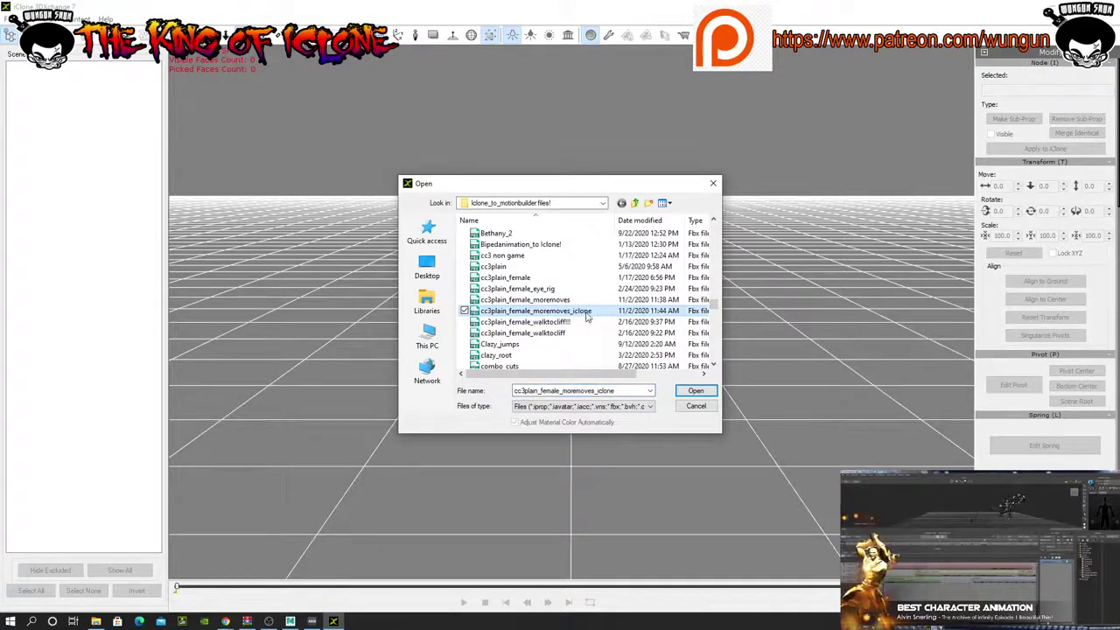
double_click(585, 312)
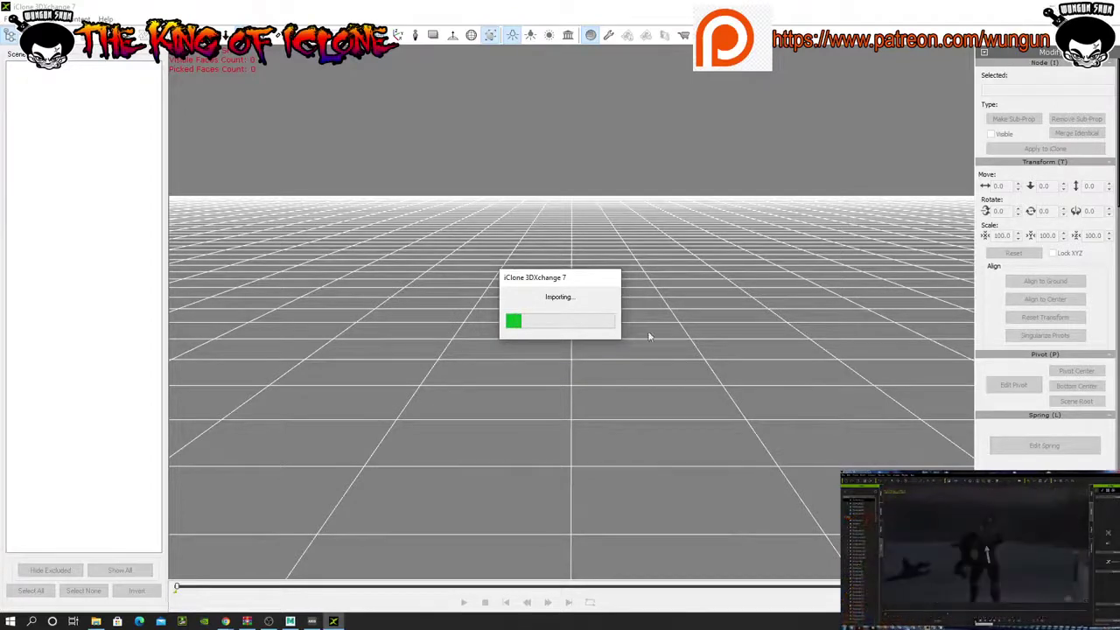
left_click(317, 620)
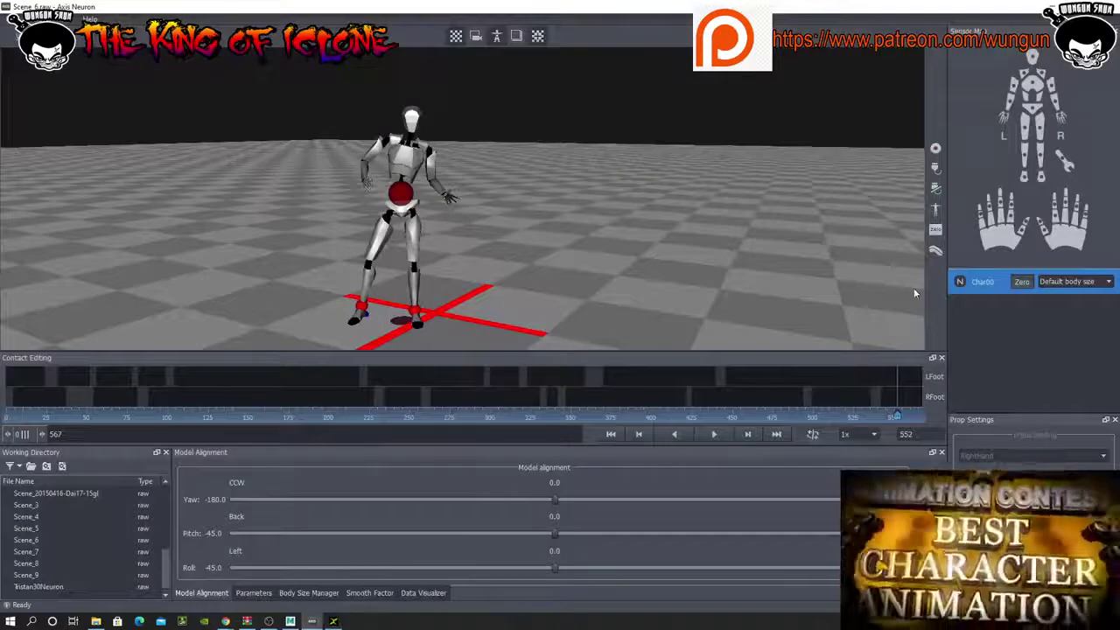
left_click(1106, 6)
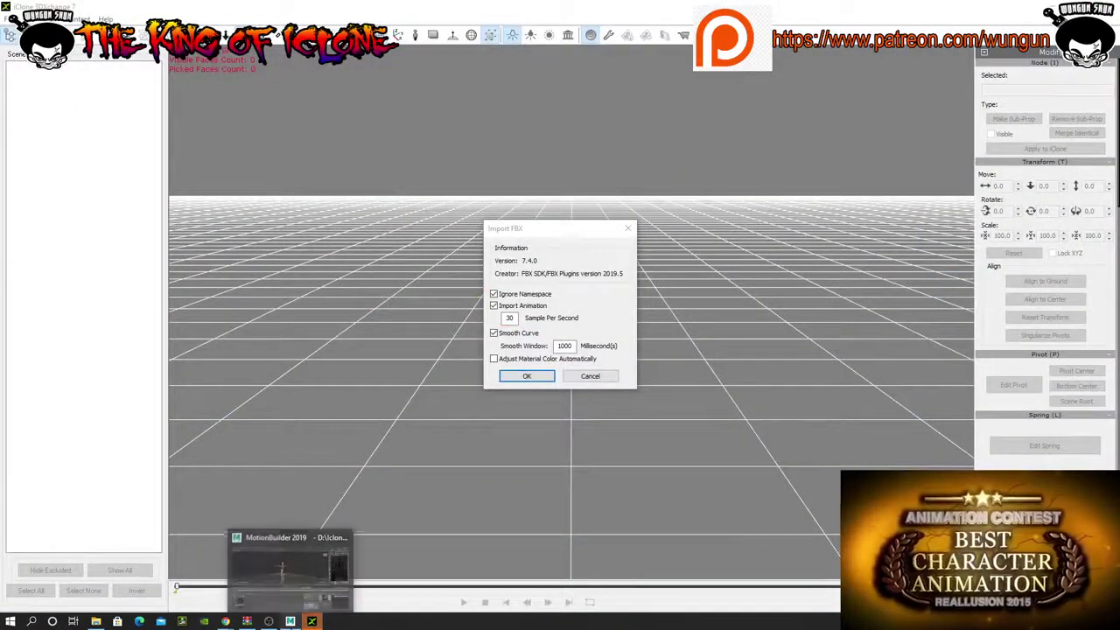
- Accept the FBX import options with animation at 30 samples per second and launch iClone v7.82
left_click(528, 376)
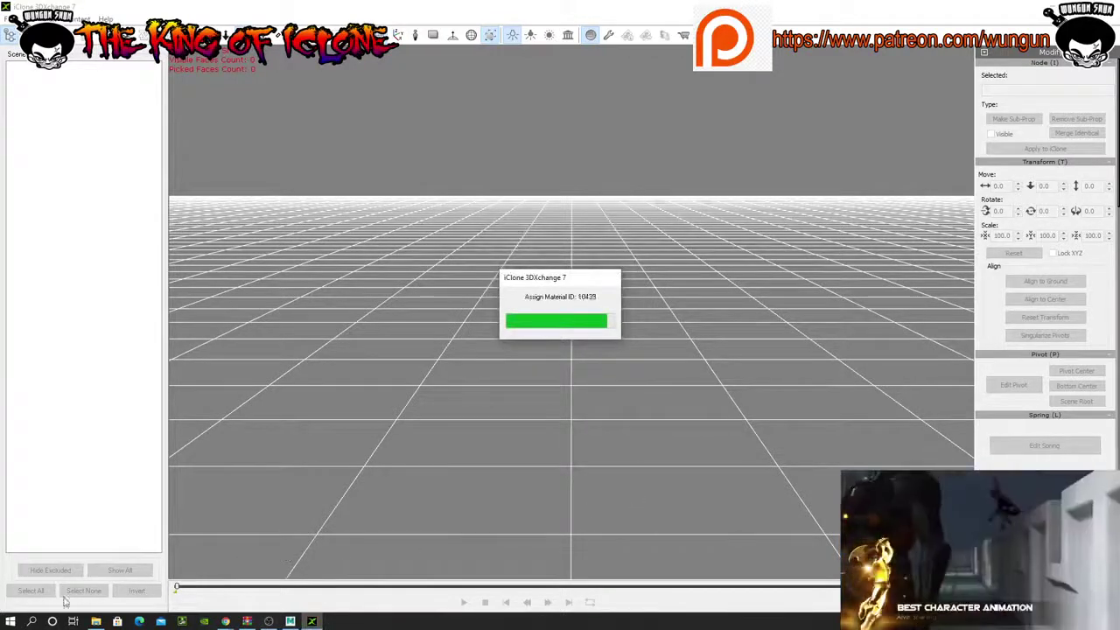
left_click(11, 621)
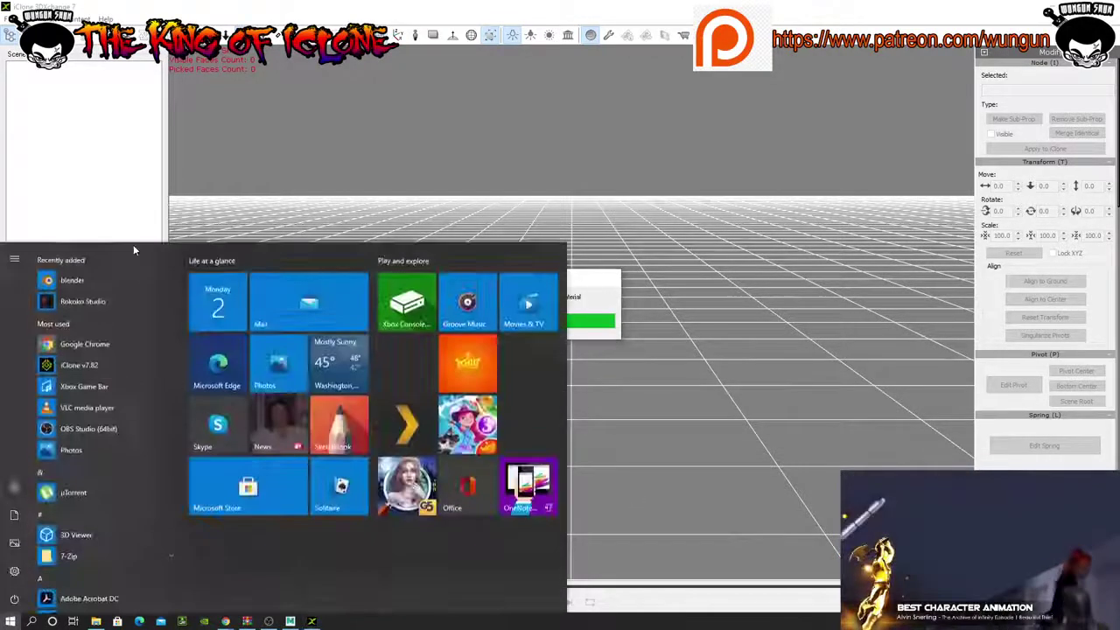
left_click(102, 361)
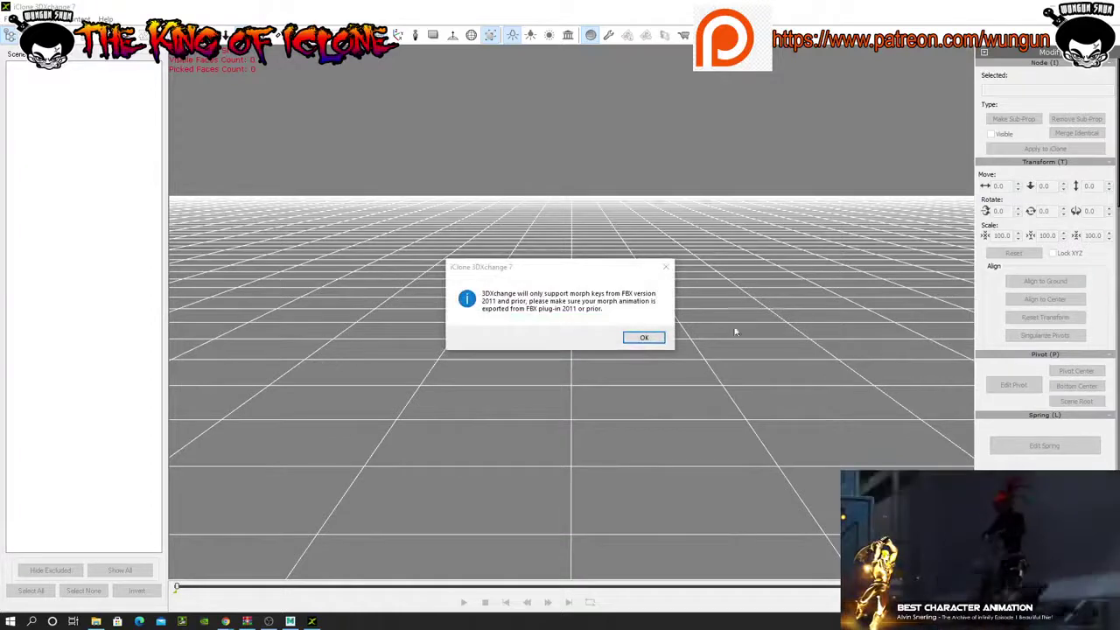
- Convert the imported character to a non-standard character with the CC_G3Character profile and preview its motion
left_click(646, 338)
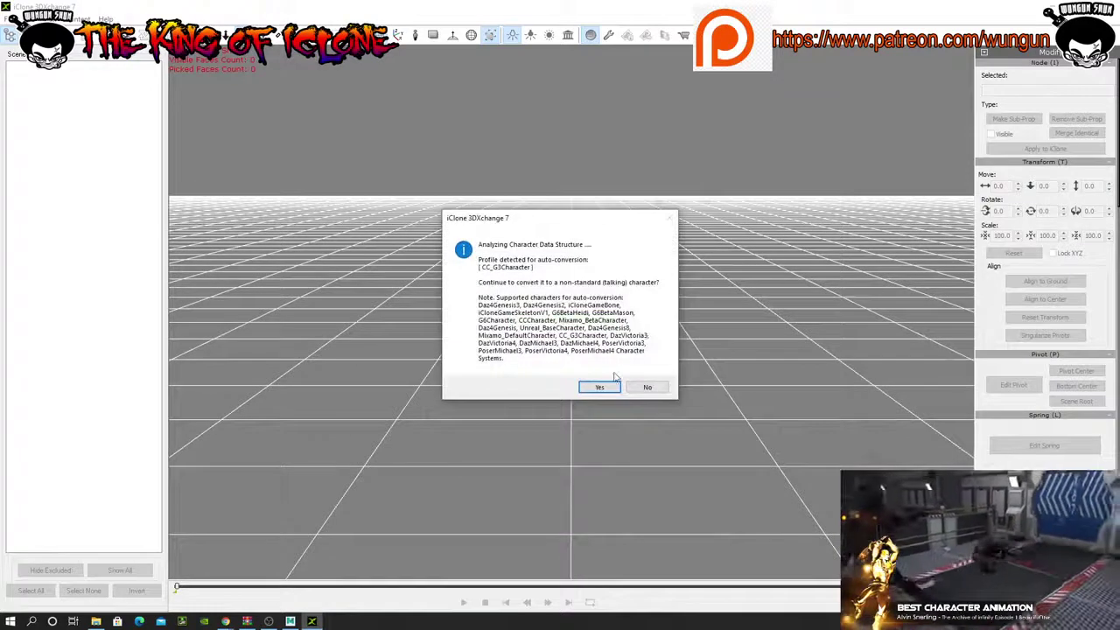
left_click(599, 387)
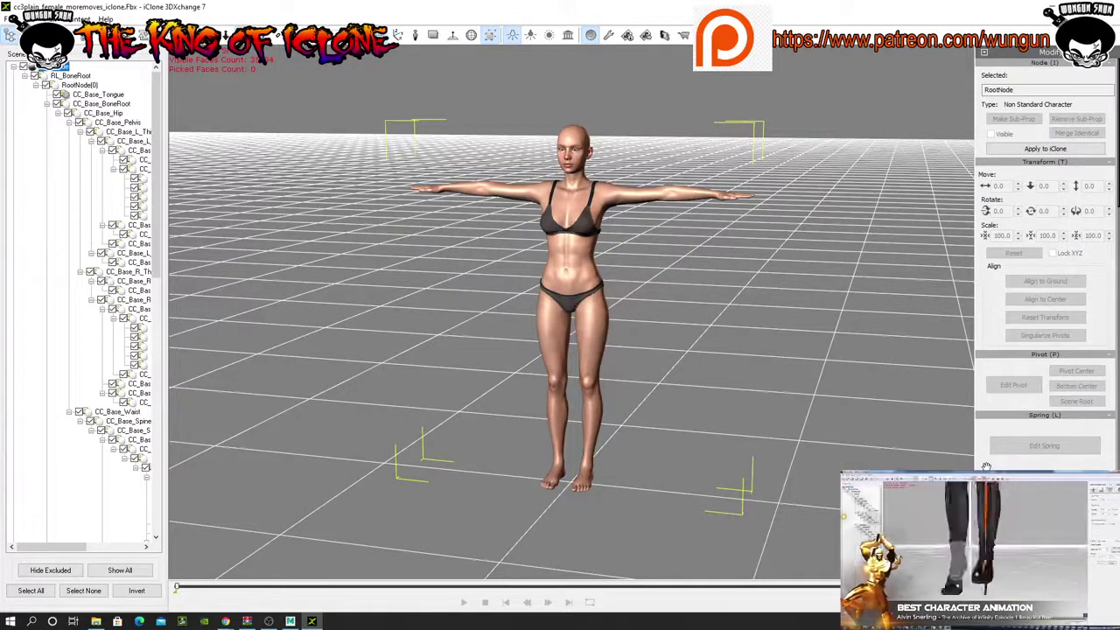
scroll(990, 393, "down", 5)
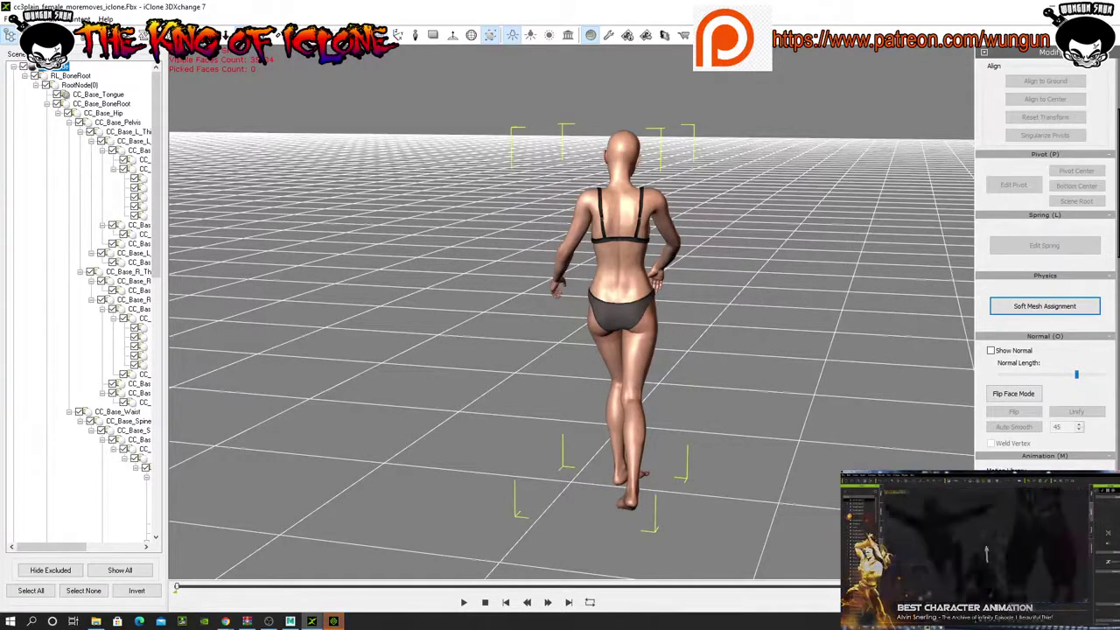
key("space")
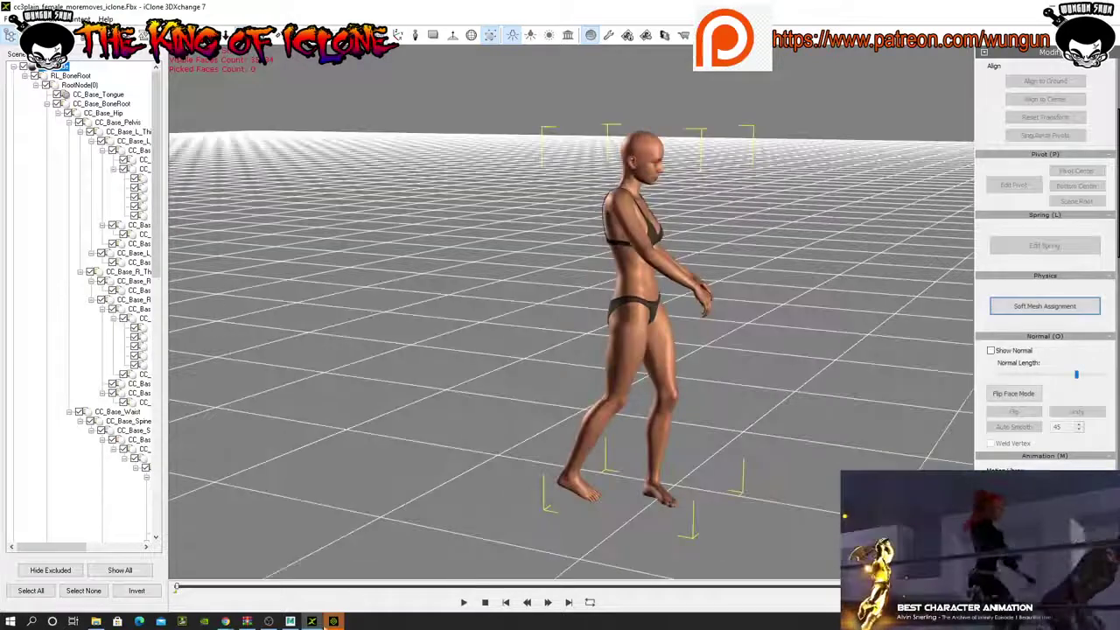
- Switch back to MotionBuilder and close the FBX Export dialog
left_click(290, 621)
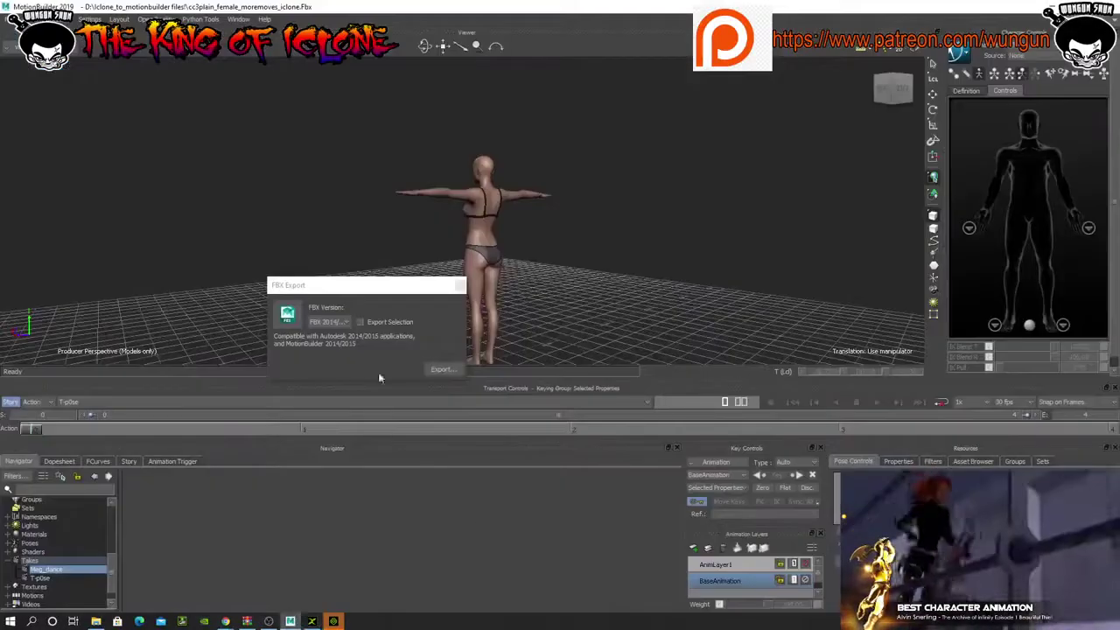
left_click(461, 286)
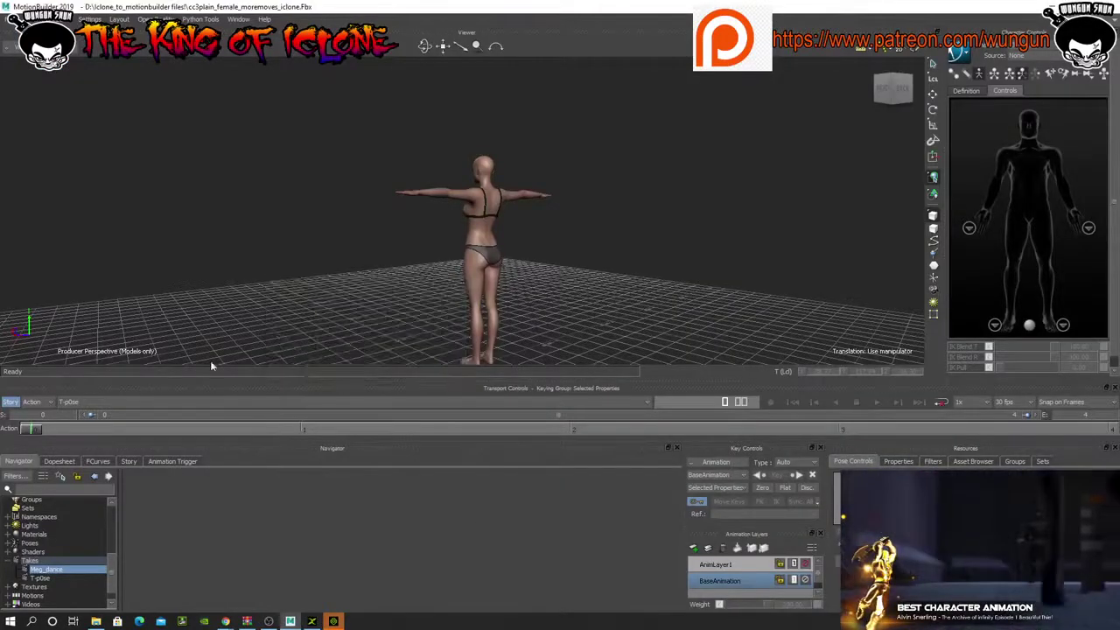
- Switch to the Meg_dance take and insert a Character Animation Track in the Story
left_click(112, 400)
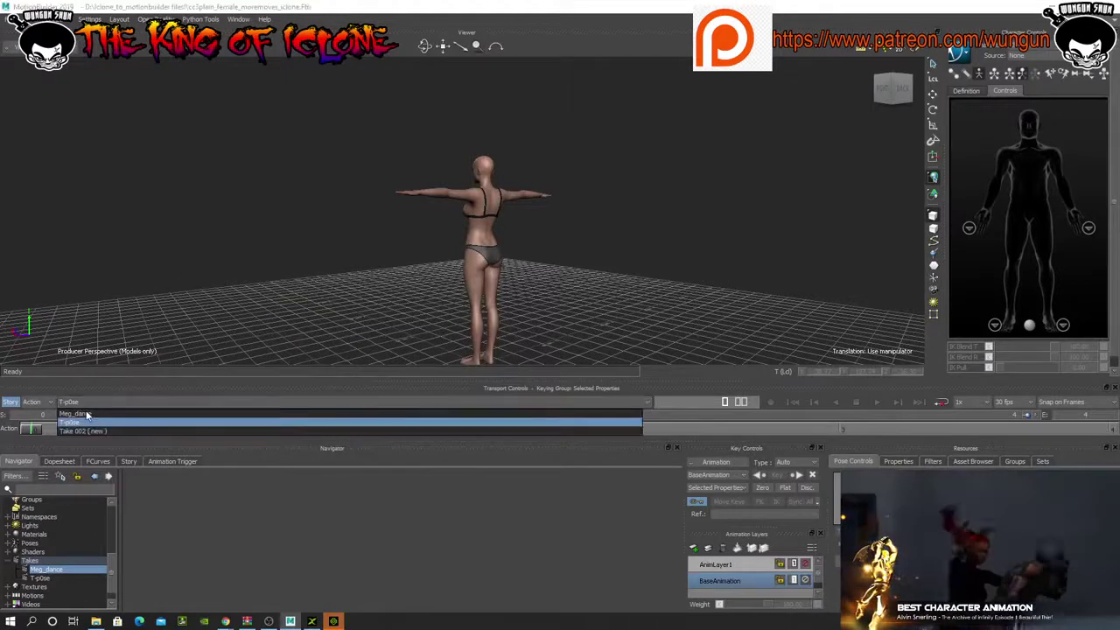
left_click(97, 417)
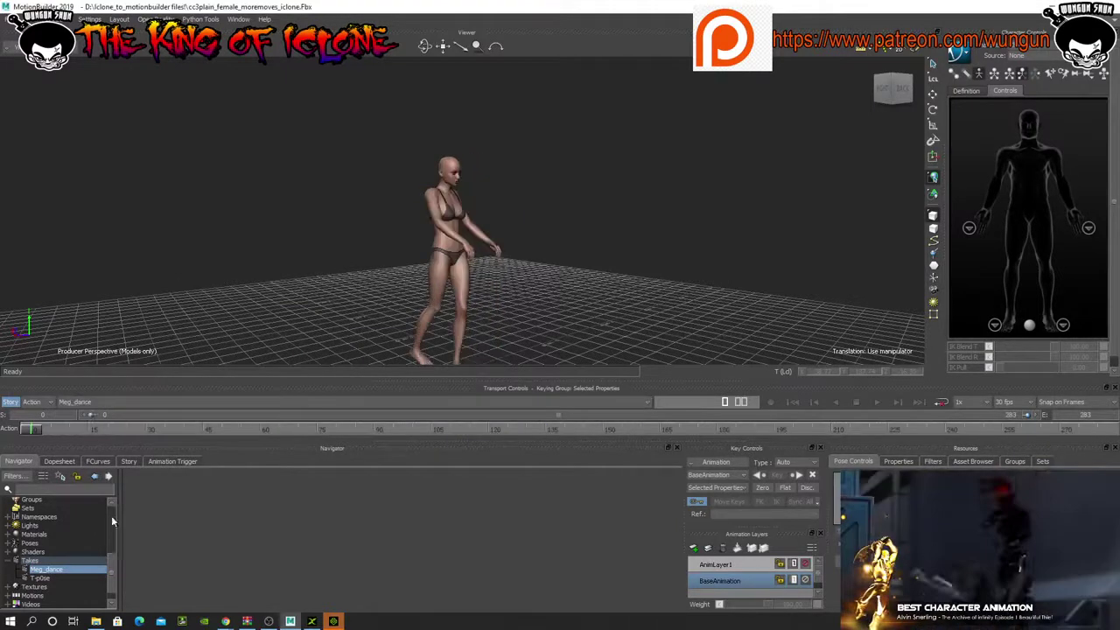
left_click(128, 461)
right_click(86, 535)
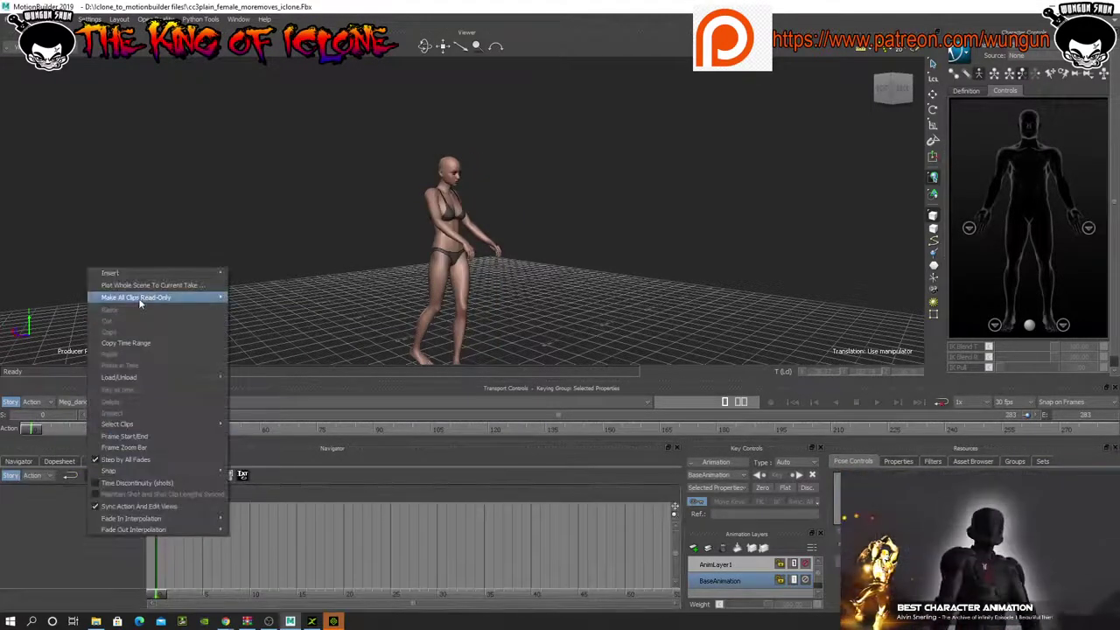
mouse_move(147, 274)
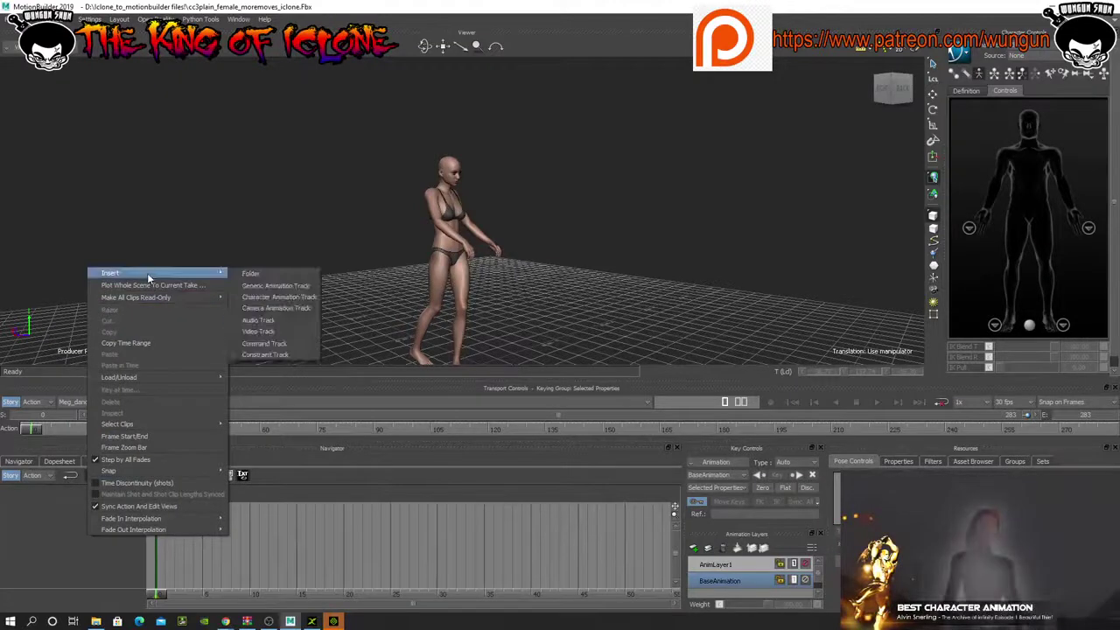
left_click(277, 297)
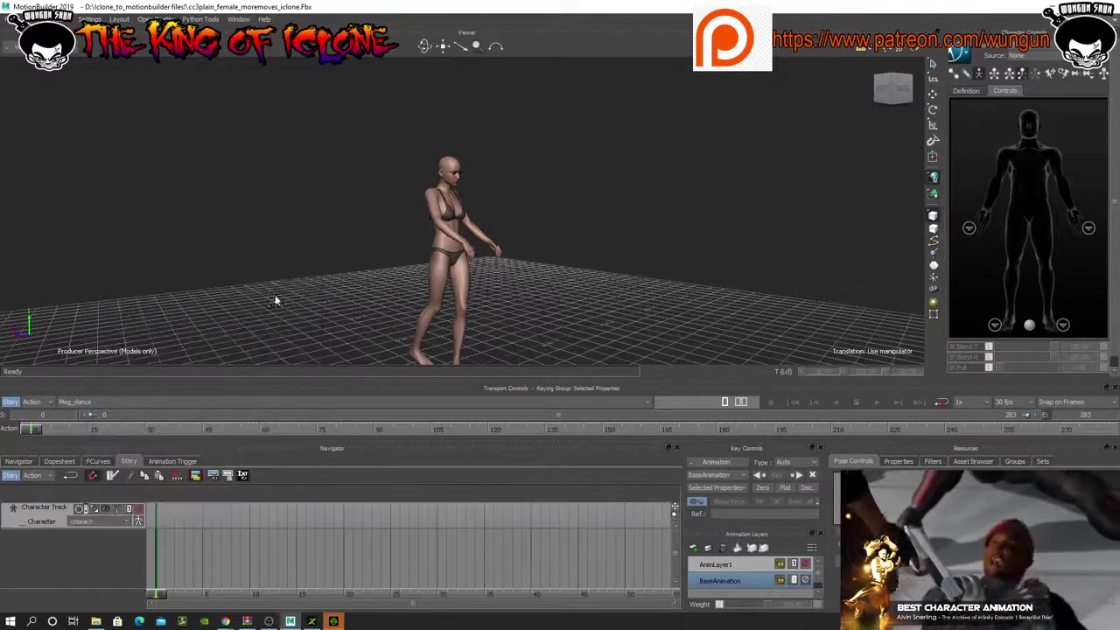
- Assign Character to the new track and insert the current take as a clip, accepting the merged-layers warning
left_click(113, 521)
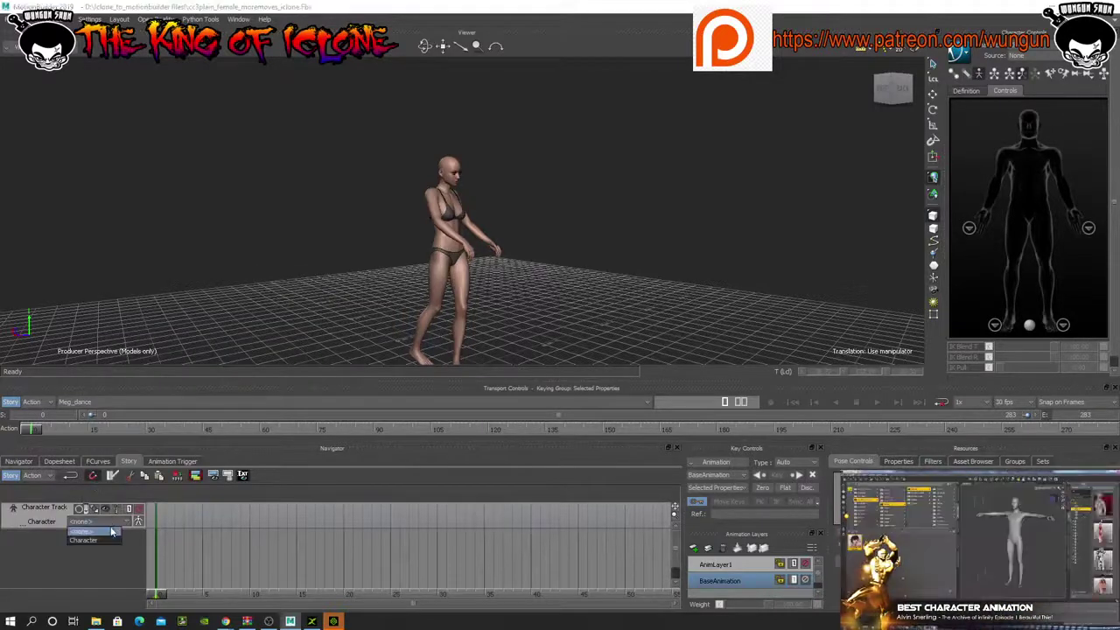
left_click(97, 542)
right_click(45, 518)
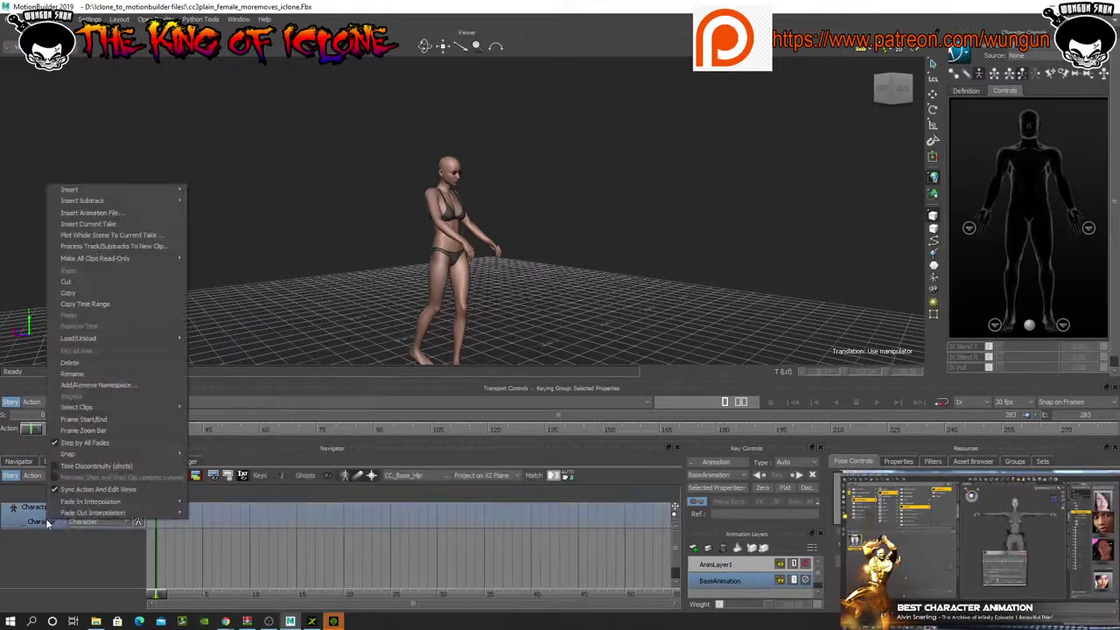
left_click(145, 224)
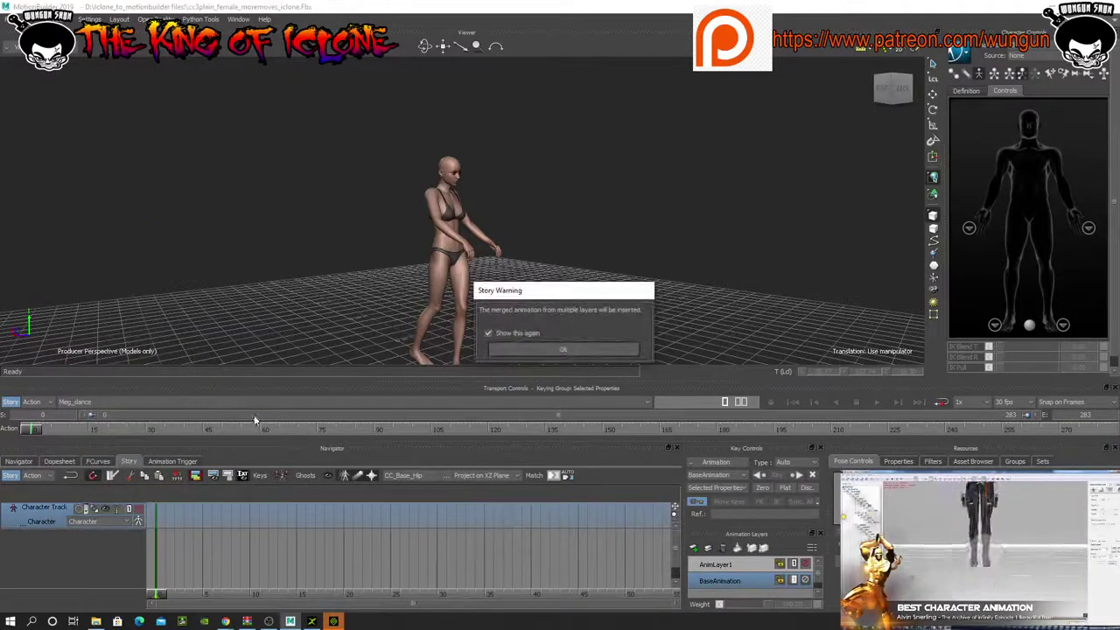
left_click(524, 350)
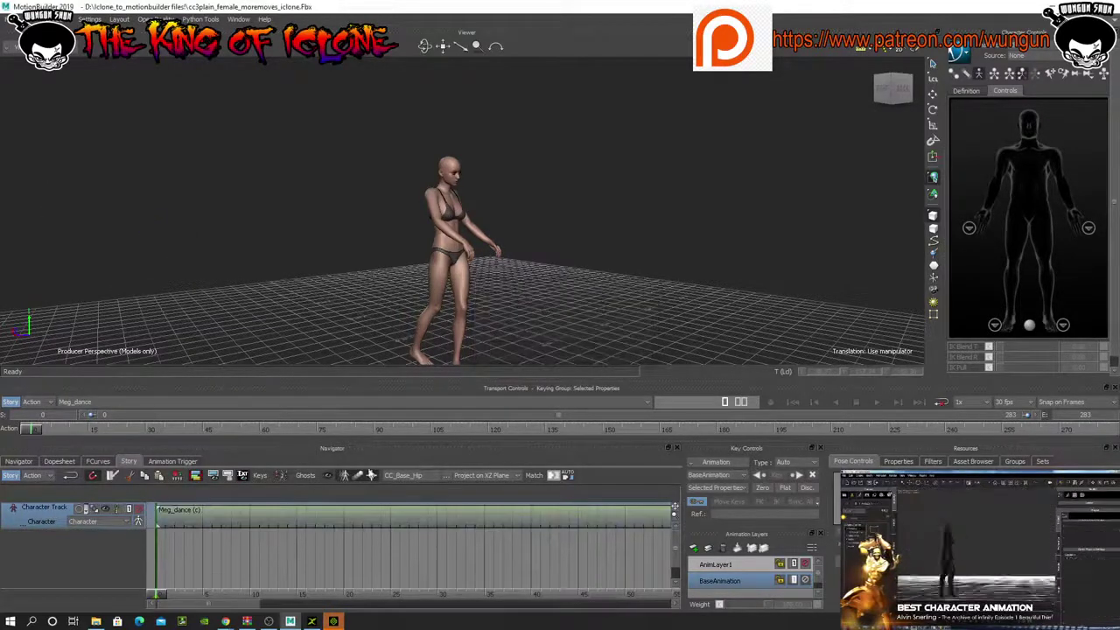
- Select the Meg_dance clip and rotate it about its vertical axis so the character's first frame faces the front
left_click(241, 520)
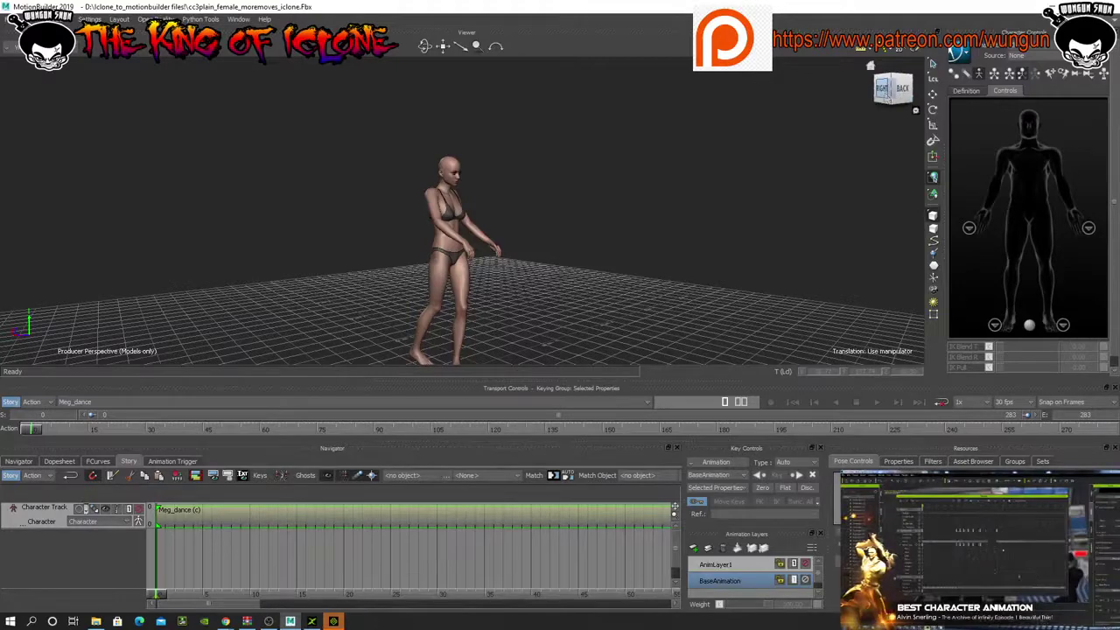
left_click(887, 95)
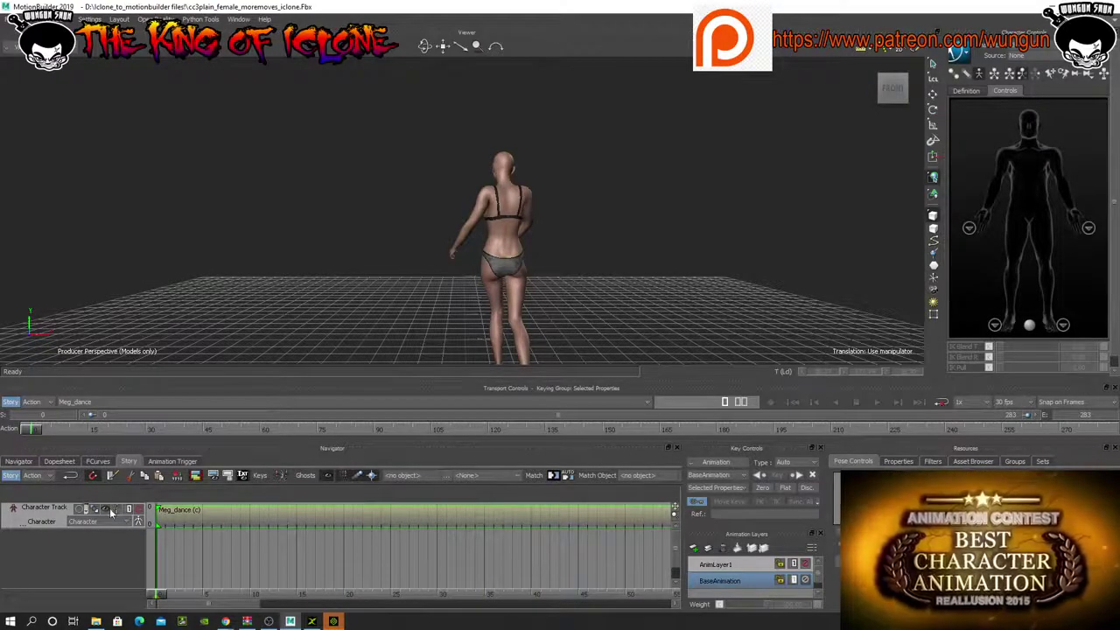
left_click(934, 109)
scroll(566, 300, "down", 3)
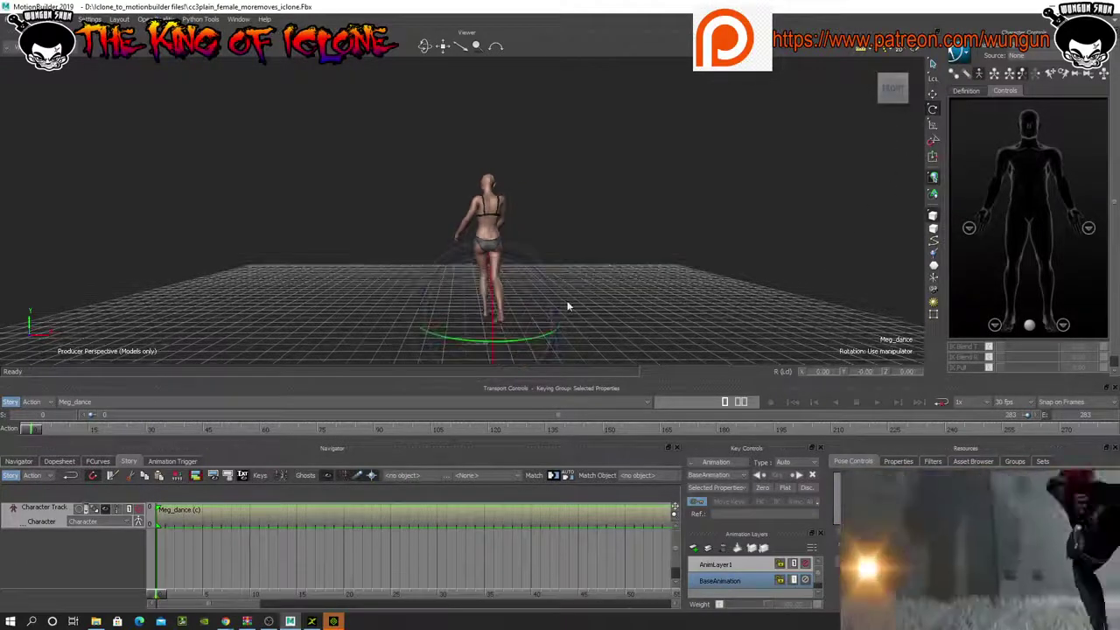
left_click_drag(428, 48, 432, 89)
left_click_drag(518, 353, 608, 278)
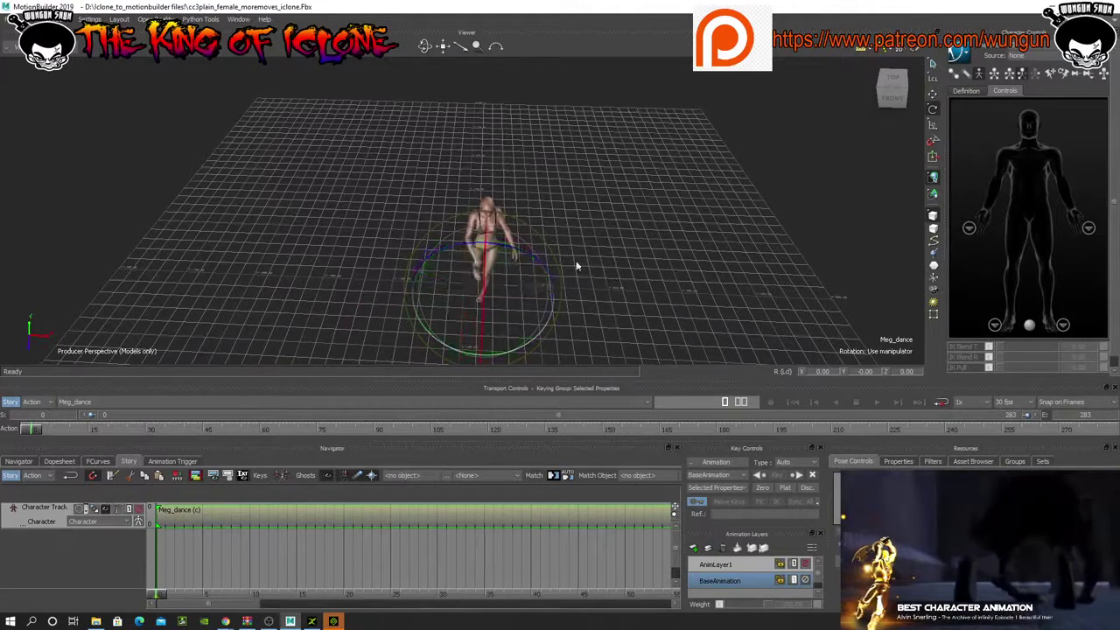
left_click_drag(425, 46, 426, 14)
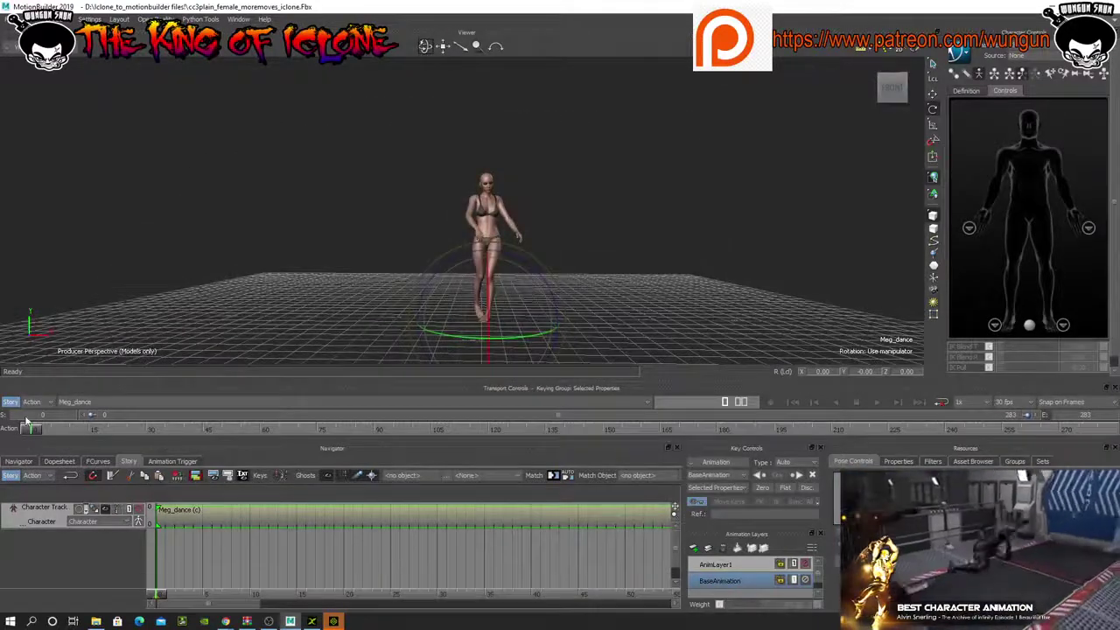
- Fine-tune the Meg_dance clip's rotation about the vertical axis, turning the character further sideways and scrubbing the timeline to check the direction
mouse_move(30, 429)
left_mouse_down()
mouse_move(200, 440)
mouse_move(648, 431)
mouse_move(30, 429)
left_mouse_up()
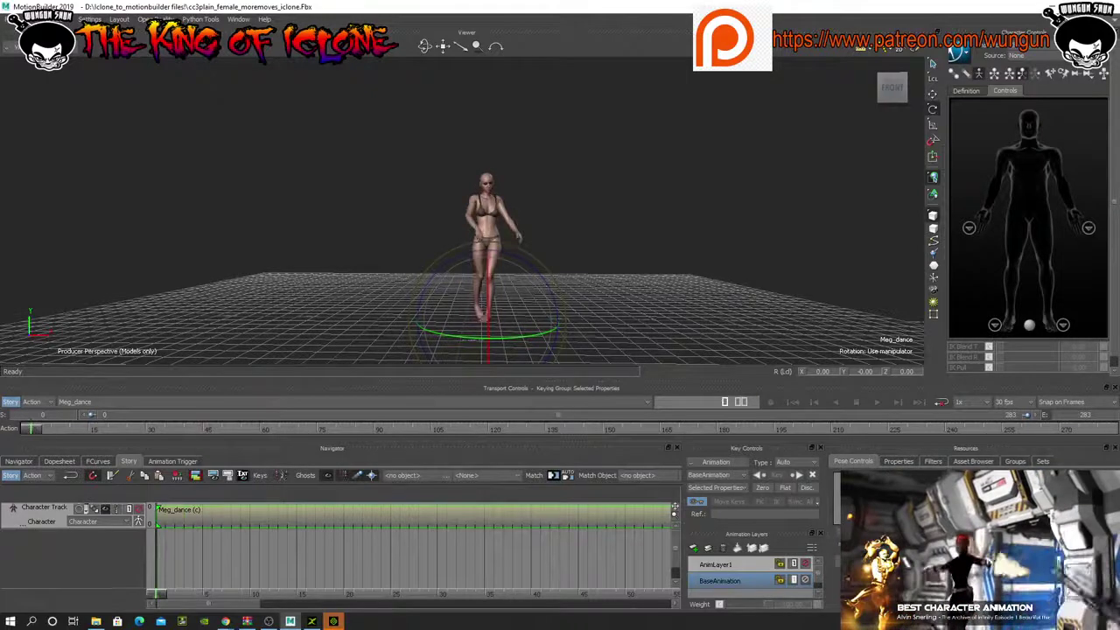
left_click_drag(445, 339, 467, 342)
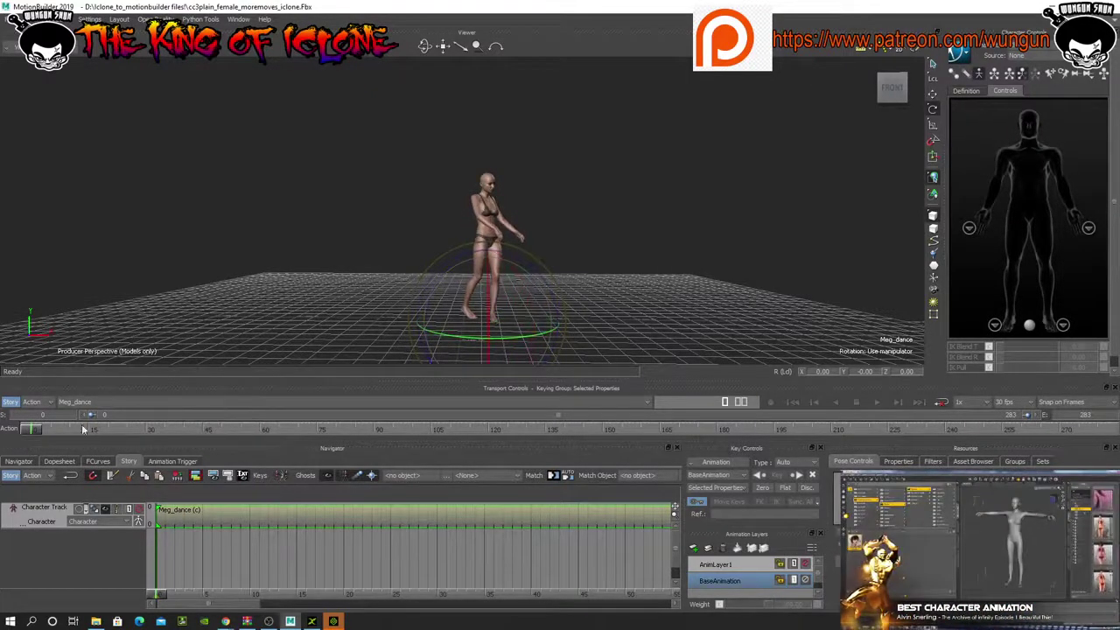
mouse_move(31, 429)
left_mouse_down()
mouse_move(229, 454)
mouse_move(31, 440)
left_mouse_up()
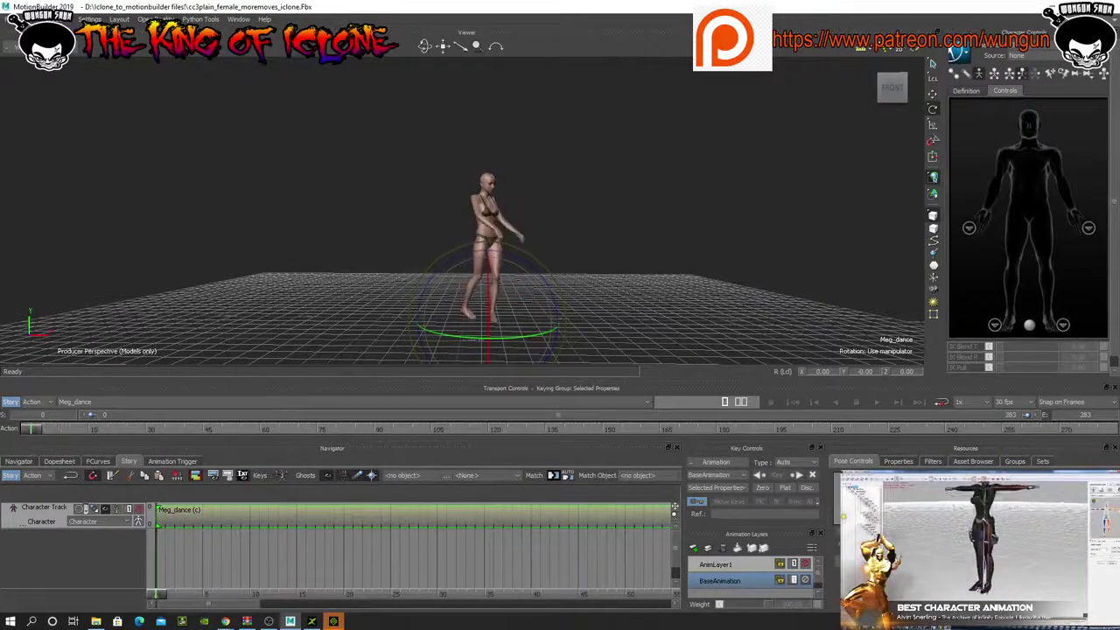
left_click_drag(461, 341, 474, 340)
mouse_move(33, 429)
left_mouse_down()
mouse_move(157, 431)
mouse_move(171, 445)
mouse_move(270, 451)
mouse_move(490, 454)
mouse_move(1117, 429)
mouse_move(46, 426)
left_mouse_up()
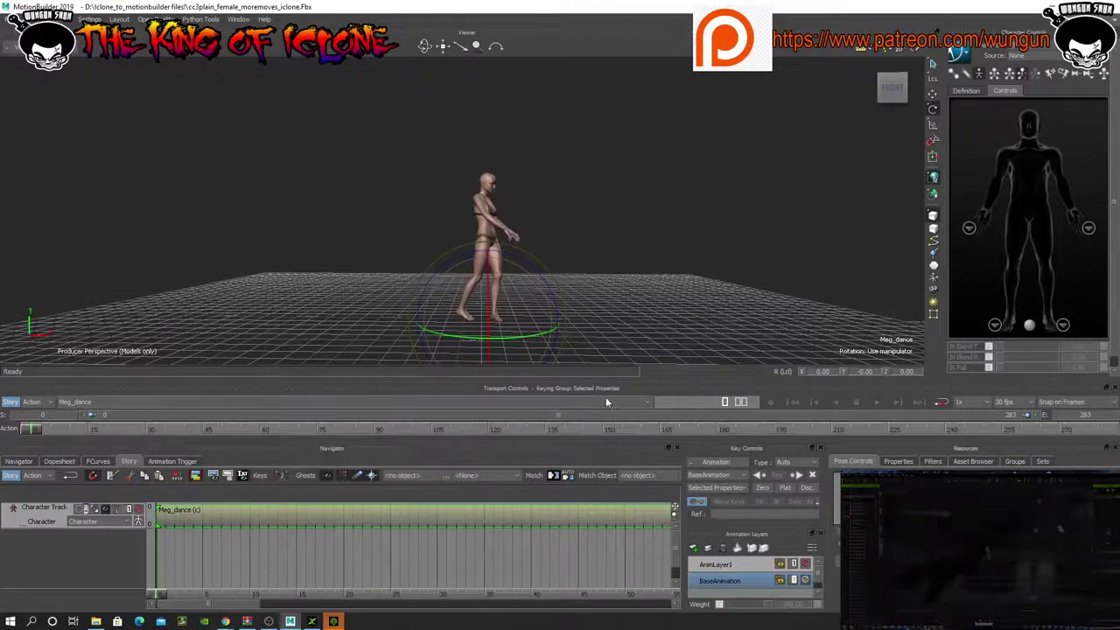
- Select the whole CC_Base_Hip branch and plot all properties on frame at 30 FPS
left_click(19, 461)
scroll(35, 508, "up", 4)
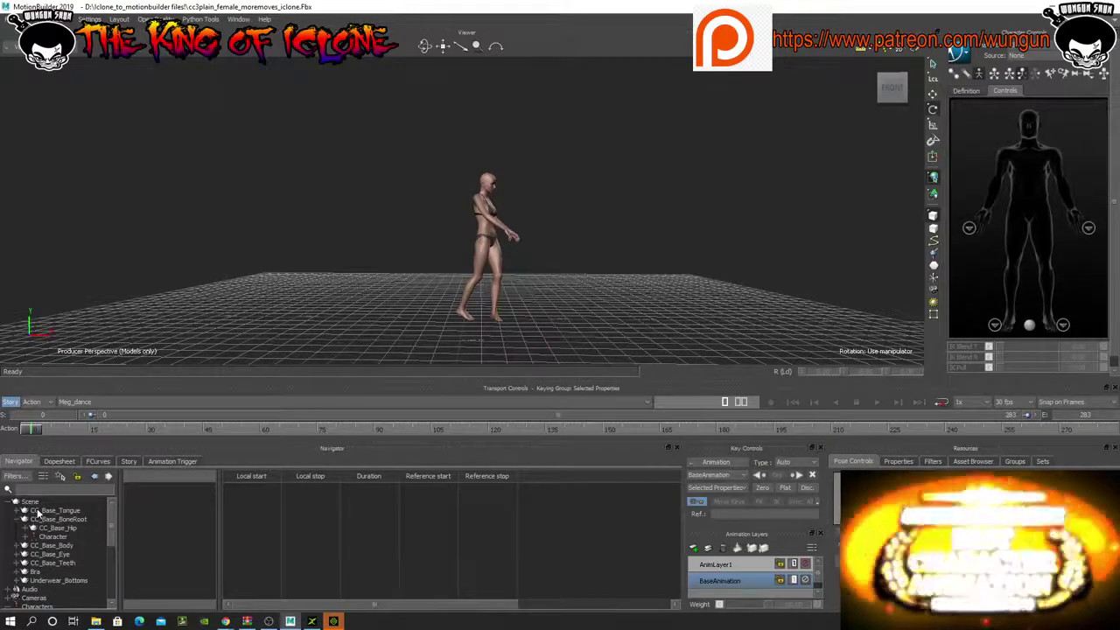
left_click(57, 528)
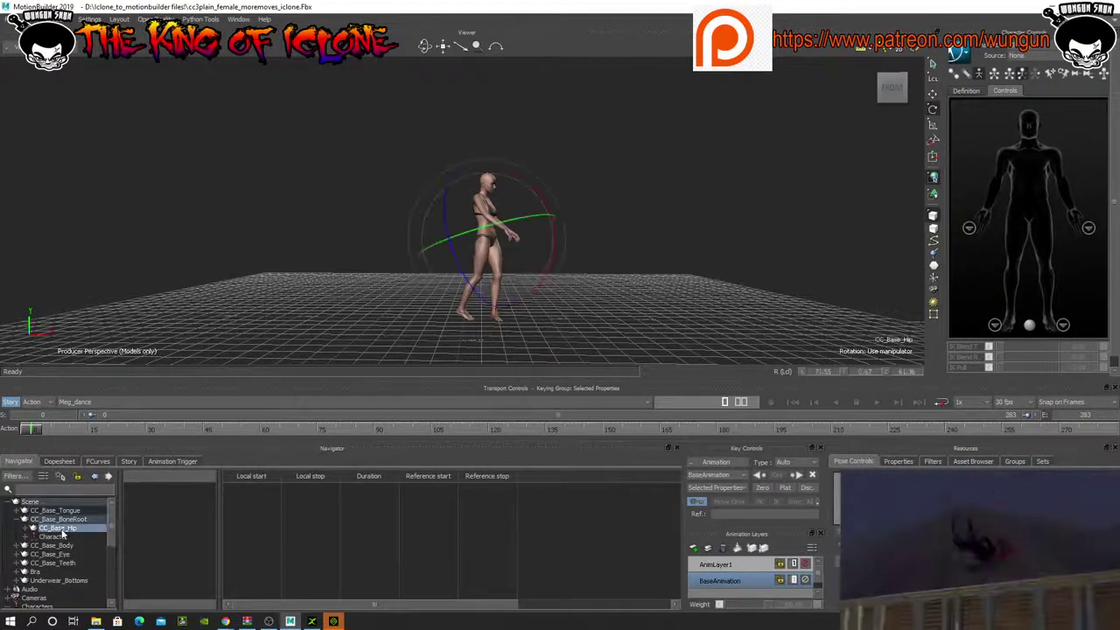
right_click(60, 529)
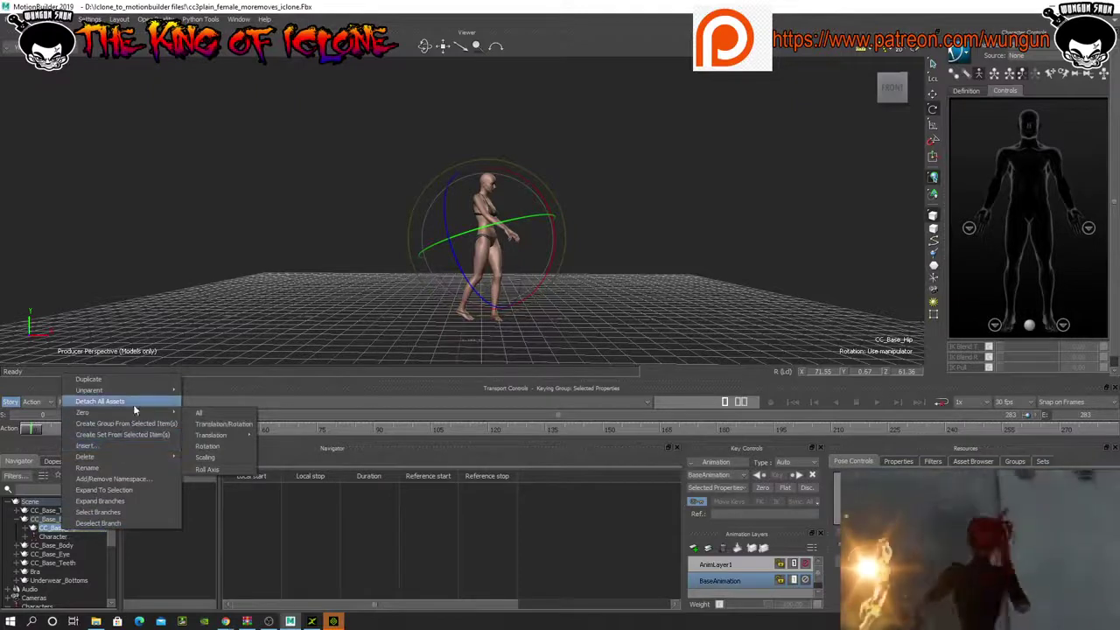
left_click(98, 512)
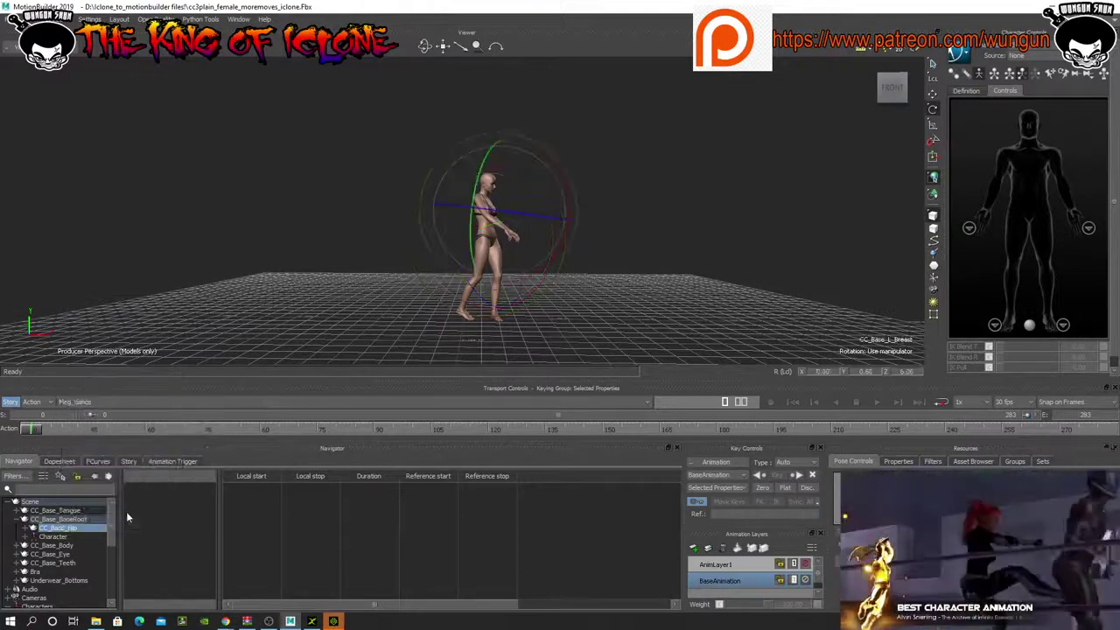
left_click(717, 463)
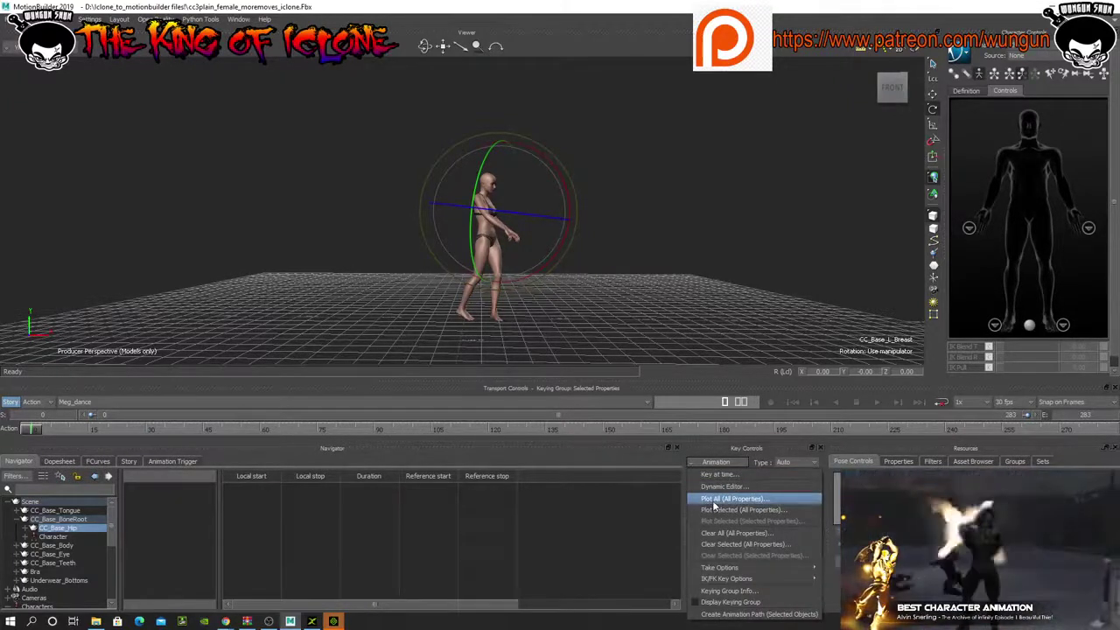
left_click(715, 501)
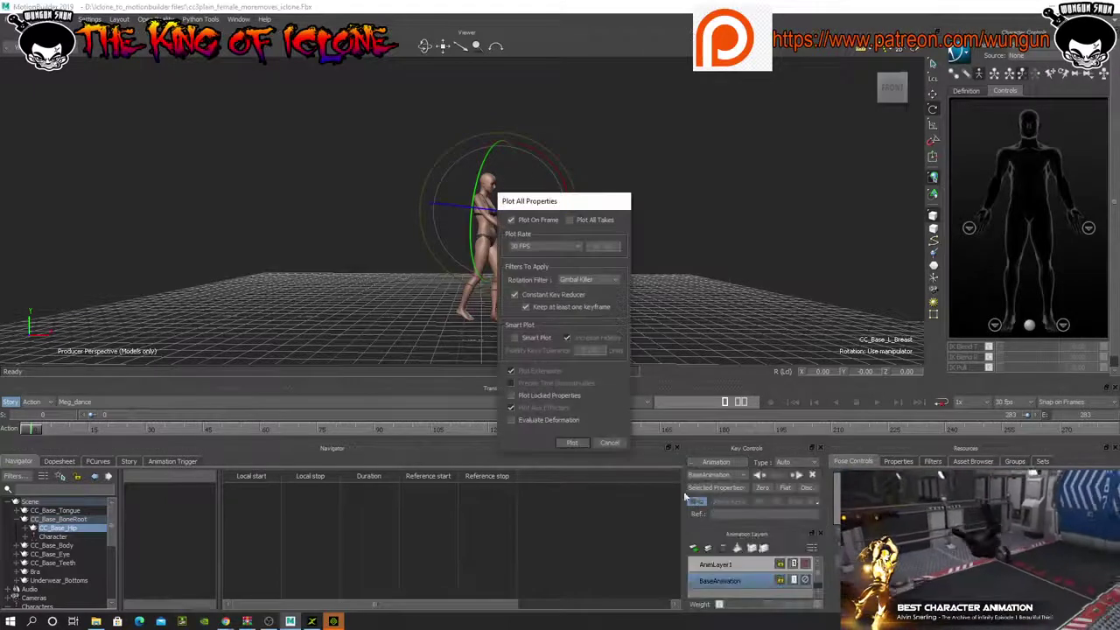
left_click(582, 444)
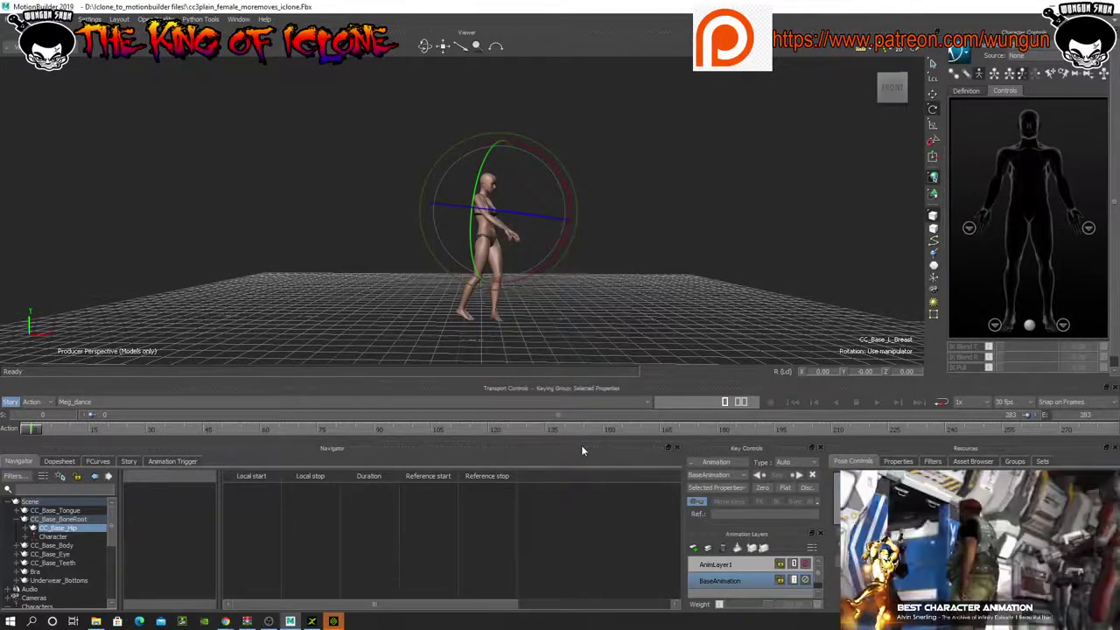
- Mute the Character Track in the Story and play the plotted Meg_dance take to check the motion
left_click(128, 461)
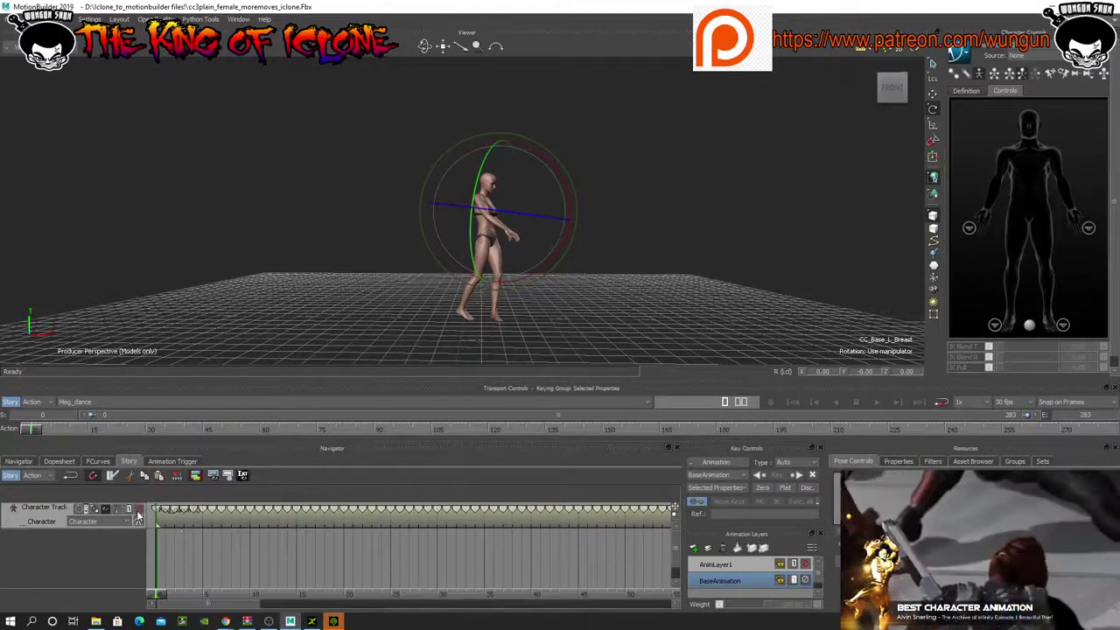
left_click(137, 512)
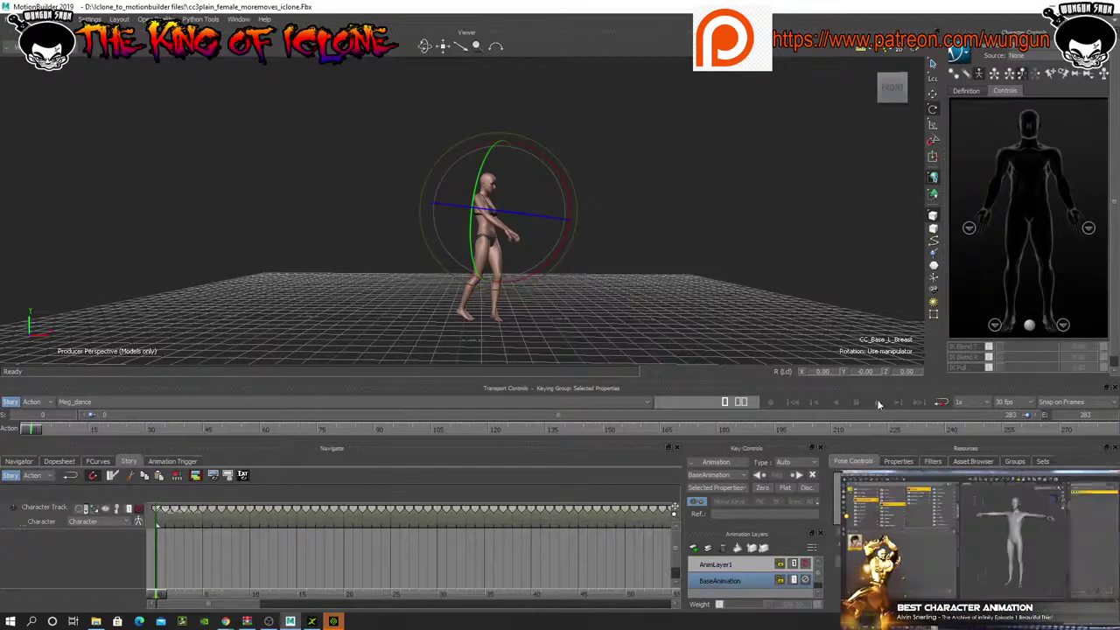
scroll(591, 250, "up", 10)
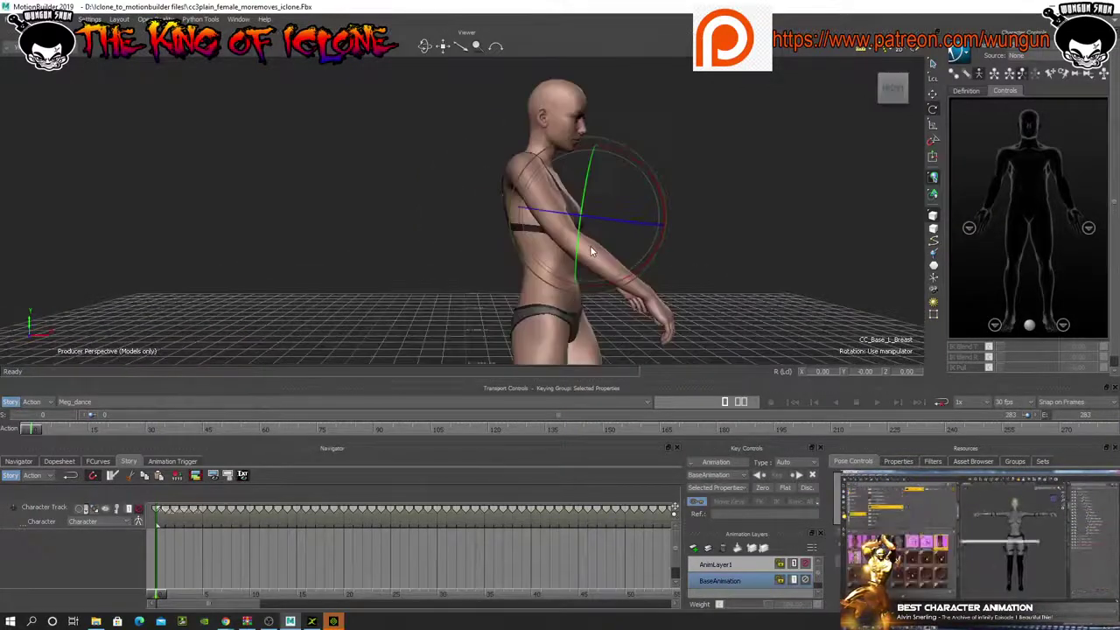
scroll(589, 245, "down", 5)
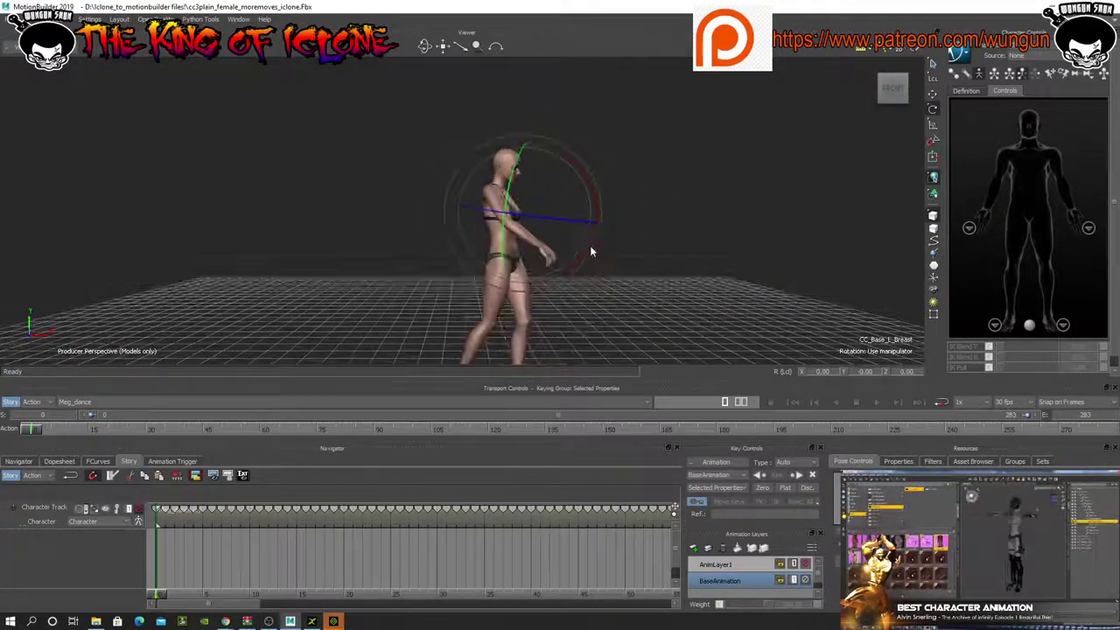
left_click(877, 402)
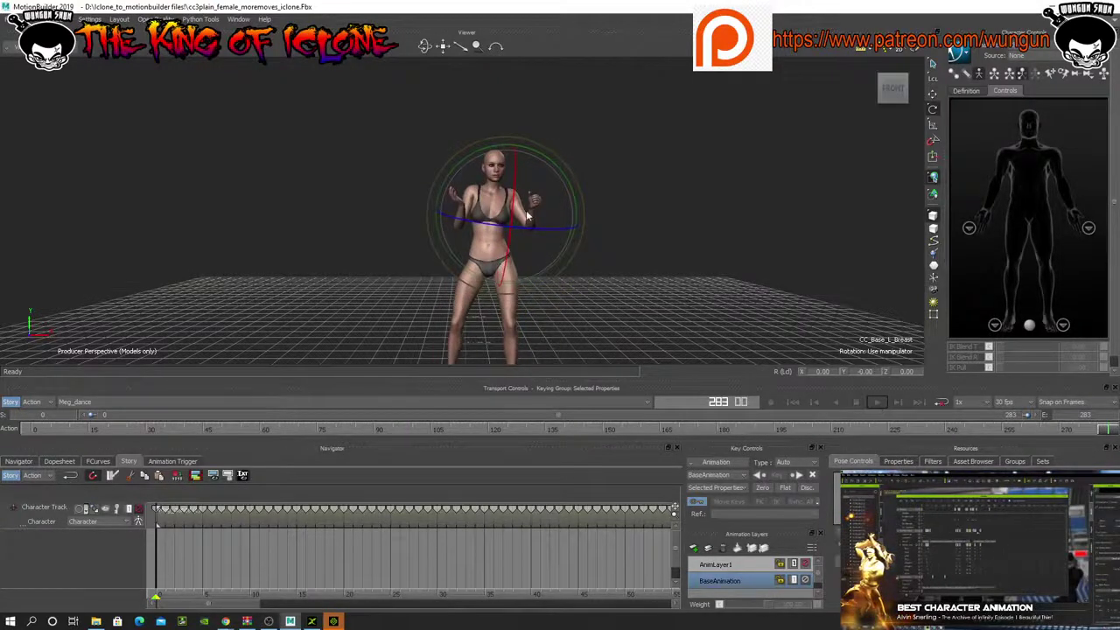
- Export the scene as FBX 2014/2015 over cc3plain_female_moremoves_iclone, including the Meg_dance and T-p0se takes
left_click(198, 19)
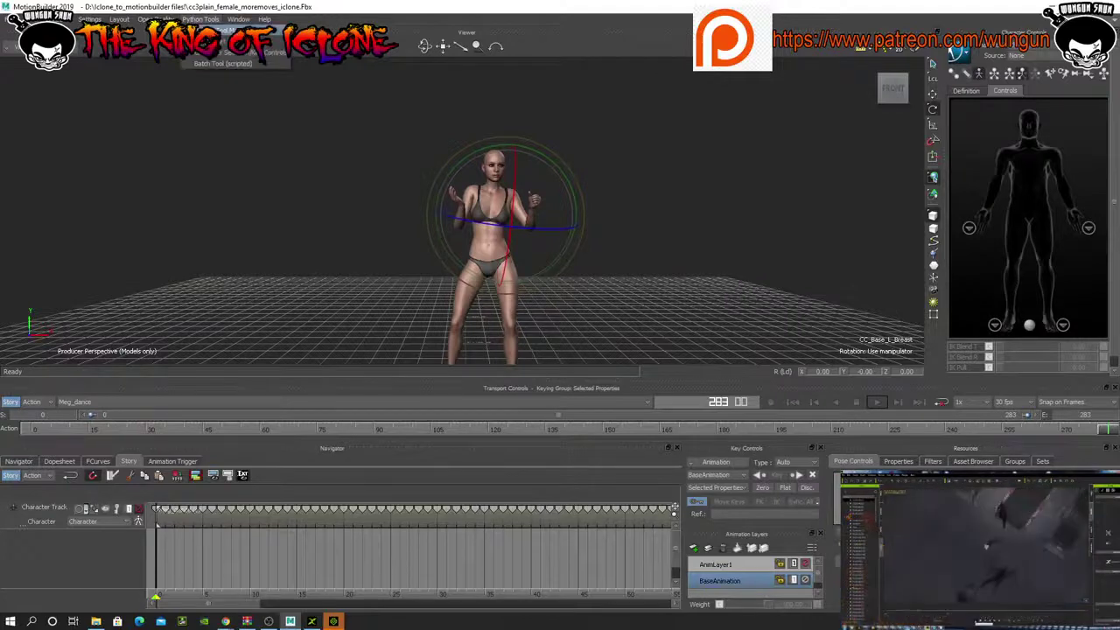
left_click(238, 41)
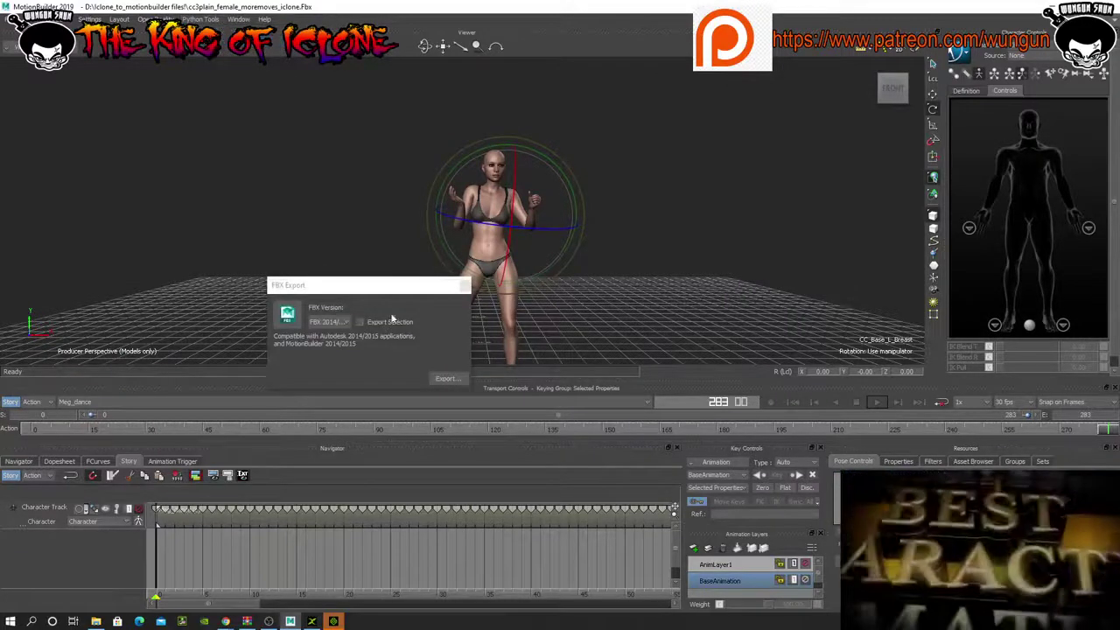
left_click(447, 379)
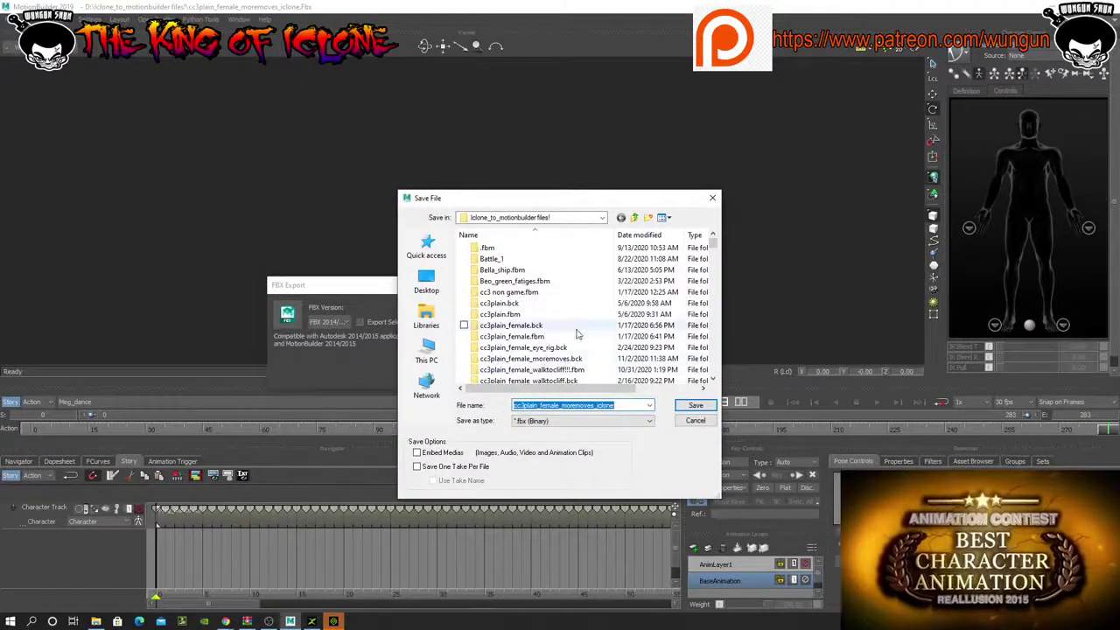
left_click(693, 405)
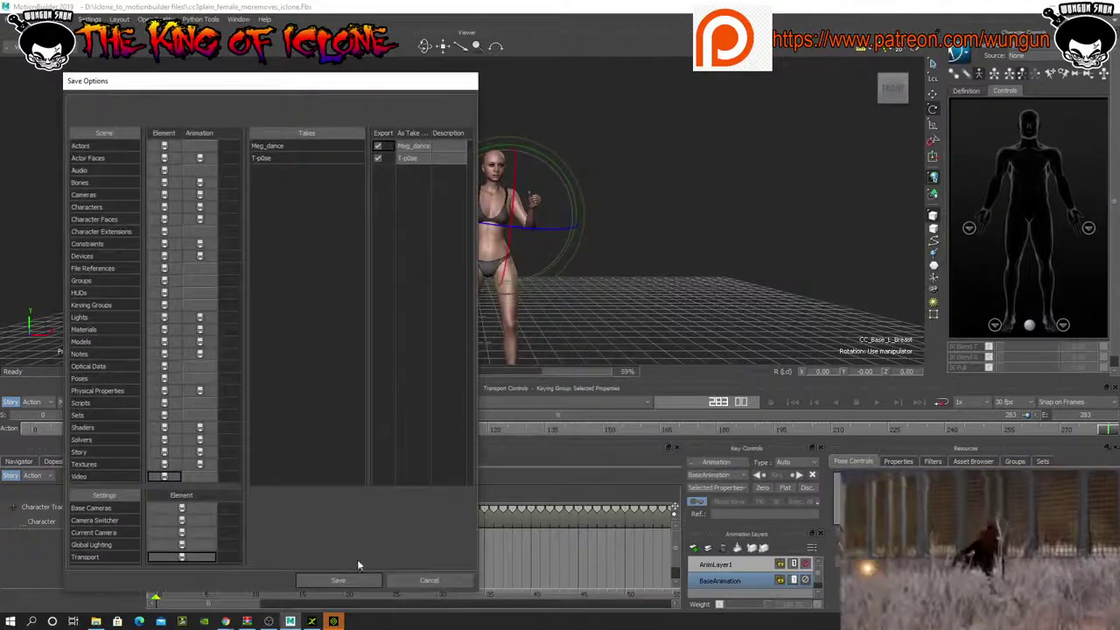
left_click(343, 580)
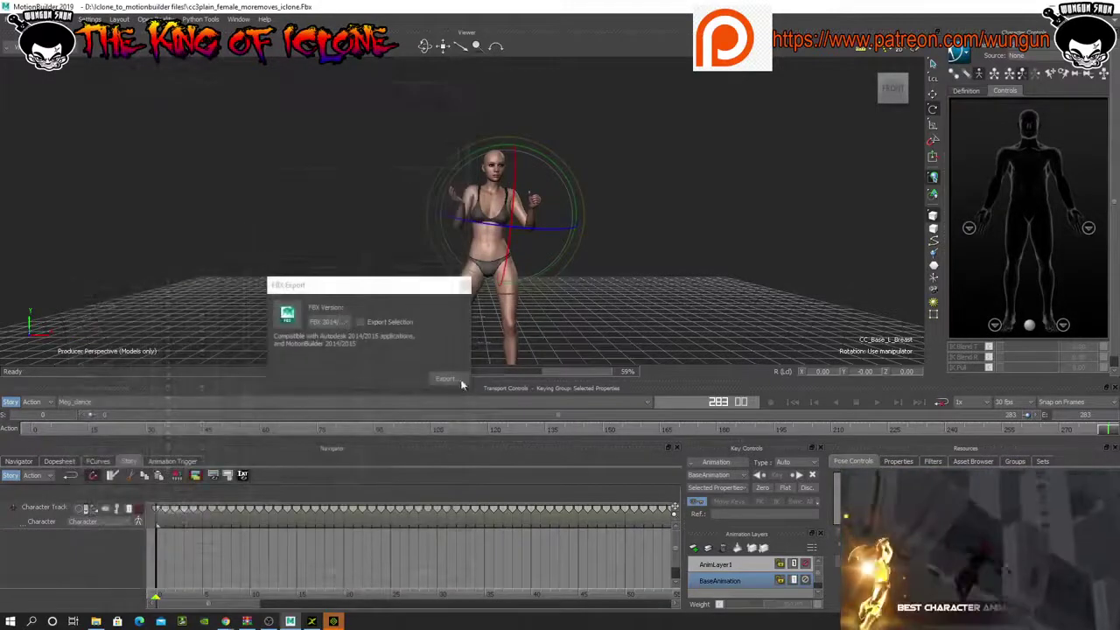
- Switch to 3DXchange and open the cc3plain_female_moremoves_iclone FBX file, discarding the current data without exporting it
left_click(313, 622)
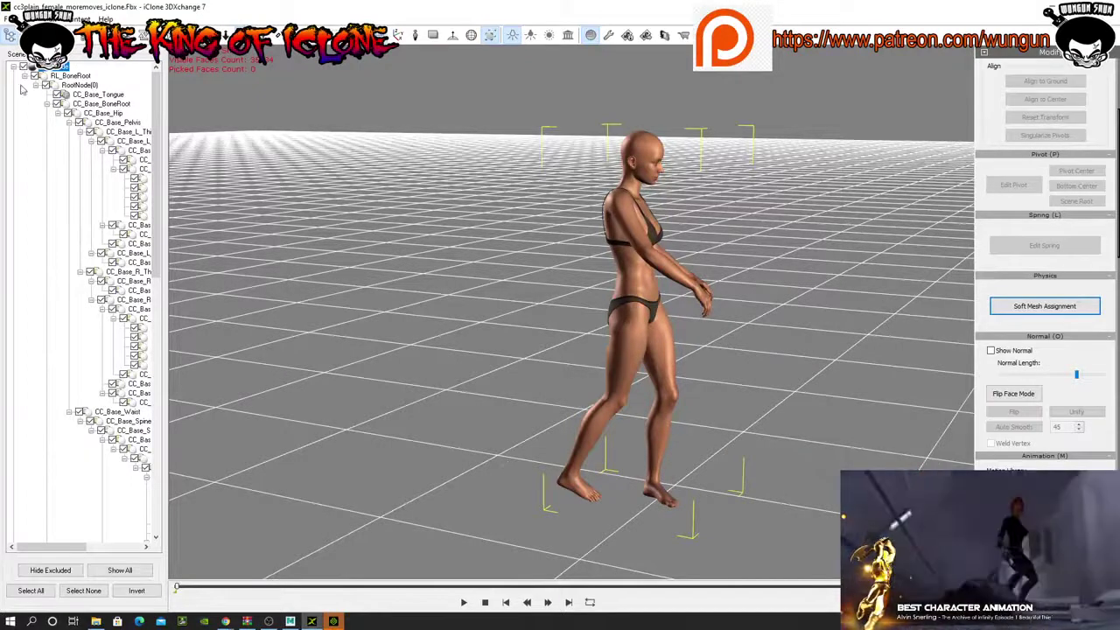
left_click(11, 35)
scroll(568, 297, "down", 9)
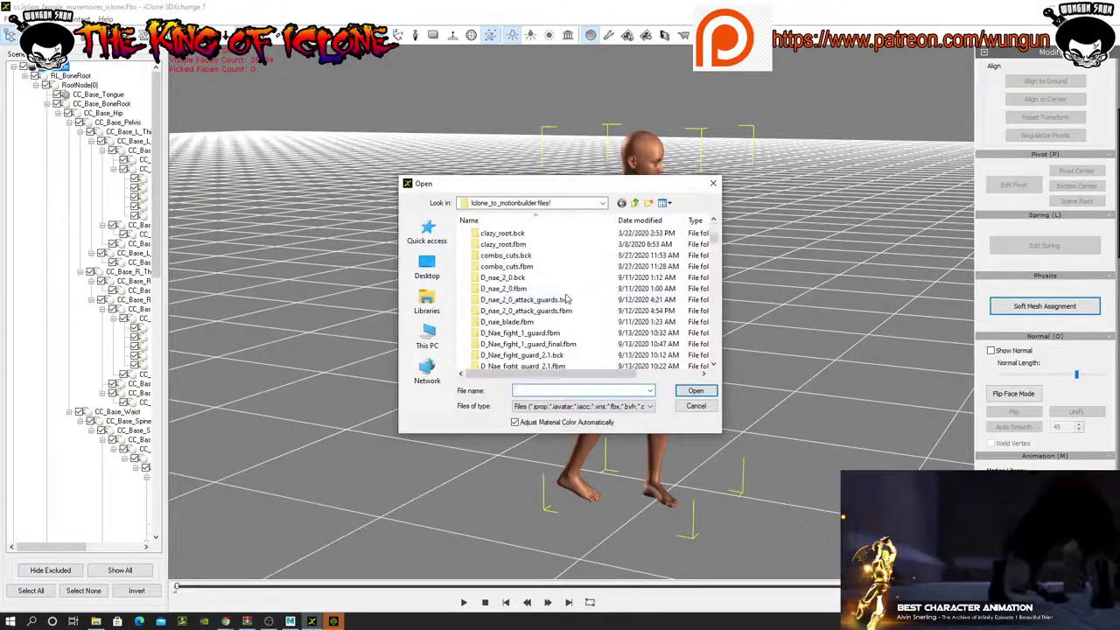
scroll(569, 335, "down", 15)
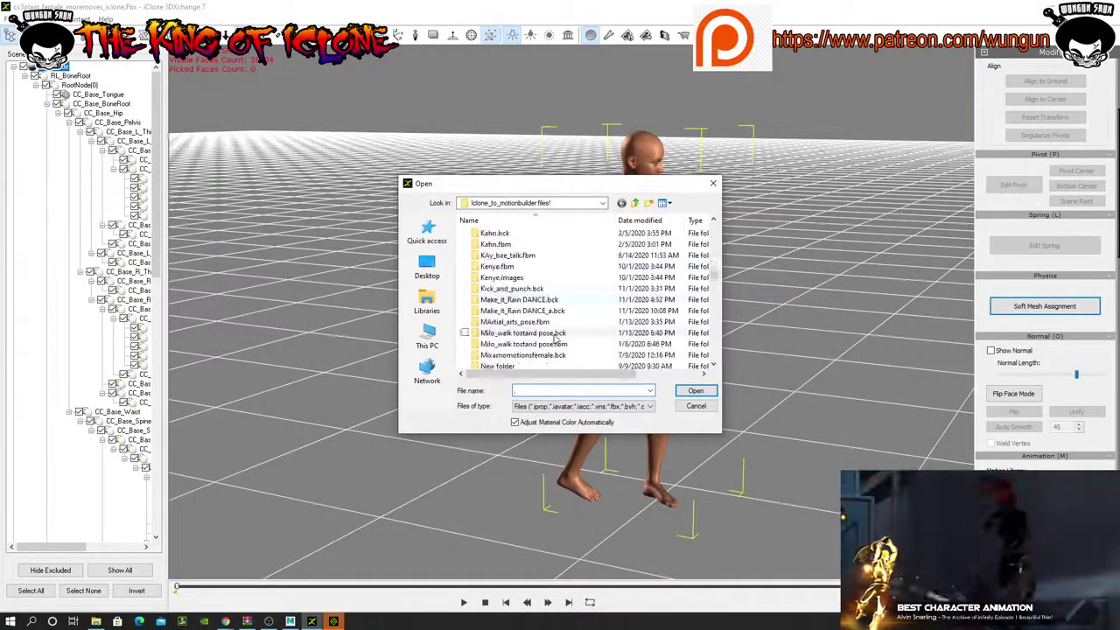
scroll(553, 341, "up", 20)
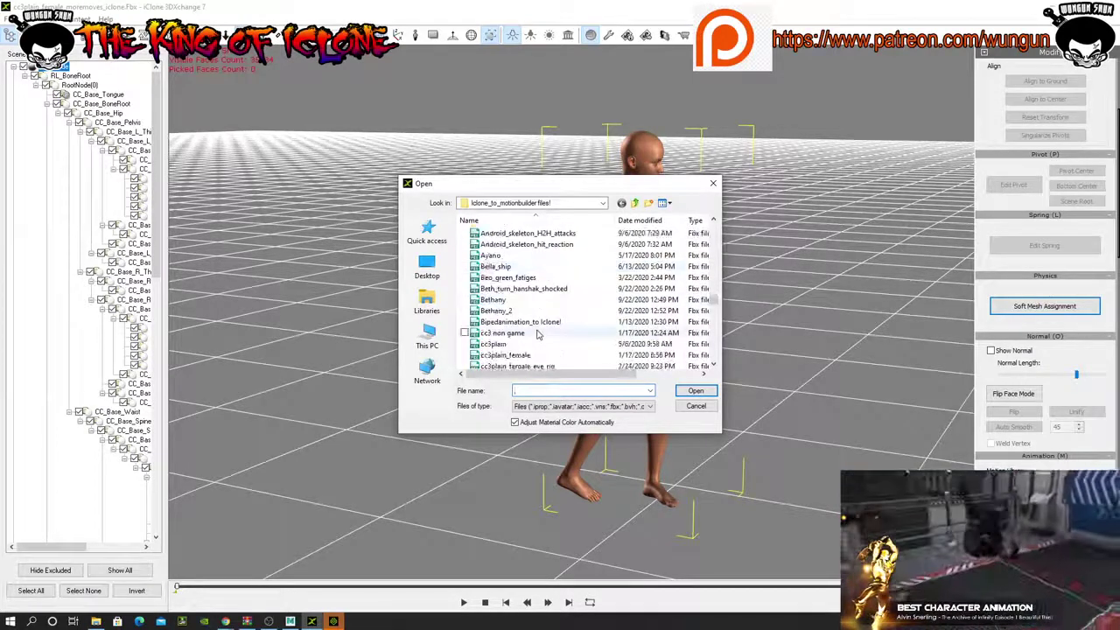
scroll(544, 322, "down", 2)
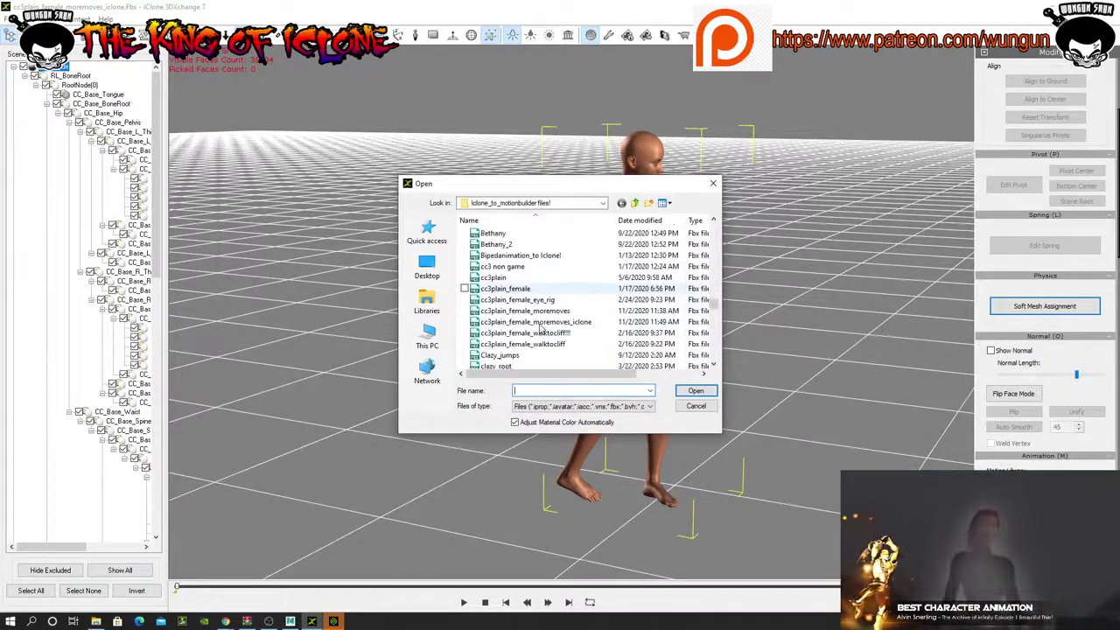
double_click(550, 323)
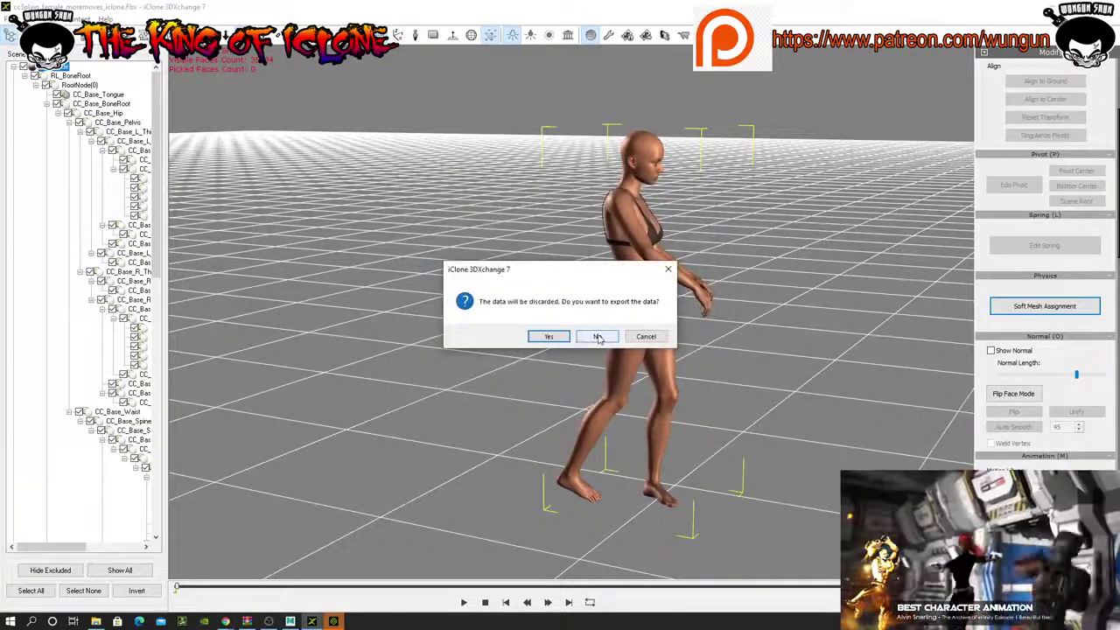
left_click(598, 337)
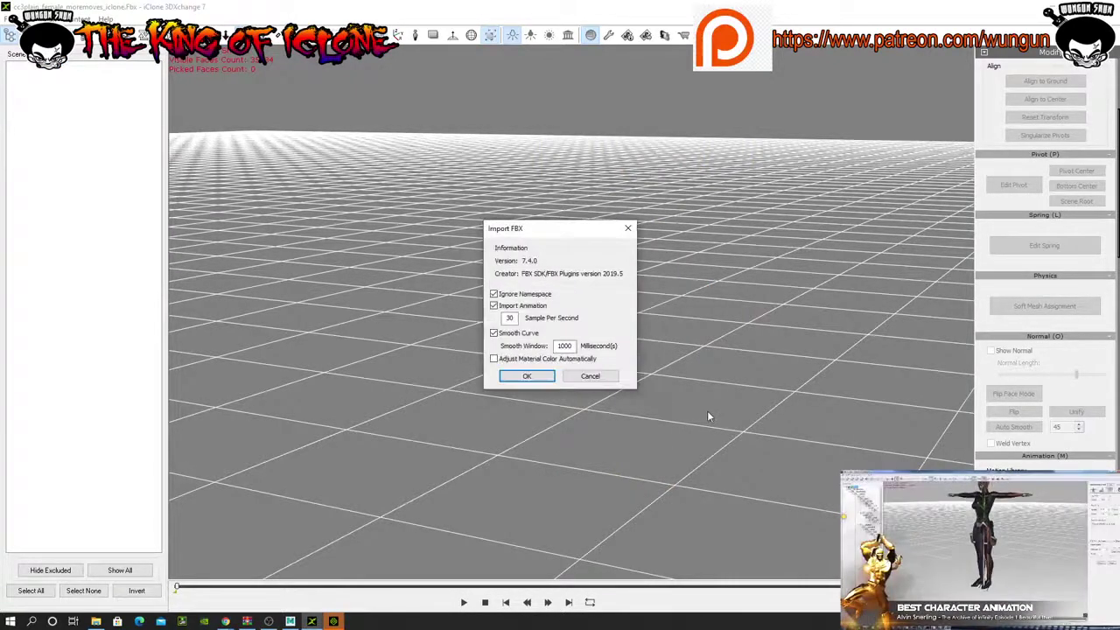
- Import the FBX with animation at 30 samples per second and convert it to a non-standard character with the CC_G3Character profile
left_click(525, 375)
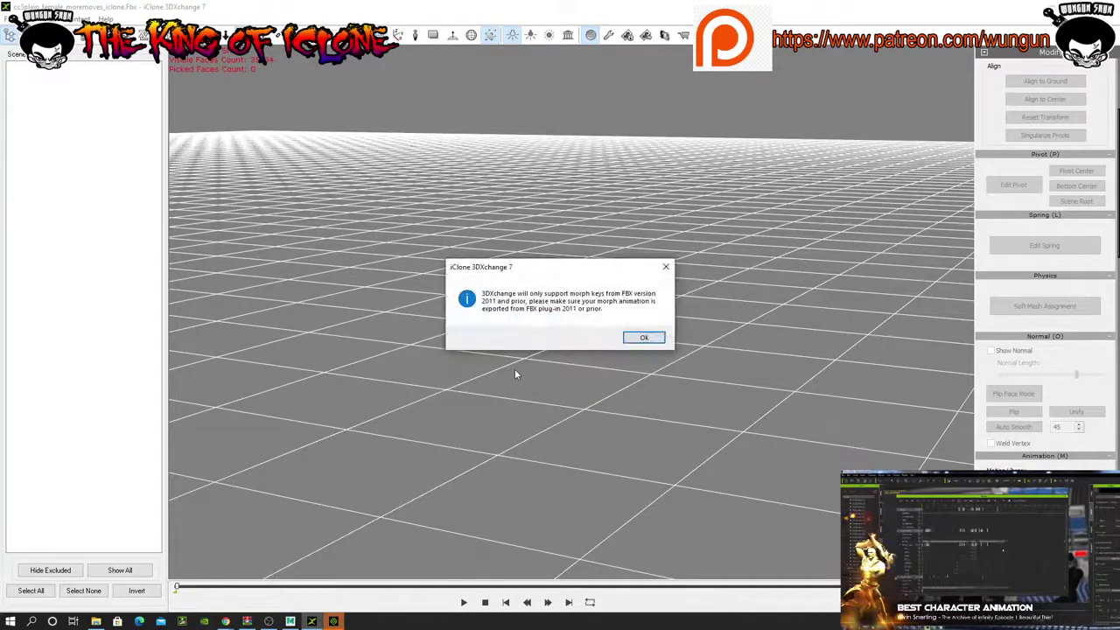
left_click(642, 336)
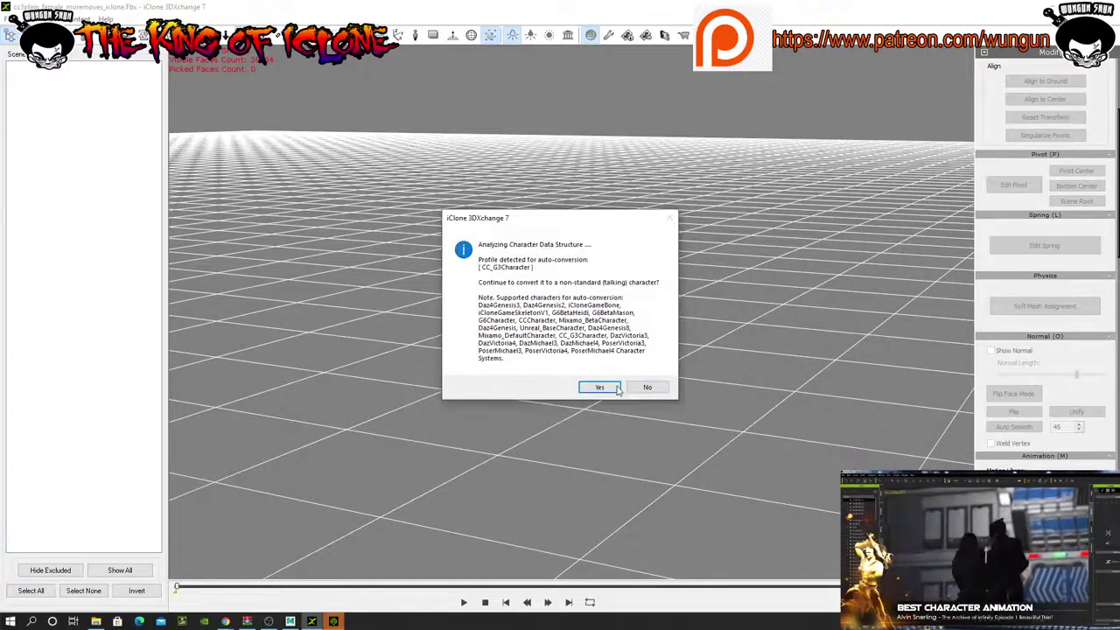
left_click(600, 387)
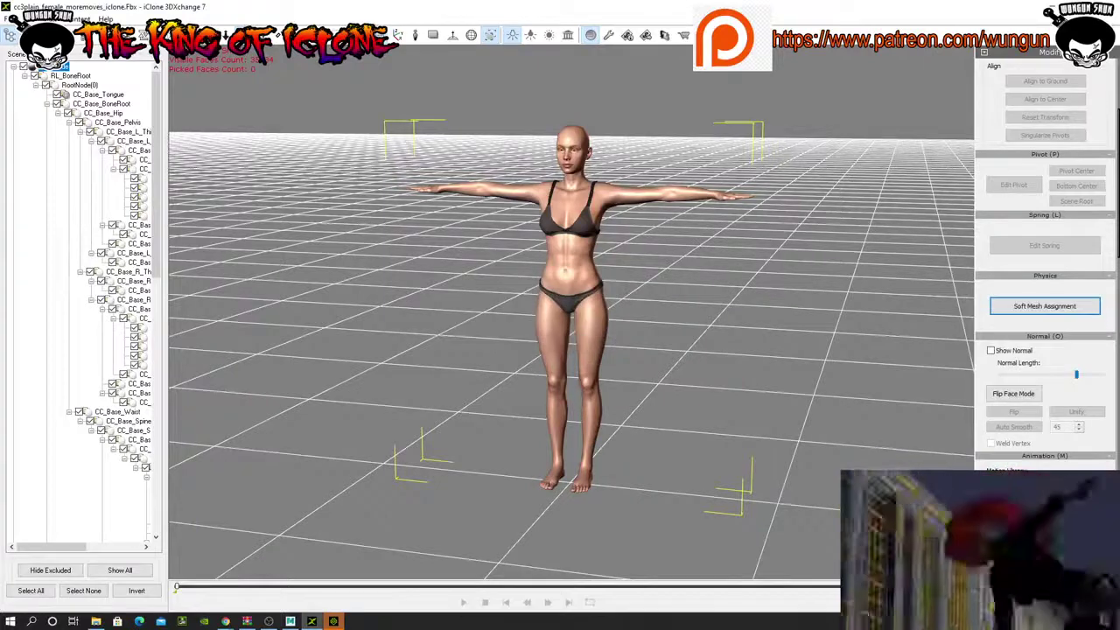
- Preview the first motion in the Motion Library and delete the second motion from the list
scroll(1041, 394, "down", 2)
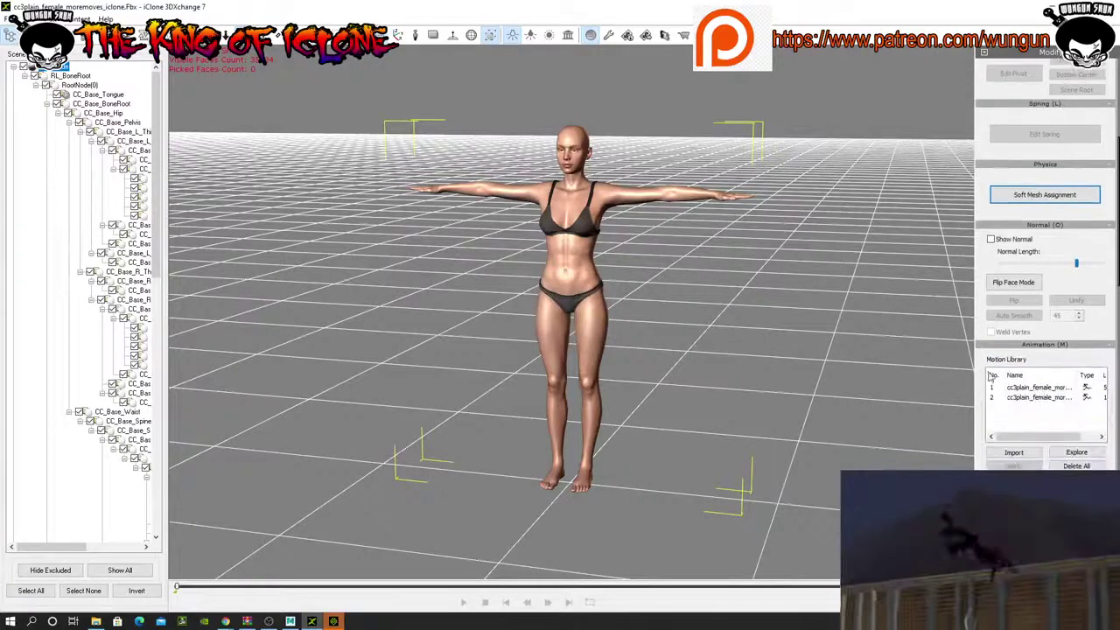
left_click(1040, 388)
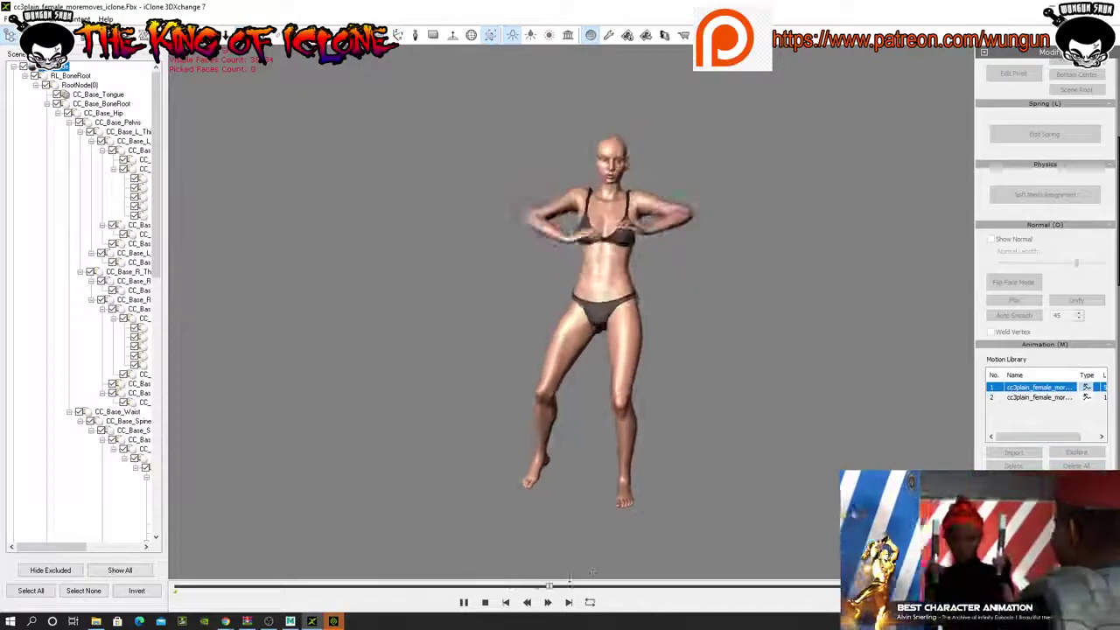
left_click(484, 602)
left_click(1039, 397)
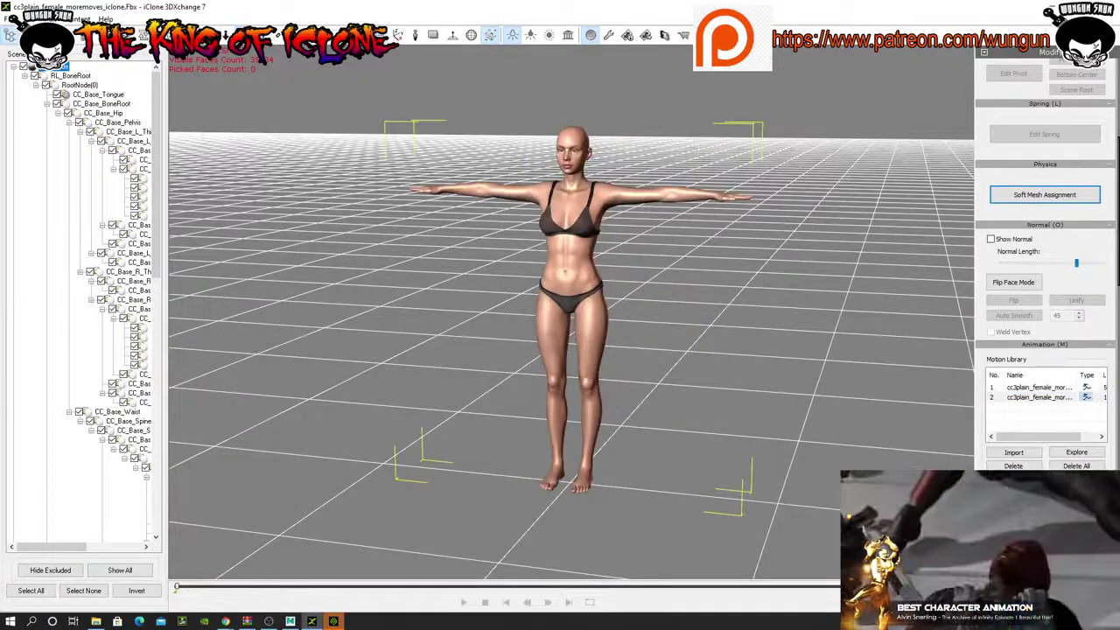
left_click(1024, 467)
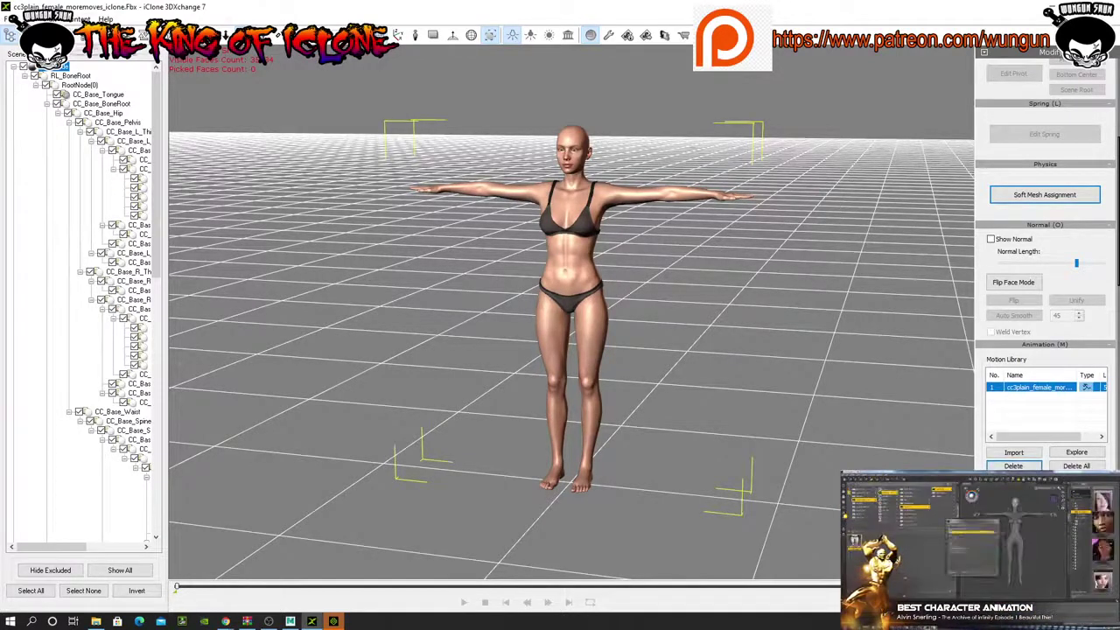
- Export the remaining motion for iClone 7 as an rlMotion into the custom Motion\Freemotions folder, without geometry
key("ctrl+e")
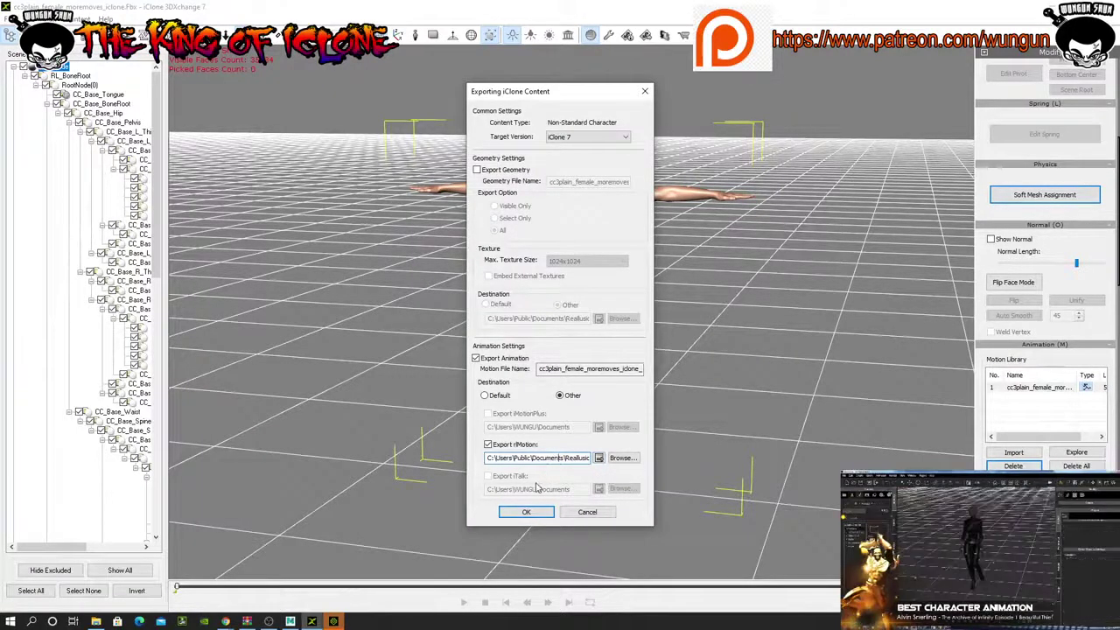
key("Right")
key("Right")
key("Right")
key("Right")
key("Right")
key("Right")
key("Right")
key("Right")
key("Right")
key("Right")
key("Right")
key("Right")
key("Right")
key("Right")
key("Right")
key("Right")
key("Right")
key("Right")
key("Right")
key("Right")
key("Right")
key("Right")
key("Right")
key("Right")
key("Right")
key("Right")
key("Right")
key("Right")
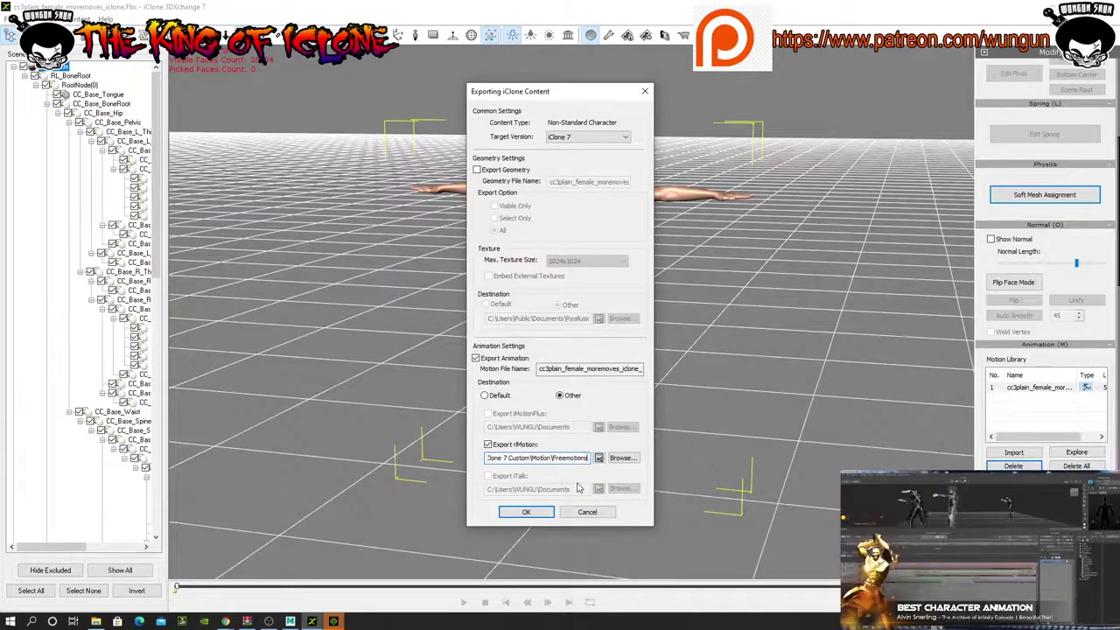
left_click(526, 512)
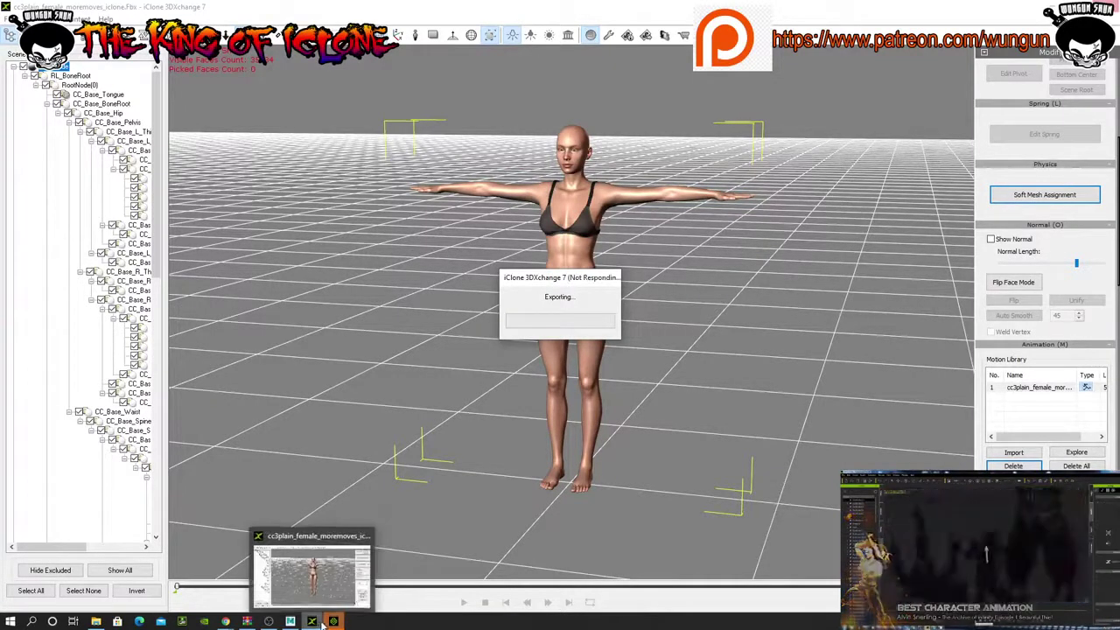
mouse_move(334, 621)
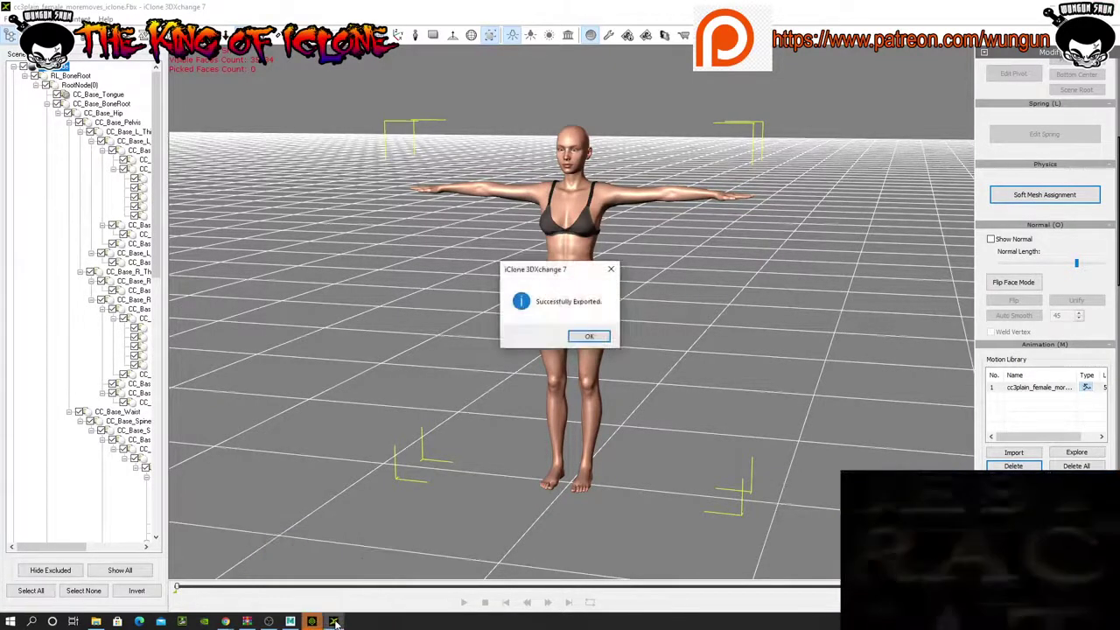
left_click(589, 336)
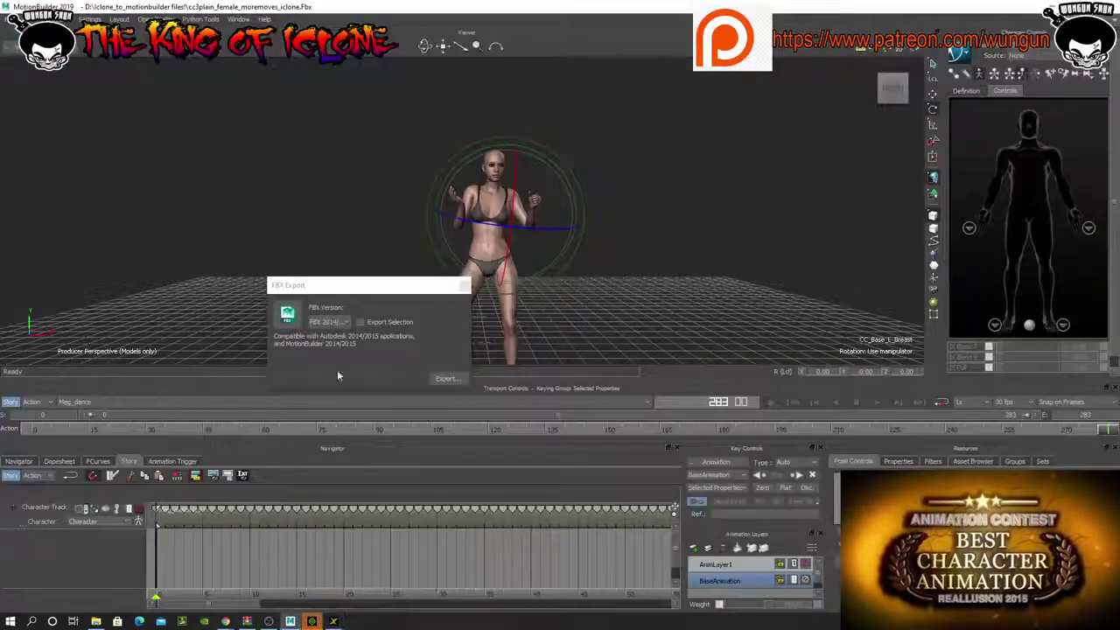
- Switch to iClone and open the VAmpire_dance project
left_click(316, 623)
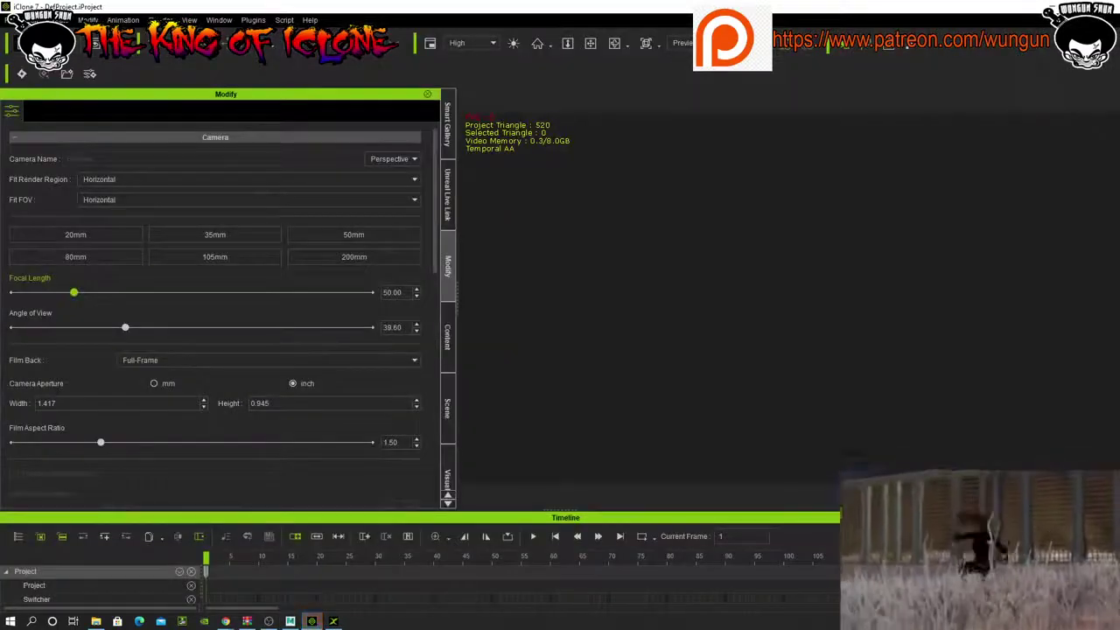
left_click(42, 43)
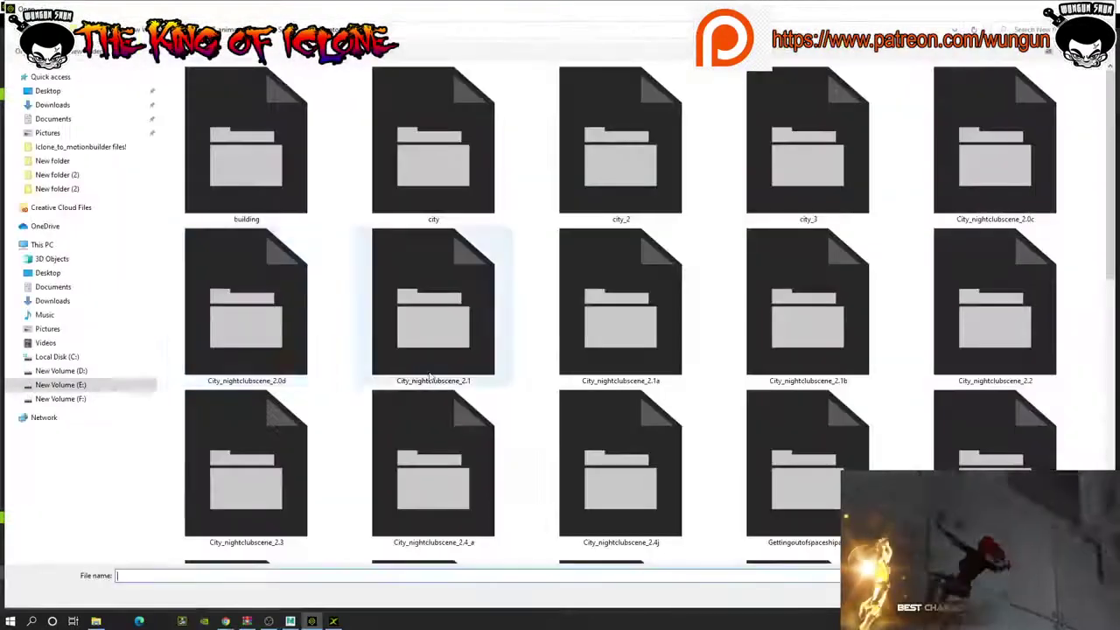
scroll(407, 368, "down", 10)
left_click(622, 475)
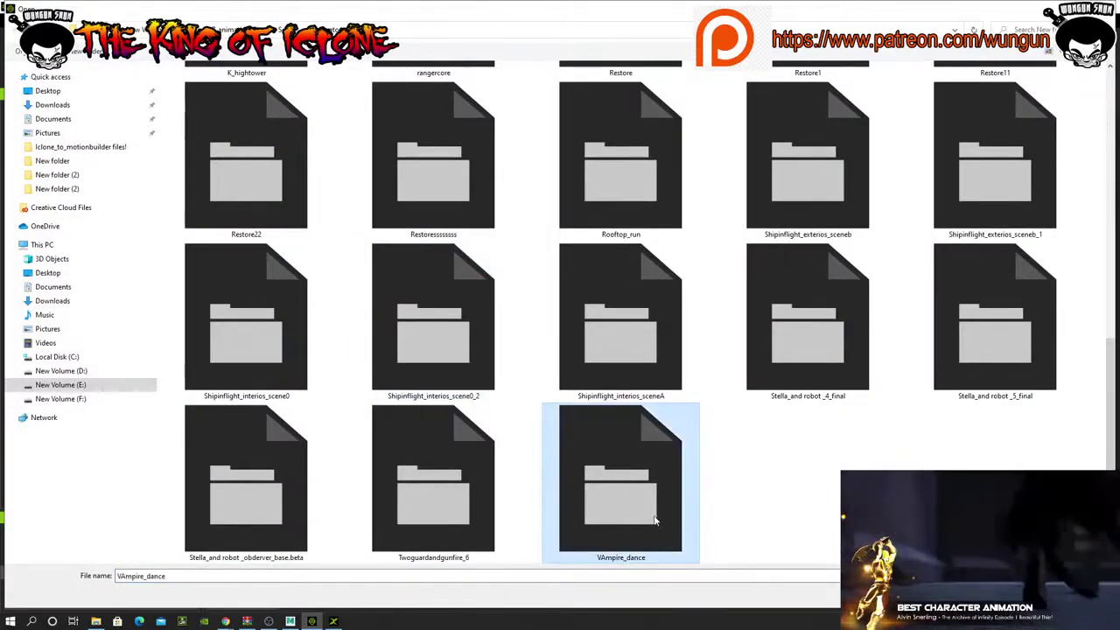
double_click(682, 499)
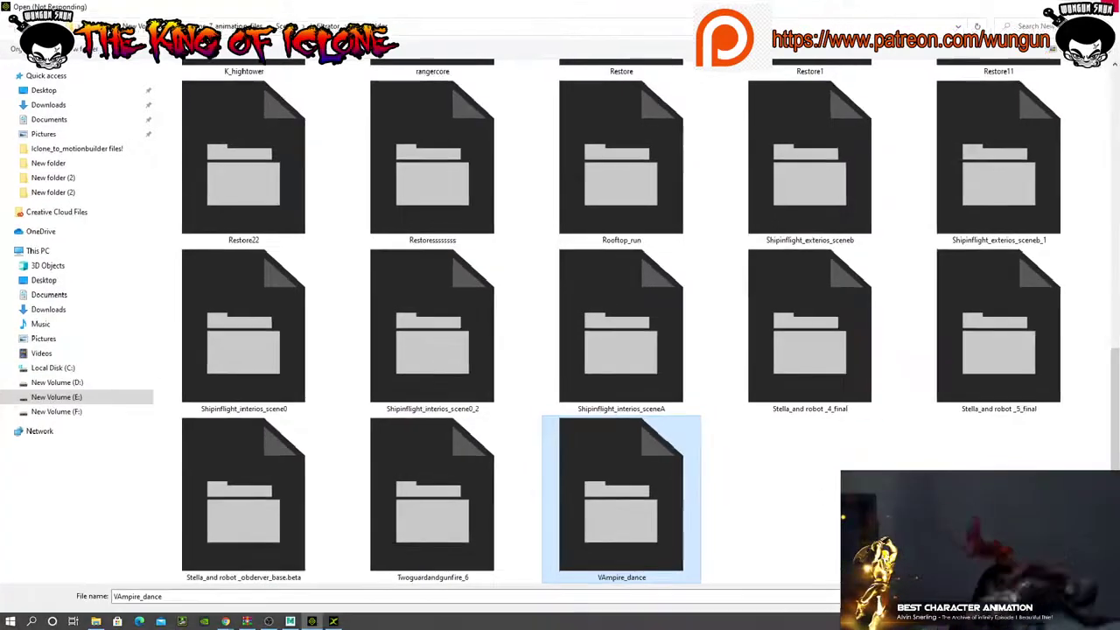
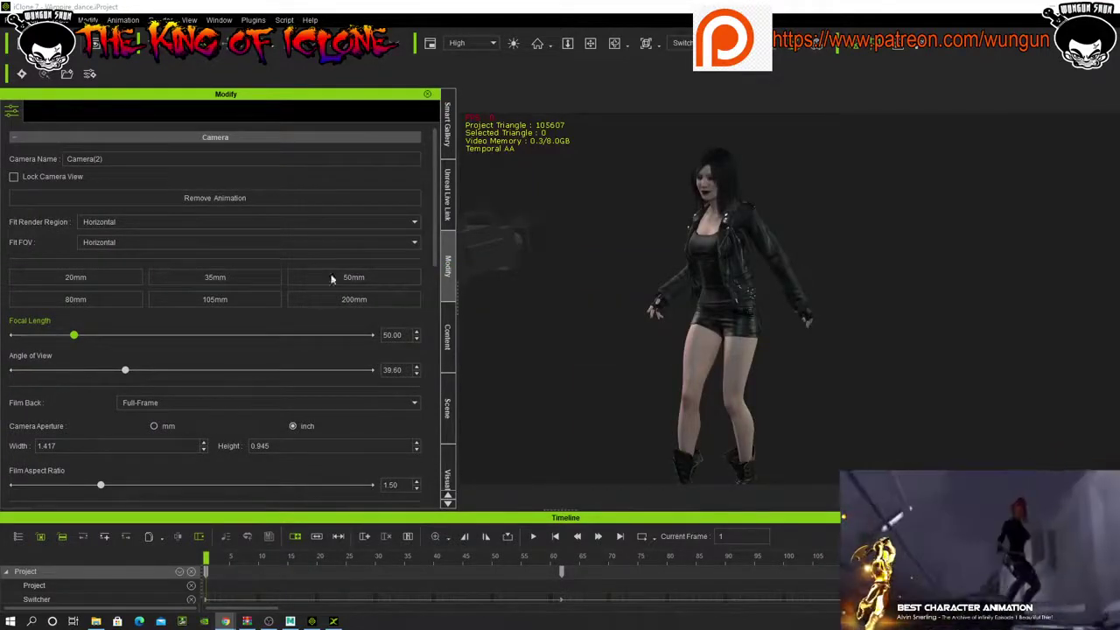
- Change the view to the Preview camera and remove the object animation from the CC3_Base_Plus avatar
left_click(681, 45)
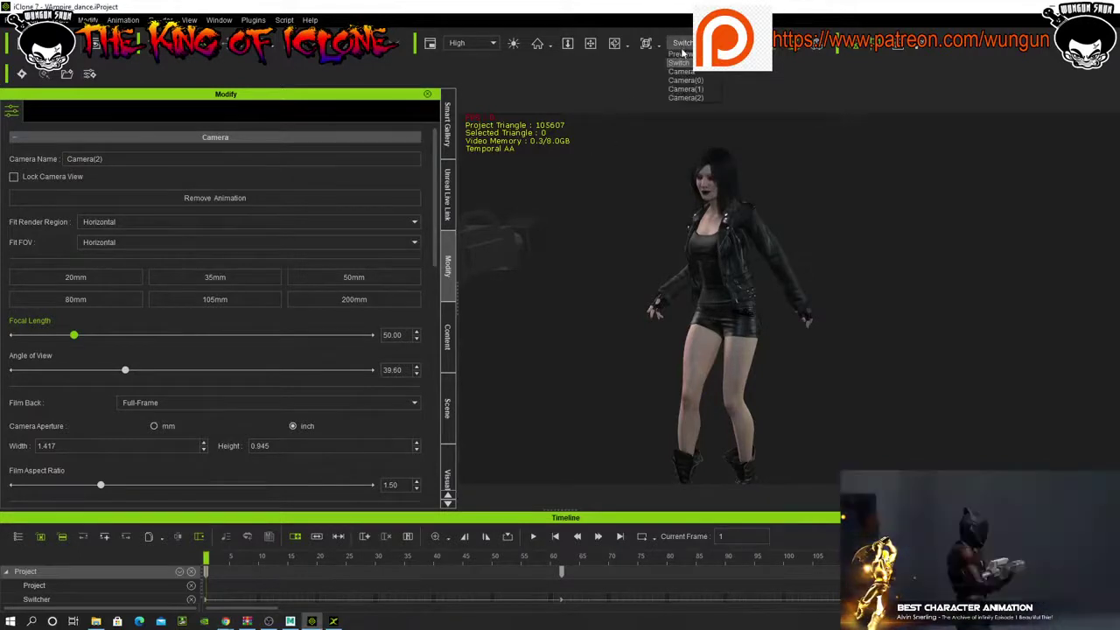
left_click(681, 59)
right_click_drag(689, 235, 692, 261)
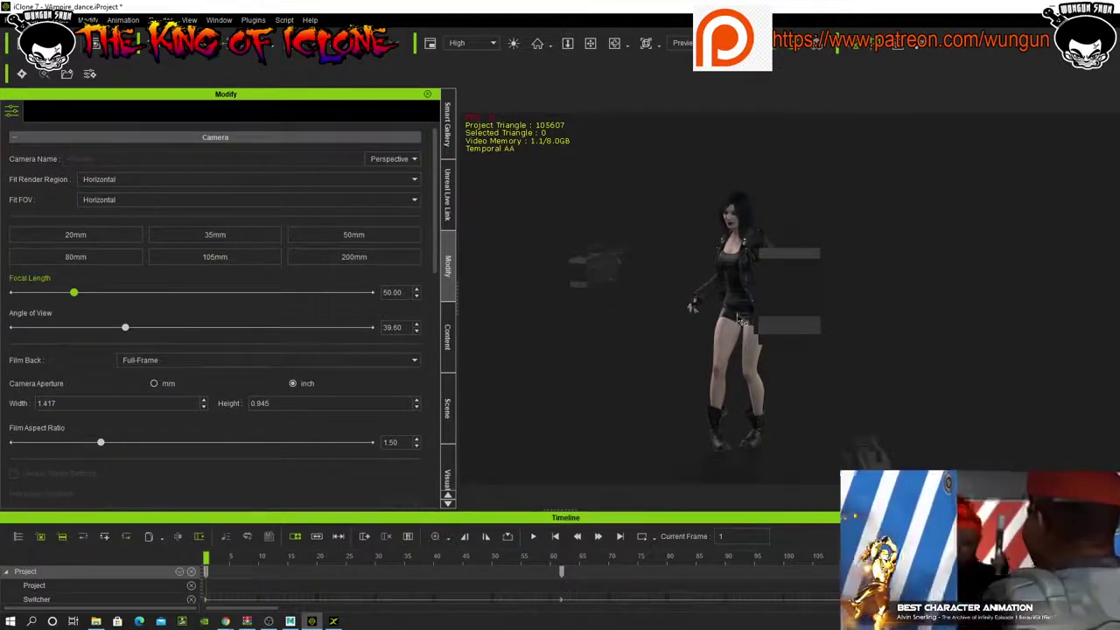
right_click(736, 316)
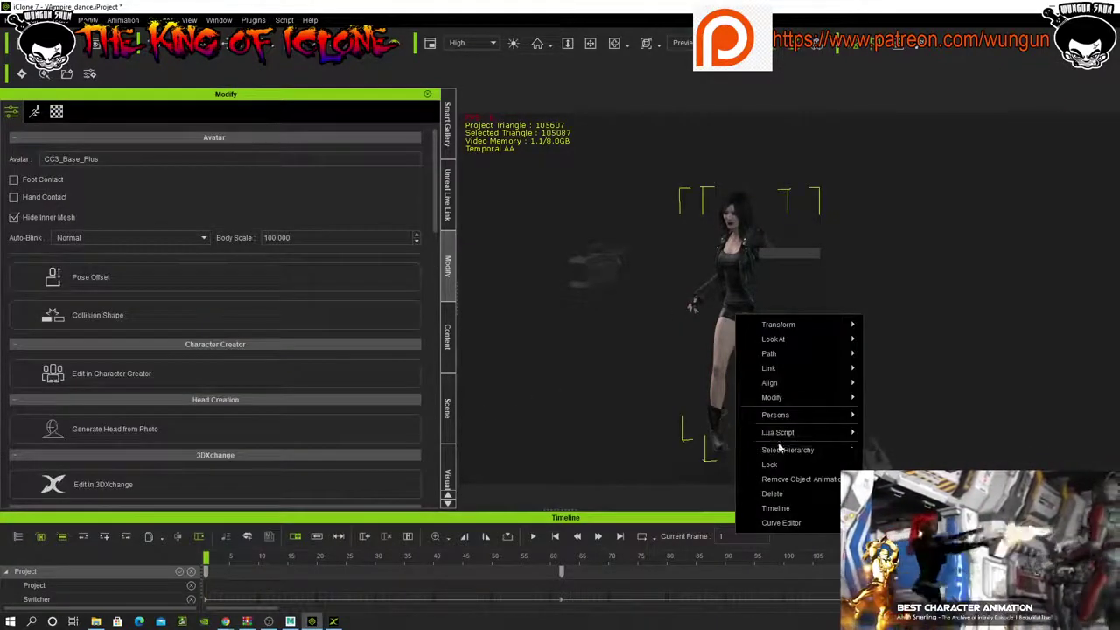
left_click(775, 480)
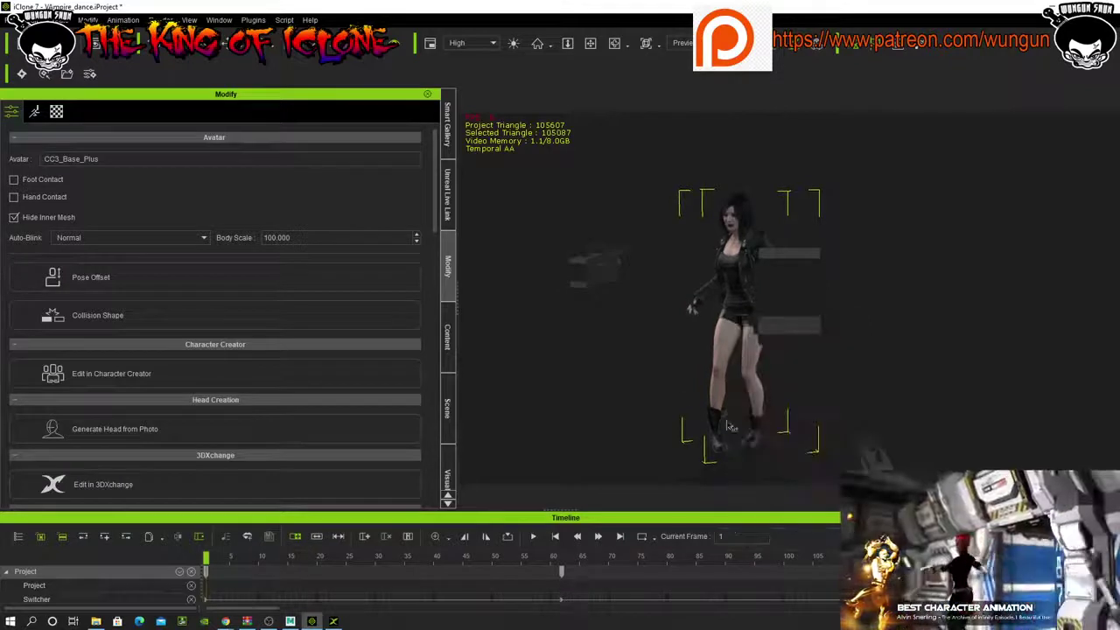
- Show the custom Freemotions motion folder in the content library and widen the Name column to read the full file names
left_click(447, 341)
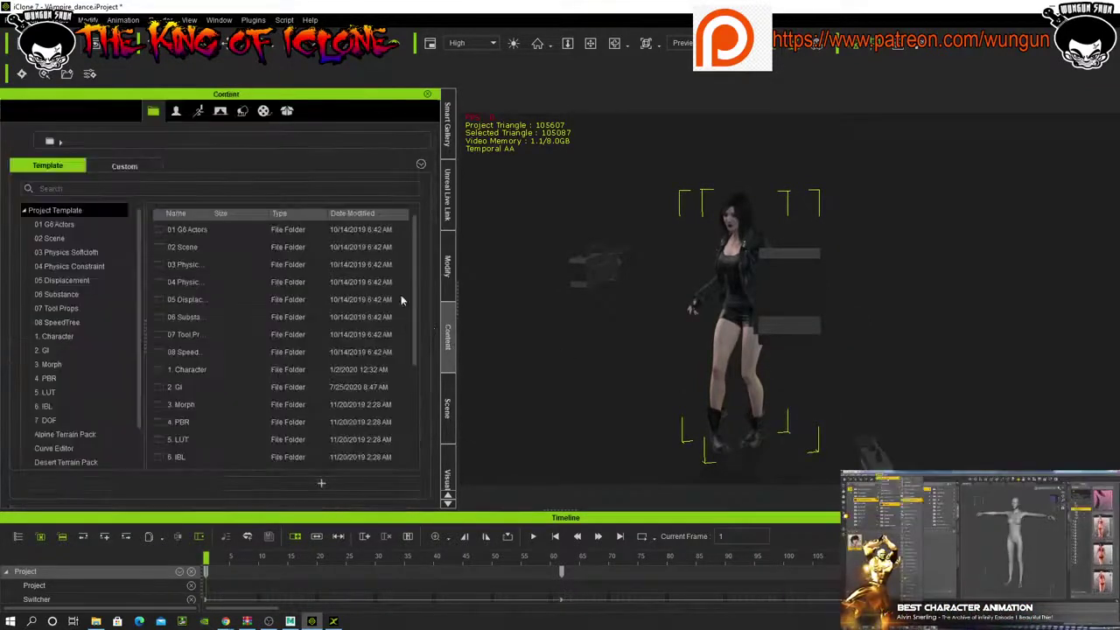
left_click(200, 112)
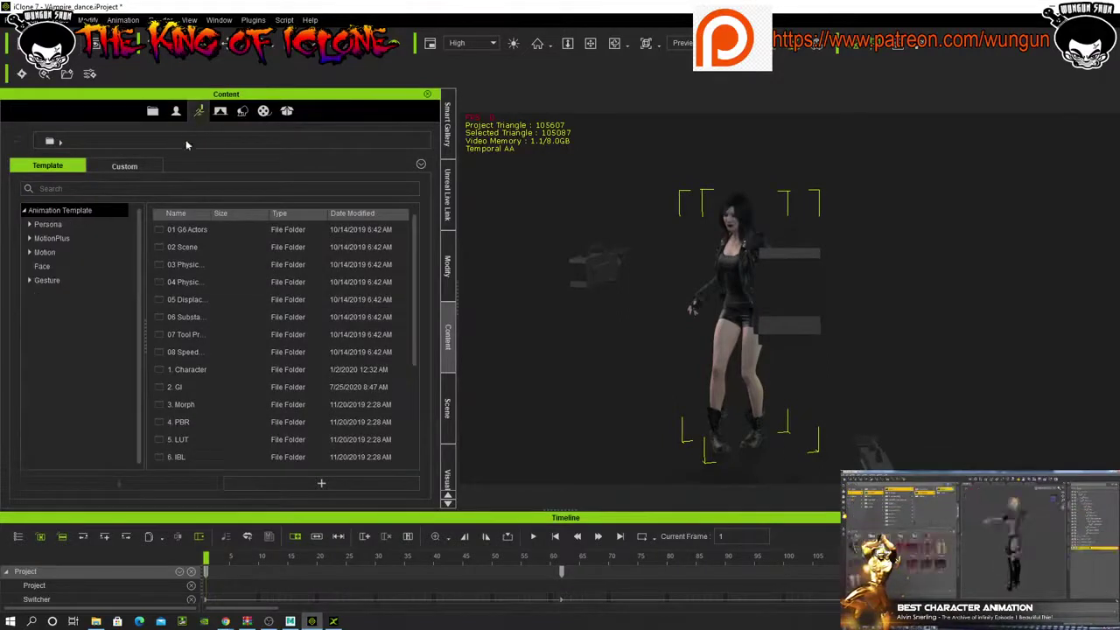
left_click(125, 165)
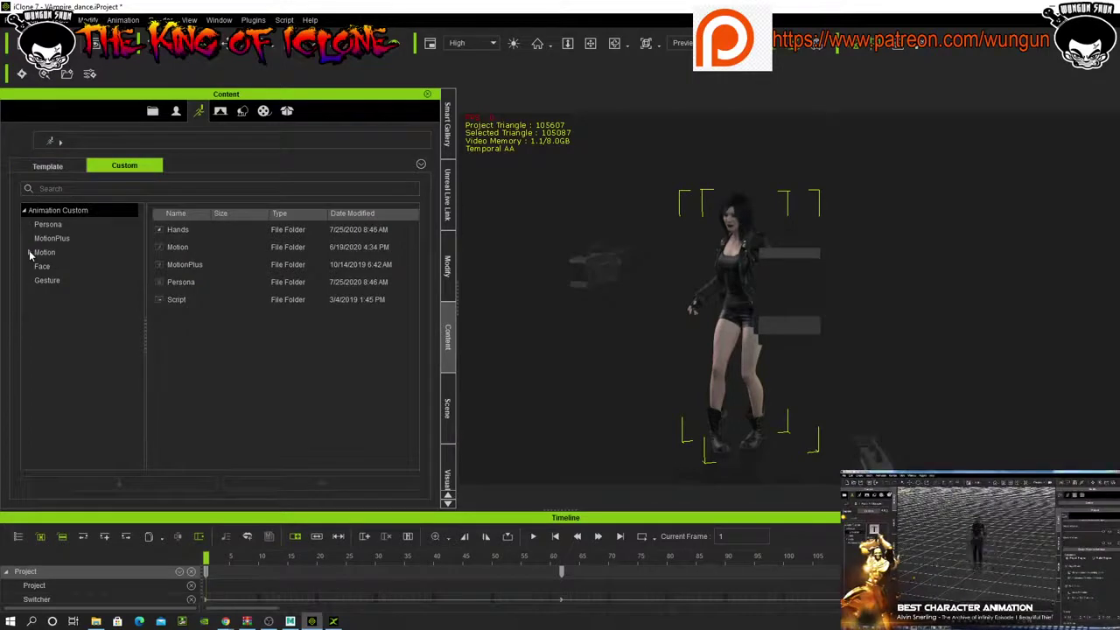
left_click(30, 253)
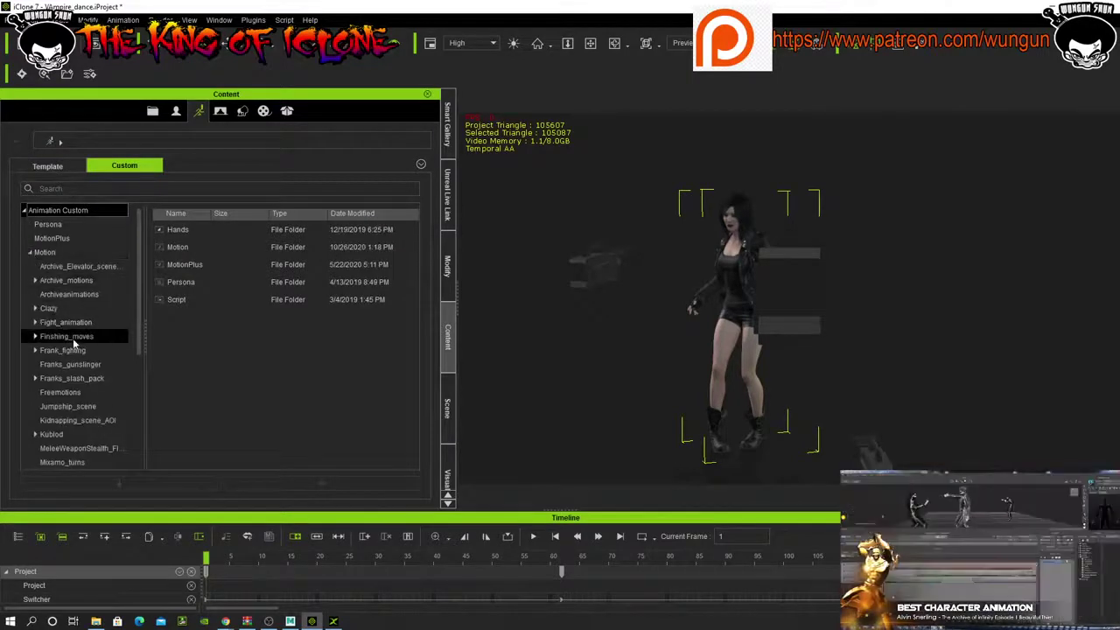
left_click(86, 399)
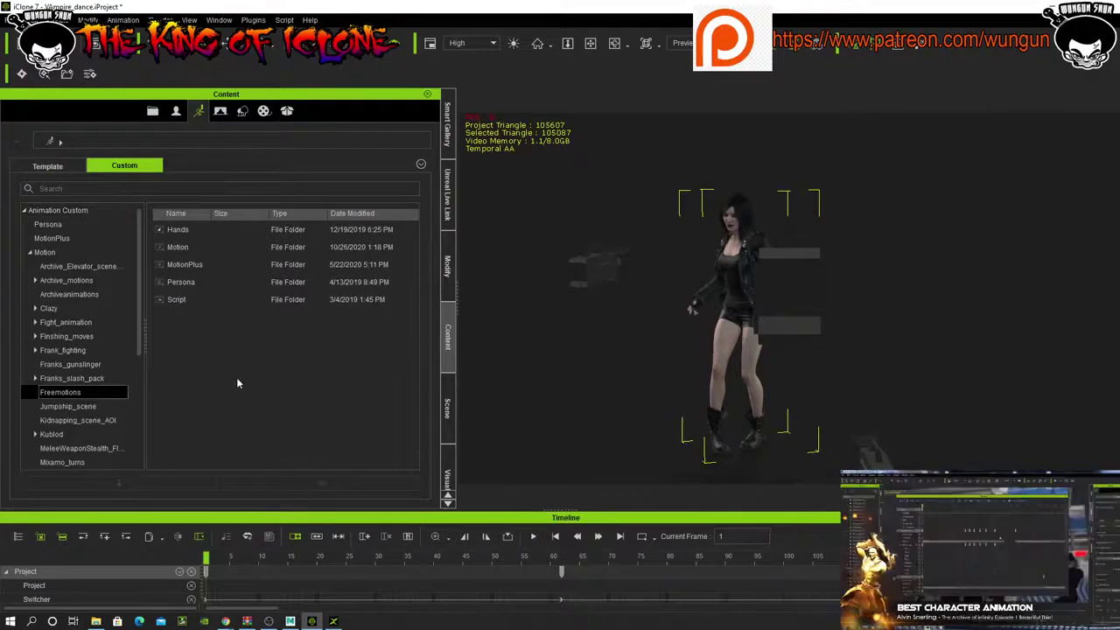
left_click(83, 394)
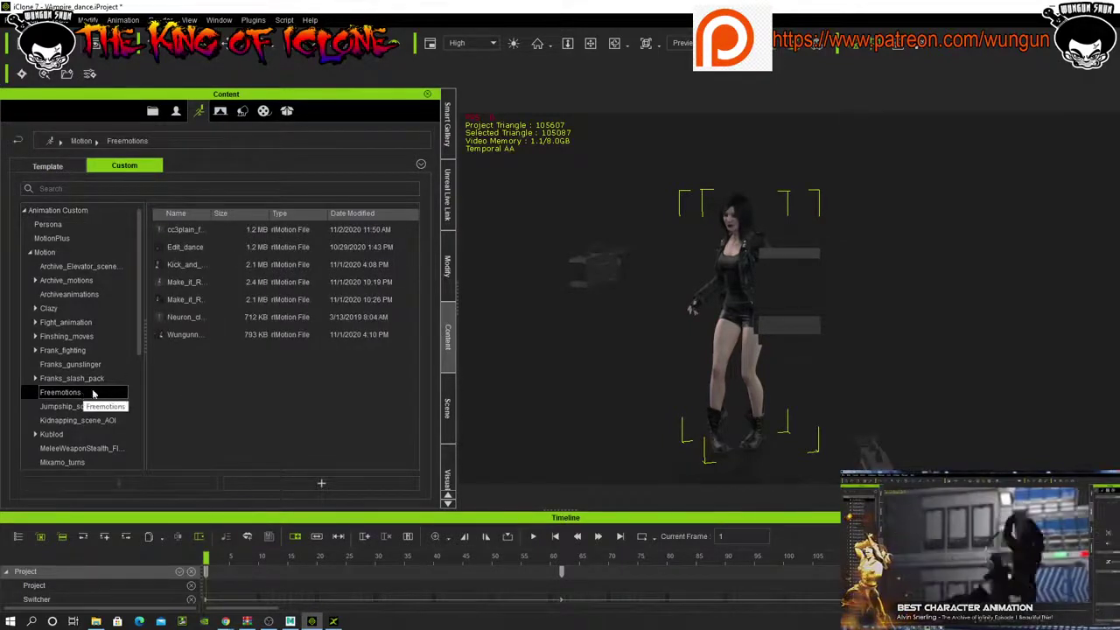
left_click_drag(210, 213, 330, 231)
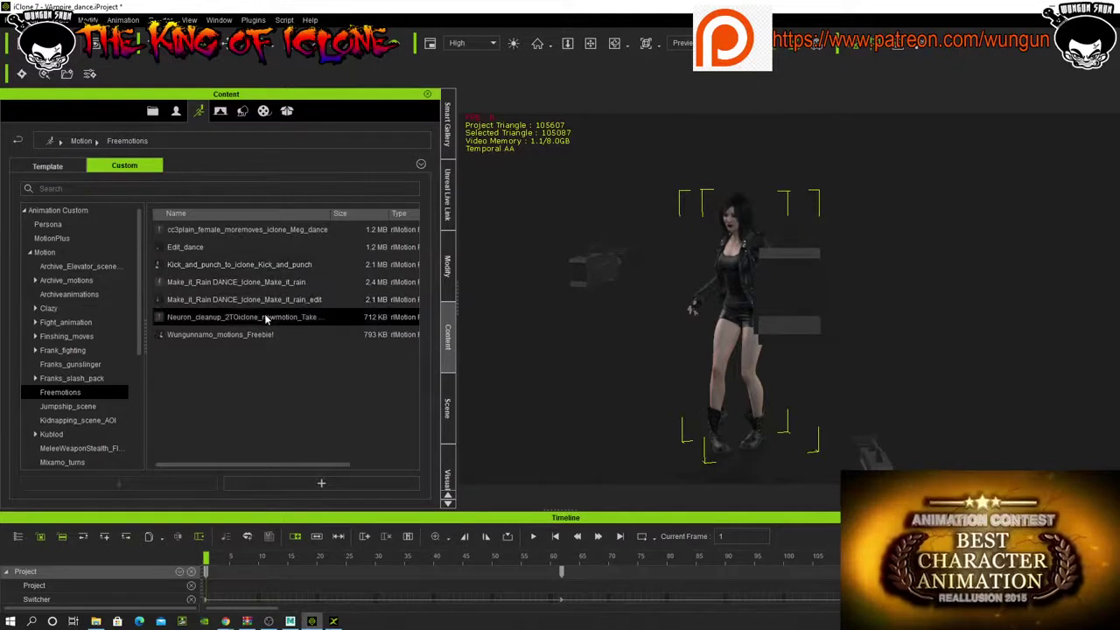
- Apply the cc3plain_female_moremoves_iclone_Meg_dance motion to the character, stop the playback and view her from the front
mouse_move(265, 326)
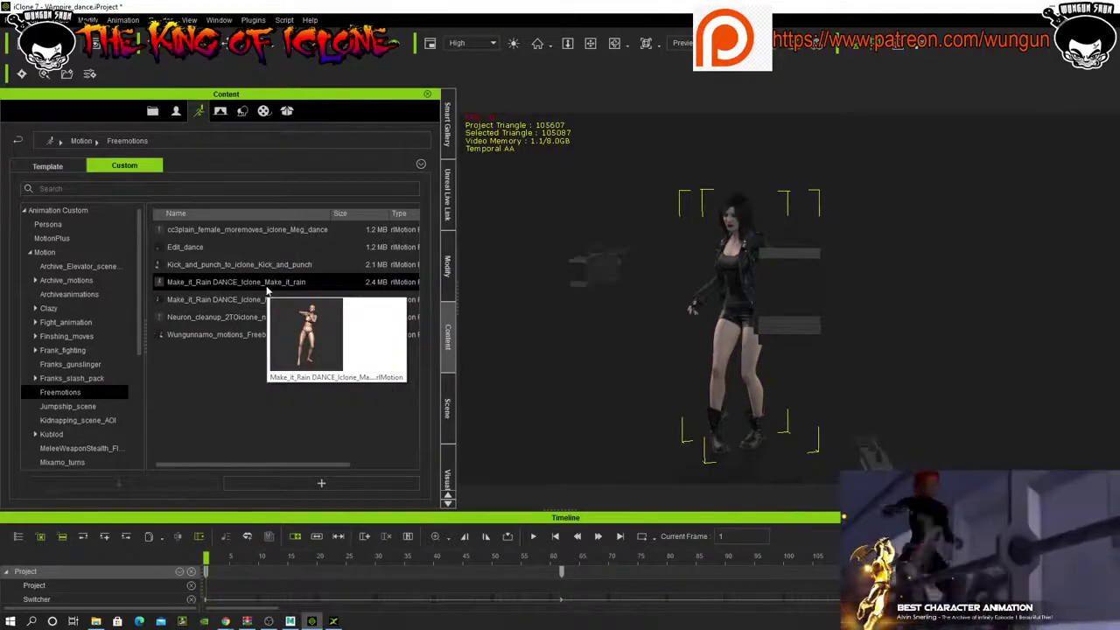
left_click(254, 232)
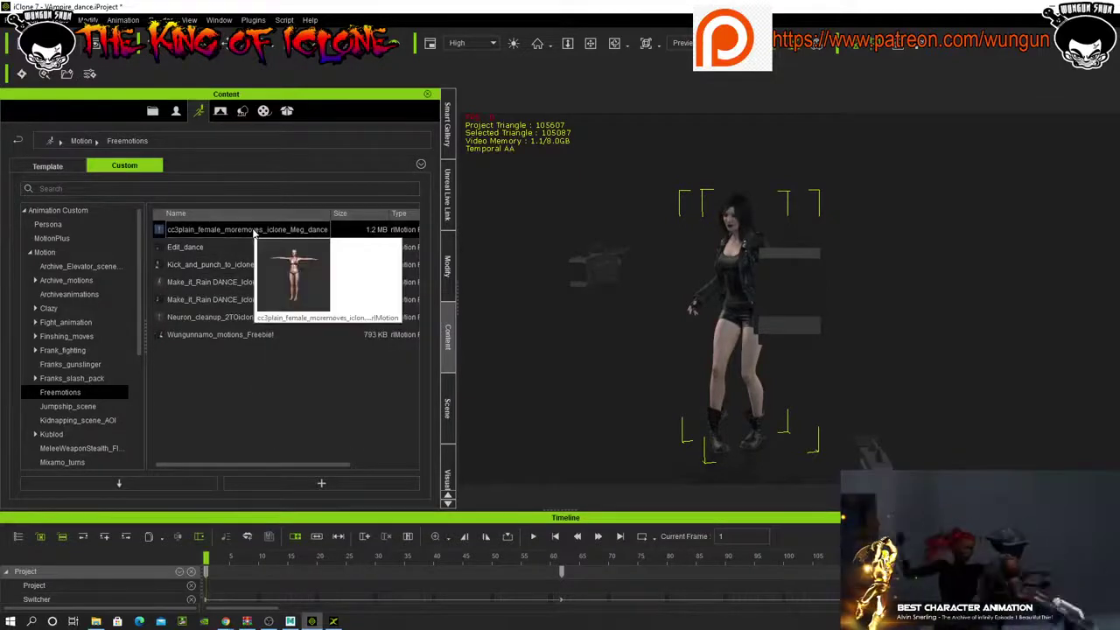
double_click(254, 232)
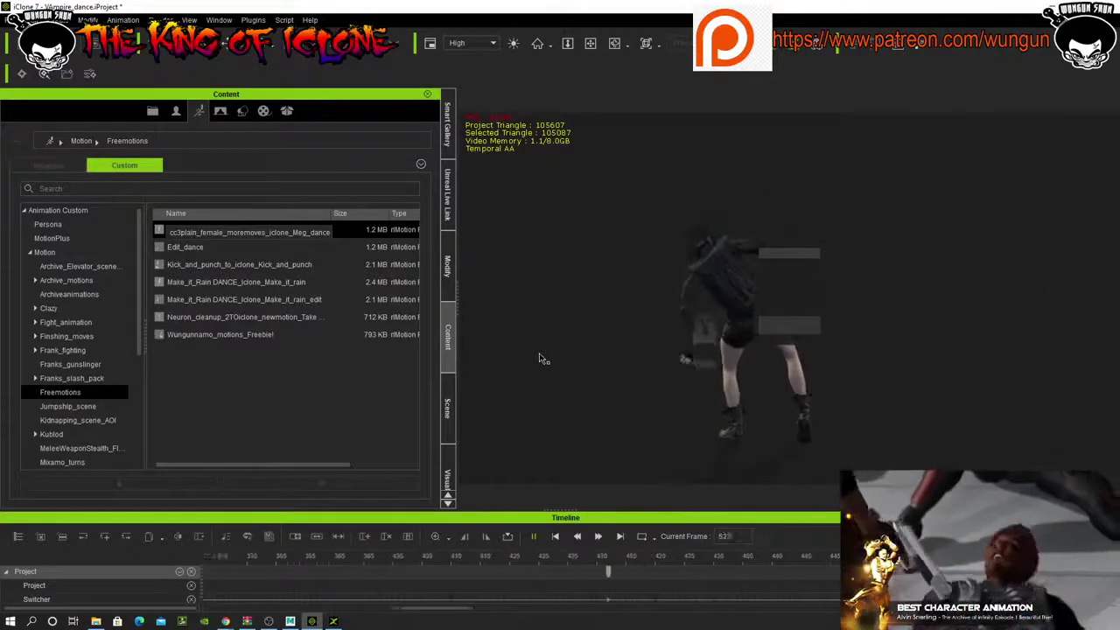
key("space")
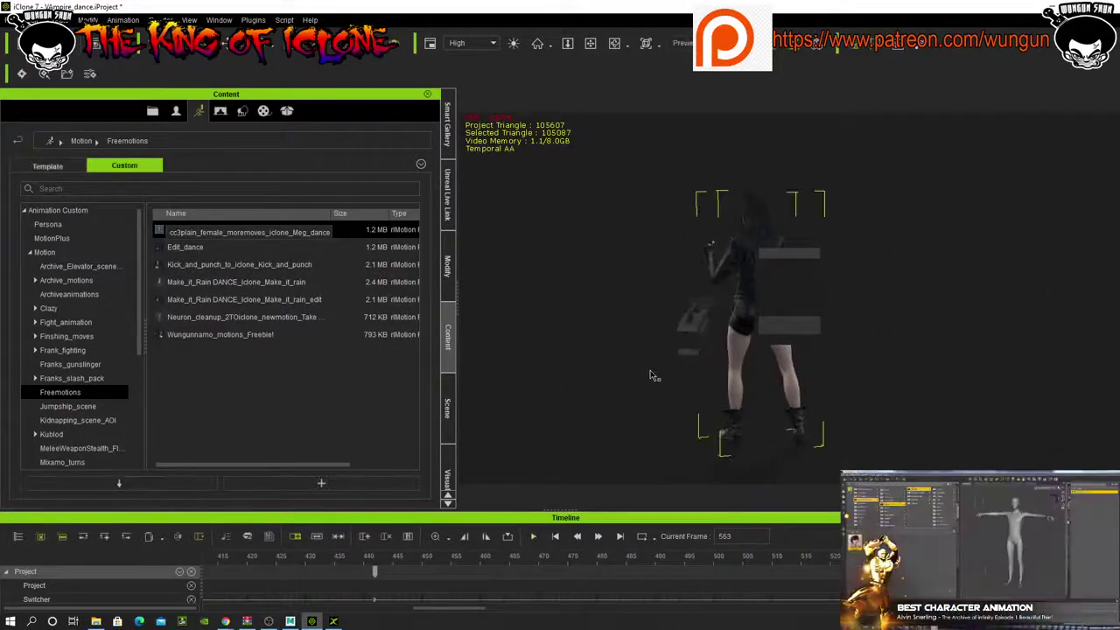
right_click_drag(693, 349, 738, 386, "alt")
scroll(738, 386, "up", 2)
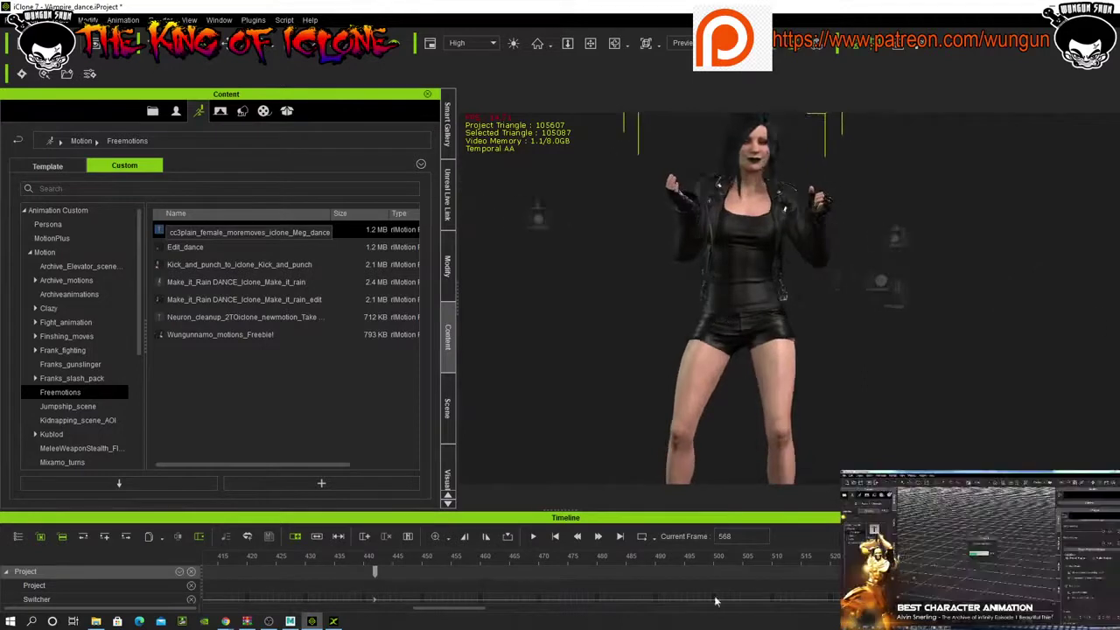
- Play the applied dance from the first frame and narrow the content library to enlarge the viewport
left_click(557, 537)
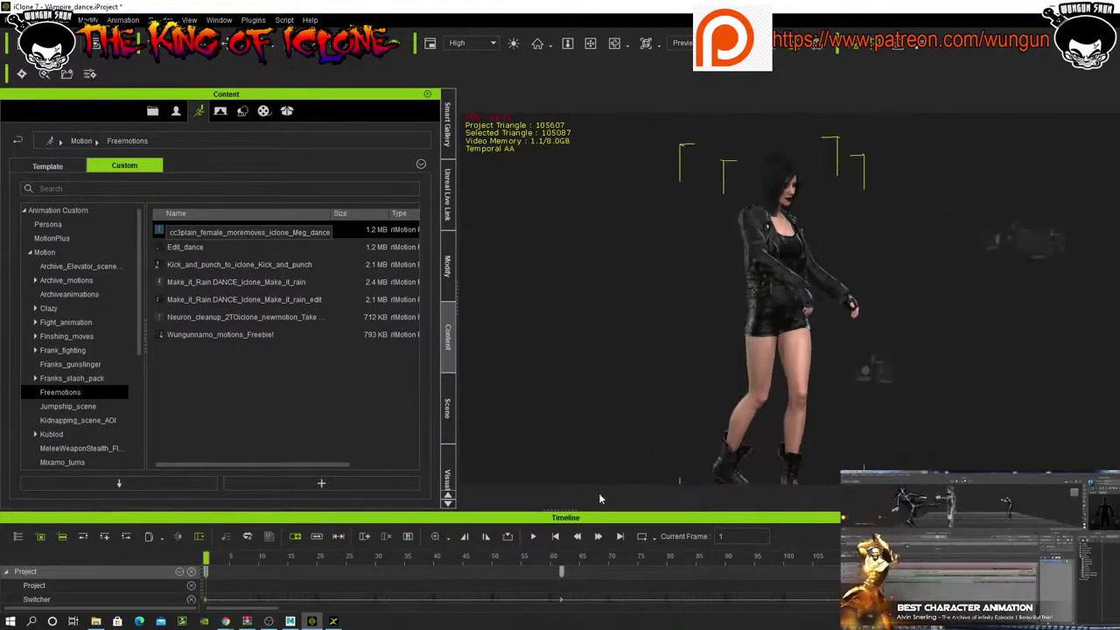
left_click(533, 535)
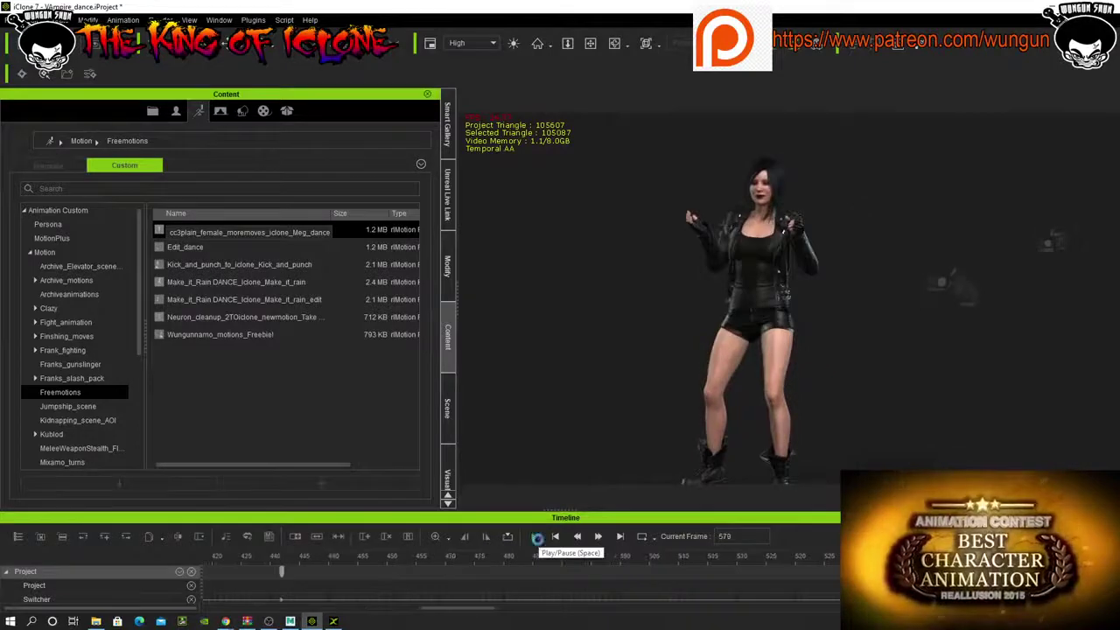
left_click(536, 538)
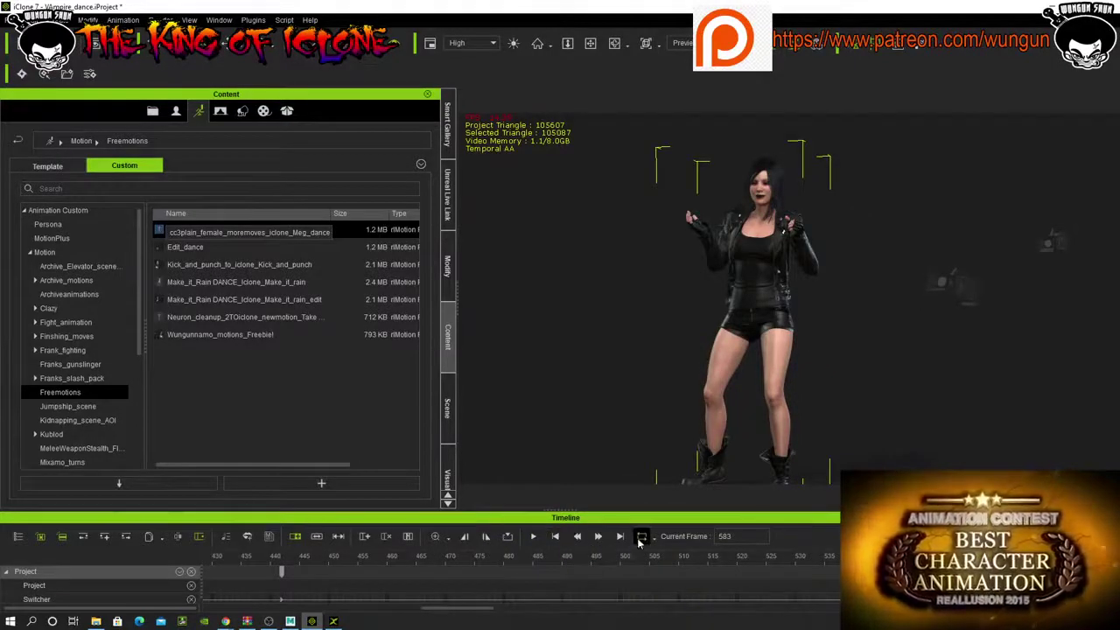
left_click(556, 538)
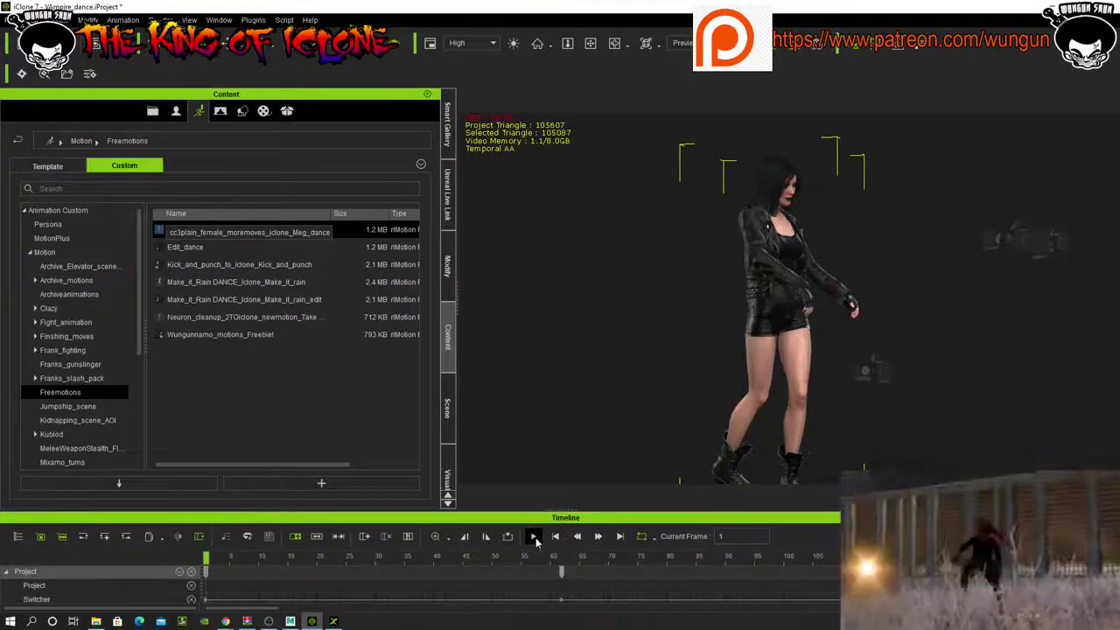
left_click(534, 537)
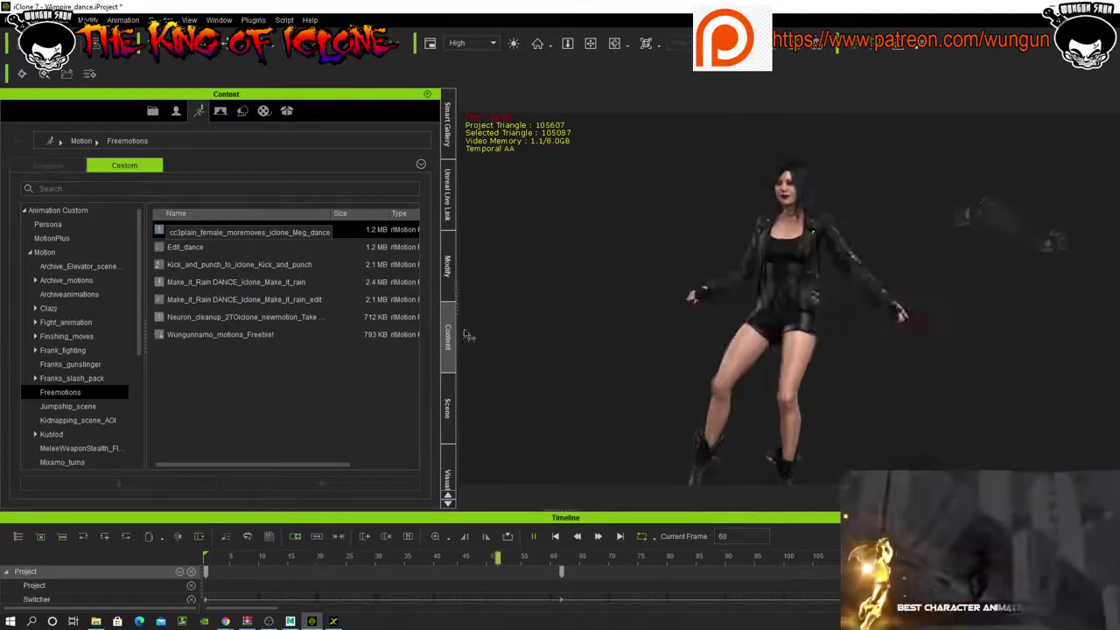
left_click_drag(456, 305, 275, 301)
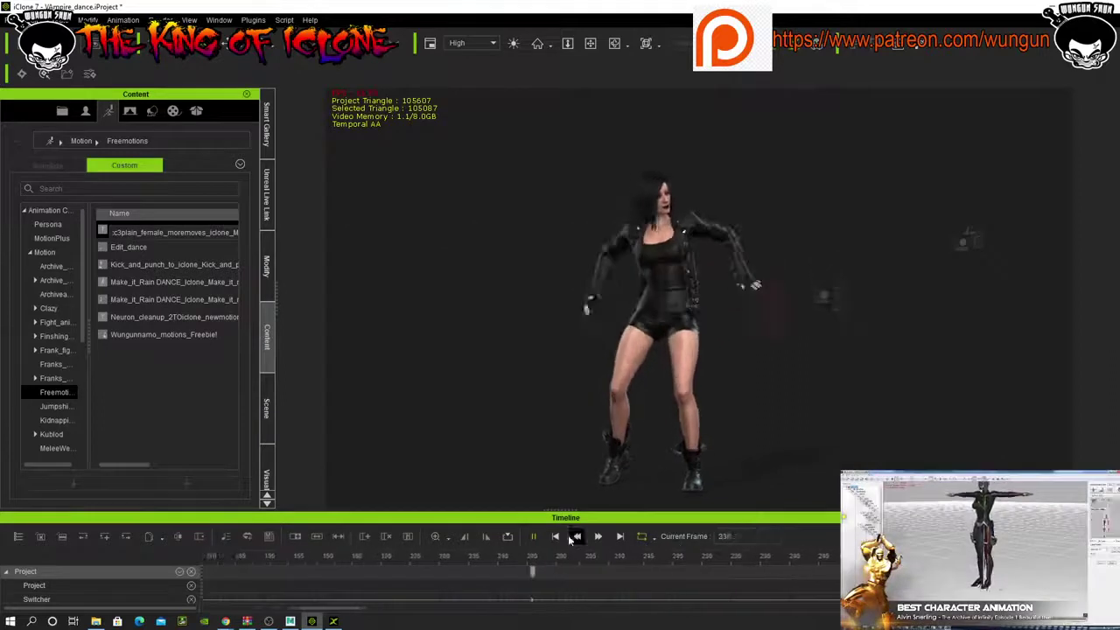
- End the playback range at the end of the character's Meg_dance motion clip and play the dance through
scroll(587, 570, "down", 2)
scroll(585, 575, "down", 3)
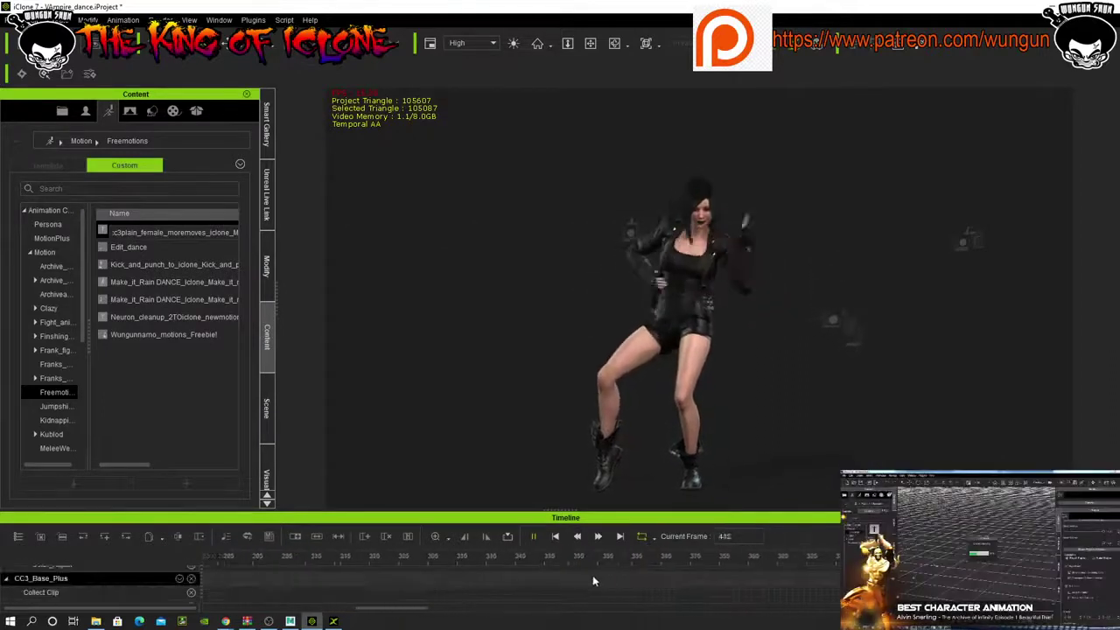
left_click(533, 537)
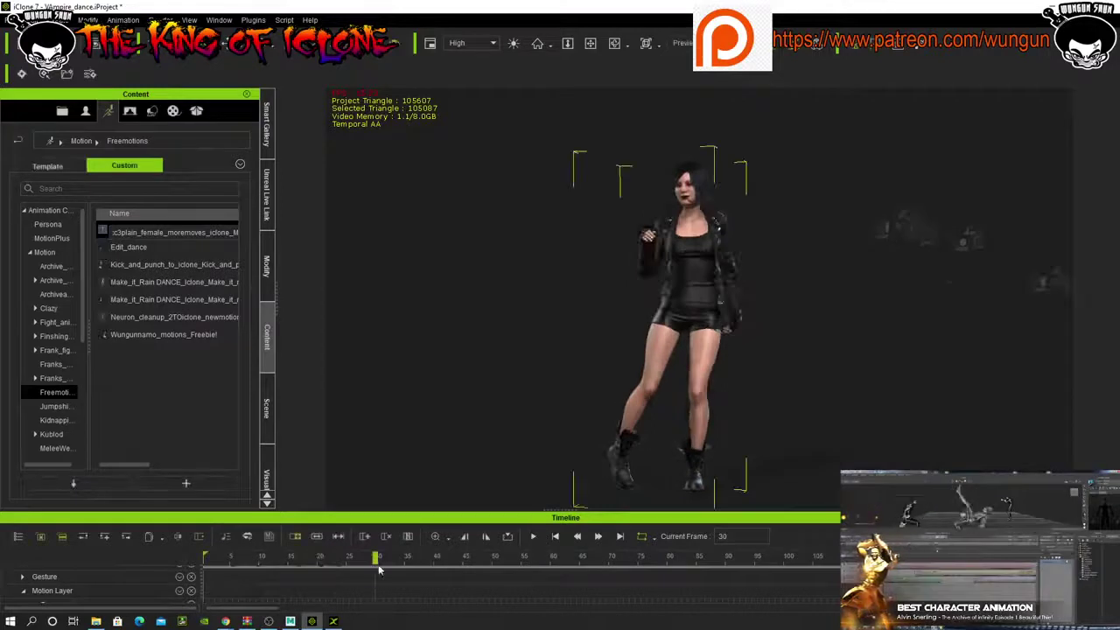
left_click_drag(375, 557, 1116, 556)
scroll(359, 599, "down", 5)
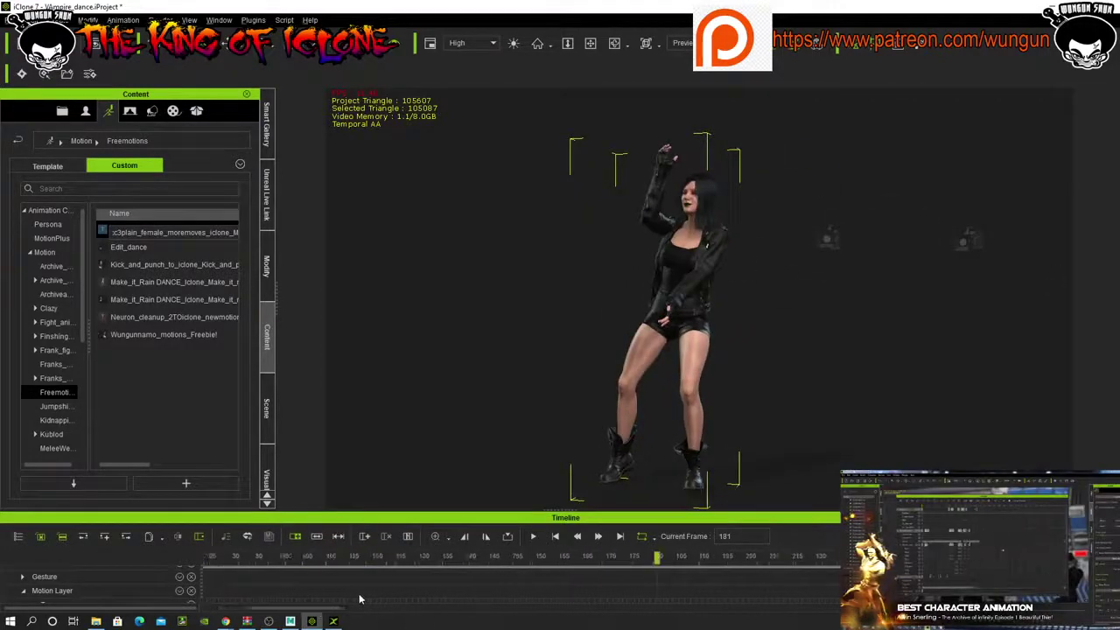
scroll(427, 595, "up", 1)
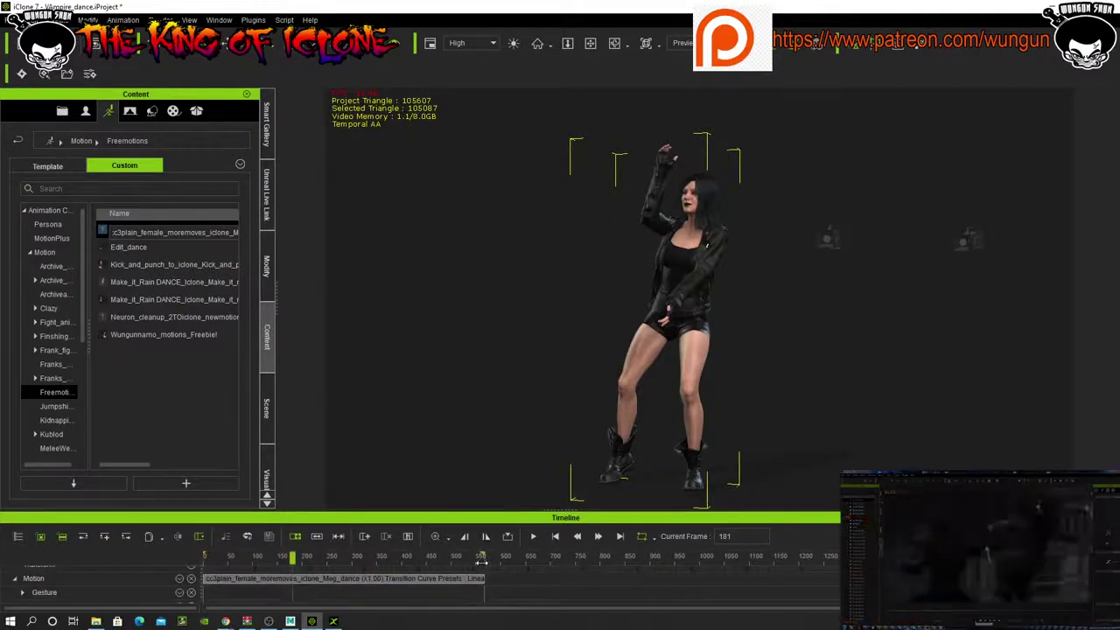
left_click(534, 537)
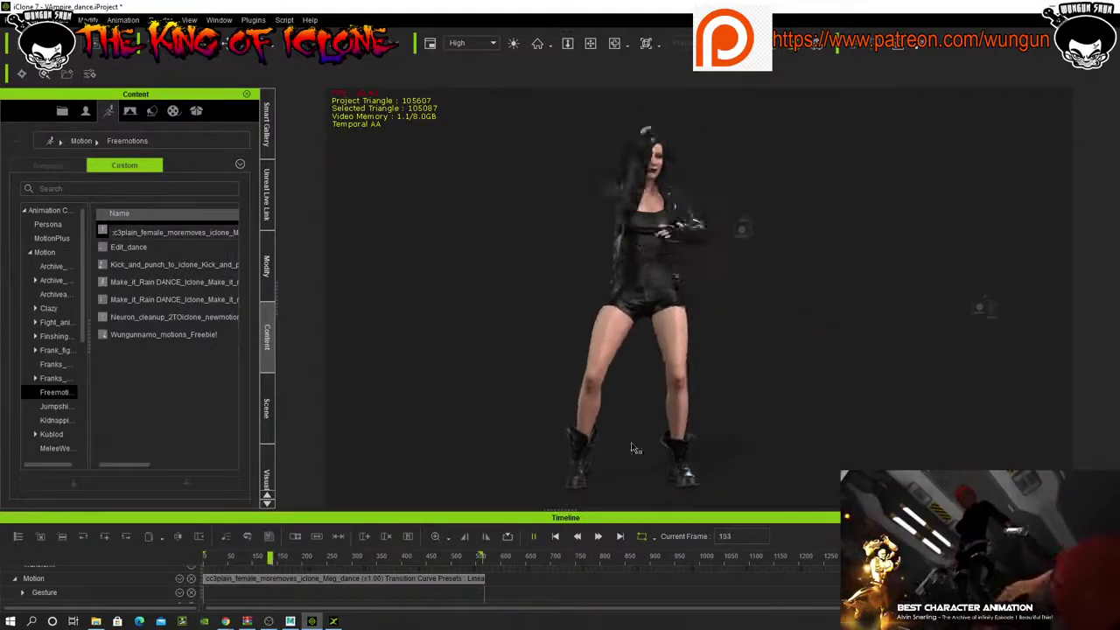
left_click(534, 535)
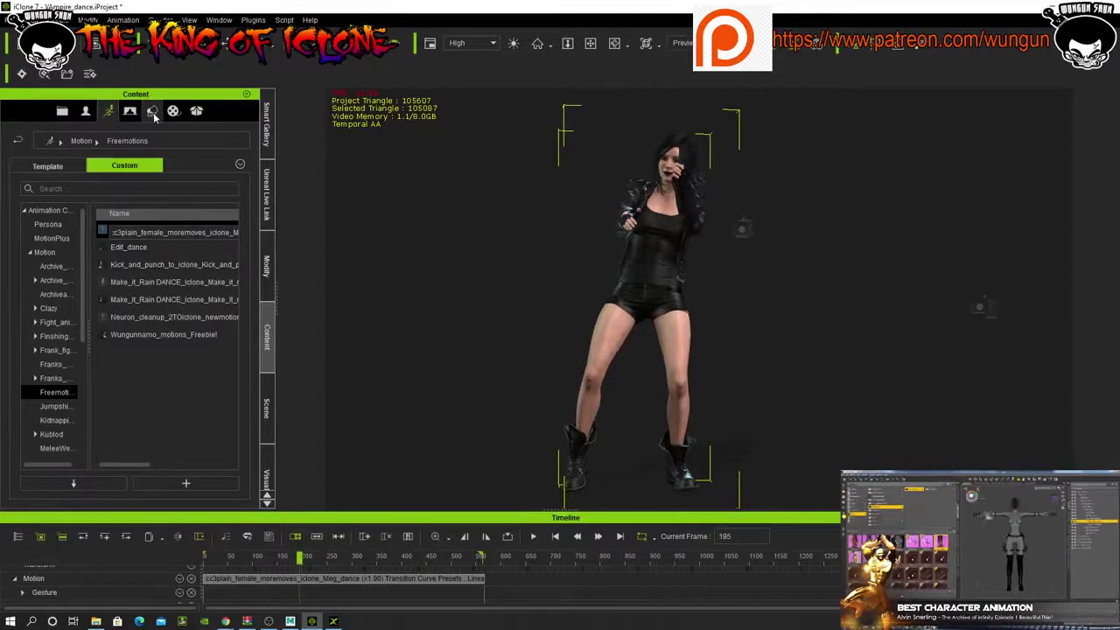
- Show the Motion Path set templates in the content library, with the folder list widened
left_click(153, 114)
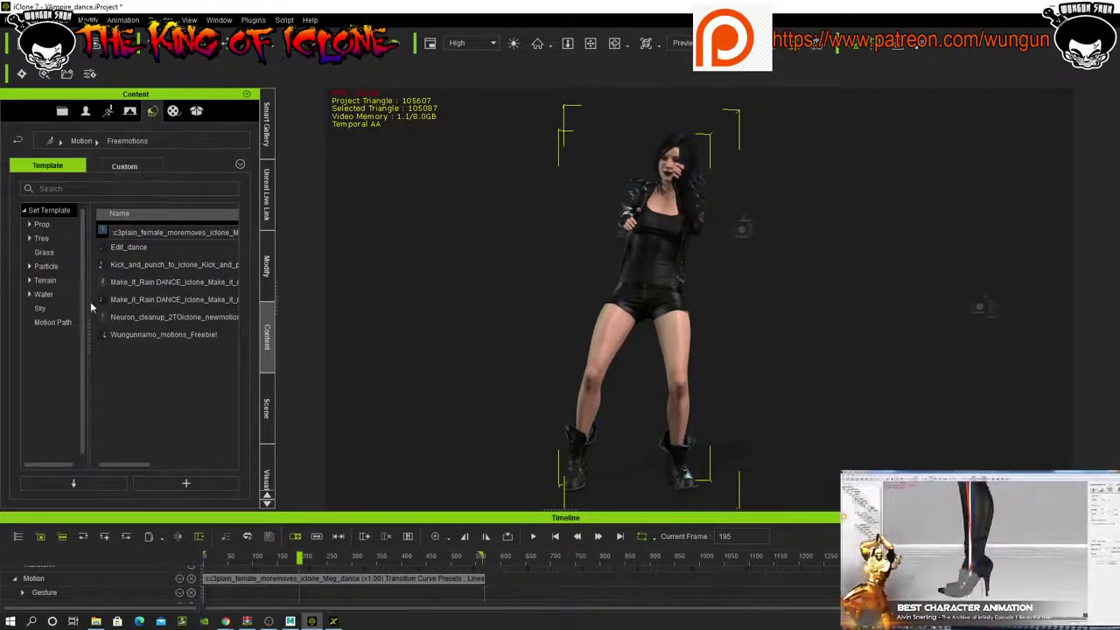
left_click_drag(88, 332, 127, 329)
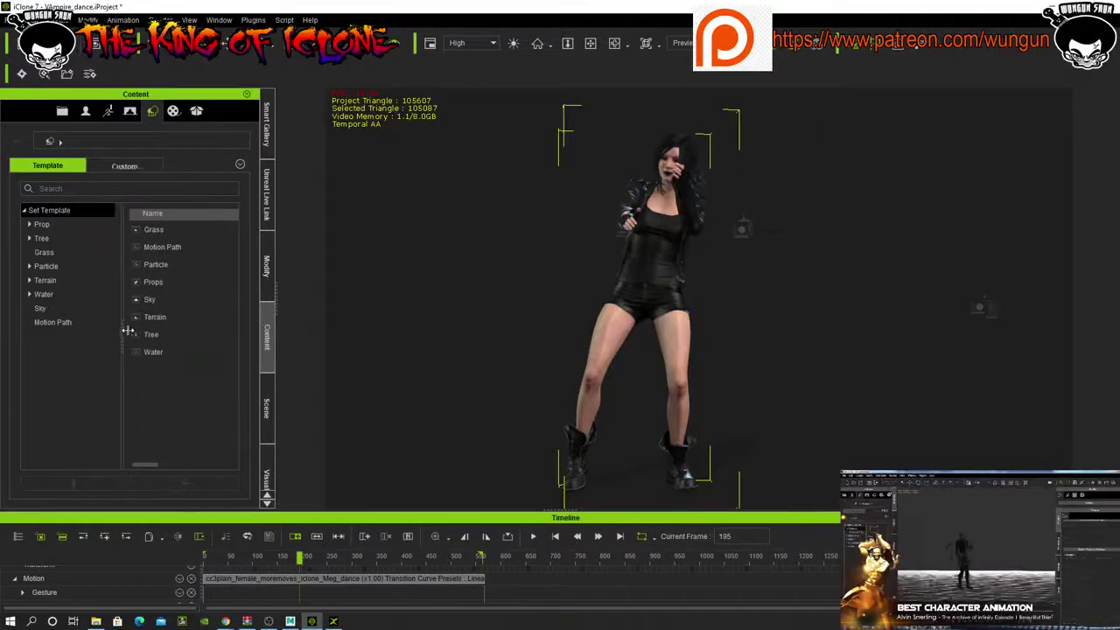
left_click(48, 326)
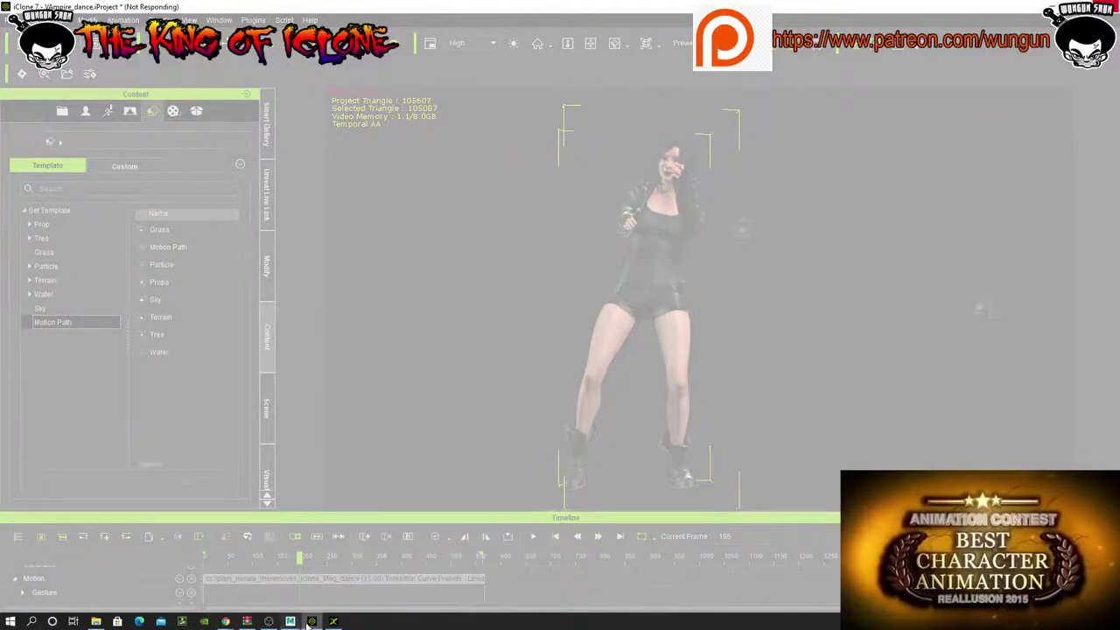
- Switch to MotionBuilder, dismiss its FBX Export dialog and close it, and close 3DXchange without exporting the data
left_click(290, 621)
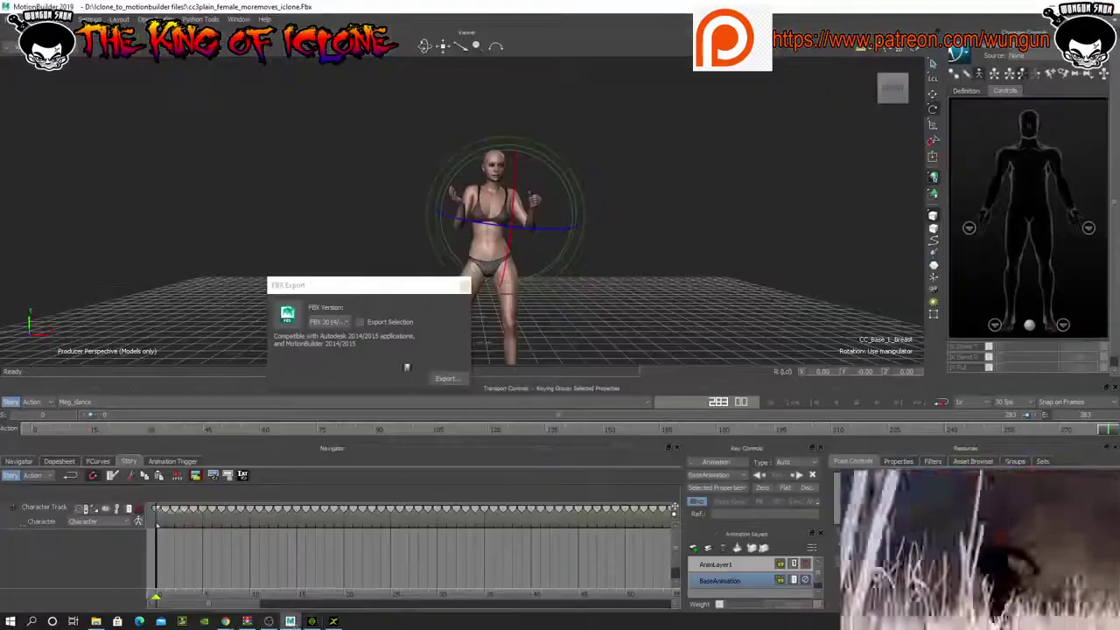
left_click(463, 286)
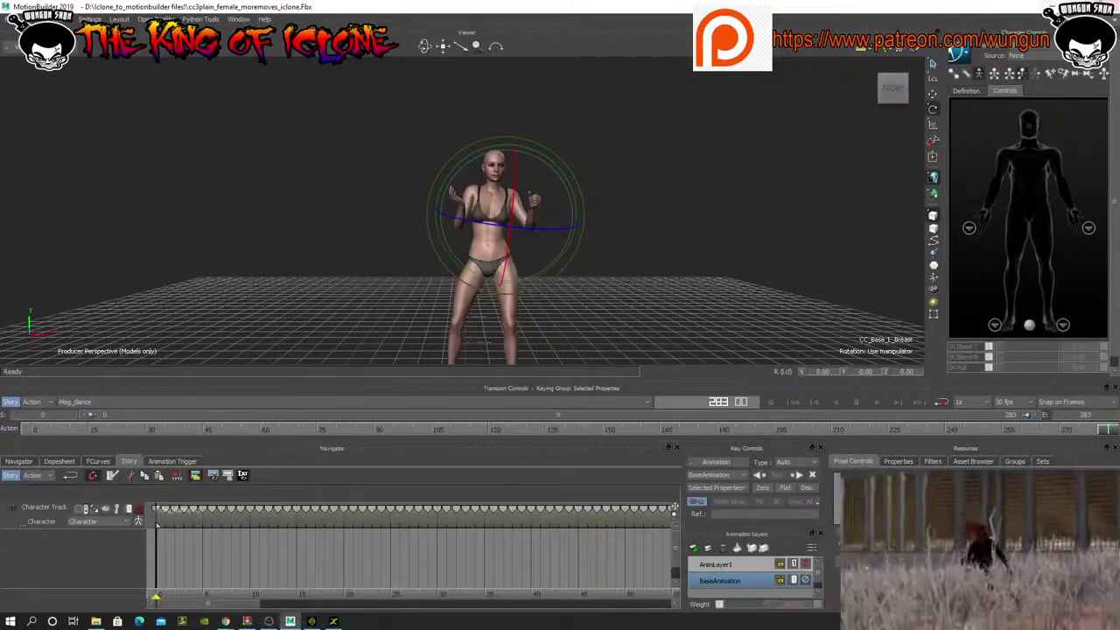
left_click(1112, 5)
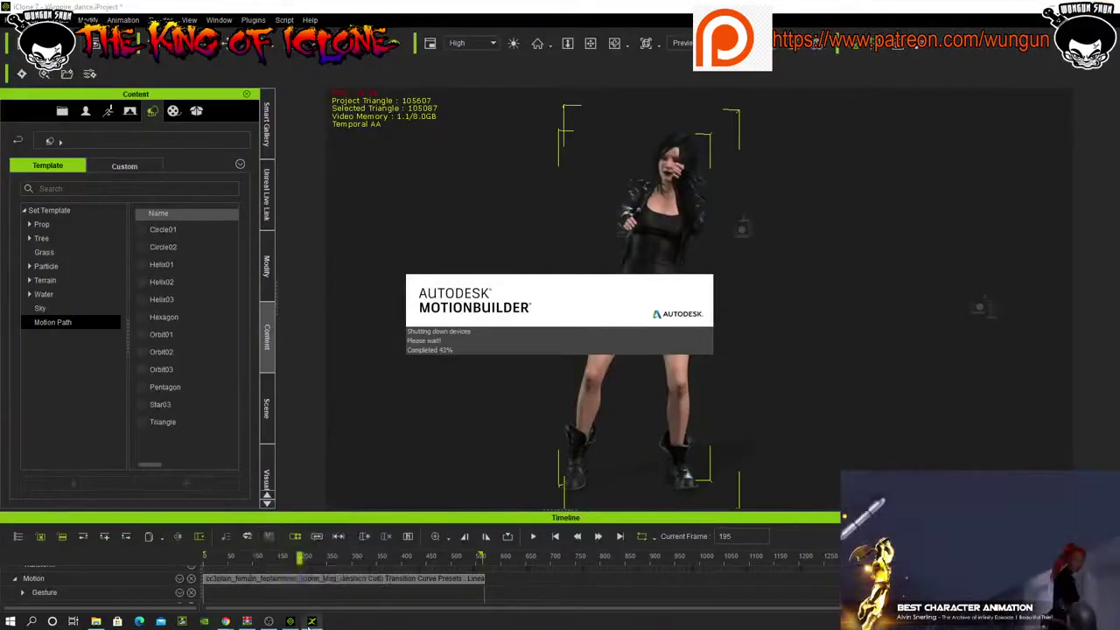
left_click(312, 622)
left_click(1109, 6)
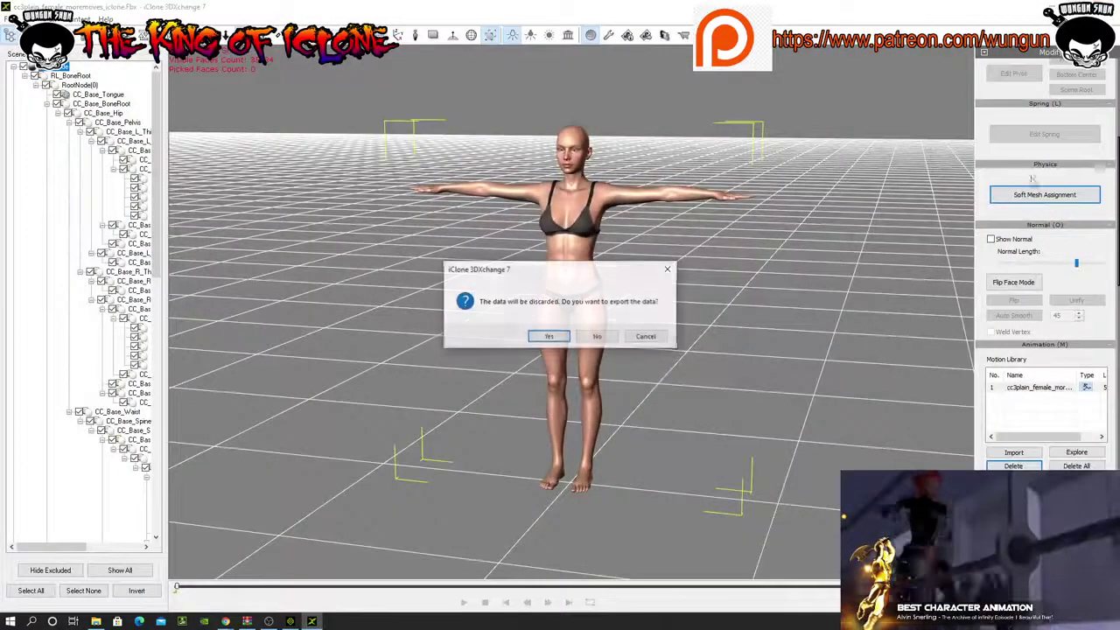
left_click(598, 337)
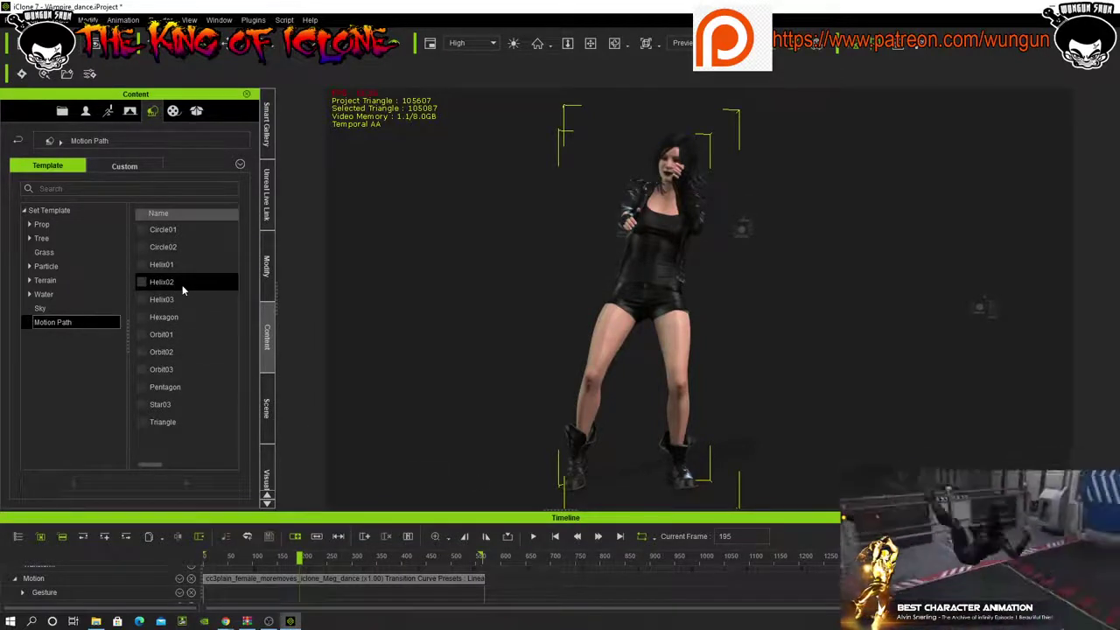
- Show the motion path templates as thumbnails and add the Helix02 path to the scene around the character
scroll(182, 290, "up", 1, "ctrl")
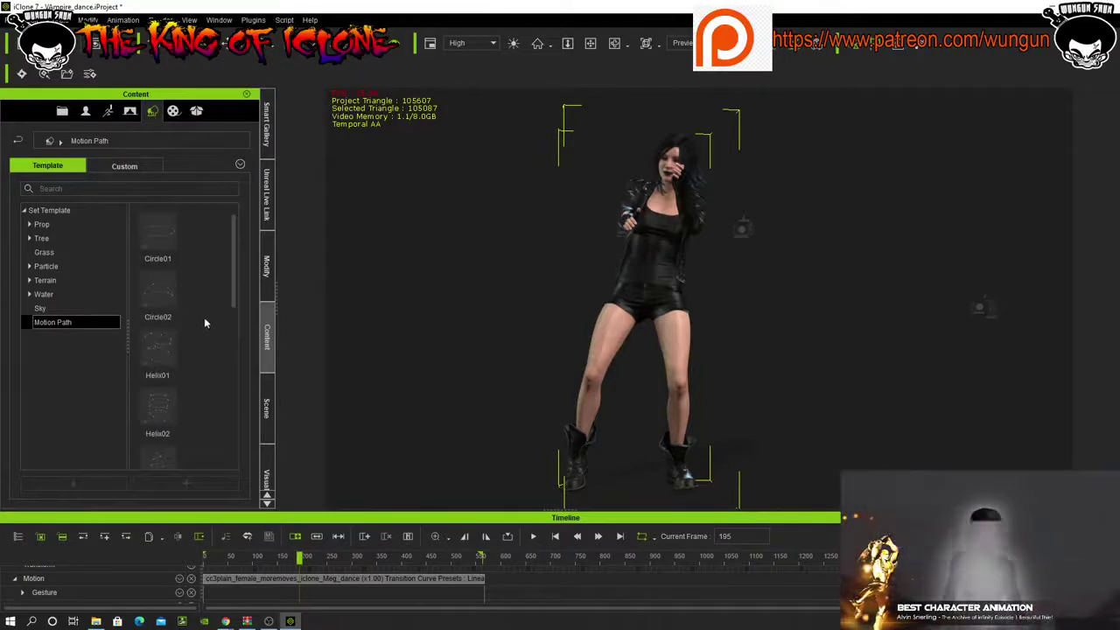
left_click_drag(233, 297, 235, 343)
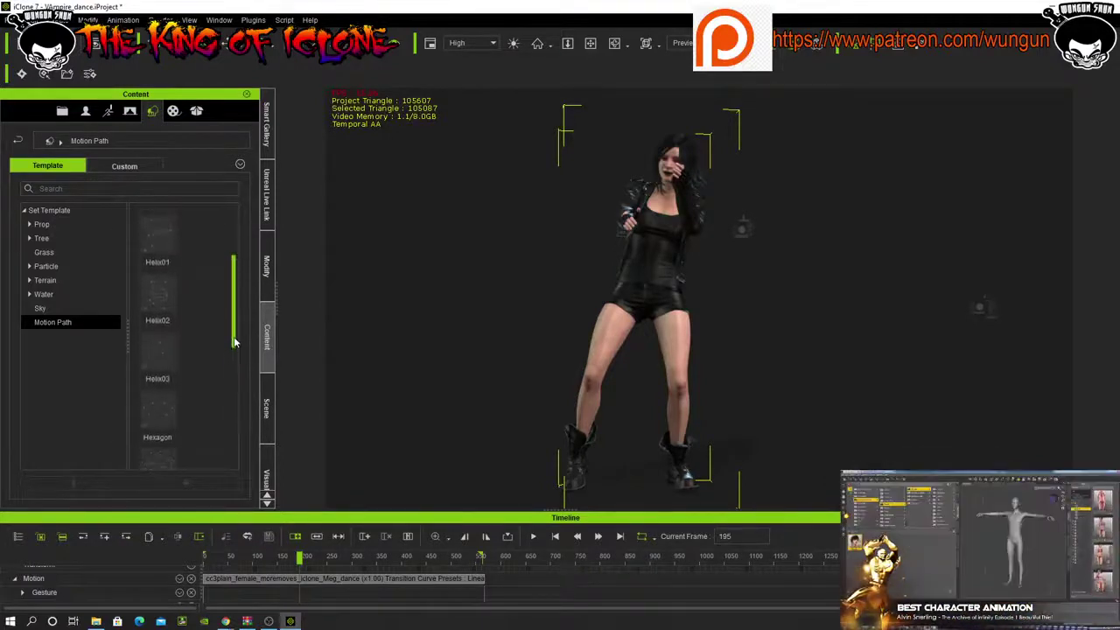
left_click(163, 300)
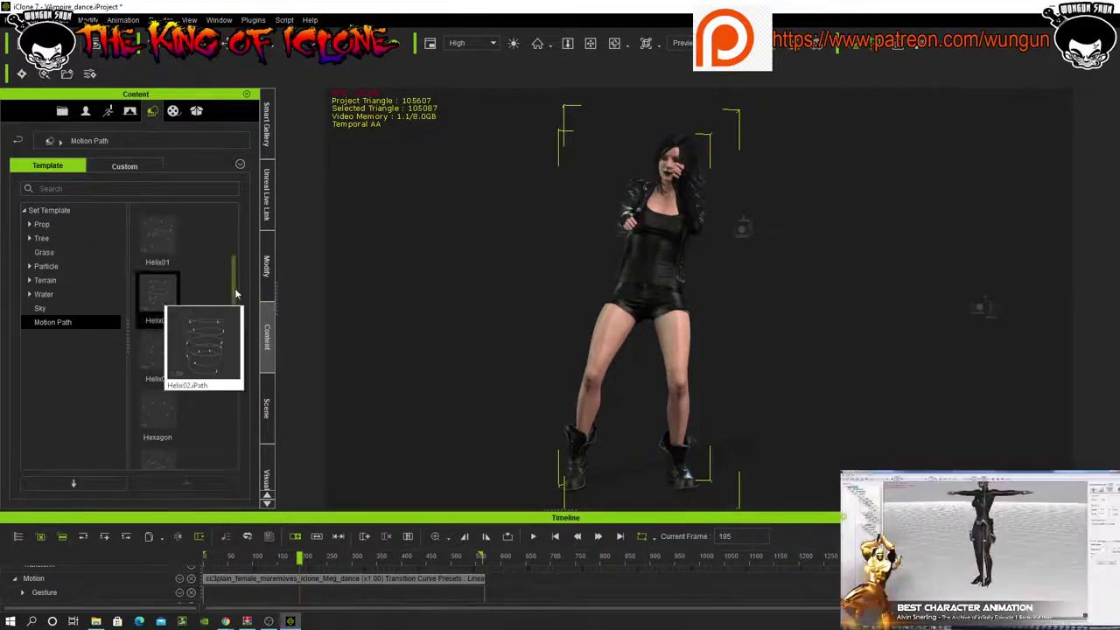
scroll(237, 292, "up", 1)
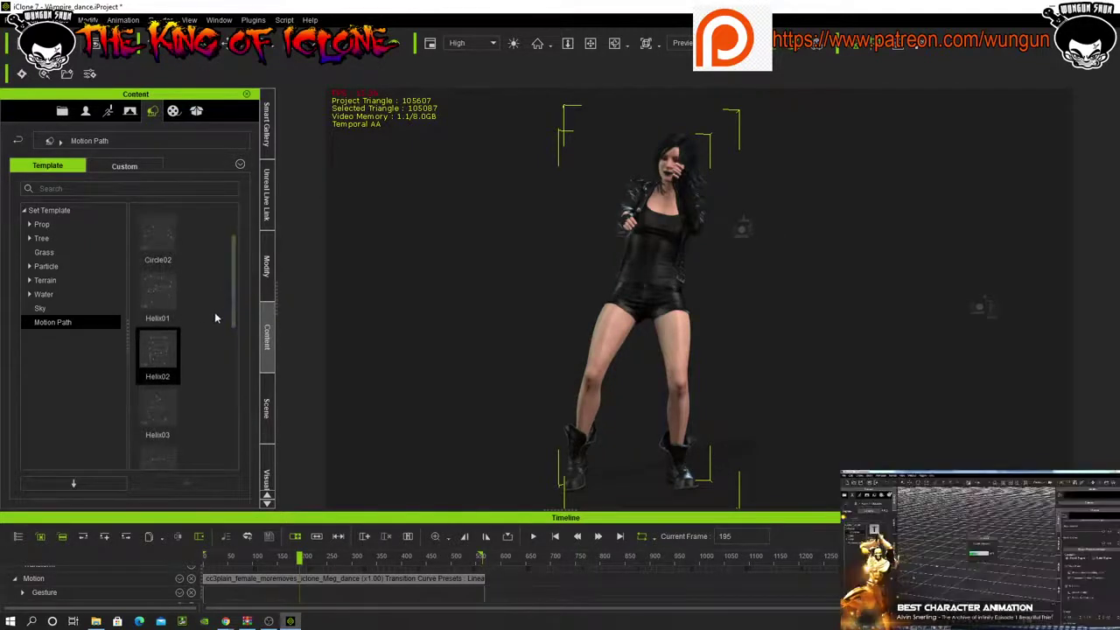
double_click(161, 356)
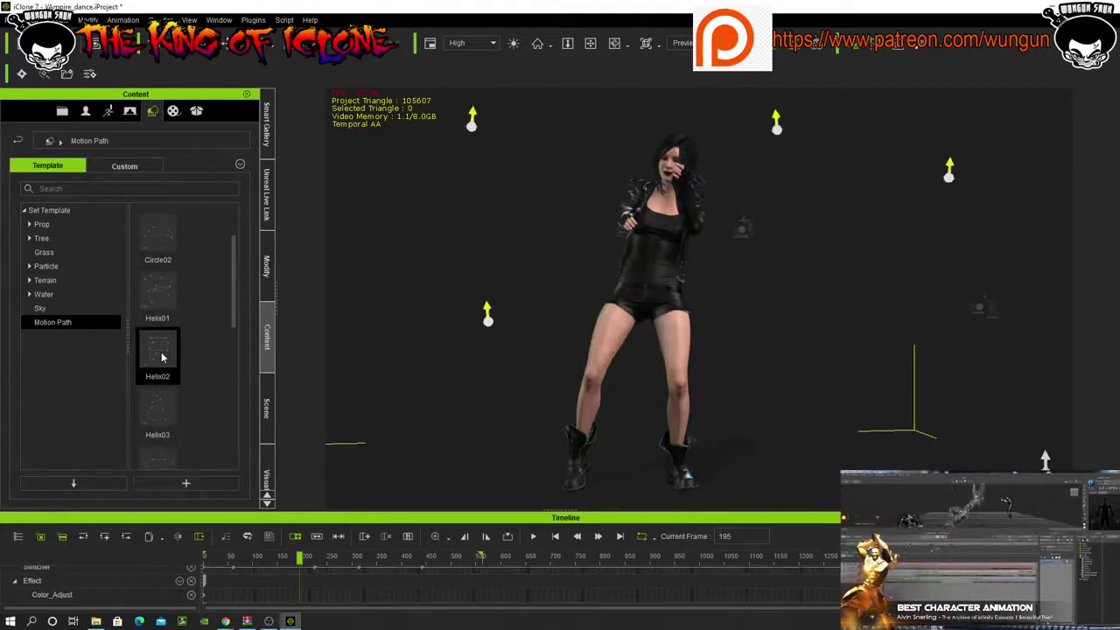
scroll(603, 394, "down", 5)
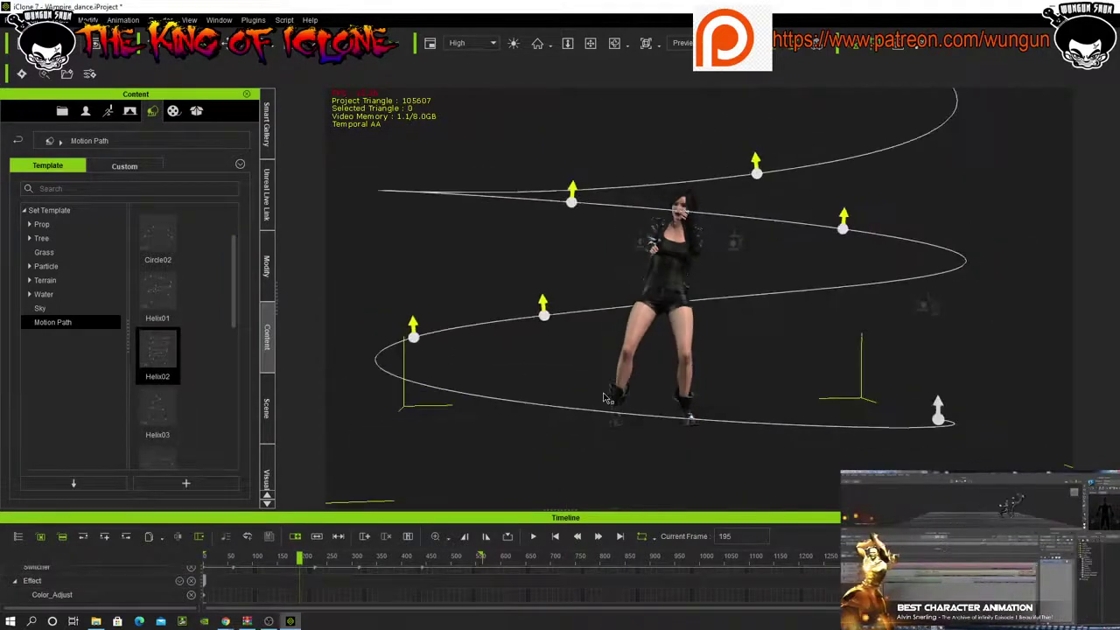
scroll(602, 392, "up", 1)
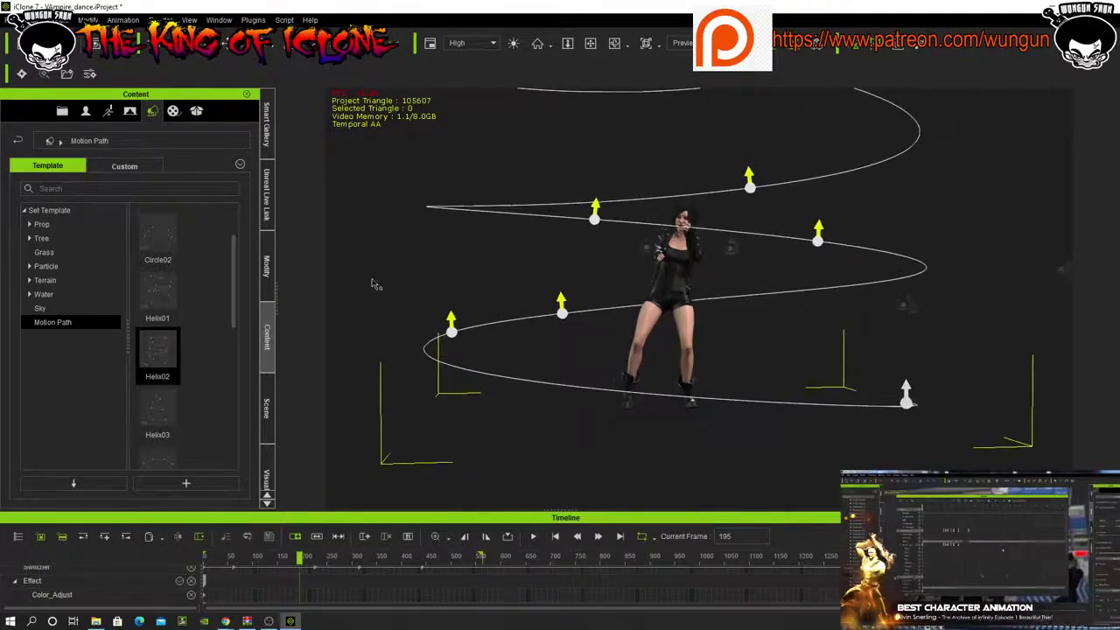
- Return the timeline to frame 1 and face the character and helix path from the front
left_click(65, 21)
mouse_move(79, 39)
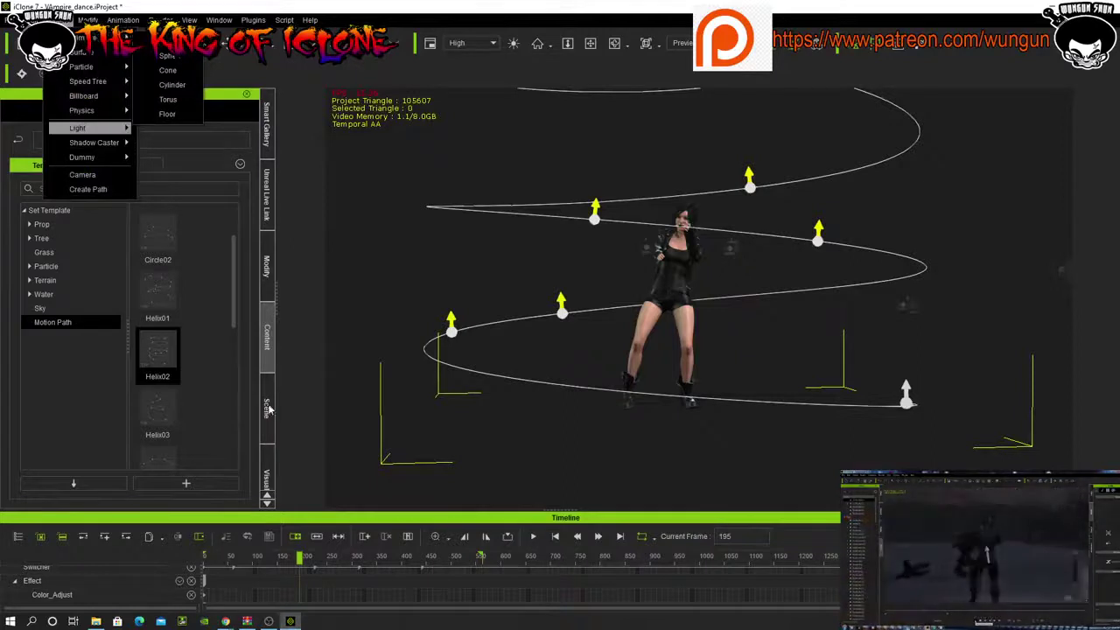
left_click(300, 567)
left_click_drag(300, 567, 179, 564)
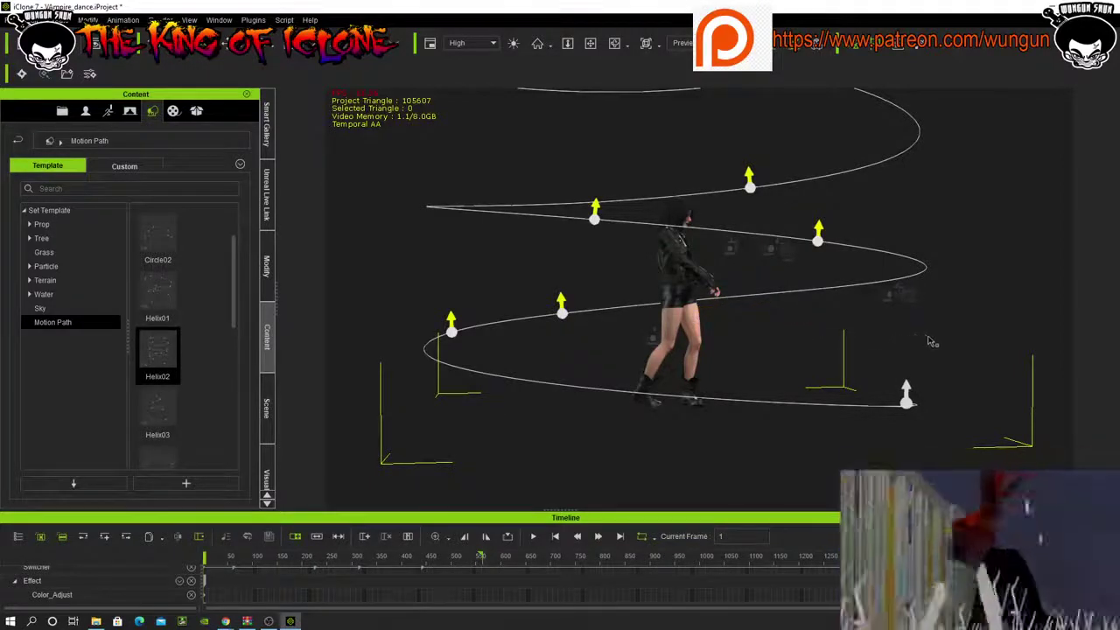
middle_click_drag(937, 345, 629, 348)
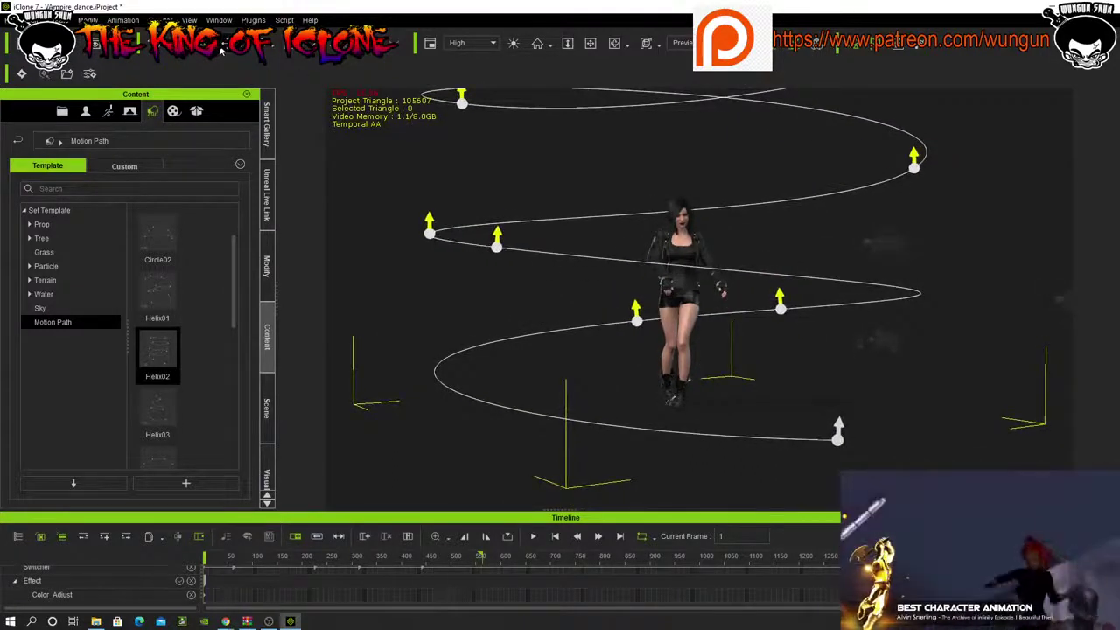
- Add a box primitive at the character's position and scale it down uniformly to about 23% around her feet
left_click(85, 19)
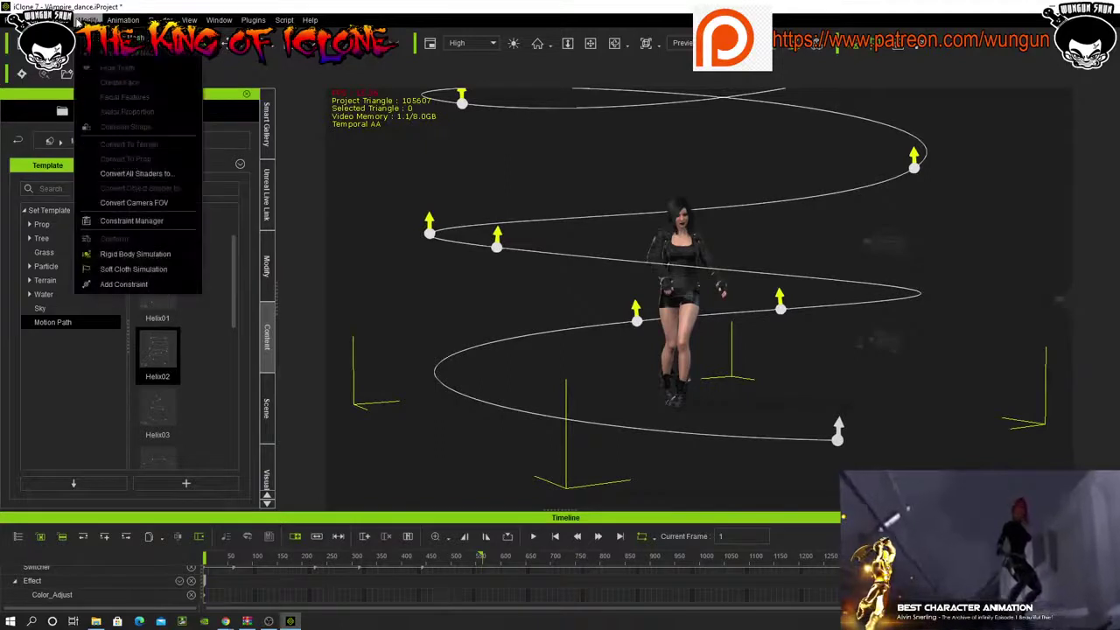
mouse_move(83, 41)
left_click(168, 41)
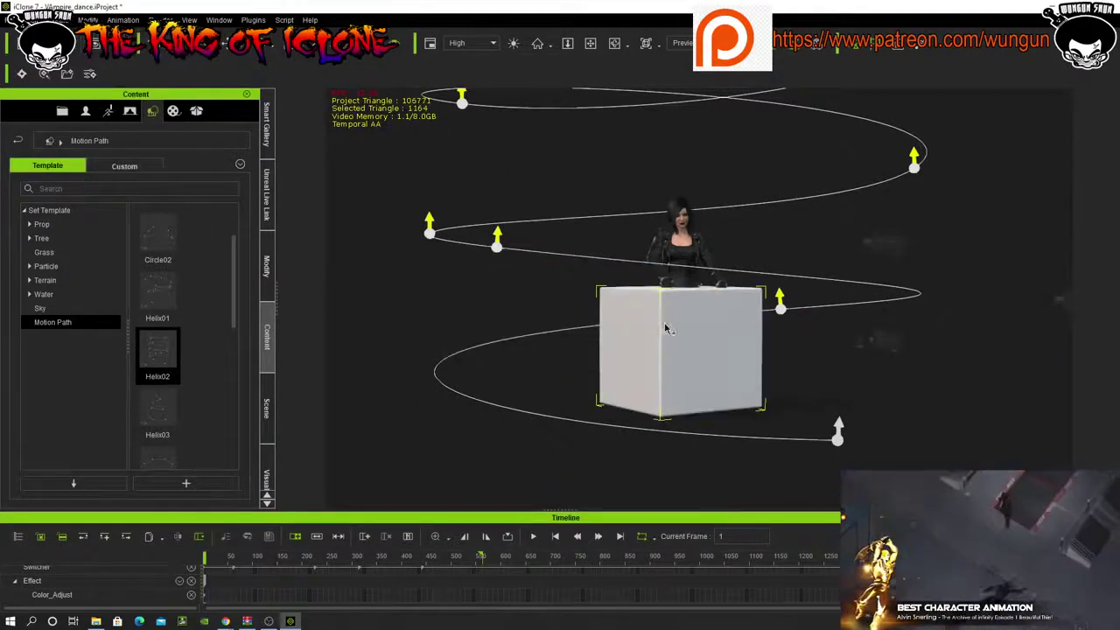
scroll(674, 340, "up", 3)
scroll(674, 340, "down", 1)
mouse_move(721, 348)
middle_mouse_down()
mouse_move(657, 341)
mouse_move(738, 350)
mouse_move(707, 362)
middle_mouse_up()
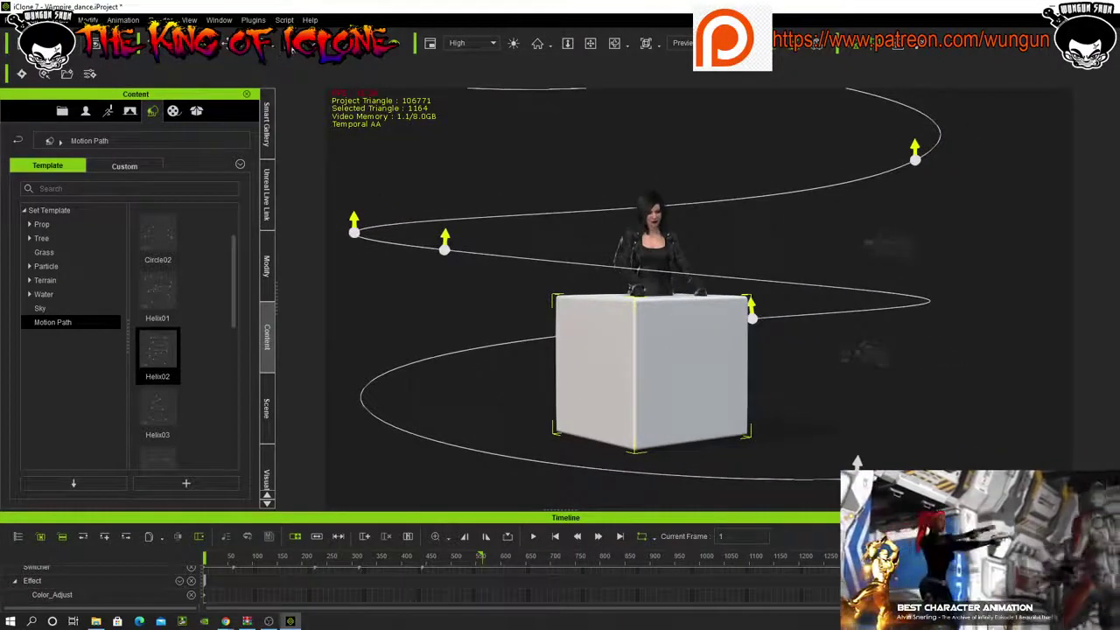
left_click(293, 50)
left_click_drag(653, 442, 636, 465)
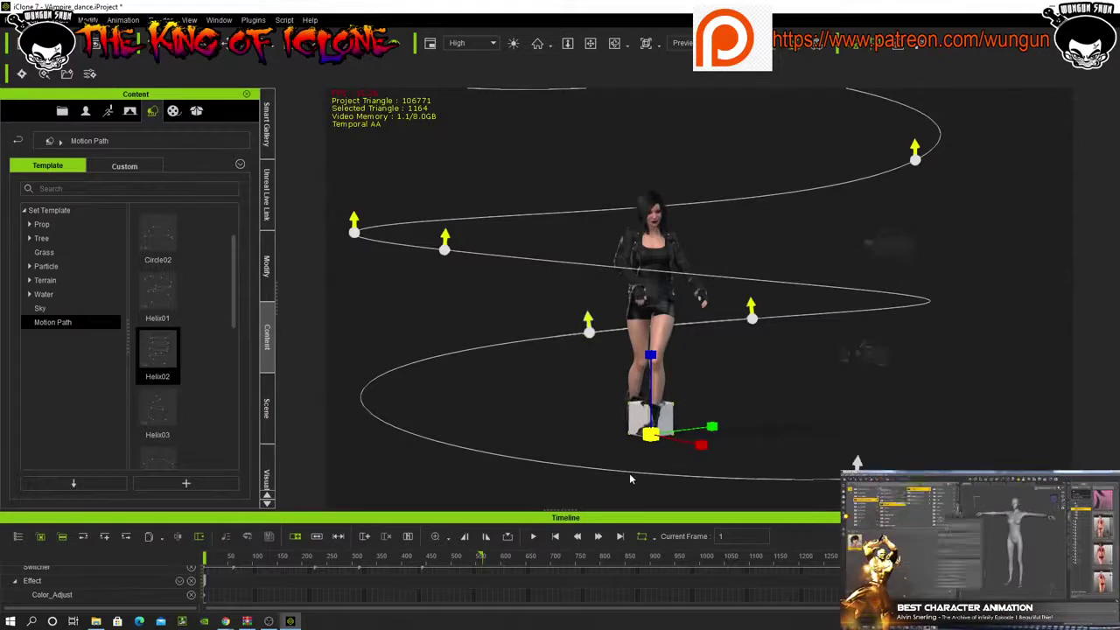
- Delete the helix motion path and add the Circle01 motion path around the character instead
mouse_move(714, 392)
middle_mouse_down()
mouse_move(651, 388)
mouse_move(692, 390)
middle_mouse_up()
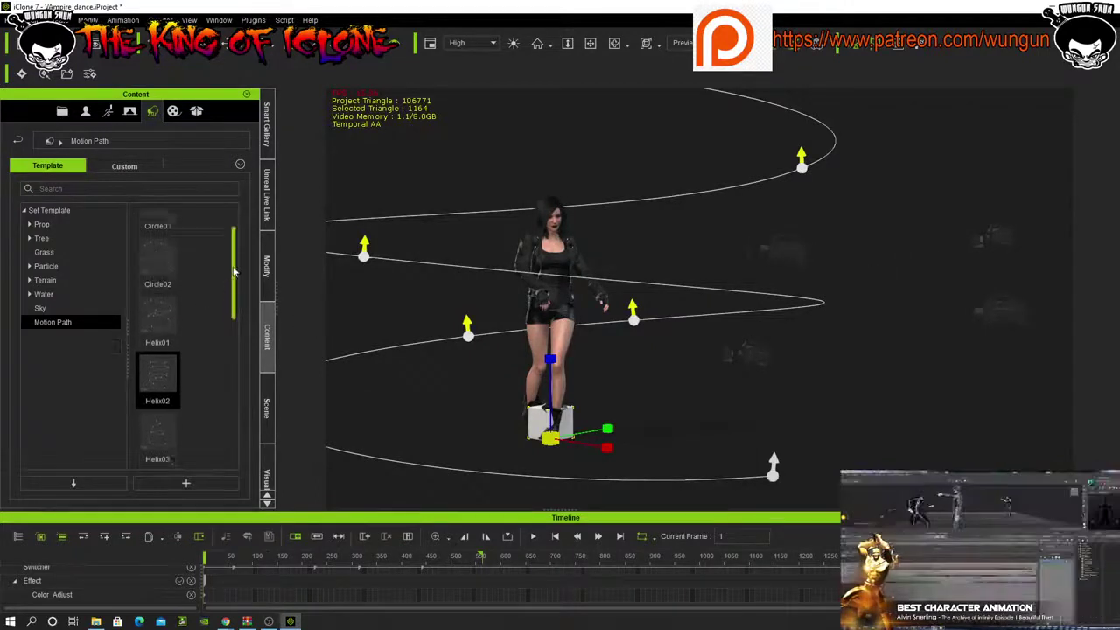
scroll(170, 234, "up", 1)
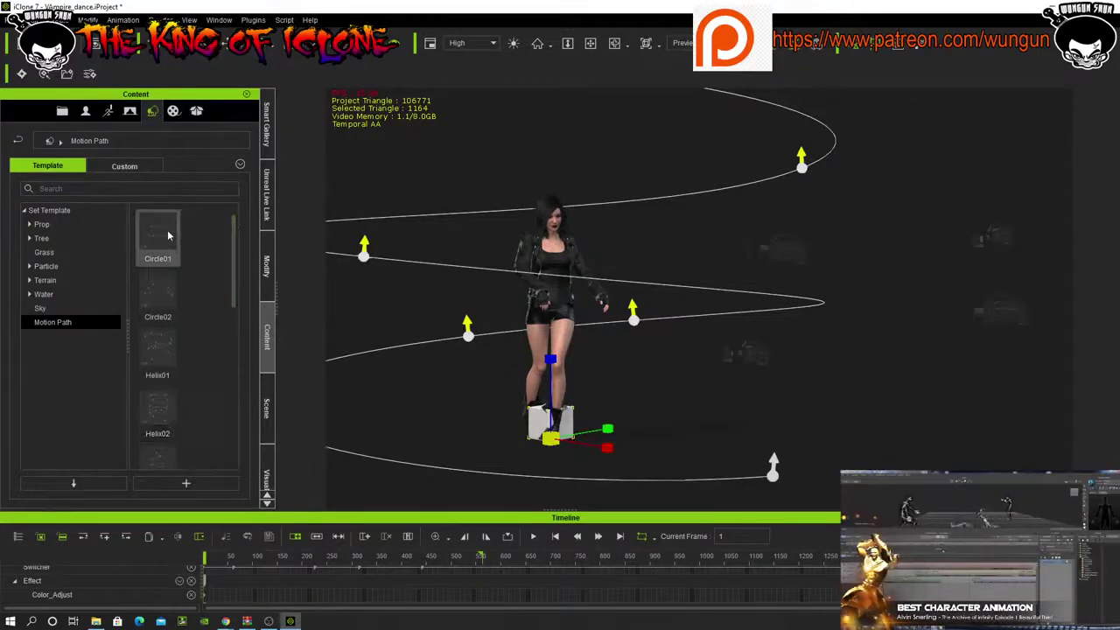
left_click_drag(168, 235, 693, 455)
left_click(772, 480)
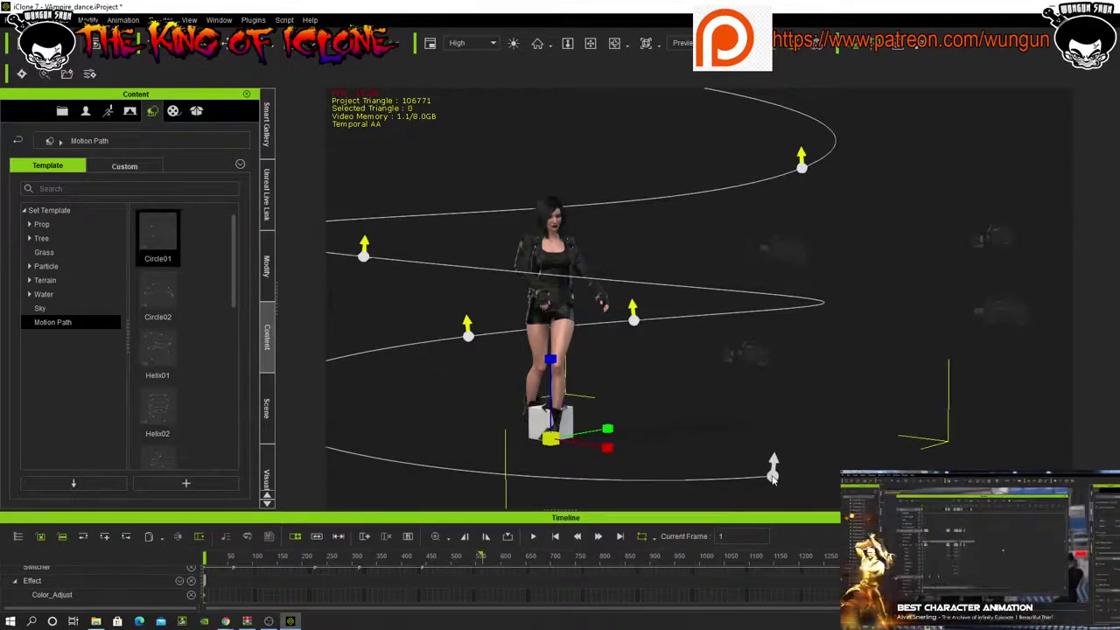
left_click(774, 480)
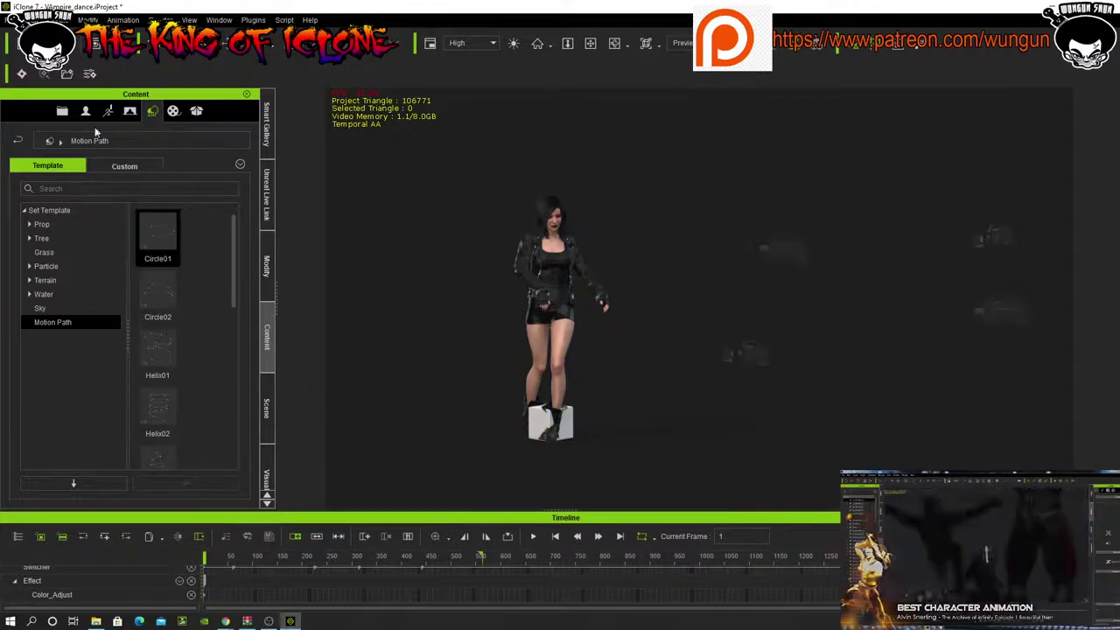
double_click(157, 236)
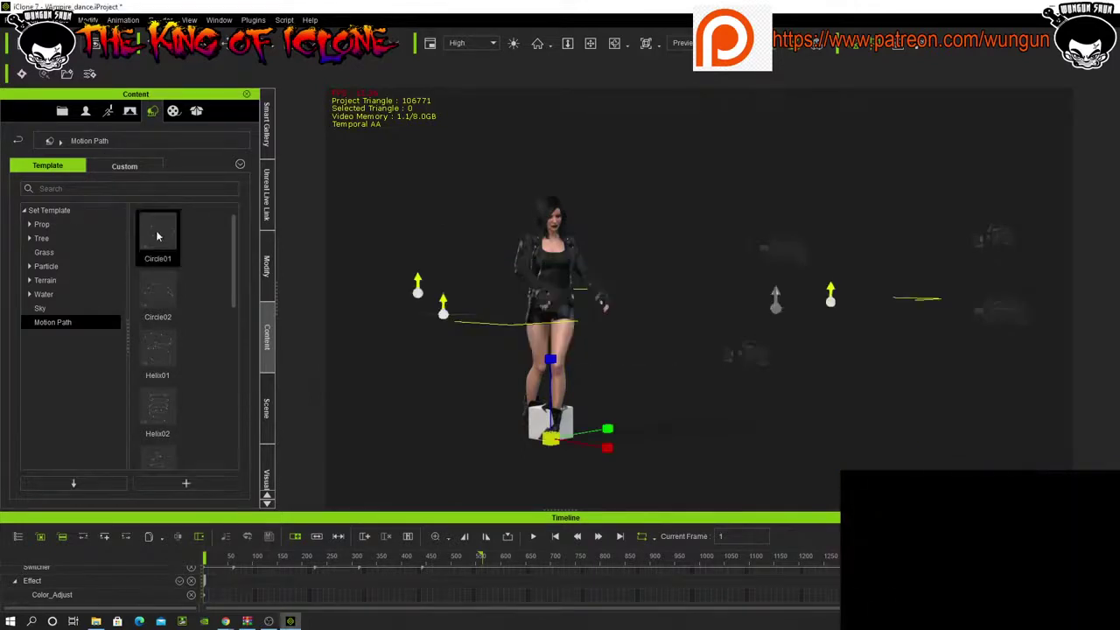
- Move the circle path down towards the floor, to a Z position of about -81
scroll(590, 348, "down", 3)
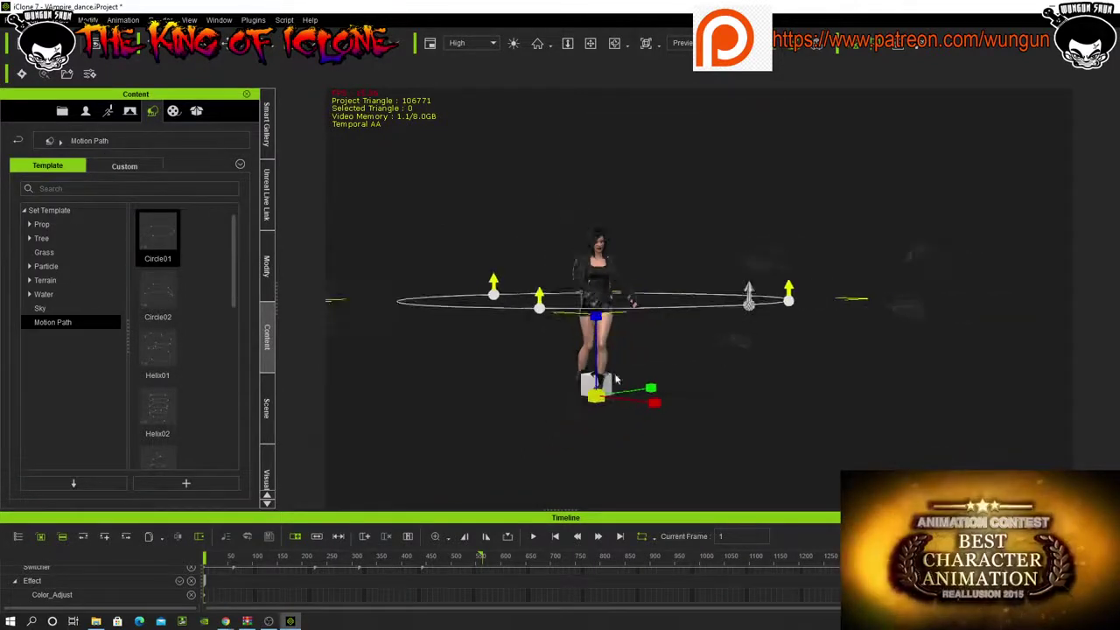
right_click_drag(723, 353, 516, 298)
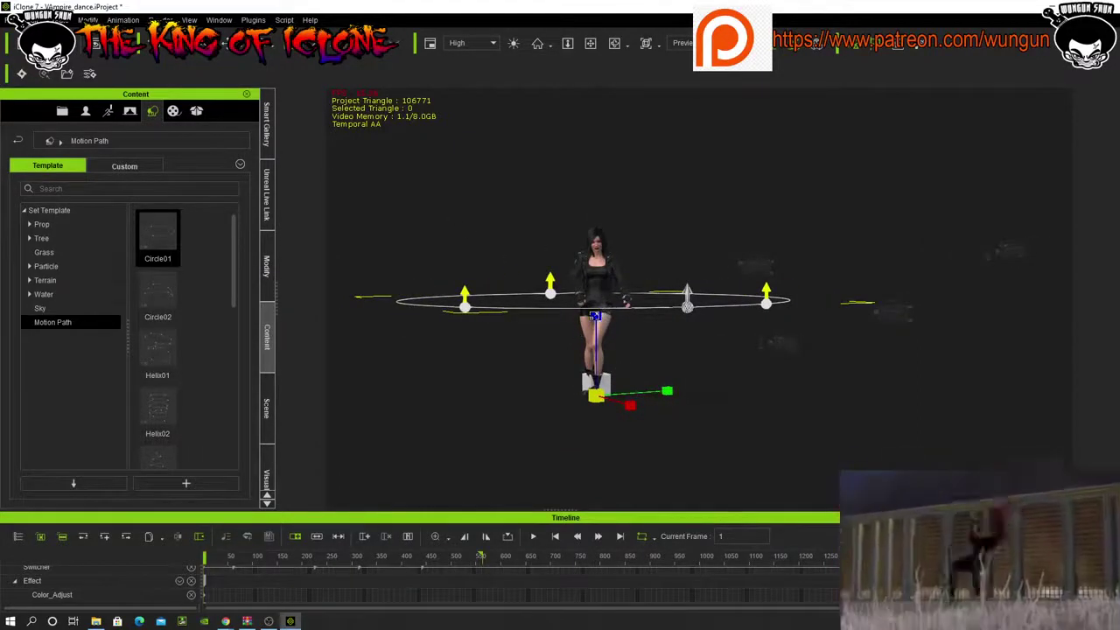
key("t")
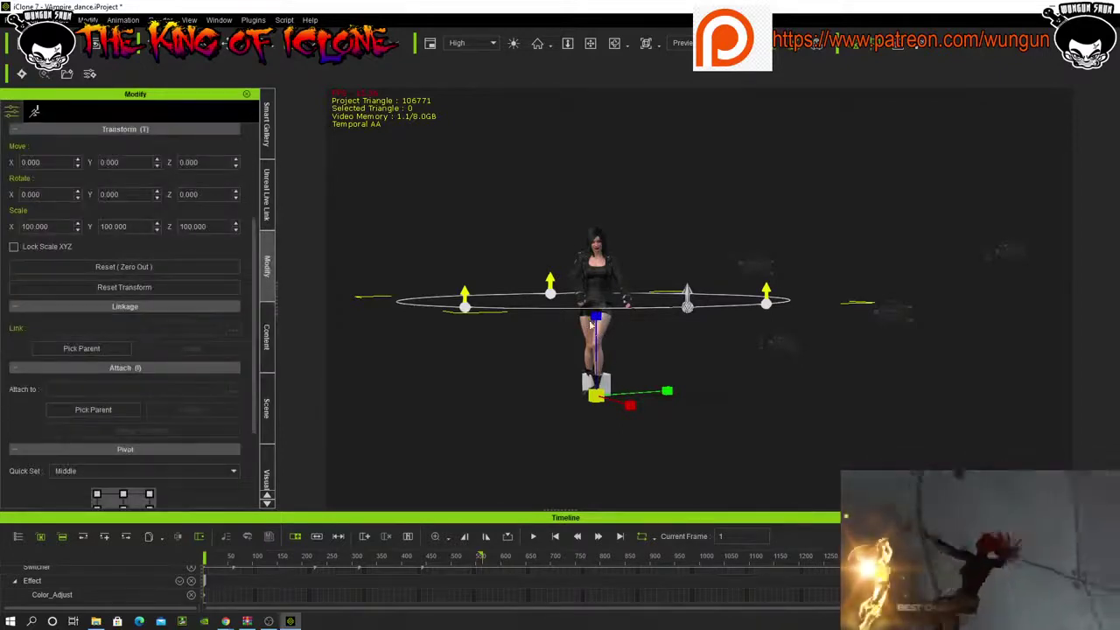
key("w")
left_click_drag(594, 321, 600, 400)
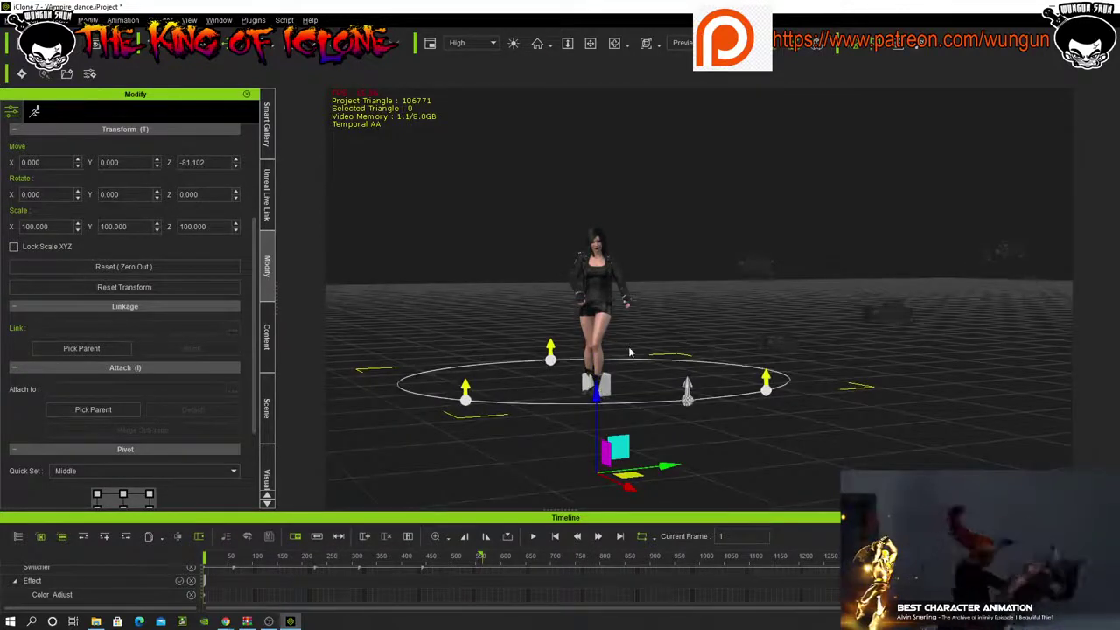
- Check the circle path's height against the character's feet and lower it slightly to a Z position of about -90
right_click_drag(628, 352, 802, 355, "alt")
left_click_drag(703, 385, 695, 361, "alt")
right_click_drag(696, 386, 691, 403, "alt")
scroll(691, 404, "up", 3)
right_click_drag(700, 358, 485, 363, "alt")
left_click_drag(485, 362, 578, 354, "alt")
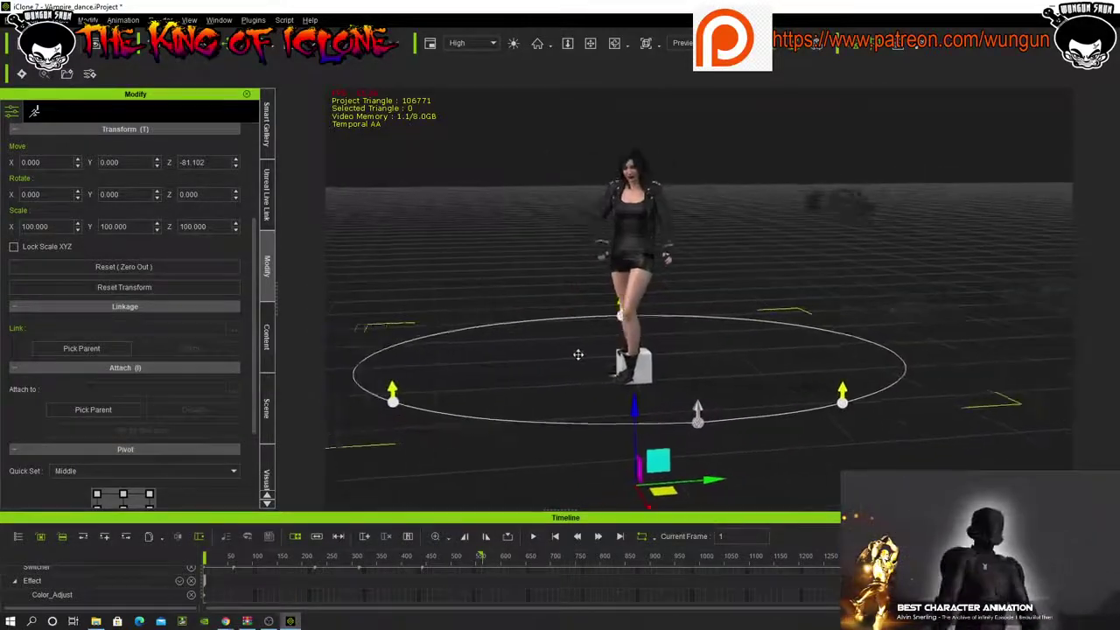
right_click_drag(578, 354, 557, 328)
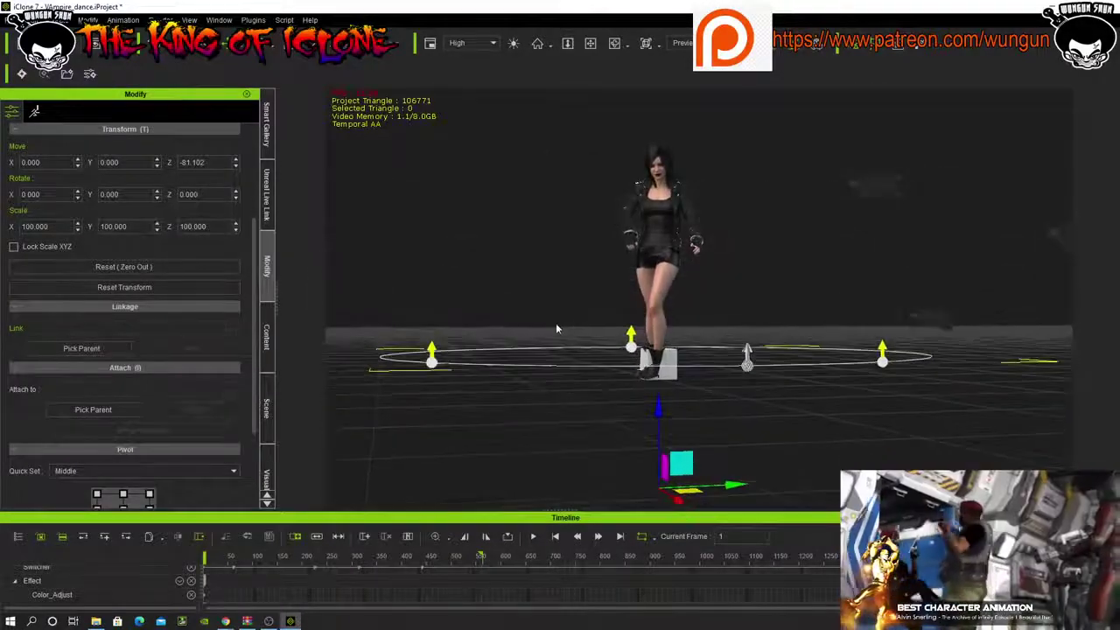
left_click_drag(657, 408, 656, 424)
right_click_drag(636, 334, 651, 399)
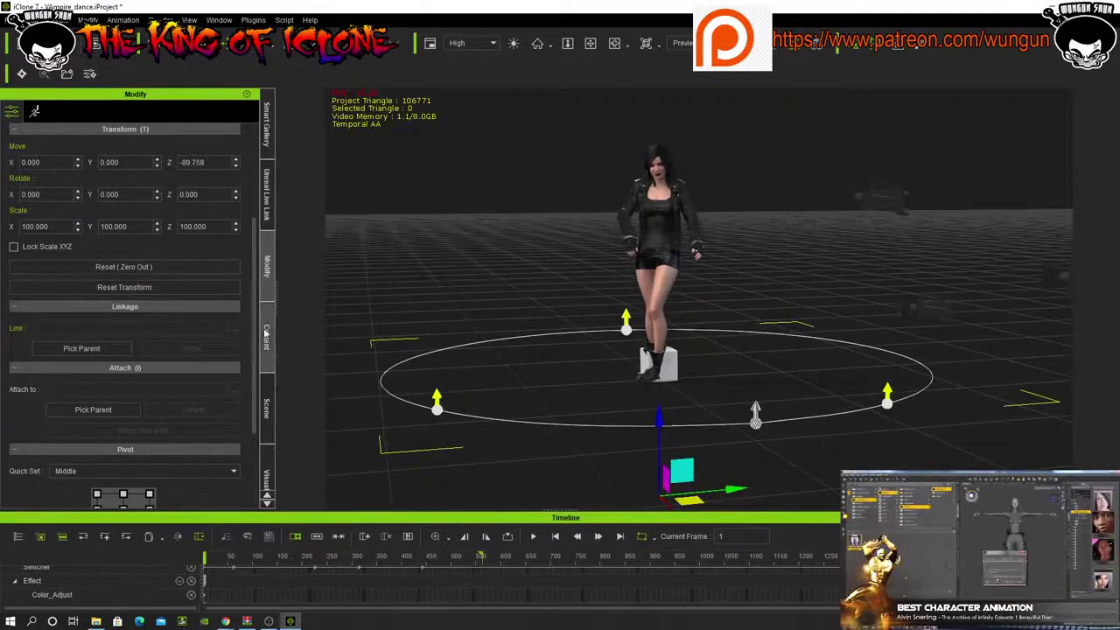
- Select the small box at the character's feet and assign it to the Circle01 path
left_click(675, 375)
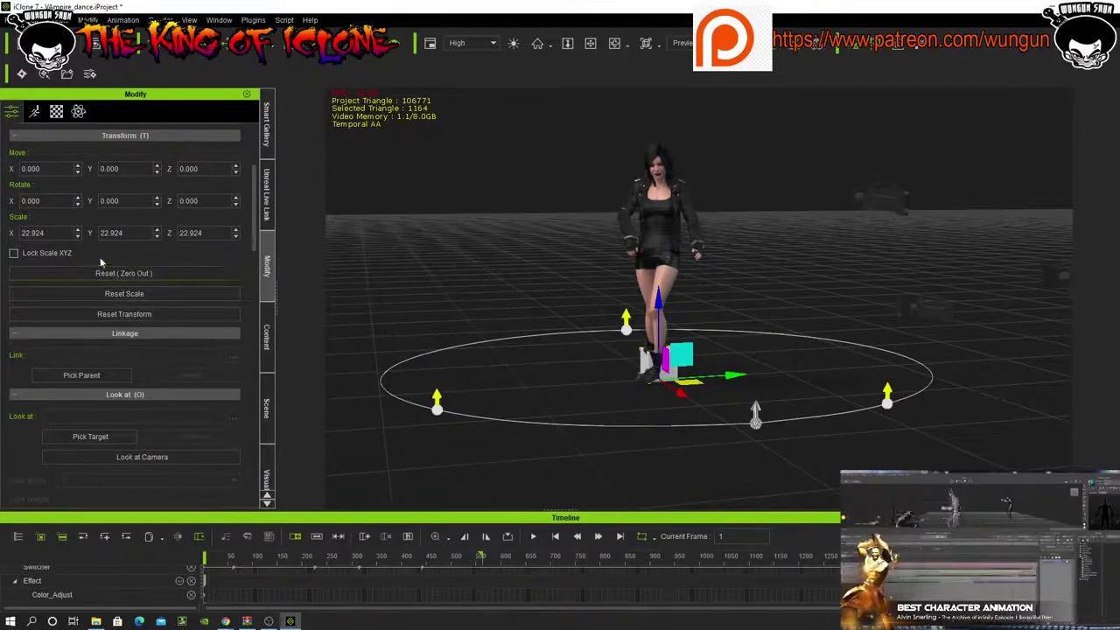
scroll(100, 262, "down", 2)
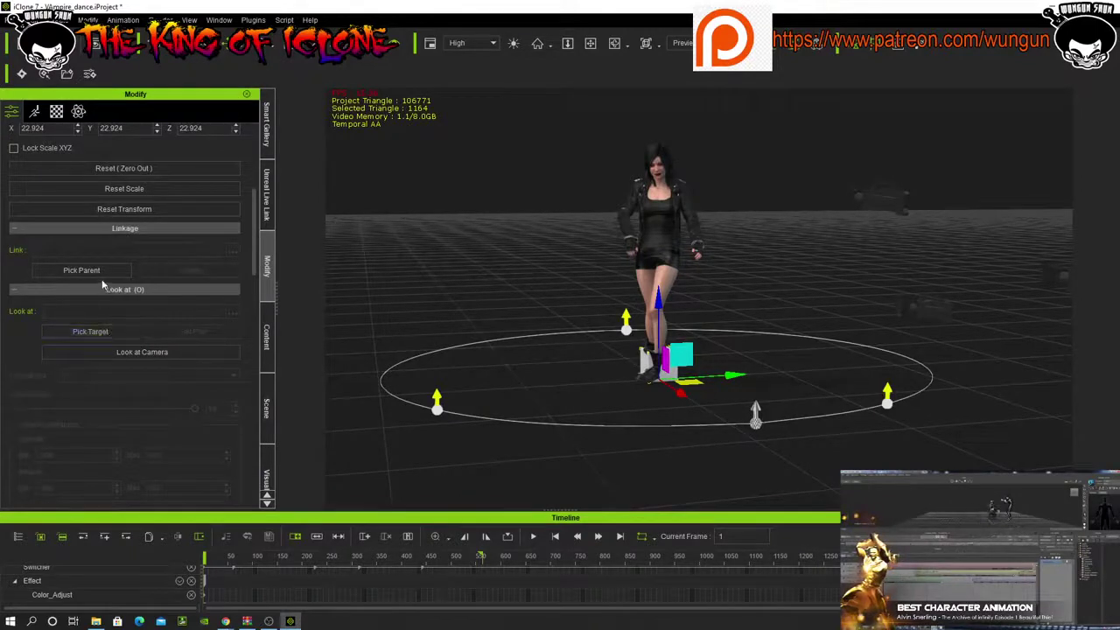
scroll(99, 299, "up", 3)
scroll(99, 299, "down", 3)
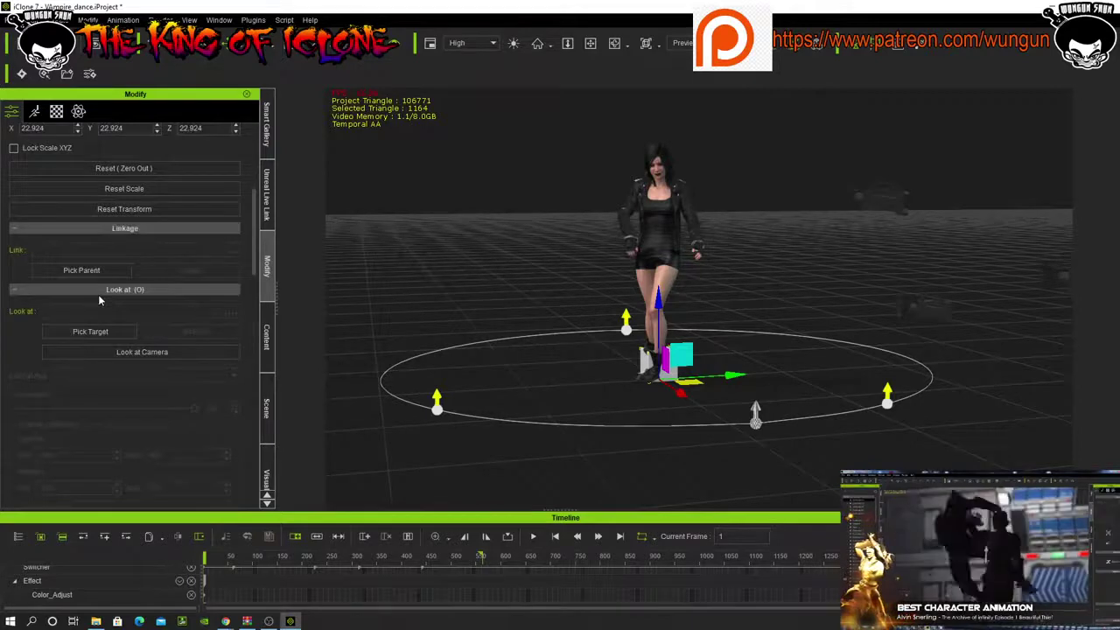
scroll(99, 300, "down", 3)
scroll(99, 300, "down", 3)
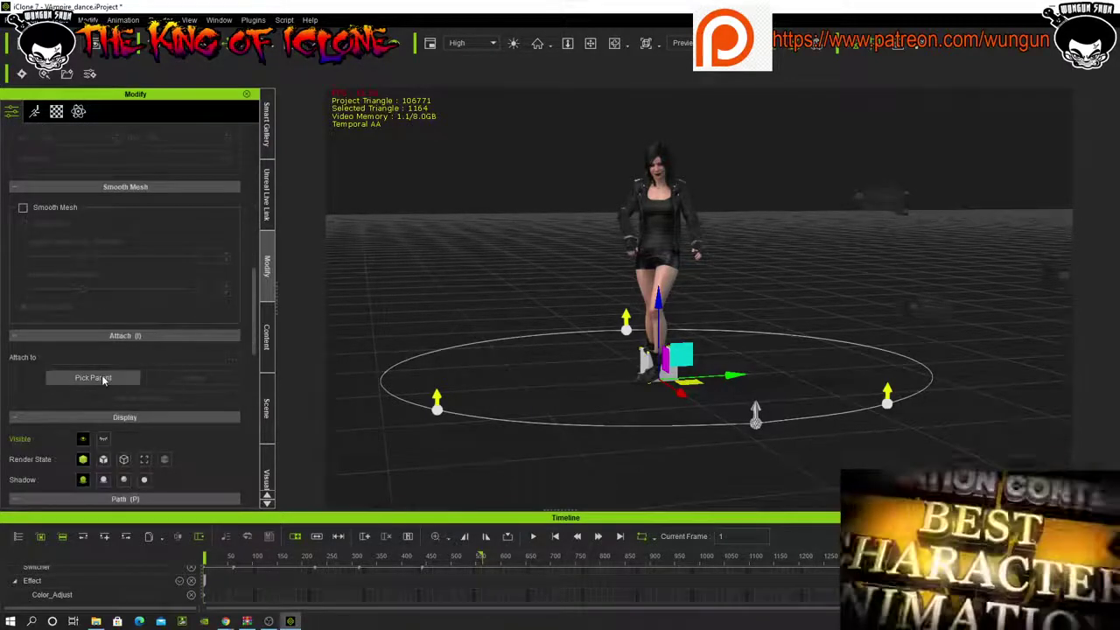
scroll(102, 336, "down", 1)
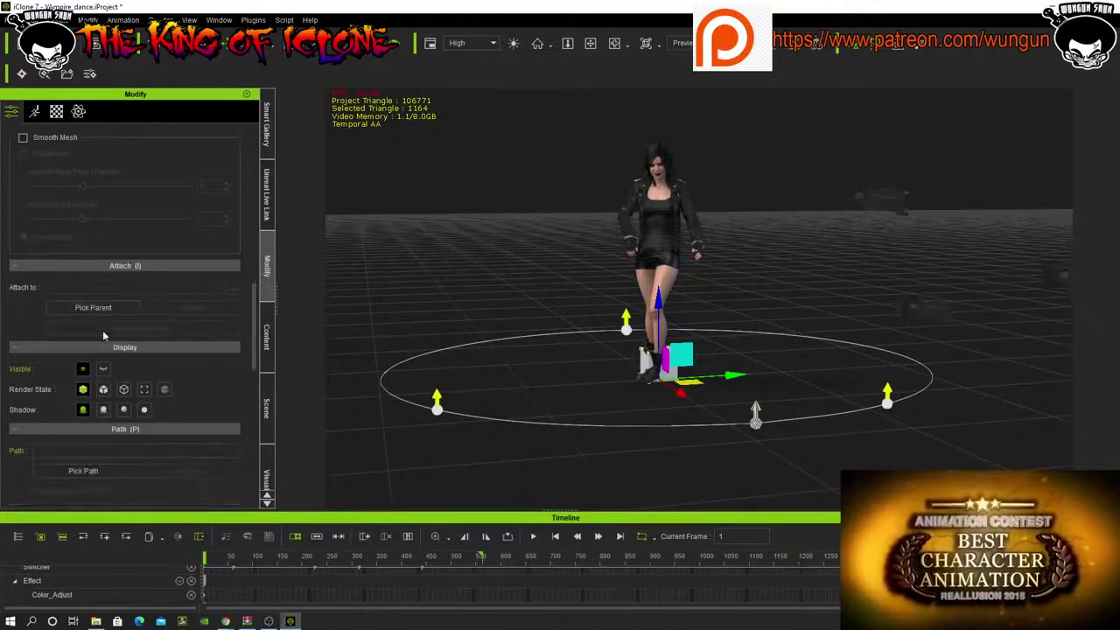
scroll(102, 335, "down", 2)
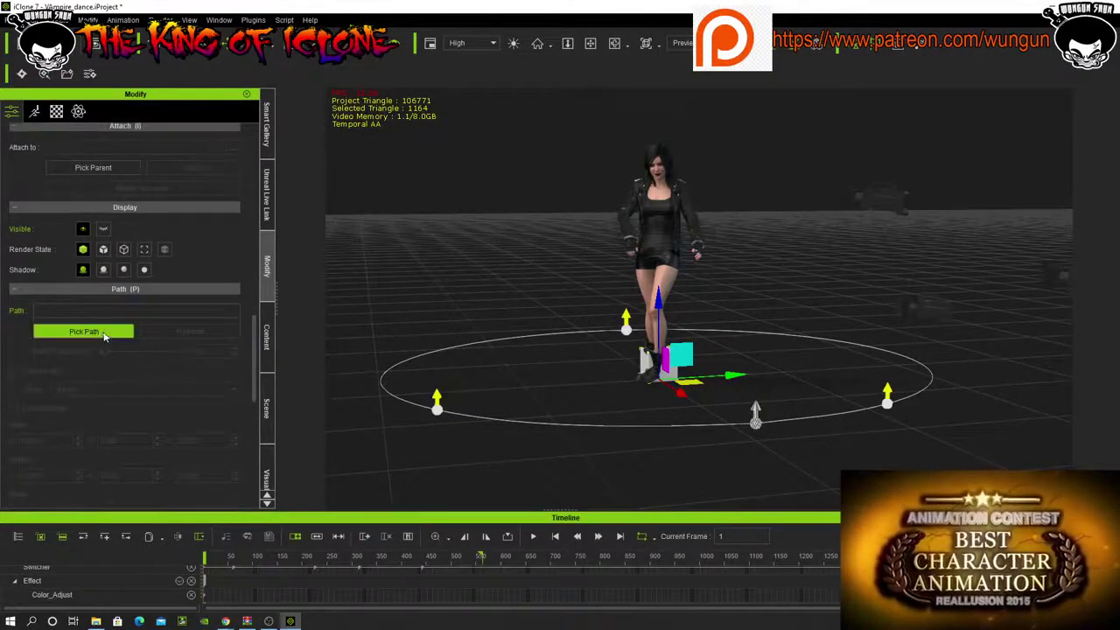
left_click(103, 334)
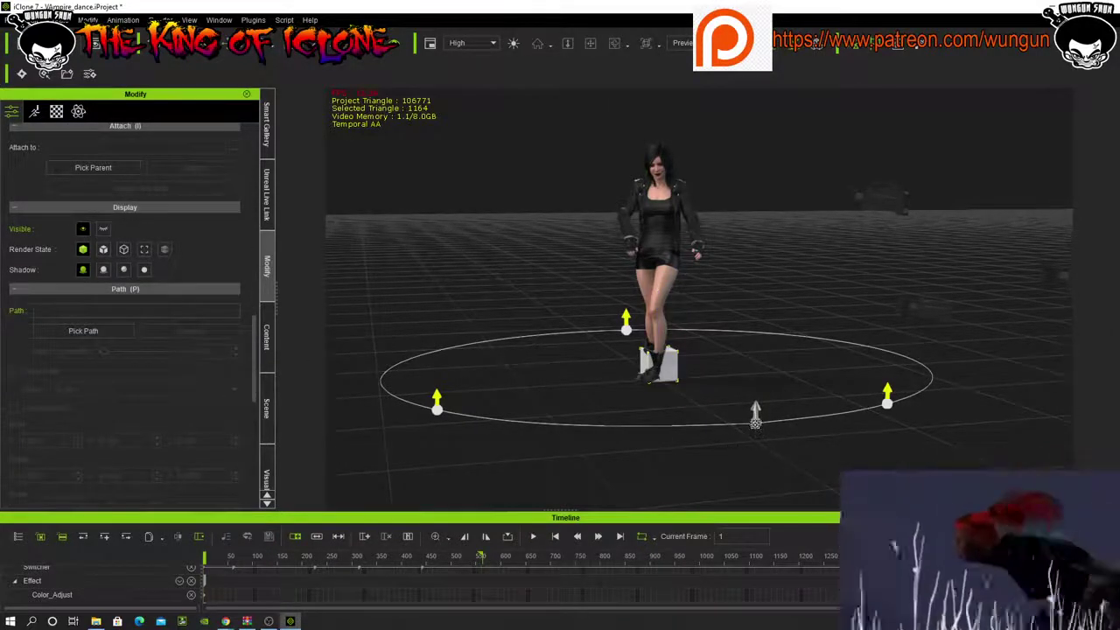
left_click(755, 422)
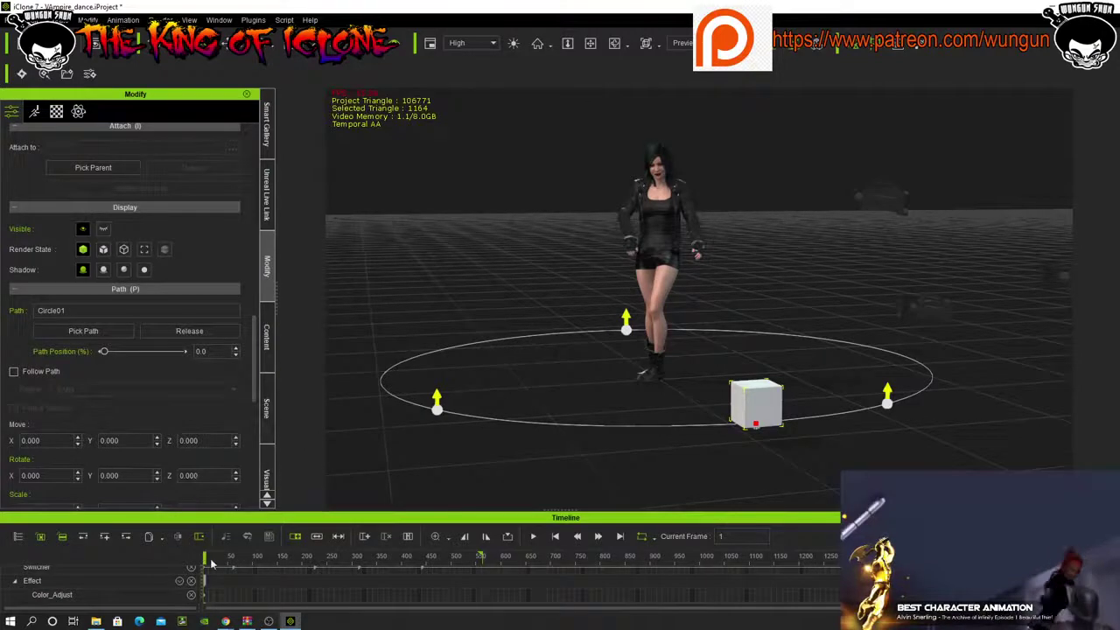
- Set the box's path position to about 81% at frame 558, and scrub back to frame 1 to check its travel around the character
left_click_drag(204, 559, 480, 569)
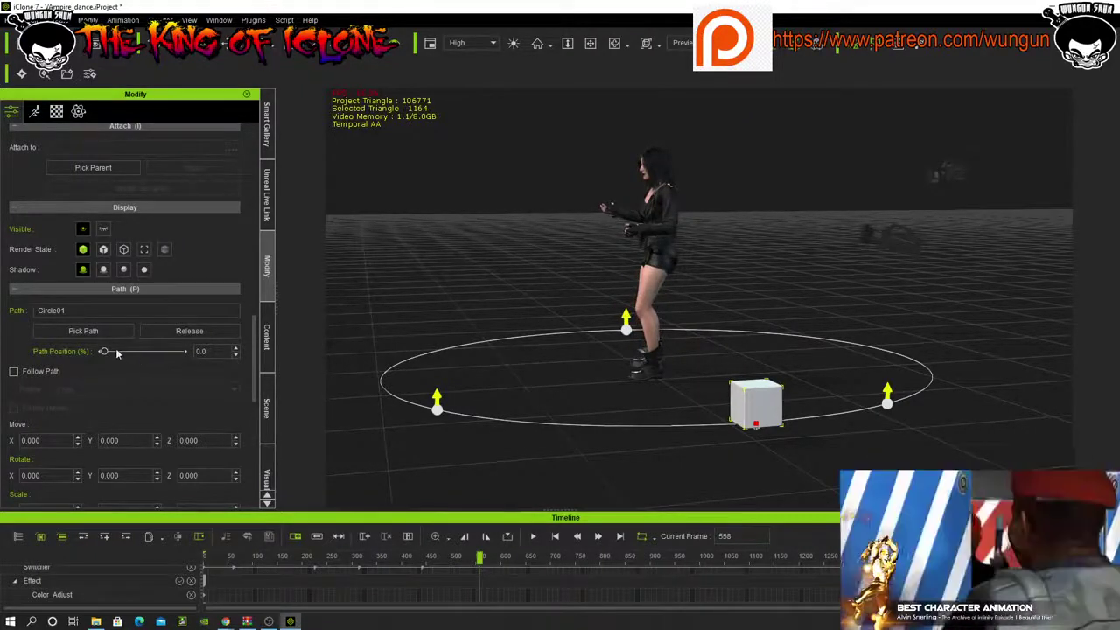
left_click_drag(105, 353, 167, 378)
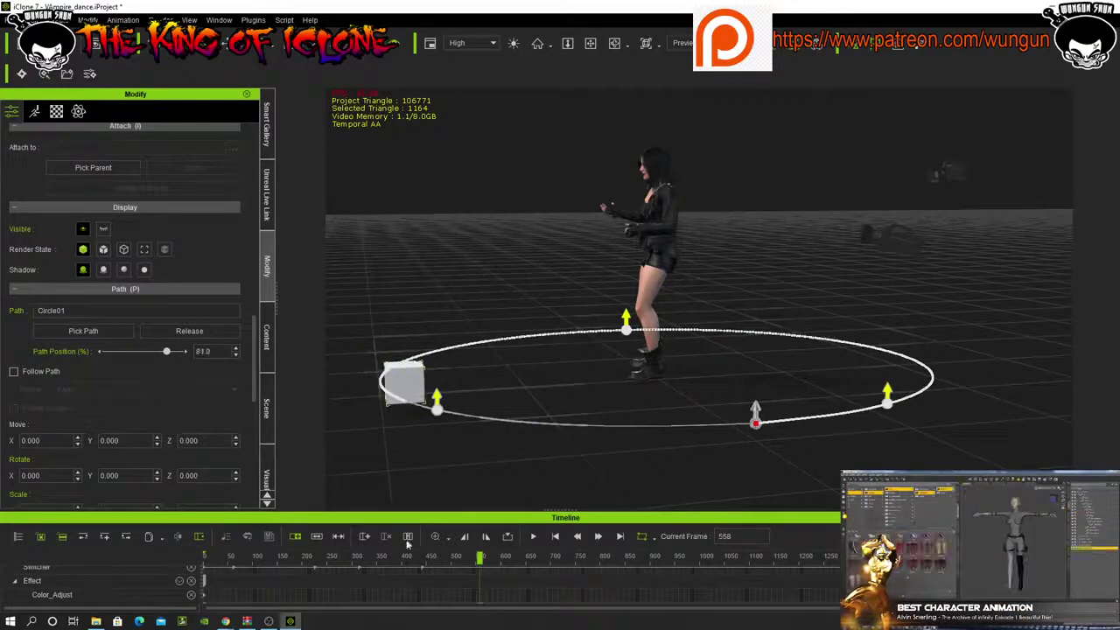
left_click_drag(478, 564, 445, 575)
right_click_drag(584, 267, 901, 294, "alt")
left_click_drag(600, 315, 755, 320, "alt")
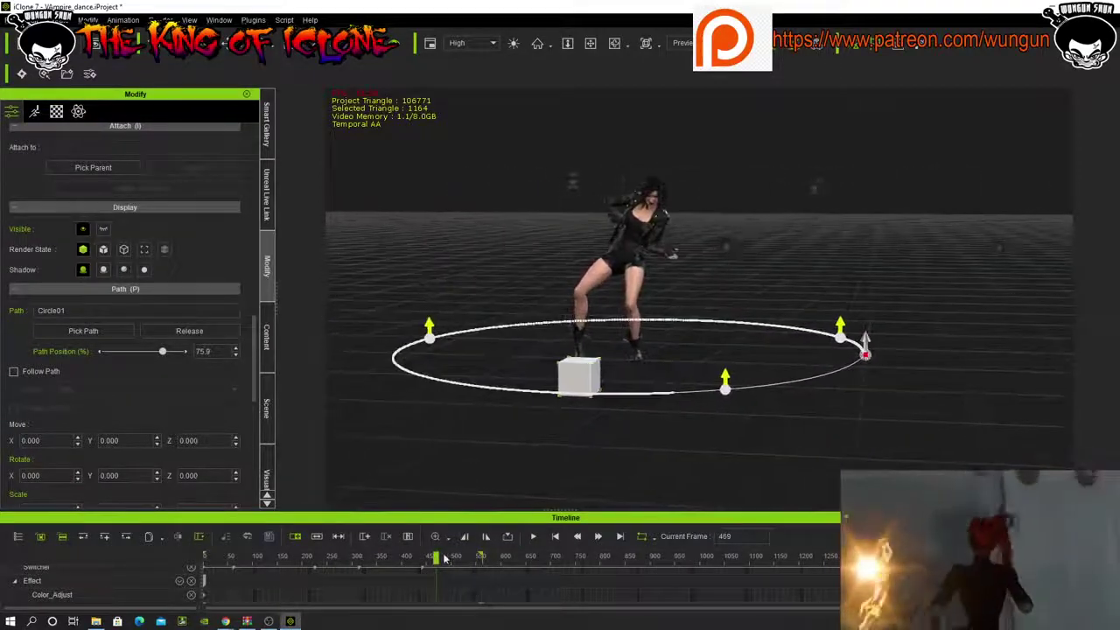
left_click_drag(436, 556, 179, 568)
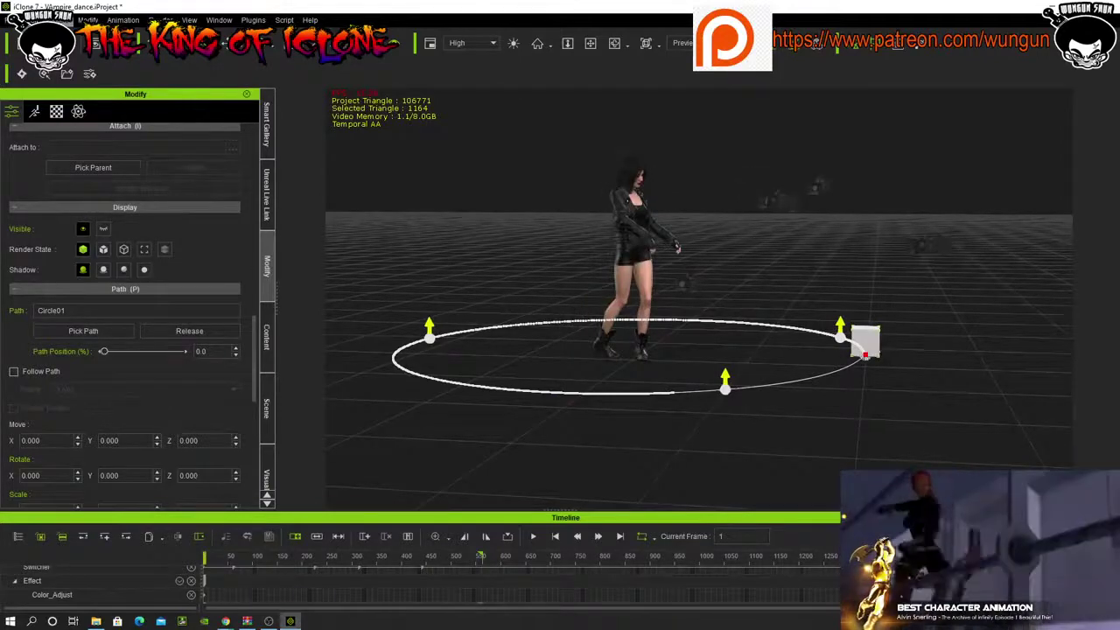
- Create a new camera from the current view and switch the viewport back to the Preview camera
left_click(60, 19)
mouse_move(87, 37)
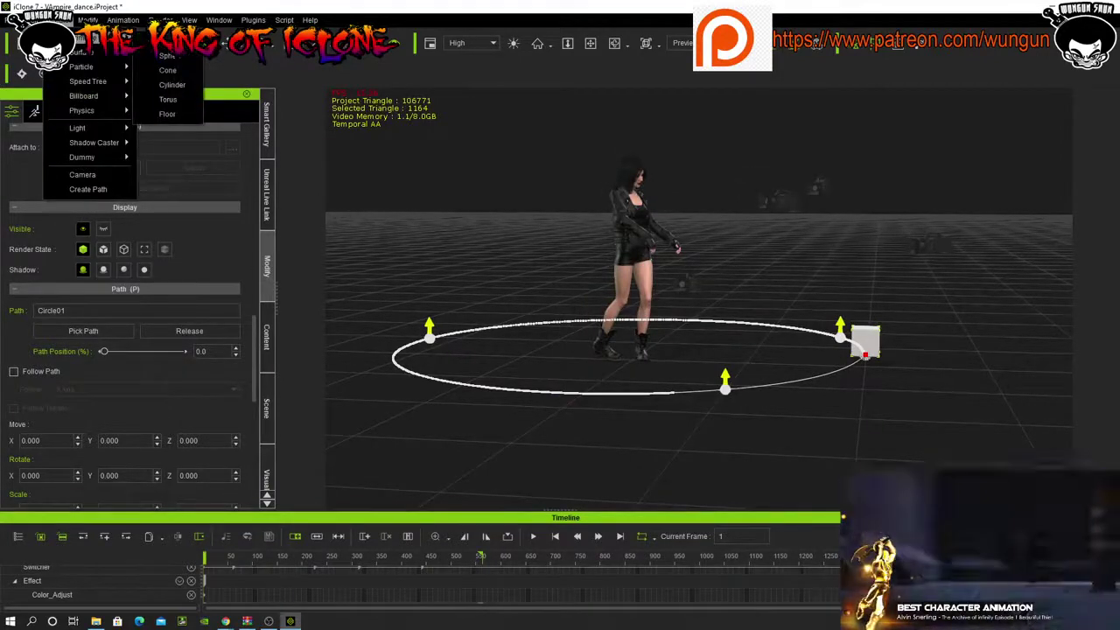
left_click(97, 179)
left_click(926, 373)
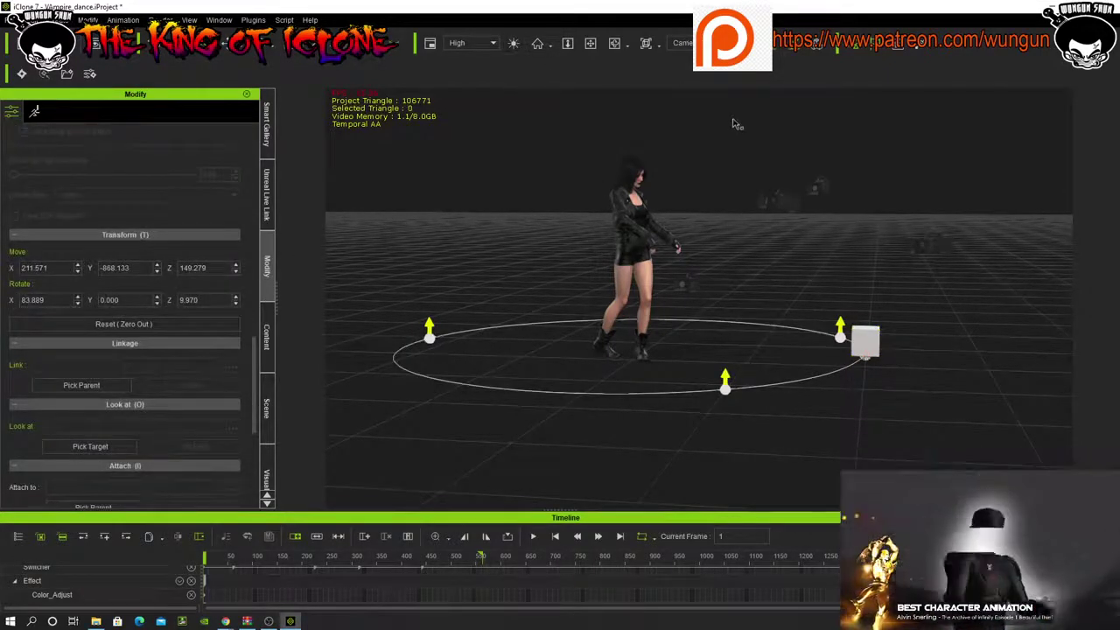
left_click(704, 43)
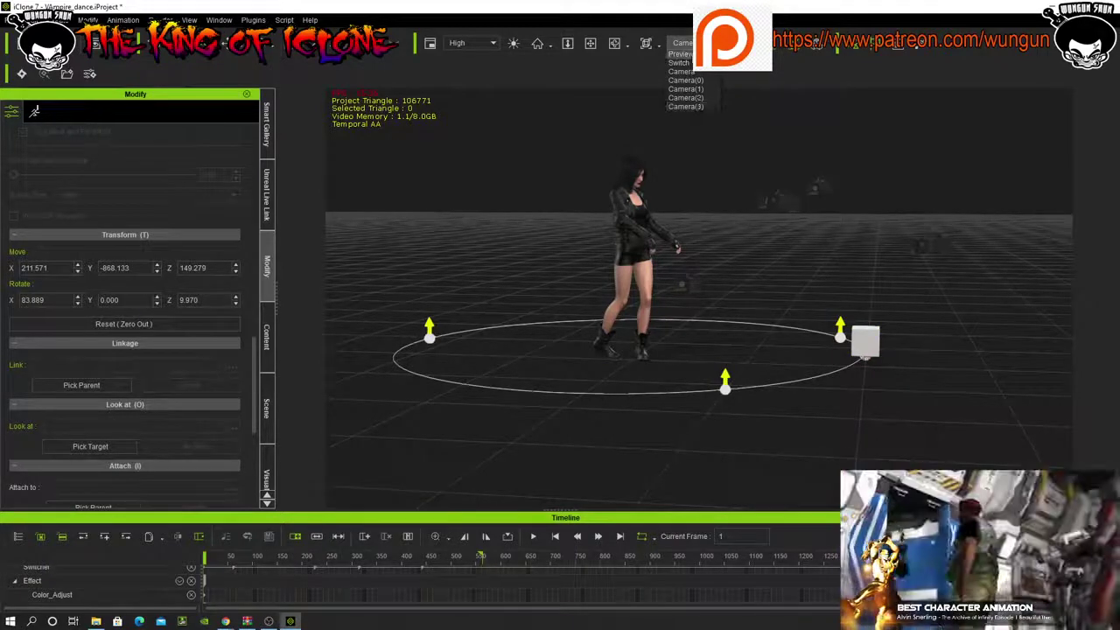
left_click(704, 55)
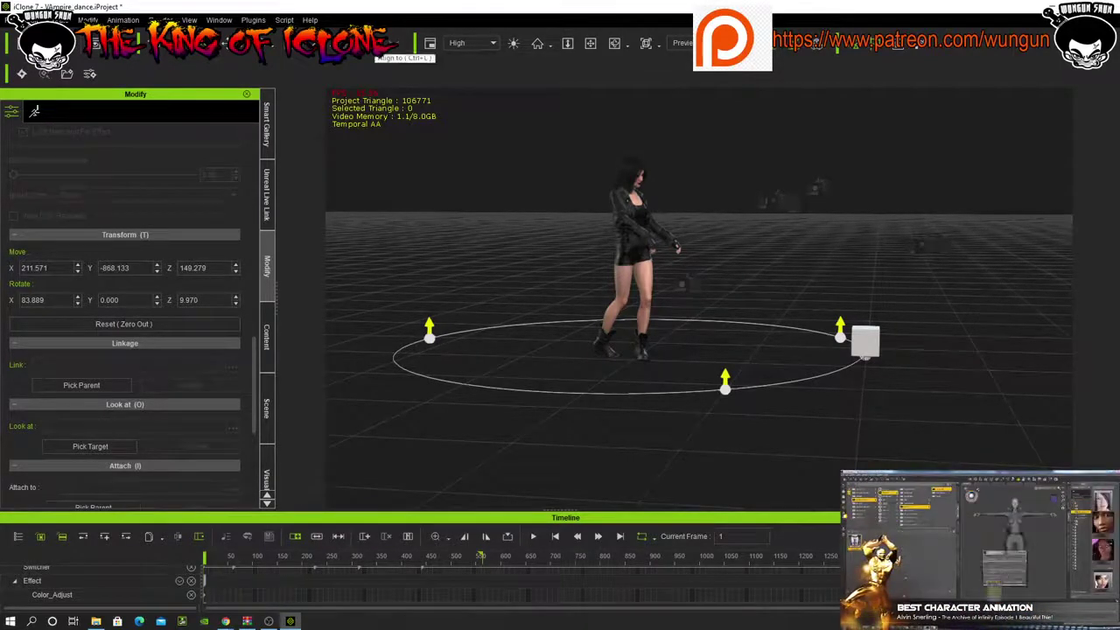
- Move the new camera along its Y axis toward the circle path to a Y position of about -151
scroll(575, 250, "down", 3)
right_click_drag(771, 270, 700, 245)
middle_click_drag(700, 245, 489, 242)
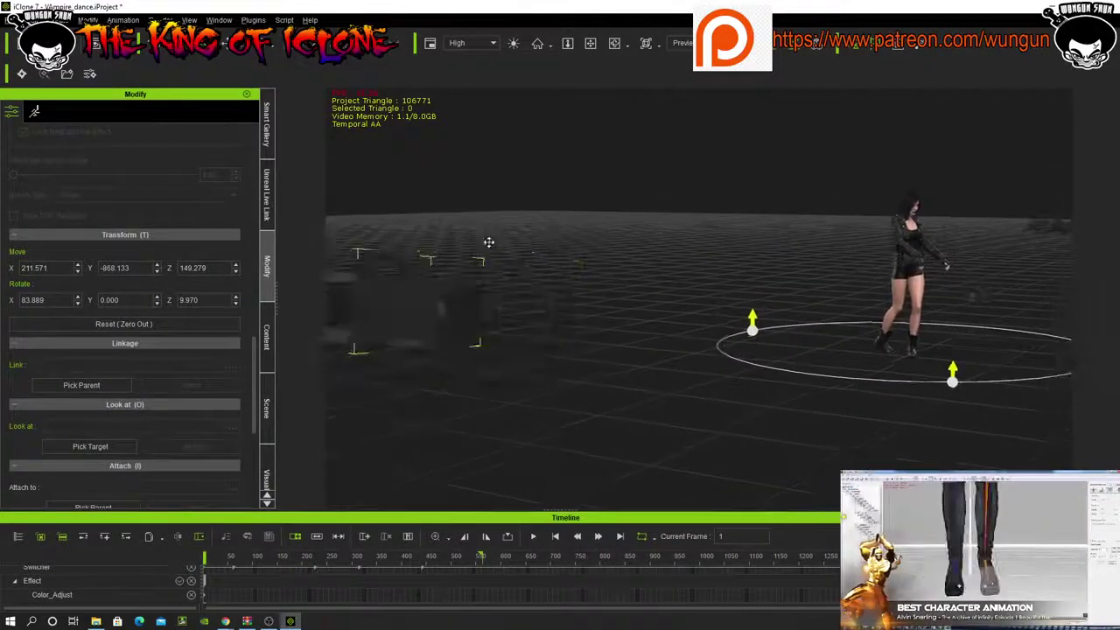
scroll(489, 243, "down", 5)
scroll(491, 219, "up", 5)
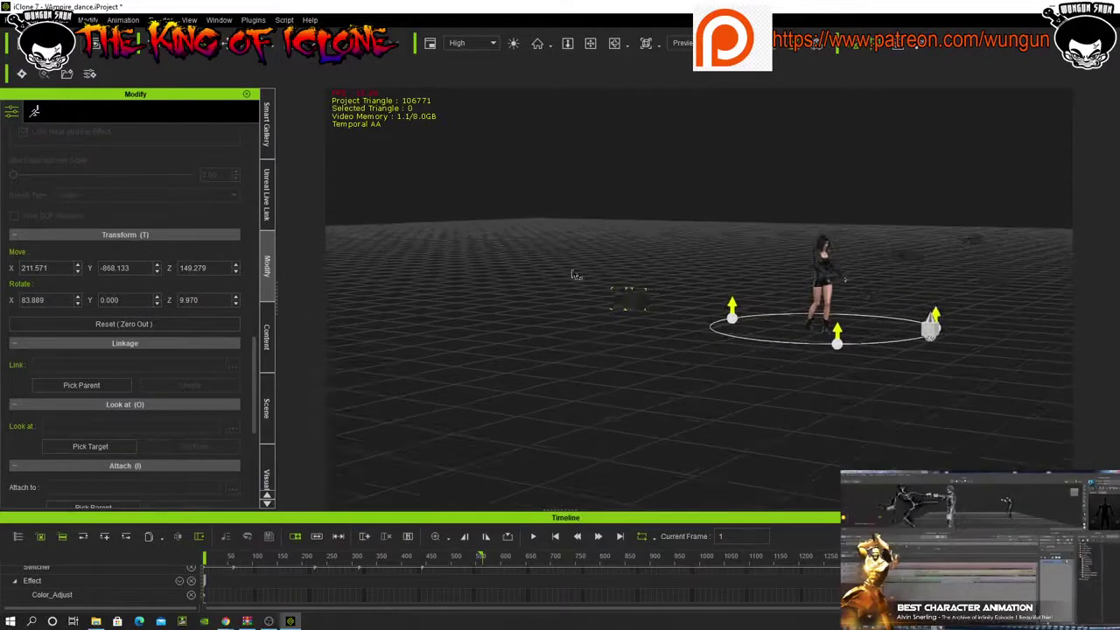
left_click(229, 45)
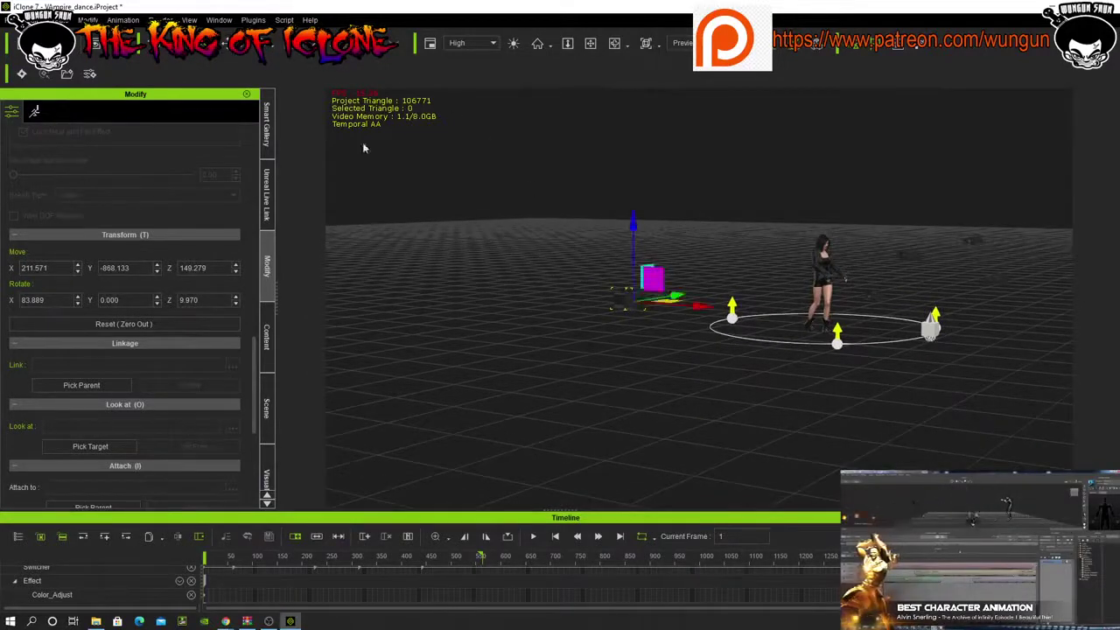
left_click_drag(680, 297, 923, 292)
middle_click_drag(916, 308, 725, 333)
right_click_drag(726, 333, 622, 352)
scroll(623, 351, "up", 2)
scroll(623, 350, "up", 5)
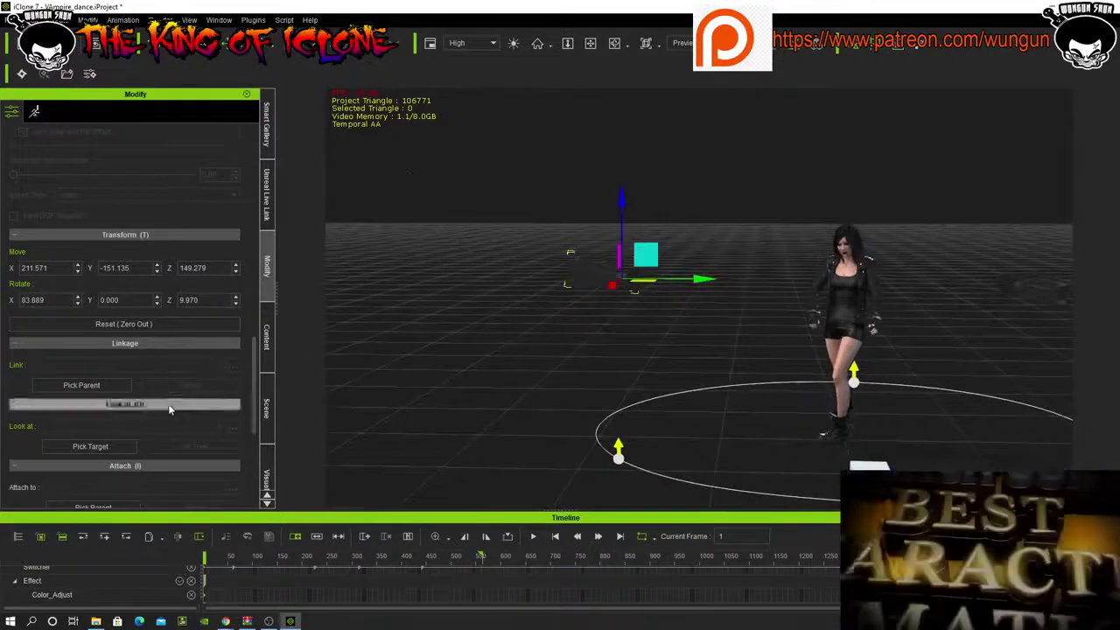
- Make the camera look at the character's CC_Base_Spine02 and move it near the box at about X 168, Y -11, Z 51
scroll(121, 429, "down", 1)
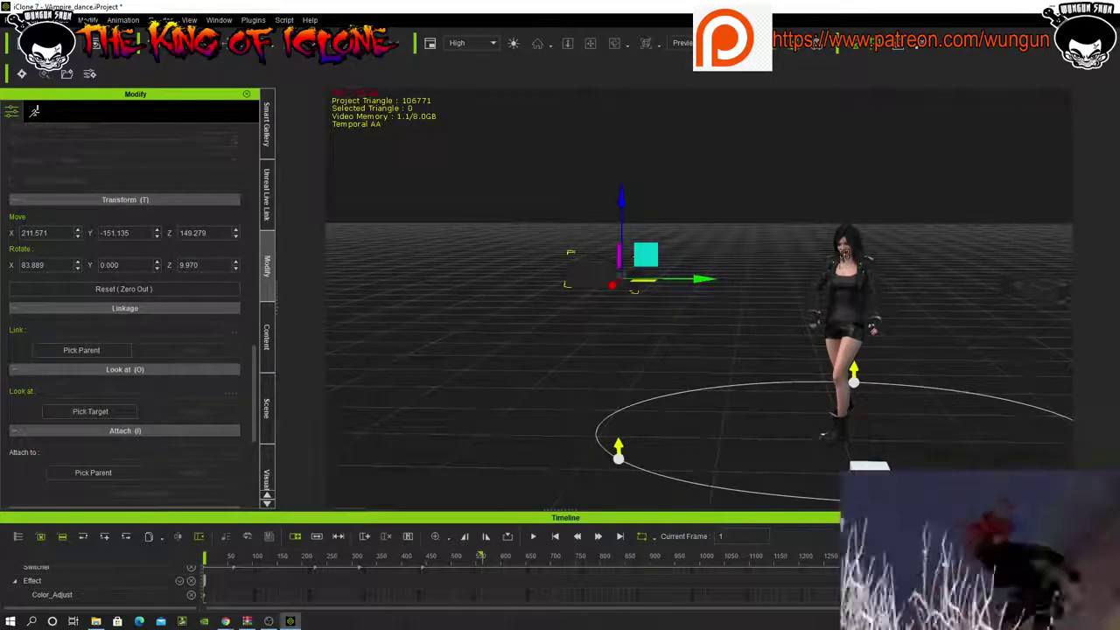
left_click(845, 284)
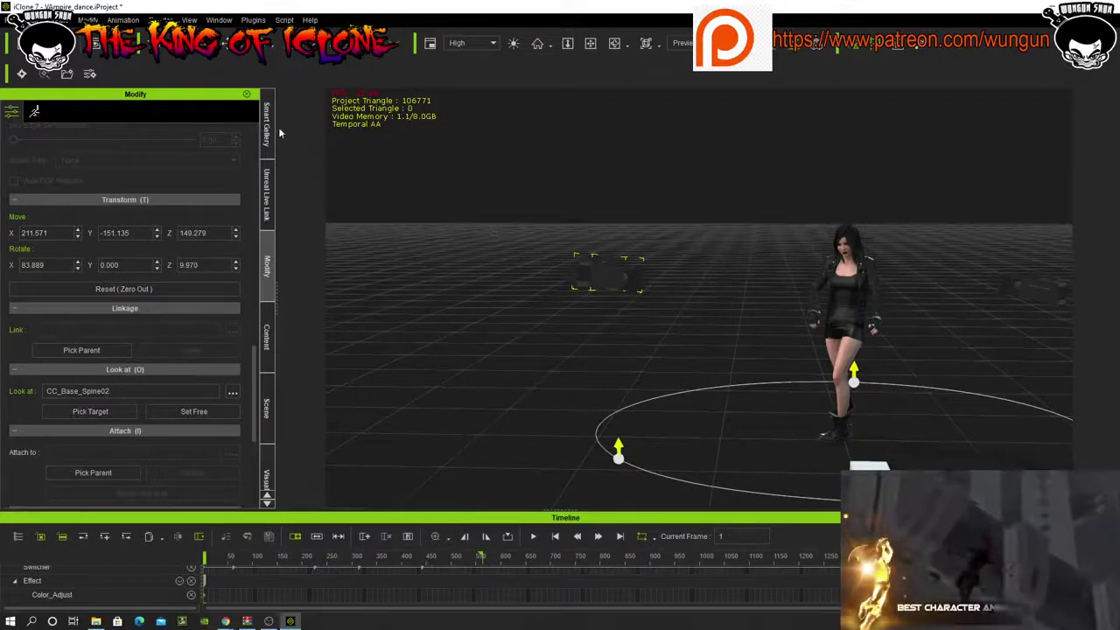
key("w")
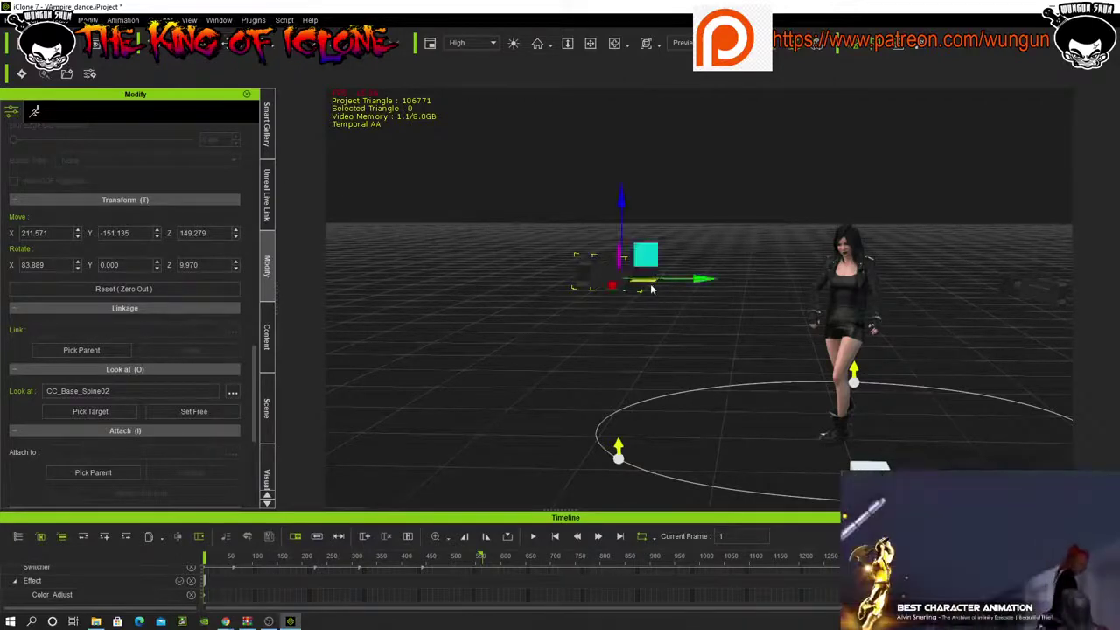
left_click_drag(709, 287, 937, 308)
middle_click_drag(744, 309, 454, 300)
right_click_drag(454, 299, 388, 318)
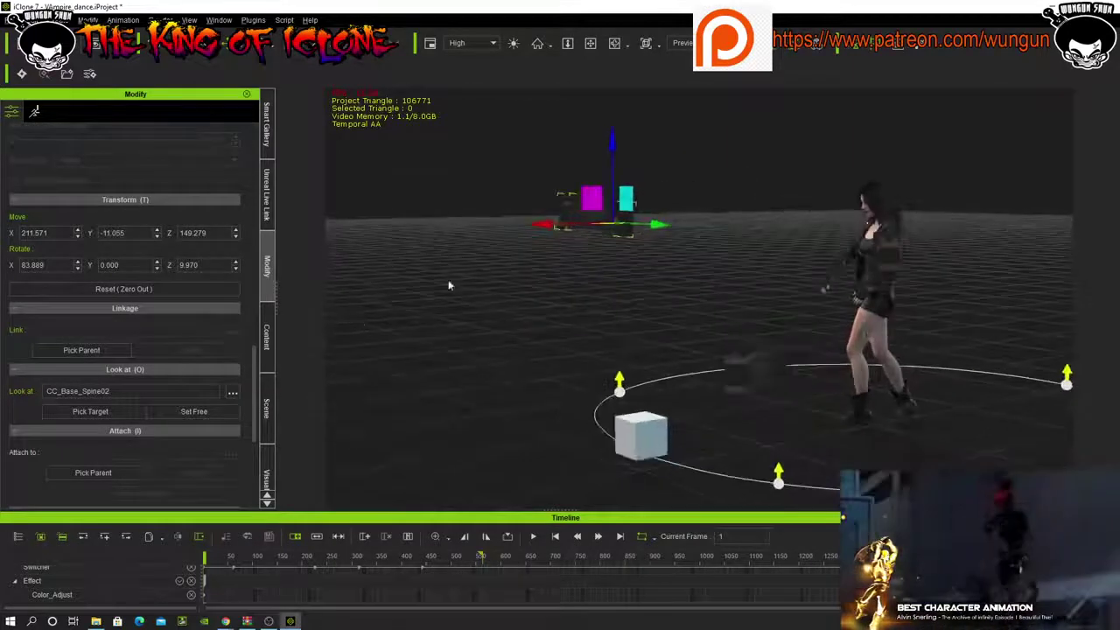
left_click_drag(615, 138, 624, 311)
left_click_drag(540, 397, 603, 401)
- Attach the camera to the box on the circle path
right_click(637, 404)
mouse_move(702, 460)
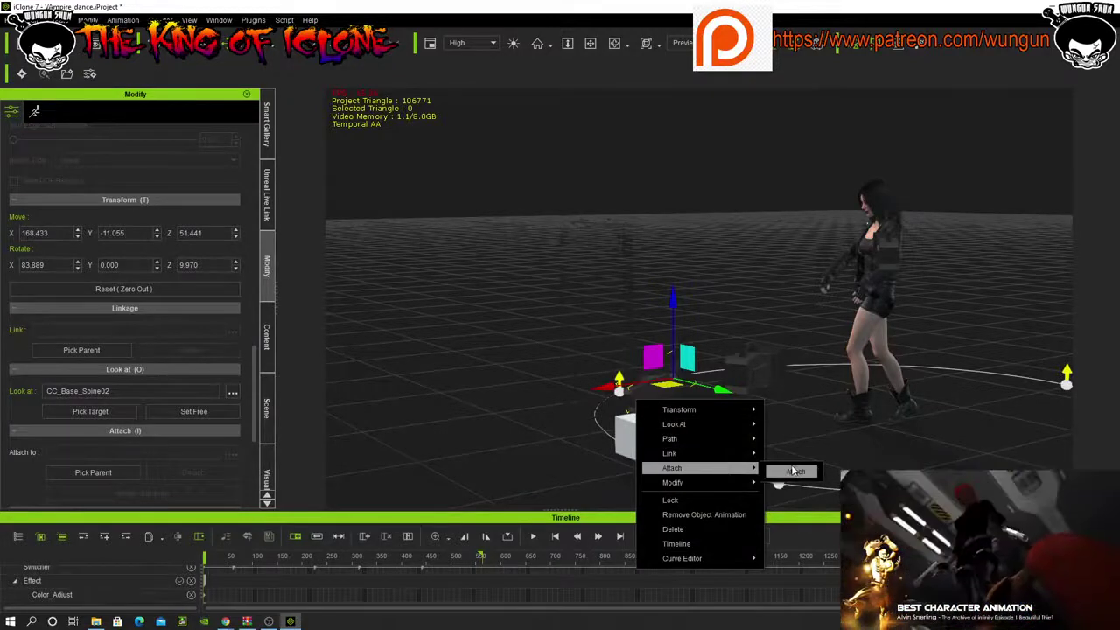
left_click(793, 470)
left_click(645, 442)
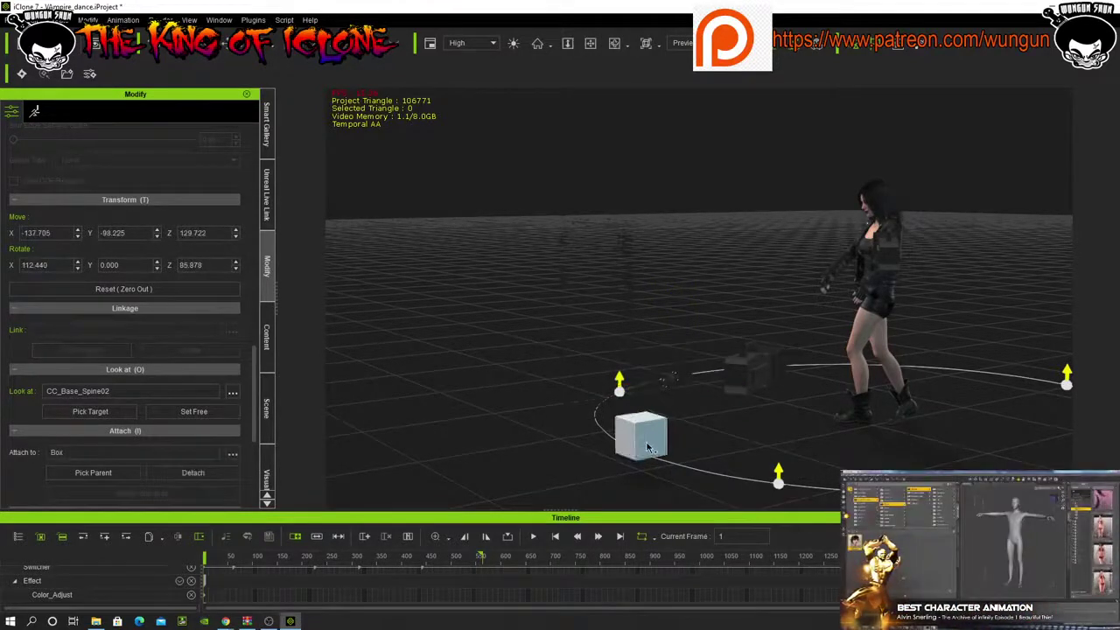
- Show the Mini Viewport and set it to display Camera(3)
right_click_drag(549, 325, 798, 371)
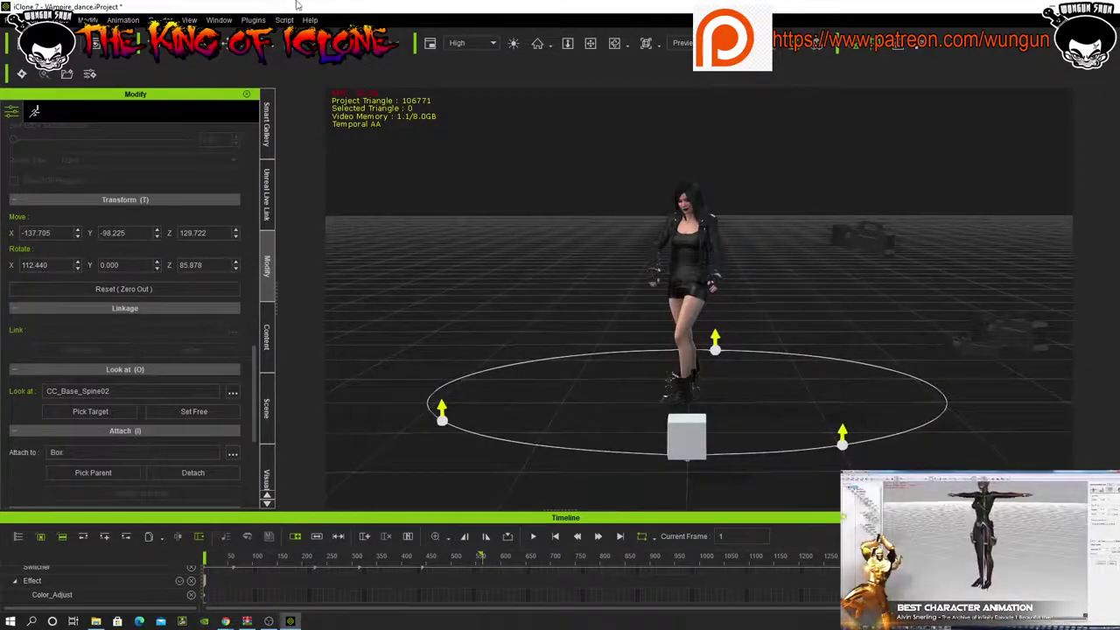
left_click(220, 19)
mouse_move(249, 55)
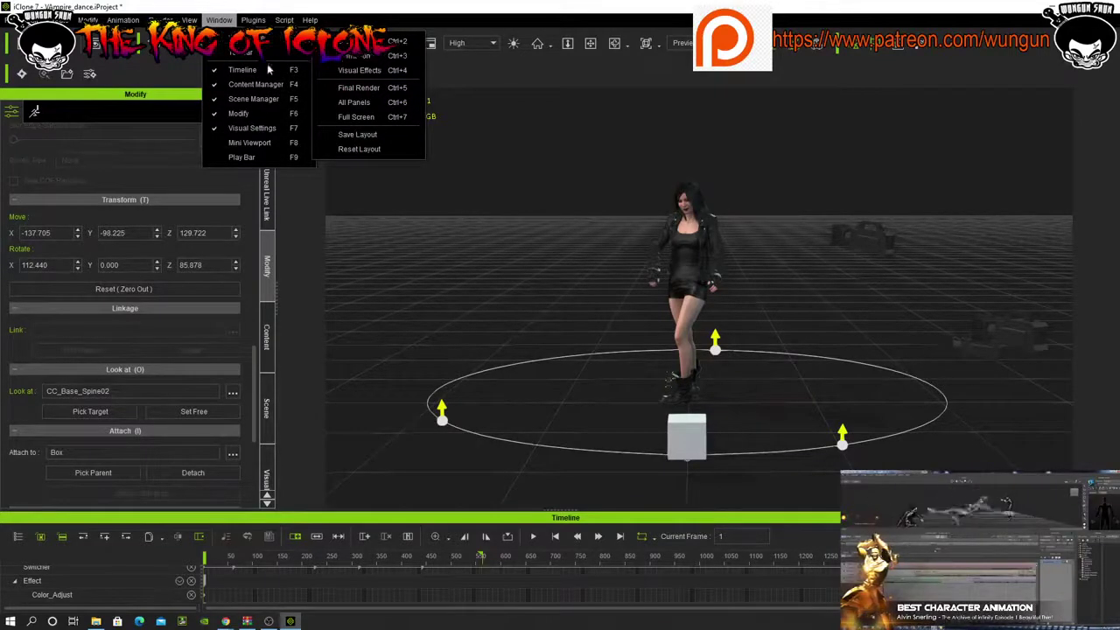
left_click(266, 143)
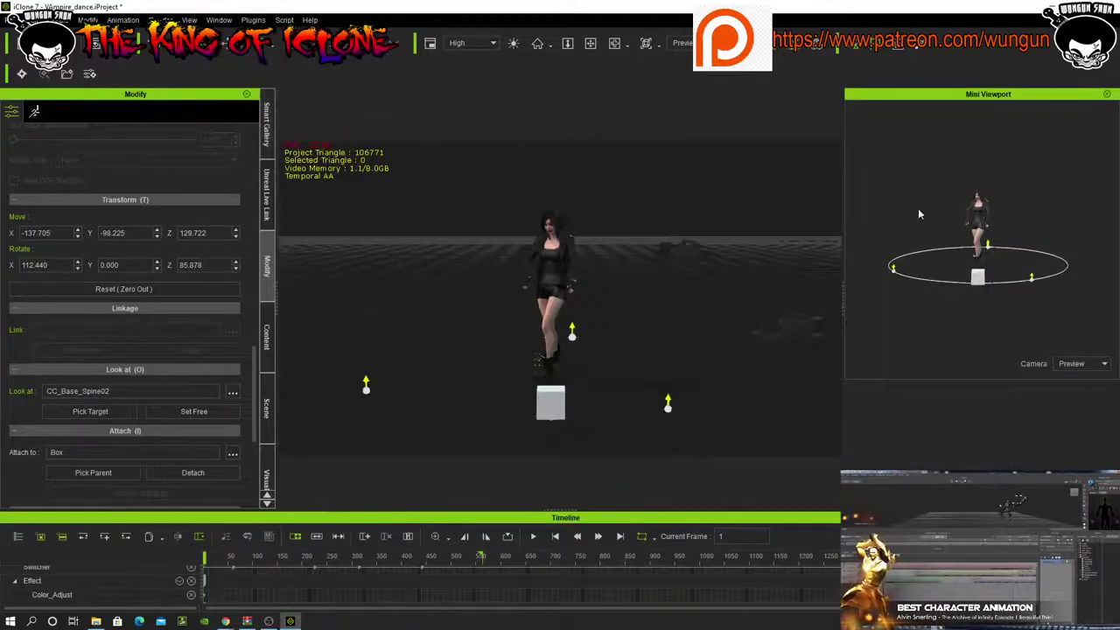
left_click(1083, 364)
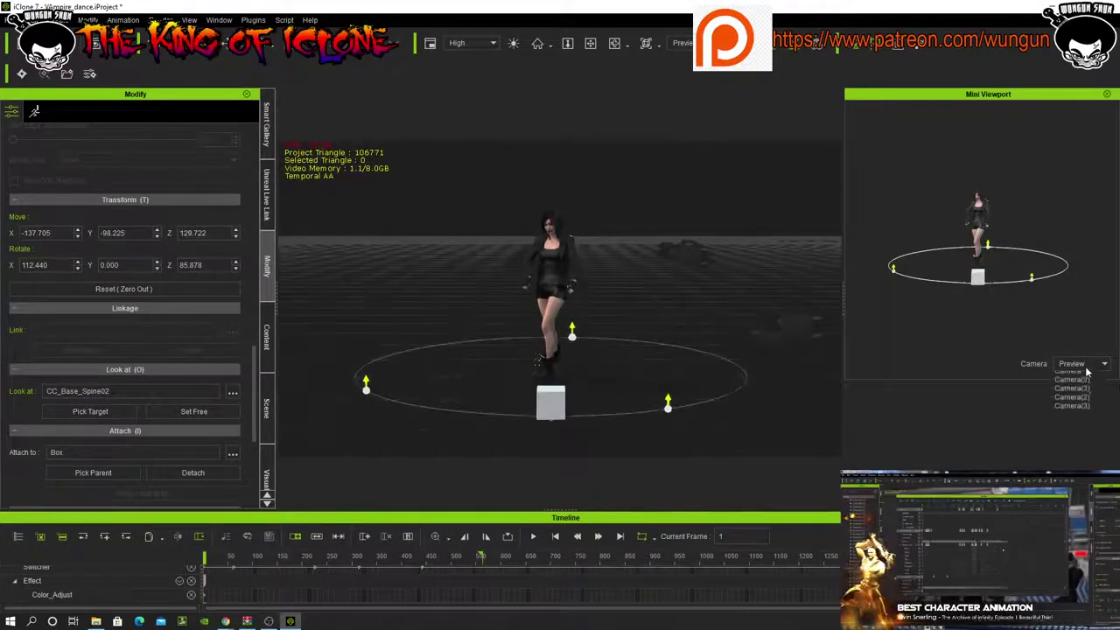
left_click(1076, 420)
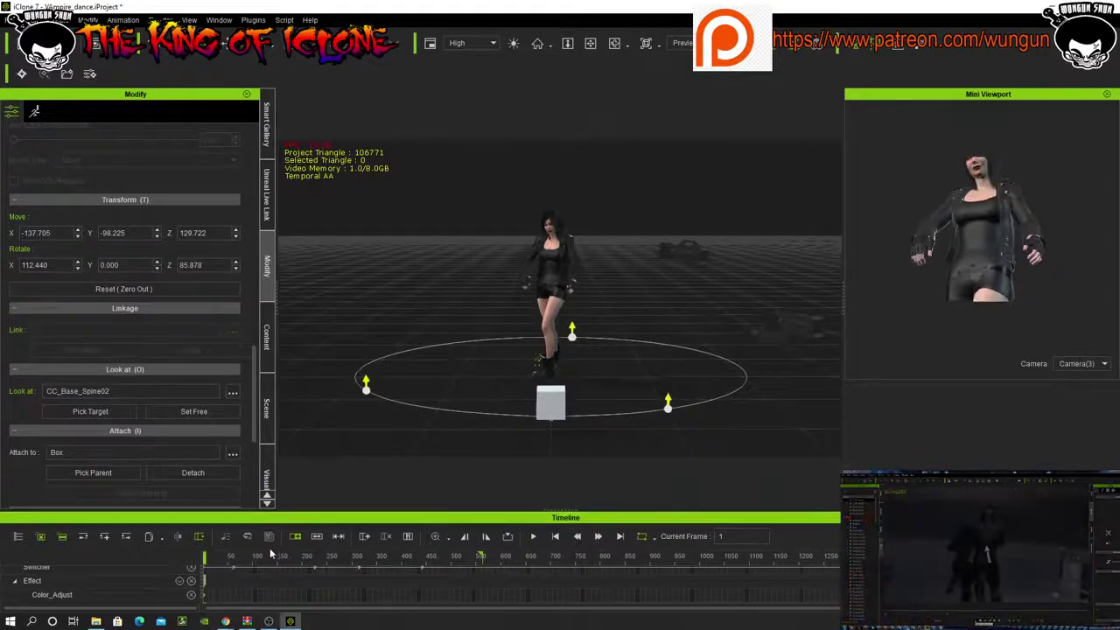
- Scrub to frame 557, select the box, and return to frame 1 to check how the attached camera circles the character
left_click_drag(206, 559, 492, 609)
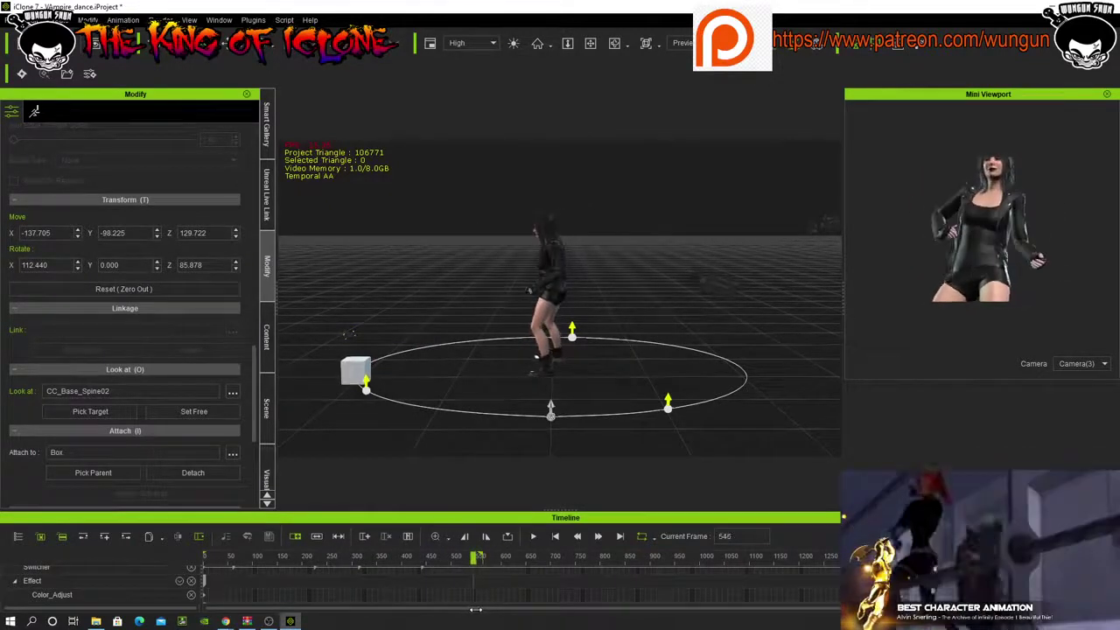
mouse_move(470, 607)
left_mouse_down()
mouse_move(385, 605)
mouse_move(479, 610)
left_mouse_up()
scroll(455, 599, "down", 3)
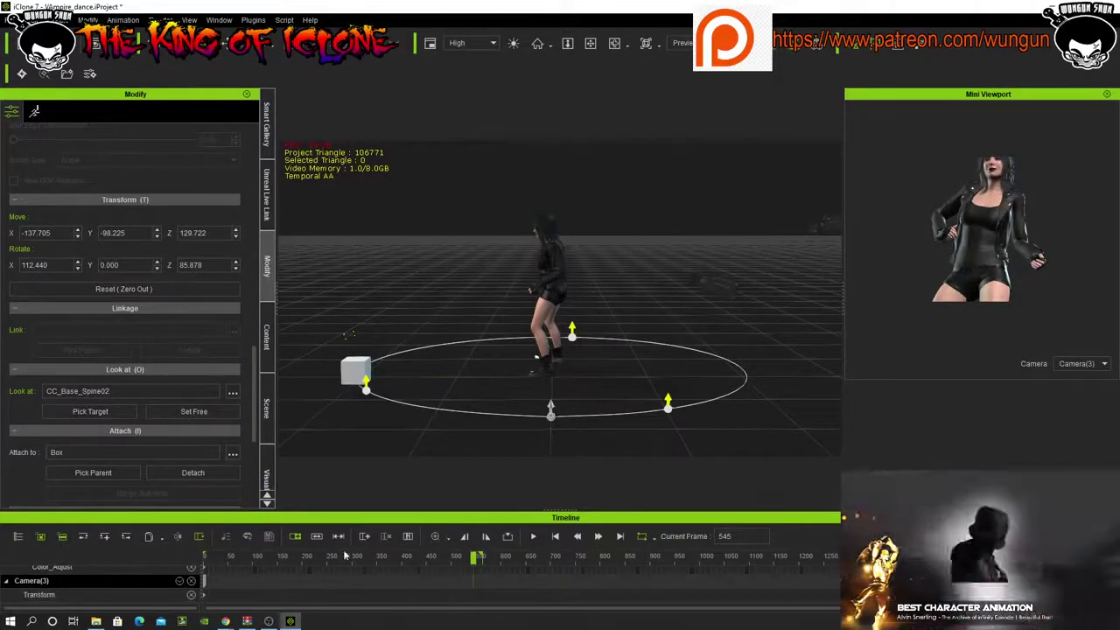
left_click_drag(475, 558, 481, 557)
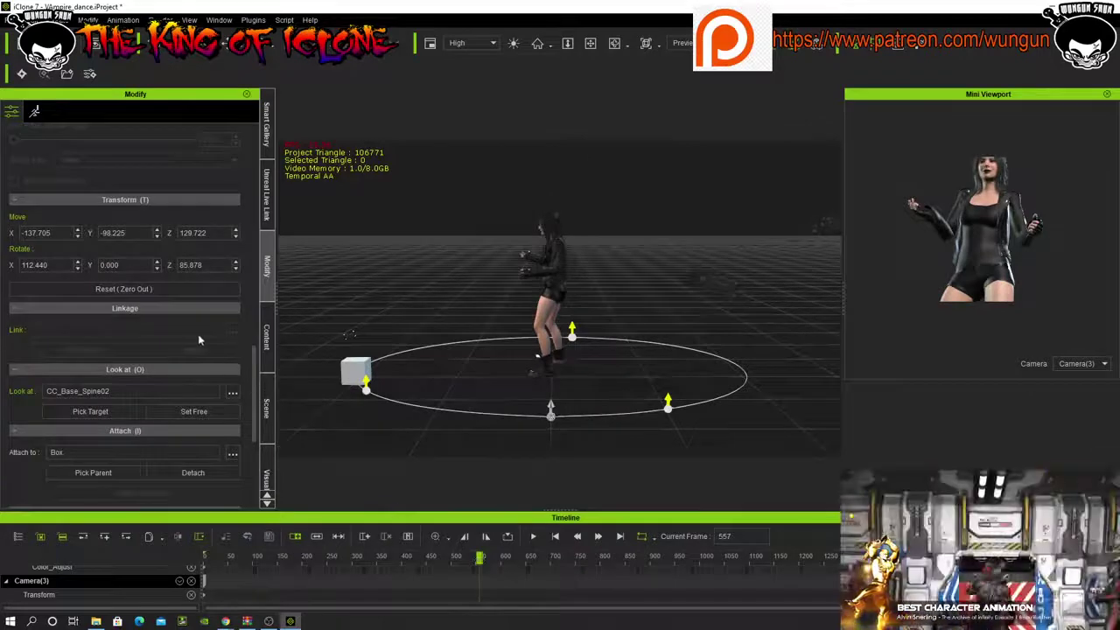
scroll(167, 345, "down", 4)
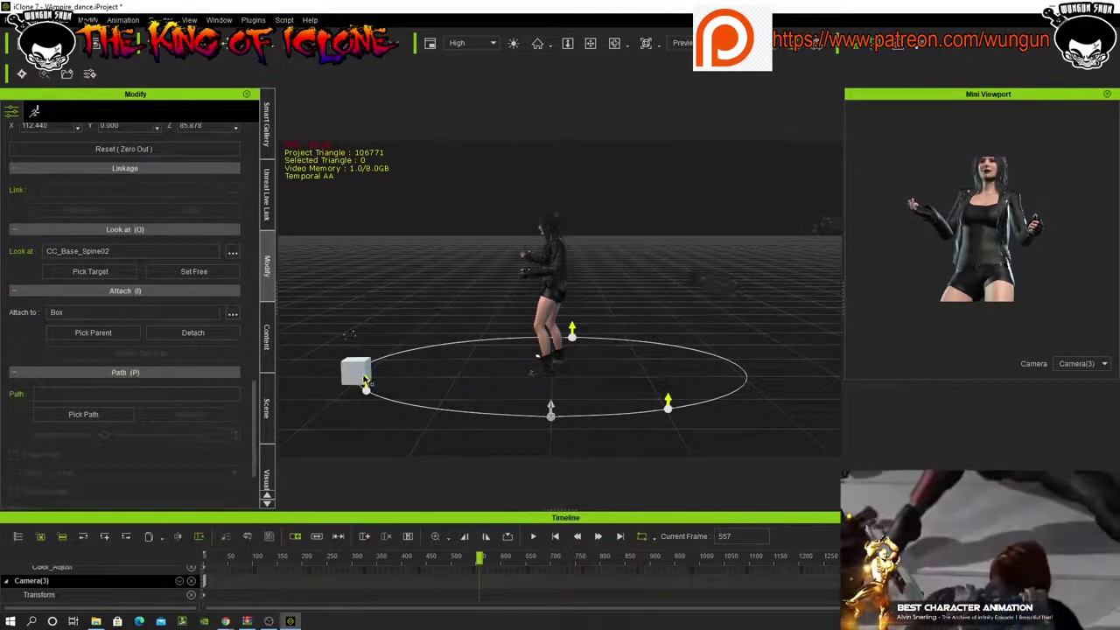
left_click(363, 376)
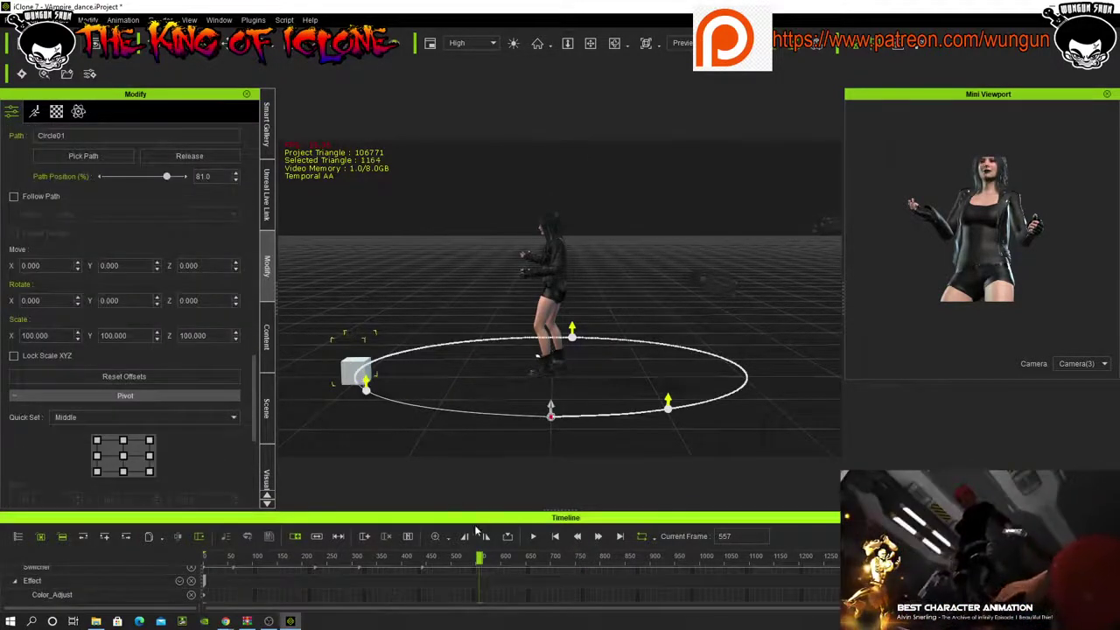
left_click_drag(479, 558, 204, 557)
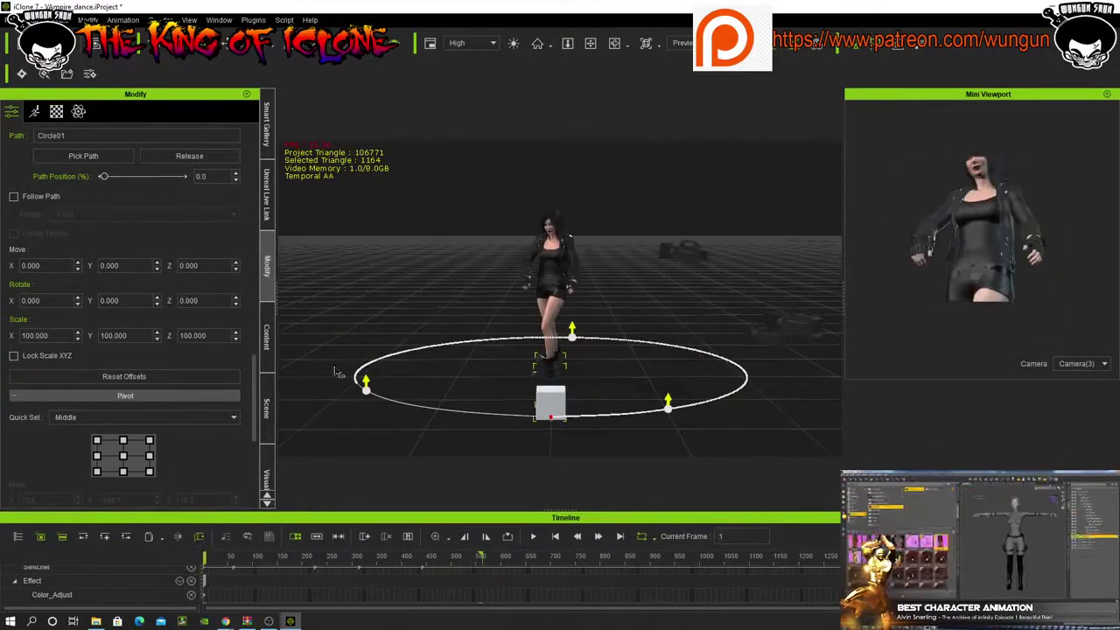
- Switch the main viewport to Camera(3) and play the animation to preview the circling shot
left_click(683, 43)
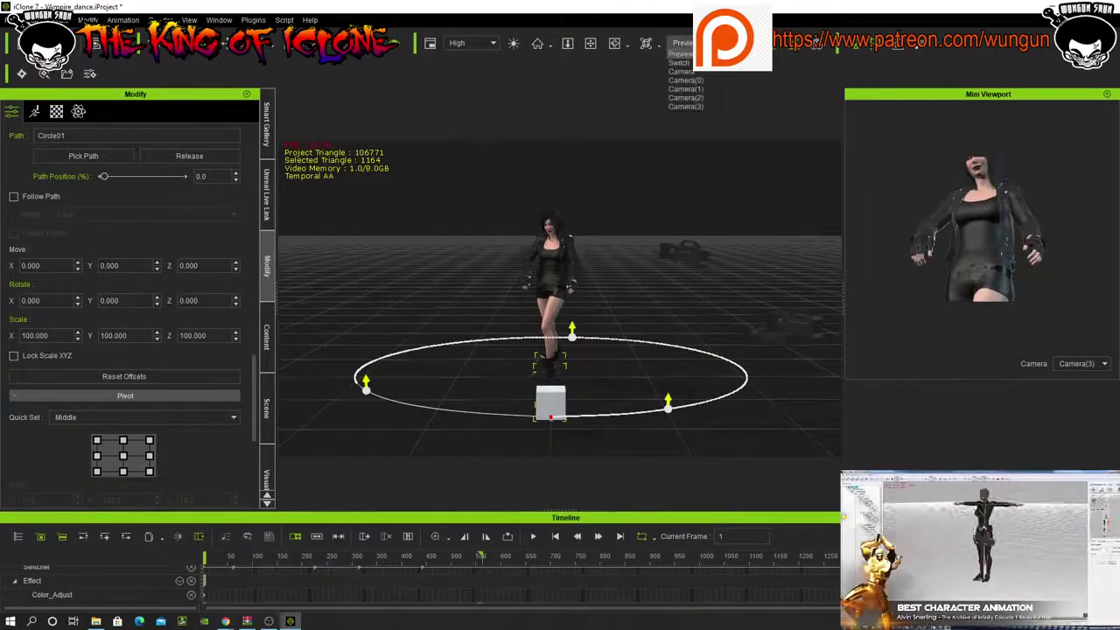
left_click(692, 105)
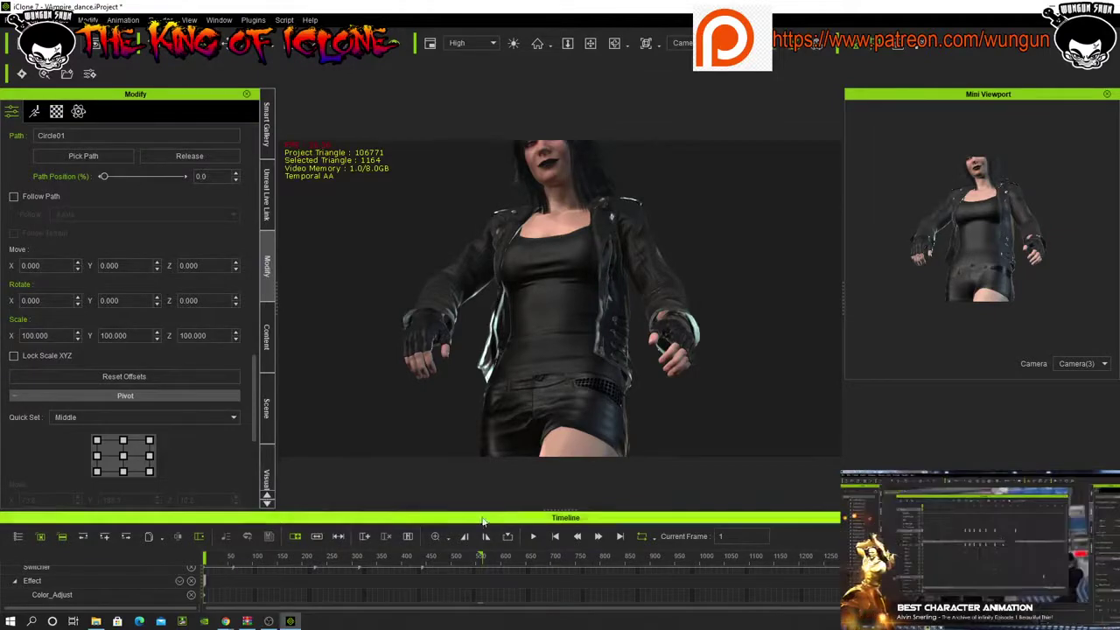
left_click(533, 535)
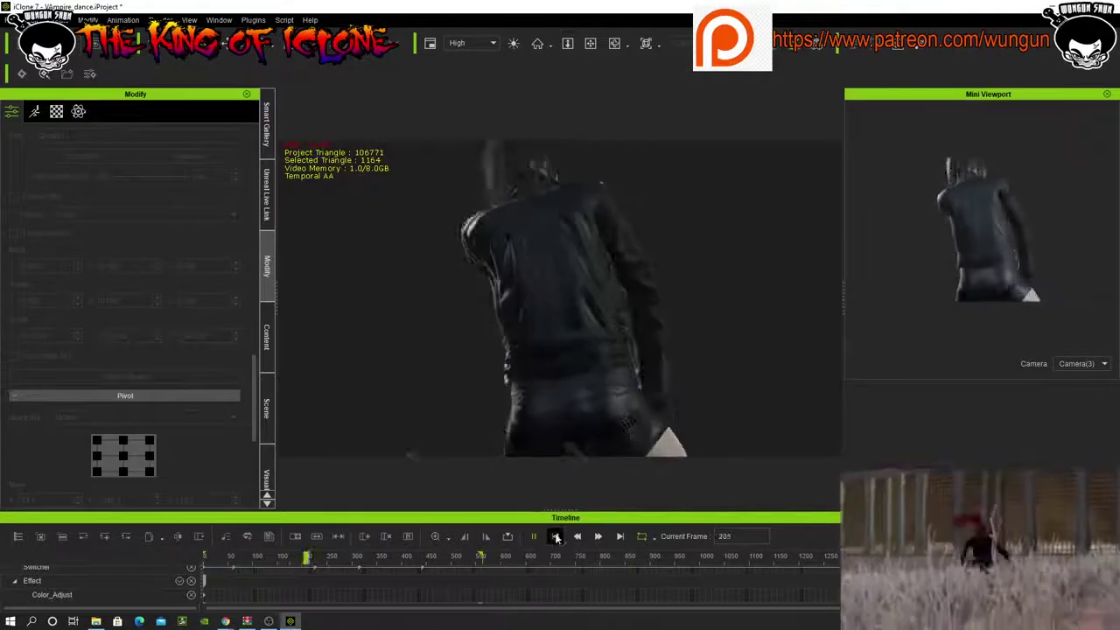
key("space")
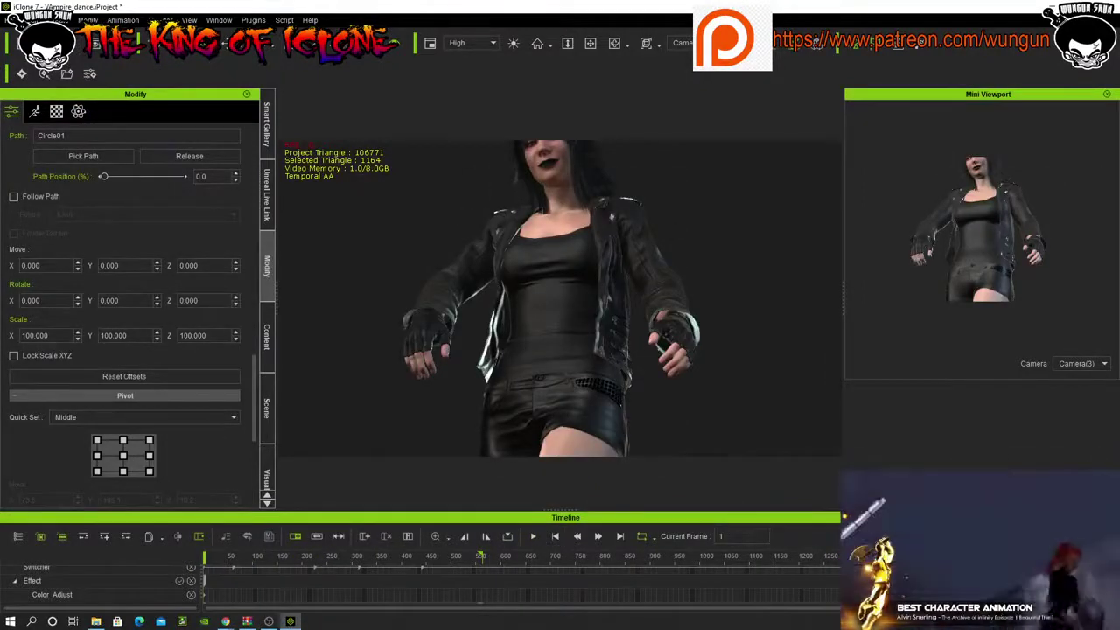
- Return the main viewport to the Preview camera, select Camera(3) above the box, and reduce its focal length to 35.63
left_click(691, 53)
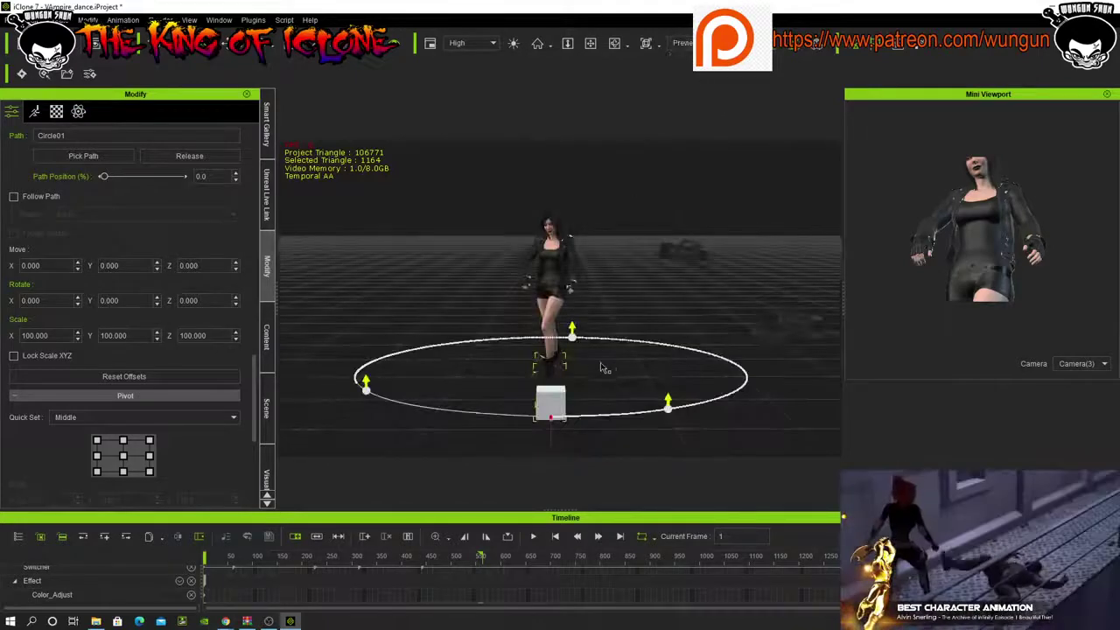
right_click_drag(619, 365, 603, 385)
scroll(603, 386, "up", 5)
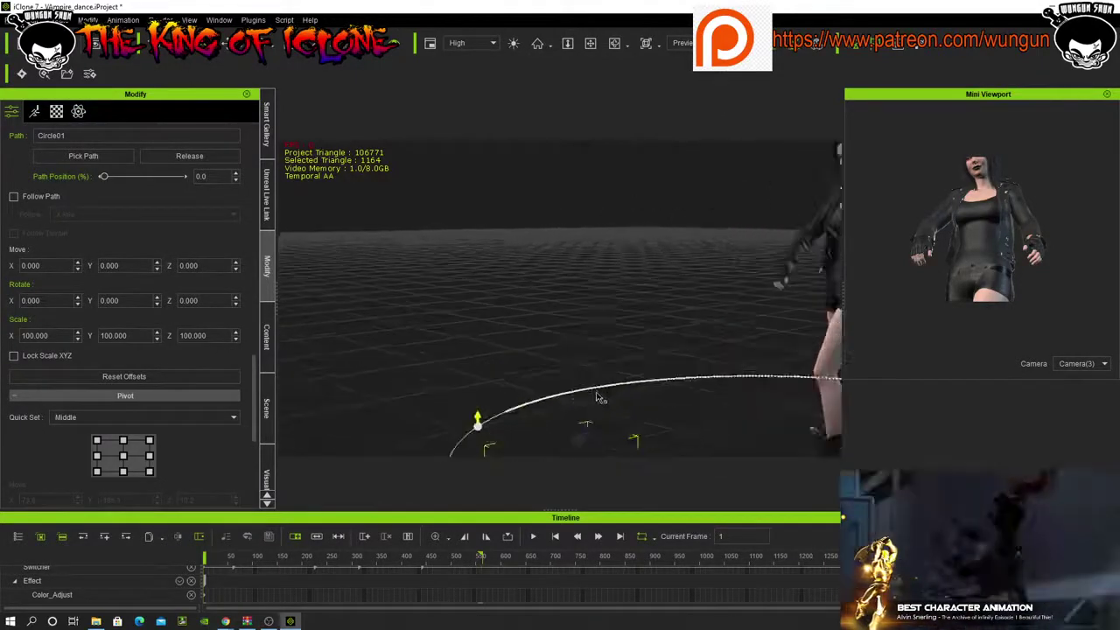
left_click(579, 443)
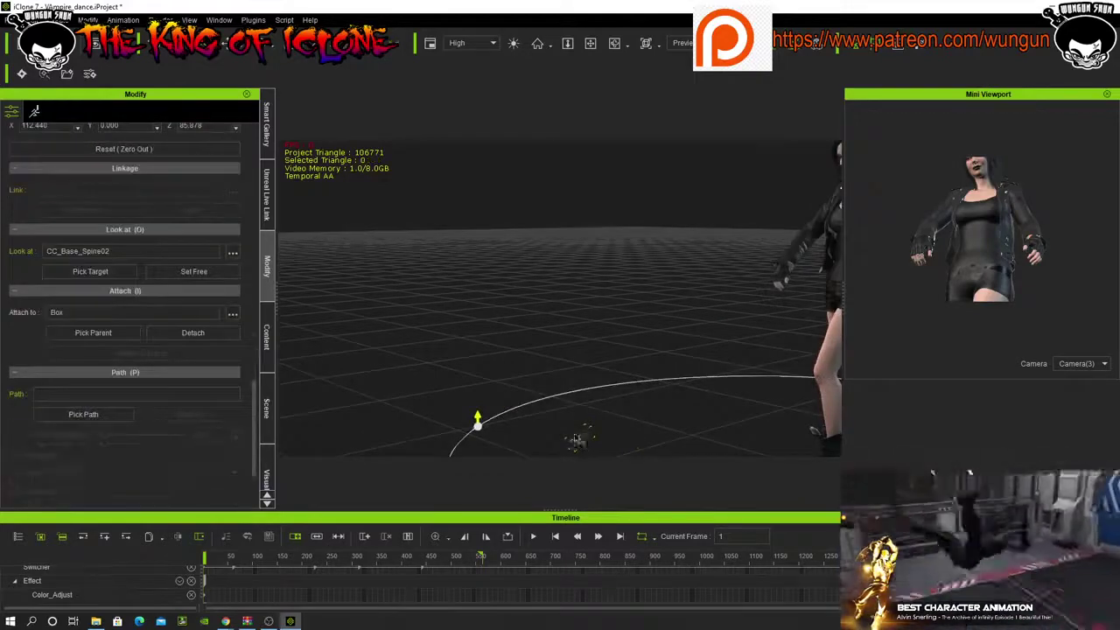
scroll(444, 305, "down", 4)
right_click_drag(447, 306, 597, 324)
middle_click_drag(597, 323, 517, 287)
right_click_drag(516, 287, 763, 333)
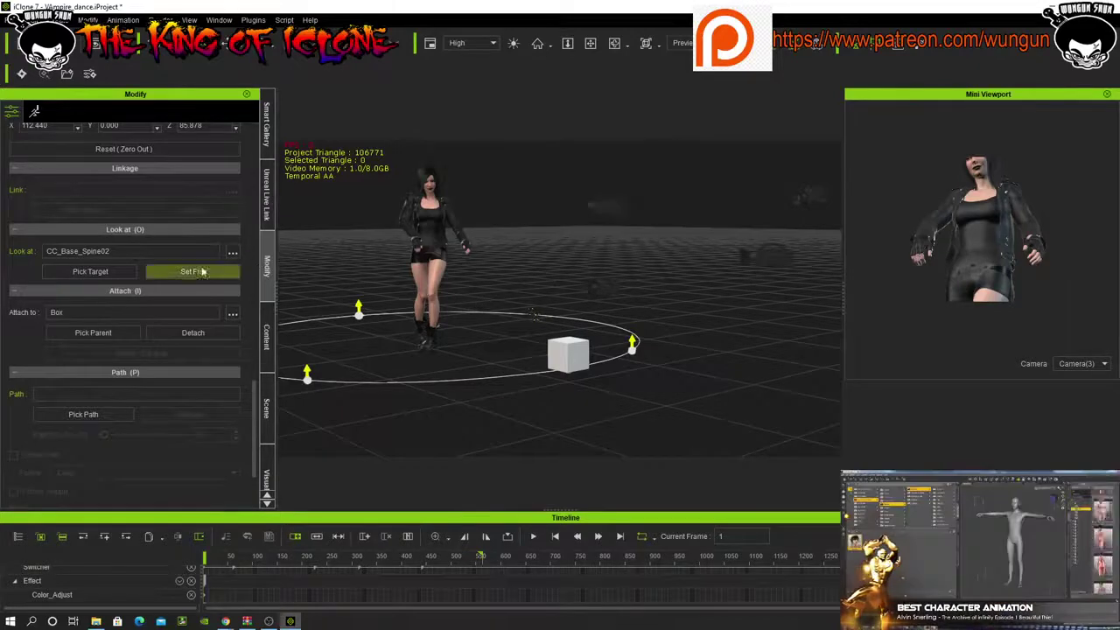
scroll(207, 272, "up", 1)
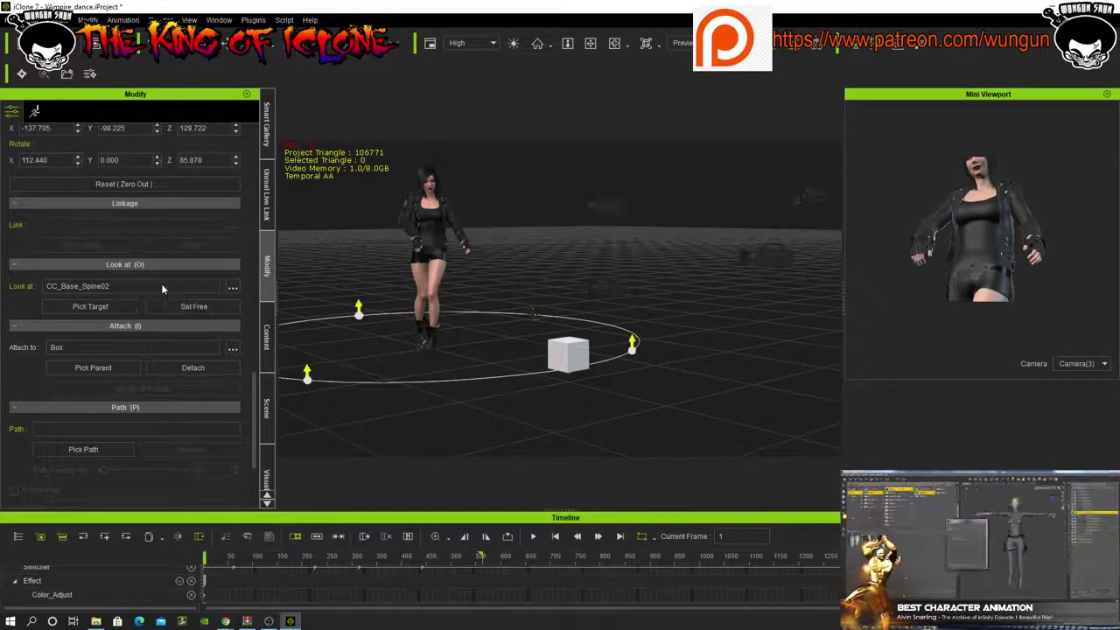
scroll(161, 284, "up", 10)
scroll(158, 286, "up", 12)
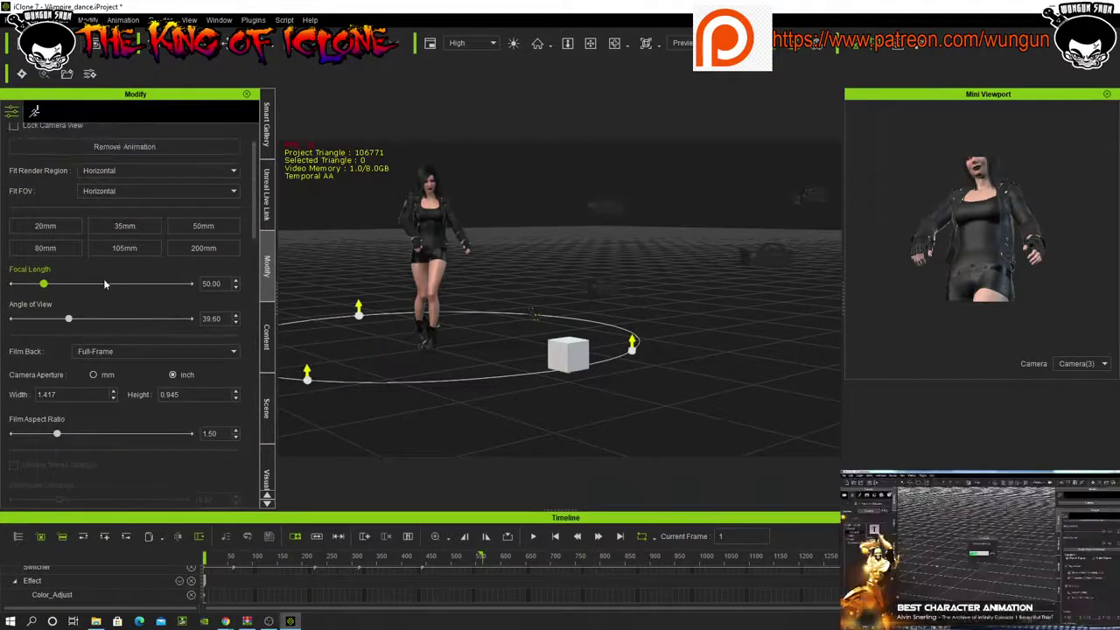
scroll(101, 295, "up", 1)
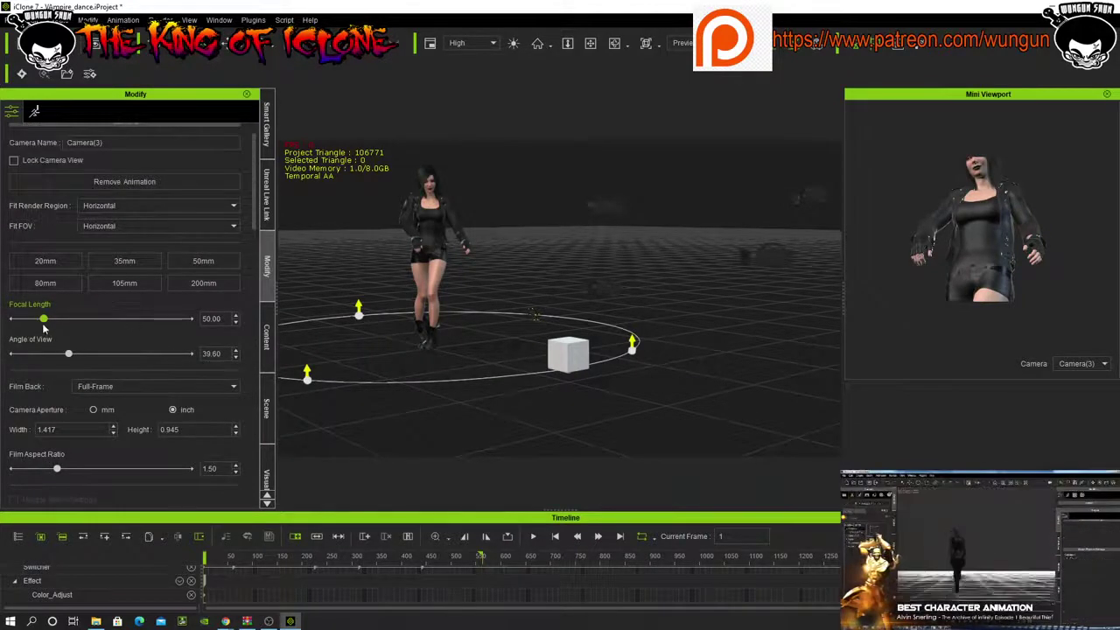
mouse_move(44, 323)
left_mouse_down()
mouse_move(21, 330)
mouse_move(33, 328)
left_mouse_up()
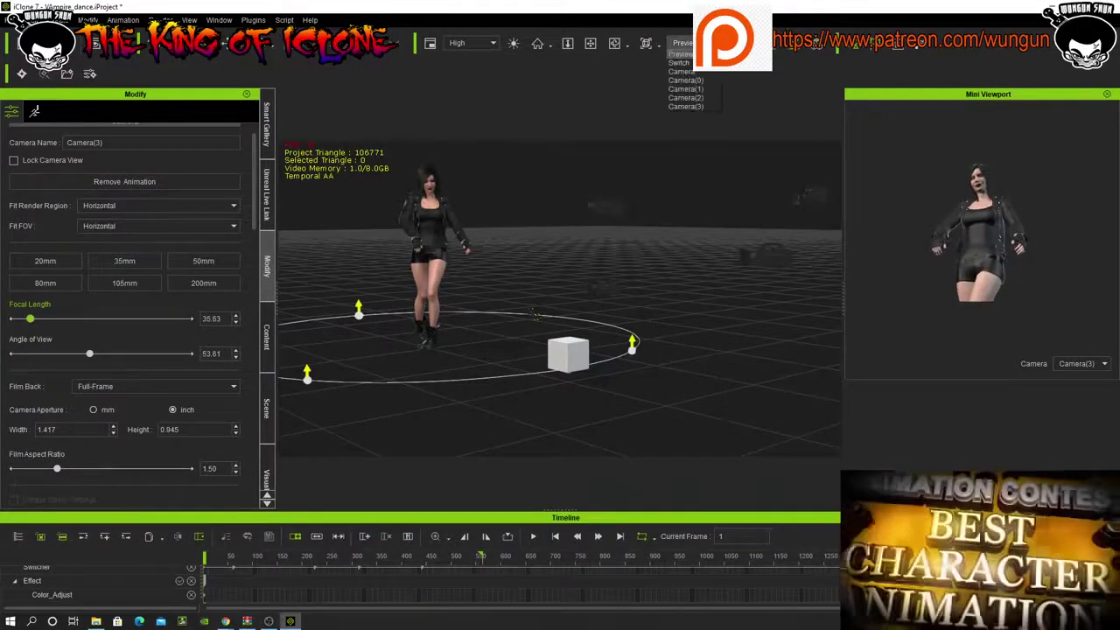
- View the scene through Camera(3) and scrub to frame 557 to check the wider framing
left_click(696, 106)
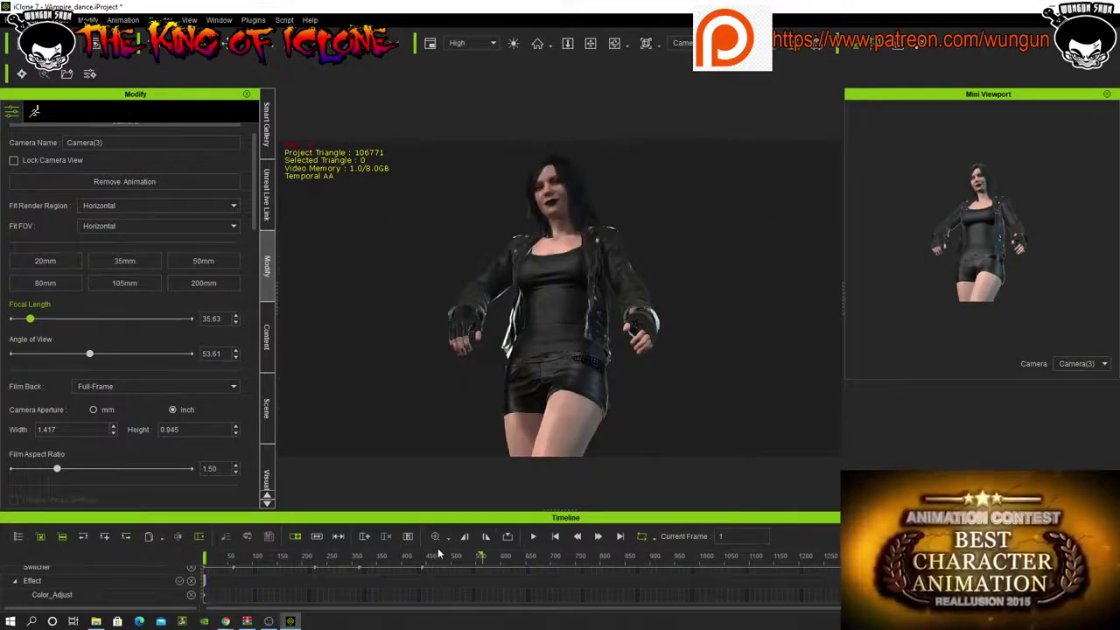
left_click_drag(205, 561, 481, 606)
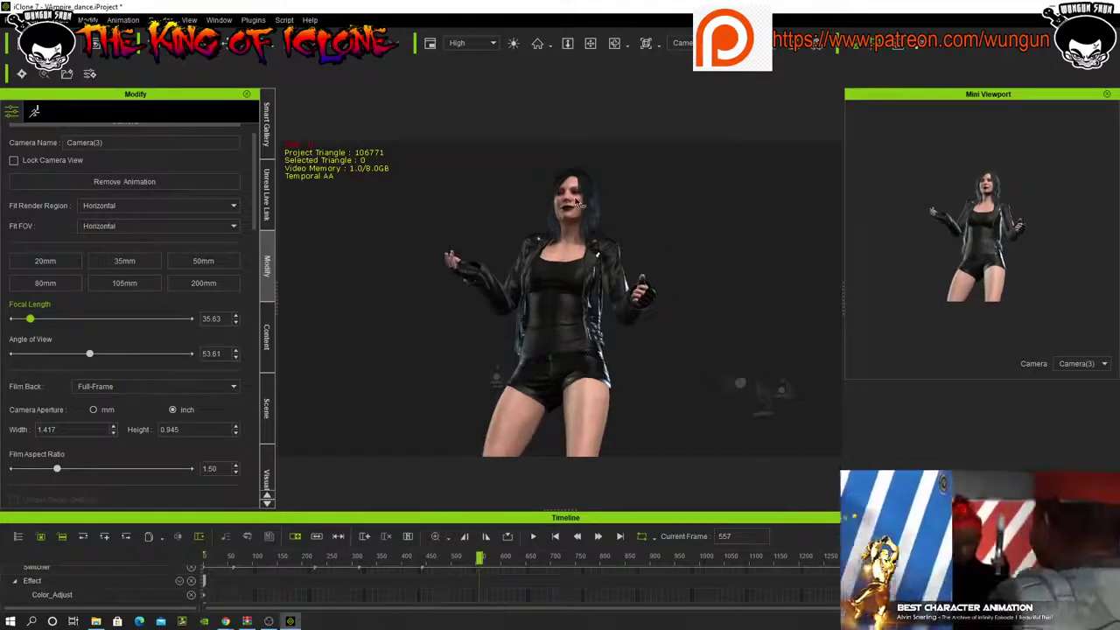
- In the Preview camera view, raise the circular motion path at frame 557 and play the animation to check the rise
left_click(269, 406)
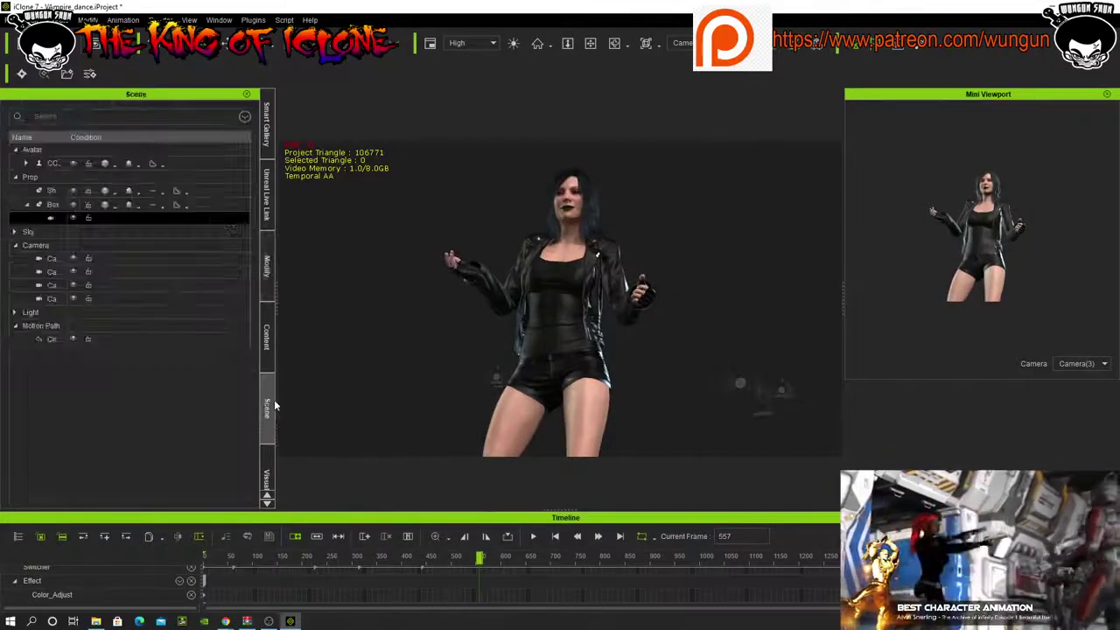
left_click(44, 329)
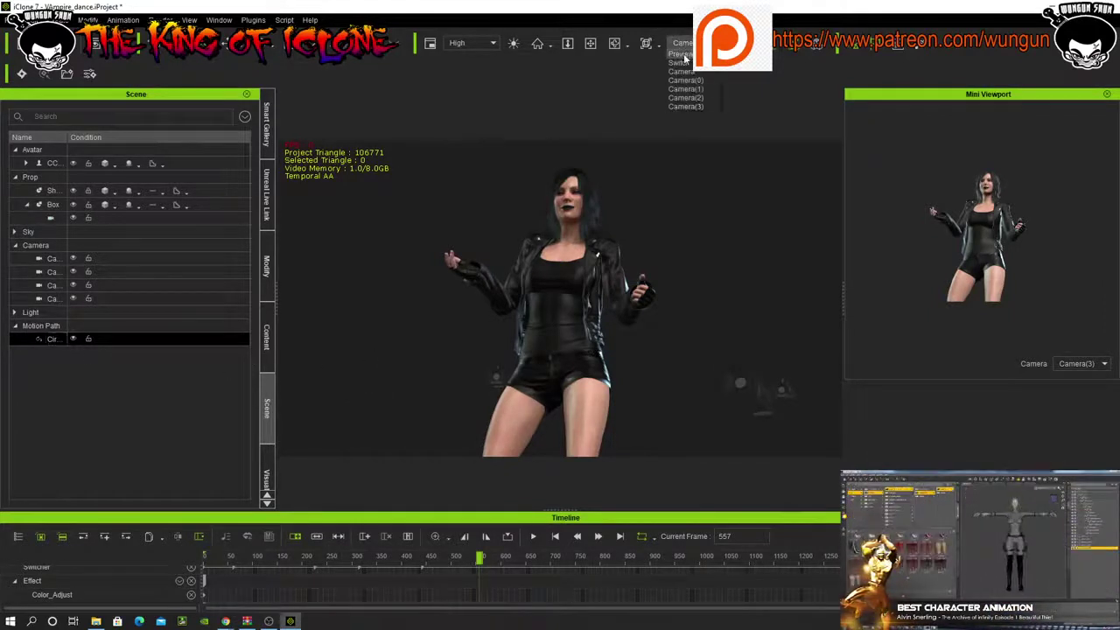
left_click(683, 55)
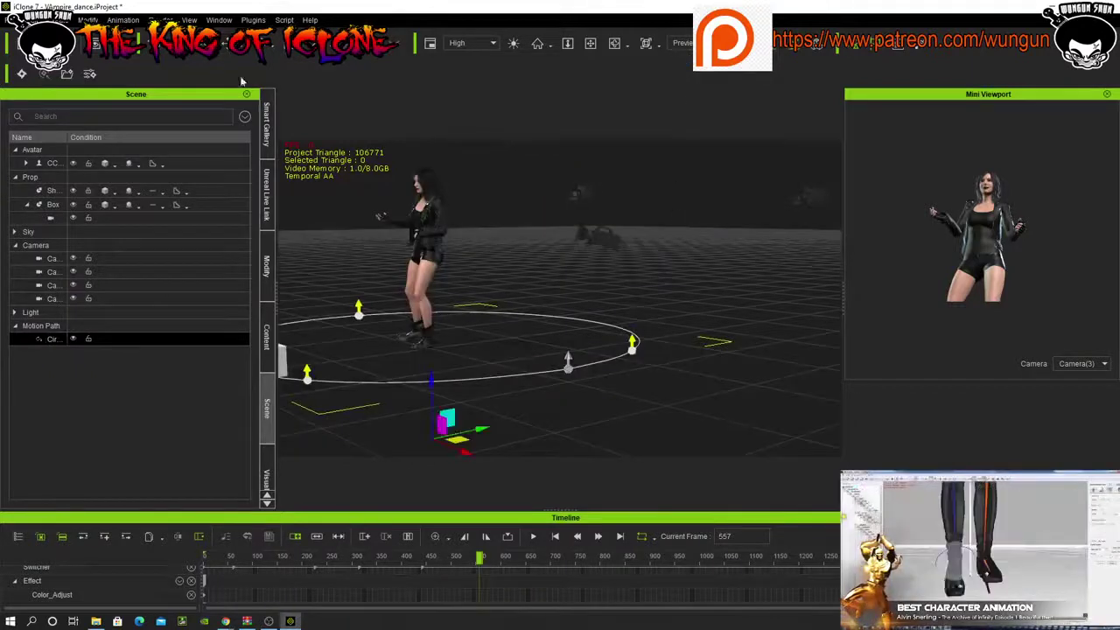
left_click_drag(430, 378, 453, 268)
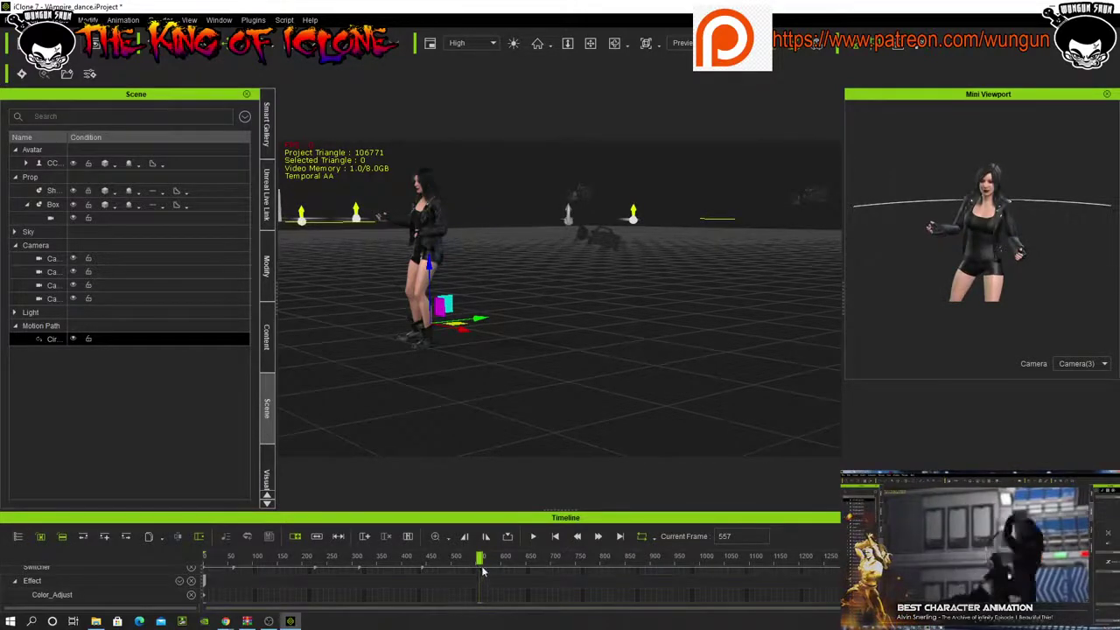
key("space")
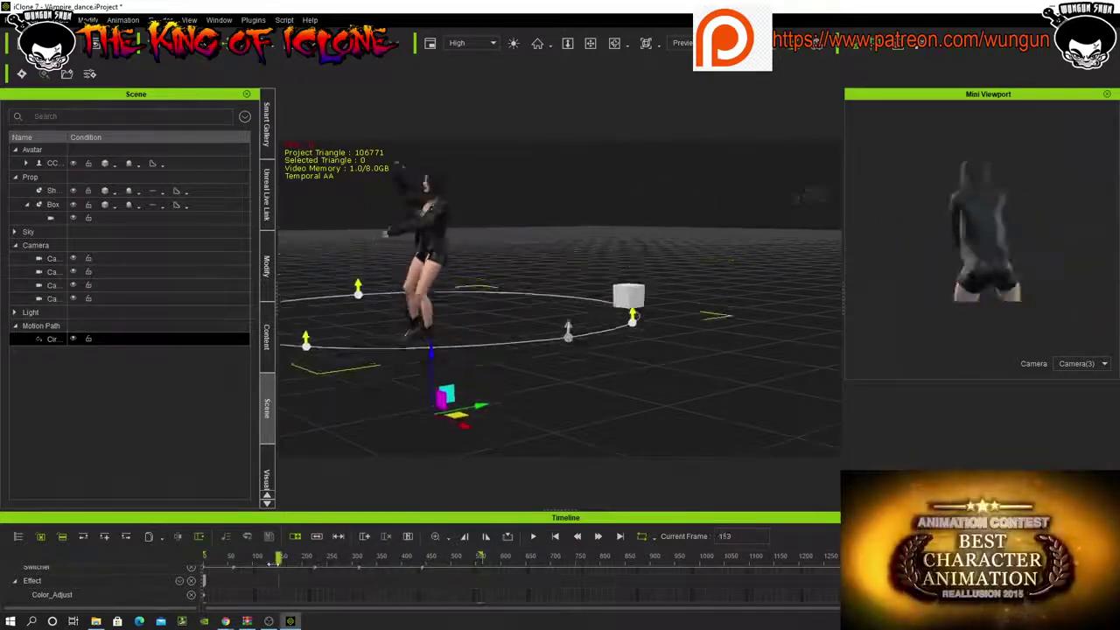
left_click_drag(234, 566, 191, 568)
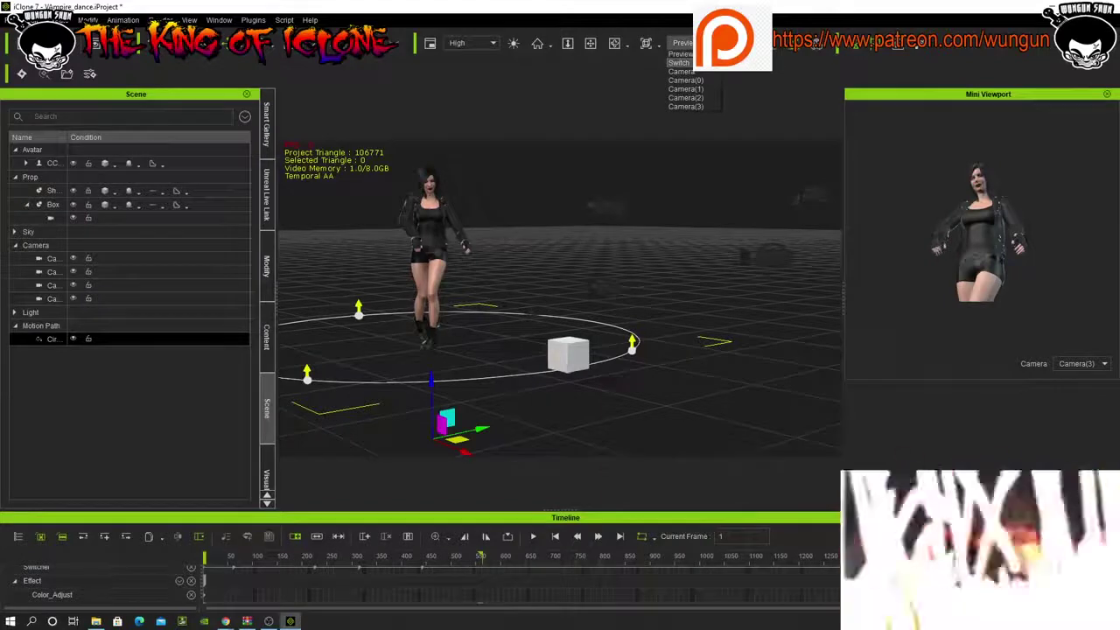
- Play the shot through Camera(3) and extend the playback end marker slightly past the end of the dance clip
left_click(687, 107)
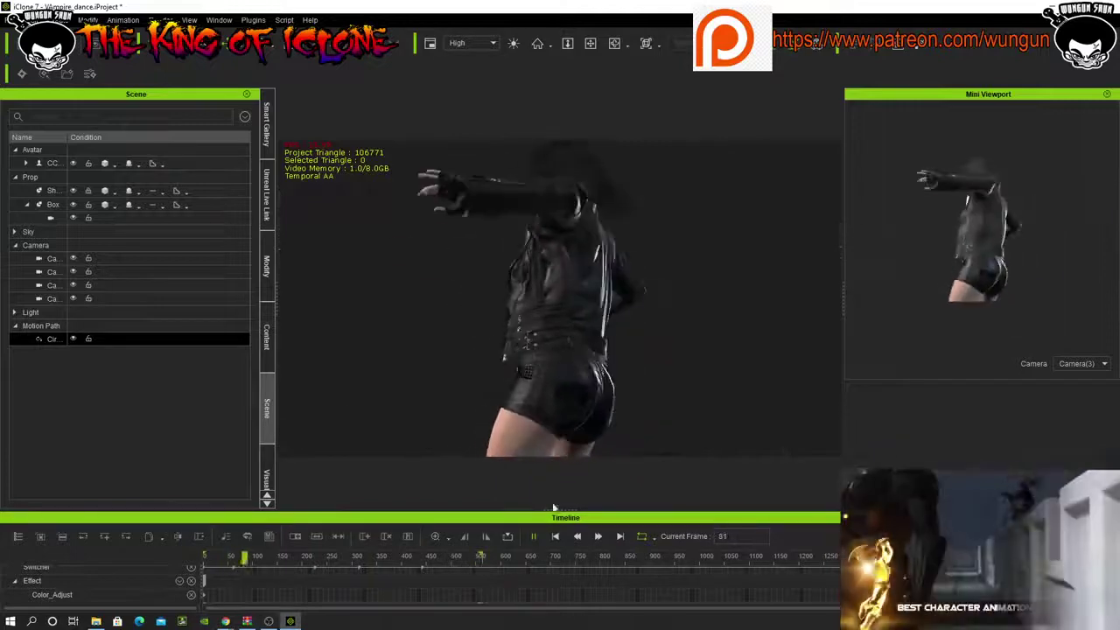
left_click_drag(569, 474, 569, 398)
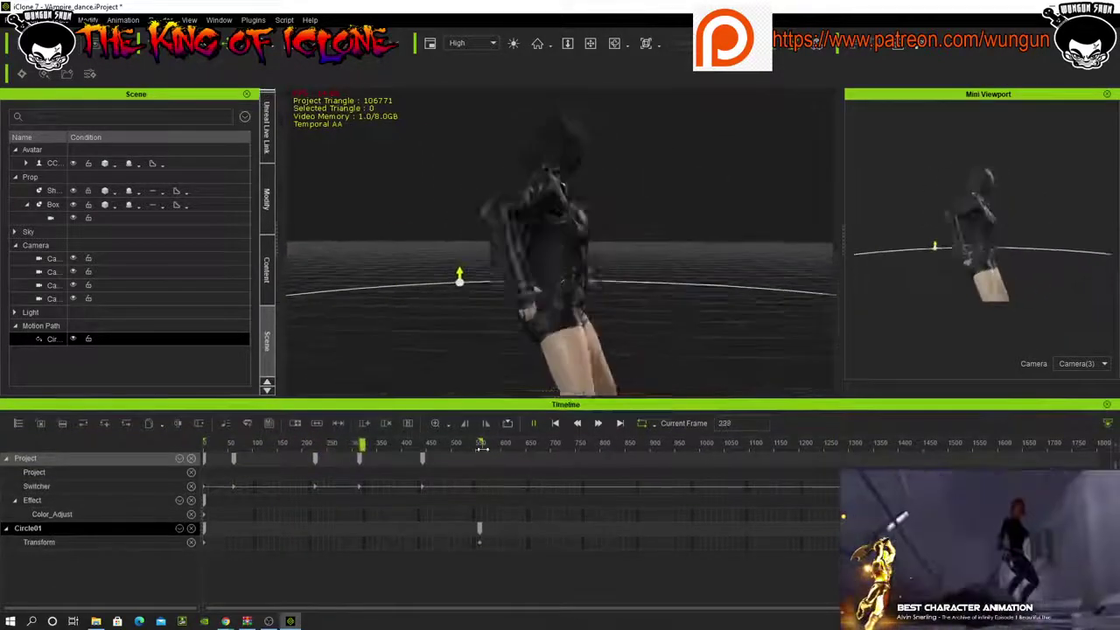
left_click_drag(482, 447, 487, 447)
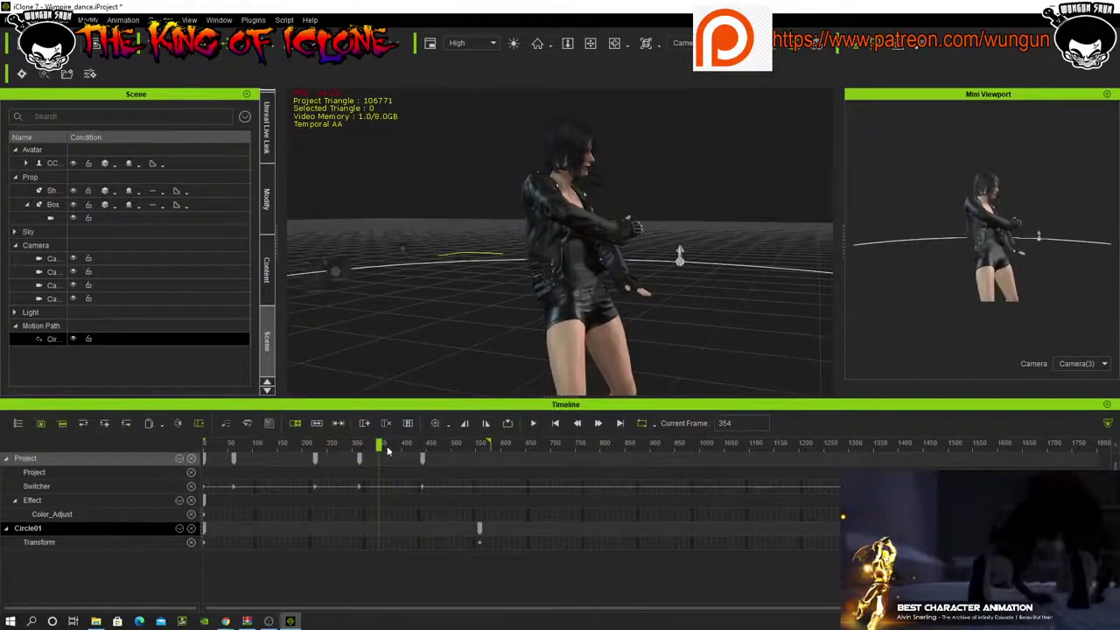
- Select the character and add Motion Layer keys at frames 443 and 545 around the arm movement
left_click_drag(384, 449, 423, 465)
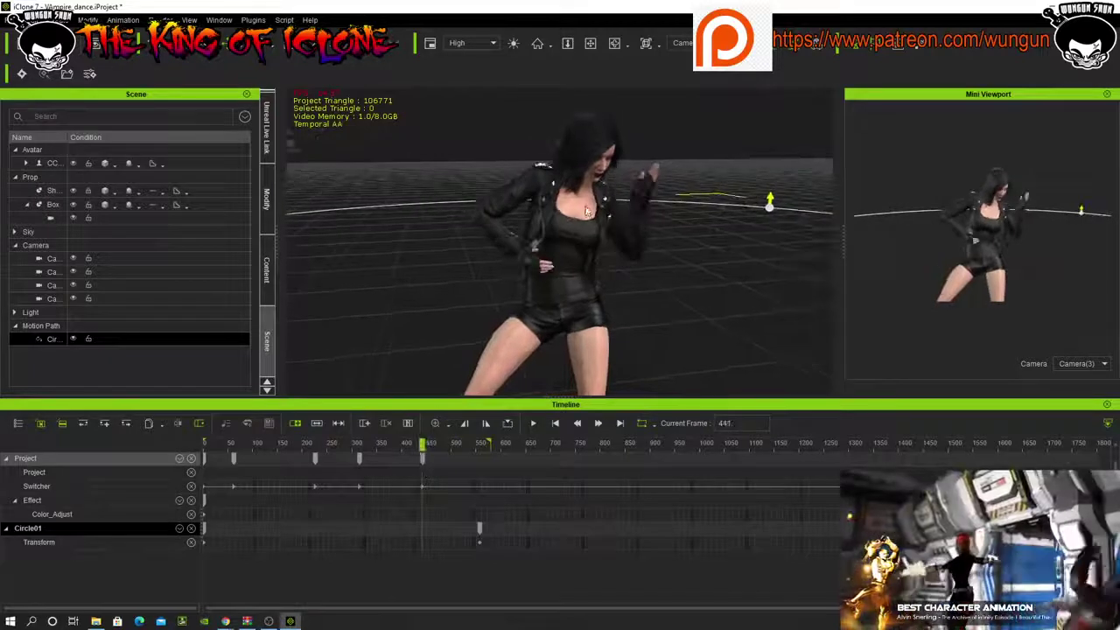
left_click(585, 273)
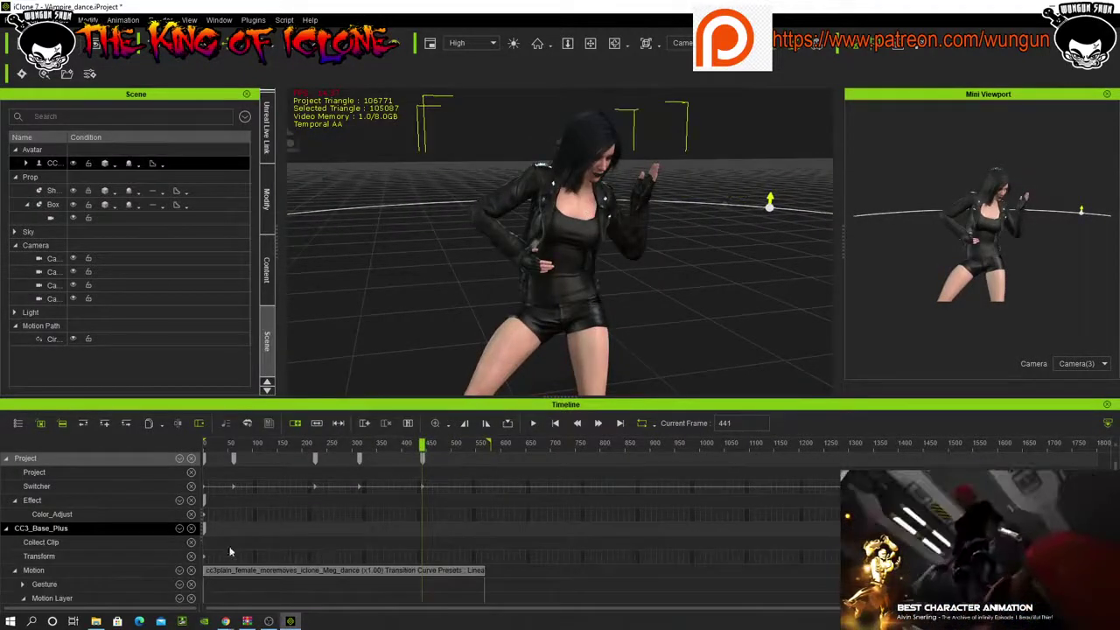
scroll(145, 567, "down", 3)
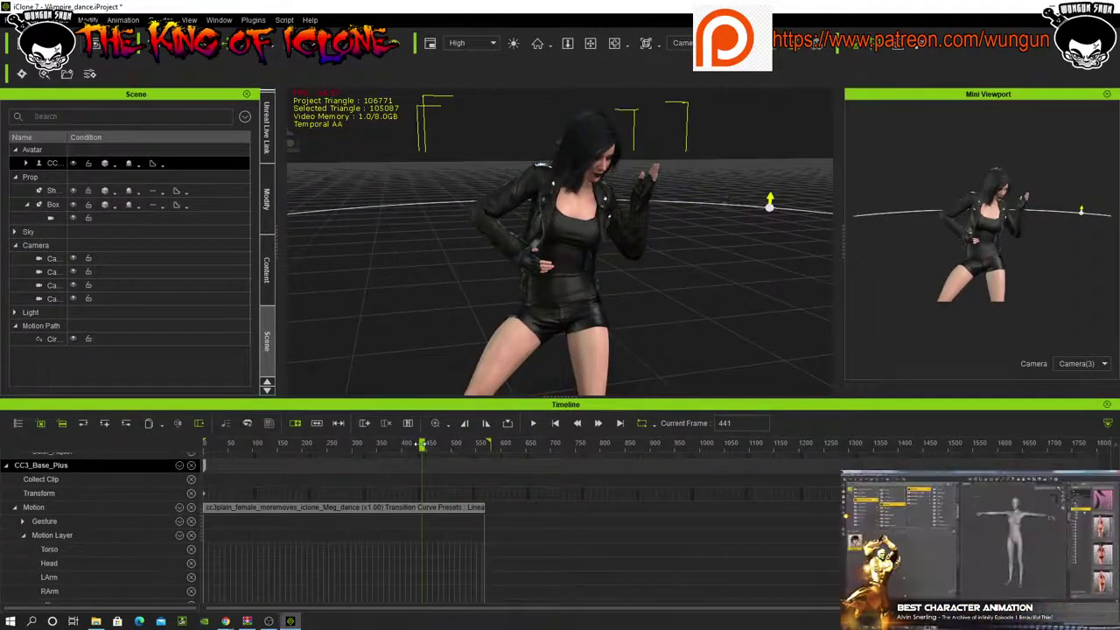
double_click(423, 532)
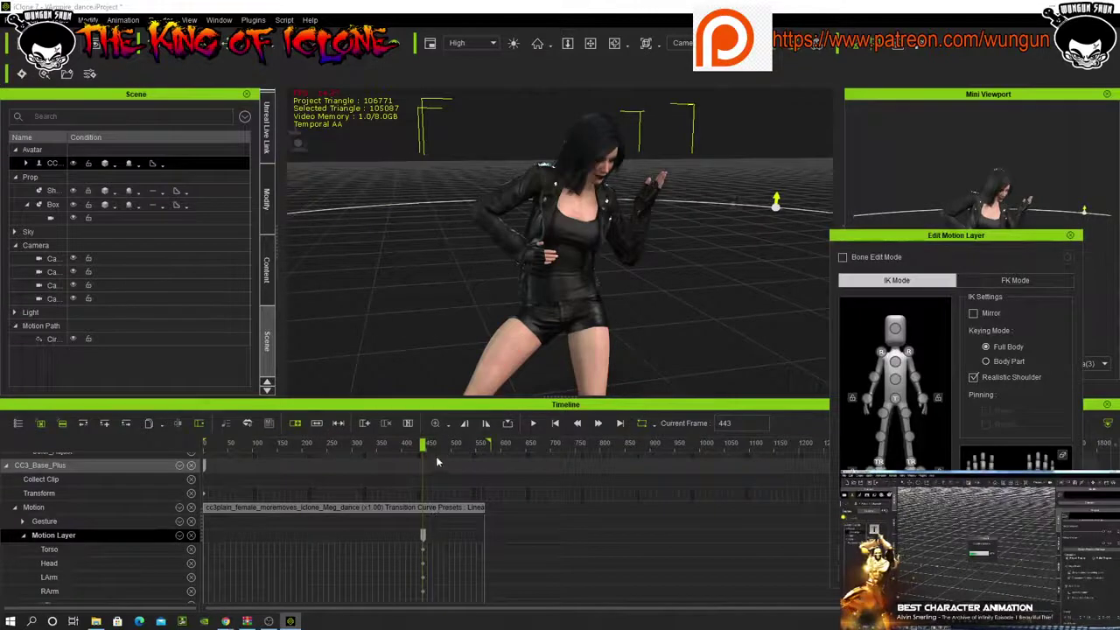
left_click_drag(424, 446, 471, 451)
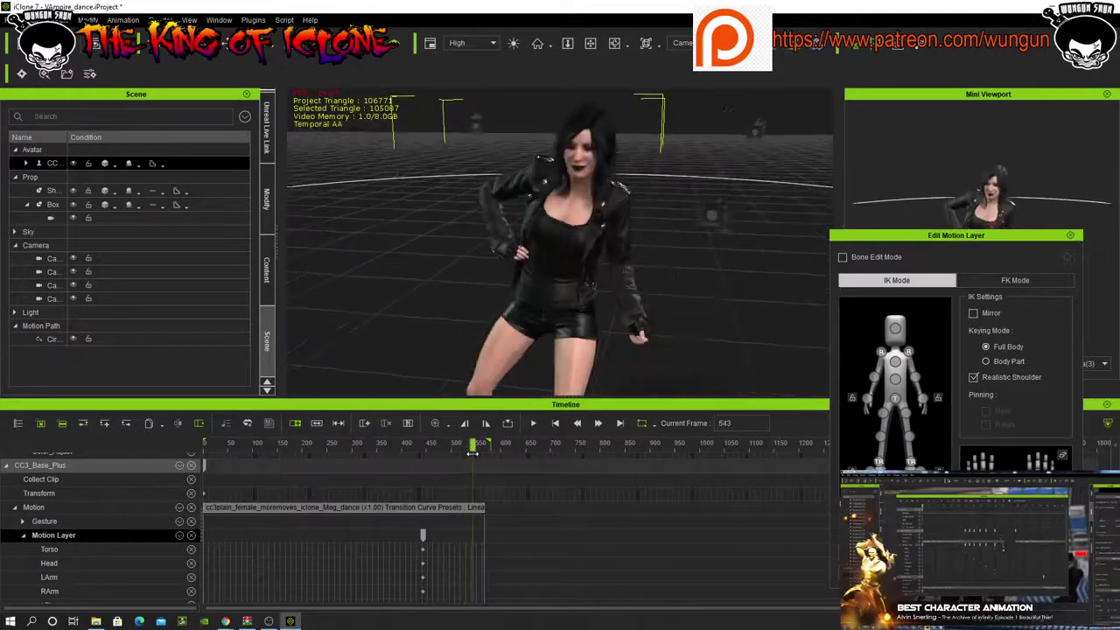
double_click(476, 530)
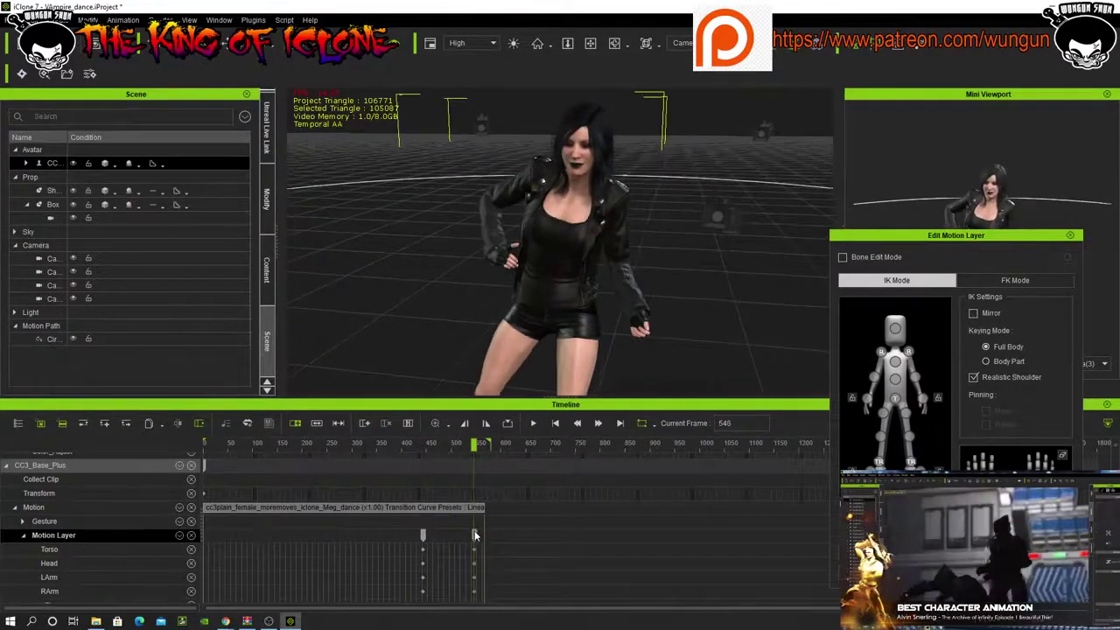
- Rotate the character's right shoulder at frame 487 to swing the right forearm and hand out of the body
left_click_drag(474, 444, 445, 451)
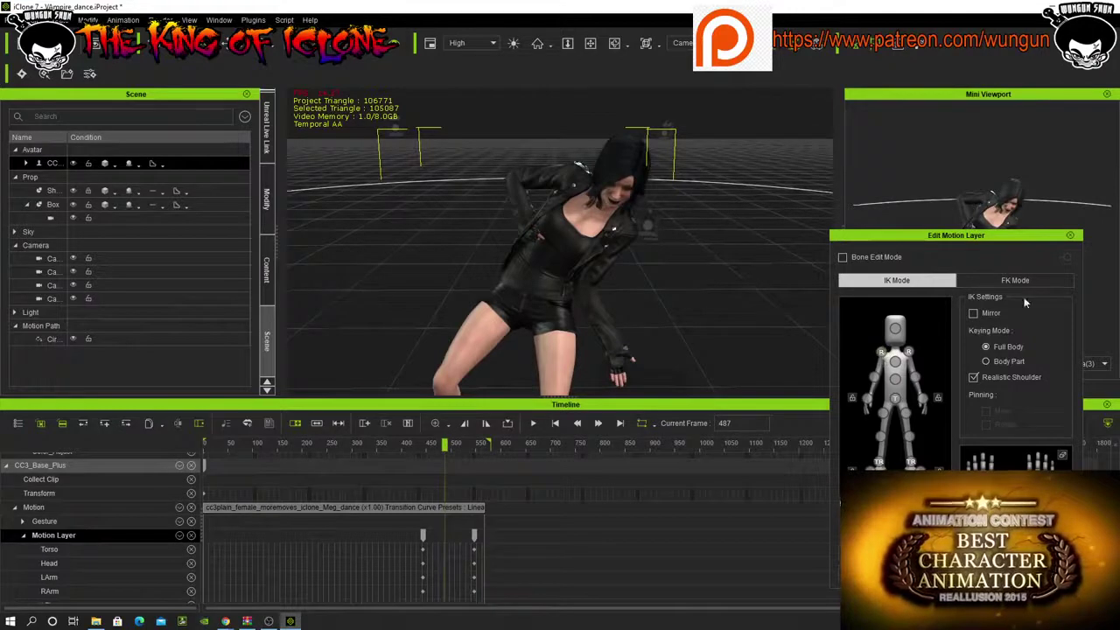
left_click(881, 354)
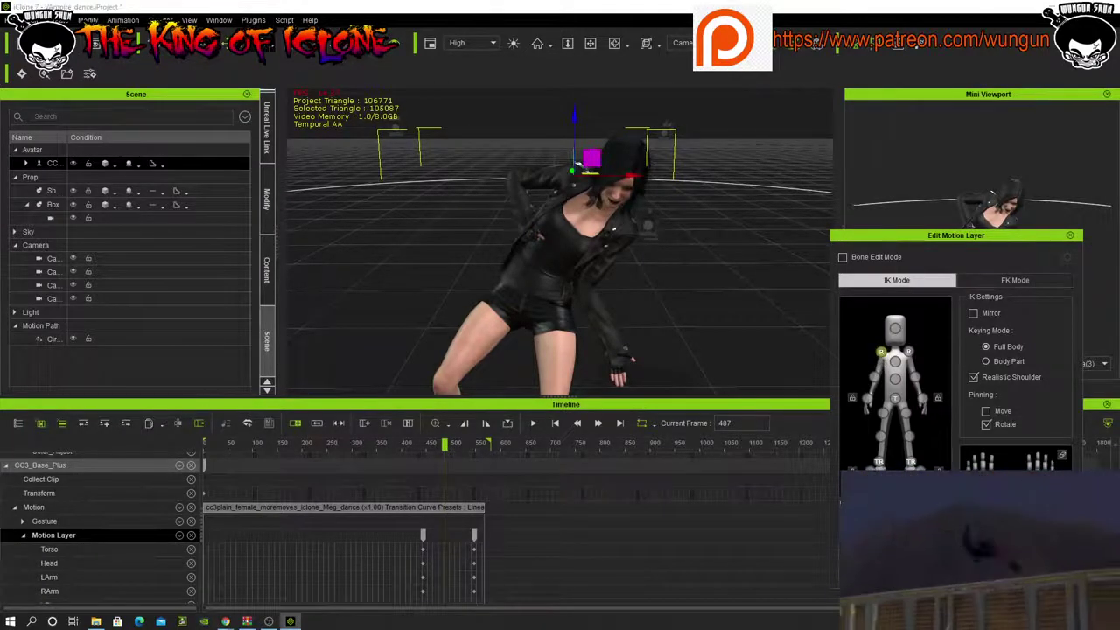
key("e")
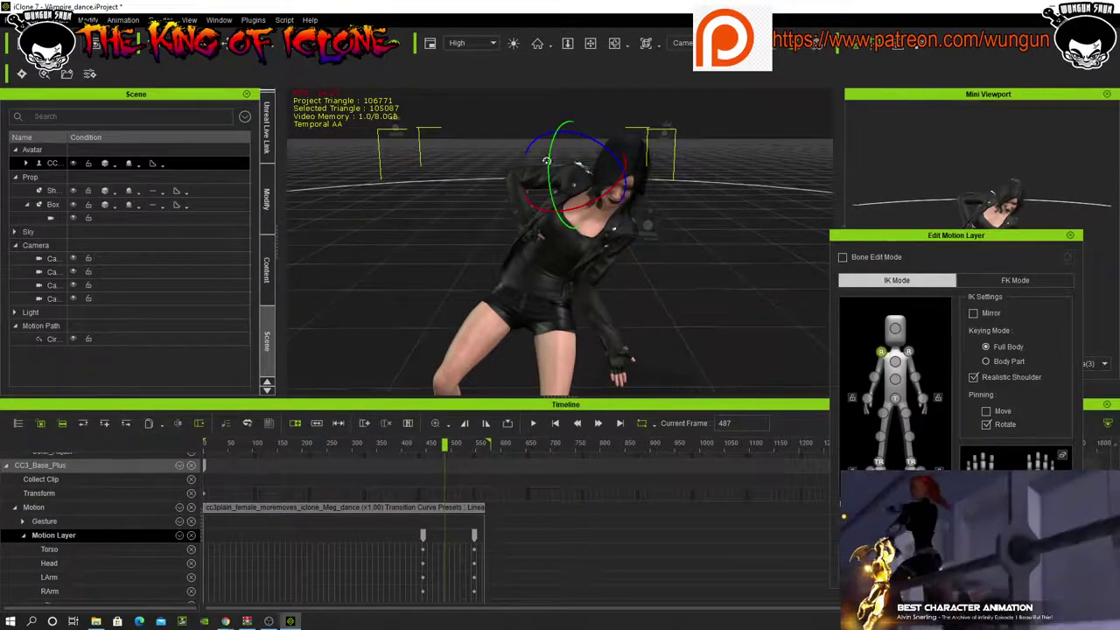
left_click_drag(549, 165, 549, 152)
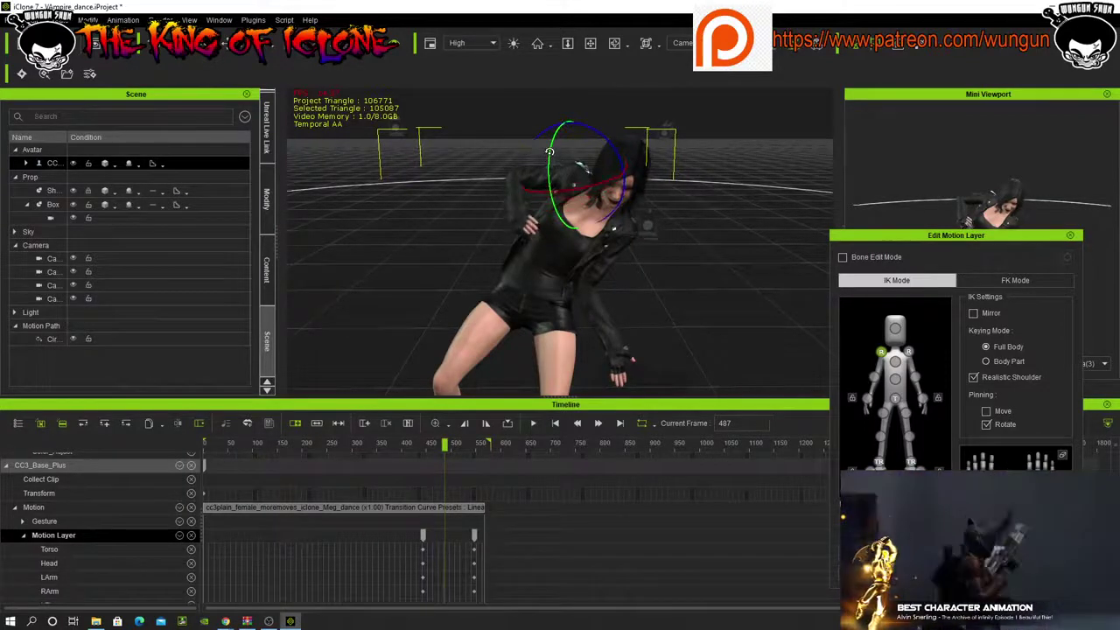
- Return to frame 1, close the motion layer editor, and play the circling shot in an enlarged viewport
left_click_drag(445, 442, 200, 453)
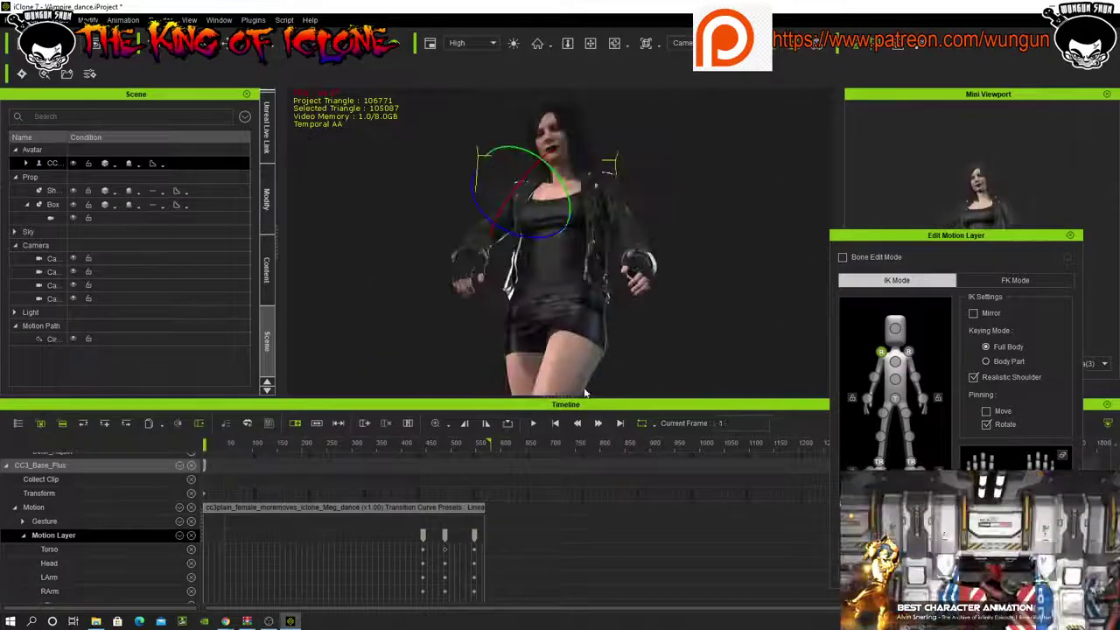
left_click_drag(580, 400, 579, 513)
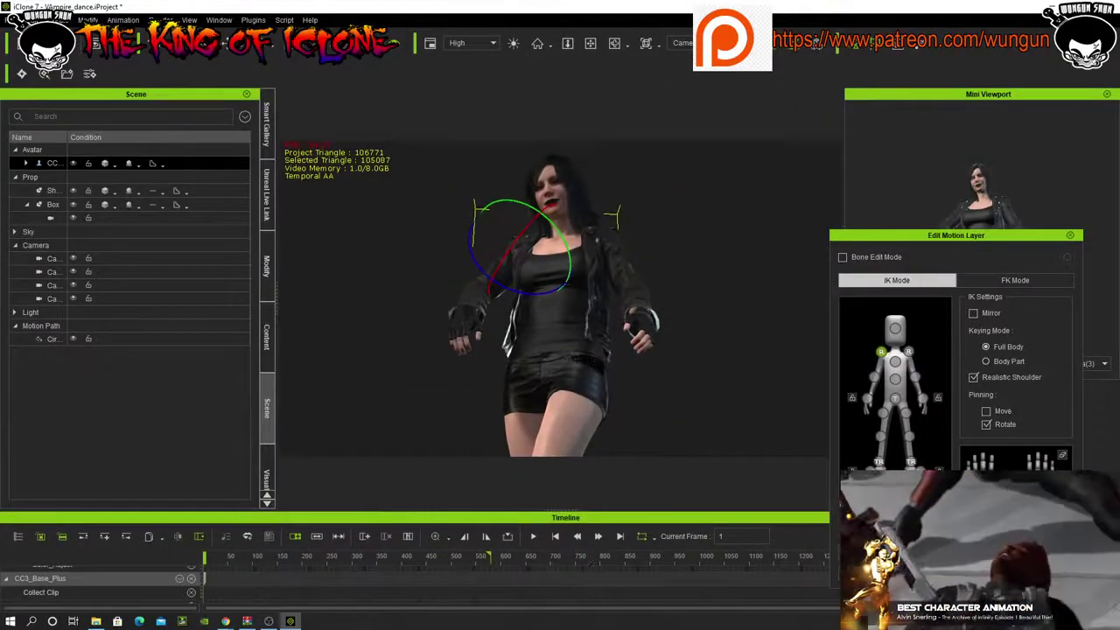
left_click(1070, 236)
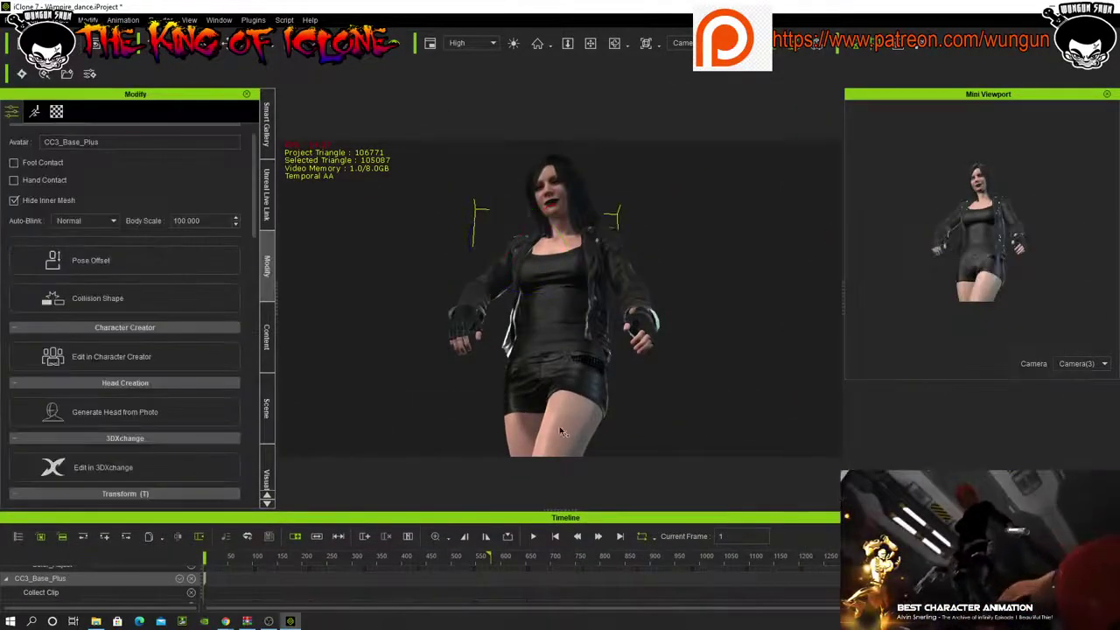
left_click(531, 538)
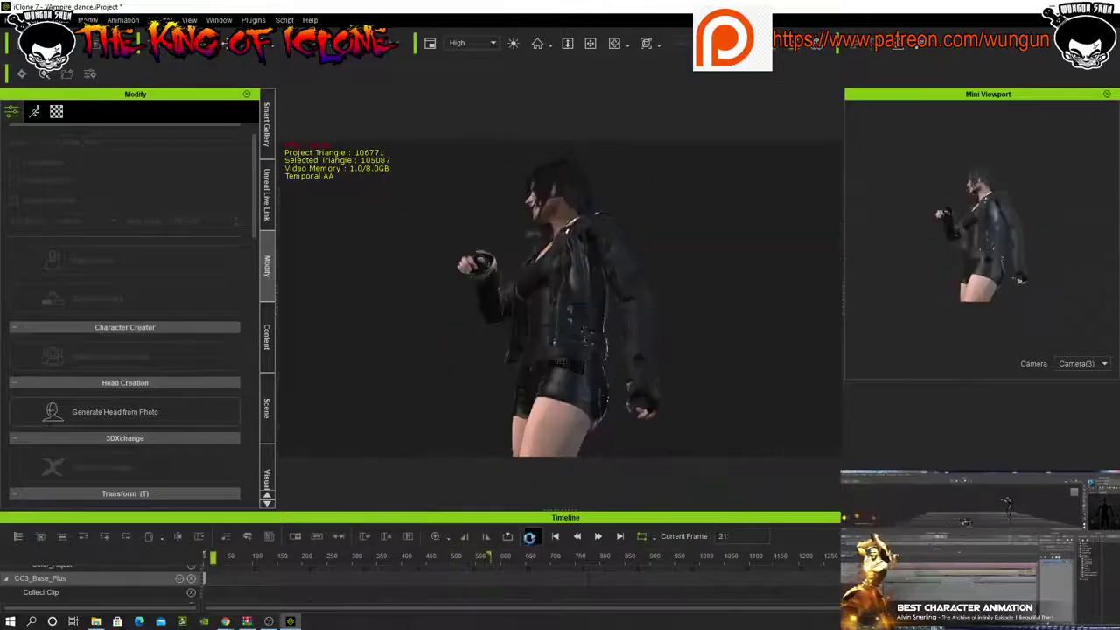
left_click(533, 537)
- Add a Motion Layer key at frame 531 and rotate the right shoulder to swing the hand outward
left_click(465, 558)
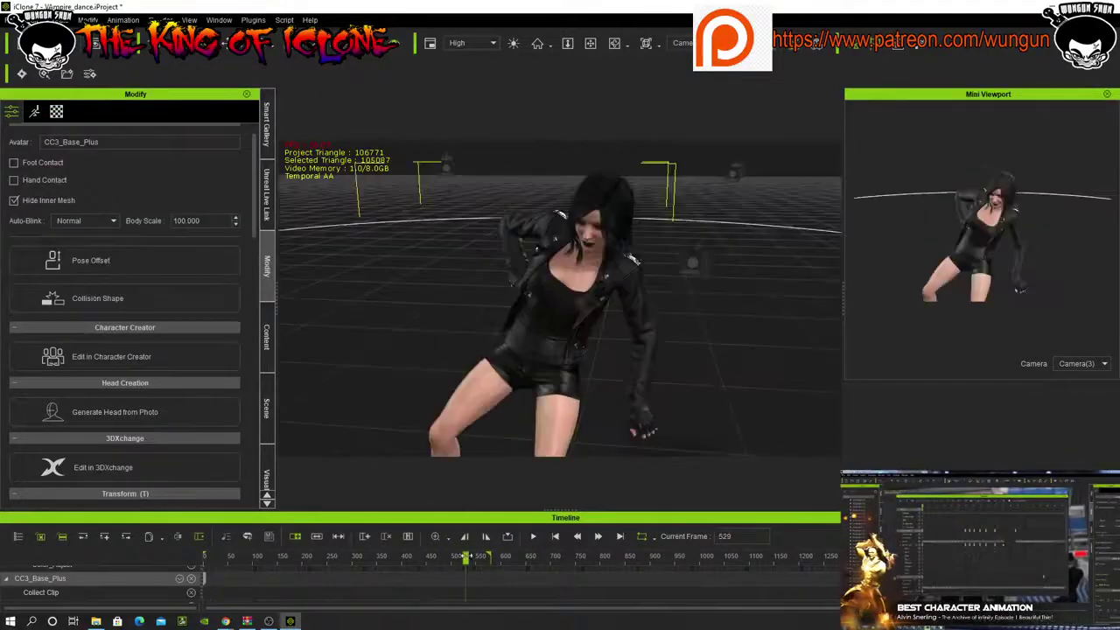
left_click_drag(465, 557, 464, 561)
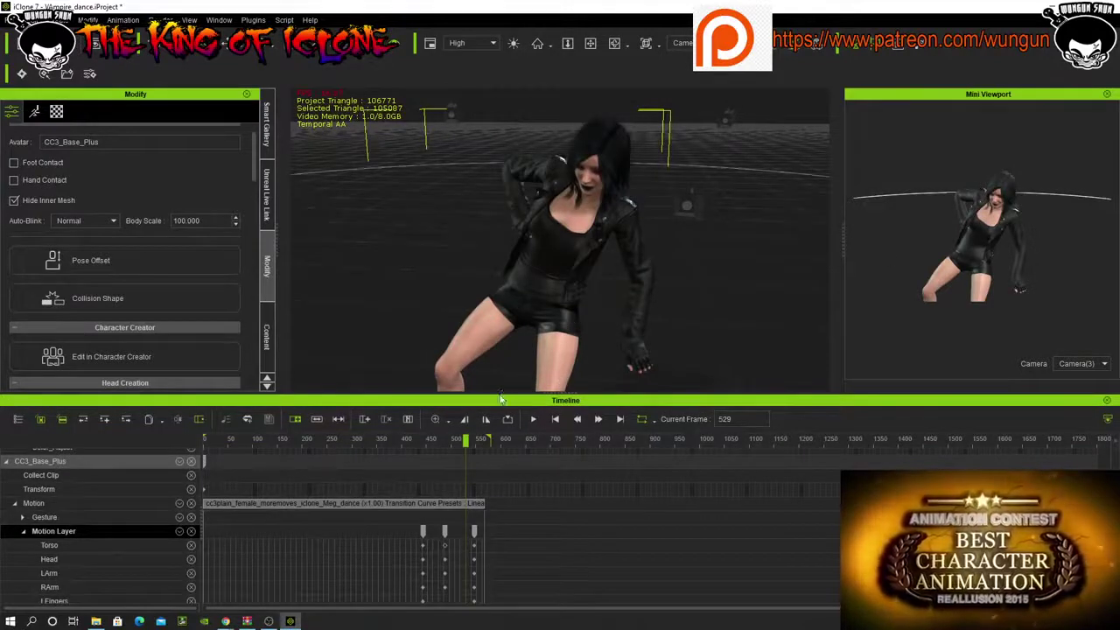
double_click(468, 532)
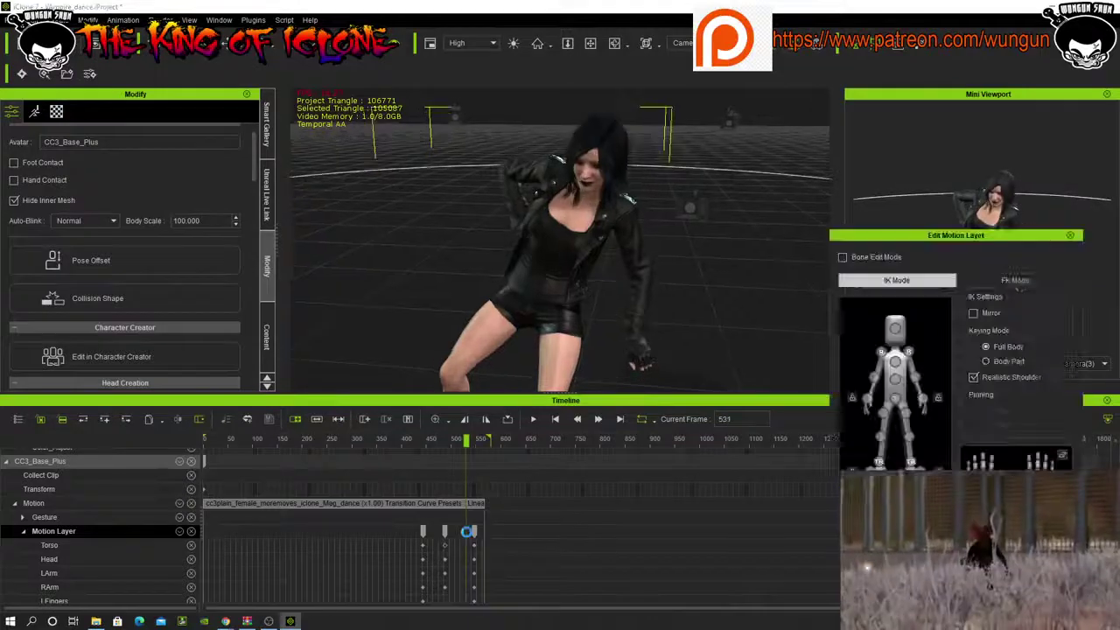
left_click(881, 352)
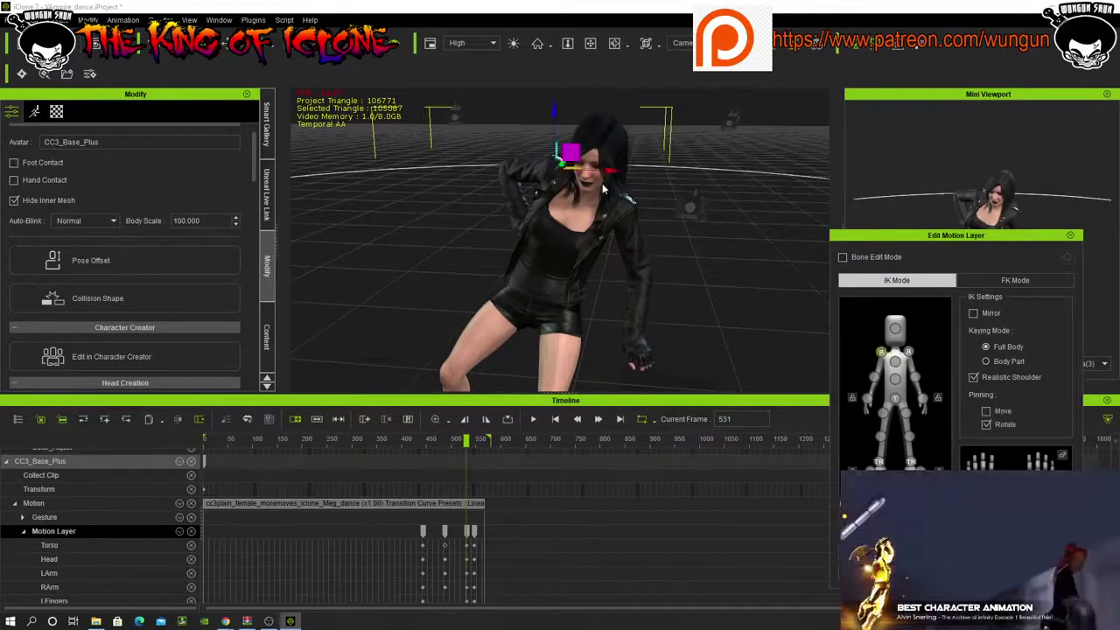
key("e")
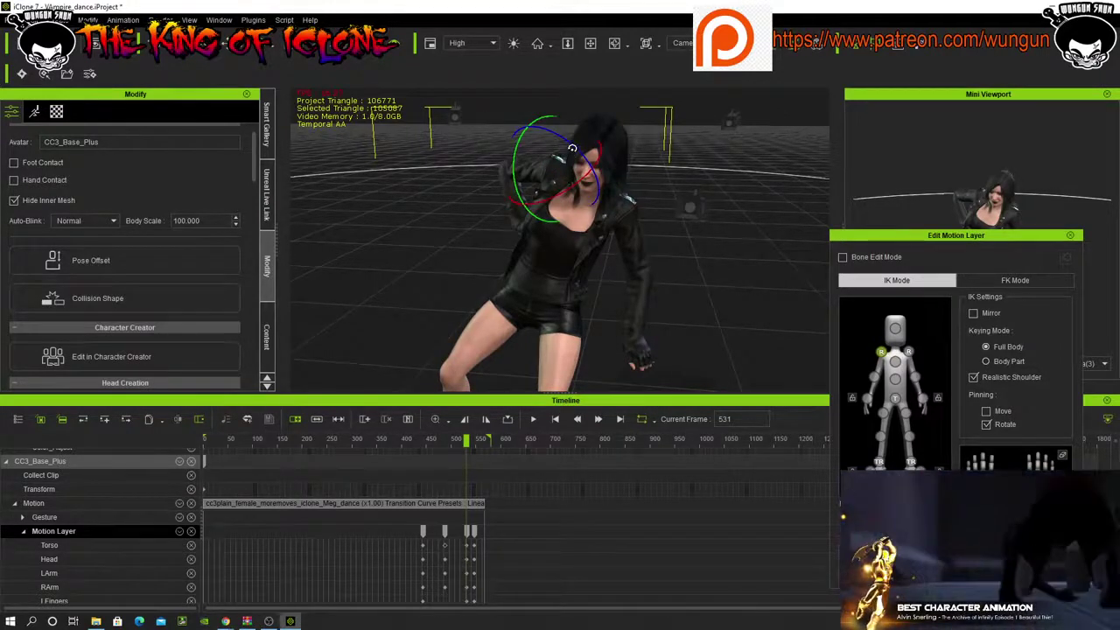
left_click_drag(544, 165, 521, 161)
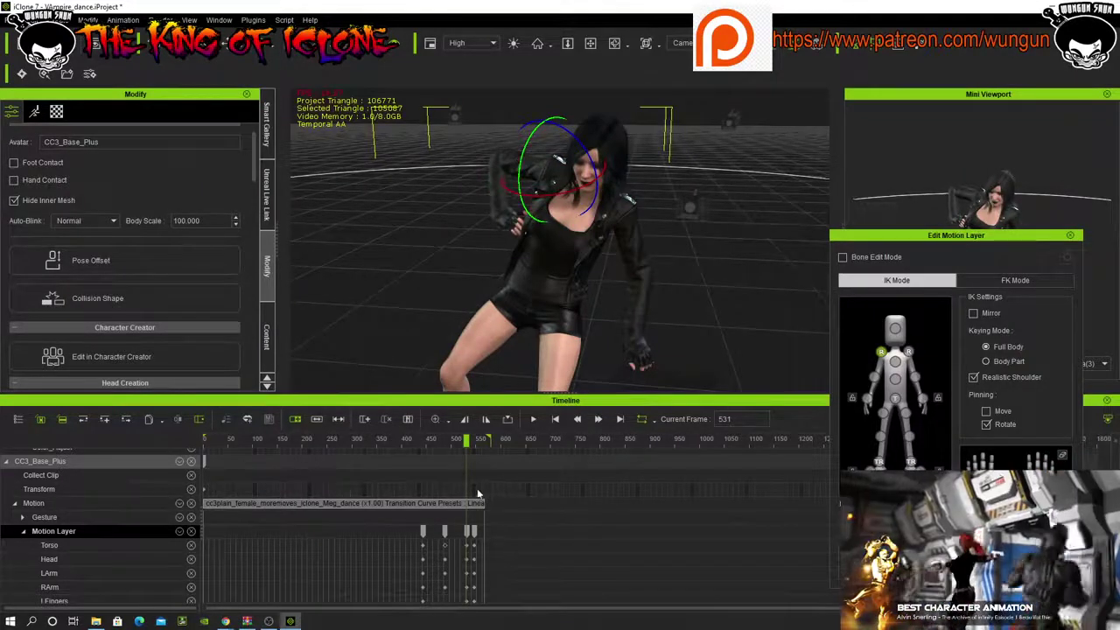
- Check the arm around frames 537 to 544 and delete the Motion Layer key at frame 531
left_click_drag(468, 442, 472, 444)
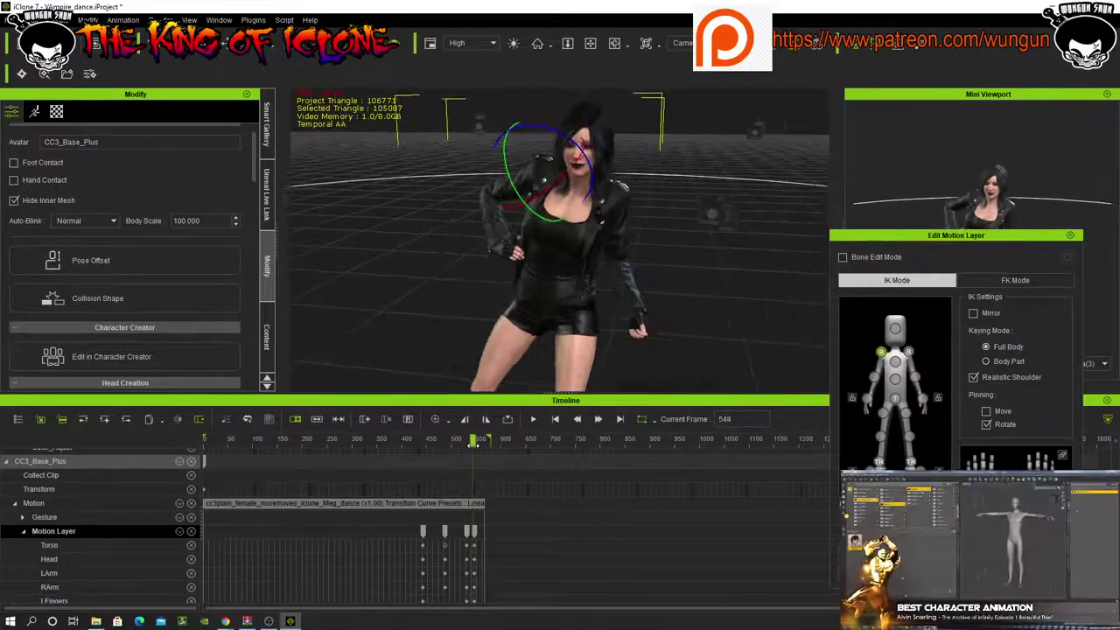
right_click(475, 535)
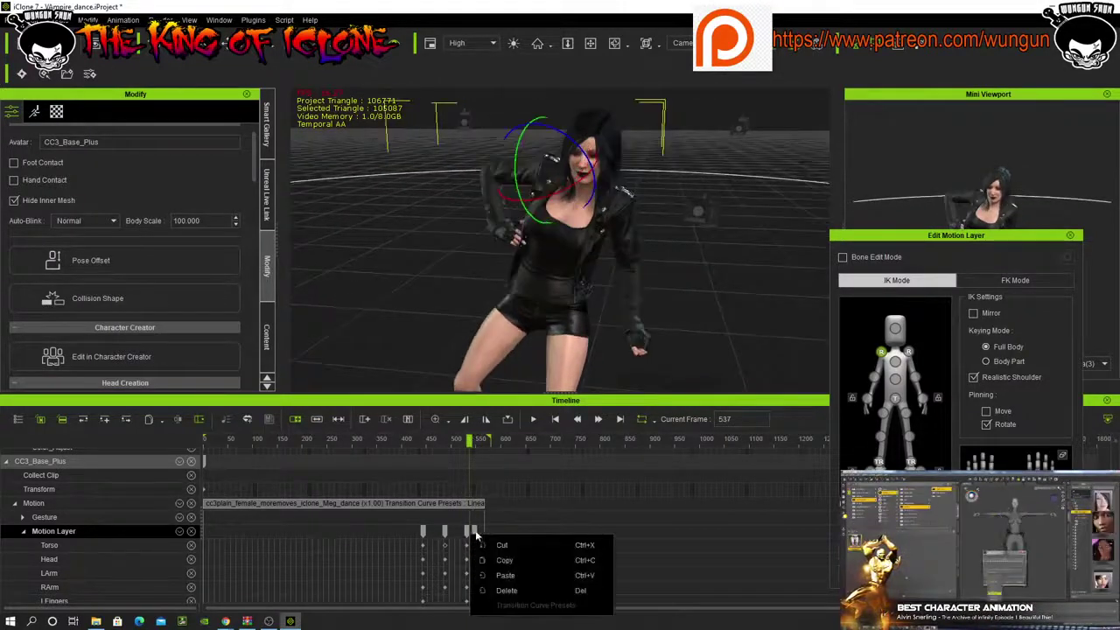
left_click(526, 590)
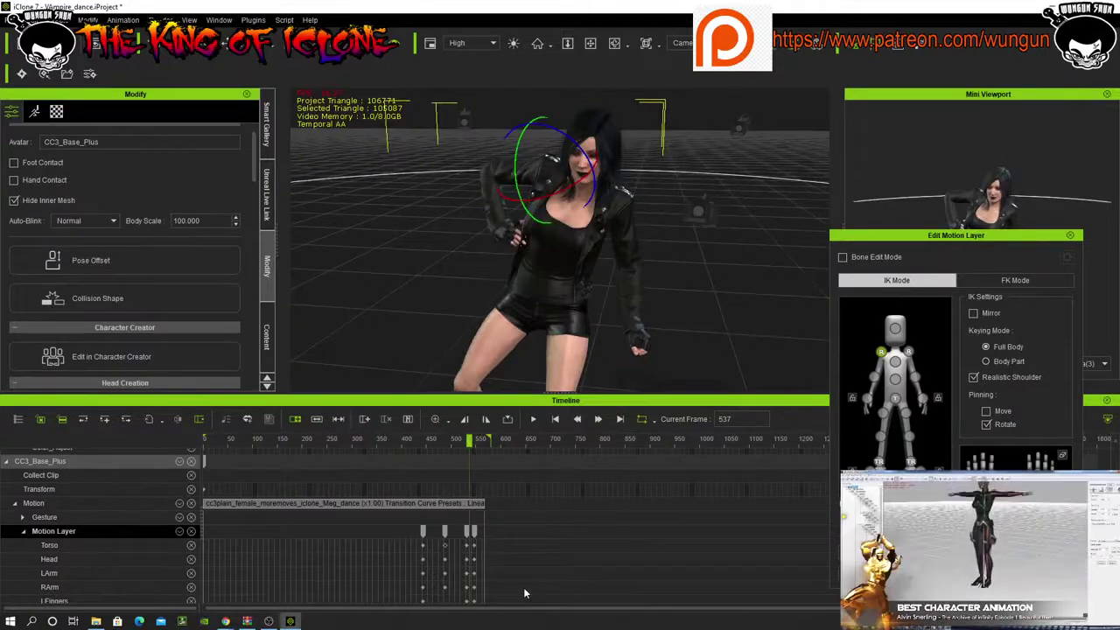
left_click(470, 532)
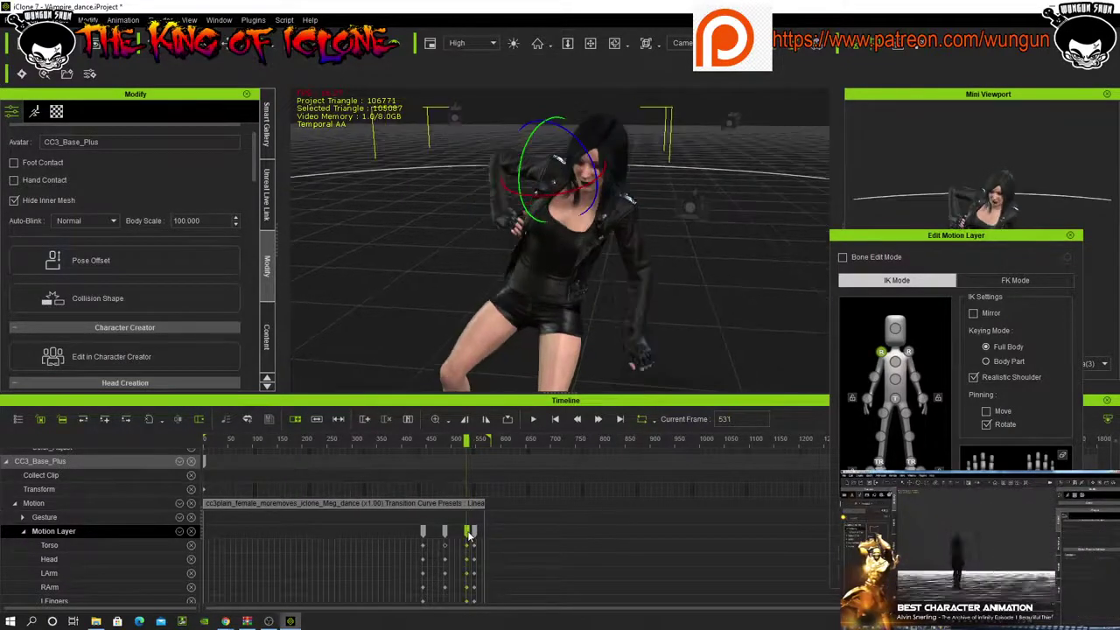
right_click(470, 532)
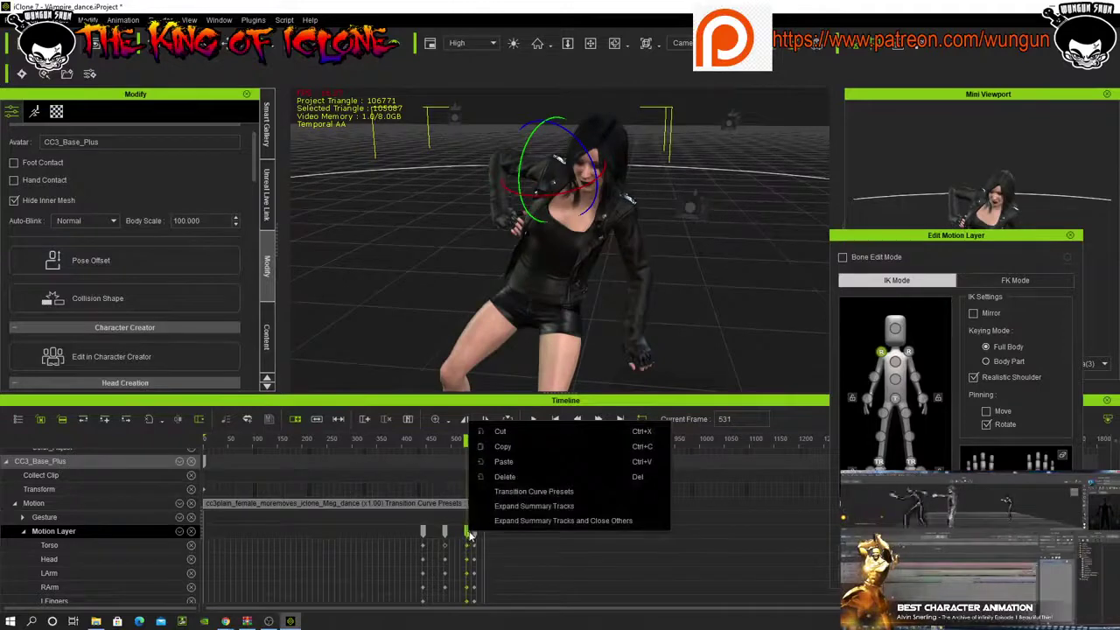
left_click(519, 476)
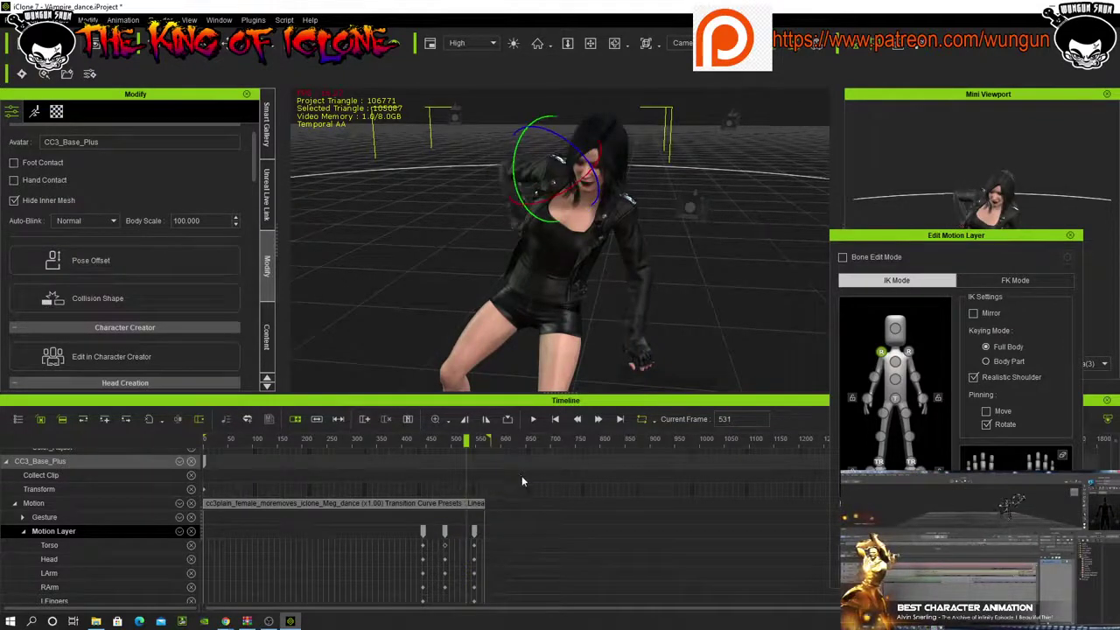
- Rotate the right shoulder at frame 531 to lower the forearm, then retime that Motion Layer key to 527 and the key at 487 to 459
left_click_drag(547, 173, 516, 160)
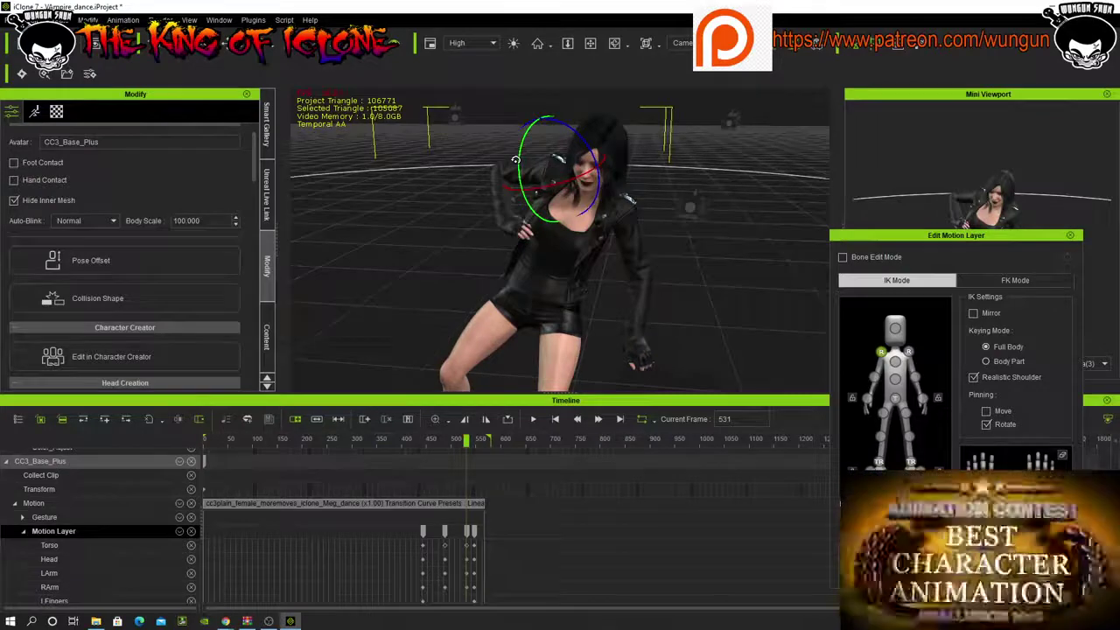
left_click(469, 531)
left_click(467, 530)
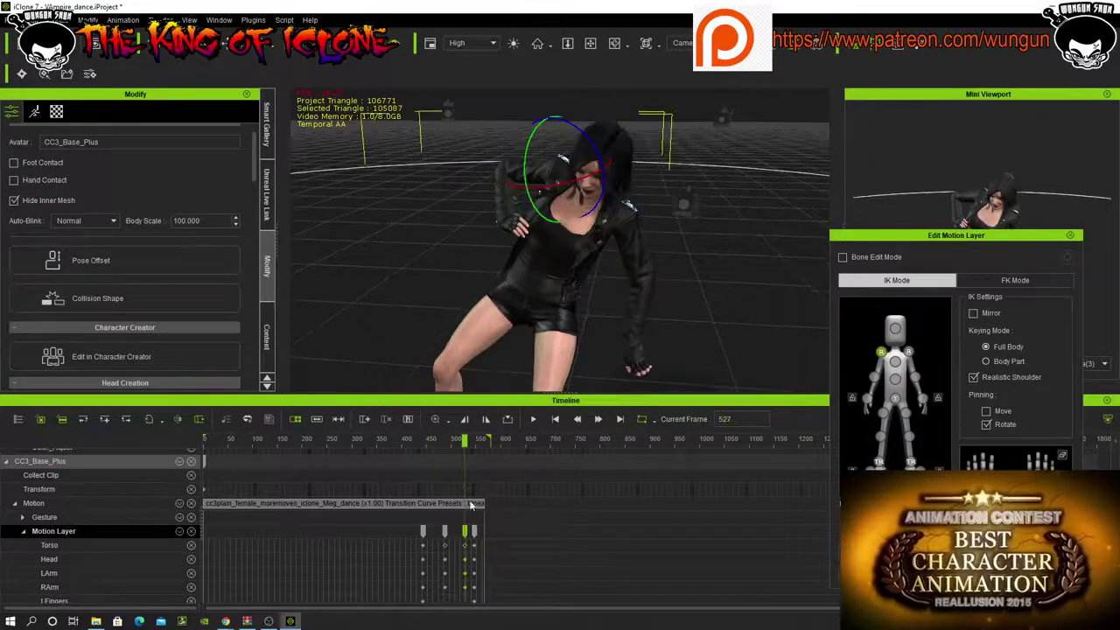
left_click_drag(465, 441, 430, 443)
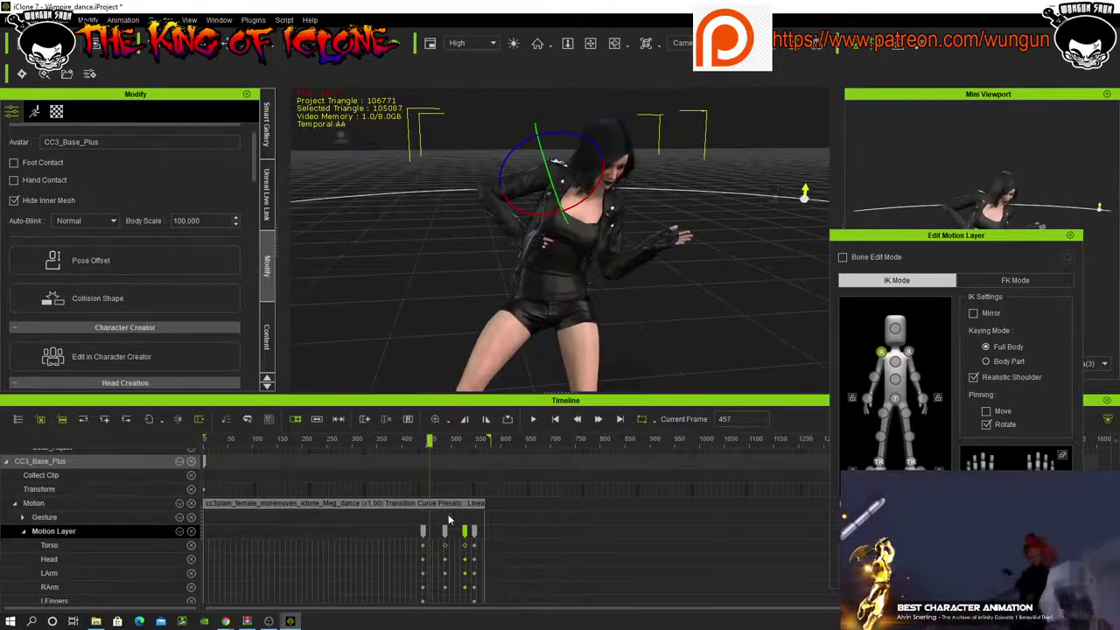
left_click_drag(446, 535, 433, 540)
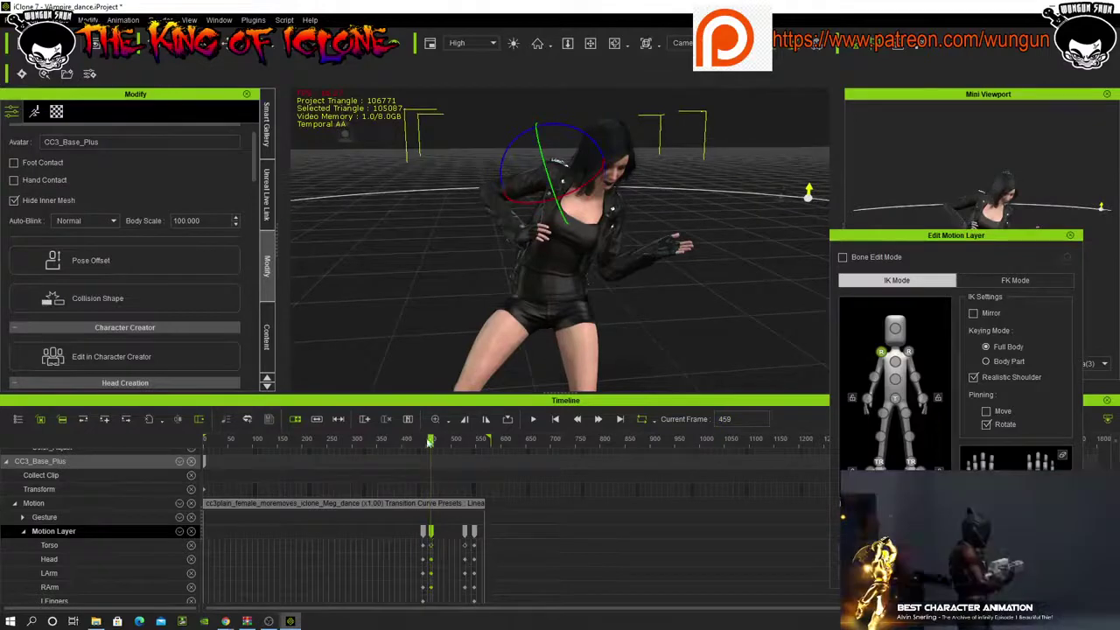
- Turn off rotation pinning and rotate the character's right hand at frame 498 so it turns downward
left_click_drag(430, 441, 450, 497)
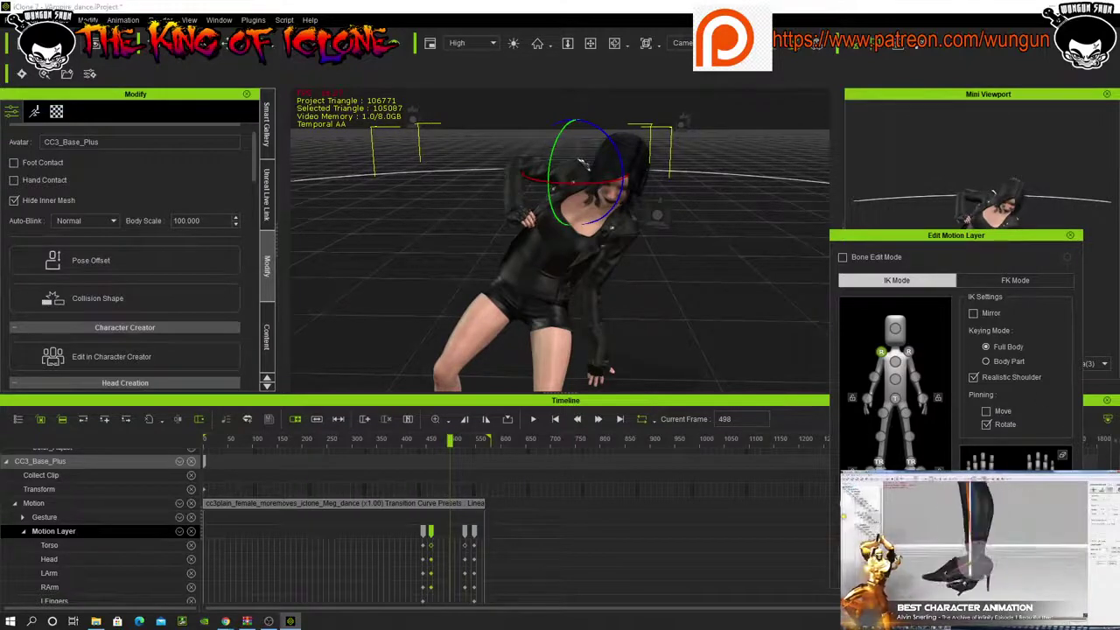
left_click(988, 425)
left_click(866, 399)
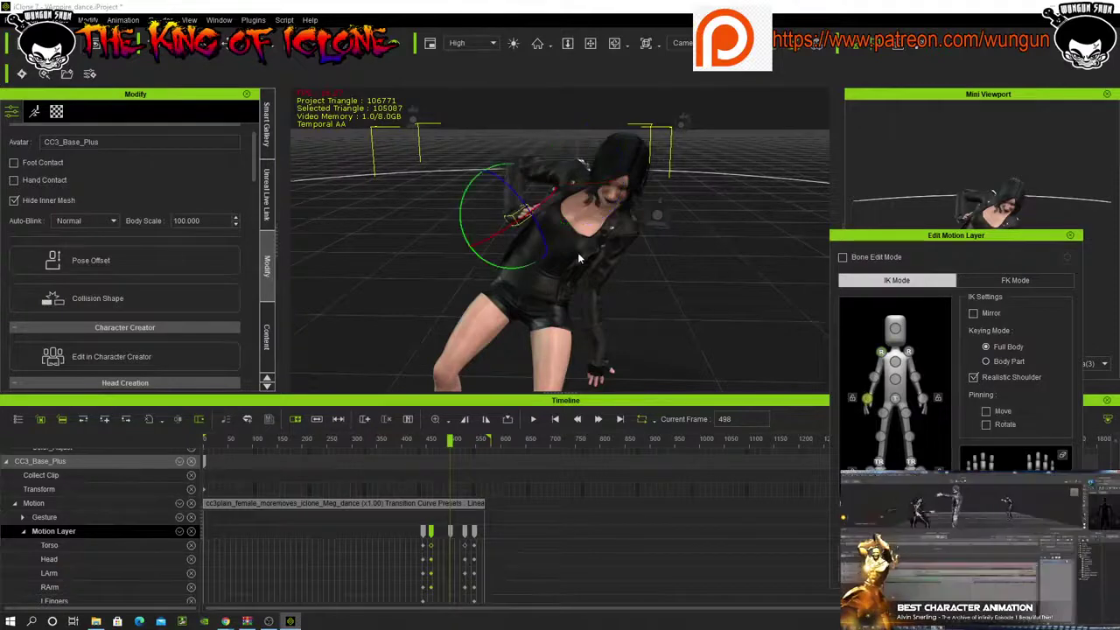
left_click_drag(521, 241, 520, 231)
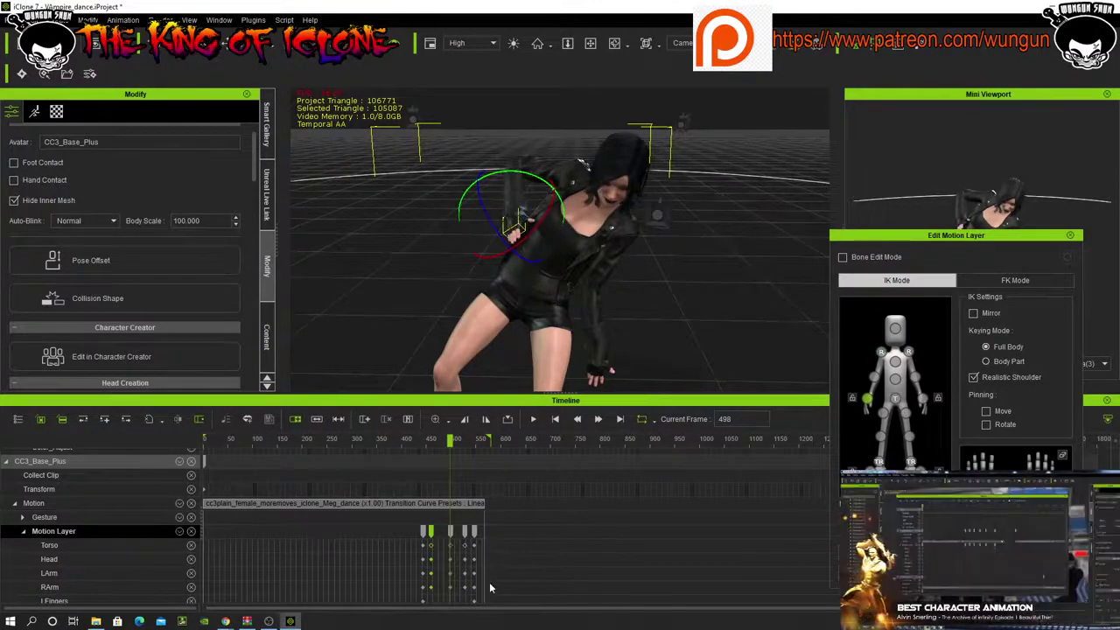
- Rotate the right hand downward at frames 527 and 546, and check the arm motion around those keys
mouse_move(451, 439)
left_mouse_down()
mouse_move(471, 444)
mouse_move(464, 452)
left_mouse_up()
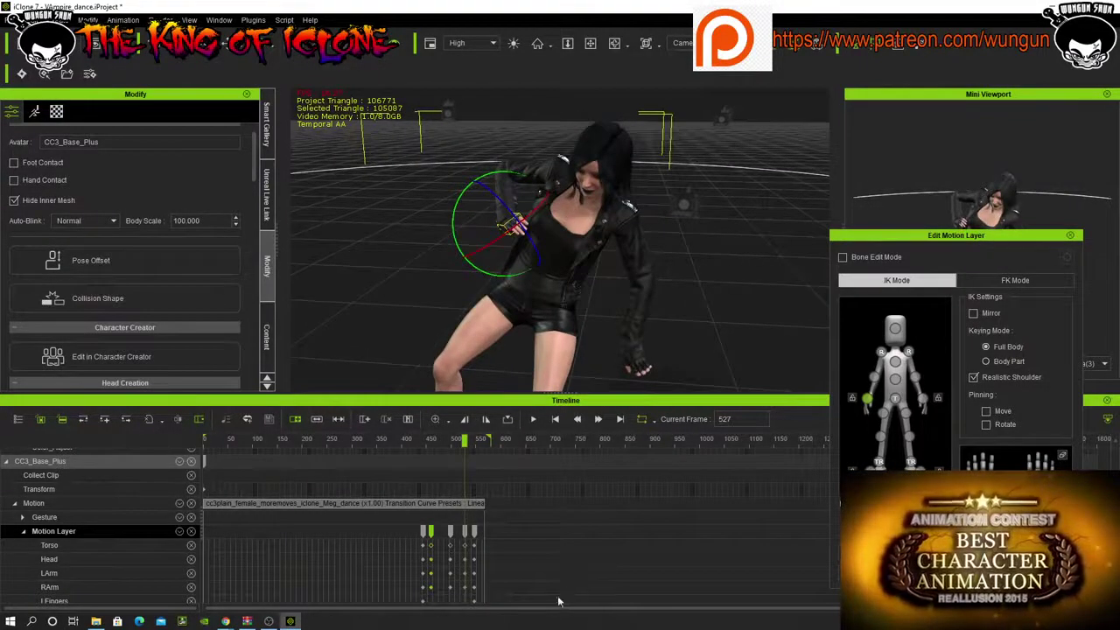
scroll(539, 561, "up", 5)
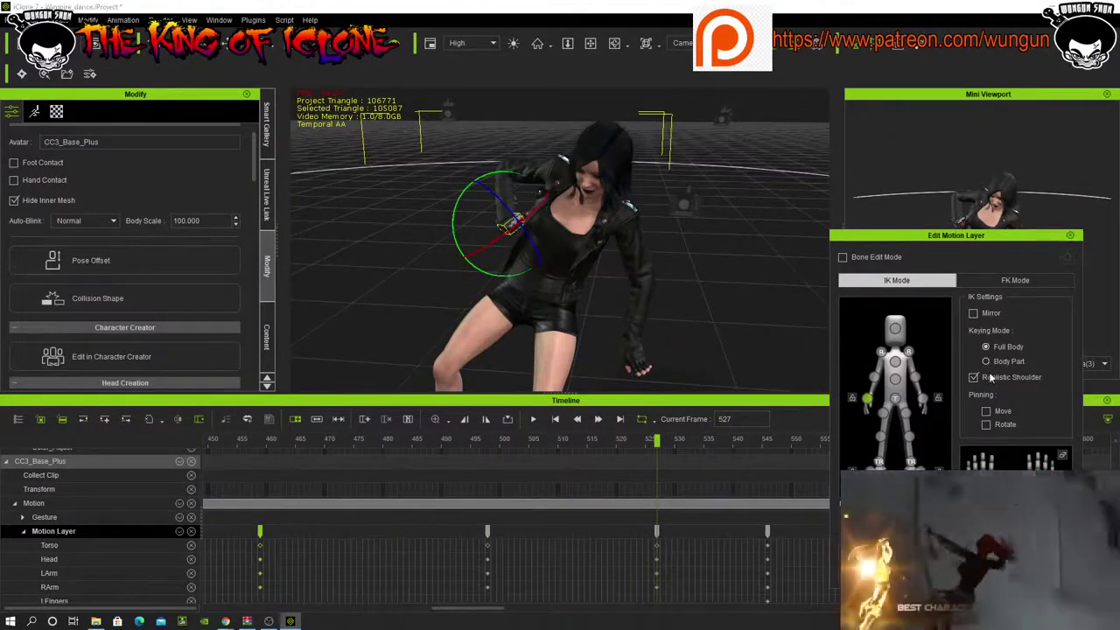
left_click_drag(525, 213, 552, 292)
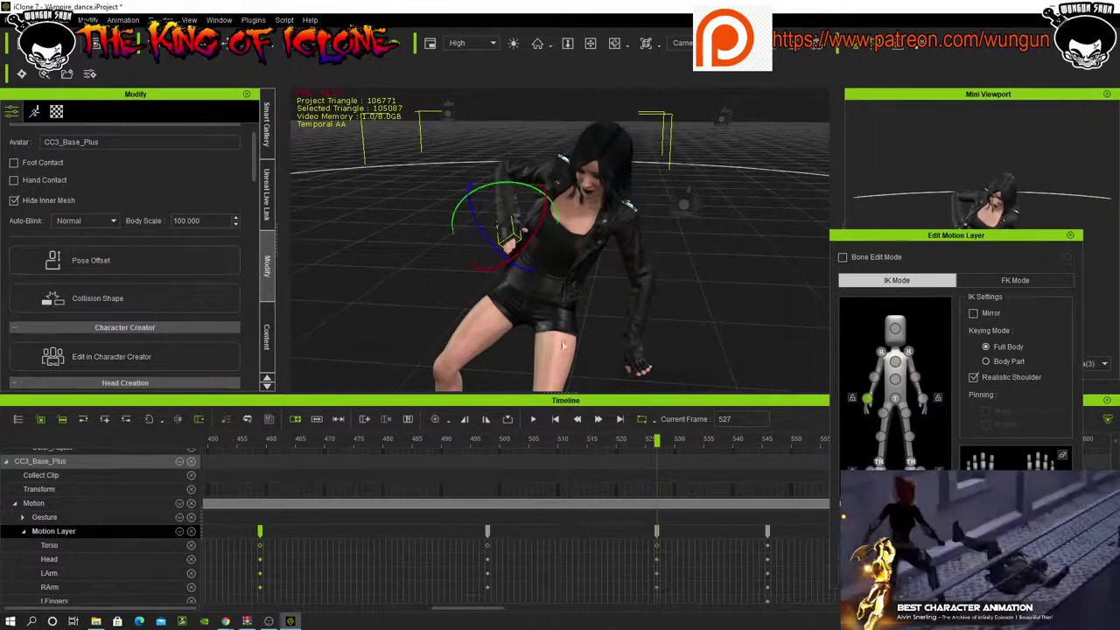
left_click_drag(656, 440, 767, 471)
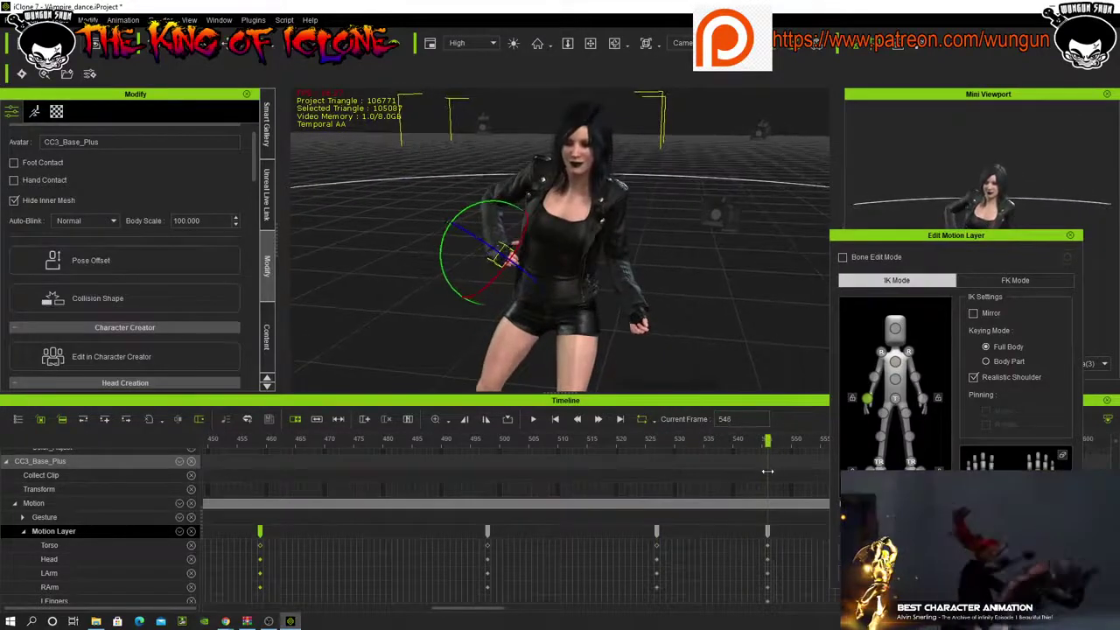
left_click_drag(478, 263, 465, 277)
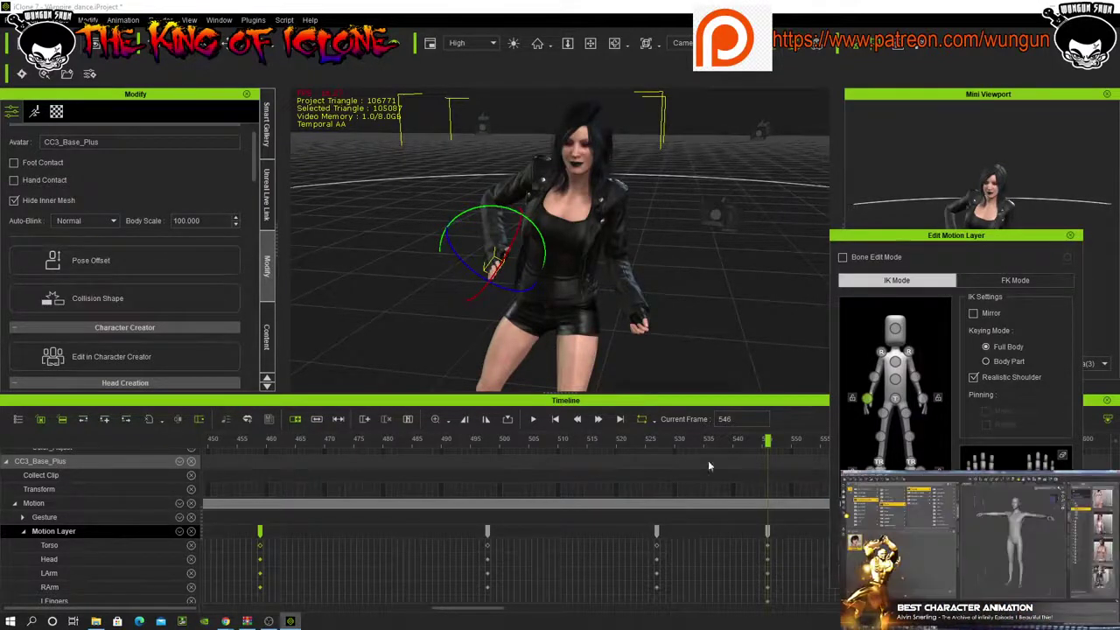
left_click_drag(767, 444, 901, 484)
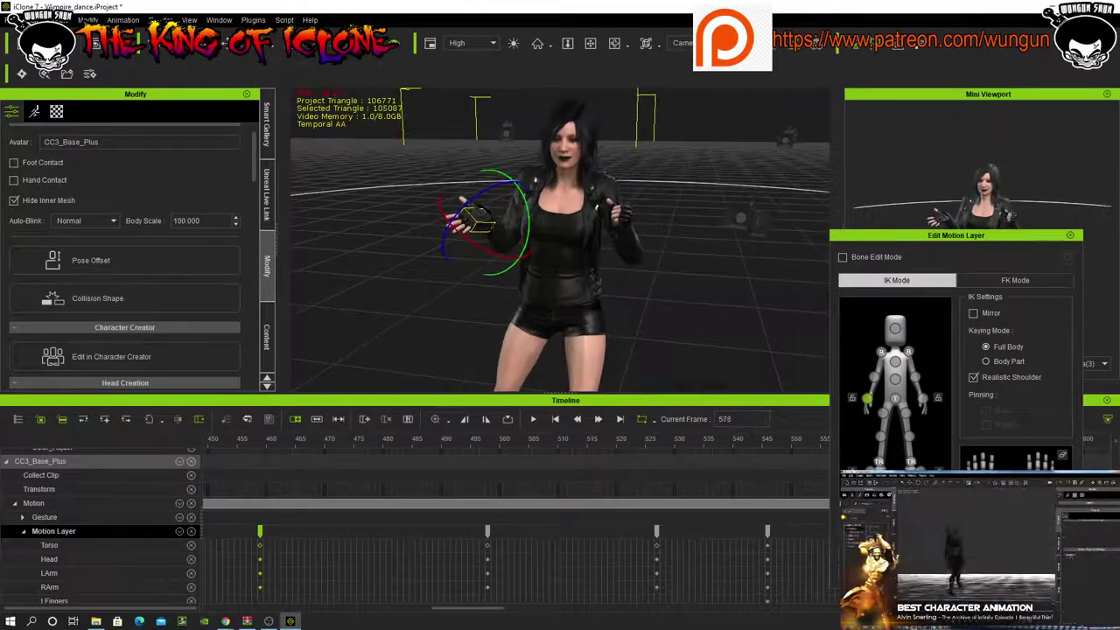
left_click_drag(929, 490, 839, 504)
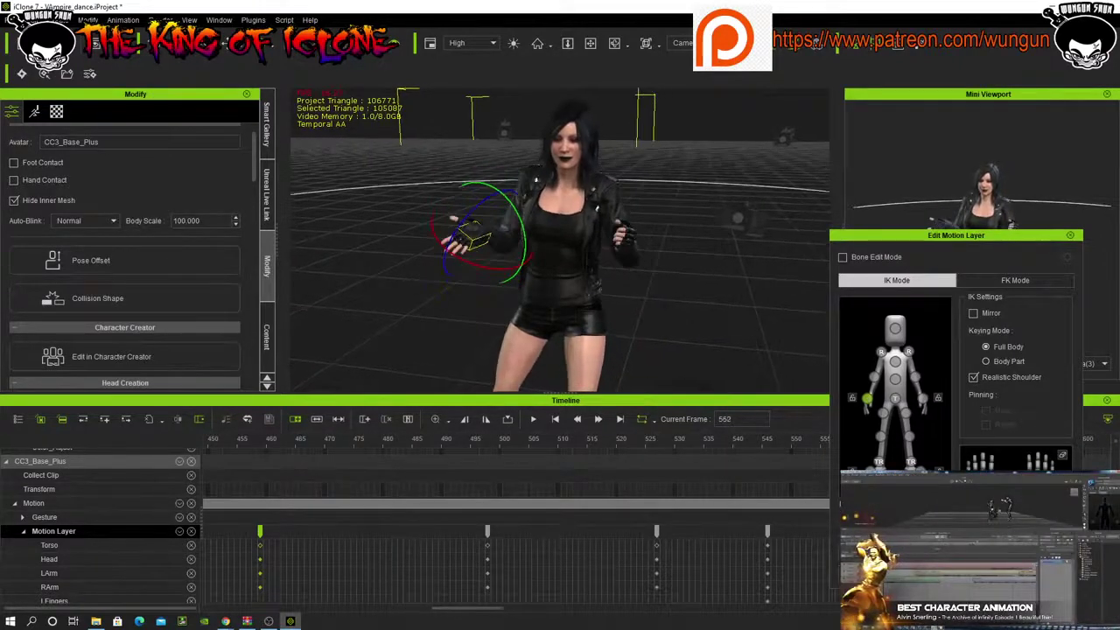
left_click_drag(814, 442, 464, 454)
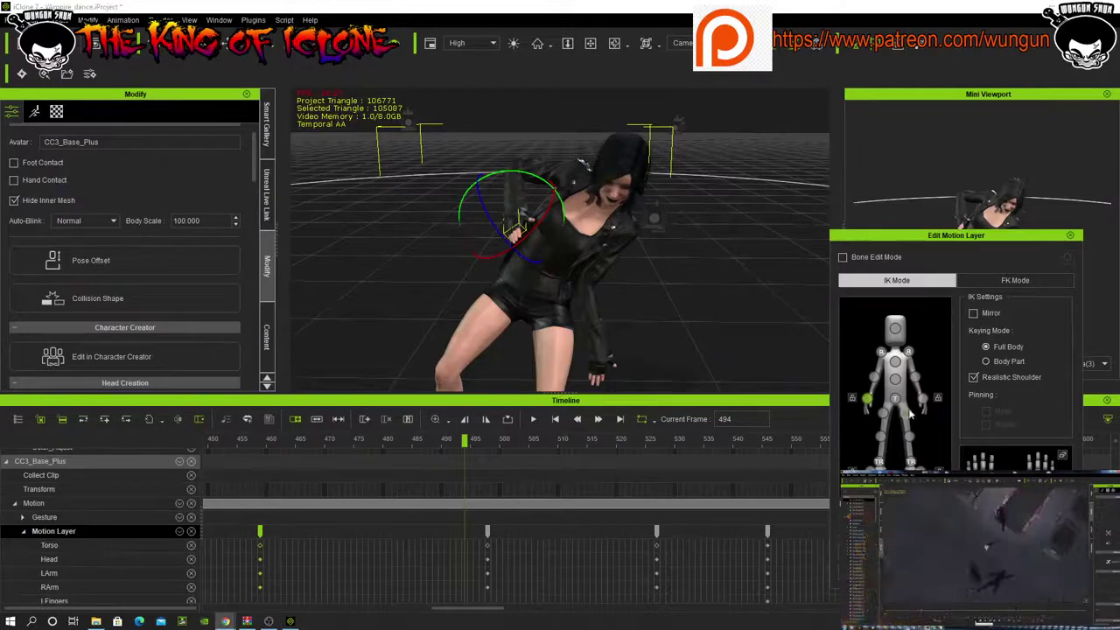
- Close the motion layer editor, widen the main viewport, and play the dance shot from frame 1
left_click(1069, 234)
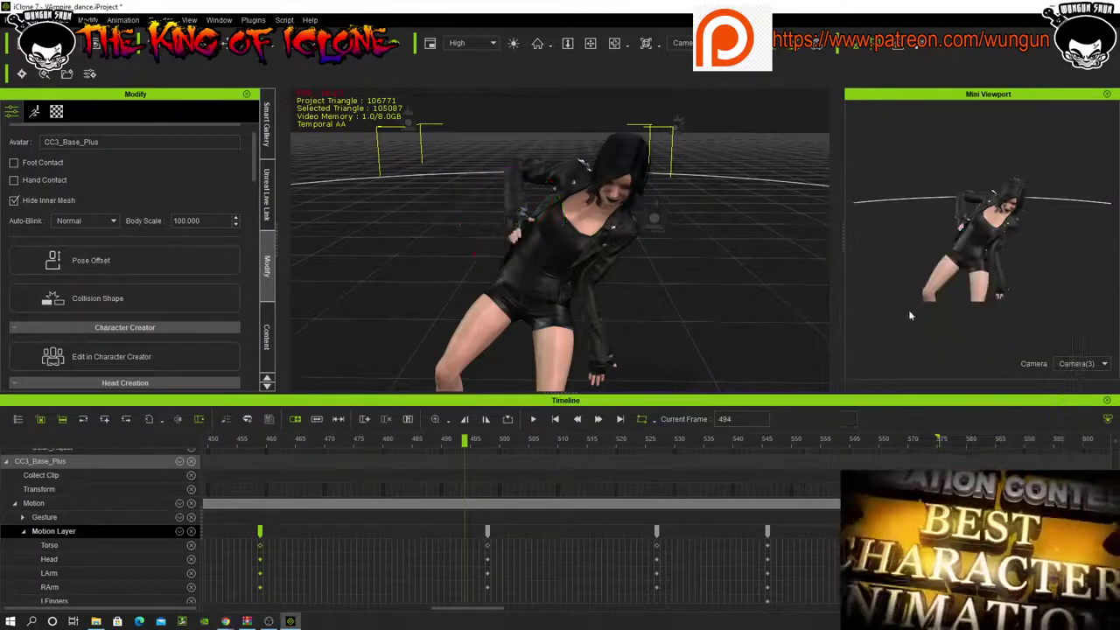
left_click_drag(843, 254, 1098, 263)
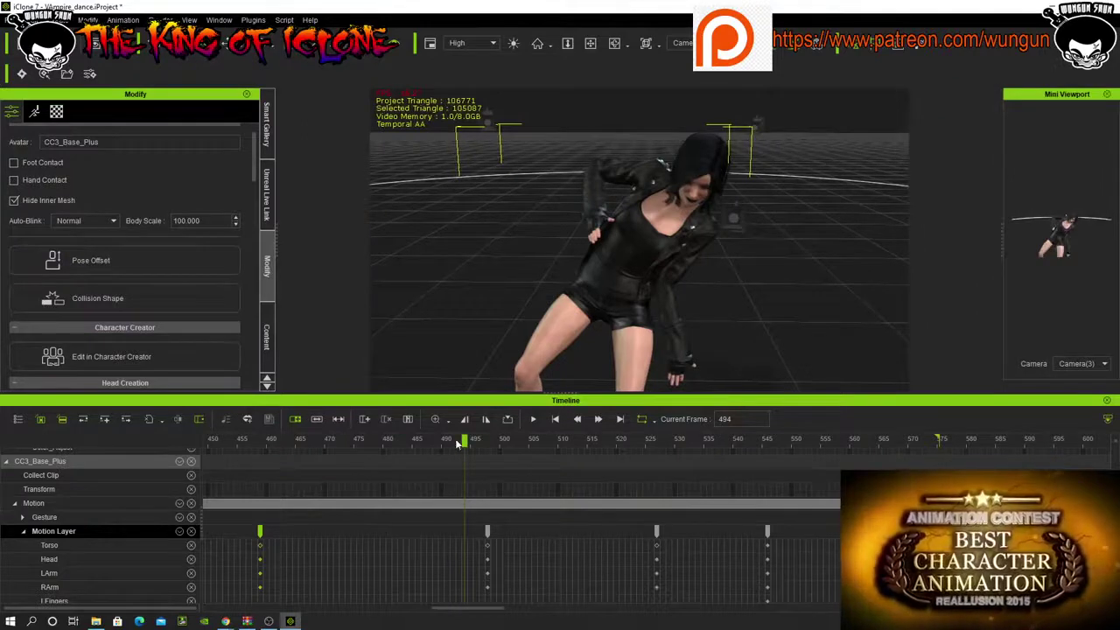
left_click_drag(464, 440, 176, 442)
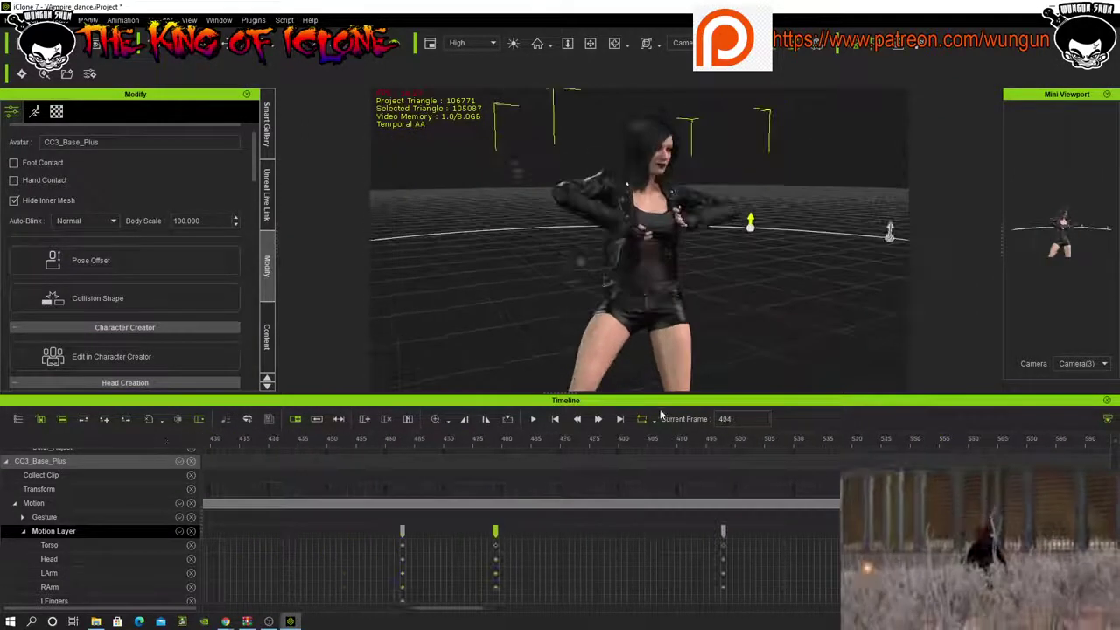
left_click(556, 420)
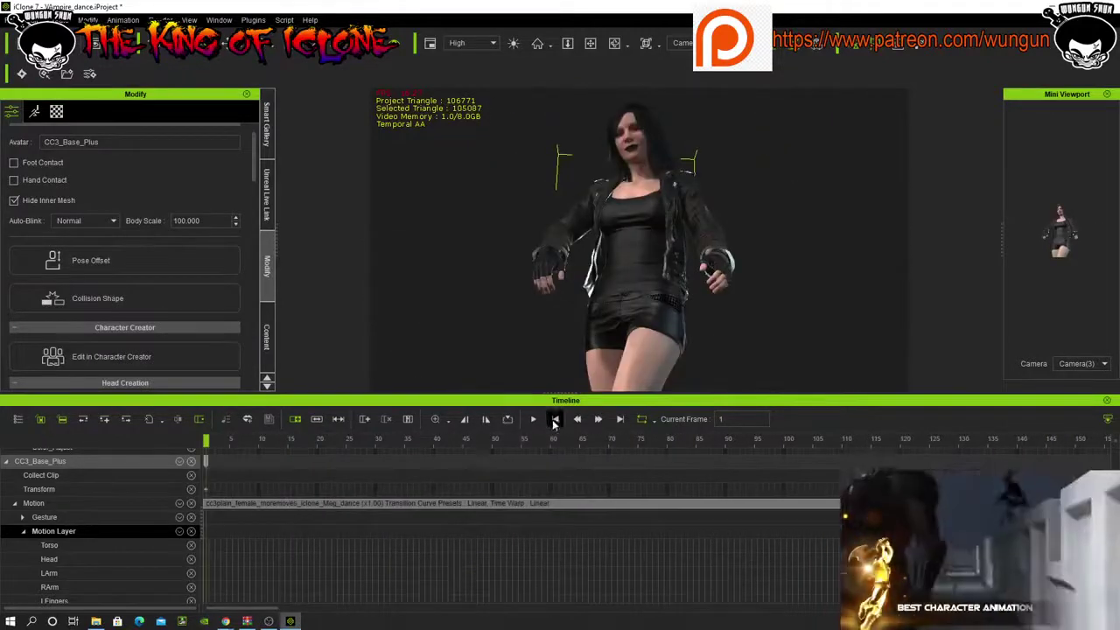
left_click(534, 420)
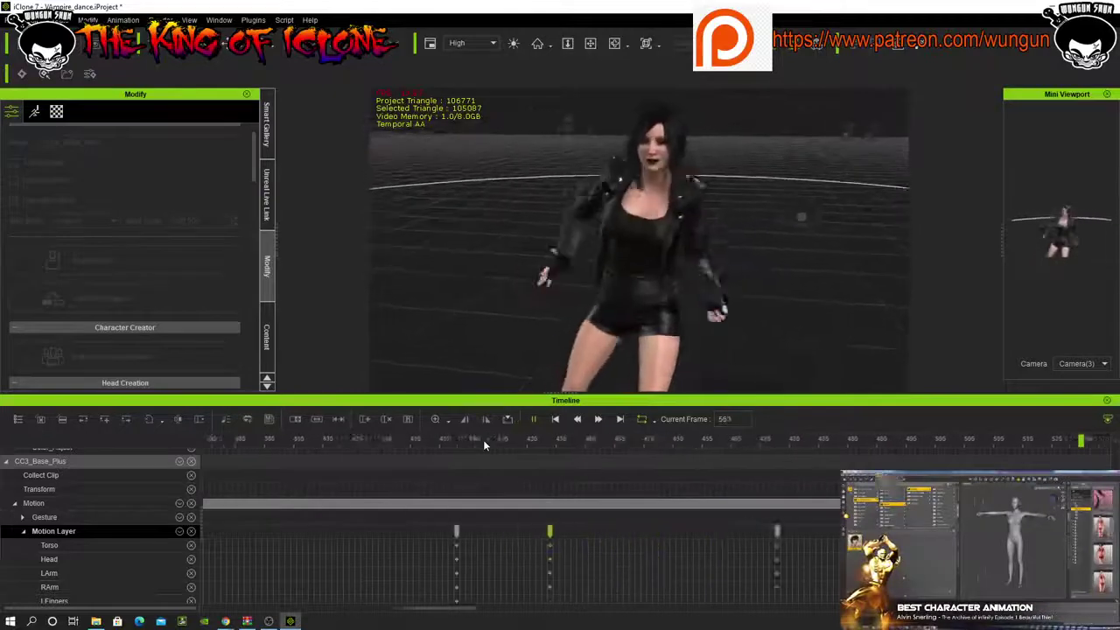
left_click(532, 419)
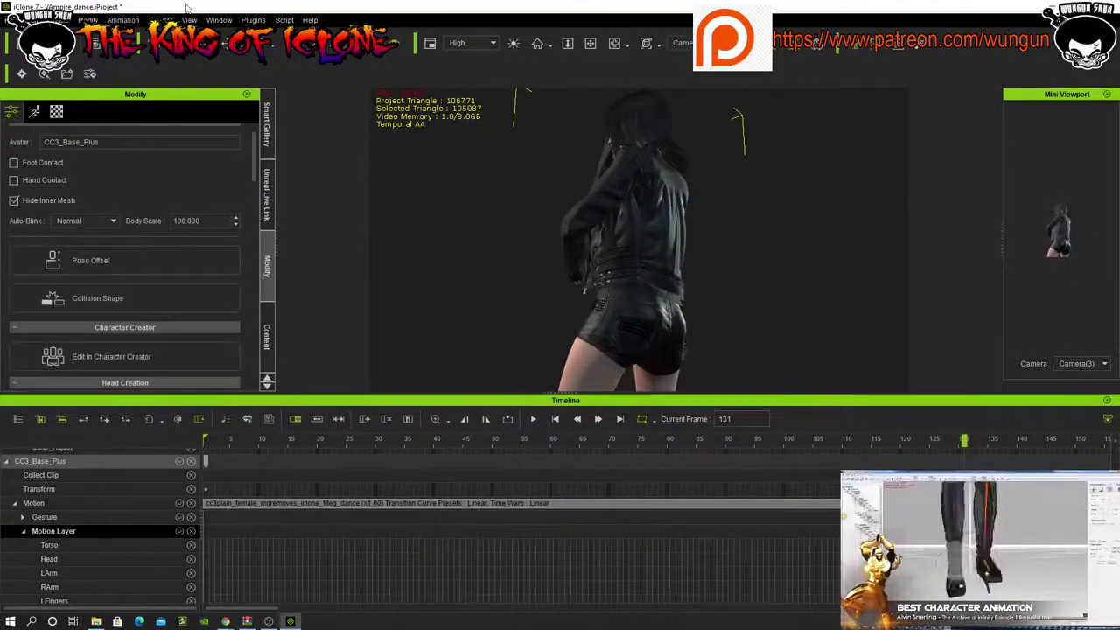
- Switch to the Final Render layout and set the video frame size to HD 1080p (1920x1080)
left_click(210, 20)
mouse_move(263, 40)
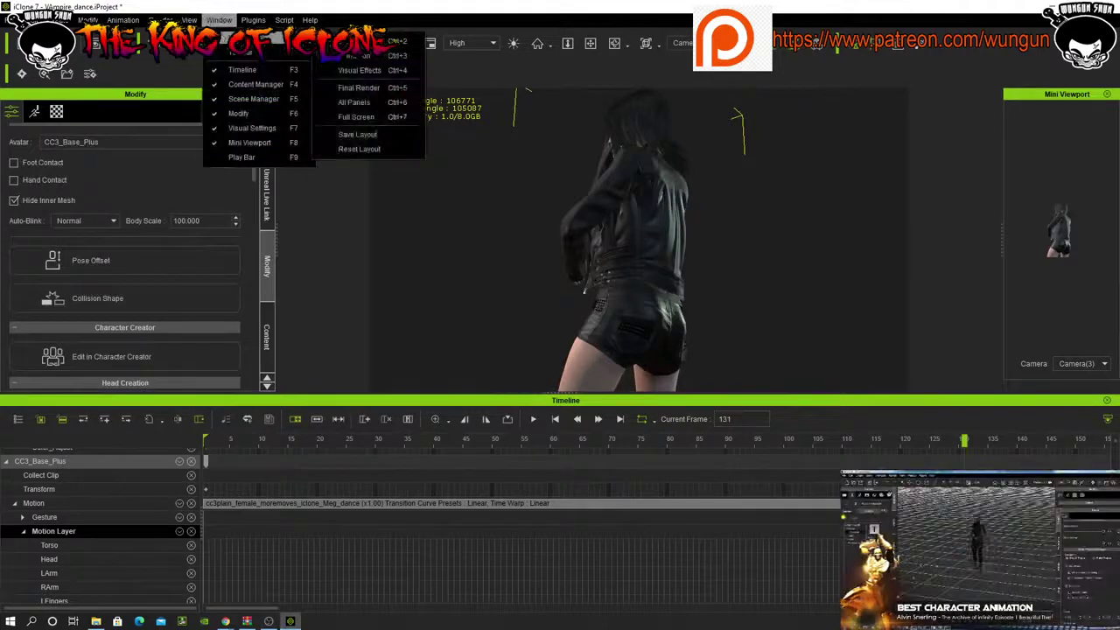
left_click(397, 88)
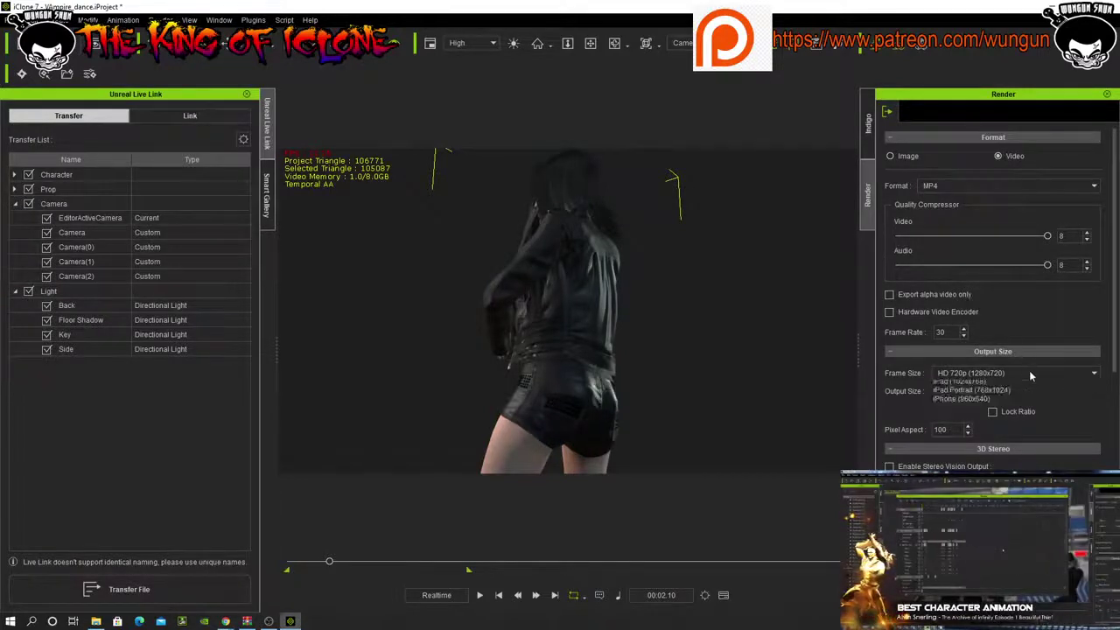
left_click(1029, 371)
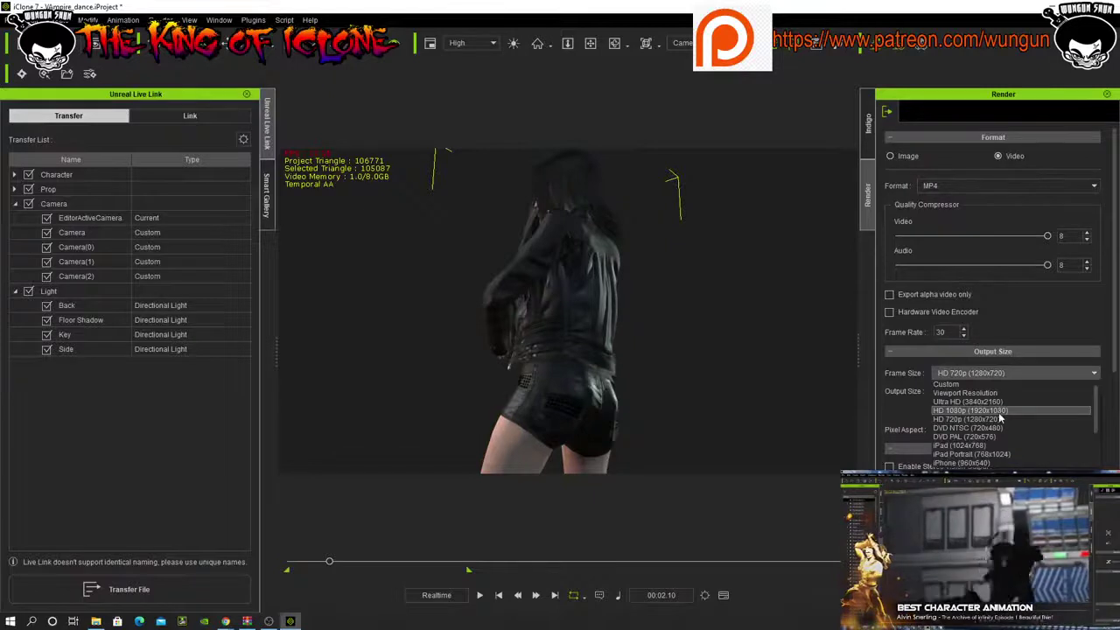
left_click(998, 412)
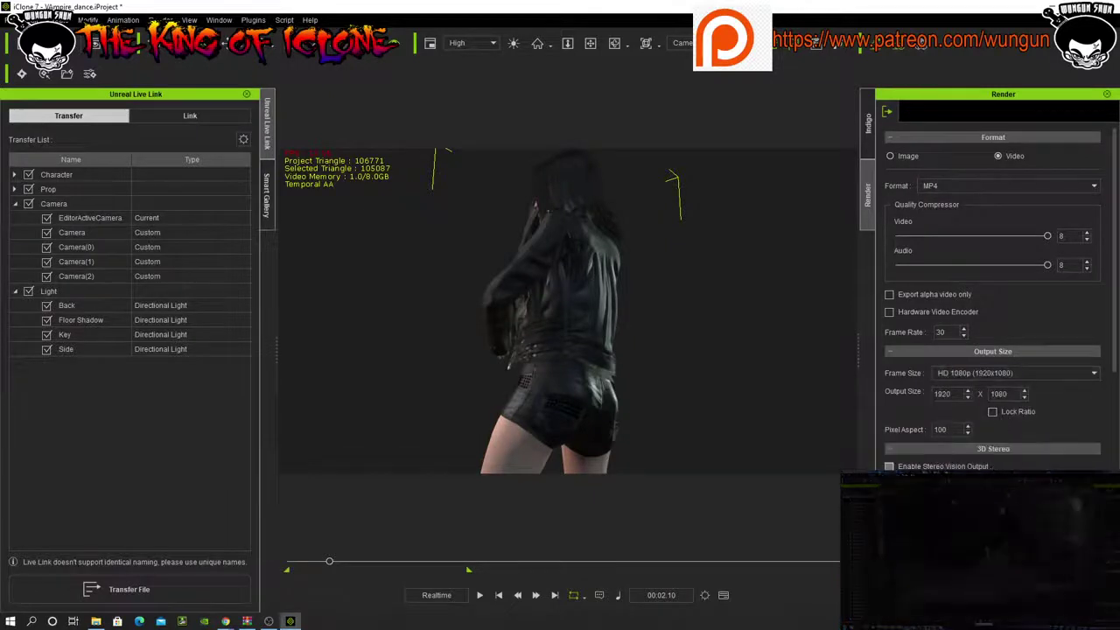
- Render the shot to an MP4 named vampireanimation_5 and open the exported video when rendering finishes
scroll(993, 350, "down", 5)
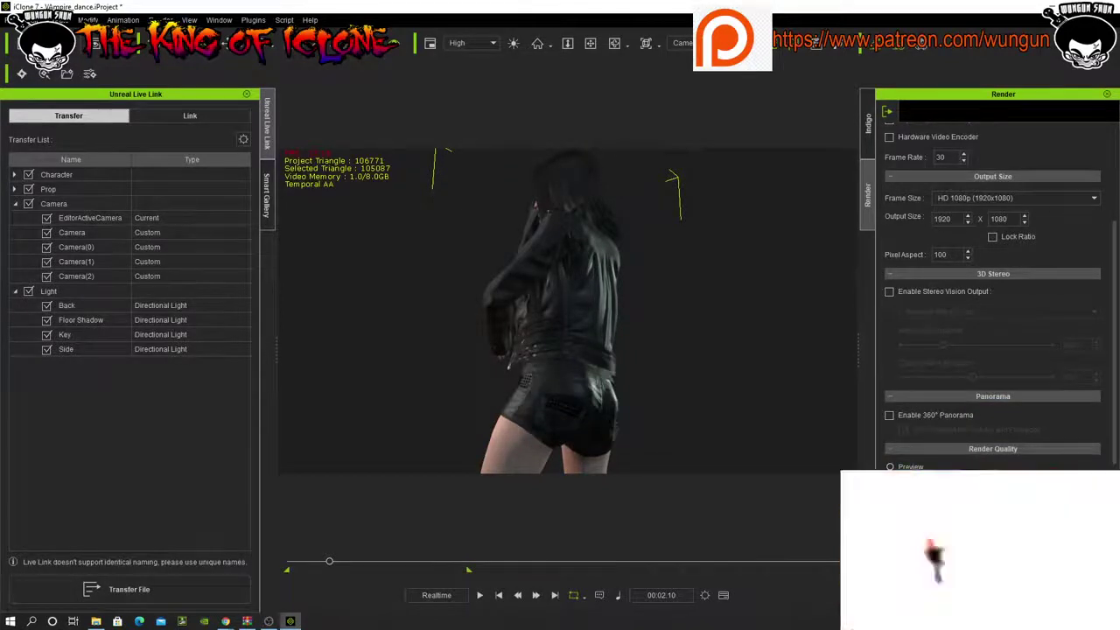
scroll(994, 350, "down", 5)
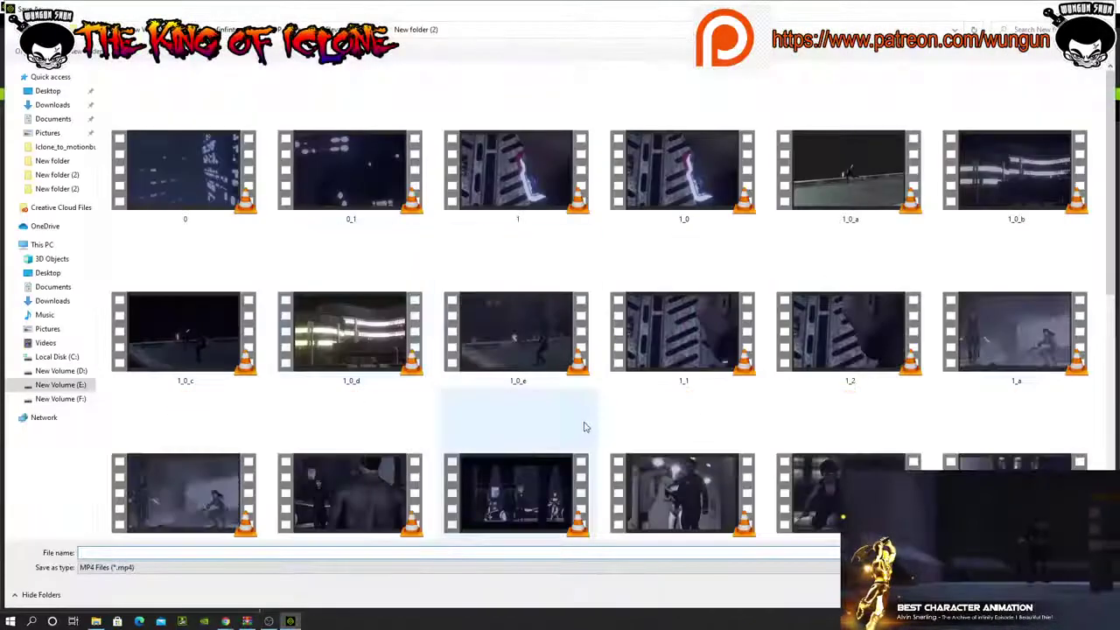
scroll(586, 429, "down", 5)
left_click(539, 495)
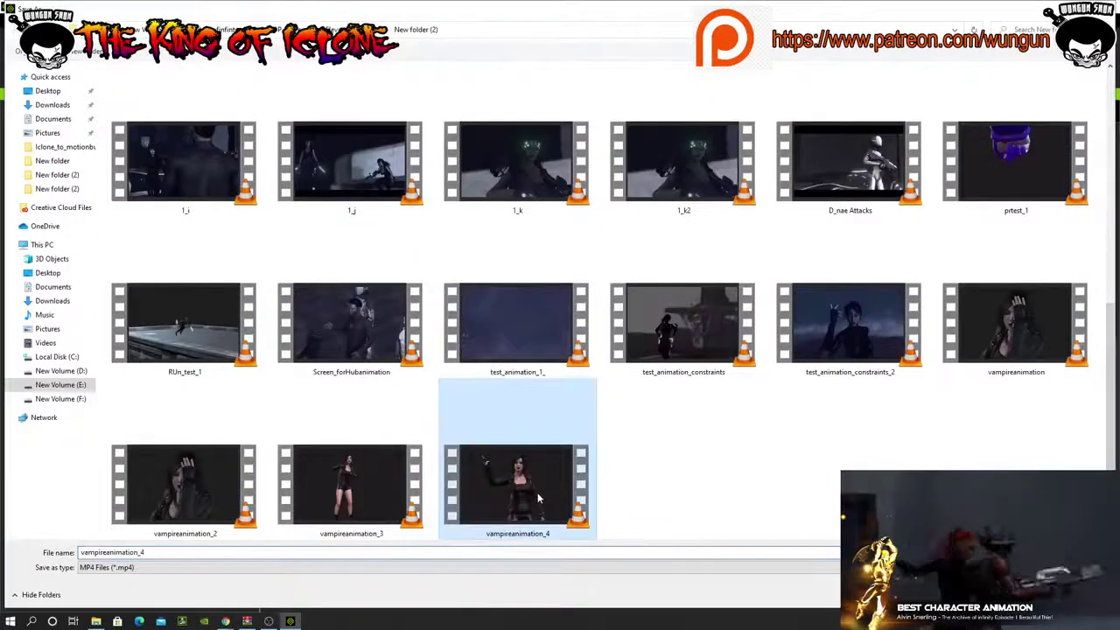
left_click(151, 552)
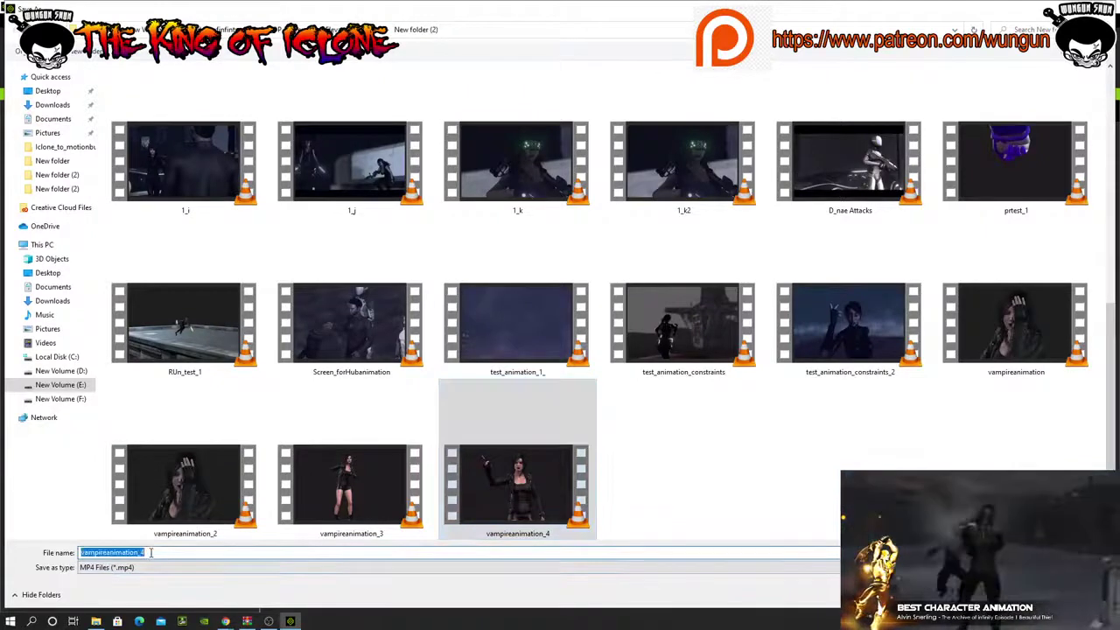
left_click(151, 552)
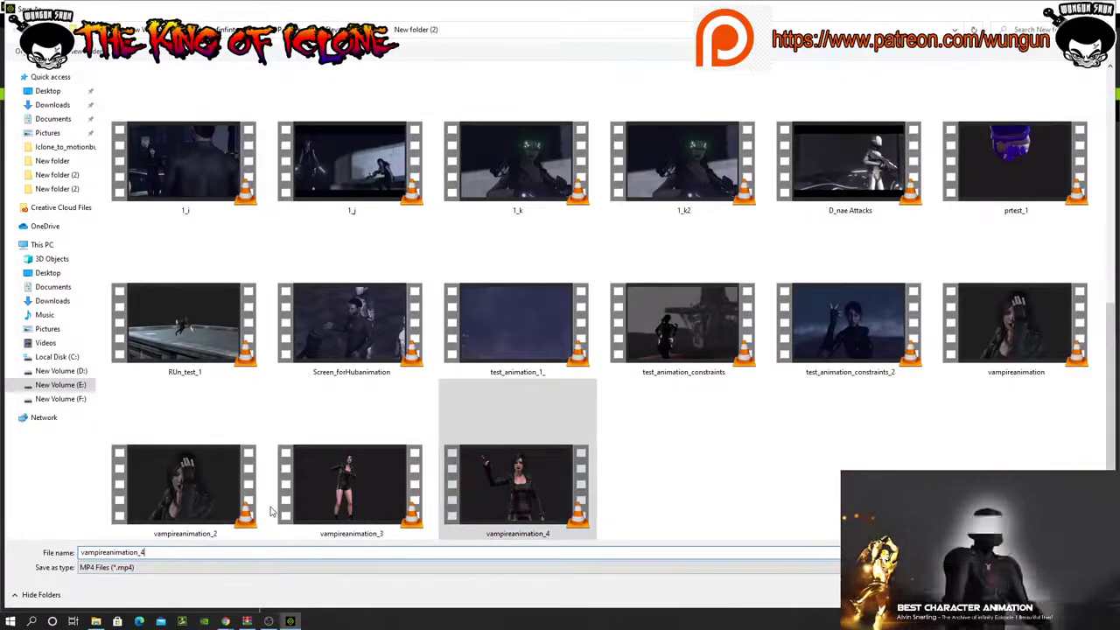
key("BackSpace")
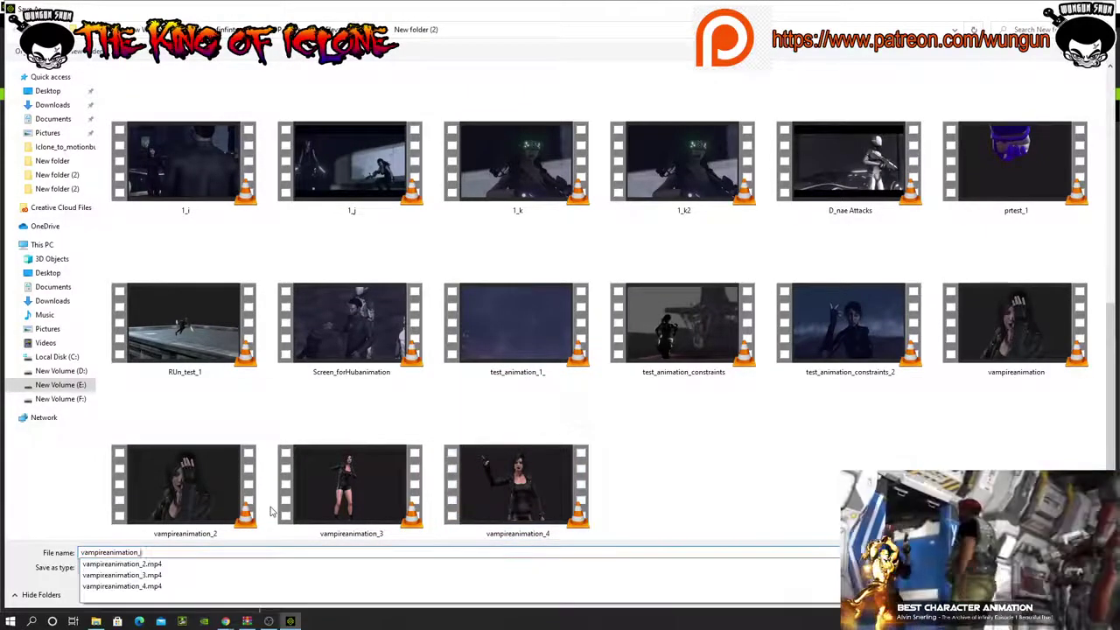
type("5")
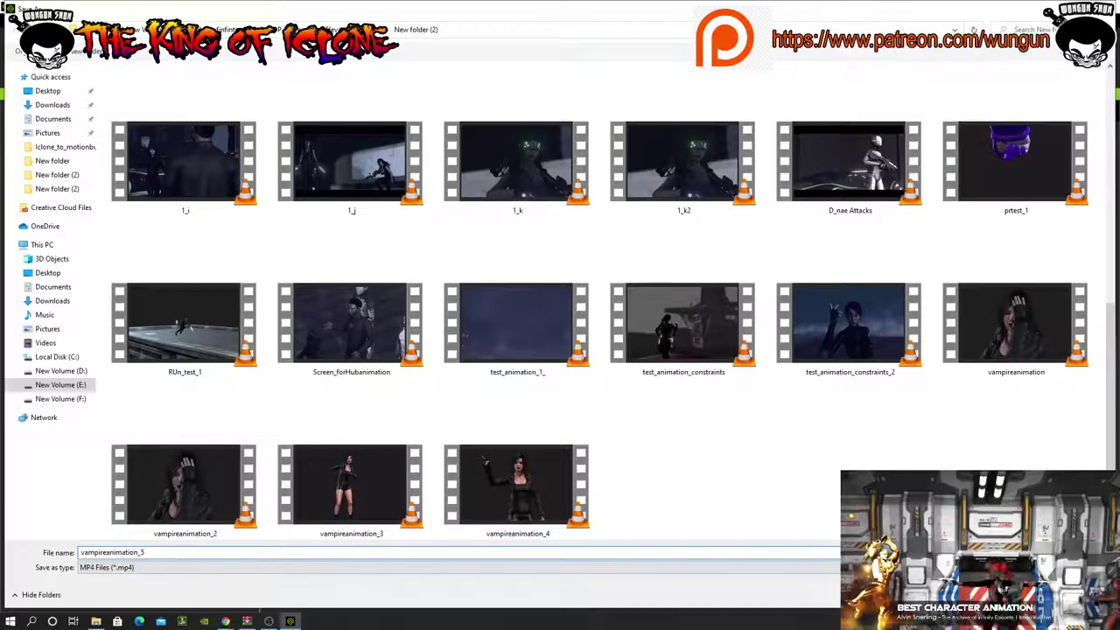
key("Return")
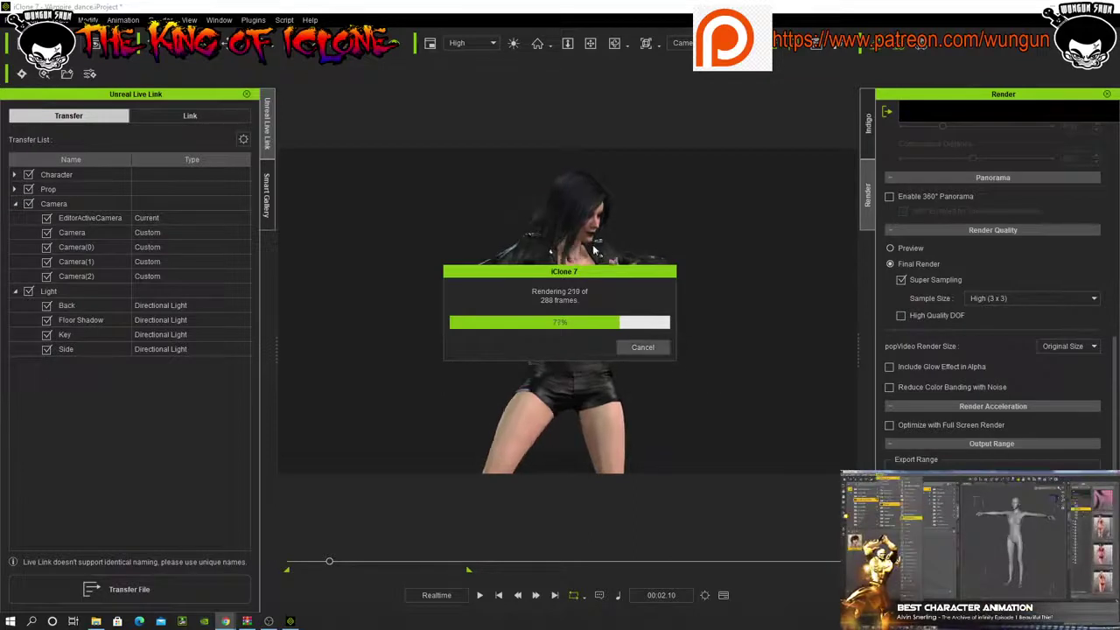
left_click_drag(563, 278, 154, 275)
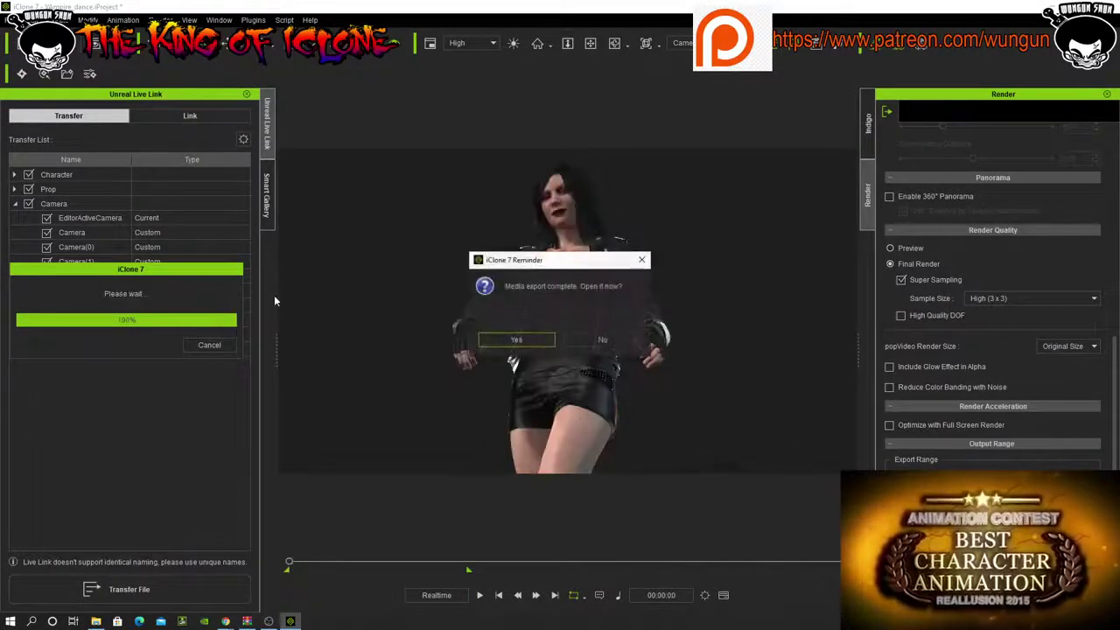
left_click(516, 339)
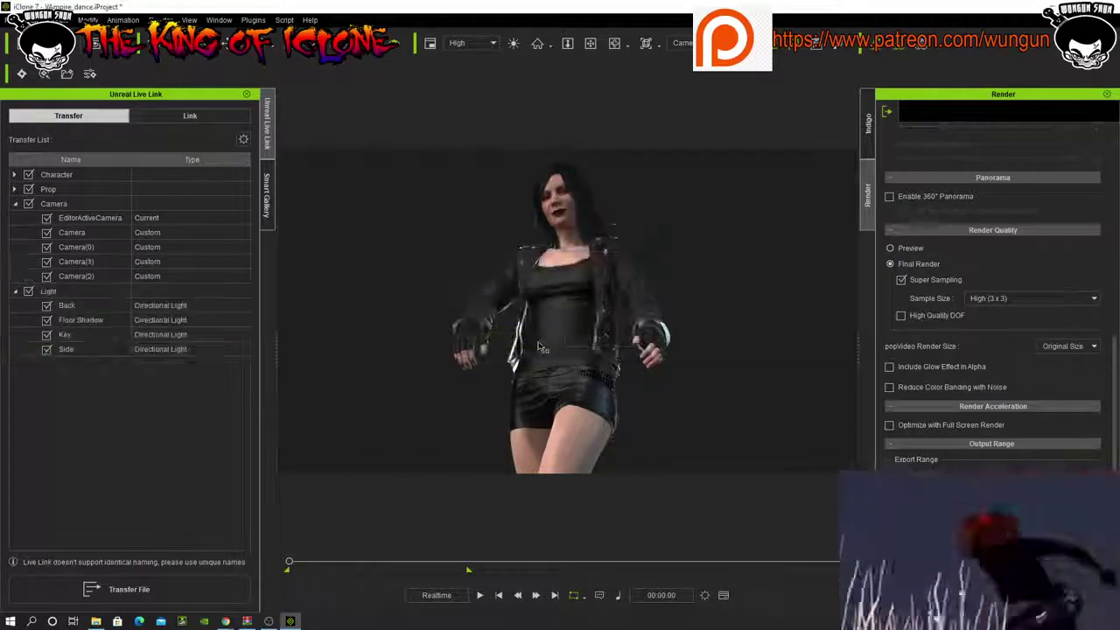